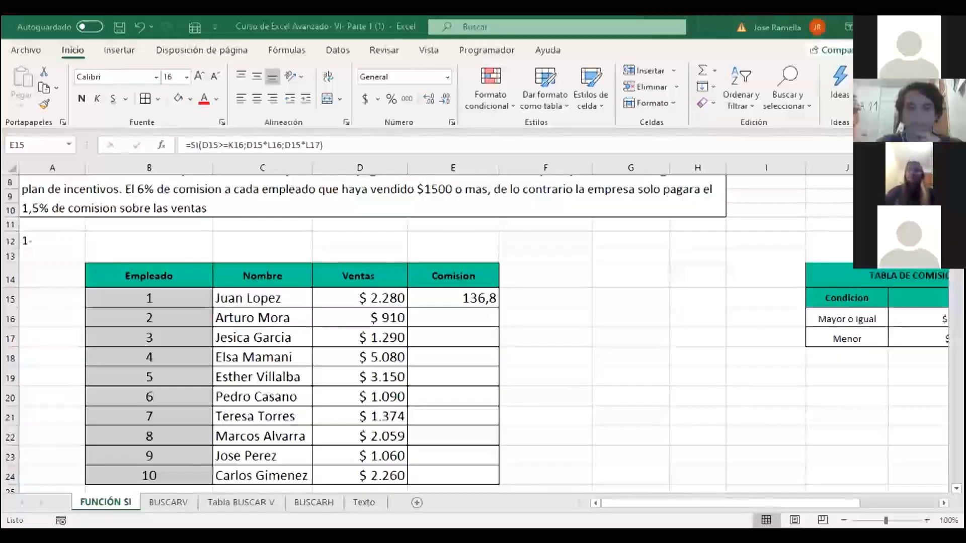
- Review the SI function syntax, the sales commission exercise statement and the employee sales table
{"action": "scroll", "coordinate": [483, 332], "scroll_direction": "up", "scroll_amount": 3}
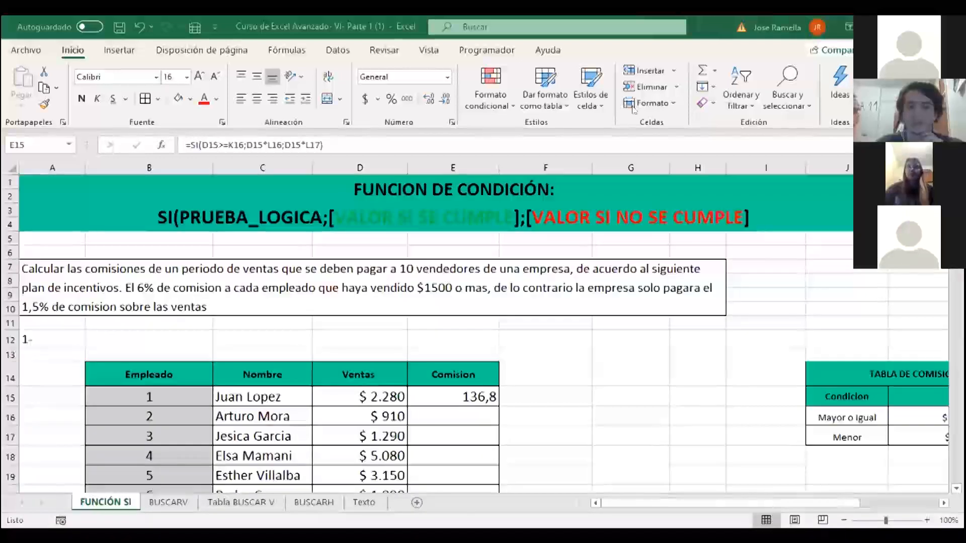
{"action": "left_click", "coordinate": [670, 67]}
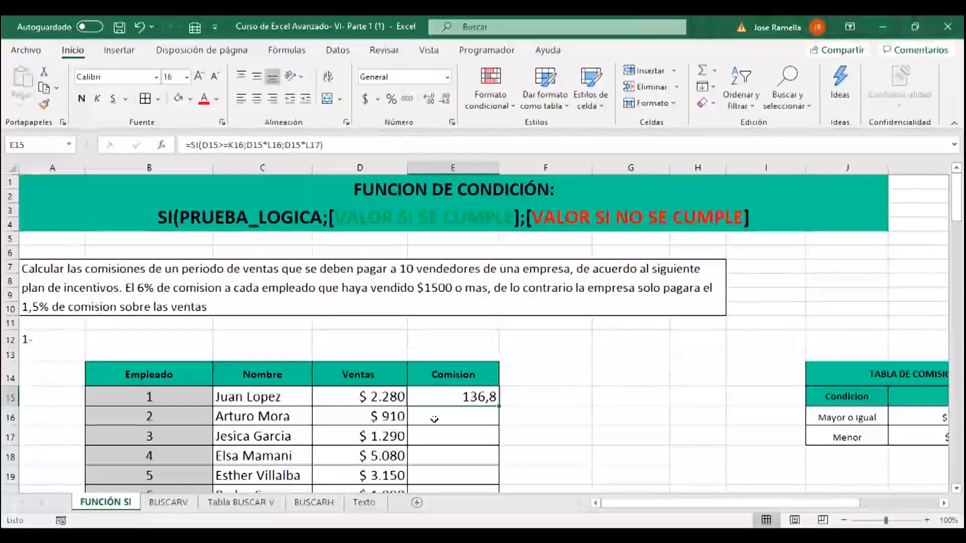
{"action": "scroll", "coordinate": [555, 341], "scroll_direction": "down", "scroll_amount": 1}
{"action": "scroll", "coordinate": [551, 334], "scroll_direction": "up", "scroll_amount": 1}
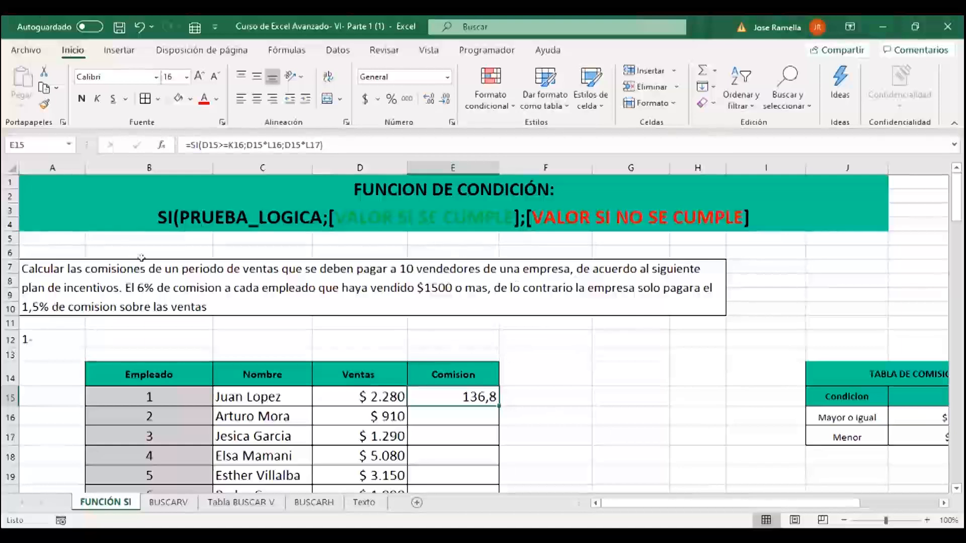
{"action": "scroll", "coordinate": [144, 204], "scroll_direction": "down", "scroll_amount": 1}
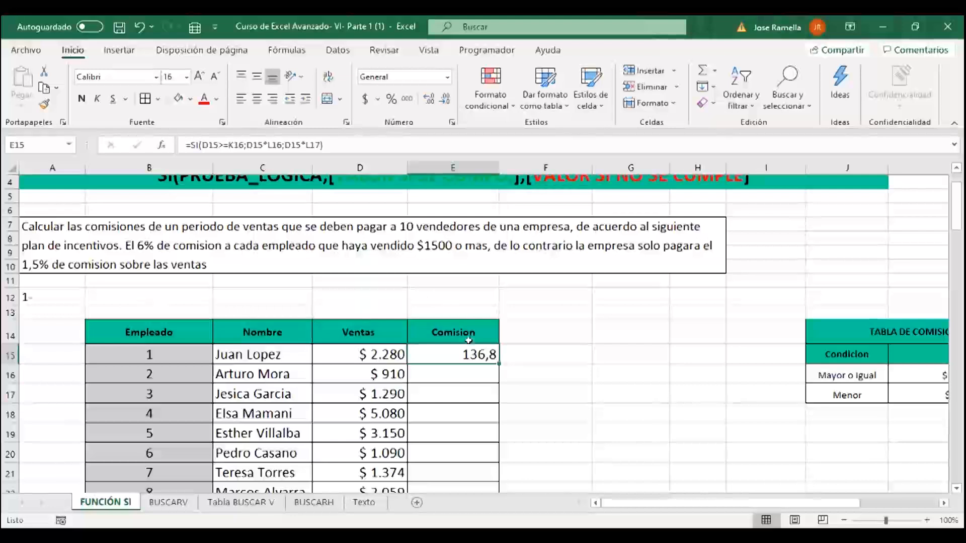
{"action": "scroll", "coordinate": [503, 282], "scroll_direction": "down", "scroll_amount": 2}
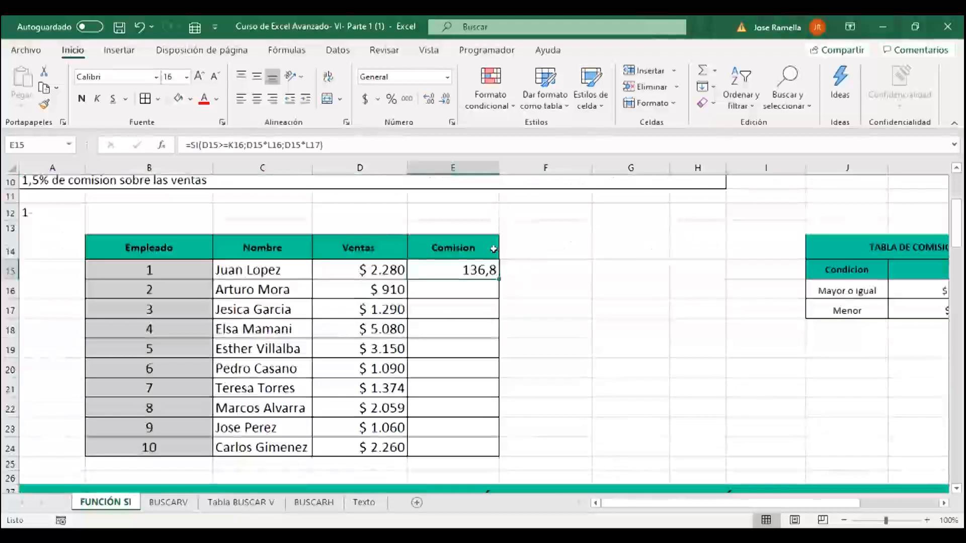
{"action": "scroll", "coordinate": [389, 258], "scroll_direction": "up", "scroll_amount": 1}
{"action": "scroll", "coordinate": [389, 258], "scroll_direction": "up", "scroll_amount": 2}
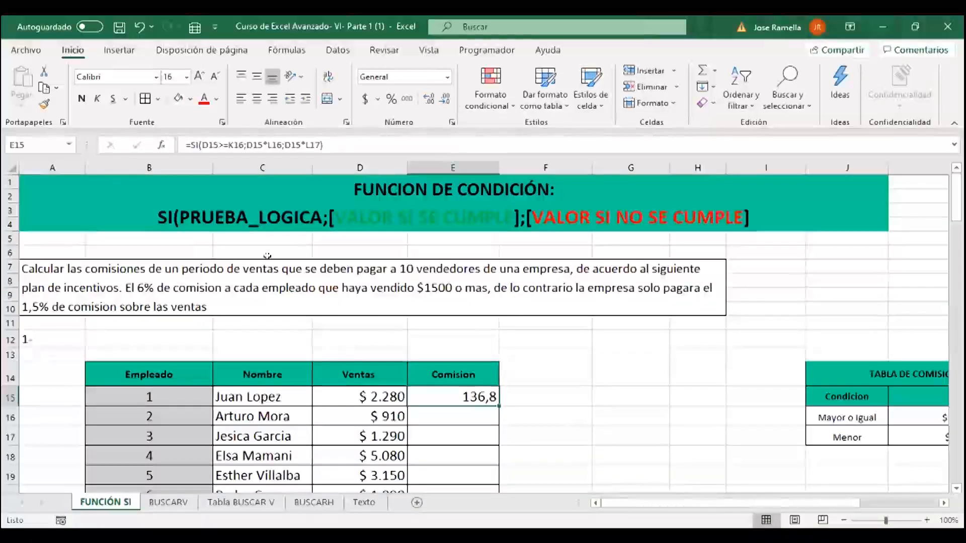
{"action": "left_click", "coordinate": [451, 415]}
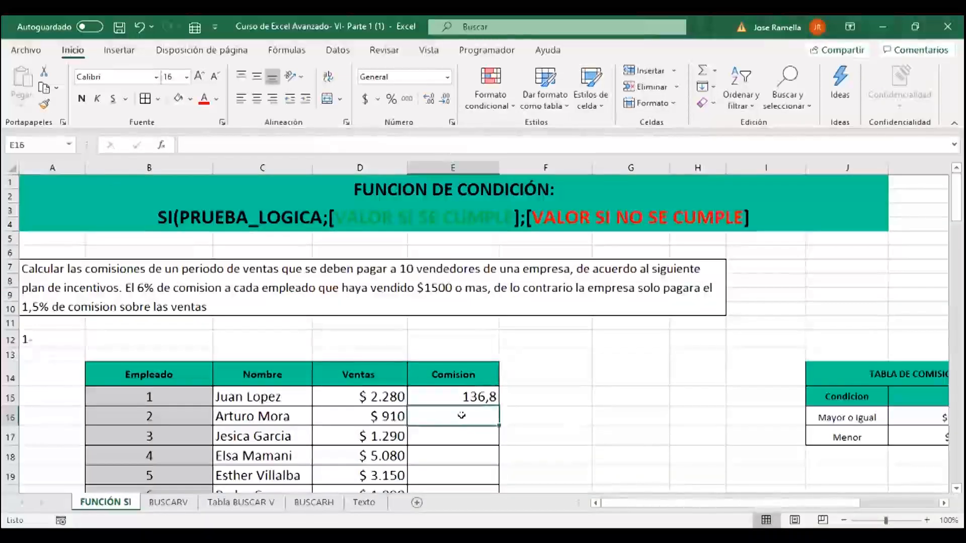
{"action": "type", "text": "="}
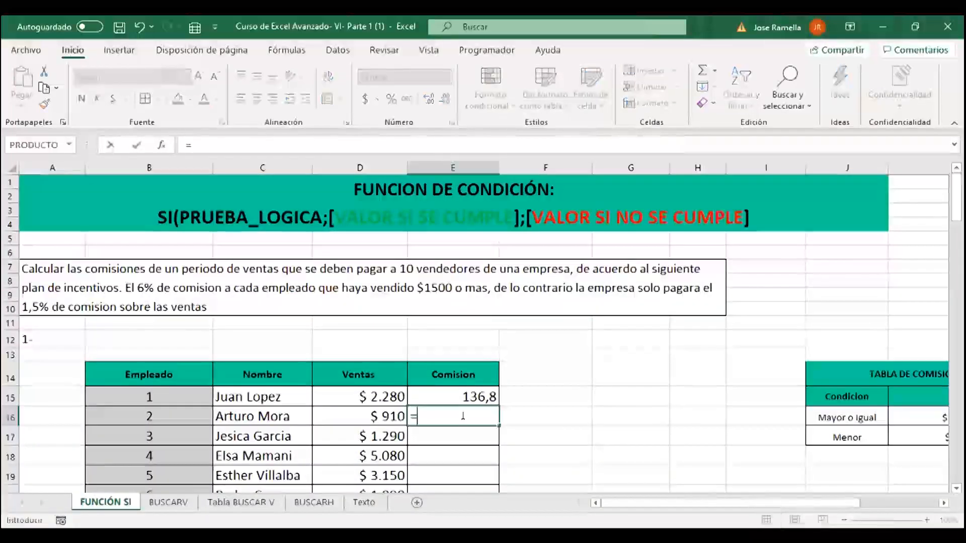
{"action": "type", "text": "SI("}
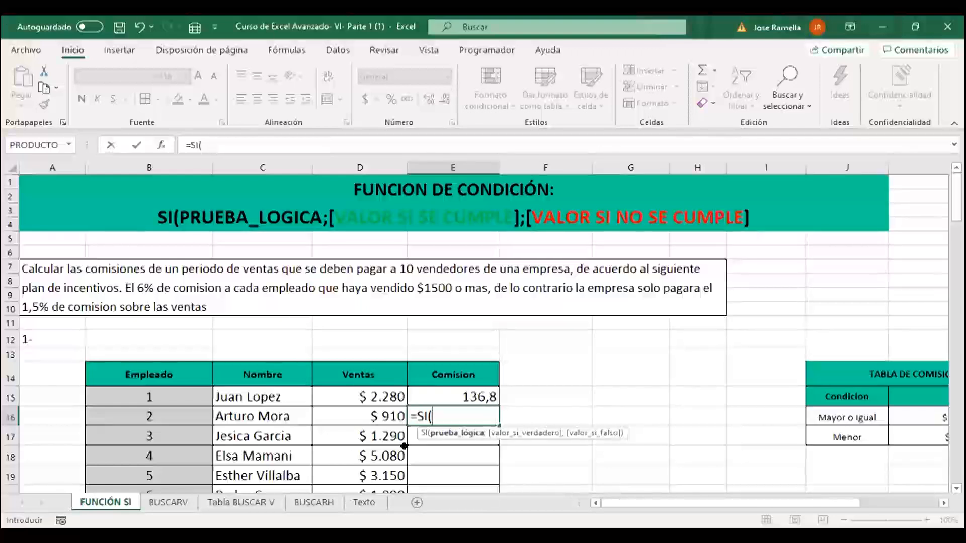
{"action": "key", "text": "Escape"}
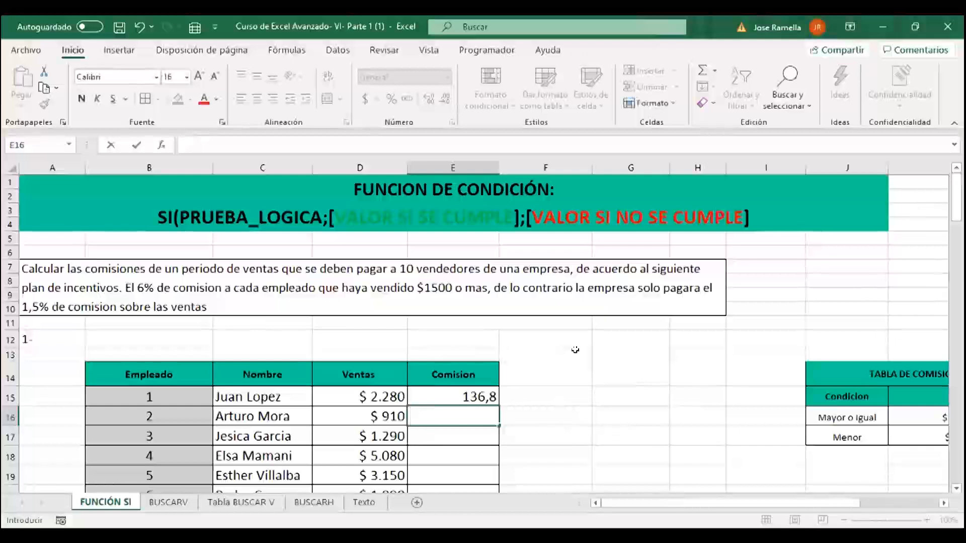
{"action": "left_click", "coordinate": [631, 459]}
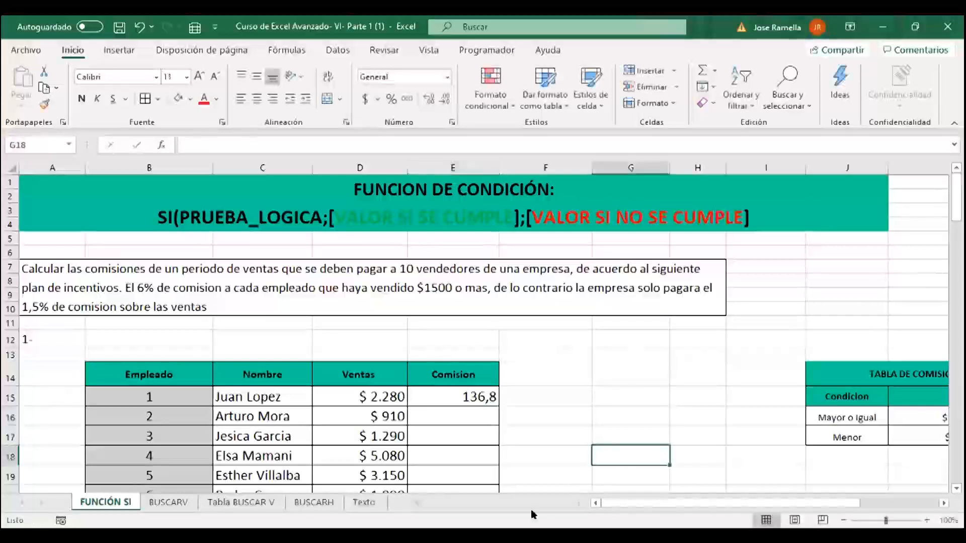
{"action": "left_click", "coordinate": [606, 416]}
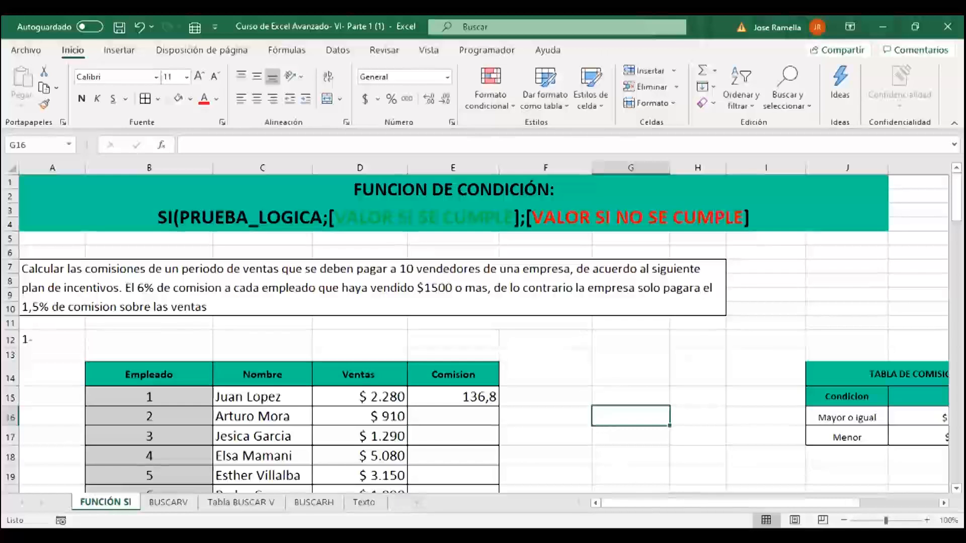
{"action": "left_click_drag", "start_coordinate": [647, 502], "coordinate": [721, 500]}
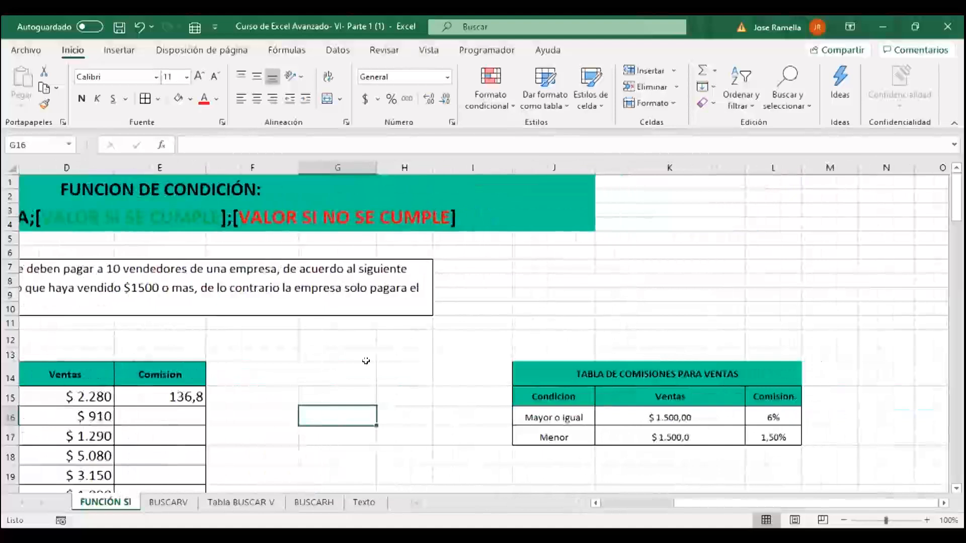
{"action": "left_click", "coordinate": [244, 278]}
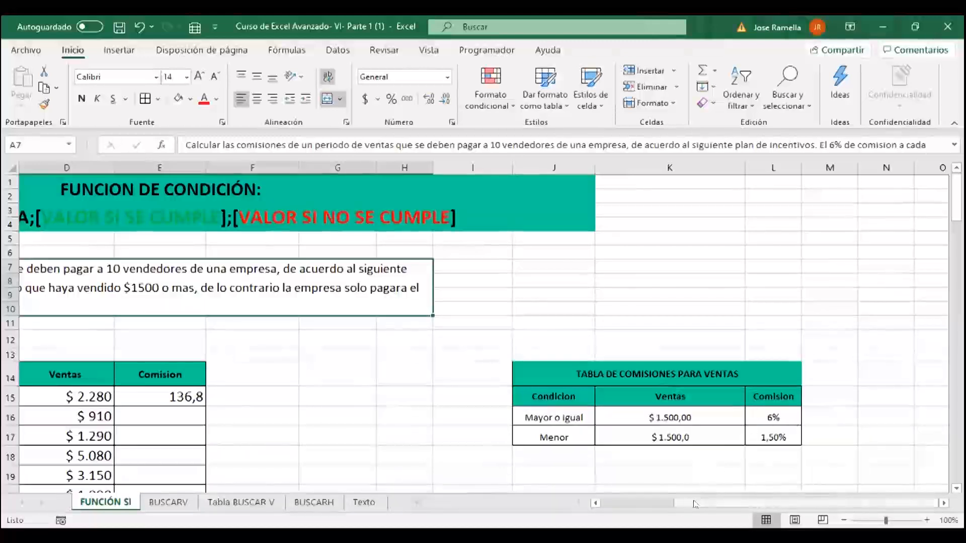
- Begin a SI formula in E16 that tests whether the sales in D16 are greater than or equal to K16
{"action": "scroll", "coordinate": [472, 448], "scroll_direction": "left", "scroll_amount": 3}
{"action": "left_click", "coordinate": [450, 417]}
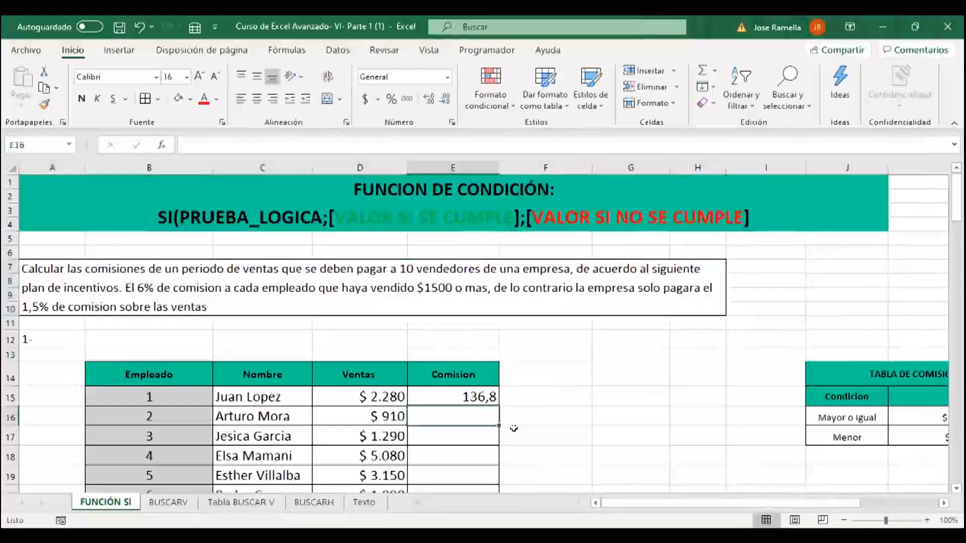
{"action": "type", "text": "=SI("}
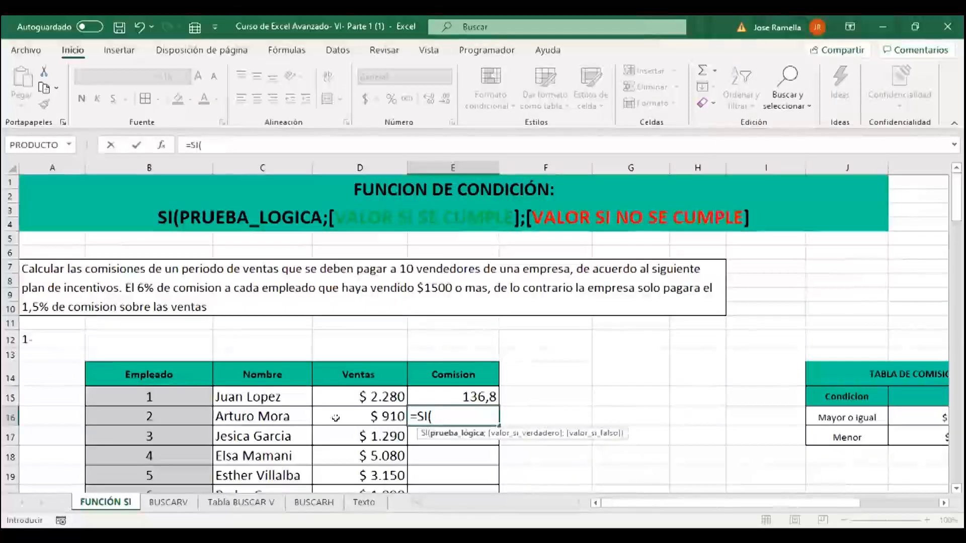
{"action": "left_click", "coordinate": [368, 414]}
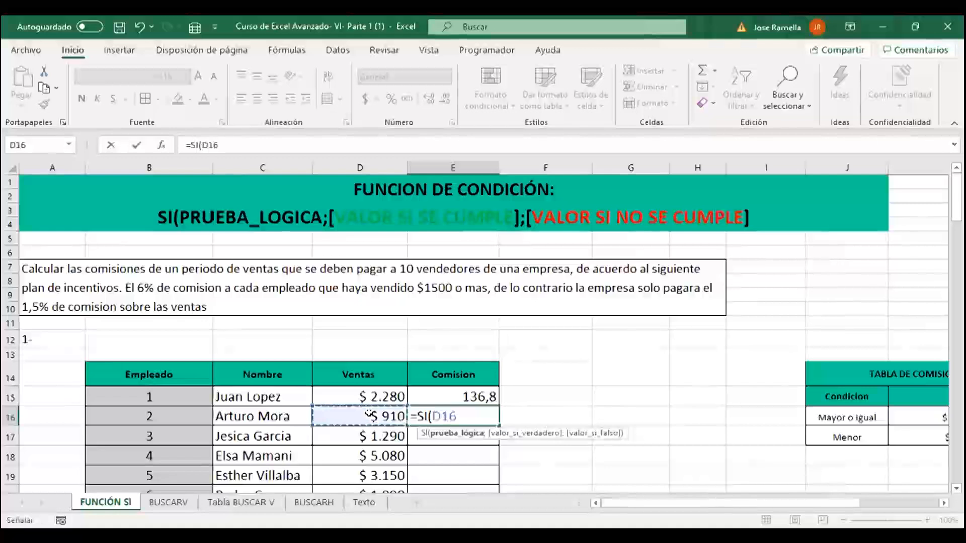
{"action": "type", "text": ">="}
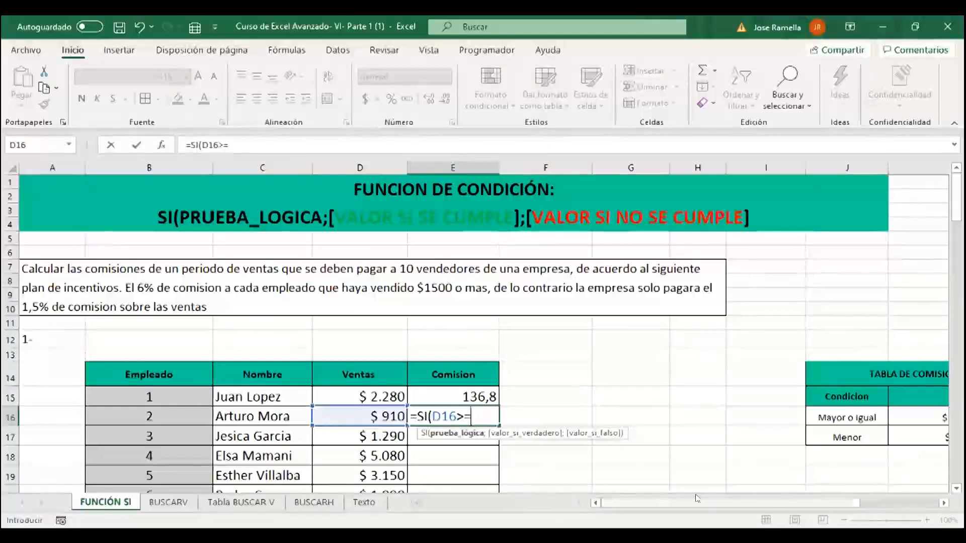
{"action": "scroll", "coordinate": [747, 492], "scroll_direction": "right", "scroll_amount": 2}
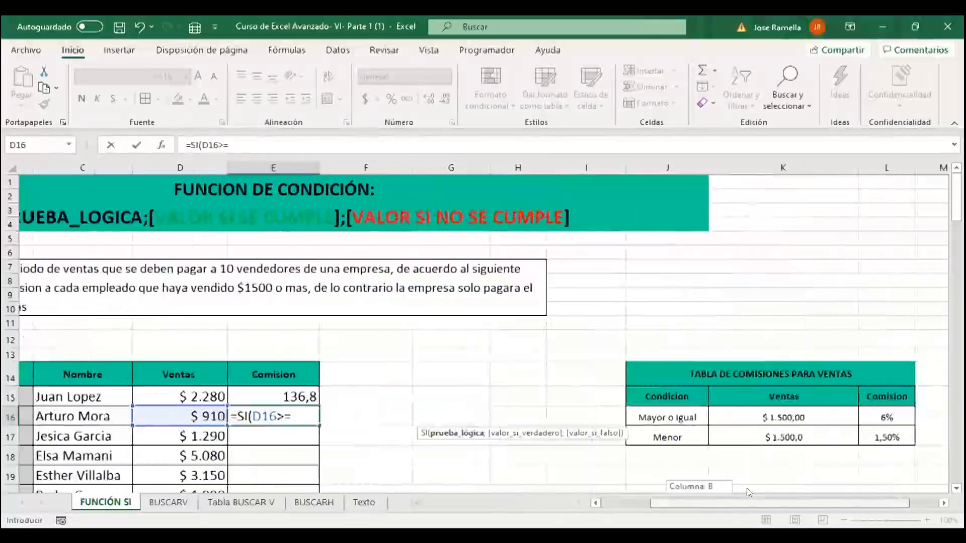
{"action": "left_click_drag", "start_coordinate": [748, 492], "coordinate": [751, 492]}
{"action": "left_click", "coordinate": [754, 422]}
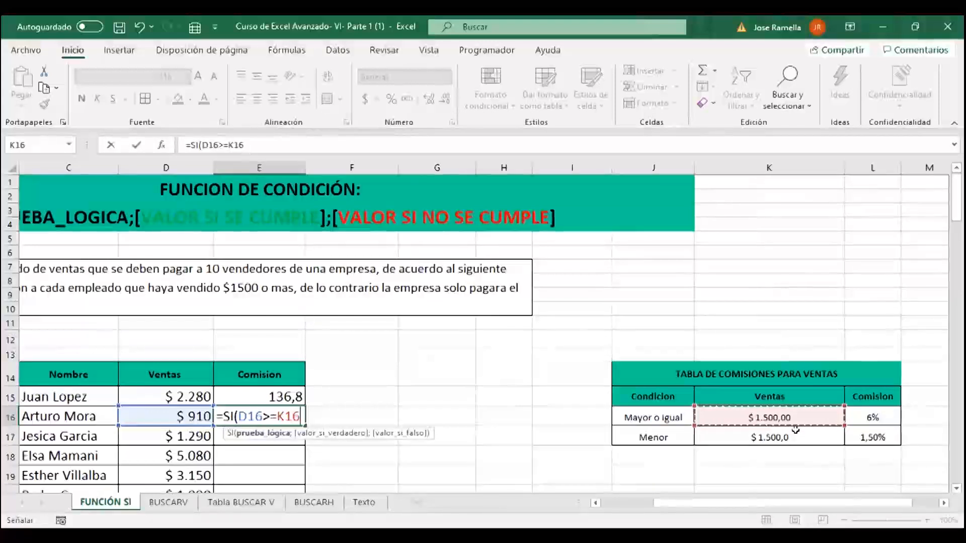
- Complete the E16 formula to return D16*L16 if the condition is met and D16*L17 if it is not
{"action": "type", "text": ";"}
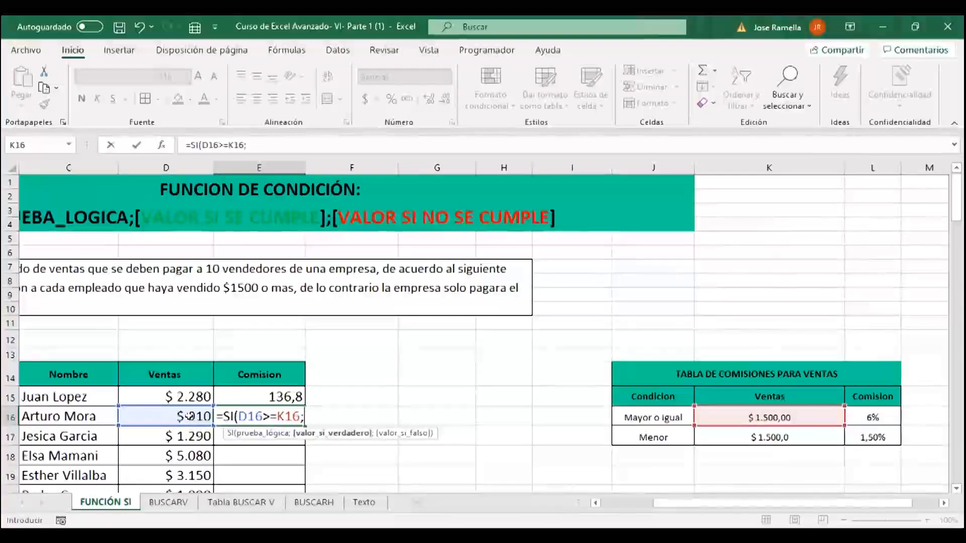
{"action": "left_click", "coordinate": [146, 409]}
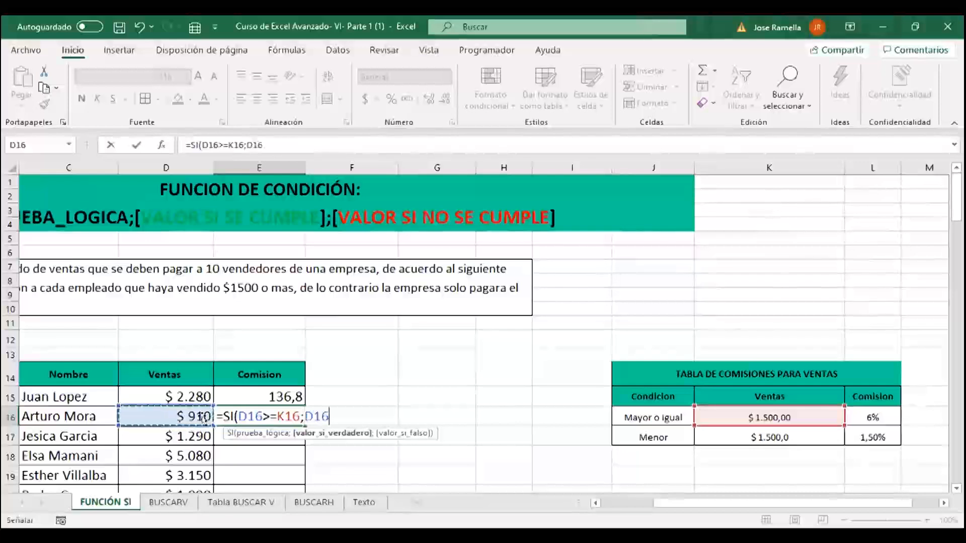
{"action": "type", "text": "*"}
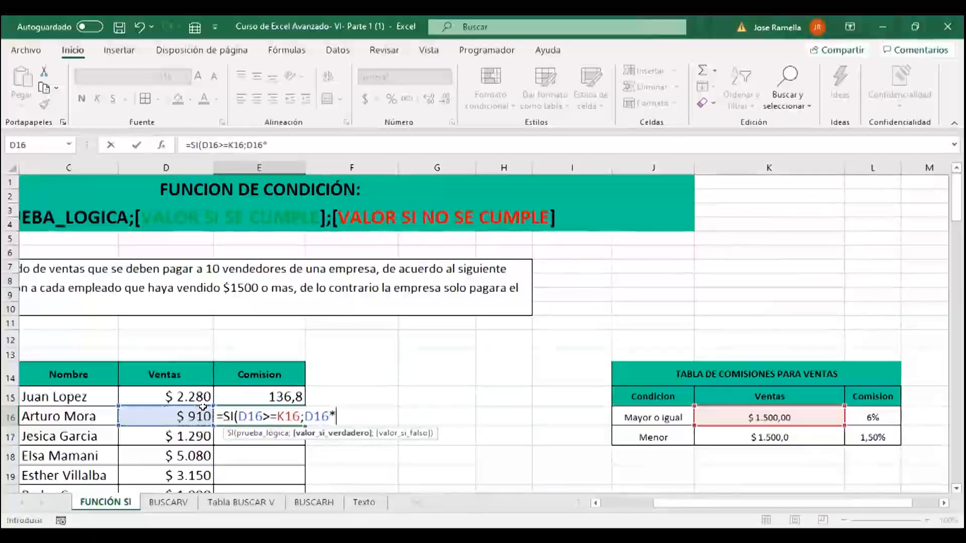
{"action": "left_click", "coordinate": [861, 417]}
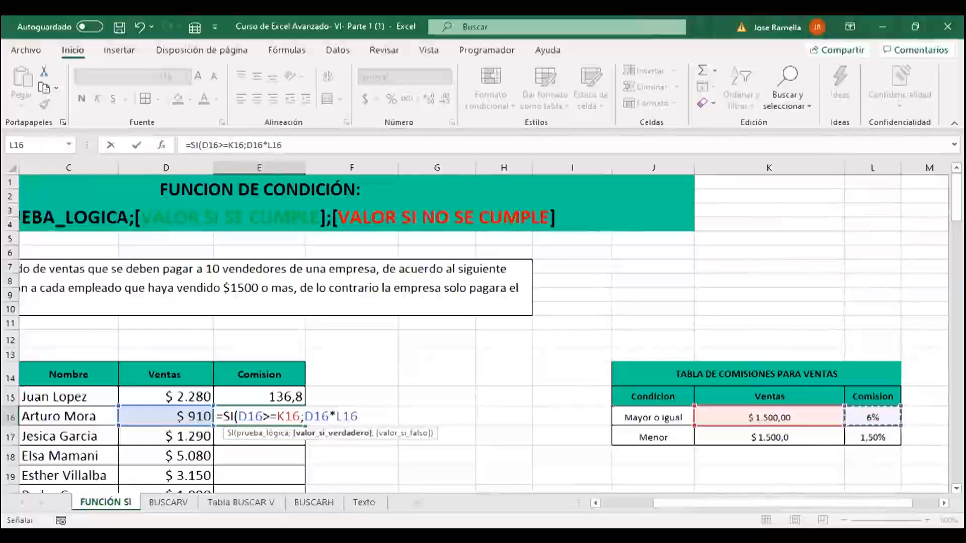
{"action": "type", "text": ";"}
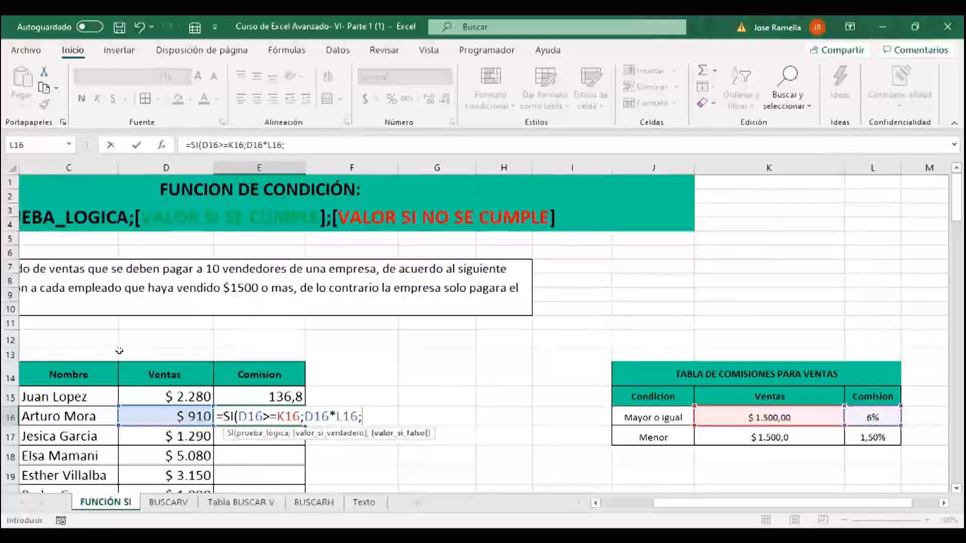
{"action": "left_click", "coordinate": [190, 415]}
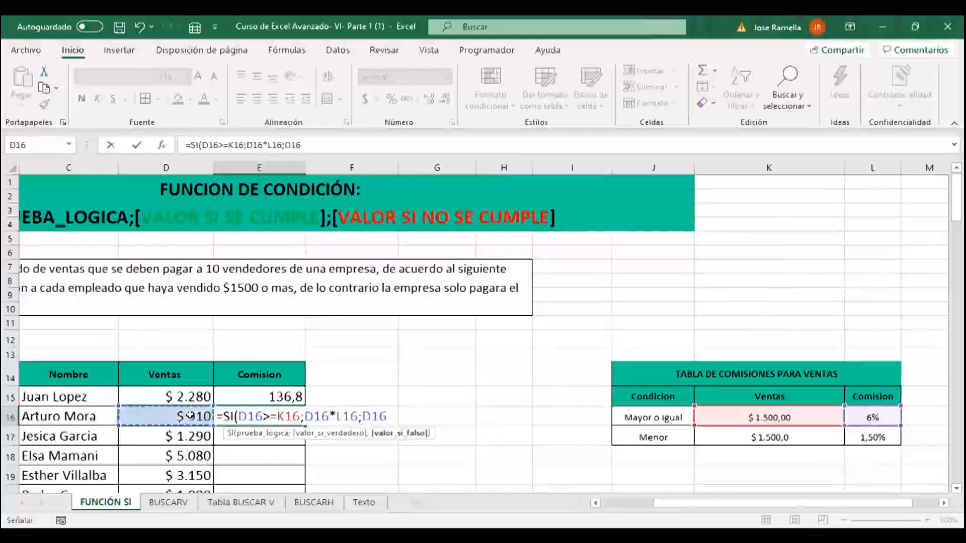
{"action": "type", "text": "*"}
{"action": "left_click", "coordinate": [872, 437]}
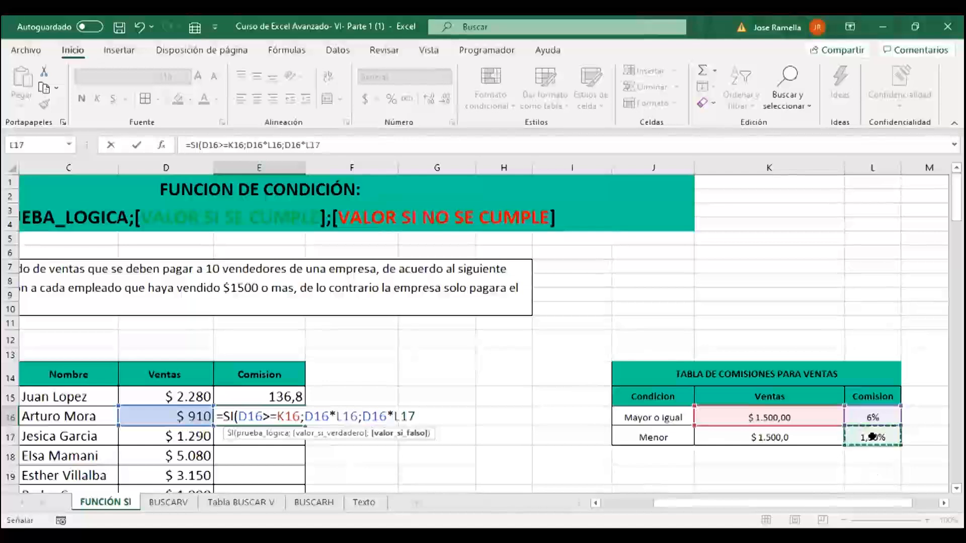
{"action": "type", "text": ")"}
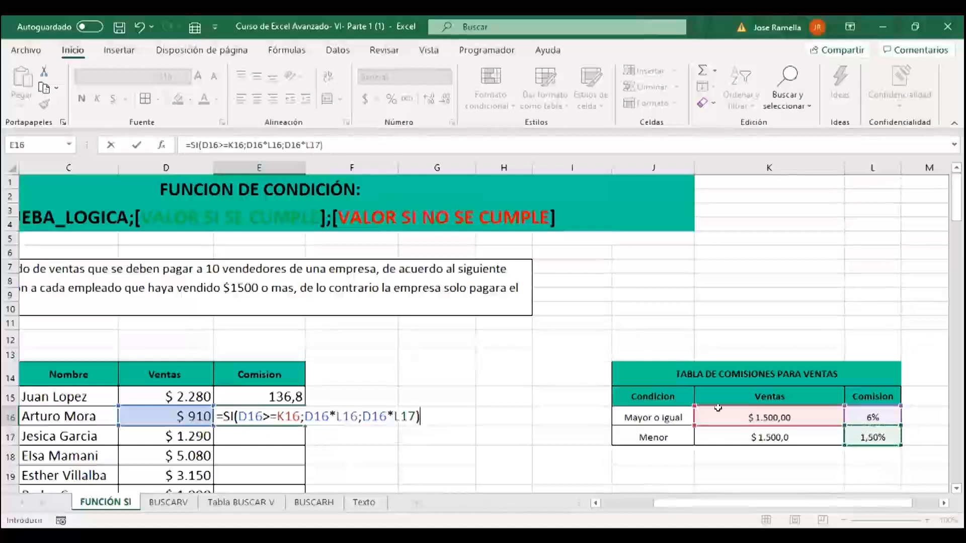
{"action": "key", "text": "Return"}
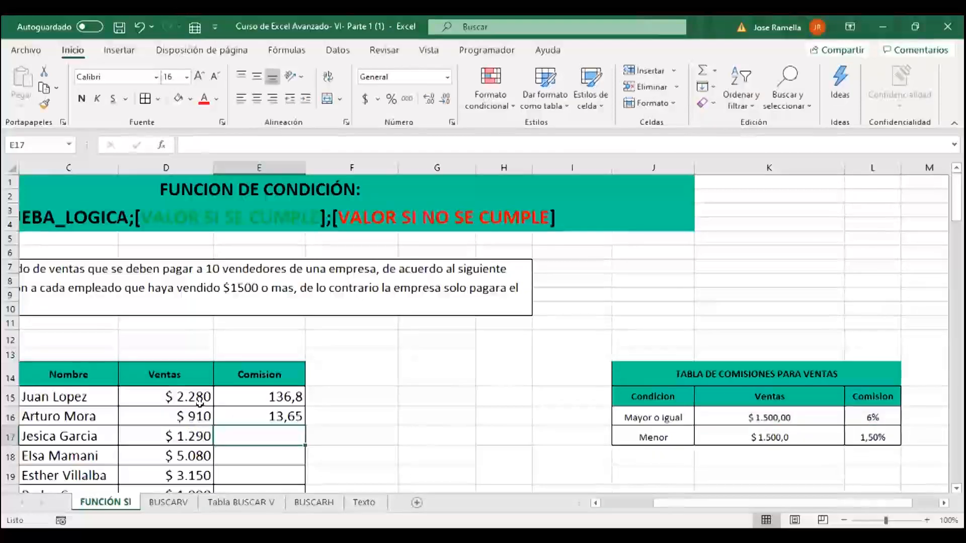
{"action": "key", "text": "Up"}
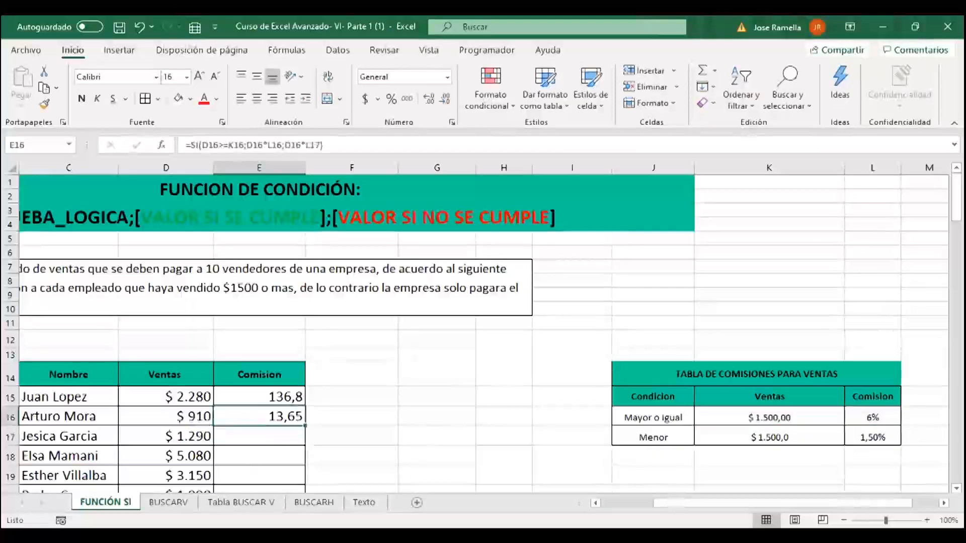
- Examine the compound SI(Y(...)) section, its statement on annual student averages and the grades table
{"action": "left_click_drag", "start_coordinate": [690, 505], "coordinate": [646, 504]}
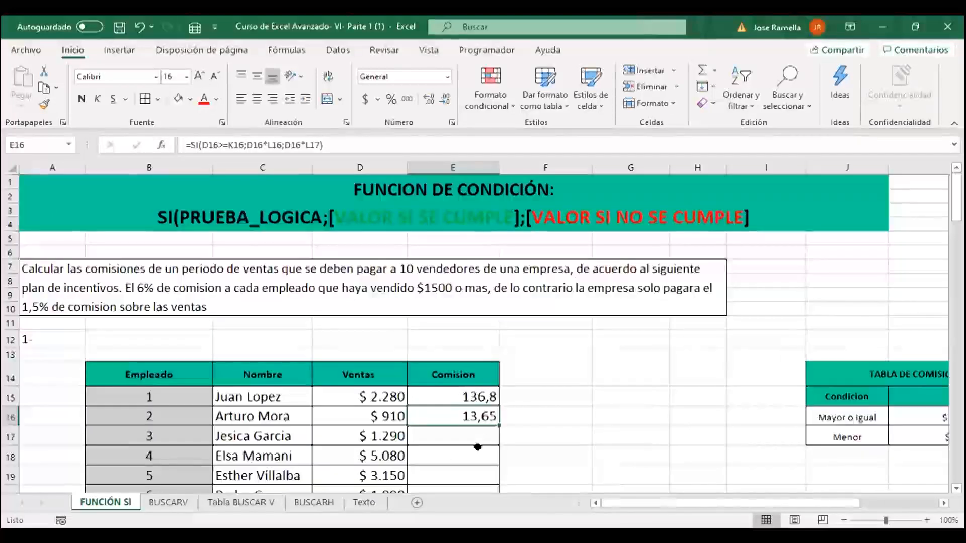
{"action": "scroll", "coordinate": [490, 323], "scroll_direction": "down", "scroll_amount": 2}
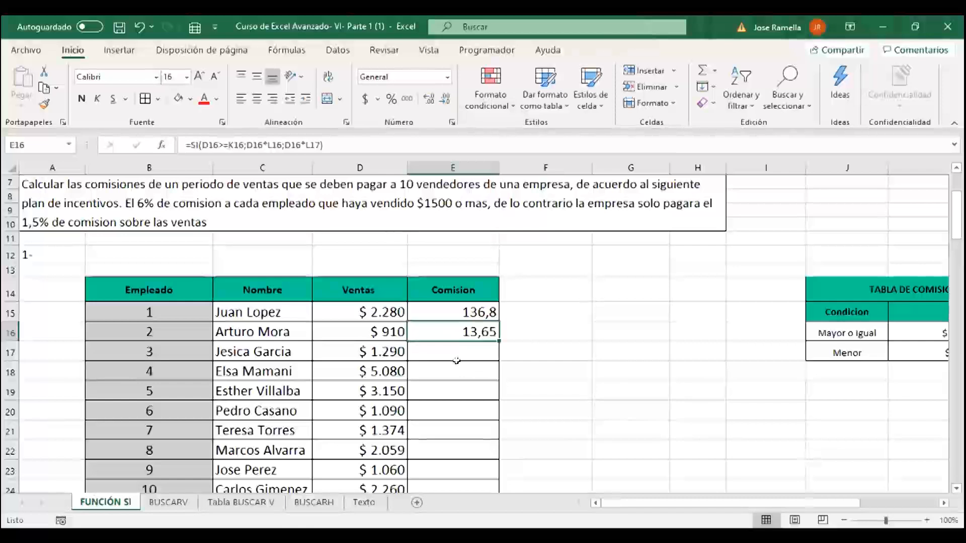
{"action": "scroll", "coordinate": [468, 363], "scroll_direction": "down", "scroll_amount": 4}
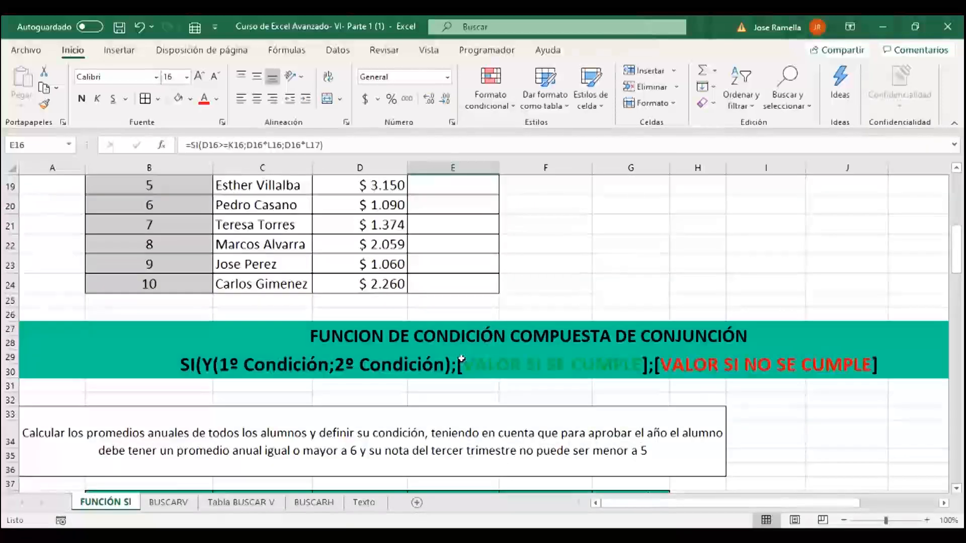
{"action": "scroll", "coordinate": [464, 359], "scroll_direction": "down", "scroll_amount": 1}
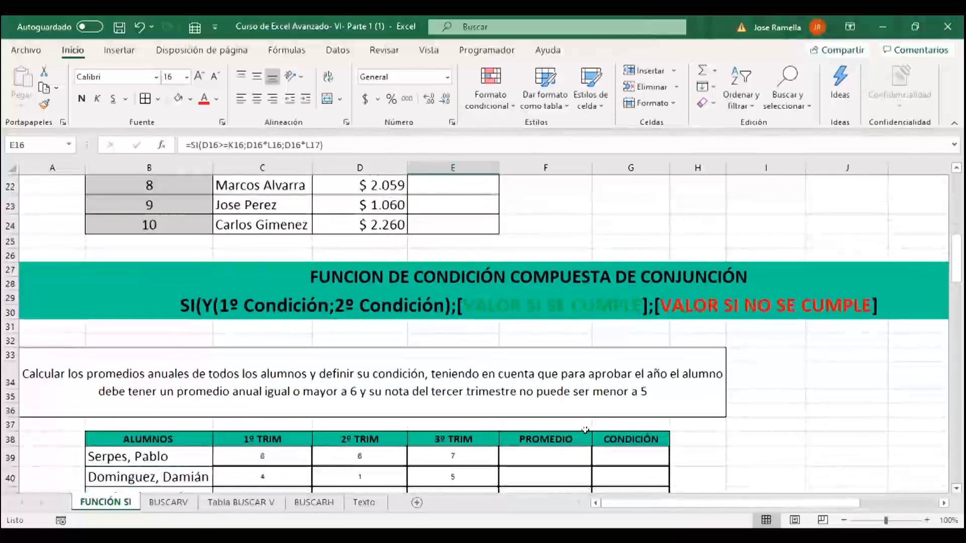
{"action": "scroll", "coordinate": [585, 430], "scroll_direction": "down", "scroll_amount": 1}
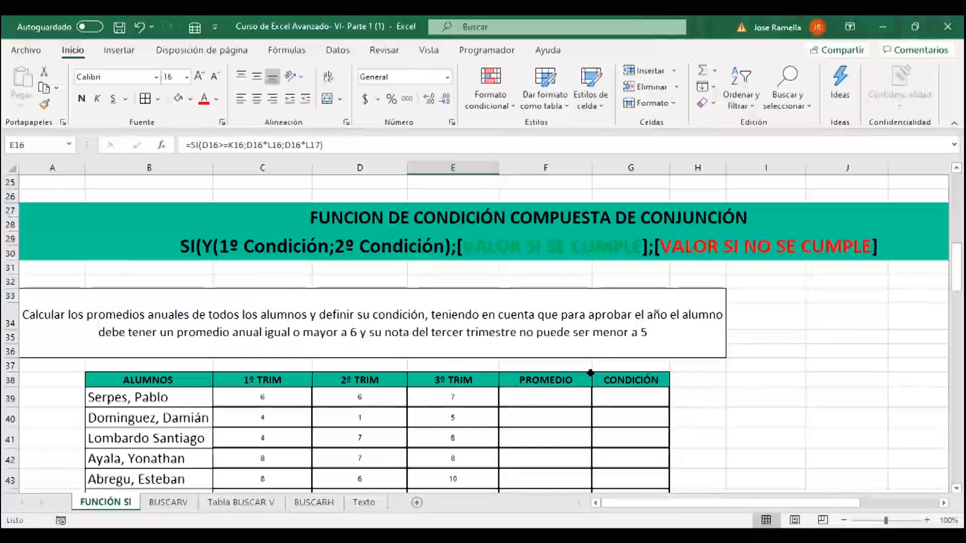
- Calculate the first student's annual average in F39 with =PROMEDIO(C39:E39)
{"action": "left_click", "coordinate": [558, 395]}
{"action": "scroll", "coordinate": [559, 377], "scroll_direction": "down", "scroll_amount": 2}
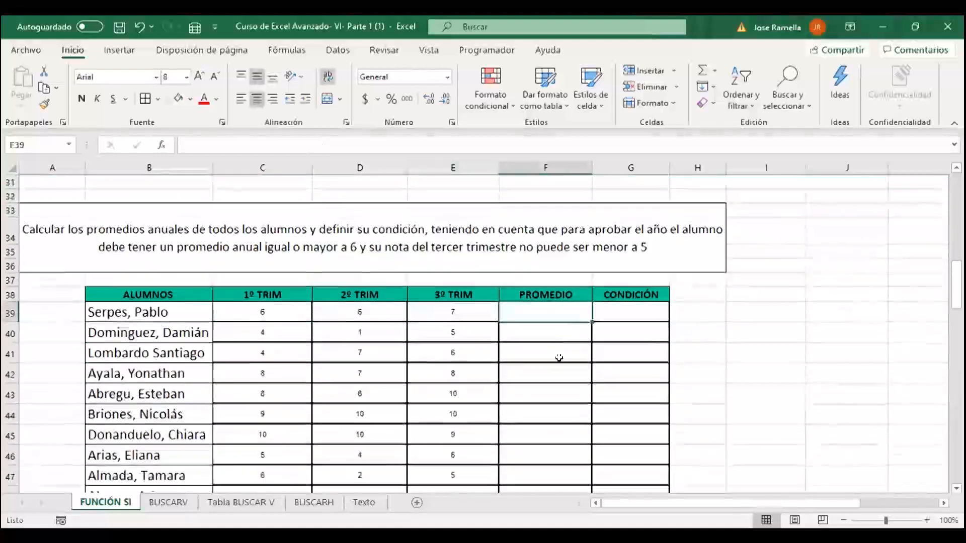
{"action": "type", "text": "="}
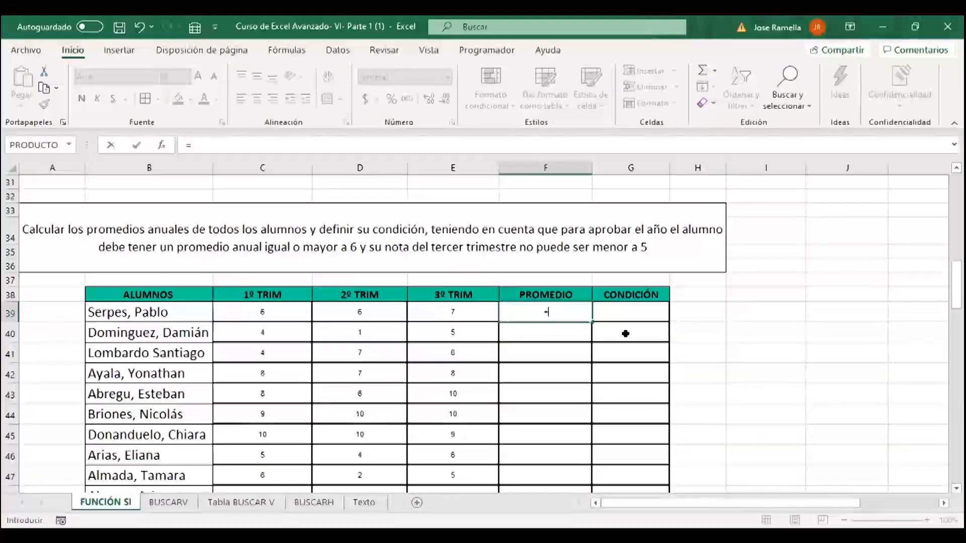
{"action": "type", "text": "PROMEDIO("}
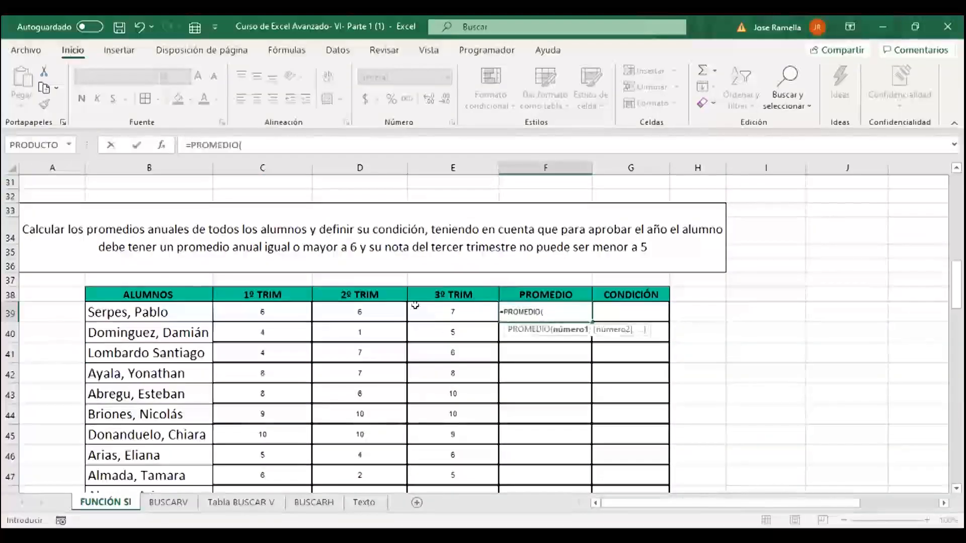
{"action": "left_click", "coordinate": [312, 314]}
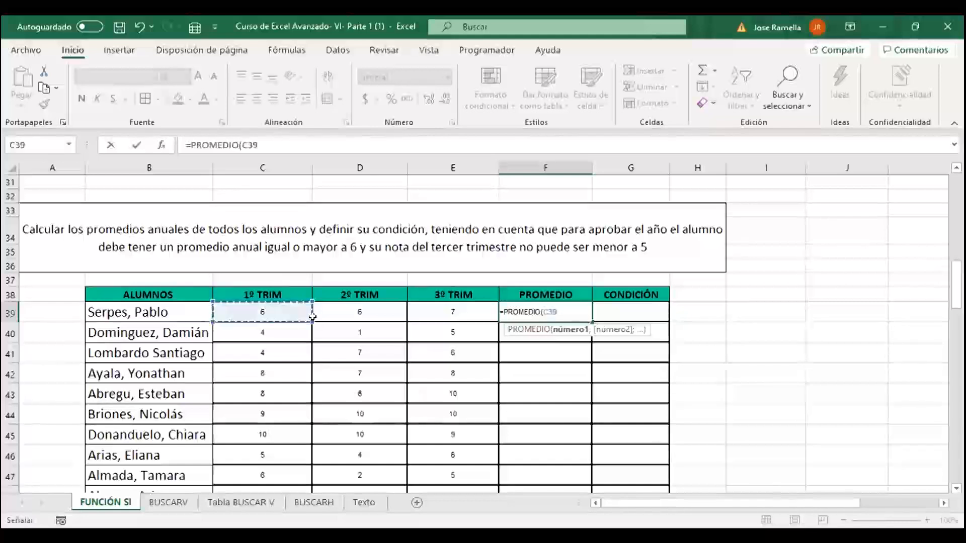
{"action": "type", "text": ":E39)"}
{"action": "key", "text": "Return"}
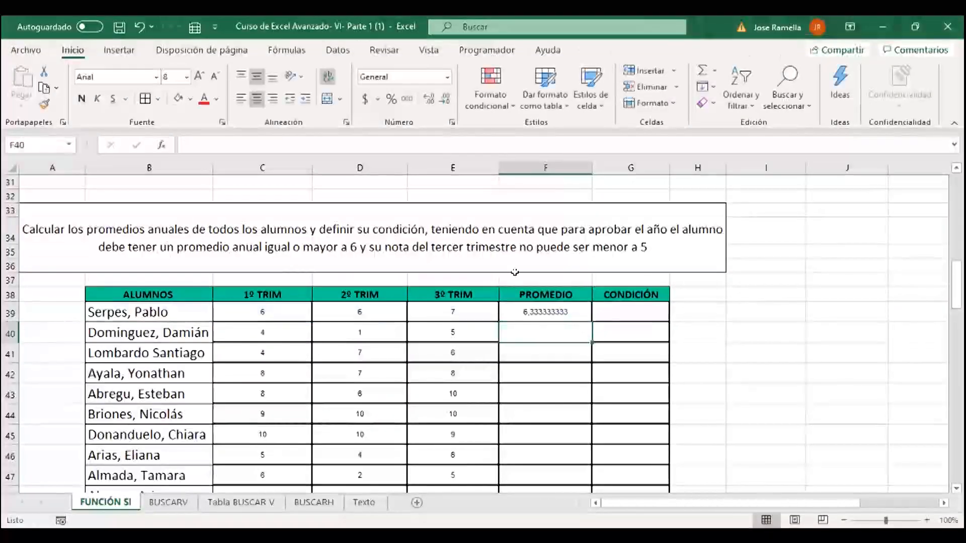
- Copy the average formula from F39 down the PROMEDIO column for all remaining students, through row 53
{"action": "left_click", "coordinate": [558, 314]}
{"action": "left_click_drag", "start_coordinate": [593, 317], "coordinate": [550, 451]}
{"action": "left_click", "coordinate": [636, 367]}
{"action": "scroll", "coordinate": [638, 327], "scroll_direction": "up", "scroll_amount": 5}
{"action": "scroll", "coordinate": [639, 327], "scroll_direction": "down", "scroll_amount": 2}
{"action": "scroll", "coordinate": [653, 350], "scroll_direction": "up", "scroll_amount": 2}
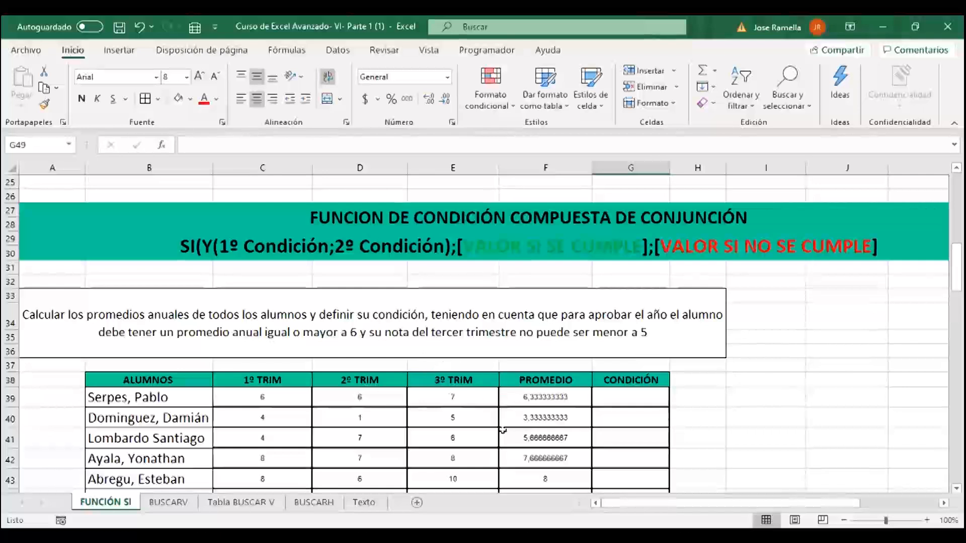
- Begin a SI(Y( formula in G39 whose first condition tests whether the average in F39 is greater than or equal to 6
{"action": "left_click", "coordinate": [607, 396]}
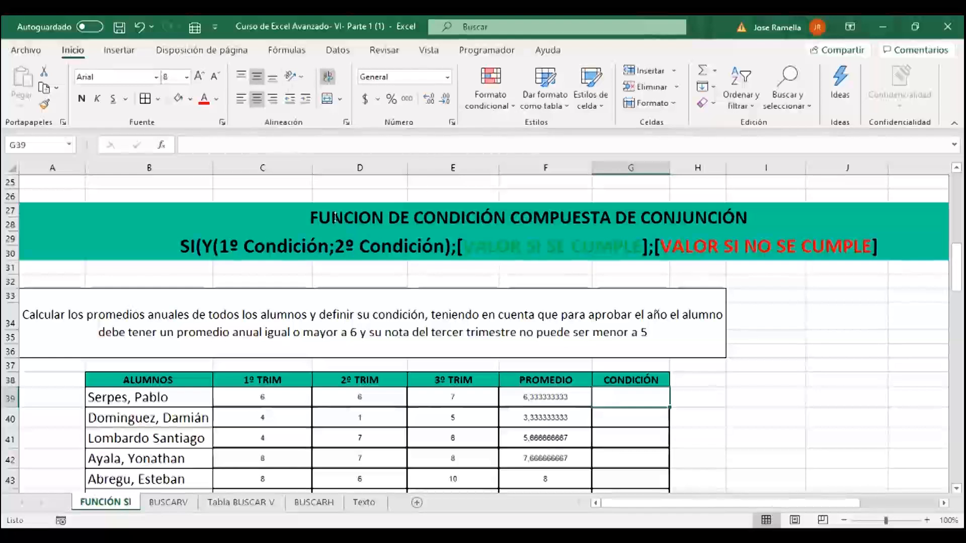
{"action": "scroll", "coordinate": [334, 218], "scroll_direction": "up", "scroll_amount": 4}
{"action": "scroll", "coordinate": [300, 464], "scroll_direction": "down", "scroll_amount": 2}
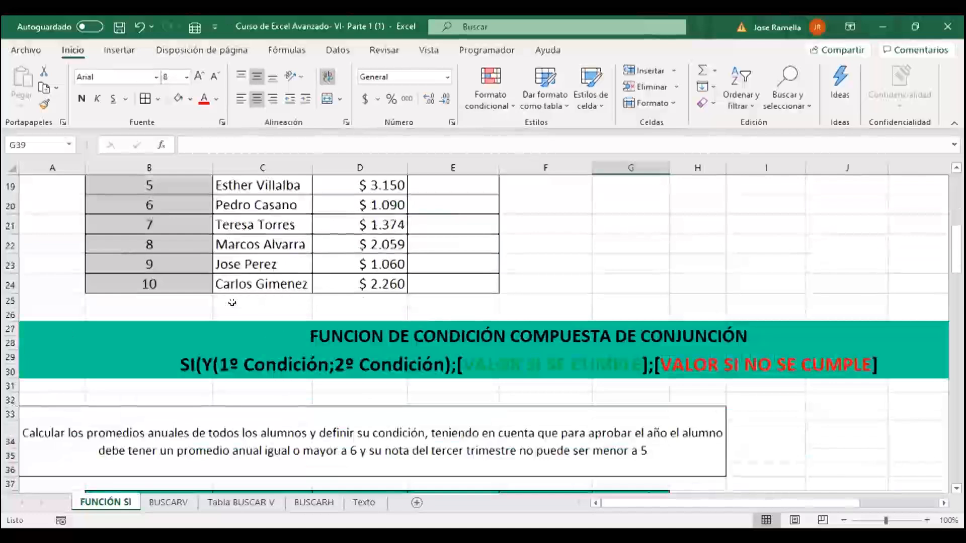
{"action": "scroll", "coordinate": [287, 271], "scroll_direction": "down", "scroll_amount": 5}
{"action": "scroll", "coordinate": [224, 223], "scroll_direction": "up", "scroll_amount": 3}
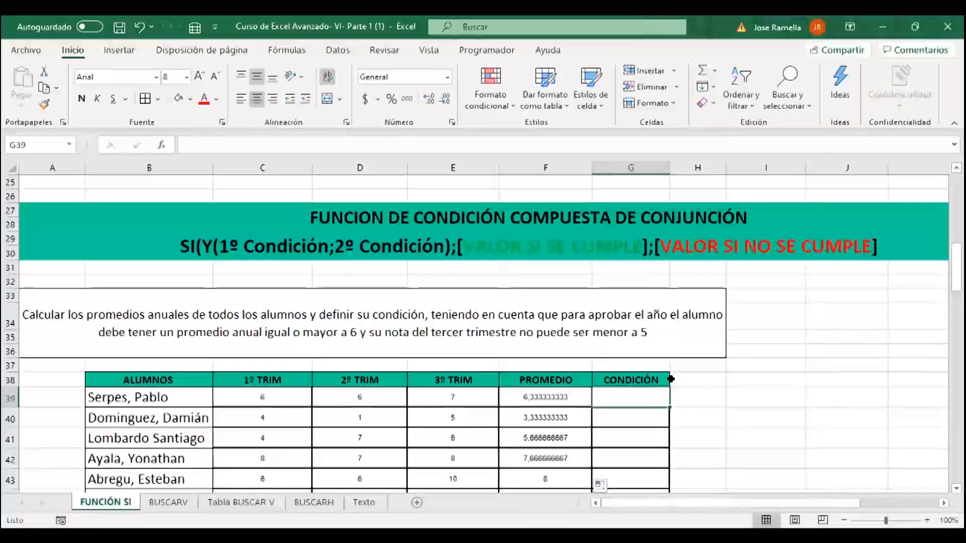
{"action": "type", "text": "="}
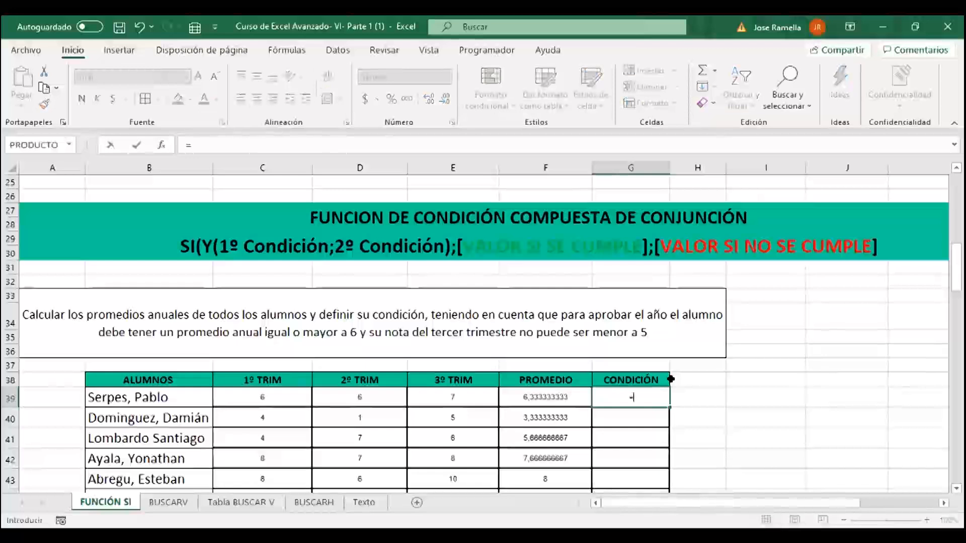
{"action": "type", "text": "SI("}
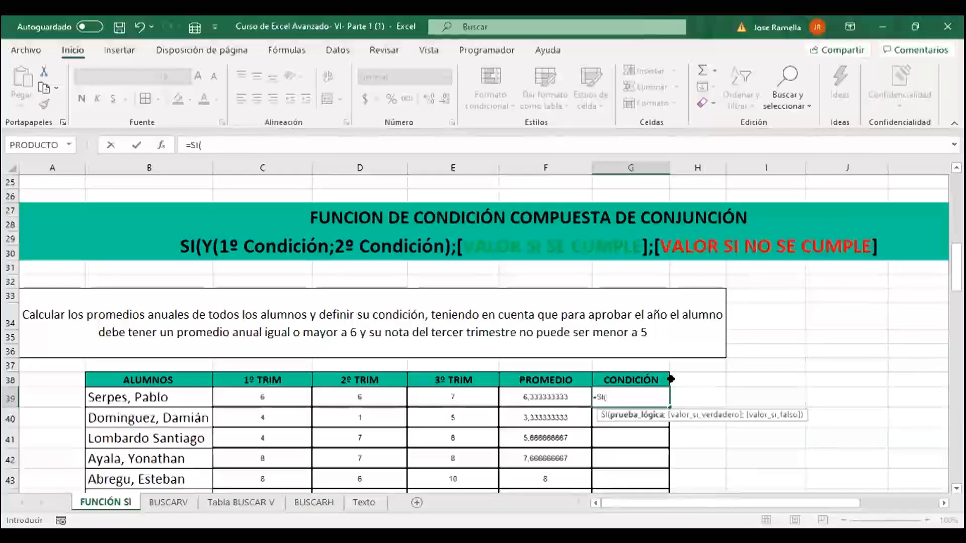
{"action": "type", "text": "Y"}
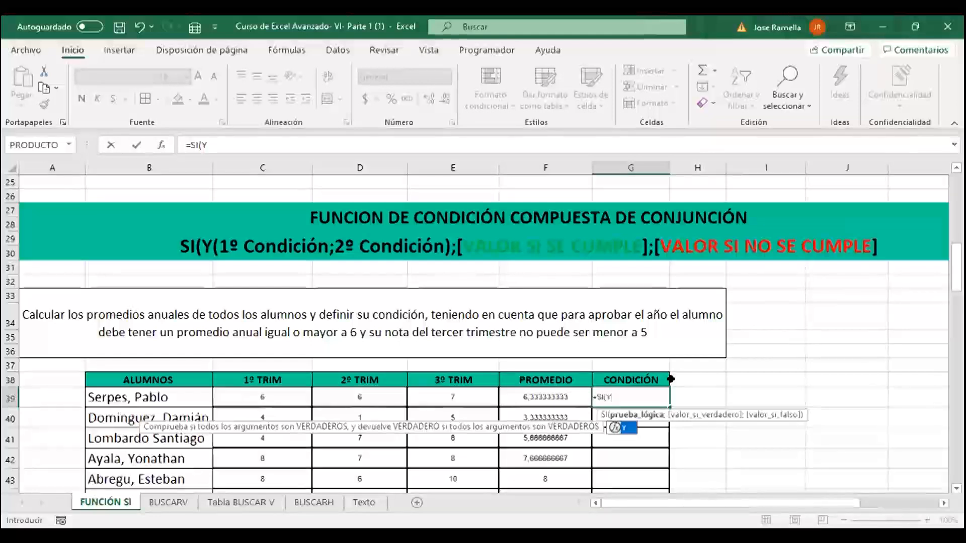
{"action": "type", "text": "("}
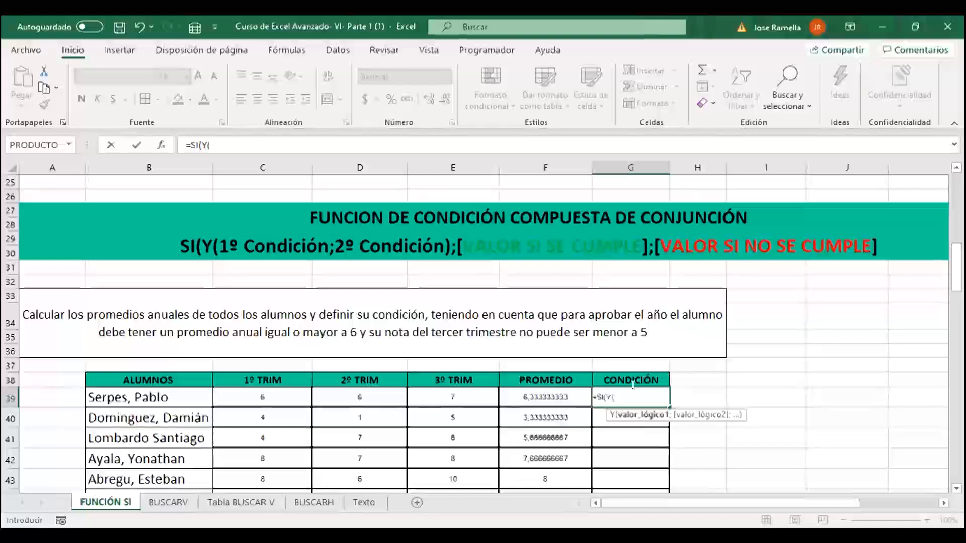
{"action": "left_click", "coordinate": [548, 395]}
{"action": "type", "text": ">"}
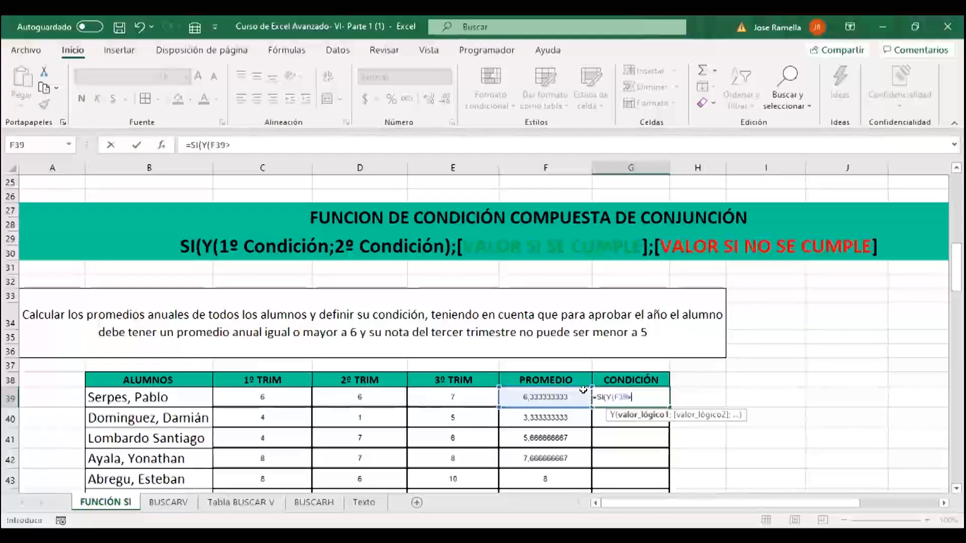
{"action": "type", "text": "=6"}
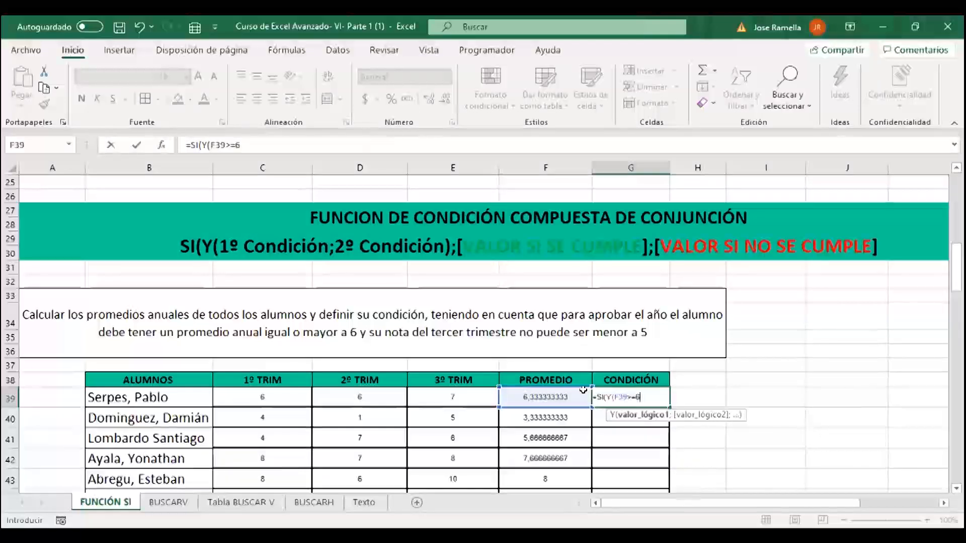
- Add E39>5 as the second condition in the G39 formula, followed by the text "Aprobado" as the value if met
{"action": "type", "text": ";"}
{"action": "left_click", "coordinate": [486, 397]}
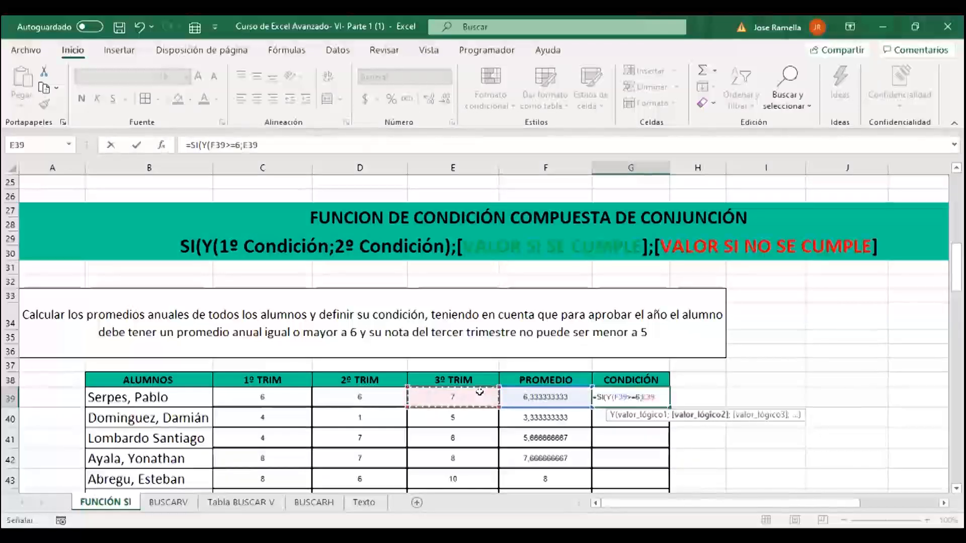
{"action": "type", "text": ">5;"}
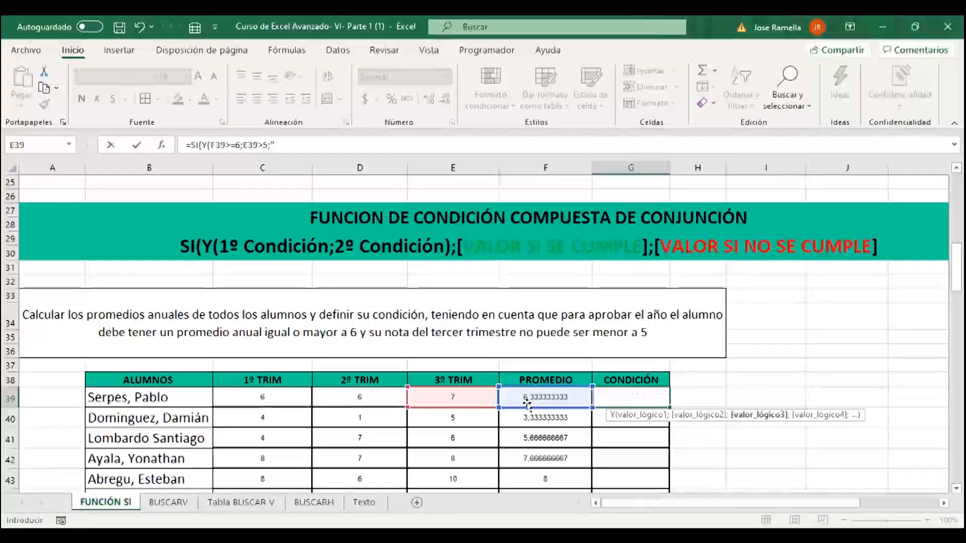
{"action": "type", "text": "Aprobado"}
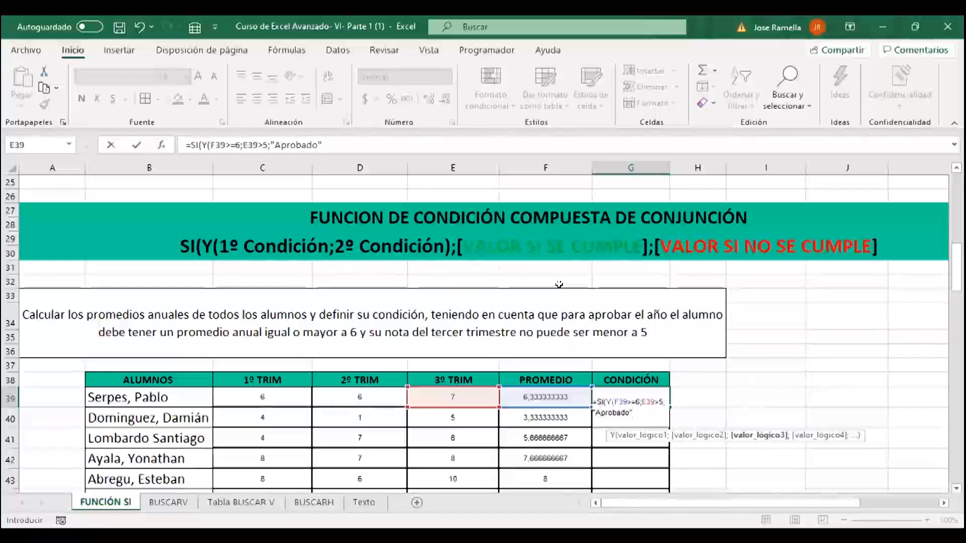
- Insert the missing closing parenthesis of the Y function after E39>5 in the G39 formula
{"action": "left_click", "coordinate": [672, 404]}
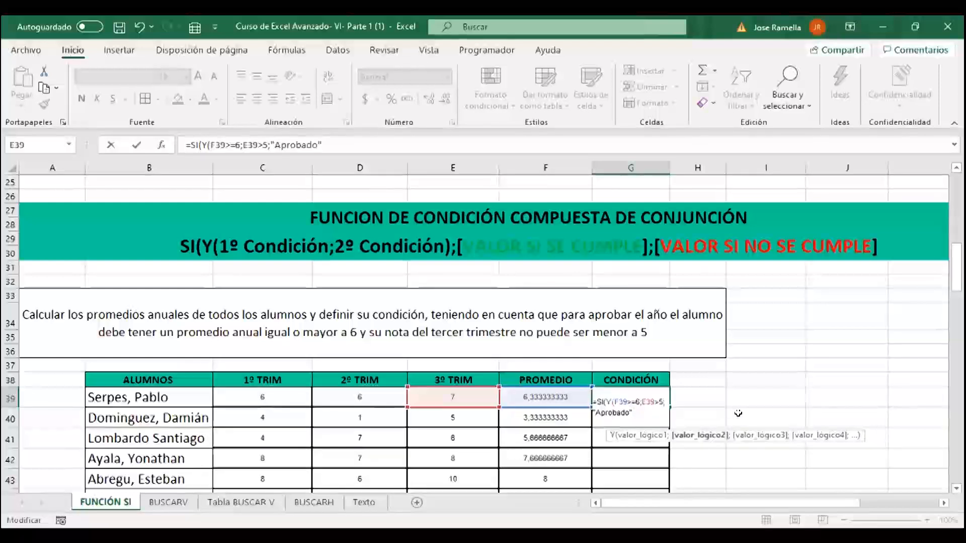
{"action": "type", "text": ")"}
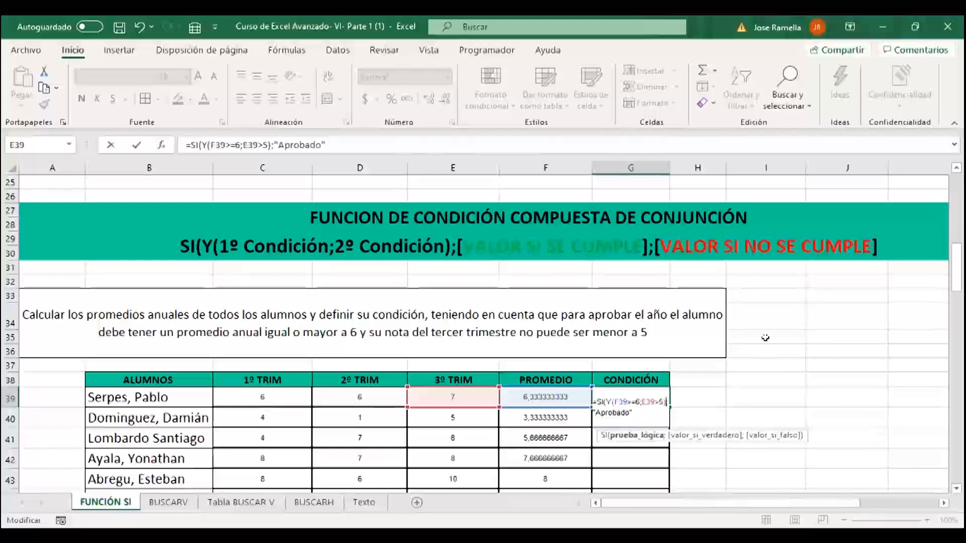
{"action": "key", "text": "Right"}
{"action": "left_click", "coordinate": [633, 416]}
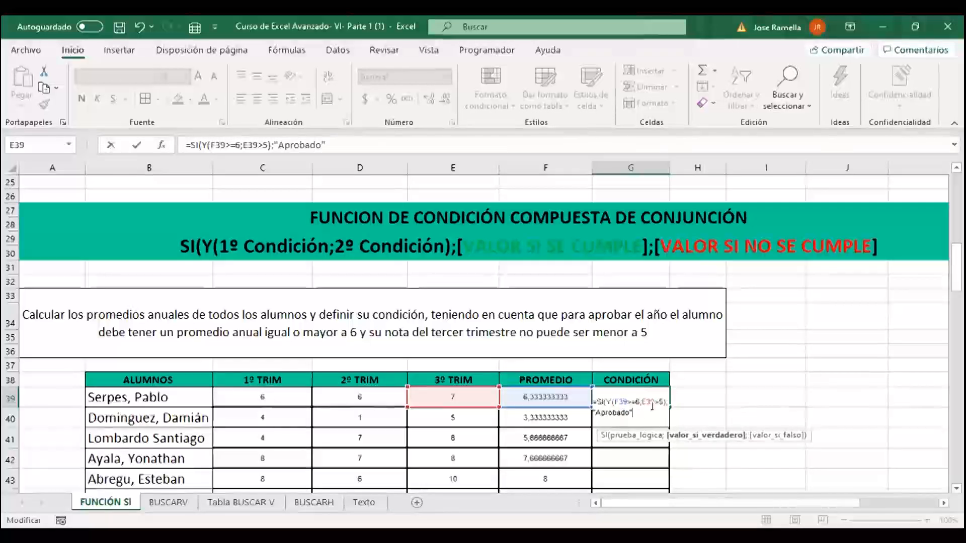
- Complete the G39 formula with "Desaprobado" as the value if the conditions are not met
{"action": "type", "text": ";"}
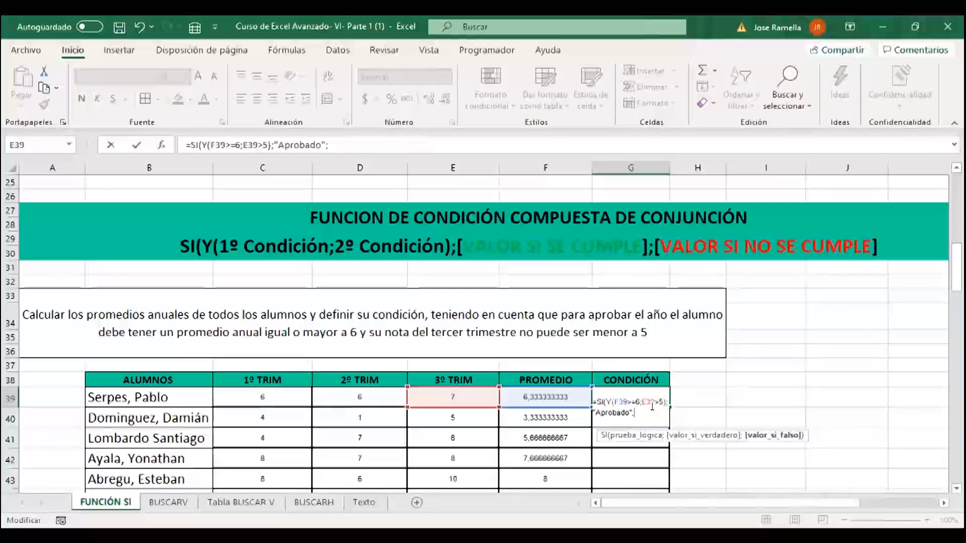
{"action": "type", "text": "\"Desp"}
{"action": "key", "text": "BackSpace"}
{"action": "type", "text": "aprobado\""}
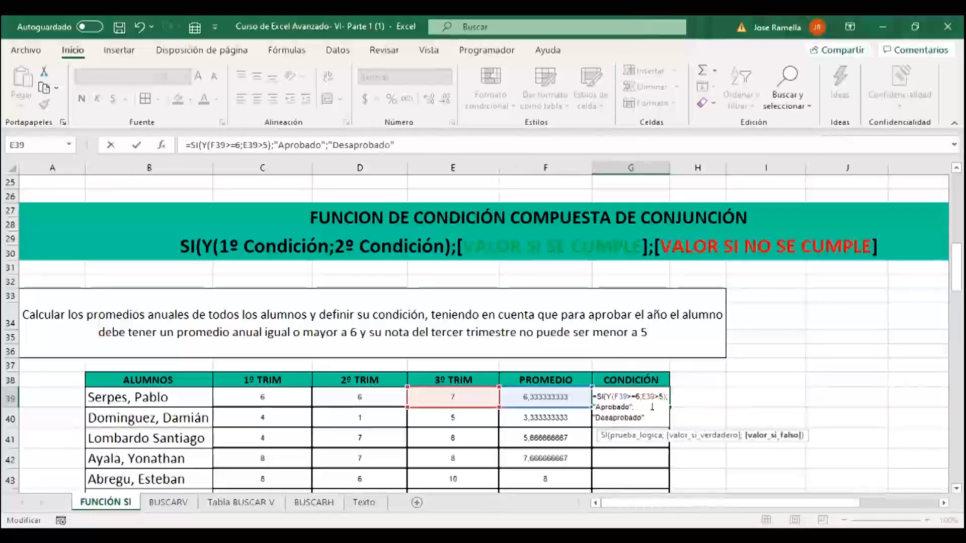
{"action": "type", "text": ")"}
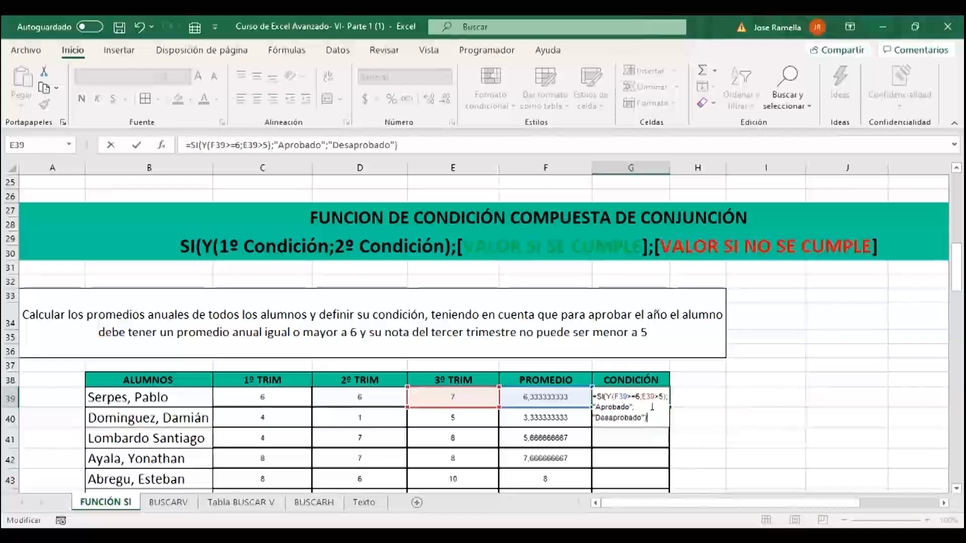
{"action": "key", "text": "Return"}
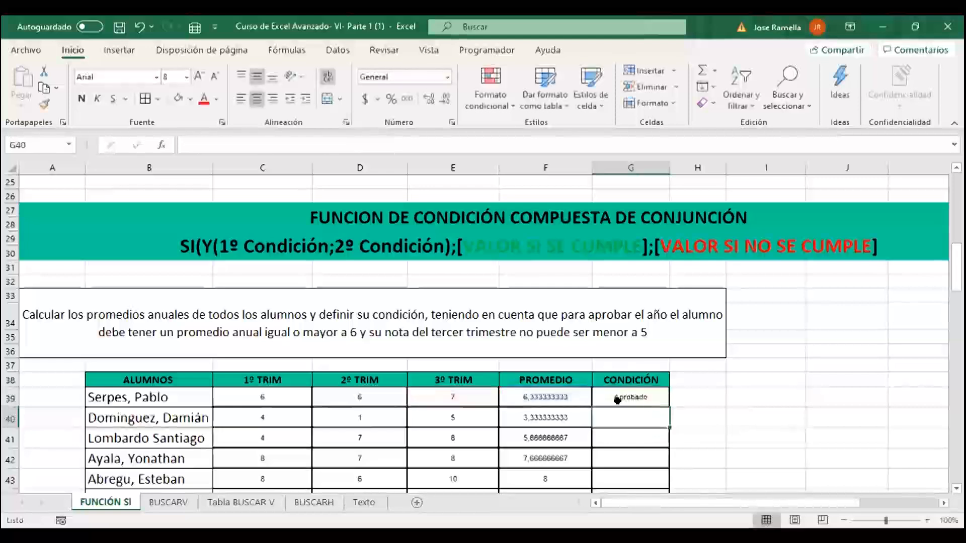
- Examine the compound SI(O(...)) section, its statement on students with a grade below 4 and the ¿Necesita ayuda? table
{"action": "scroll", "coordinate": [642, 390], "scroll_direction": "down", "scroll_amount": 2}
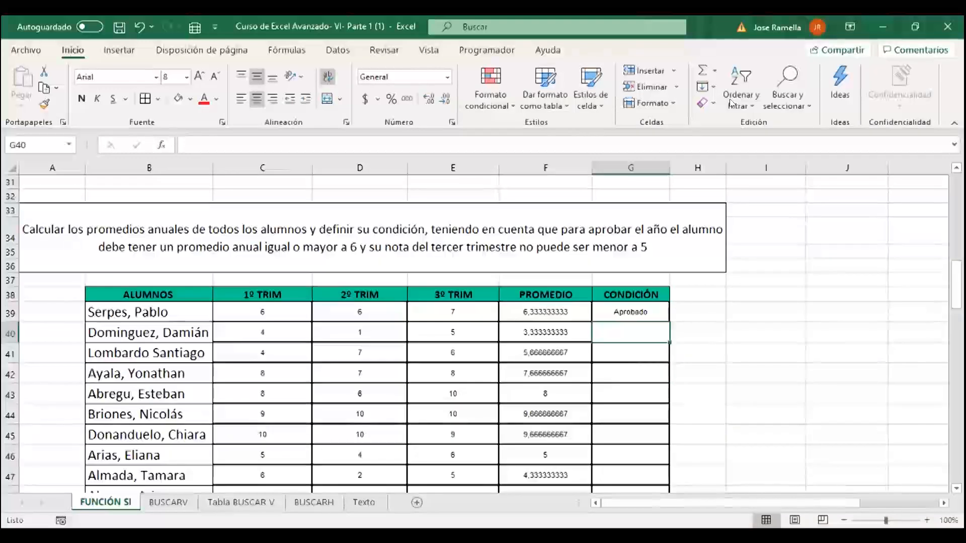
{"action": "scroll", "coordinate": [462, 214], "scroll_direction": "down", "scroll_amount": 1}
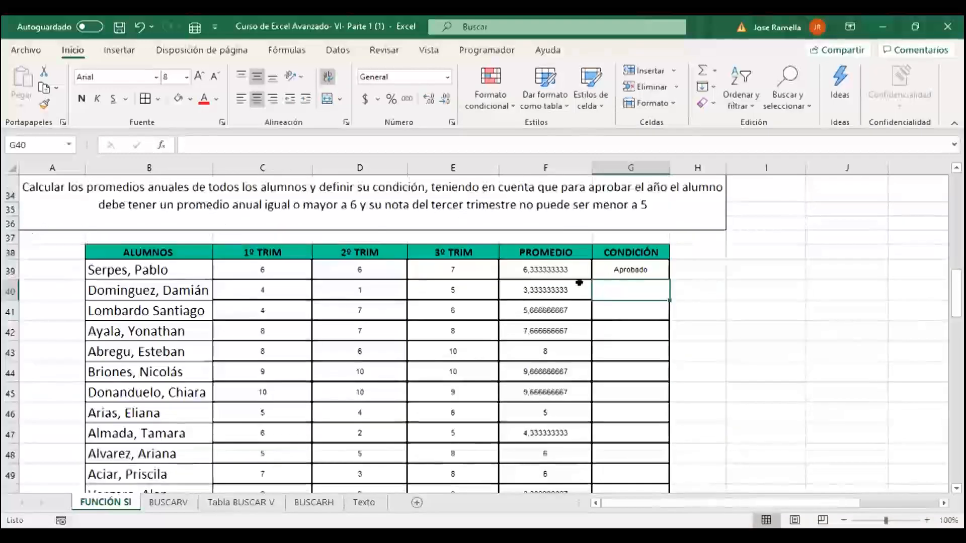
{"action": "scroll", "coordinate": [552, 294], "scroll_direction": "down", "scroll_amount": 5}
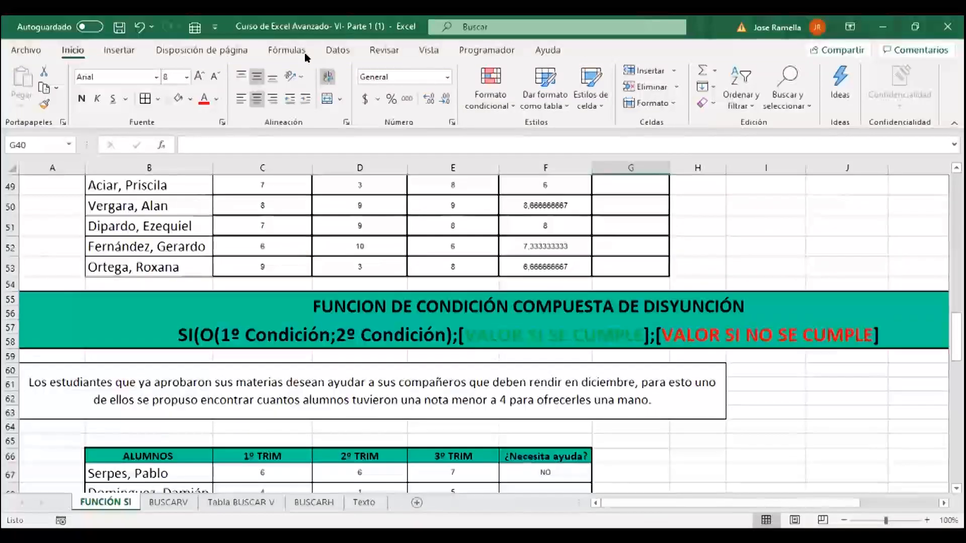
{"action": "scroll", "coordinate": [562, 278], "scroll_direction": "down", "scroll_amount": 8}
{"action": "scroll", "coordinate": [562, 279], "scroll_direction": "up", "scroll_amount": 9}
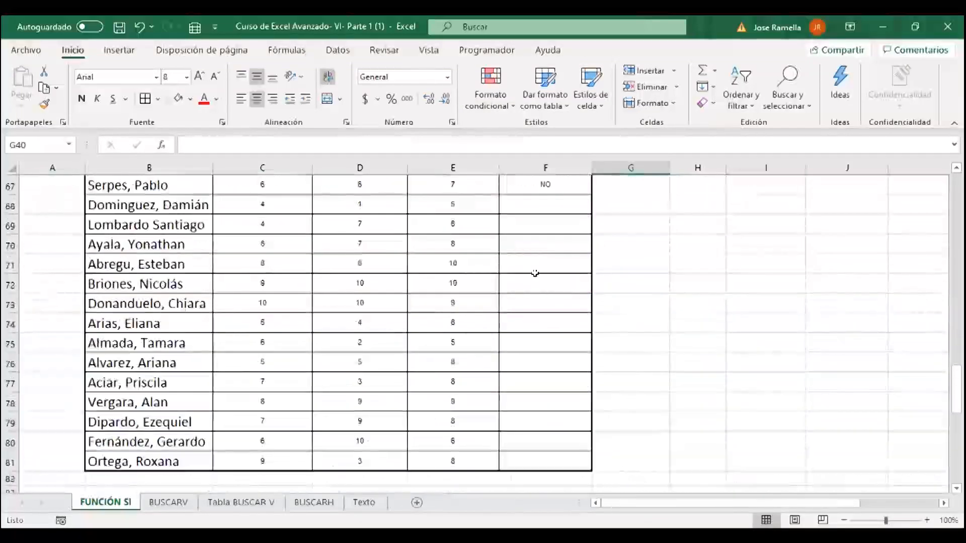
{"action": "scroll", "coordinate": [567, 293], "scroll_direction": "down", "scroll_amount": 4}
{"action": "scroll", "coordinate": [575, 290], "scroll_direction": "up", "scroll_amount": 3}
{"action": "scroll", "coordinate": [575, 291], "scroll_direction": "down", "scroll_amount": 2}
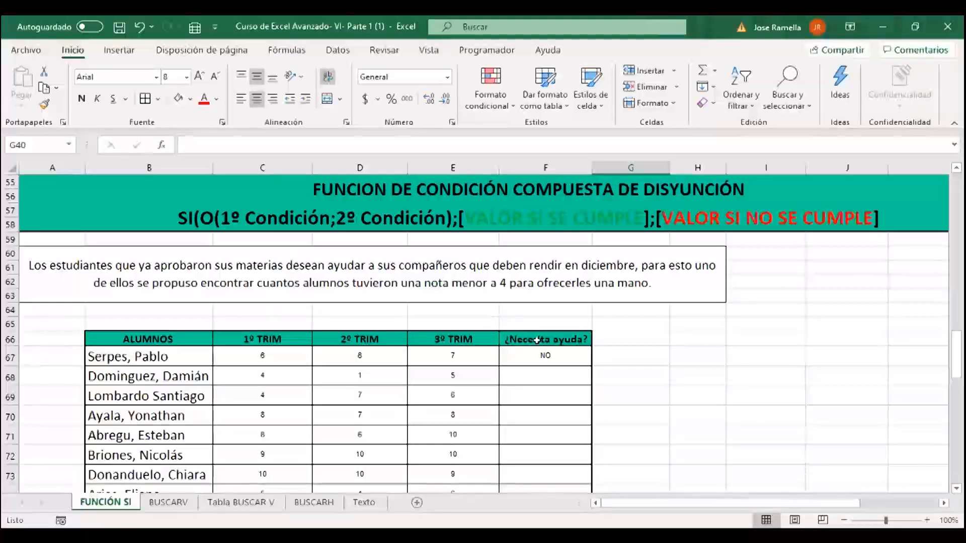
- Start a SI(O(...)) formula in F68 with C68>4 as its first condition
{"action": "left_click", "coordinate": [534, 370]}
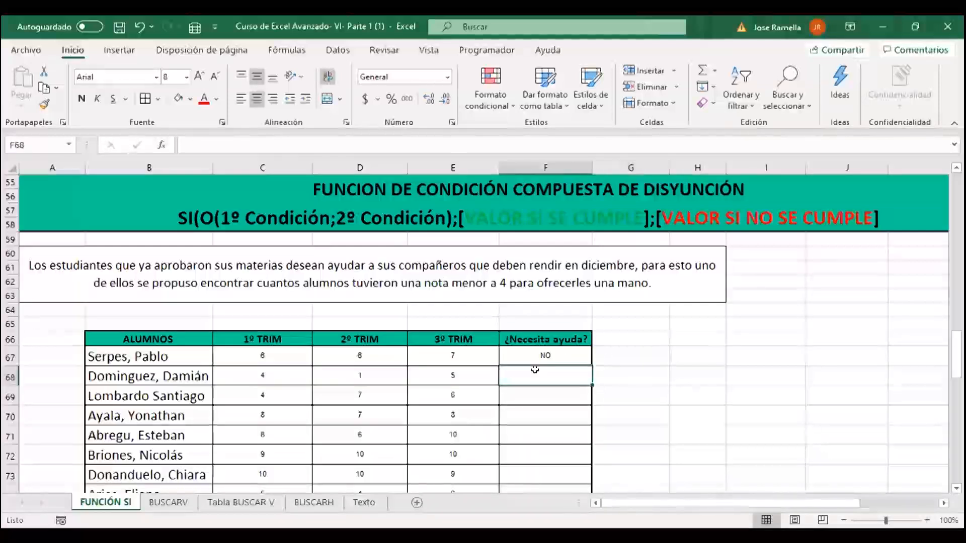
{"action": "type", "text": "="}
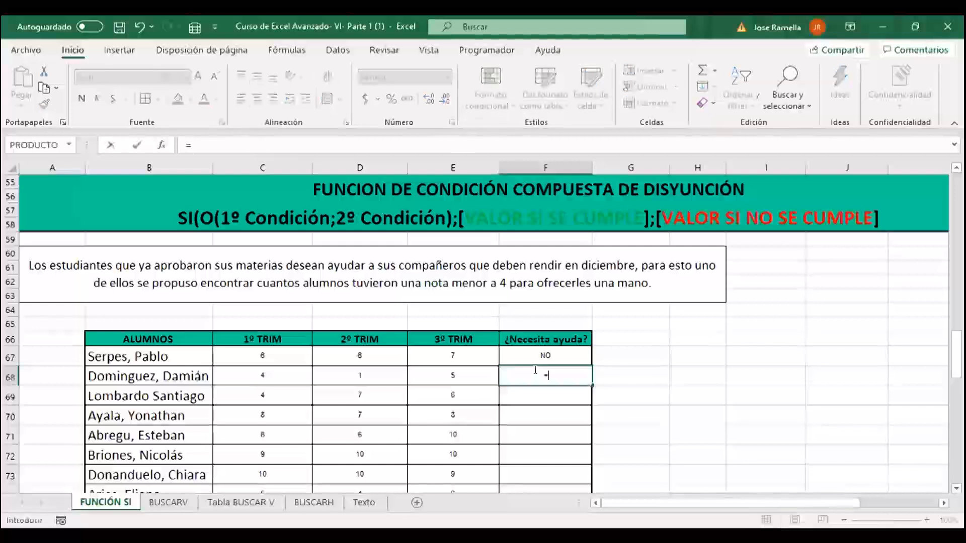
{"action": "type", "text": "SI("}
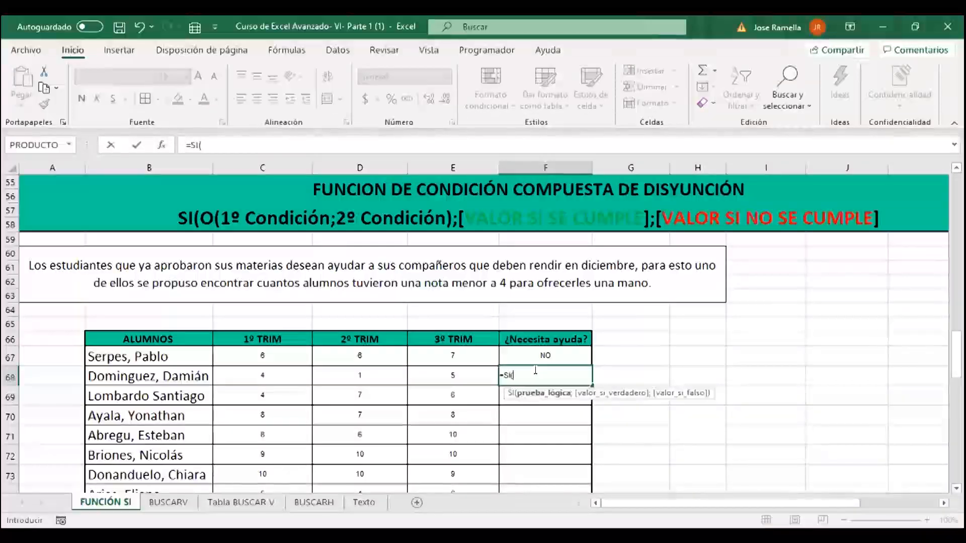
{"action": "type", "text": "o"}
{"action": "key", "text": "Tab"}
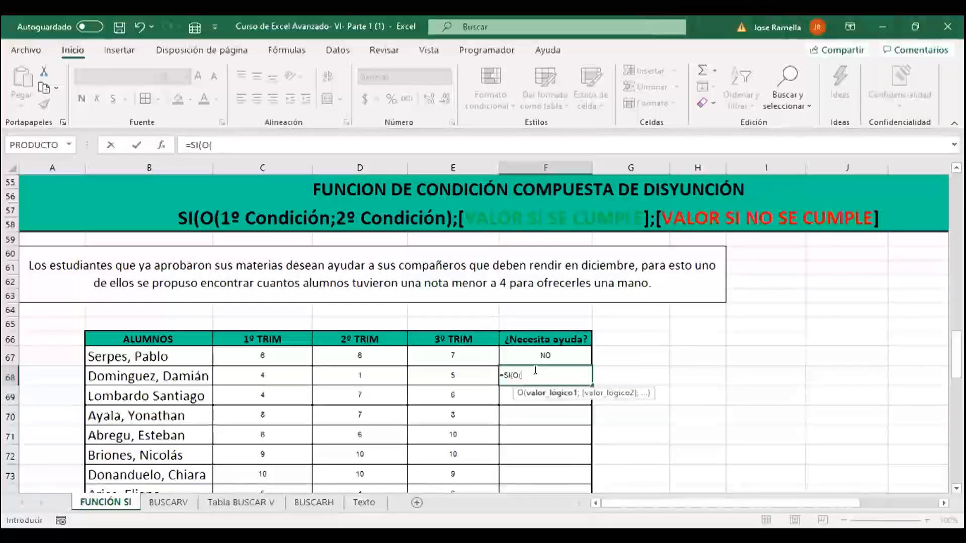
{"action": "left_click", "coordinate": [266, 375]}
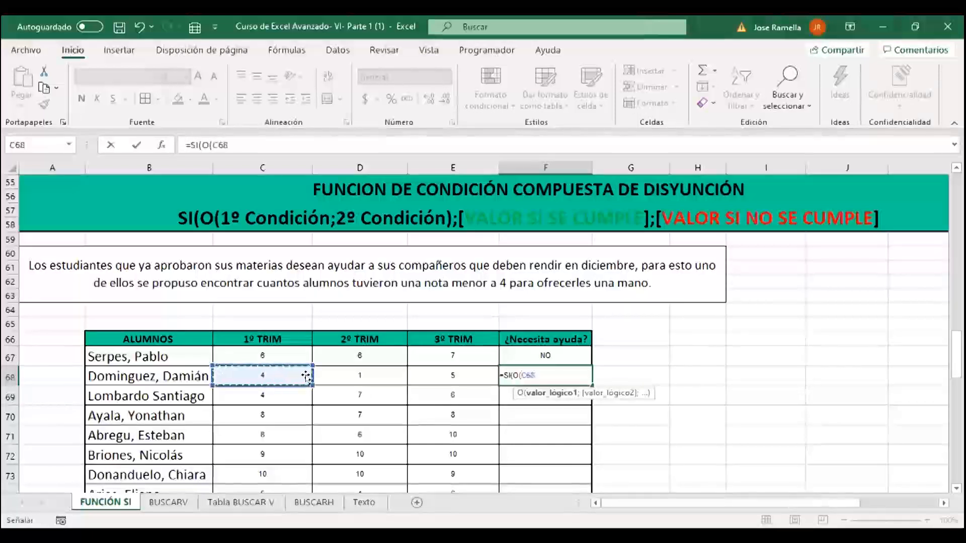
{"action": "type", "text": ">"}
{"action": "key", "text": "BackSpace"}
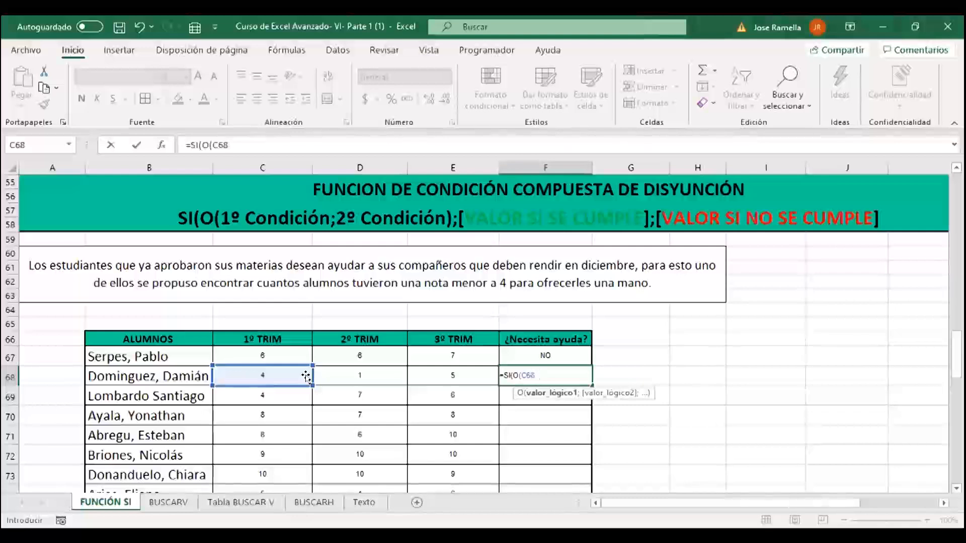
{"action": "type", "text": ">4"}
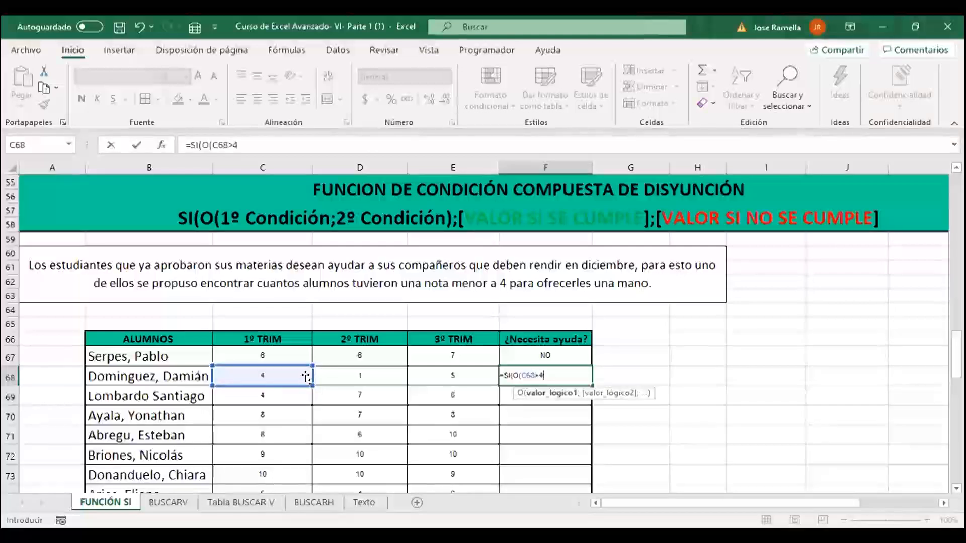
- Add D68>4 and E68>4 as the second and third conditions in the F68 formula and close the O function
{"action": "type", "text": ";"}
{"action": "left_click", "coordinate": [348, 372]}
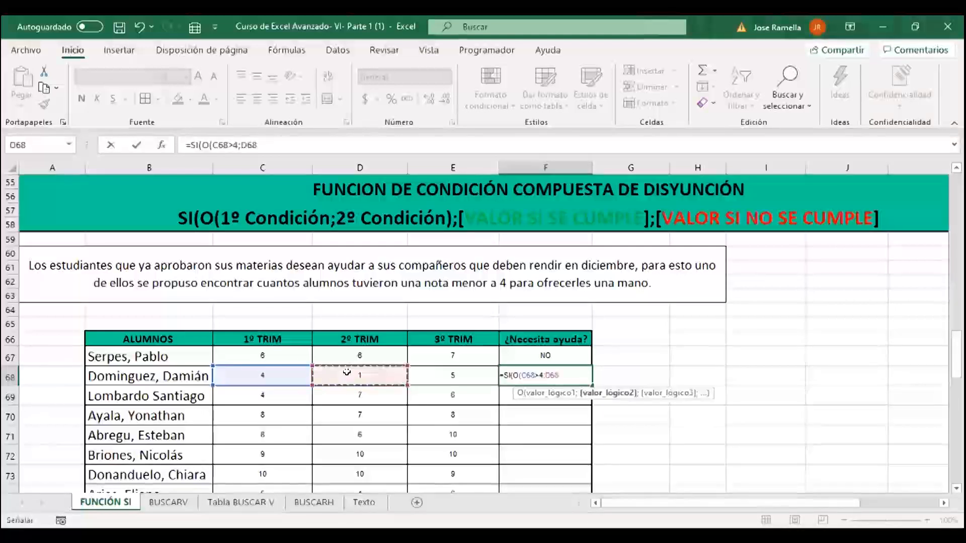
{"action": "type", "text": ">4"}
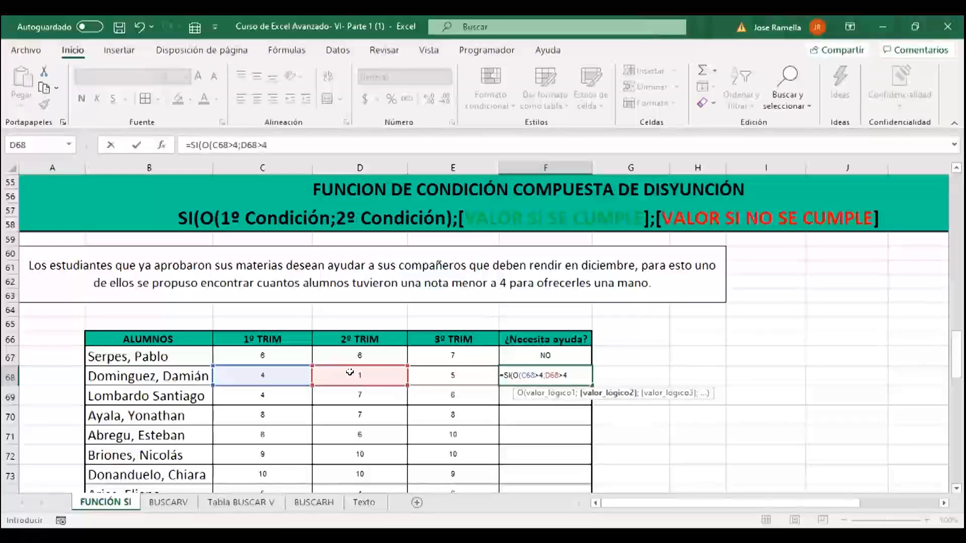
{"action": "type", "text": ";"}
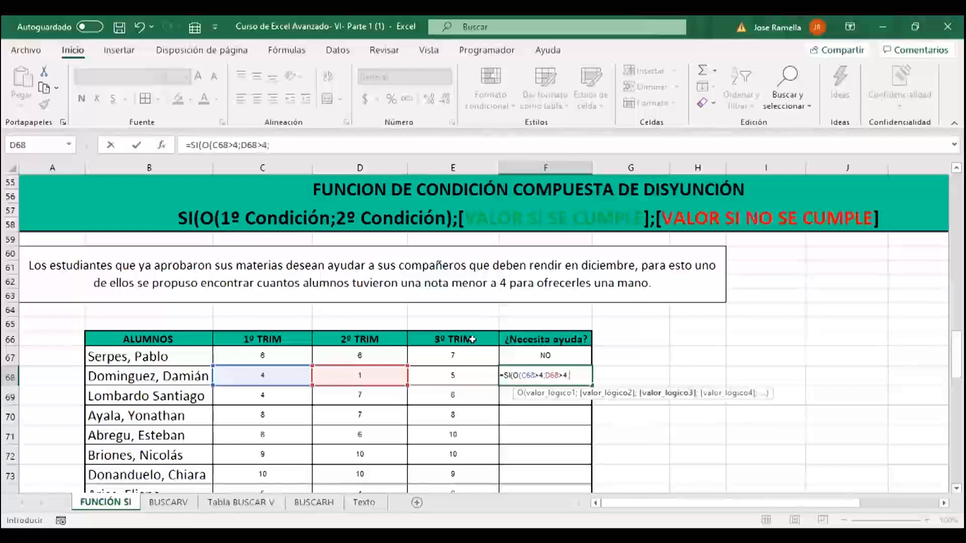
{"action": "left_click", "coordinate": [439, 372]}
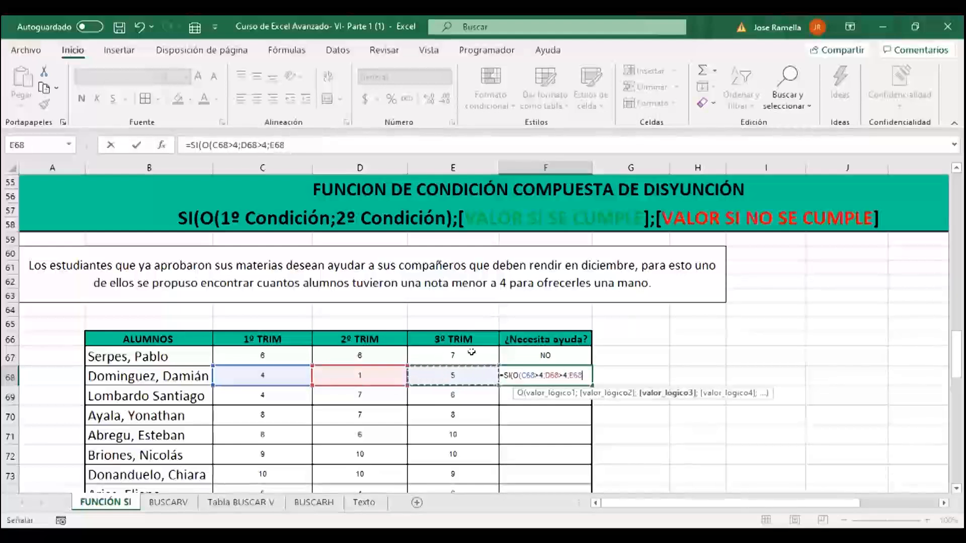
{"action": "type", "text": ";"}
{"action": "key", "text": "BackSpace"}
{"action": "type", "text": ">4"}
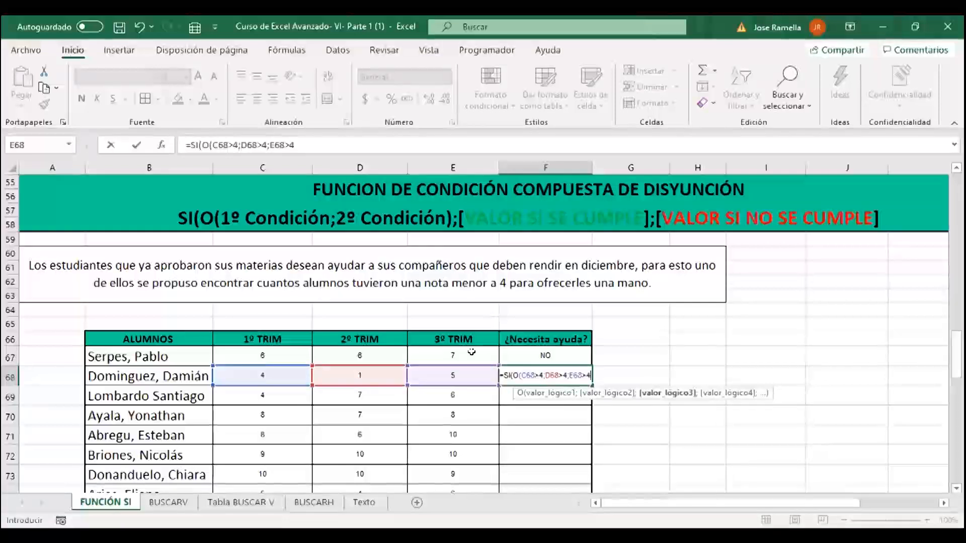
{"action": "type", "text": ")"}
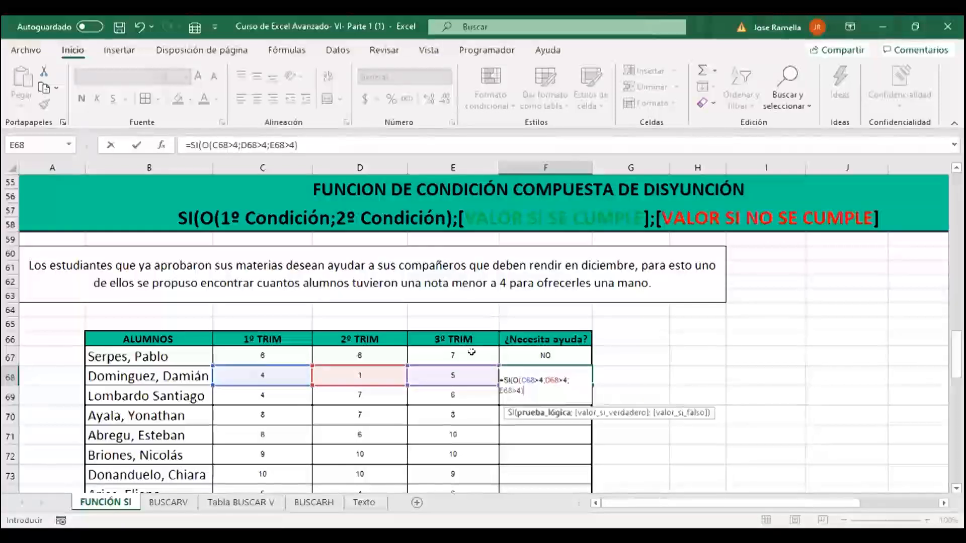
- Complete the F68 formula with "SI" as the value if any condition is met and "NO" as the value if none is
{"action": "type", "text": ";\""}
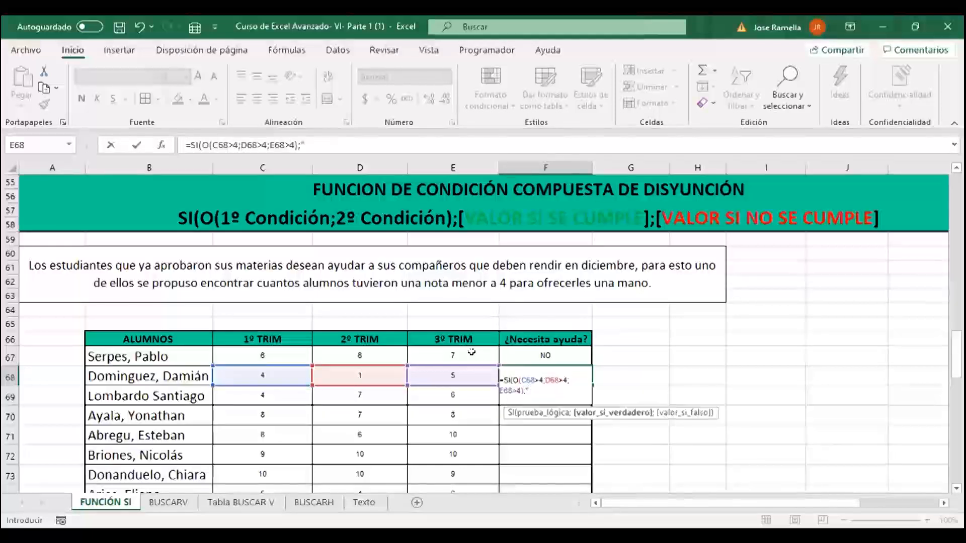
{"action": "type", "text": "Se"}
{"action": "key", "text": "BackSpace"}
{"action": "key", "text": "BackSpace"}
{"action": "type", "text": "N"}
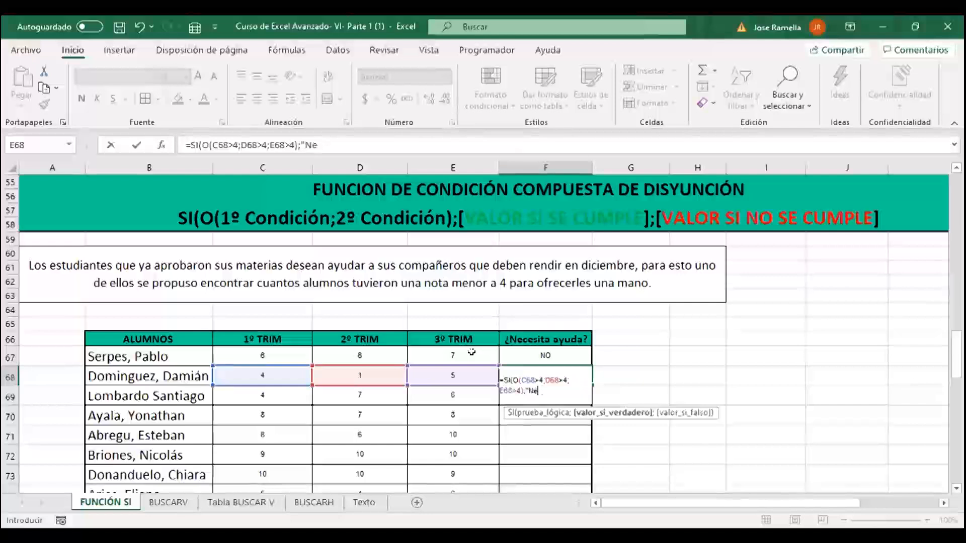
{"action": "key", "text": "BackSpace"}
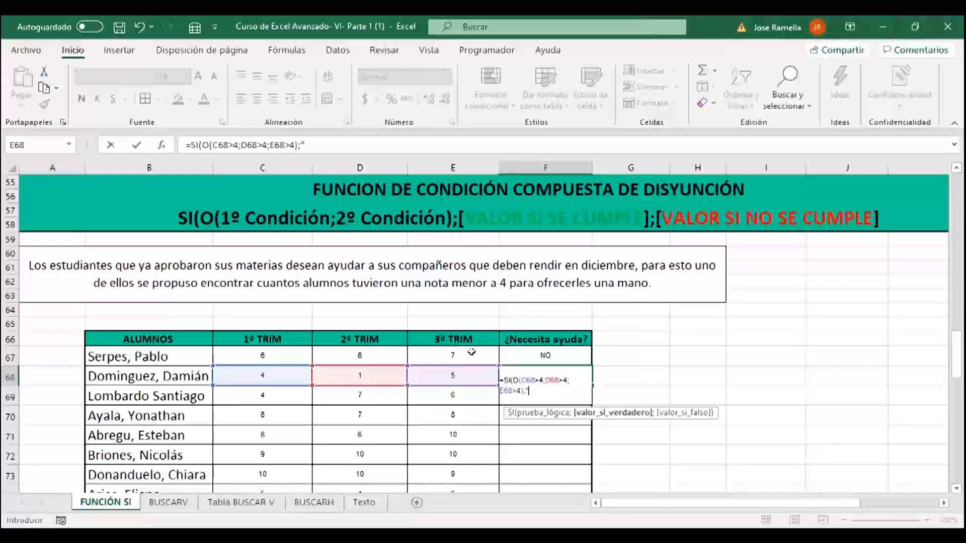
{"action": "type", "text": "SI\""}
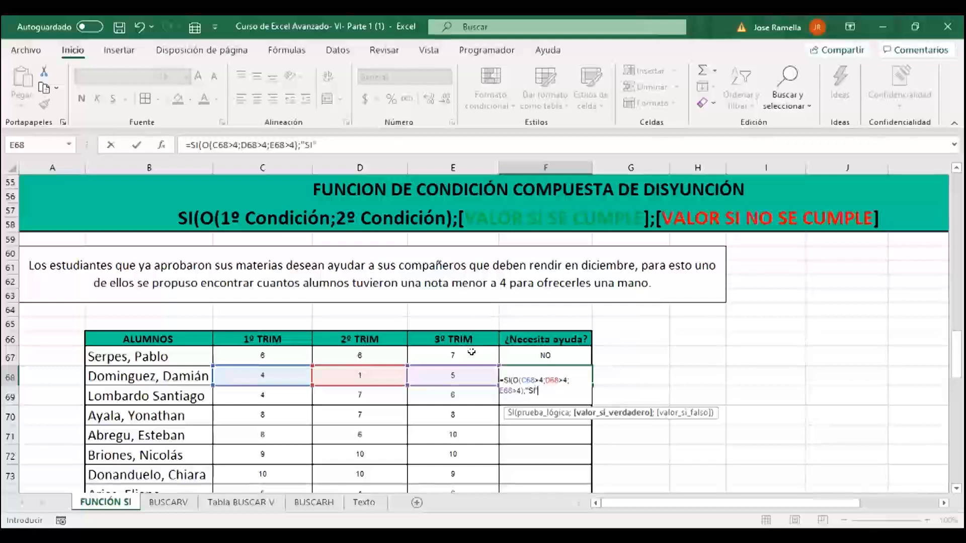
{"action": "type", "text": ";\"NO\""}
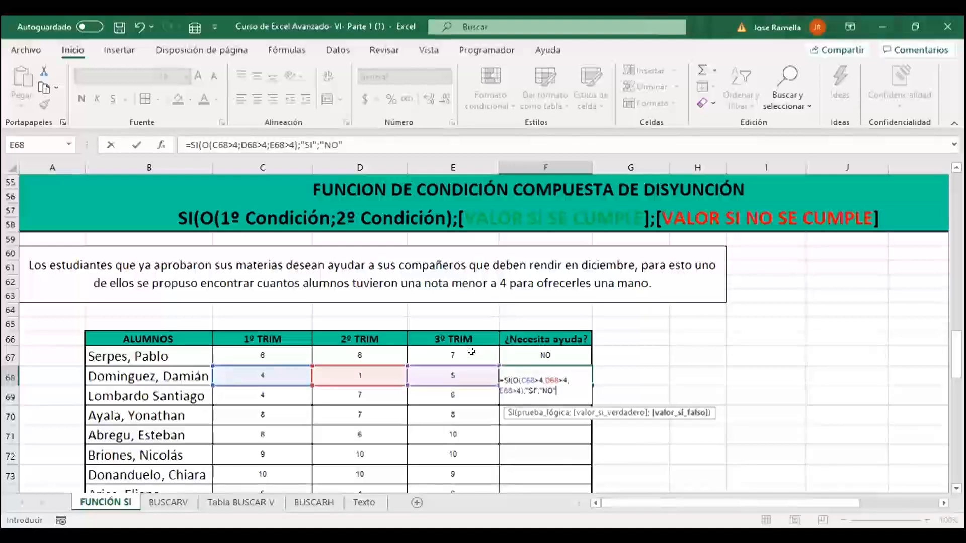
{"action": "type", "text": ")"}
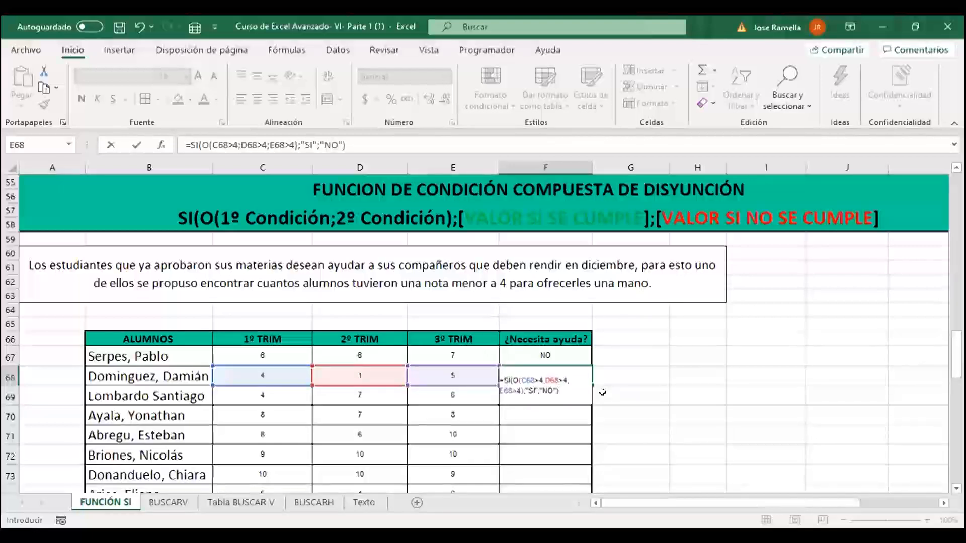
{"action": "key", "text": "Return"}
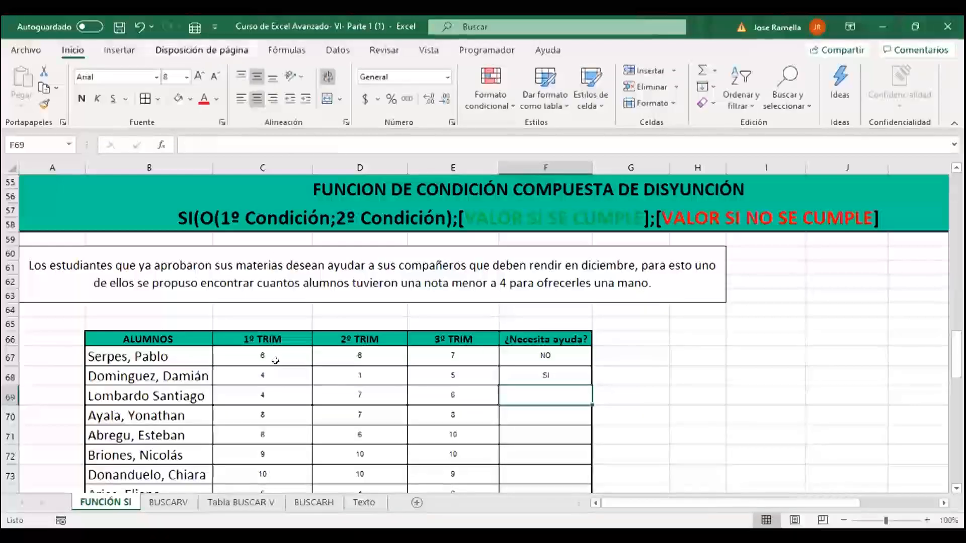
- Examine the nested SI section, its statement on the sellers' commission plan and the employee sales table
{"action": "left_click", "coordinate": [279, 375]}
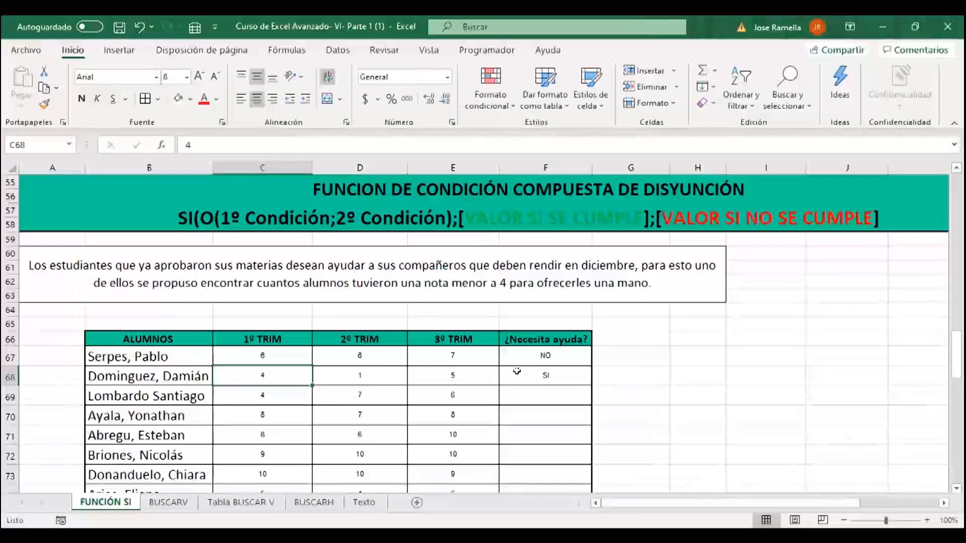
{"action": "scroll", "coordinate": [517, 371], "scroll_direction": "down", "scroll_amount": 6}
{"action": "scroll", "coordinate": [504, 328], "scroll_direction": "down", "scroll_amount": 4}
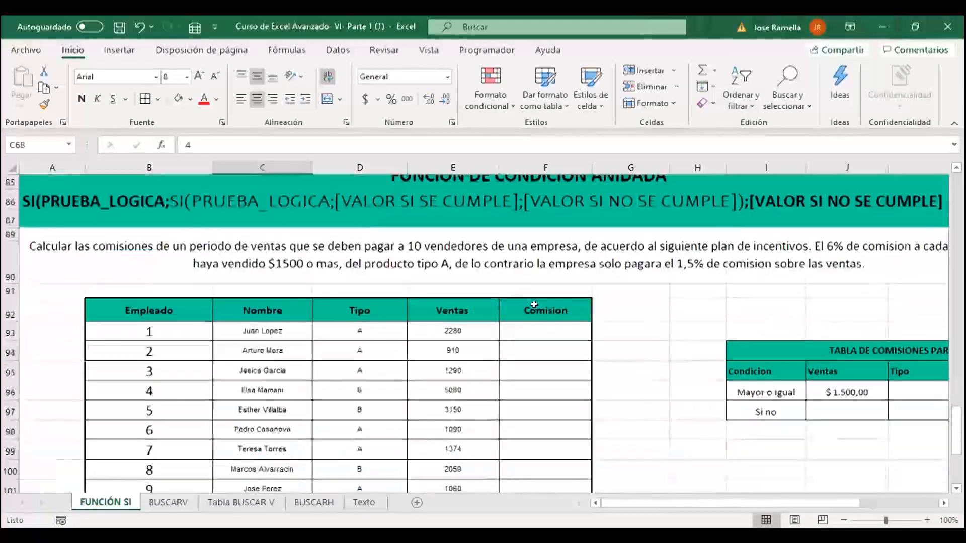
{"action": "scroll", "coordinate": [543, 305], "scroll_direction": "up", "scroll_amount": 2}
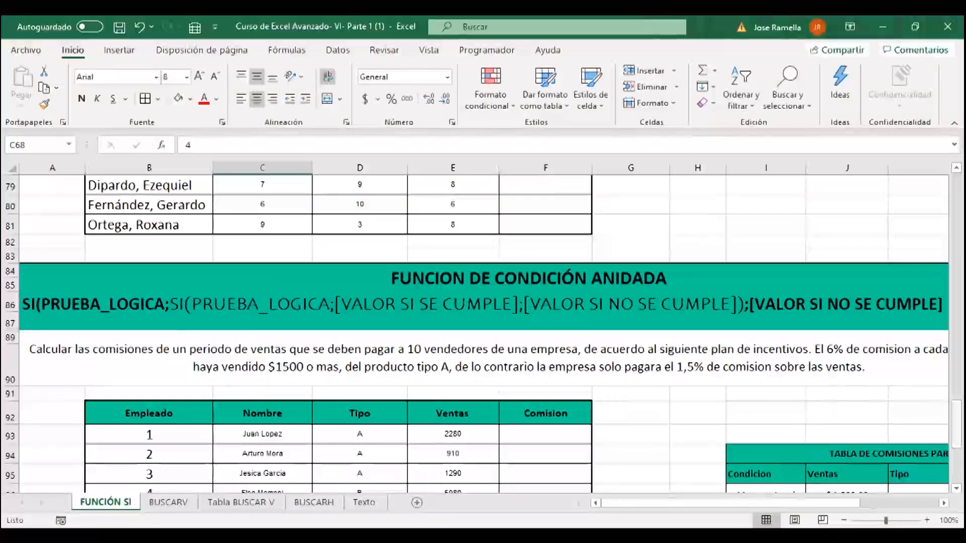
{"action": "left_click_drag", "start_coordinate": [956, 422], "coordinate": [956, 439]}
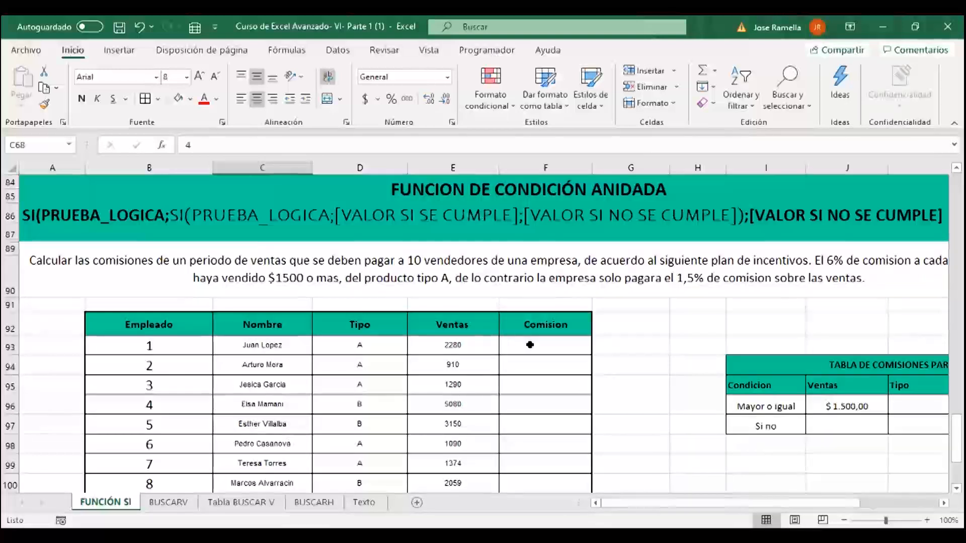
{"action": "scroll", "coordinate": [726, 345], "scroll_direction": "down", "scroll_amount": 2}
{"action": "scroll", "coordinate": [786, 352], "scroll_direction": "up", "scroll_amount": 1}
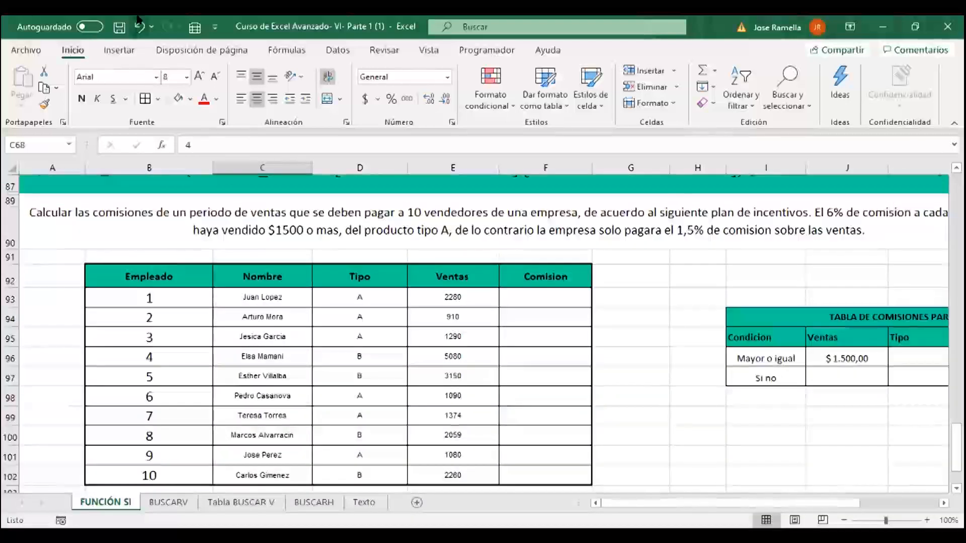
{"action": "scroll", "coordinate": [236, 332], "scroll_direction": "up", "scroll_amount": 1}
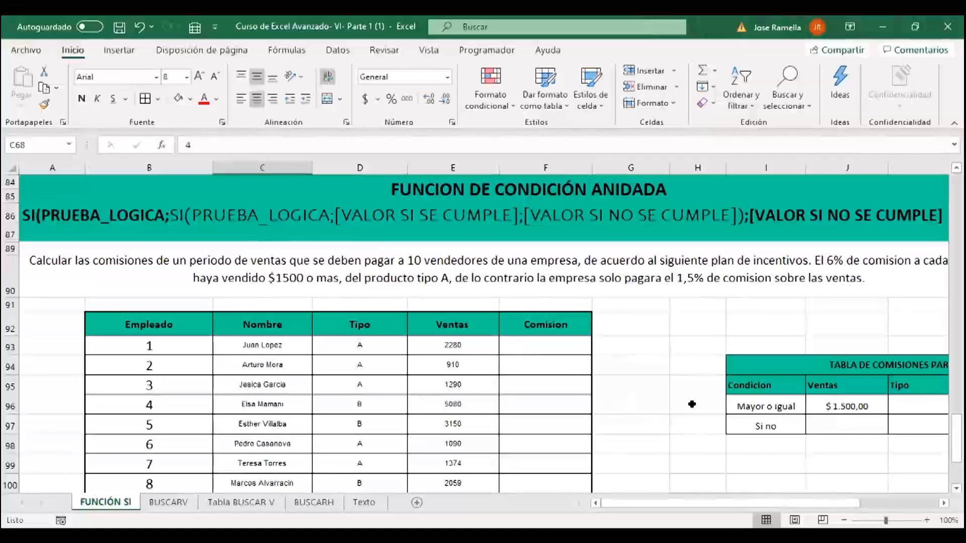
- Start a SI formula in F93 with D93=K96, the product type match, as its logical test
{"action": "left_click", "coordinate": [545, 339]}
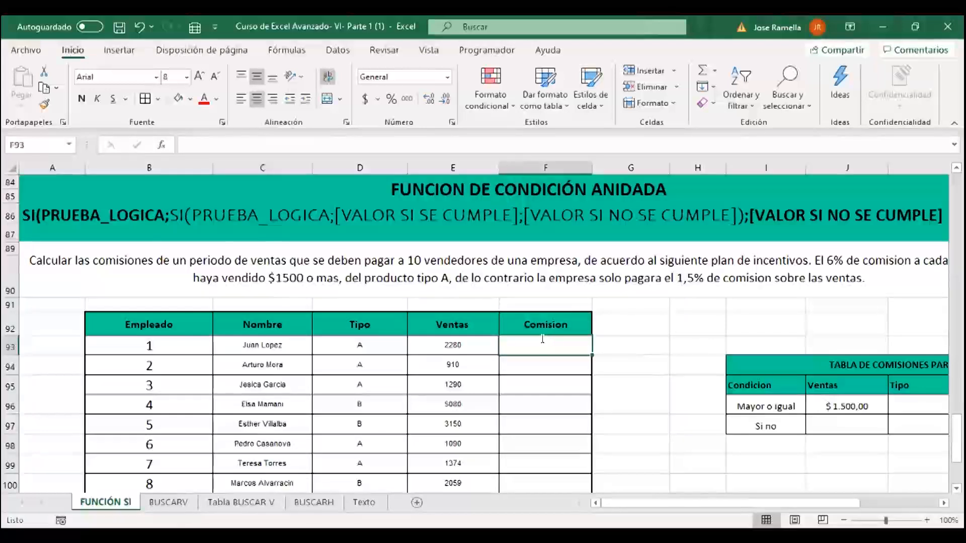
{"action": "type", "text": "="}
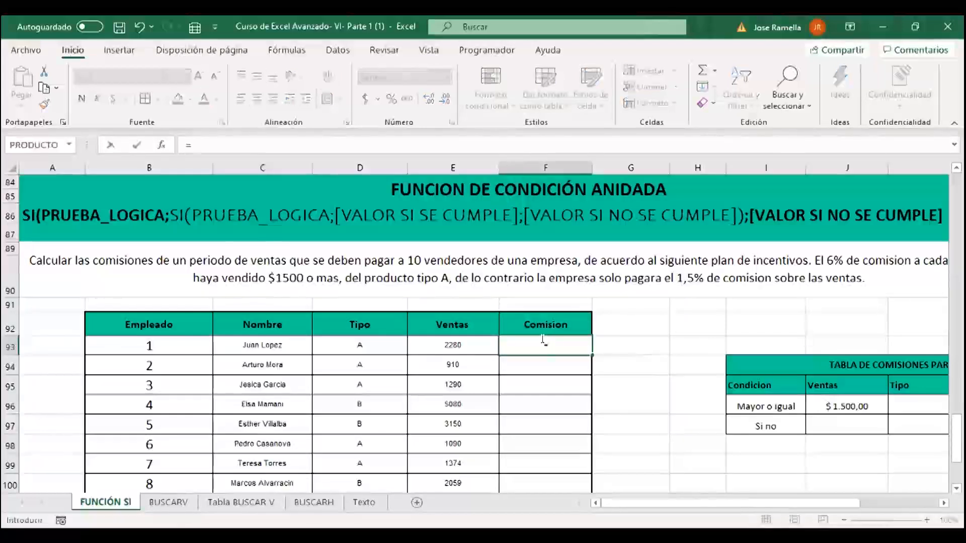
{"action": "type", "text": "SI("}
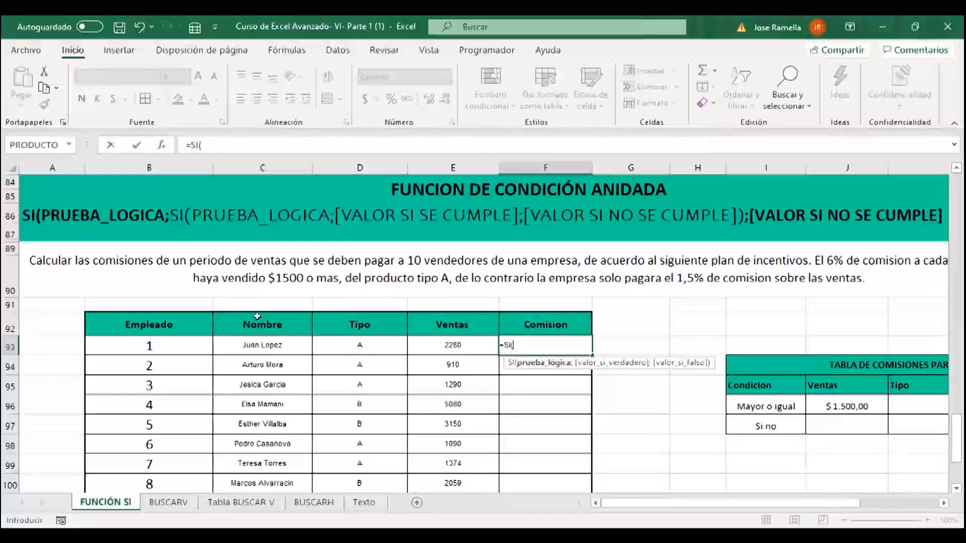
{"action": "left_click", "coordinate": [358, 347]}
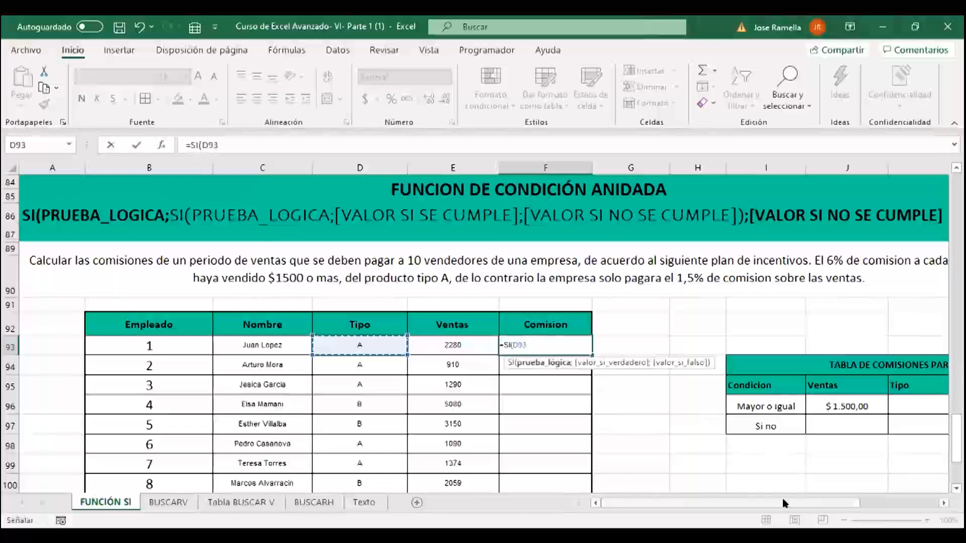
{"action": "type", "text": "="}
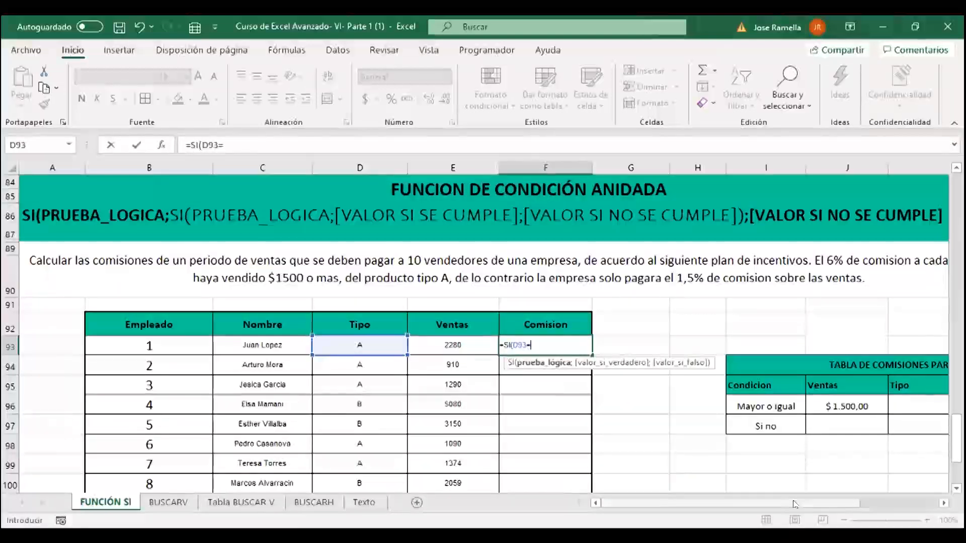
{"action": "left_click_drag", "start_coordinate": [794, 504], "coordinate": [863, 498]}
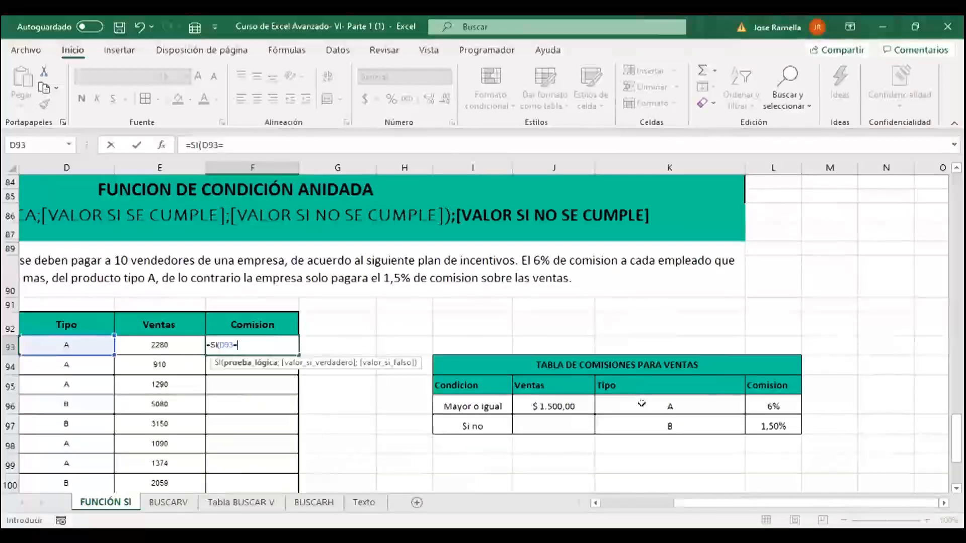
{"action": "left_click", "coordinate": [658, 398]}
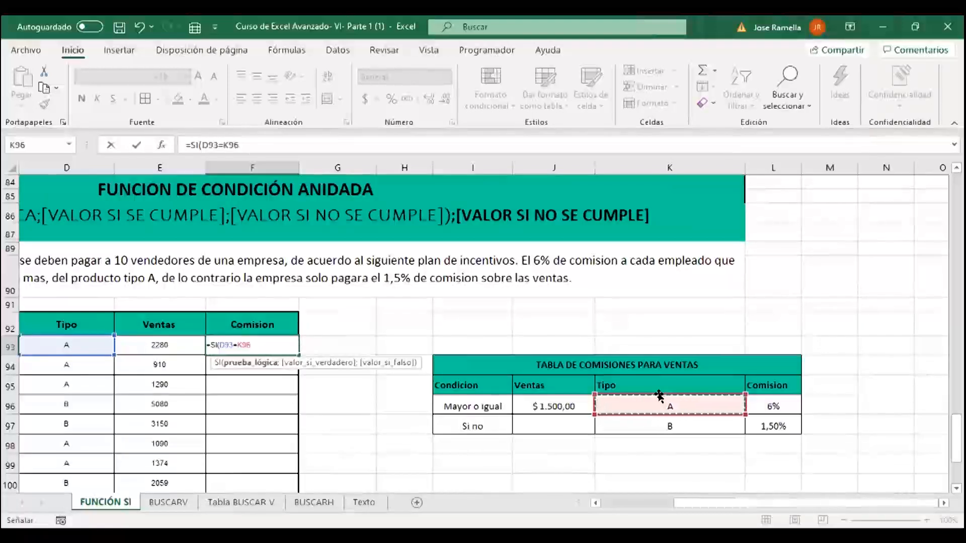
{"action": "type", "text": ";"}
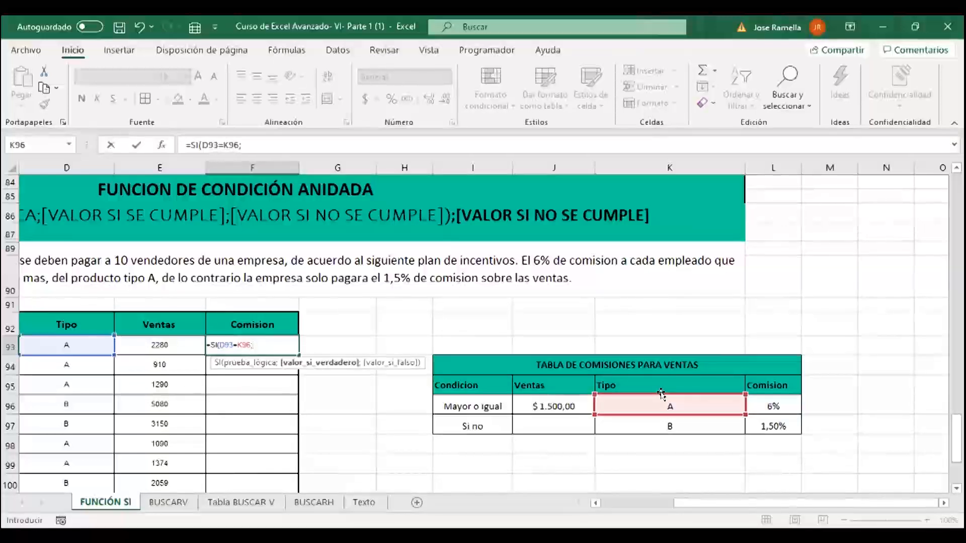
- Nest a second SI as the value if true in the F93 formula, with E93>J96 as its logical test
{"action": "type", "text": "si"}
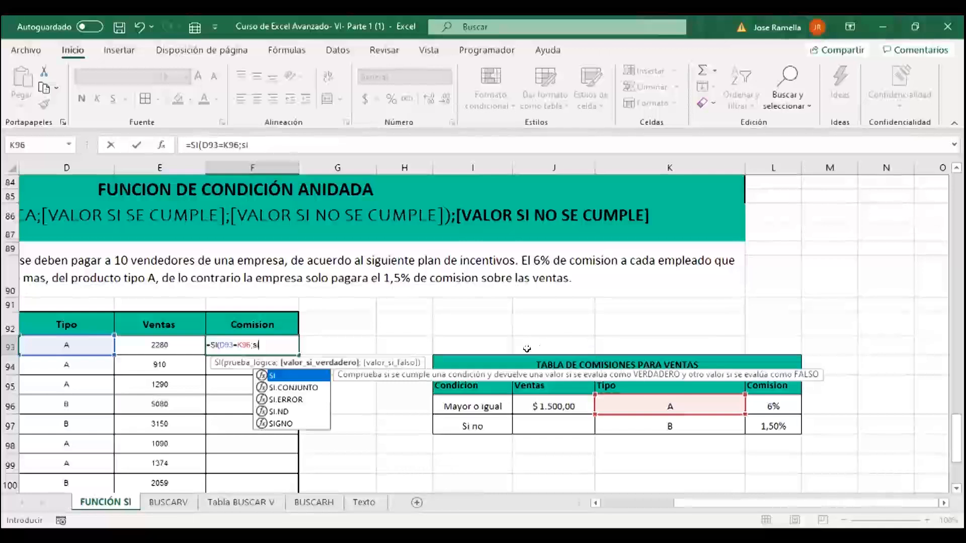
{"action": "key", "text": "Tab"}
{"action": "left_click", "coordinate": [186, 342]}
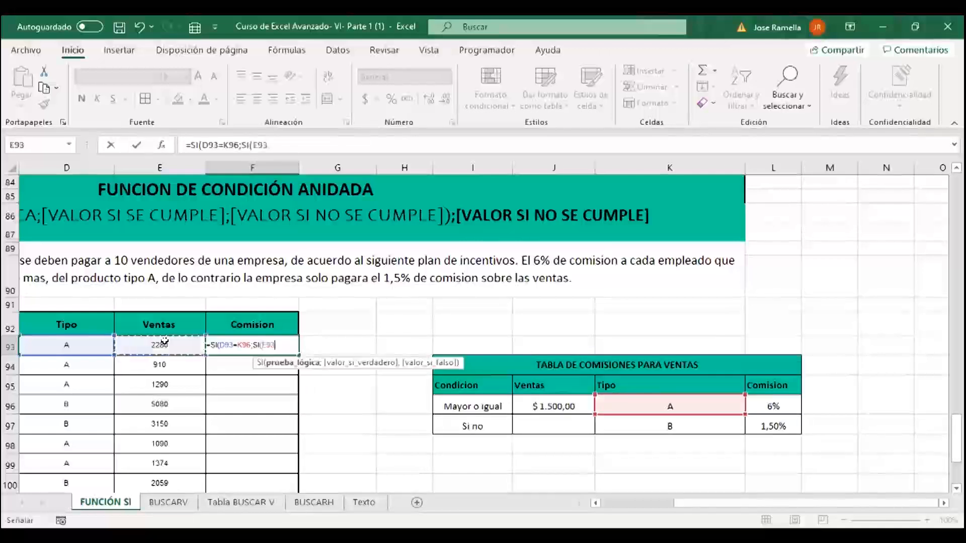
{"action": "type", "text": ">"}
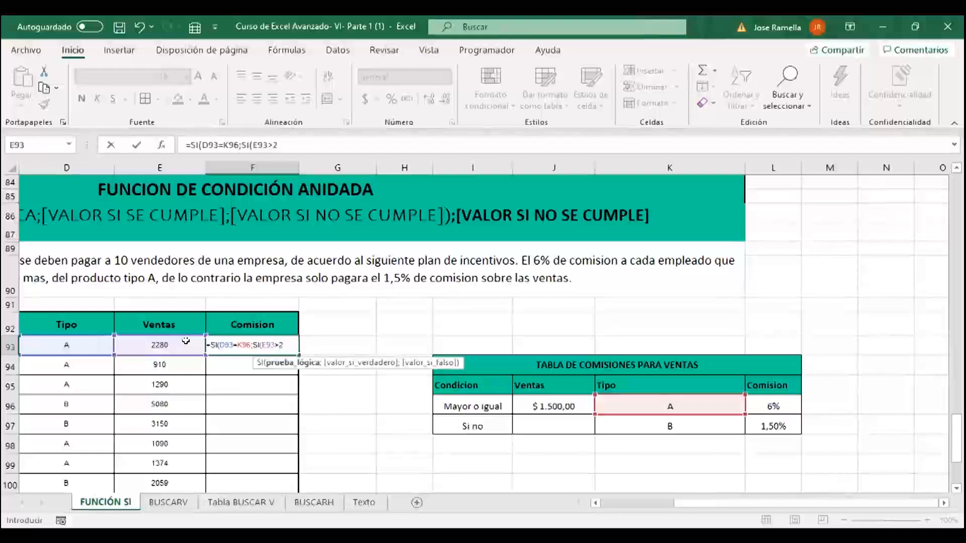
{"action": "left_click", "coordinate": [559, 406]}
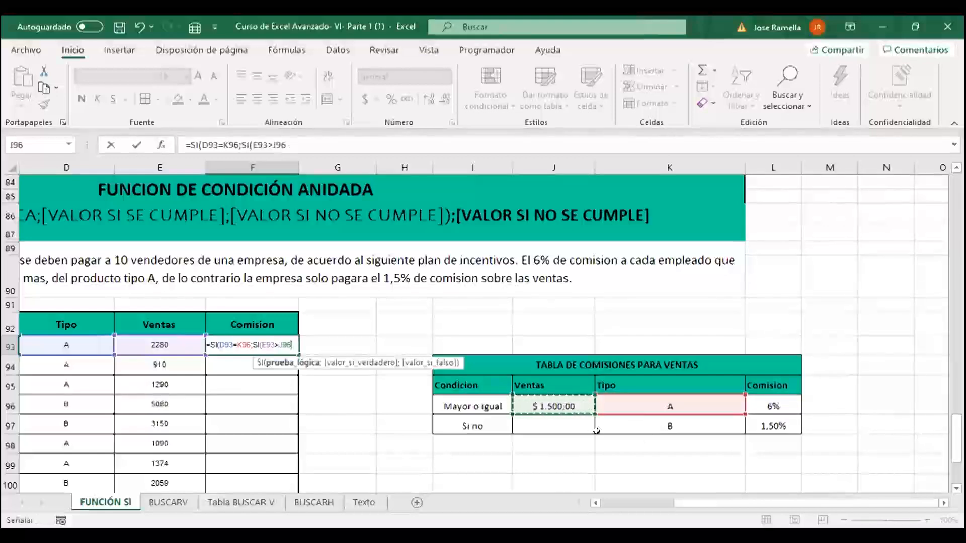
{"action": "type", "text": ";"}
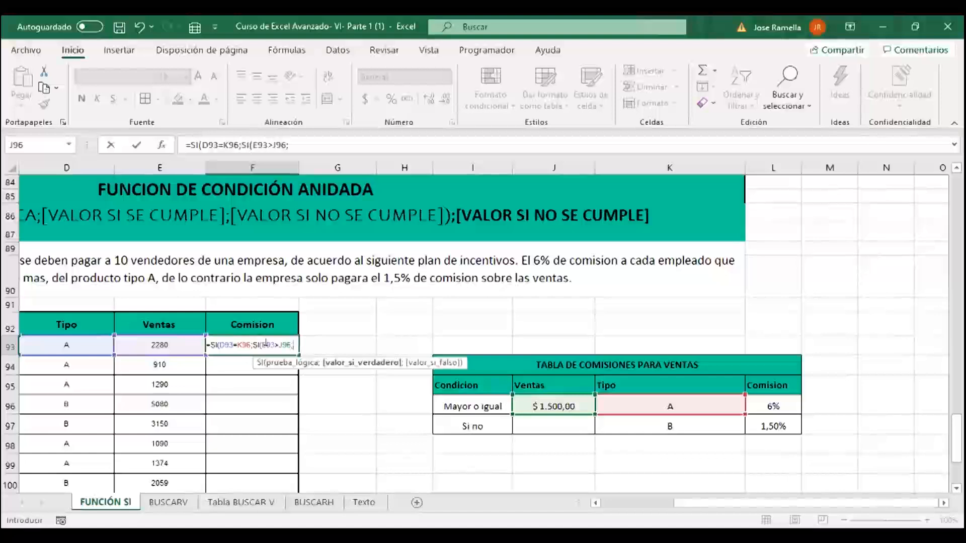
- Set the inner SI's value if true to E93*L96 and its value if false to E93*L97, and close the inner function
{"action": "left_click", "coordinate": [179, 345]}
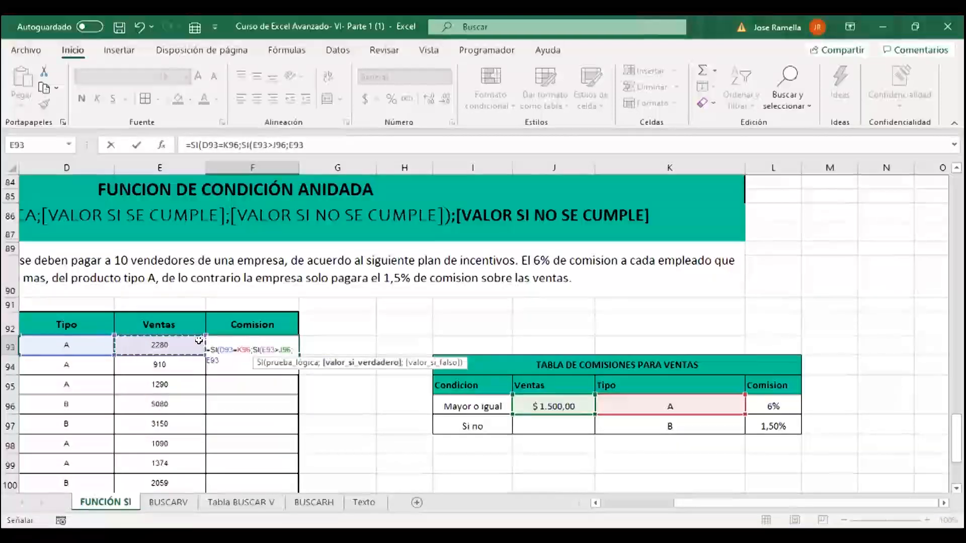
{"action": "type", "text": "*"}
{"action": "left_click", "coordinate": [780, 405]}
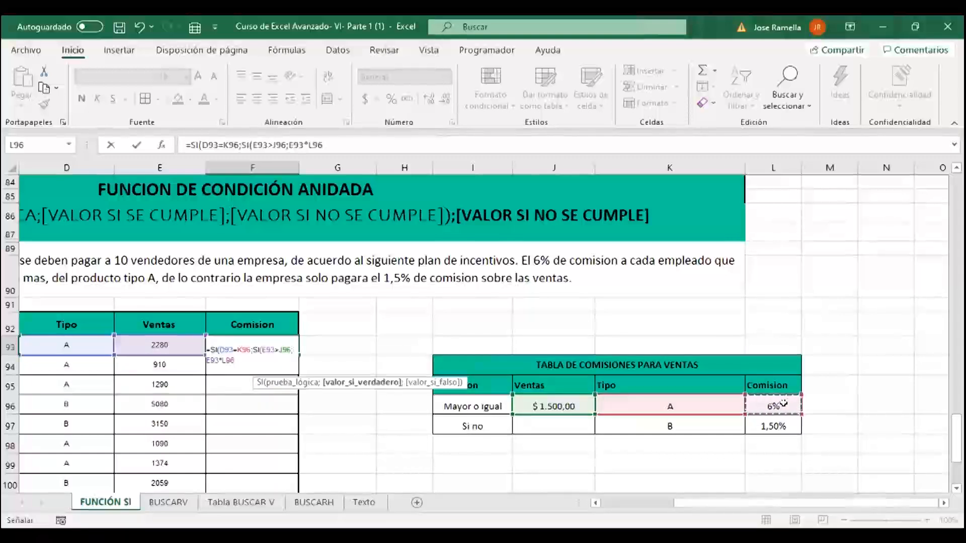
{"action": "type", "text": ";"}
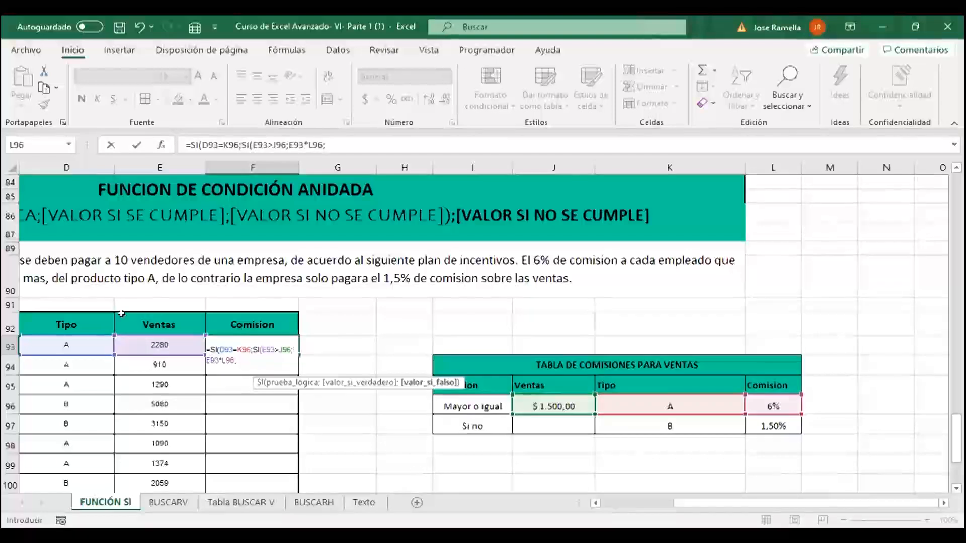
{"action": "left_click", "coordinate": [179, 341]}
{"action": "type", "text": "*"}
{"action": "left_click", "coordinate": [785, 429]}
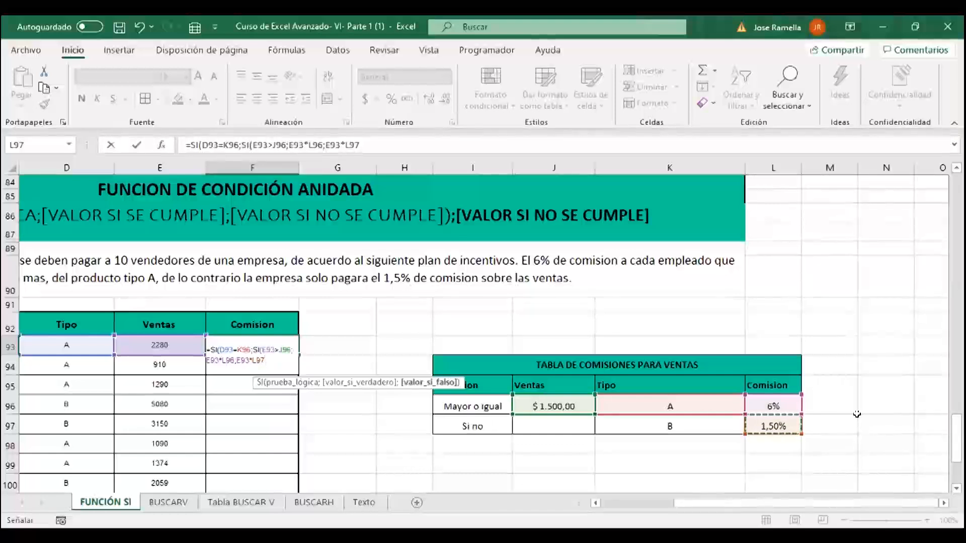
{"action": "type", "text": ")"}
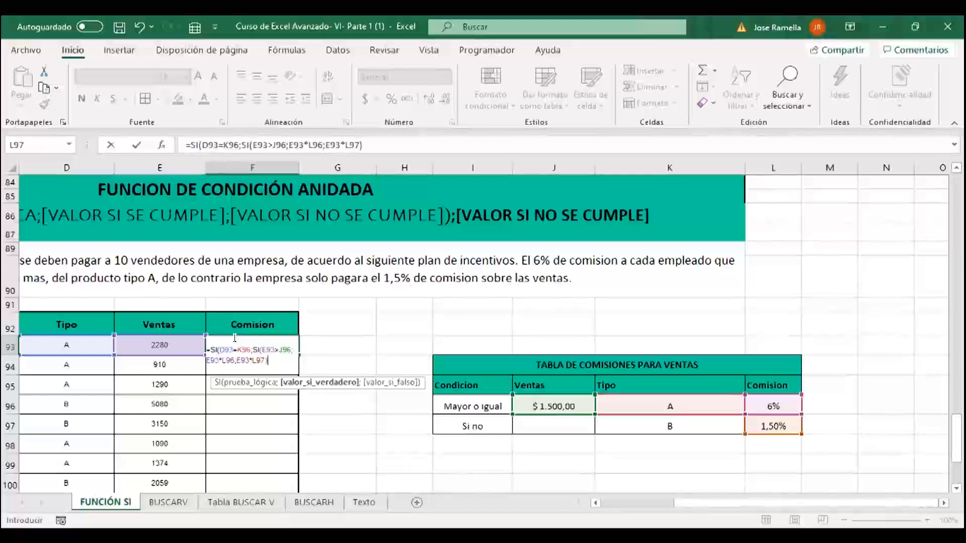
- Complete the F93 formula with E93*L97 as the outer SI's value if false
{"action": "type", "text": ";"}
{"action": "left_click", "coordinate": [165, 352]}
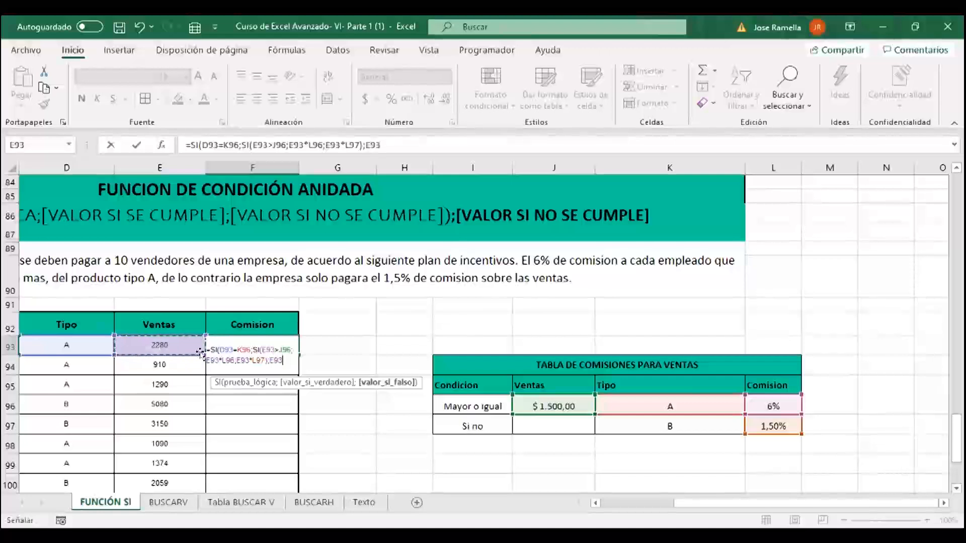
{"action": "type", "text": "*"}
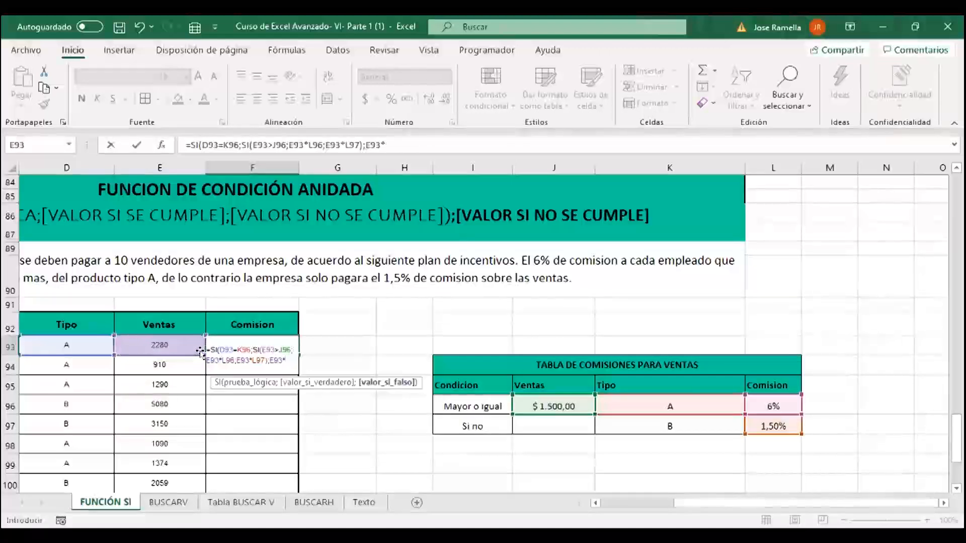
{"action": "left_click", "coordinate": [765, 426]}
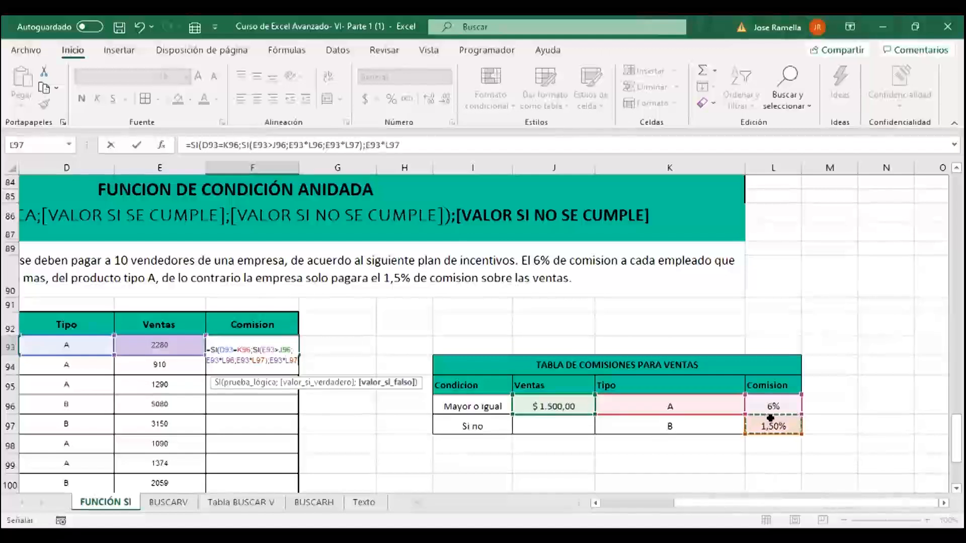
{"action": "type", "text": ")"}
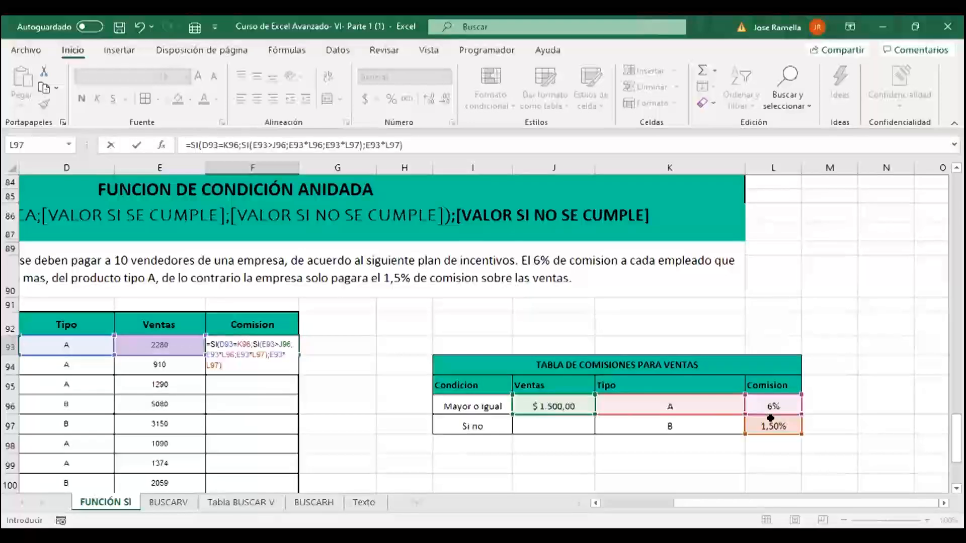
{"action": "key", "text": "Return"}
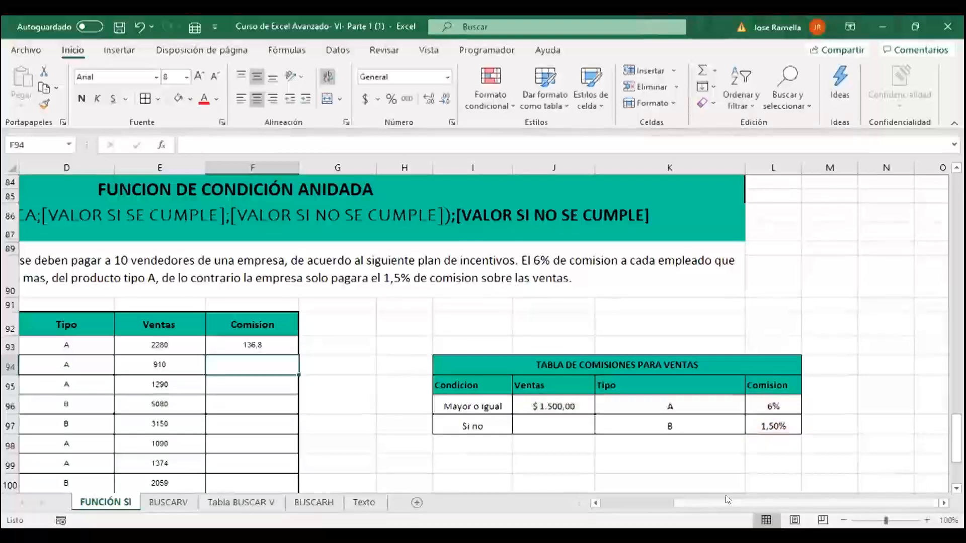
{"action": "left_click_drag", "start_coordinate": [679, 498], "coordinate": [604, 498]}
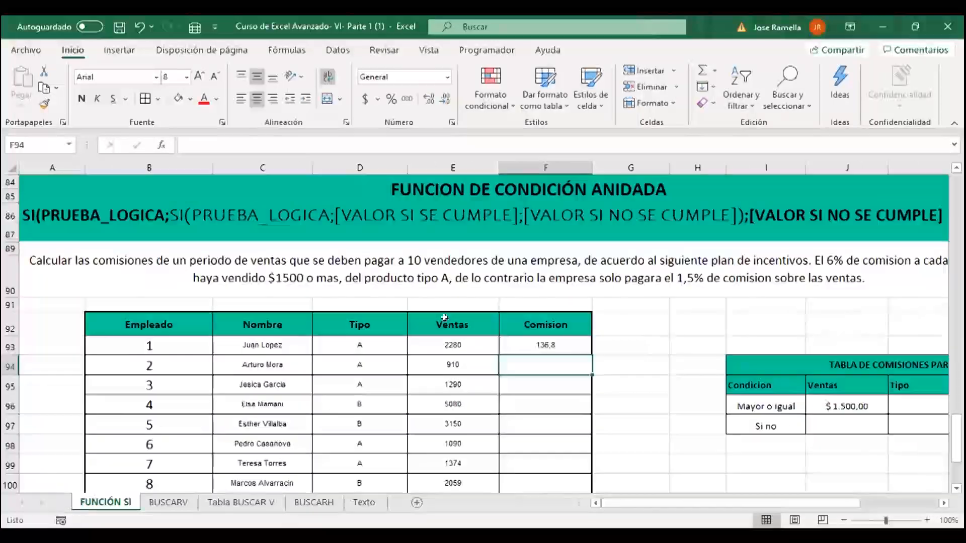
{"action": "scroll", "coordinate": [511, 202], "scroll_direction": "up", "scroll_amount": 3}
{"action": "scroll", "coordinate": [515, 315], "scroll_direction": "down", "scroll_amount": 3}
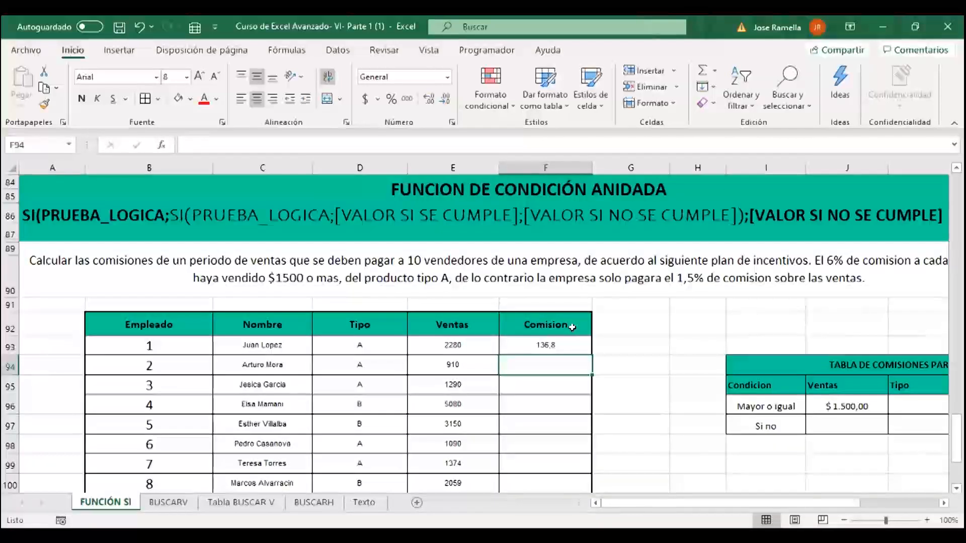
- Review the BUSCARV sheet's explanation of the function's arguments and the employee data in the Tabla BUSCAR V sheet
{"action": "left_click", "coordinate": [163, 502]}
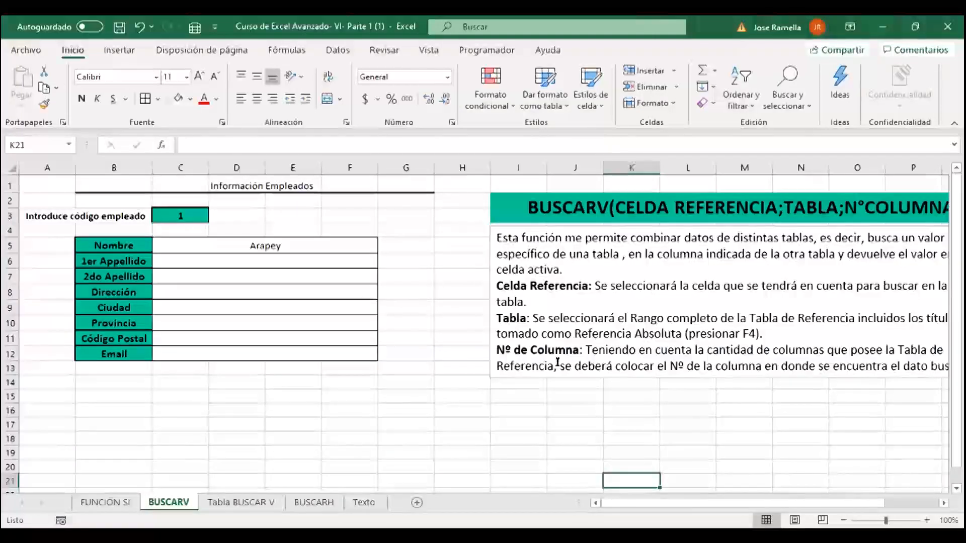
{"action": "left_click", "coordinate": [592, 320]}
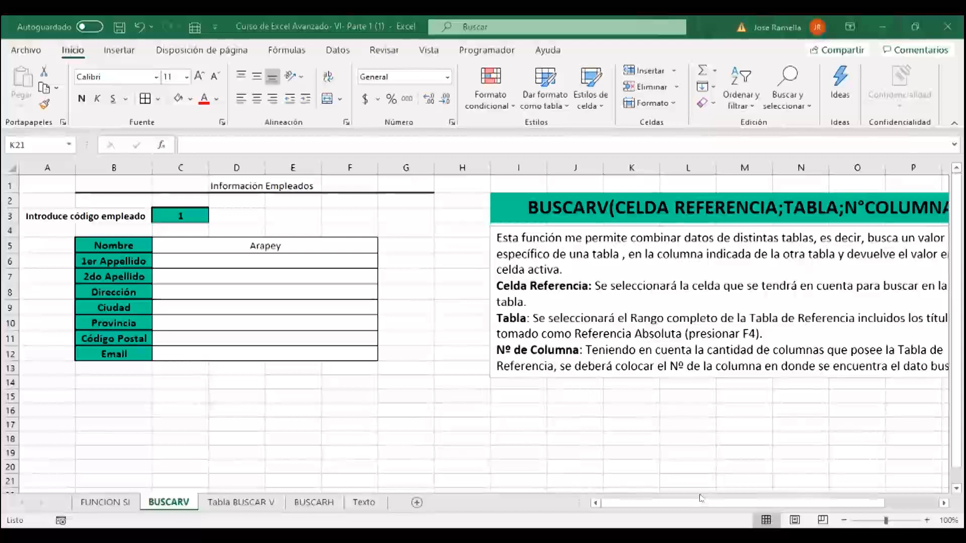
{"action": "left_click", "coordinate": [712, 506]}
{"action": "left_click_drag", "start_coordinate": [712, 506], "coordinate": [750, 506]}
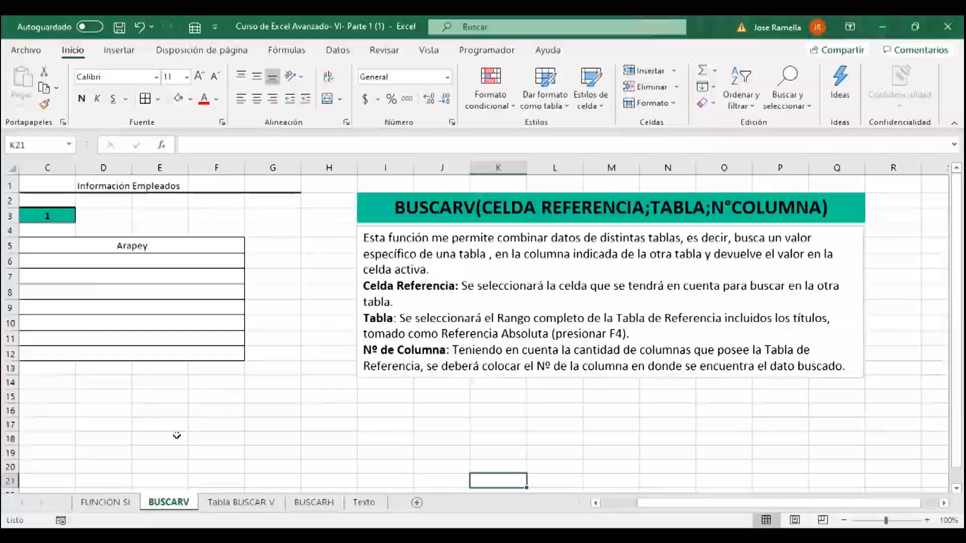
{"action": "left_click", "coordinate": [254, 501]}
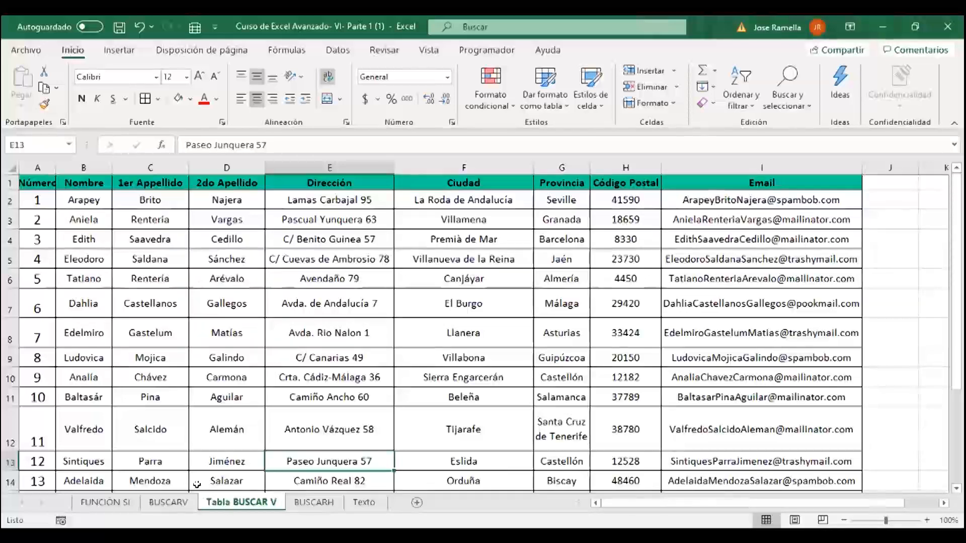
- Return to the BUSCARV sheet and examine the employee form, the syntax heading, the formula in C5 and the employee code cell C3
{"action": "left_click", "coordinate": [182, 502]}
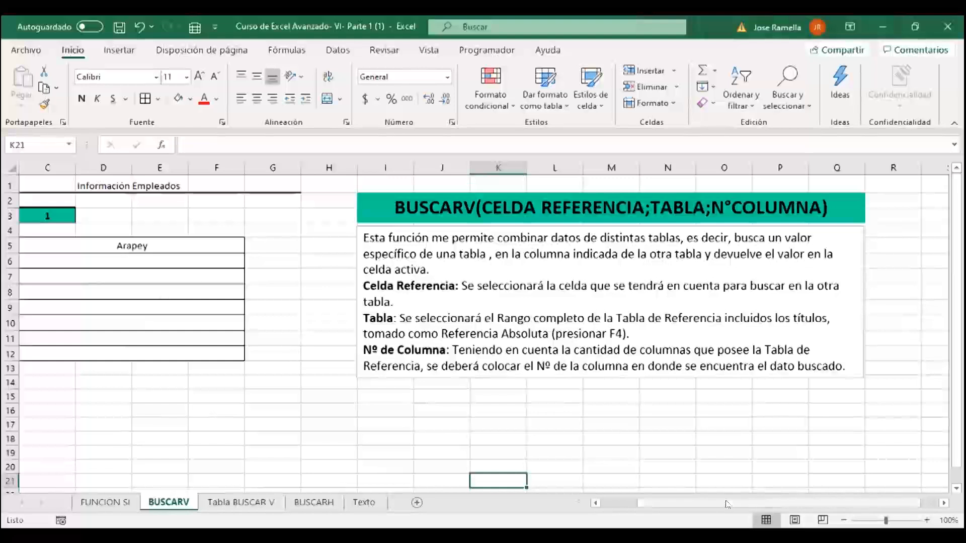
{"action": "left_click_drag", "start_coordinate": [727, 505], "coordinate": [709, 503]}
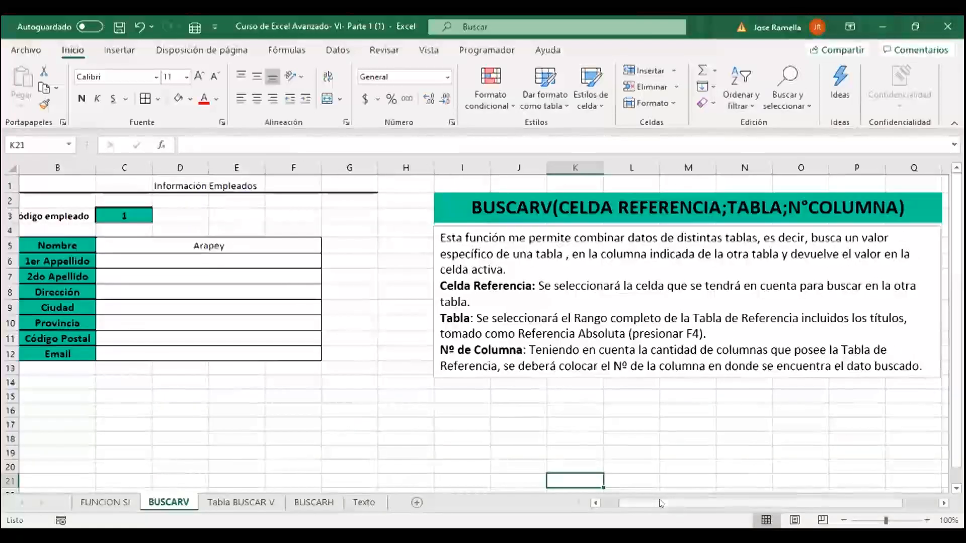
{"action": "scroll", "coordinate": [324, 308], "scroll_direction": "left", "scroll_amount": 1}
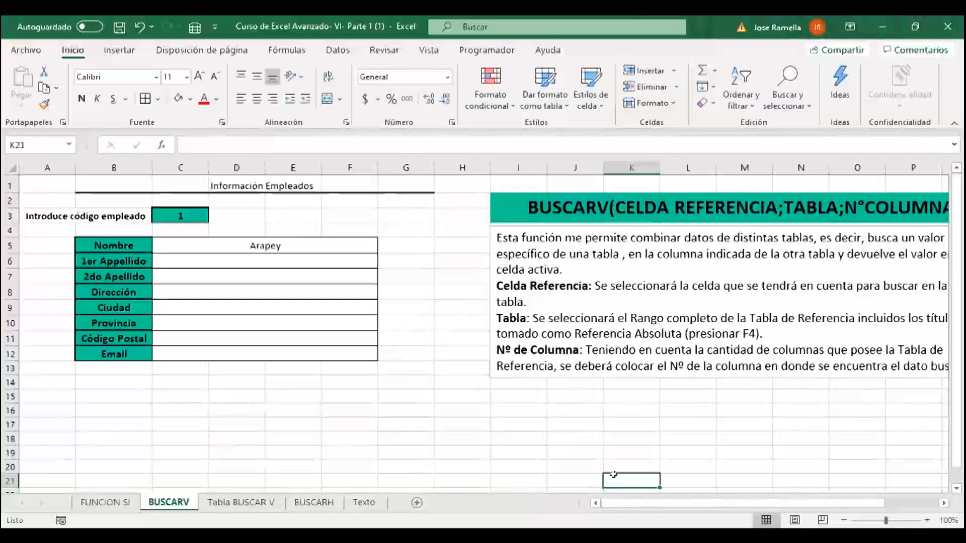
{"action": "left_click_drag", "start_coordinate": [650, 503], "coordinate": [686, 497]}
{"action": "left_click", "coordinate": [673, 215]}
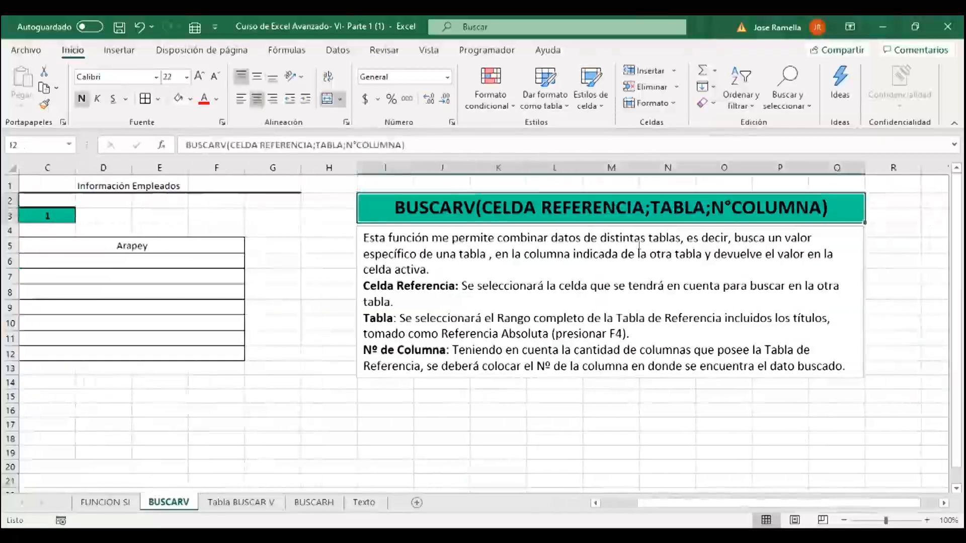
{"action": "left_click", "coordinate": [199, 246]}
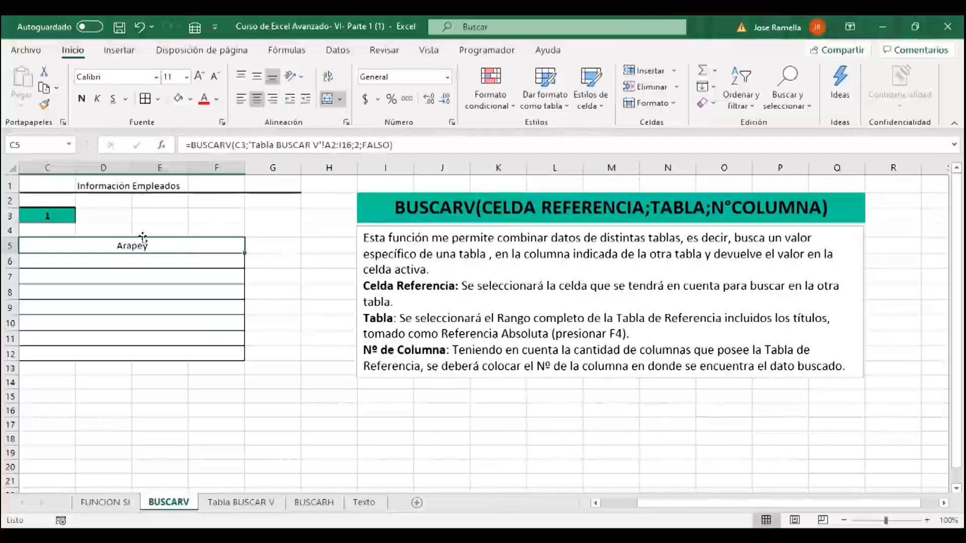
{"action": "left_click", "coordinate": [62, 216]}
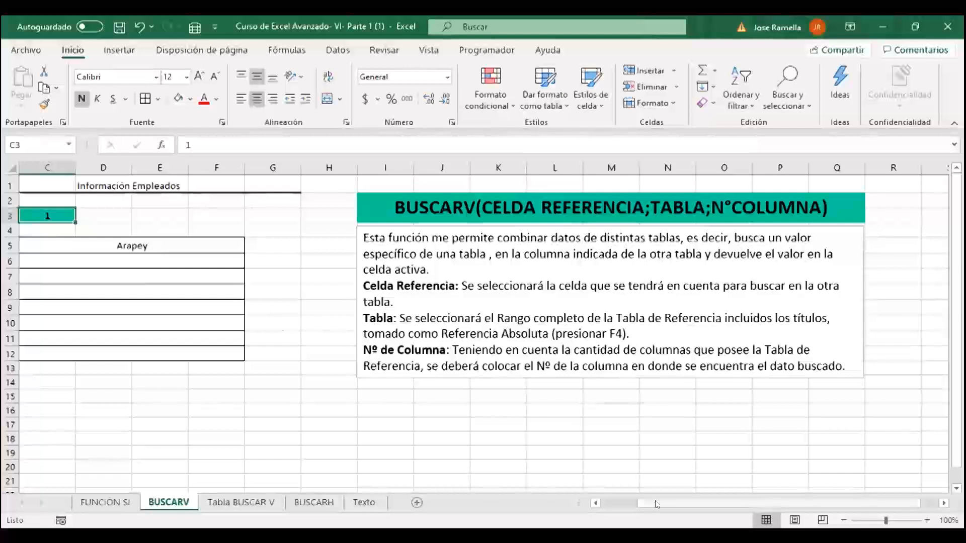
- Set the employee code in C3 to 2 and inspect the name lookup formula in C5
{"action": "scroll", "coordinate": [236, 238], "scroll_direction": "left", "scroll_amount": 2}
{"action": "left_click", "coordinate": [236, 239]}
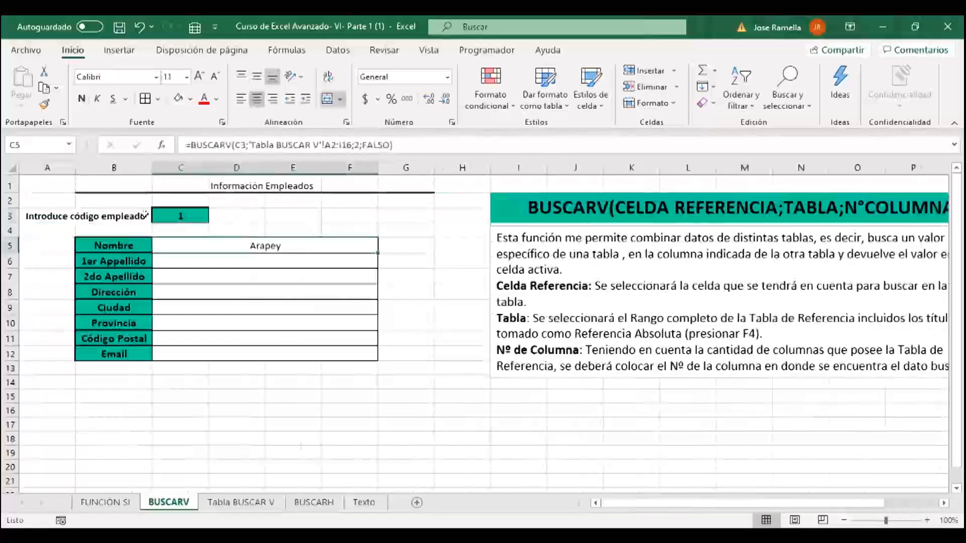
{"action": "left_click", "coordinate": [187, 216]}
{"action": "type", "text": "2"}
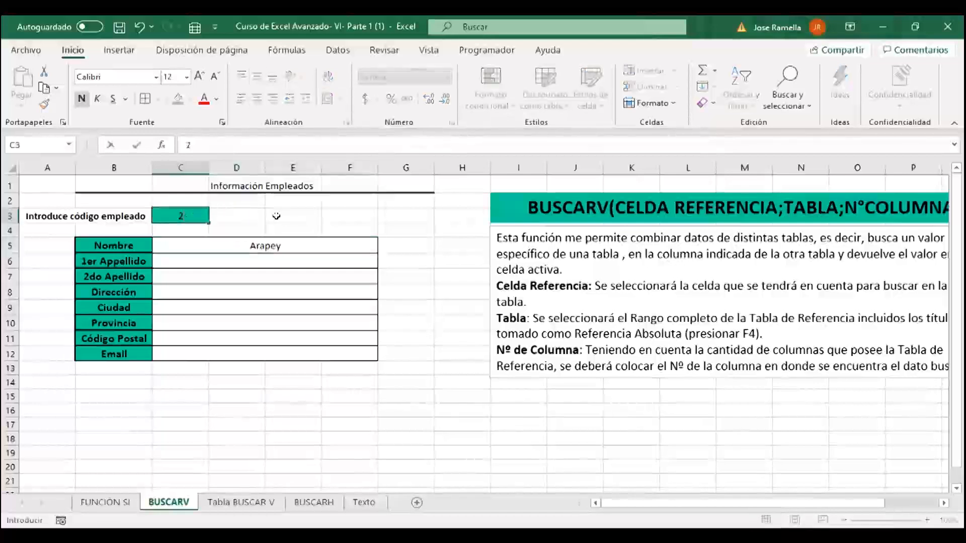
{"action": "key", "text": "Return"}
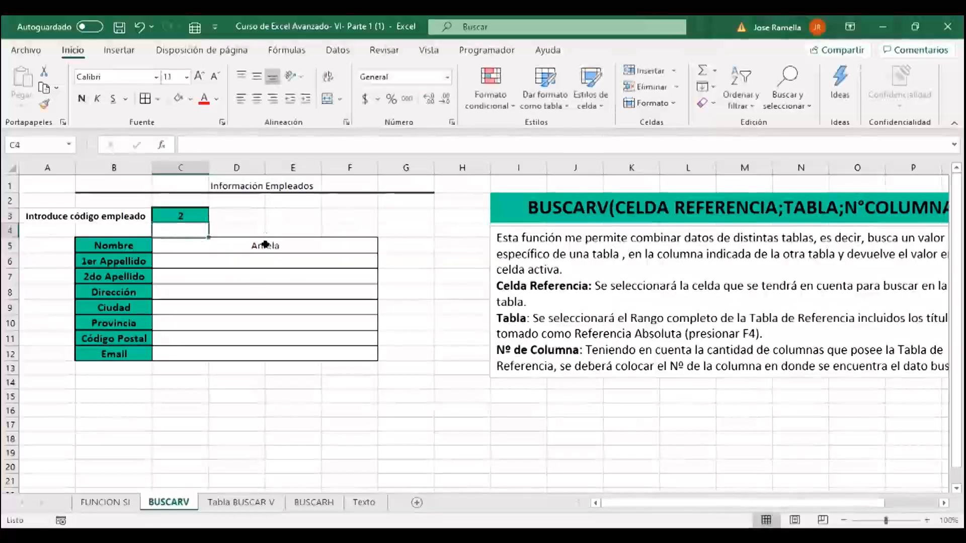
{"action": "left_click", "coordinate": [265, 245]}
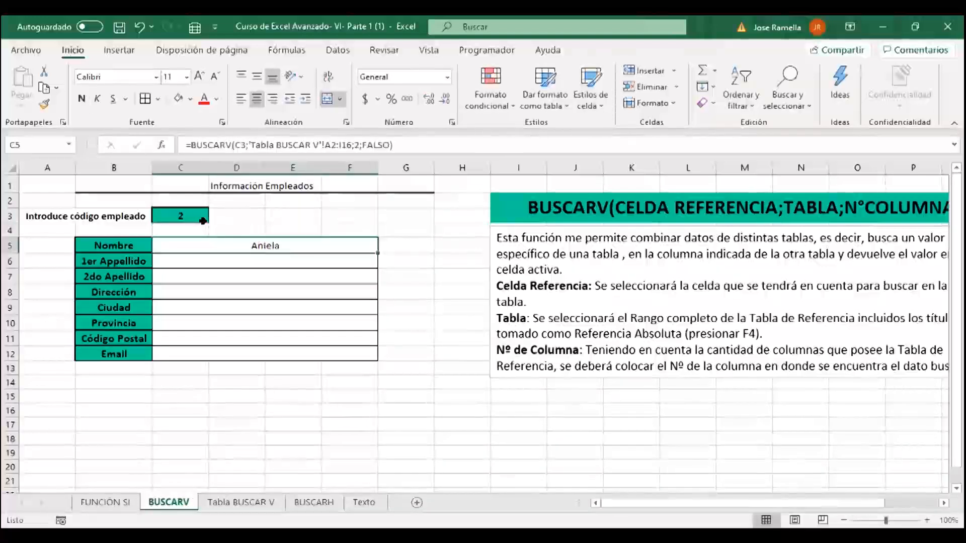
- Check the employee rows in the Tabla BUSCAR V sheet against the name returned by the lookup
{"action": "left_click", "coordinate": [247, 502]}
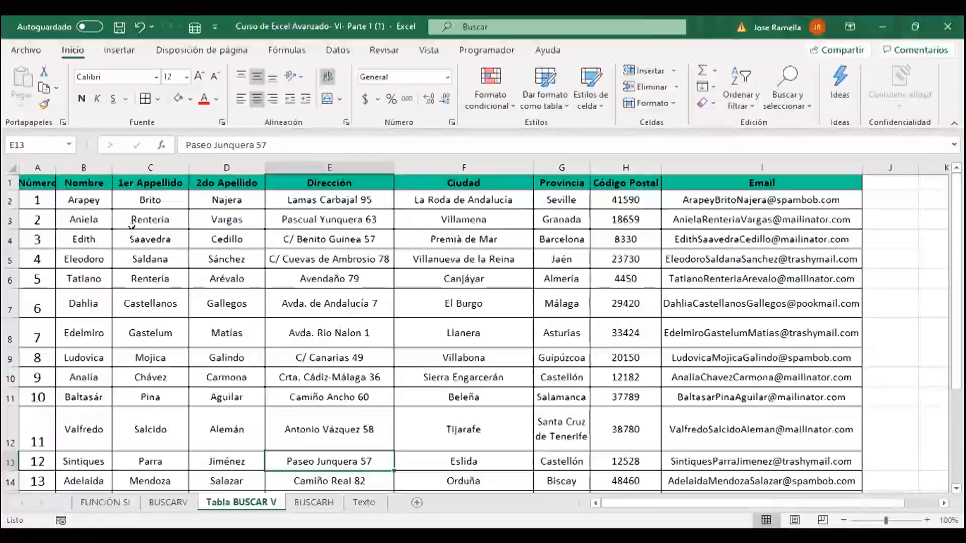
{"action": "scroll", "coordinate": [162, 252], "scroll_direction": "down", "scroll_amount": 5}
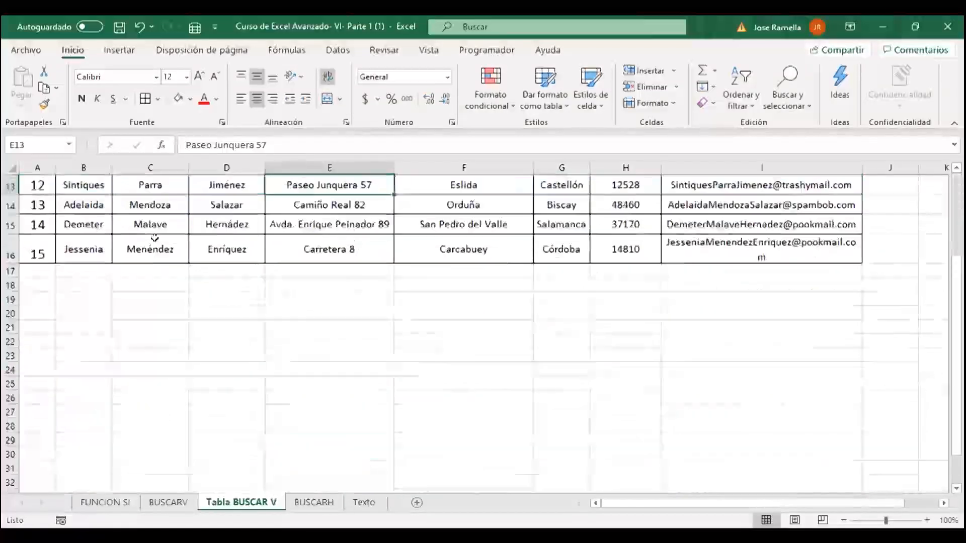
{"action": "scroll", "coordinate": [162, 248], "scroll_direction": "up", "scroll_amount": 5}
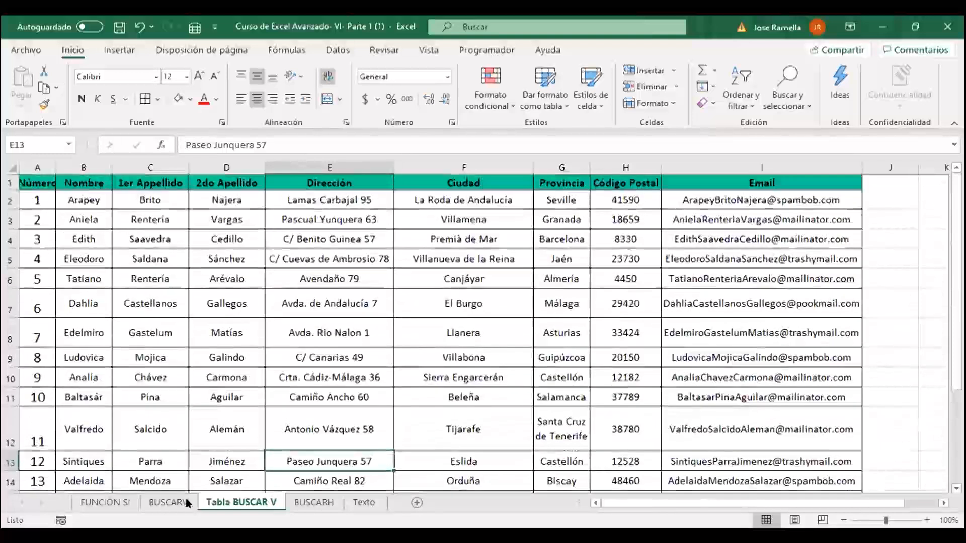
- Return to the BUSCARV sheet and set the employee code in C3 to 1
{"action": "left_click", "coordinate": [169, 502]}
{"action": "type", "text": "1"}
{"action": "key", "text": "Return"}
- Start a BUSCARV formula in C6 for the 1er Appellido field, with C3 as the lookup value
{"action": "left_click", "coordinate": [236, 269]}
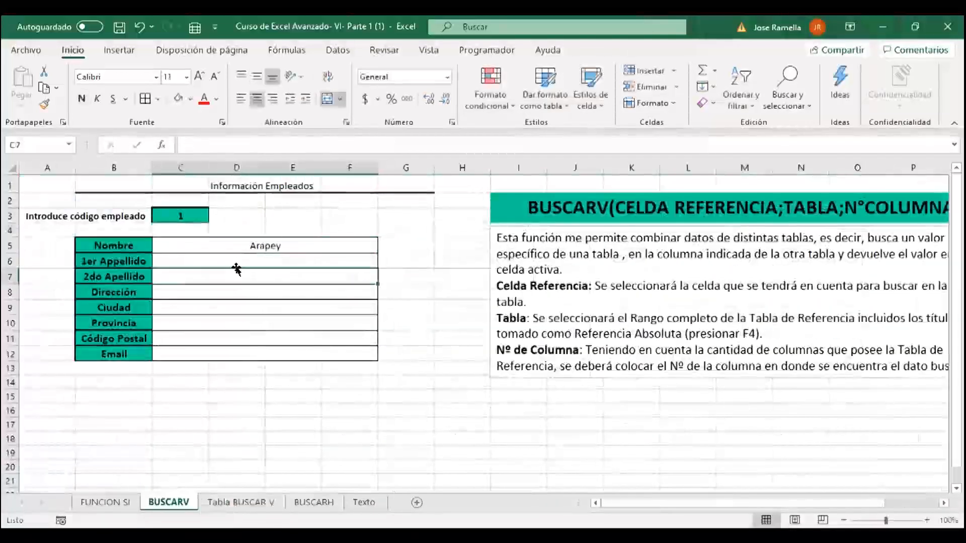
{"action": "left_click", "coordinate": [248, 257]}
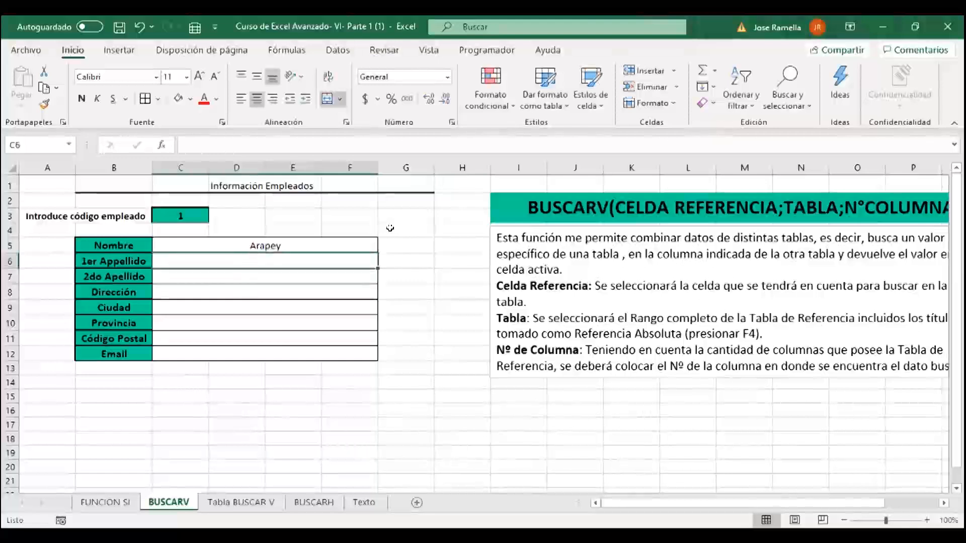
{"action": "type", "text": "="}
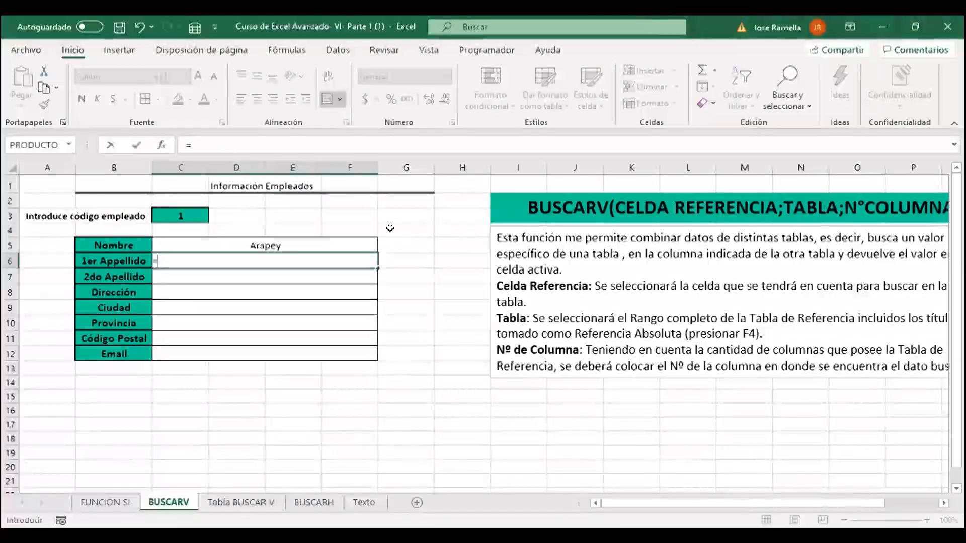
{"action": "type", "text": "bus"}
{"action": "key", "text": "Down"}
{"action": "key", "text": "Down"}
{"action": "key", "text": "Tab"}
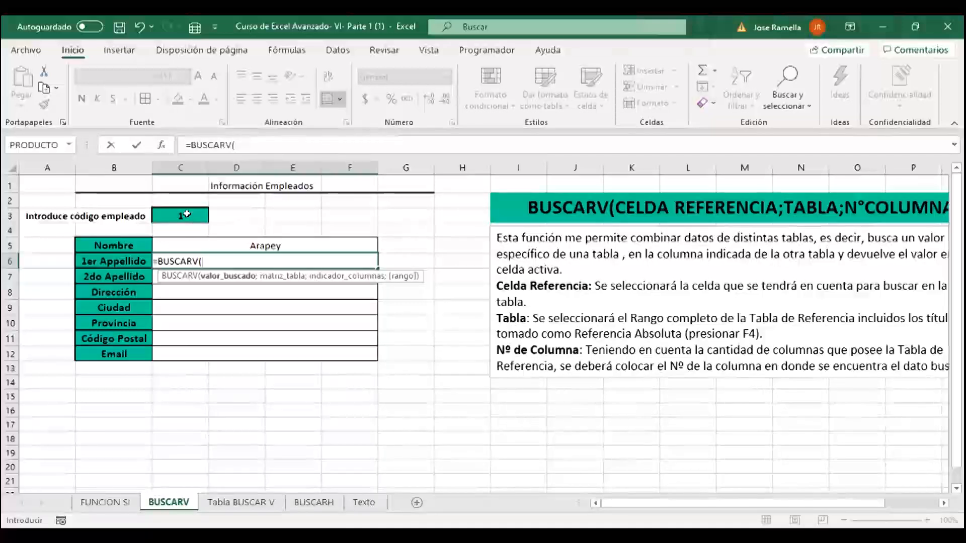
{"action": "left_click", "coordinate": [186, 213]}
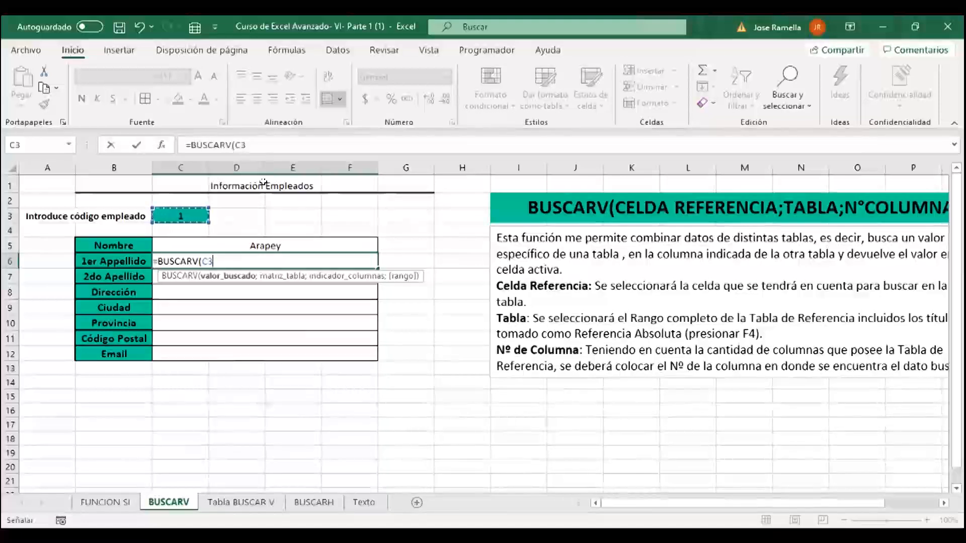
{"action": "type", "text": ";"}
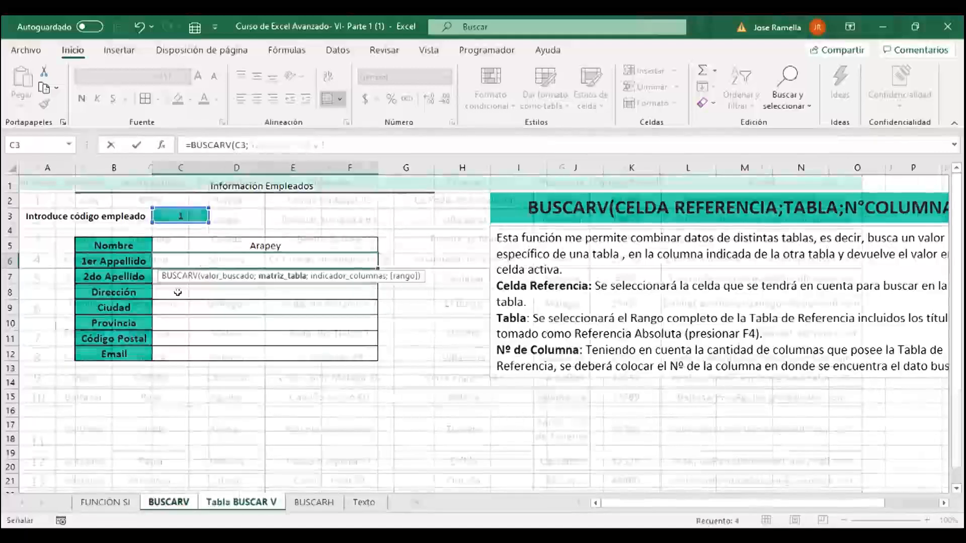
- Set the formula's table argument to range A2:I16 of the Tabla BUSCAR V sheet
{"action": "left_click", "coordinate": [244, 508]}
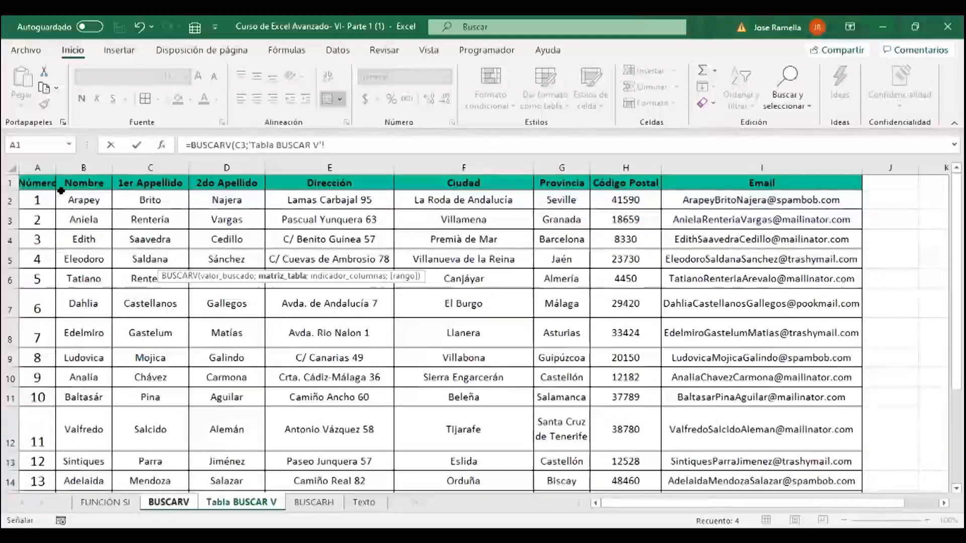
{"action": "left_click", "coordinate": [50, 201]}
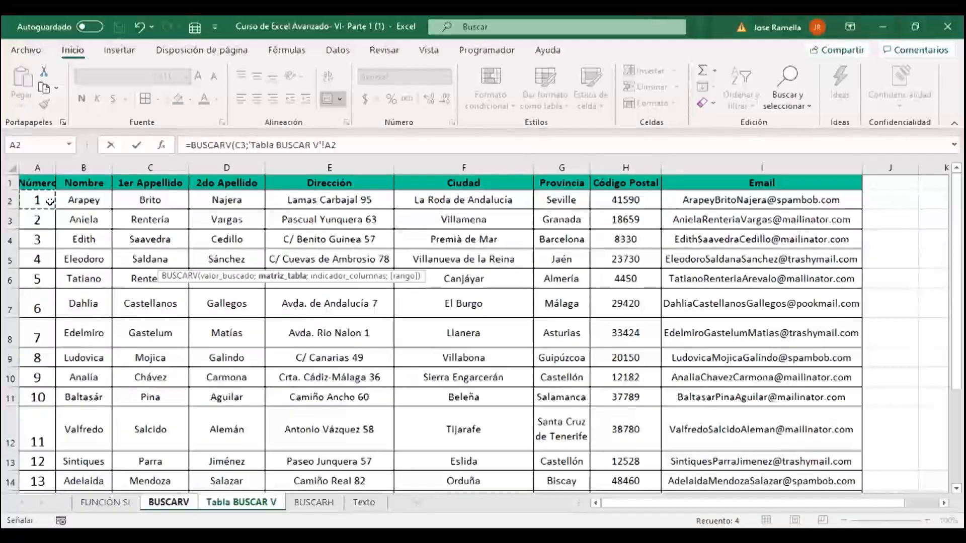
{"action": "key", "text": "ctrl+shift+Right"}
{"action": "key", "text": "ctrl+shift+Down"}
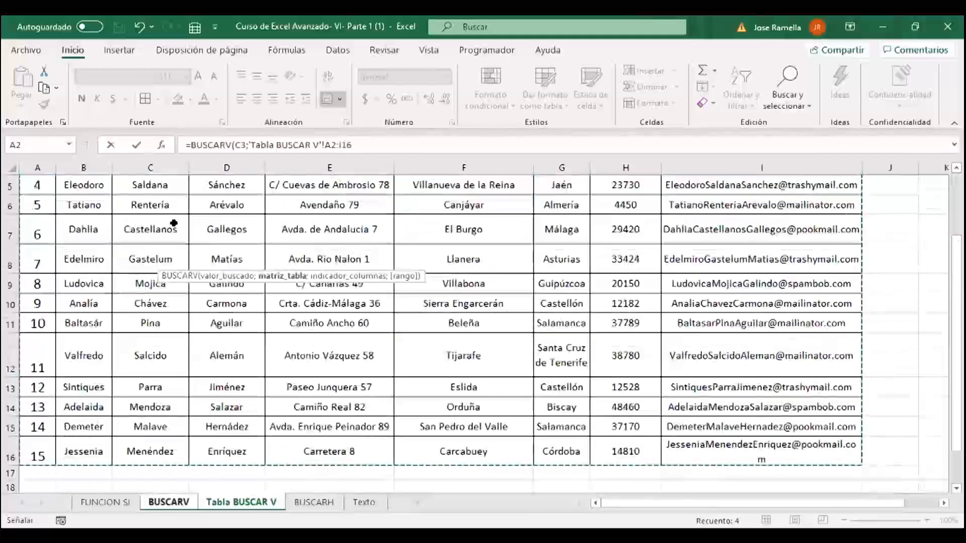
{"action": "left_click", "coordinate": [367, 147]}
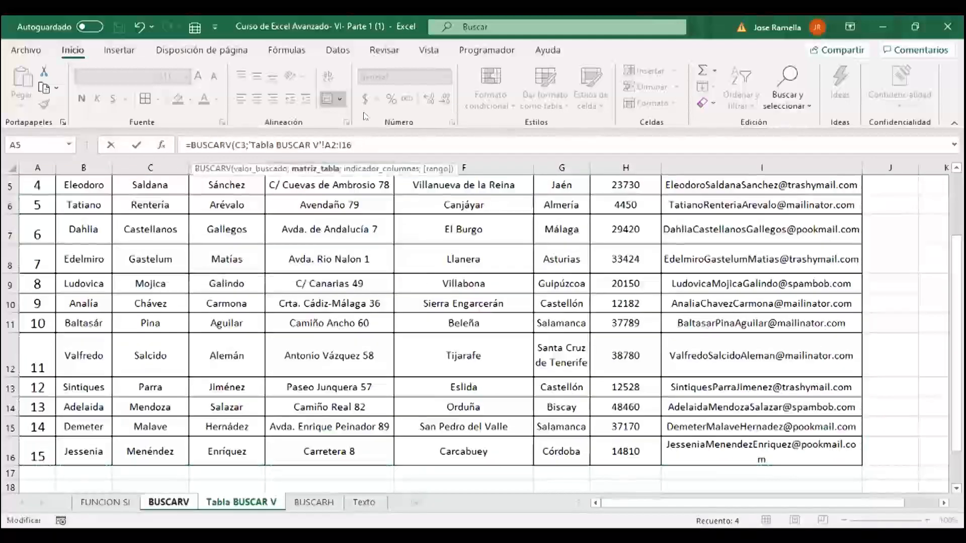
{"action": "type", "text": ";"}
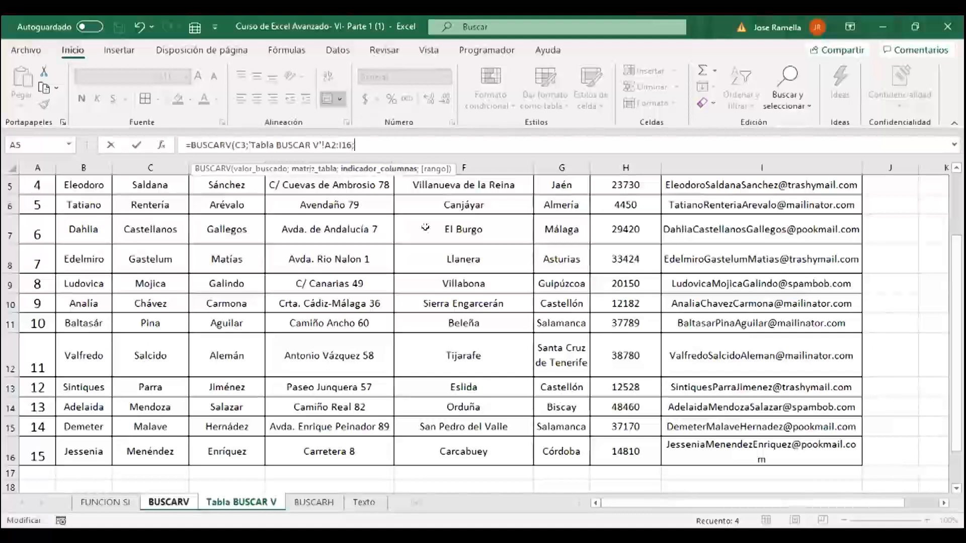
- Complete the C6 formula with column index 3 and exact match FALSO, and check the result against C2 of Tabla BUSCAR V
{"action": "scroll", "coordinate": [433, 327], "scroll_direction": "up", "scroll_amount": 2}
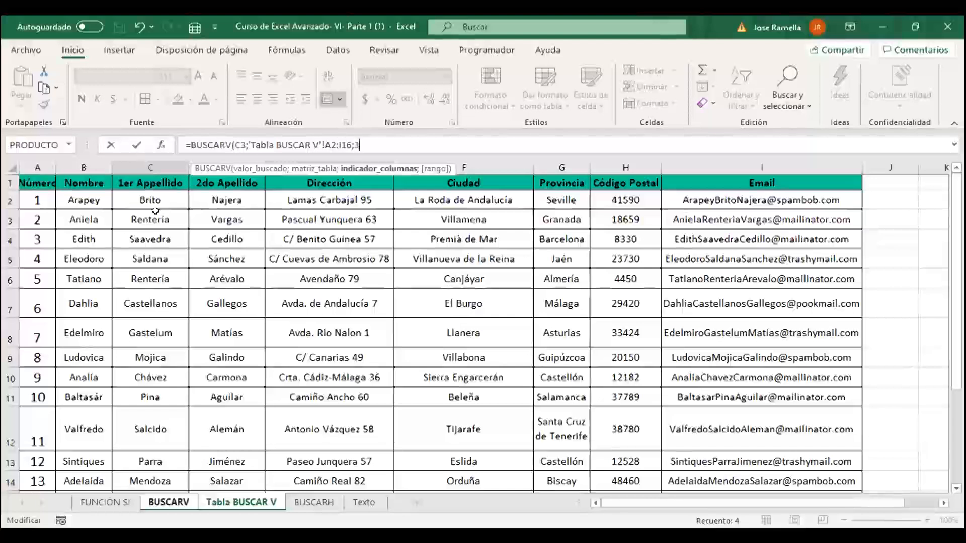
{"action": "type", "text": ";"}
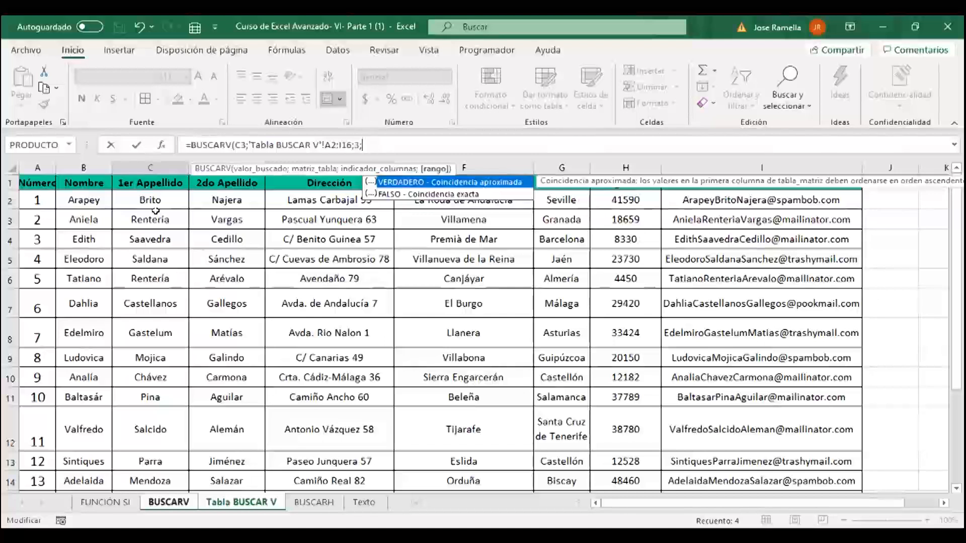
{"action": "key", "text": "Down"}
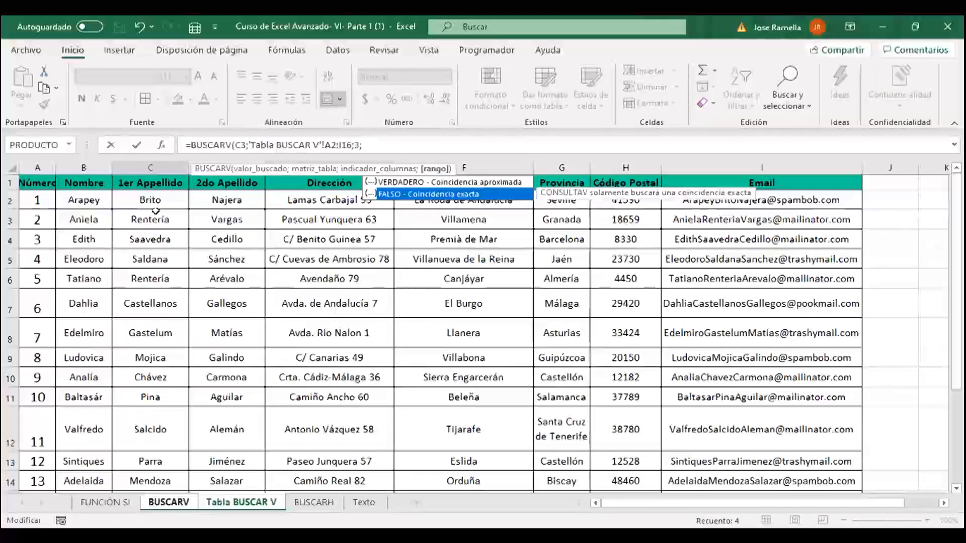
{"action": "key", "text": "Tab"}
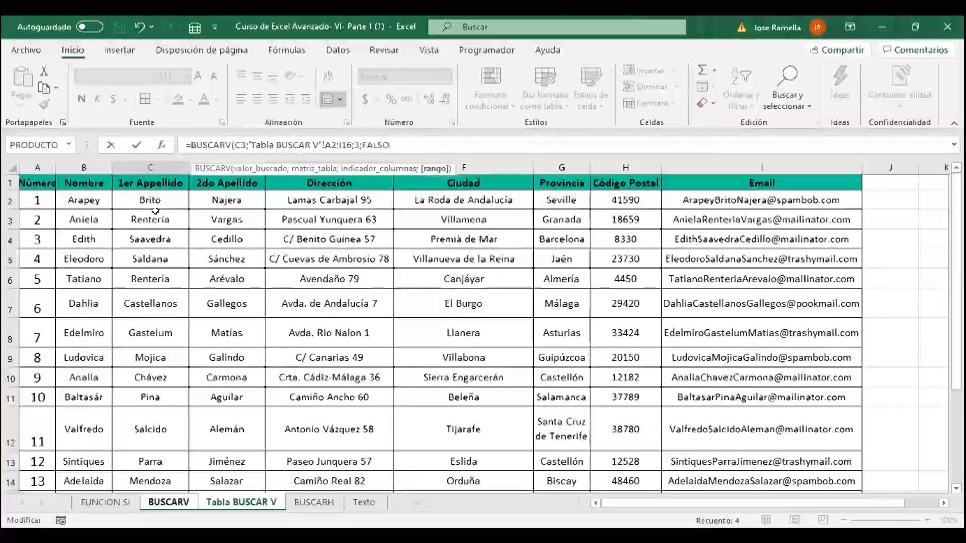
{"action": "type", "text": ")"}
{"action": "key", "text": "Return"}
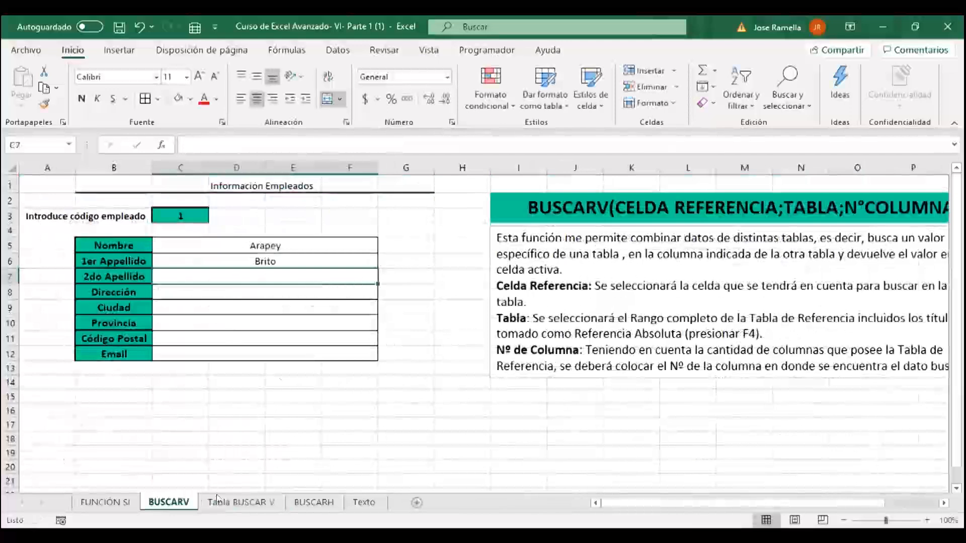
{"action": "left_click", "coordinate": [220, 503]}
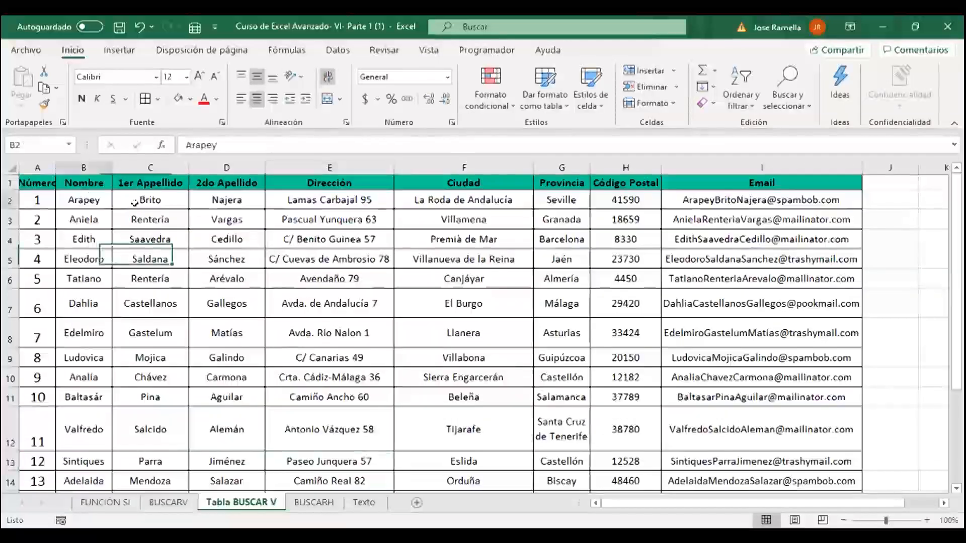
{"action": "left_click", "coordinate": [155, 201]}
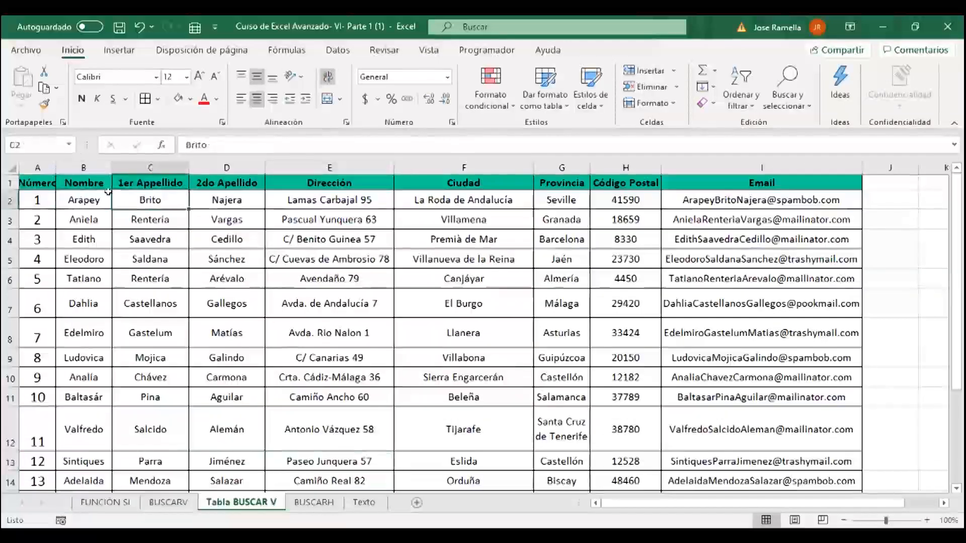
- Examine the BUSCARH sheet's explanation and product tables, and compare them with the syntax heading in the BUSCARV sheet
{"action": "left_click", "coordinate": [312, 501]}
{"action": "scroll", "coordinate": [171, 362], "scroll_direction": "down", "scroll_amount": 3}
{"action": "scroll", "coordinate": [166, 373], "scroll_direction": "up", "scroll_amount": 3}
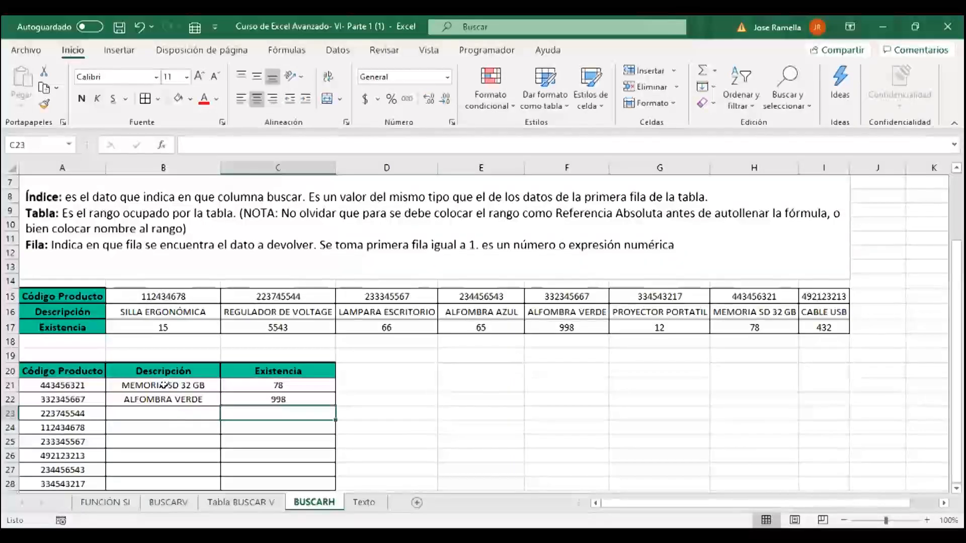
{"action": "left_click", "coordinate": [163, 407]}
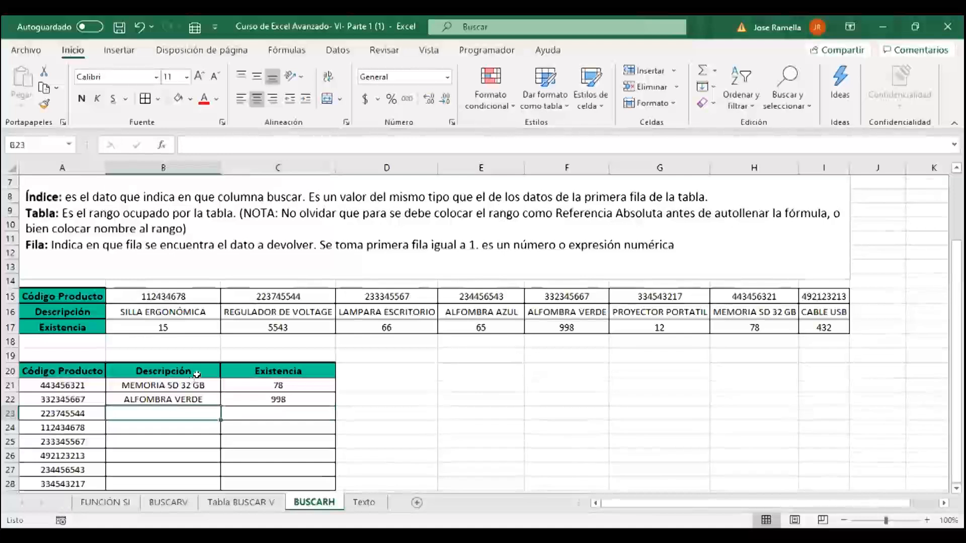
{"action": "scroll", "coordinate": [256, 317], "scroll_direction": "up", "scroll_amount": 2}
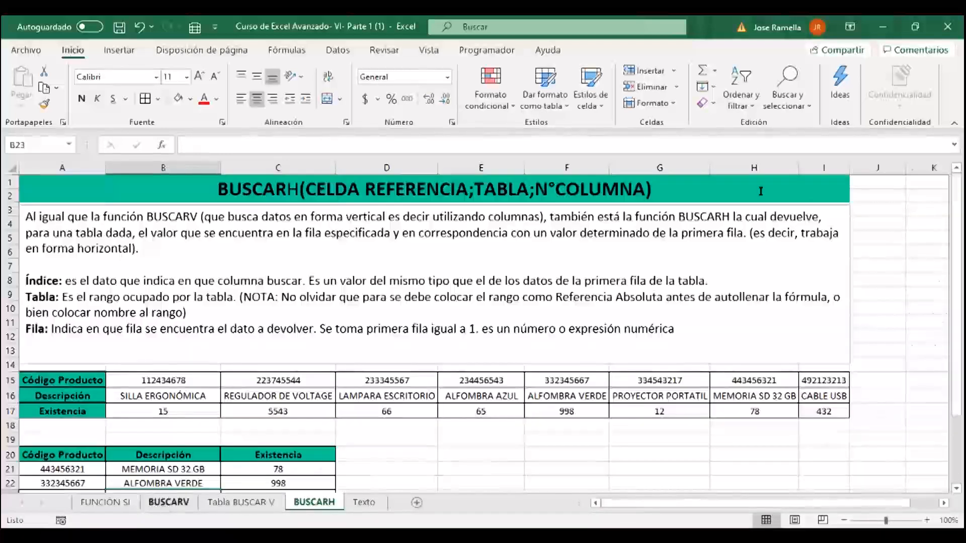
{"action": "left_click", "coordinate": [170, 502]}
{"action": "scroll", "coordinate": [726, 499], "scroll_direction": "right", "scroll_amount": 2}
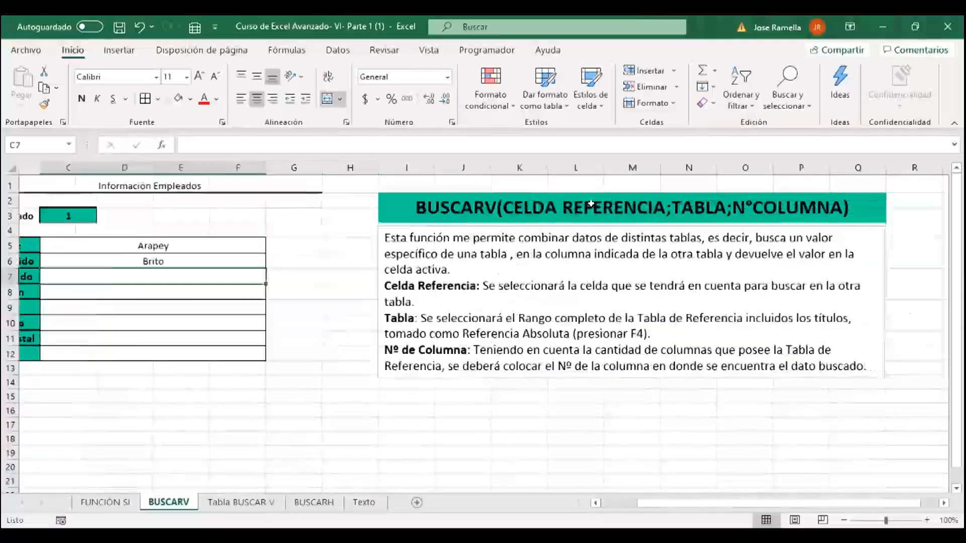
{"action": "left_click", "coordinate": [358, 201]}
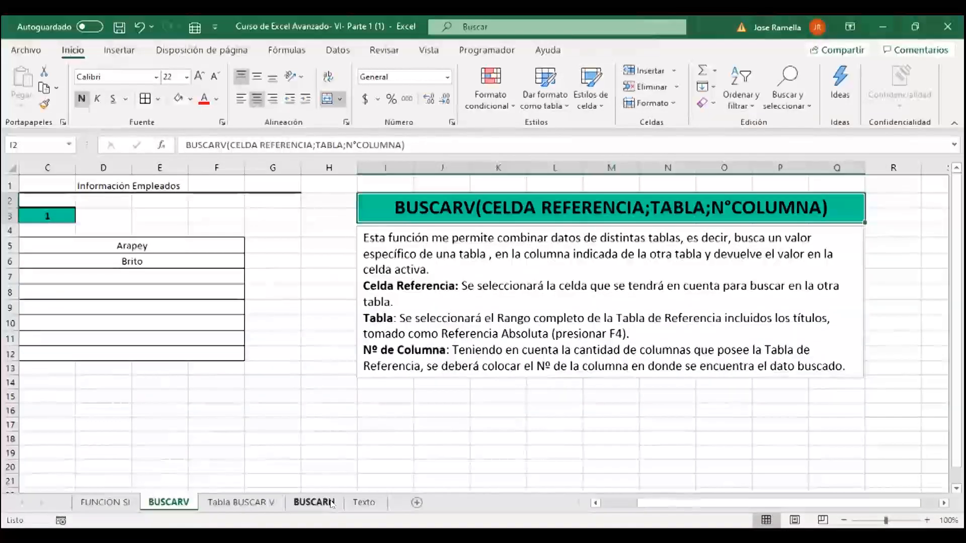
- Start a BUSCARH formula in B23 of the BUSCARH sheet, with product code cell A23 as the lookup value
{"action": "left_click", "coordinate": [314, 503]}
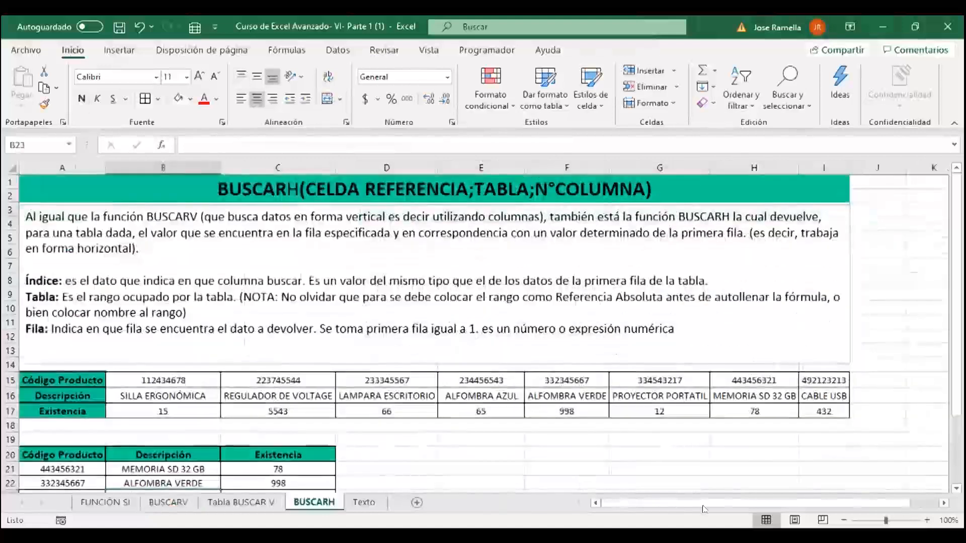
{"action": "scroll", "coordinate": [277, 451], "scroll_direction": "down", "scroll_amount": 2}
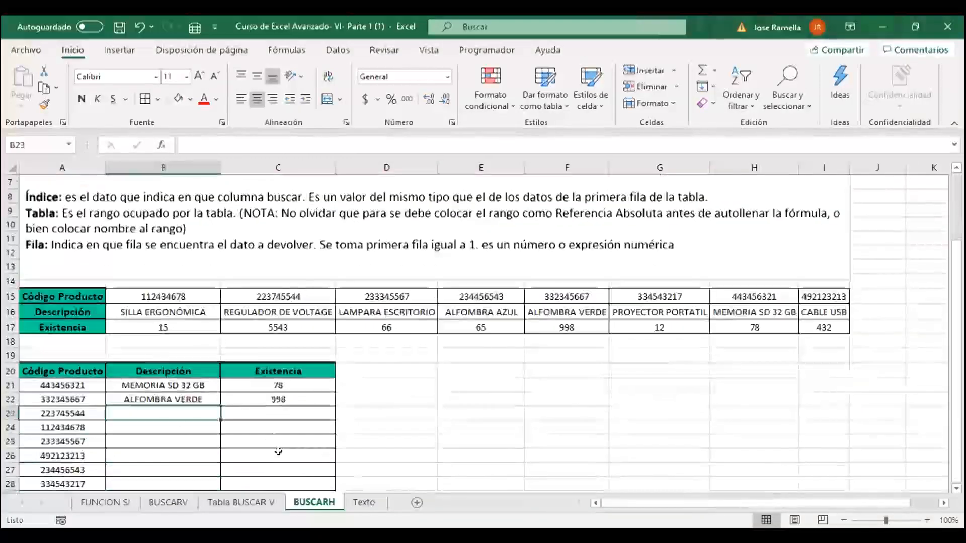
{"action": "scroll", "coordinate": [241, 362], "scroll_direction": "down", "scroll_amount": 1}
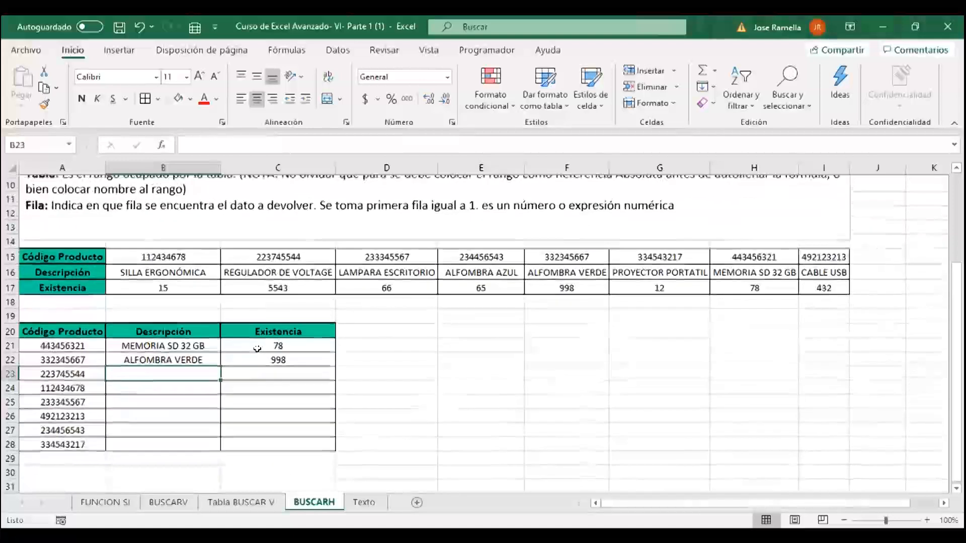
{"action": "type", "text": "="}
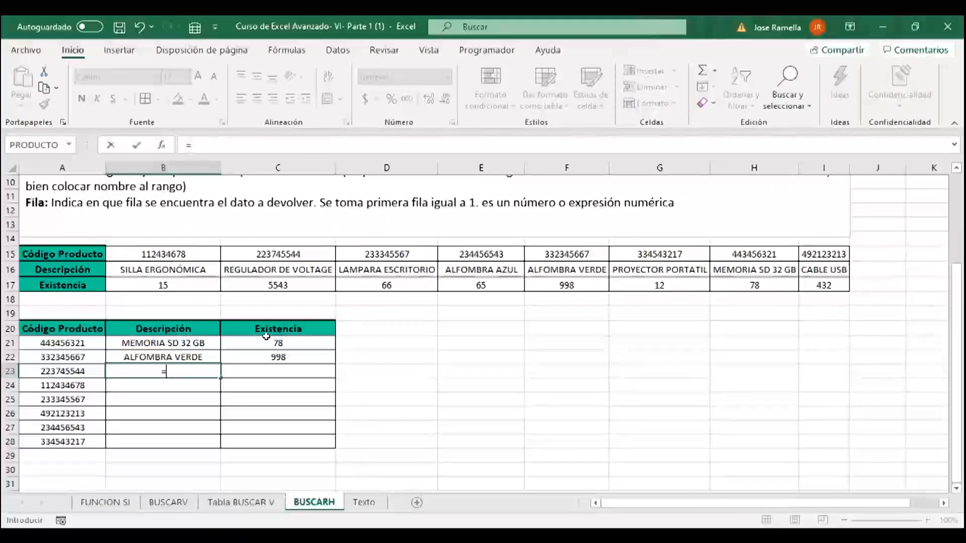
{"action": "type", "text": "busc"}
{"action": "key", "text": "Down"}
{"action": "key", "text": "Tab"}
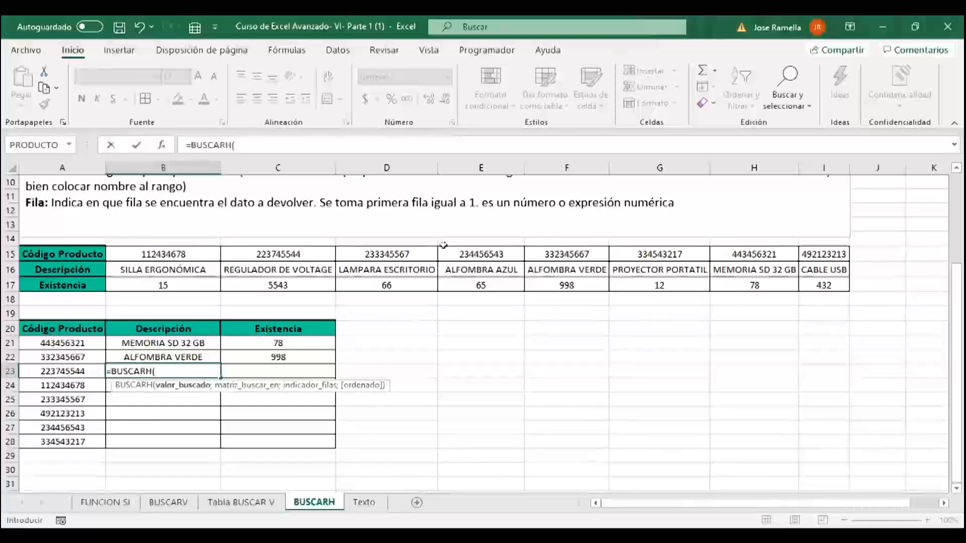
{"action": "left_click", "coordinate": [65, 371]}
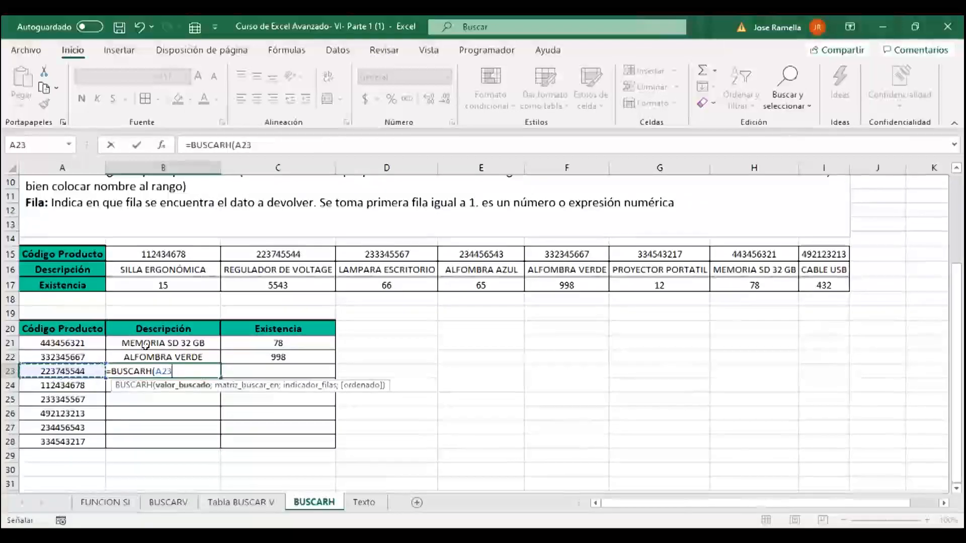
- Set the BUSCARH formula's table argument to the product table range B15:I17
{"action": "type", "text": ";"}
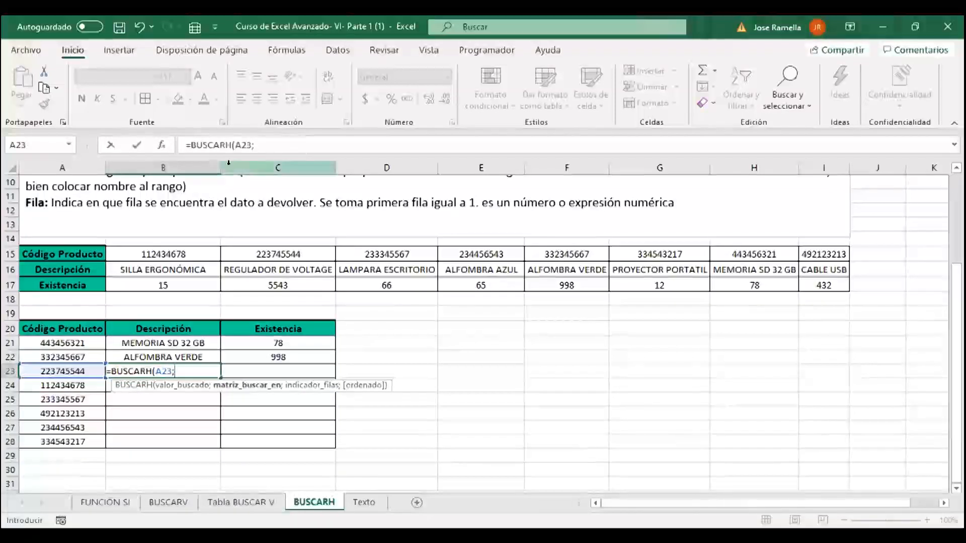
{"action": "left_click", "coordinate": [167, 255]}
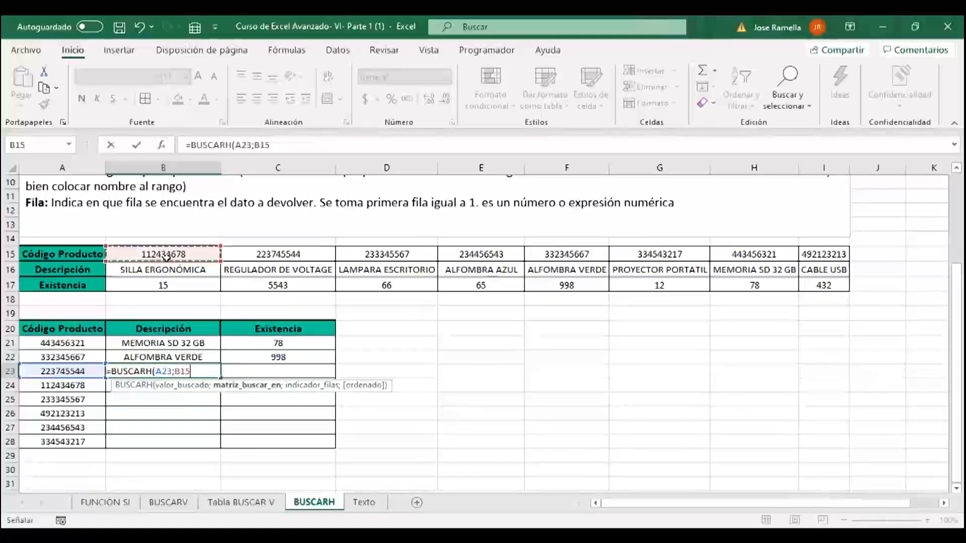
{"action": "left_click_drag", "start_coordinate": [166, 255], "coordinate": [823, 286]}
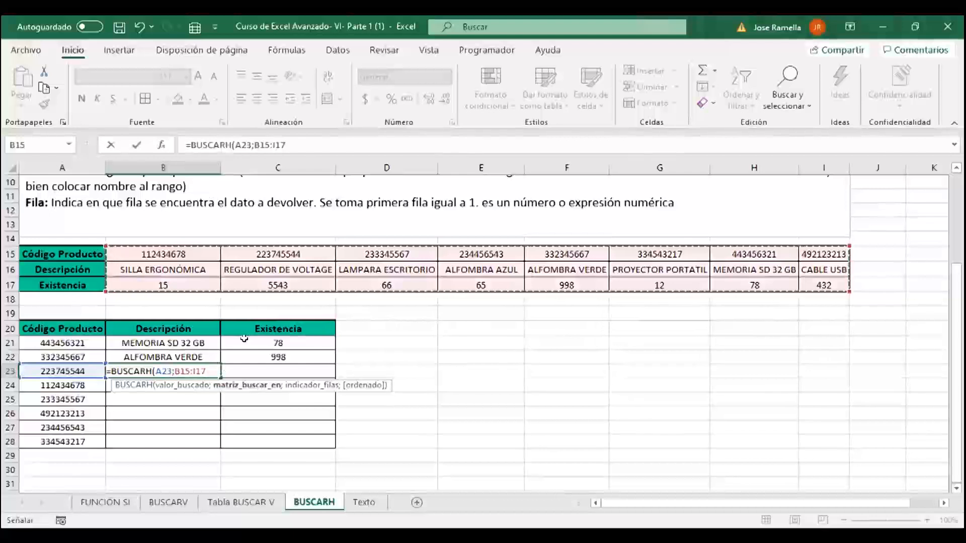
- Complete the B23 formula with row index 2 and exact match FALSO, and check the result against C15 and C16
{"action": "type", "text": ";2"}
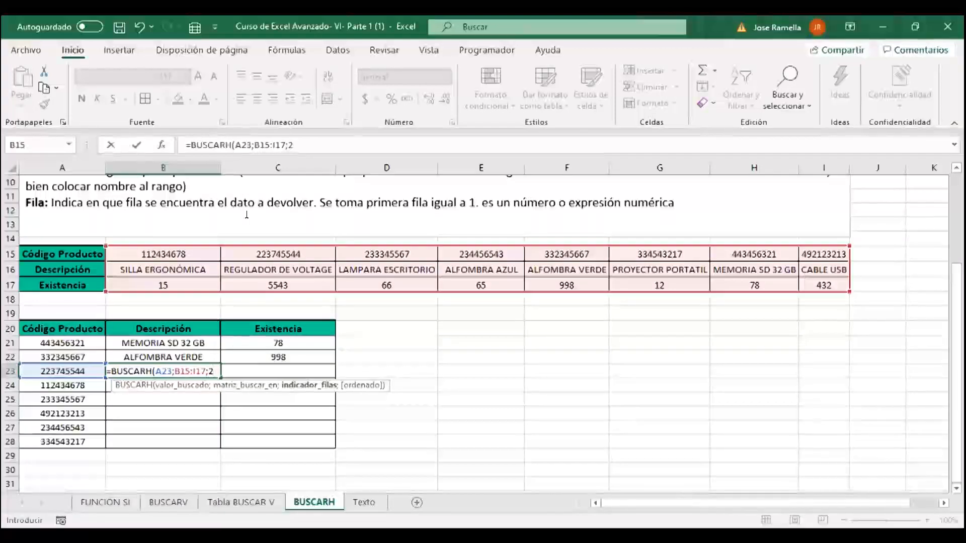
{"action": "type", "text": ";"}
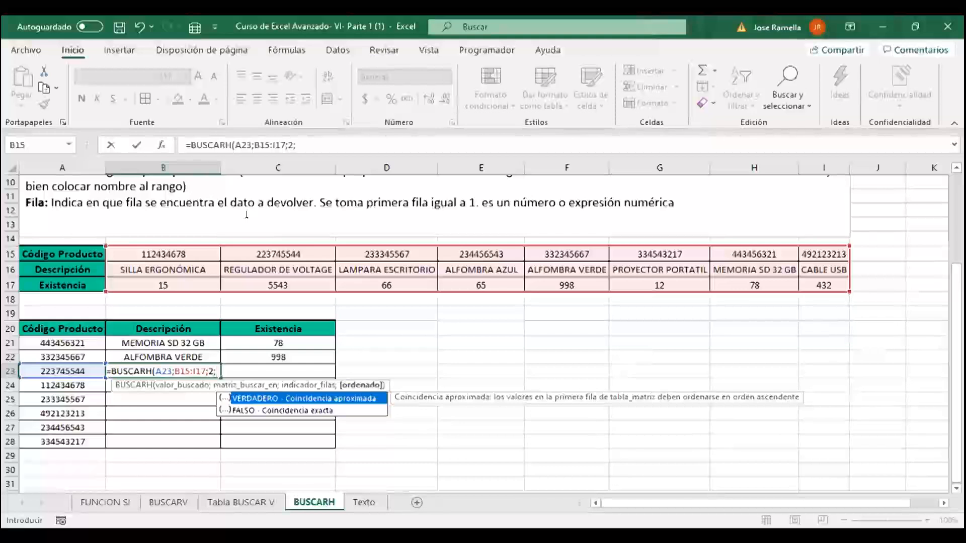
{"action": "key", "text": "Down"}
{"action": "key", "text": "Tab"}
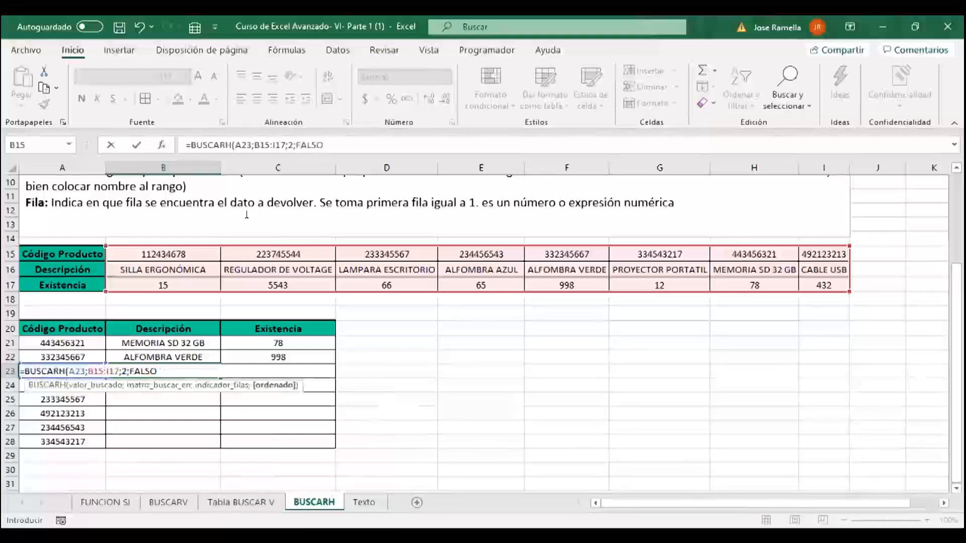
{"action": "key", "text": "Return"}
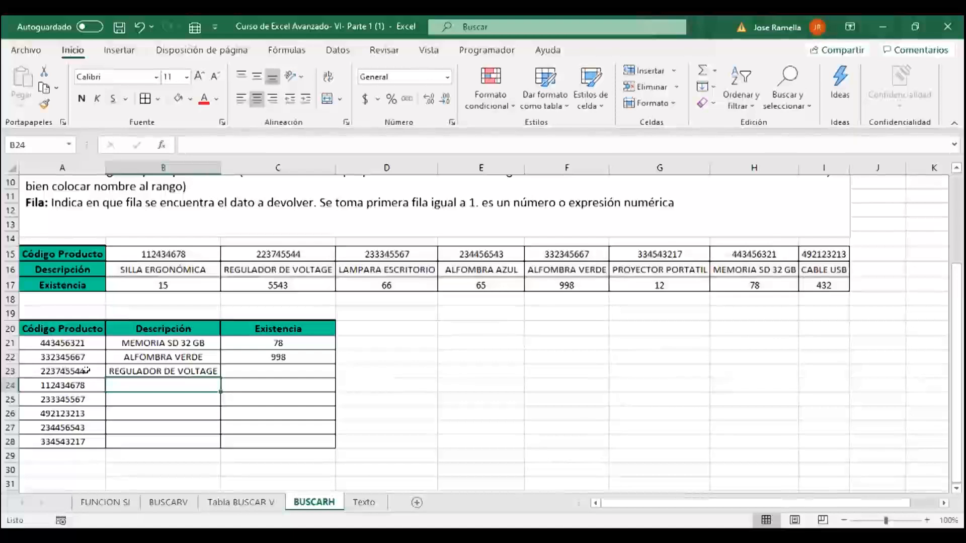
{"action": "left_click", "coordinate": [276, 258]}
{"action": "left_click", "coordinate": [254, 270]}
{"action": "left_click", "coordinate": [173, 368]}
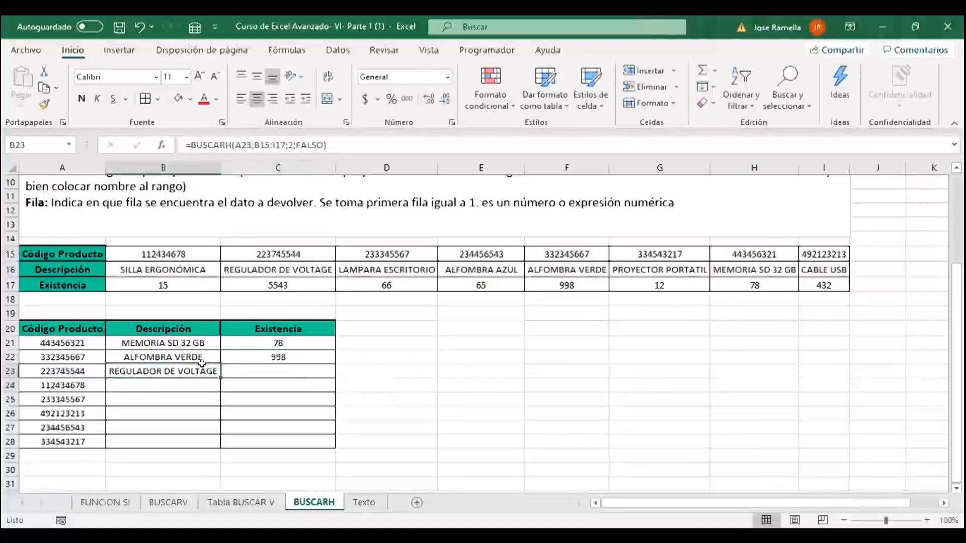
{"action": "left_click", "coordinate": [233, 373]}
{"action": "left_click", "coordinate": [207, 371]}
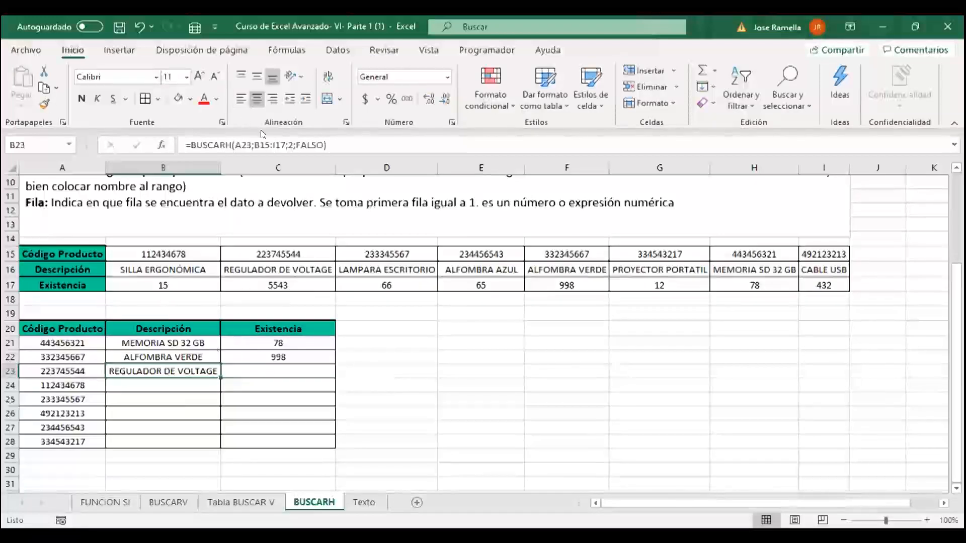
- Start a BUSCARH formula in C23 for Existencia, with lookup value A23 and table range B15:I17
{"action": "left_click", "coordinate": [266, 371]}
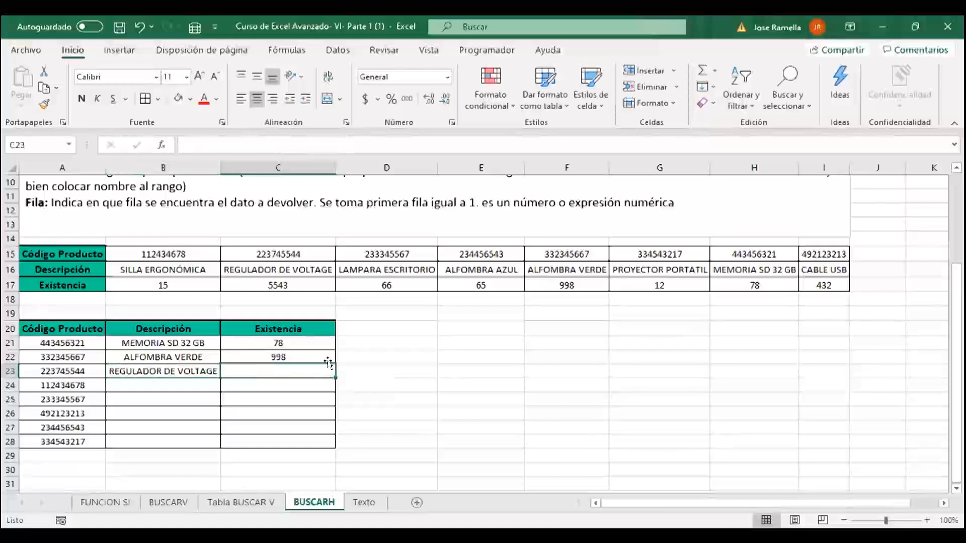
{"action": "type", "text": "="}
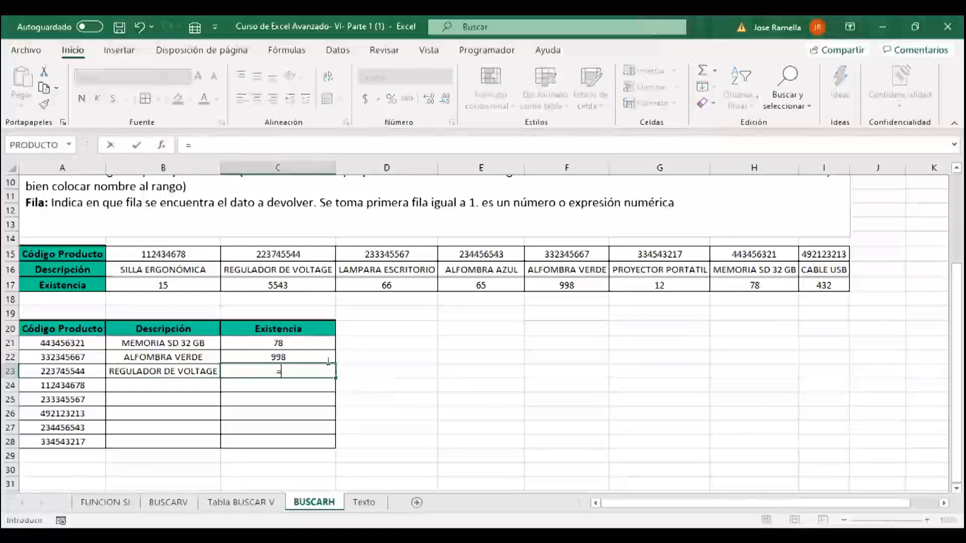
{"action": "type", "text": "BUSCARH("}
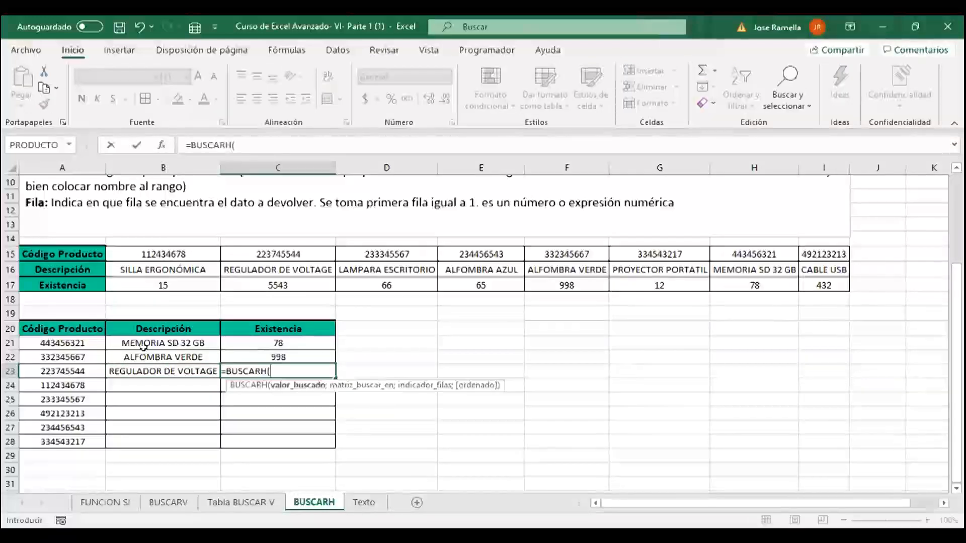
{"action": "left_click", "coordinate": [82, 371]}
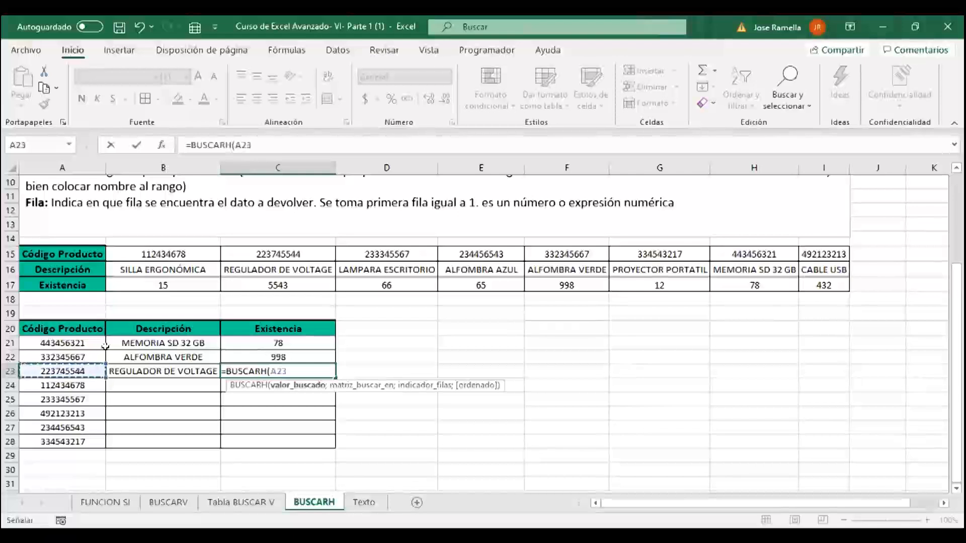
{"action": "type", "text": ";"}
{"action": "left_click", "coordinate": [191, 256]}
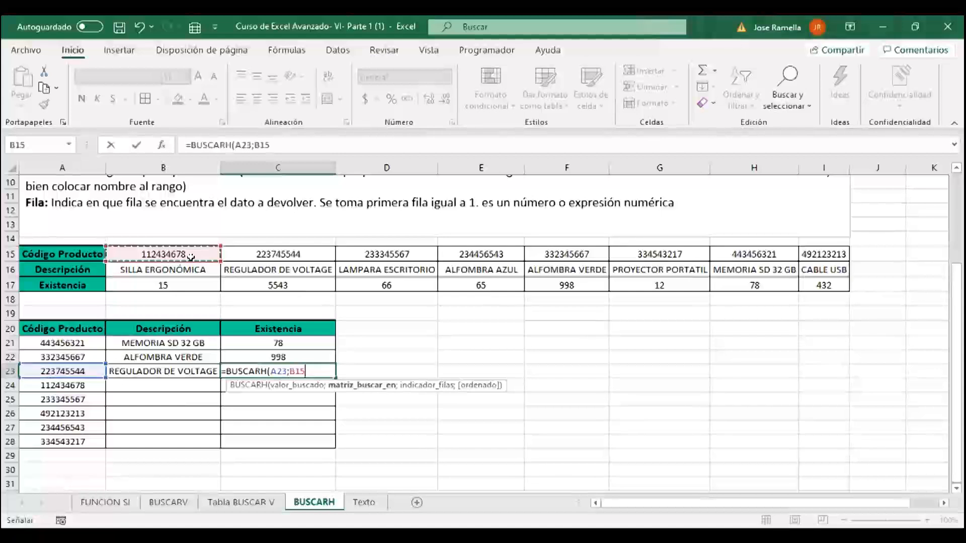
{"action": "left_click_drag", "start_coordinate": [191, 257], "coordinate": [797, 283]}
- Complete the C23 formula with row index 3 and exact match FALSO
{"action": "type", "text": ";"}
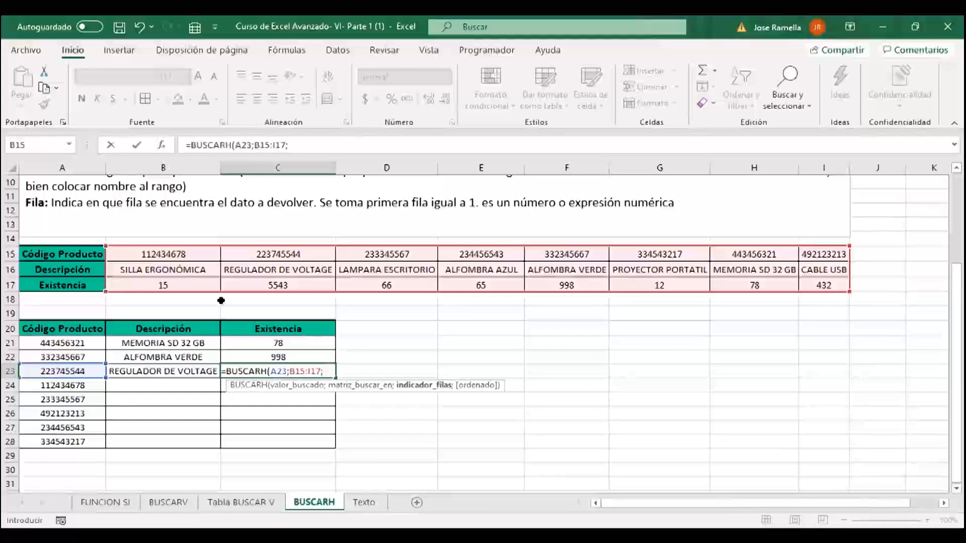
{"action": "type", "text": "3"}
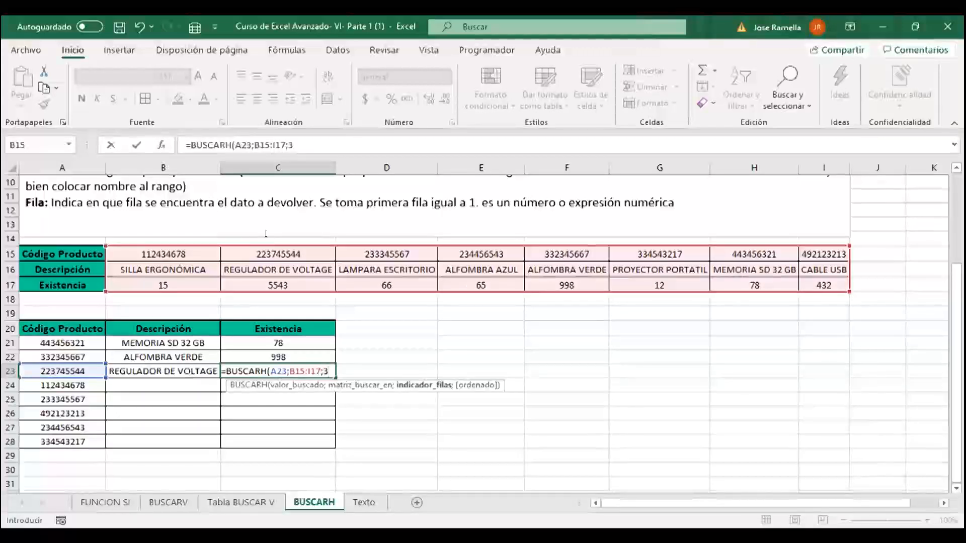
{"action": "type", "text": ";f"}
{"action": "key", "text": "Down"}
{"action": "key", "text": "Tab"}
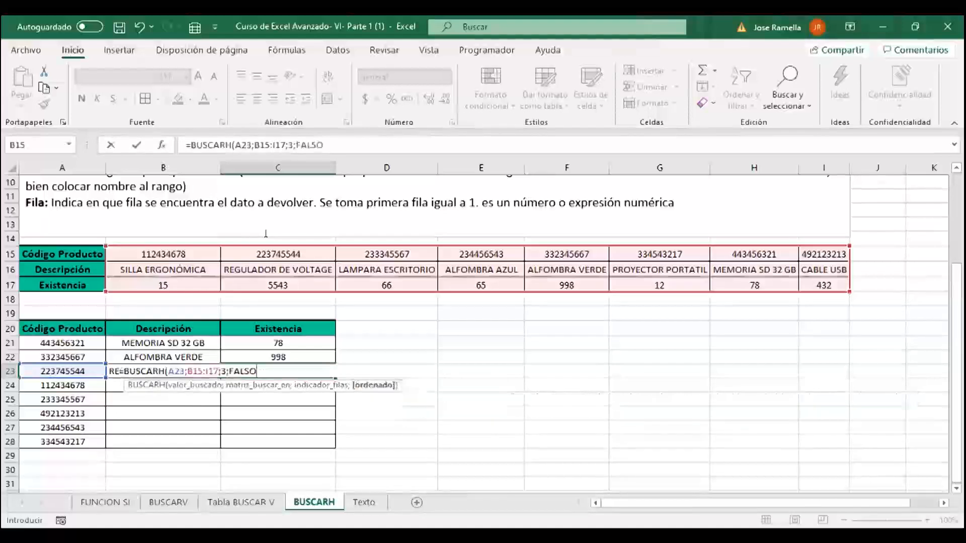
{"action": "type", "text": ")"}
{"action": "key", "text": "Return"}
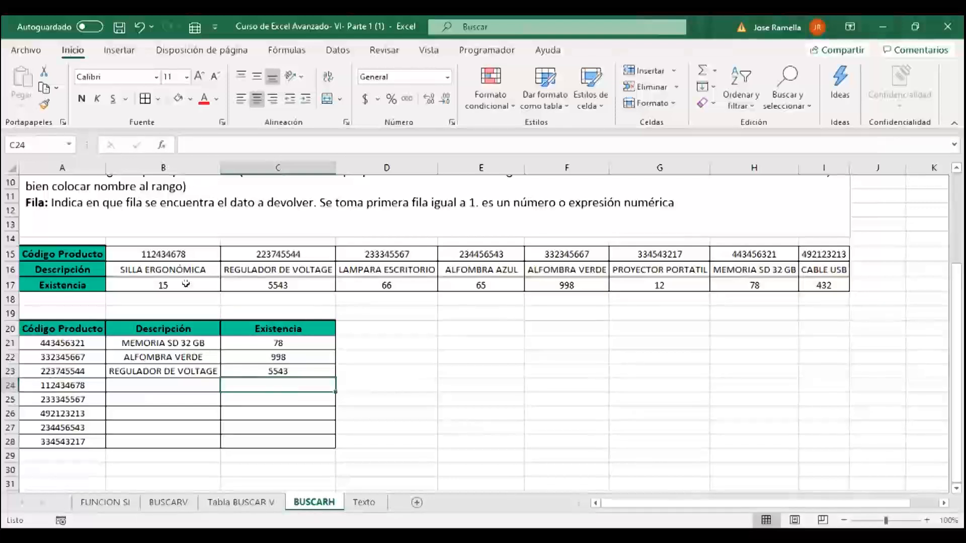
- In the Texto sheet, enter a CONCAT formula in C9 that joins the surname and first name in A9:B9
{"action": "left_click", "coordinate": [364, 503]}
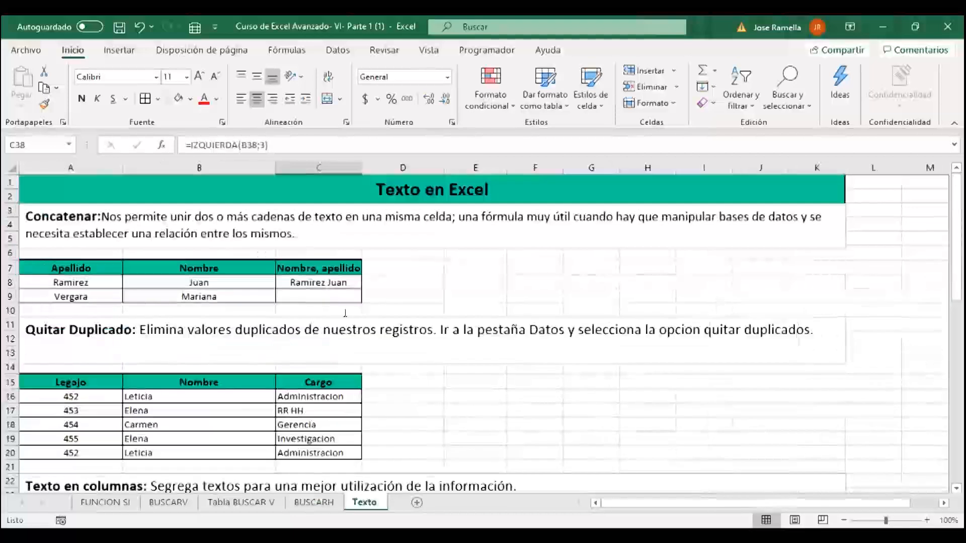
{"action": "scroll", "coordinate": [346, 278], "scroll_direction": "down", "scroll_amount": 1}
{"action": "scroll", "coordinate": [382, 255], "scroll_direction": "up", "scroll_amount": 1}
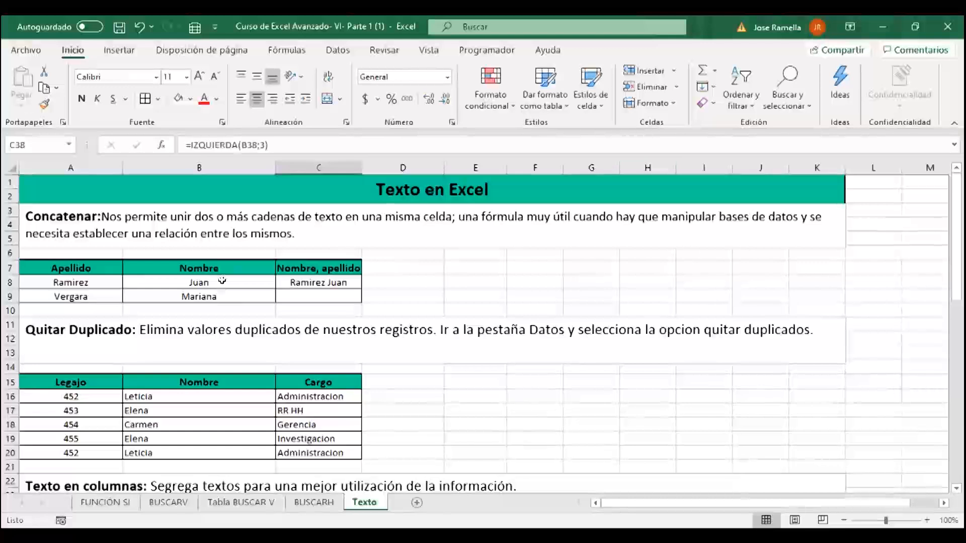
{"action": "left_click", "coordinate": [316, 294]}
{"action": "type", "text": "="}
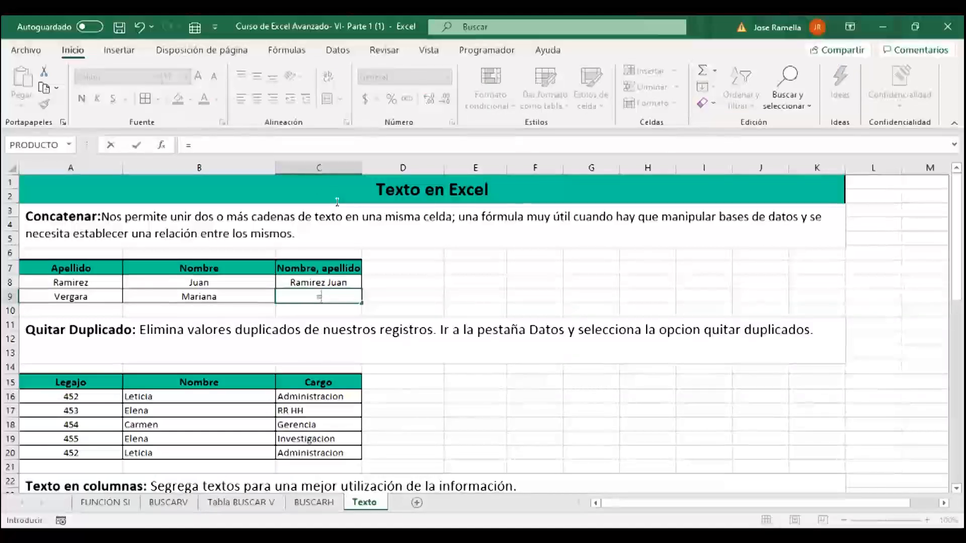
{"action": "type", "text": "conc"}
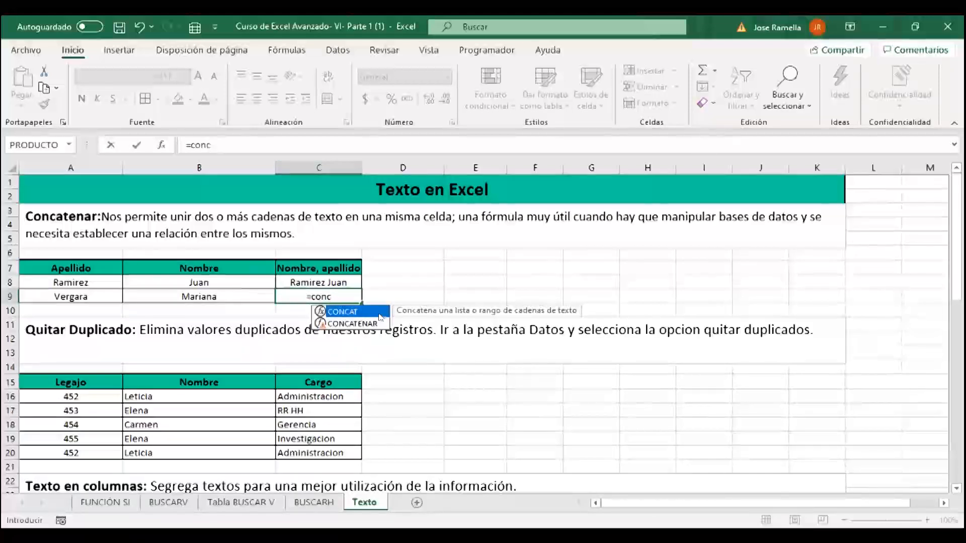
{"action": "key", "text": "Tab"}
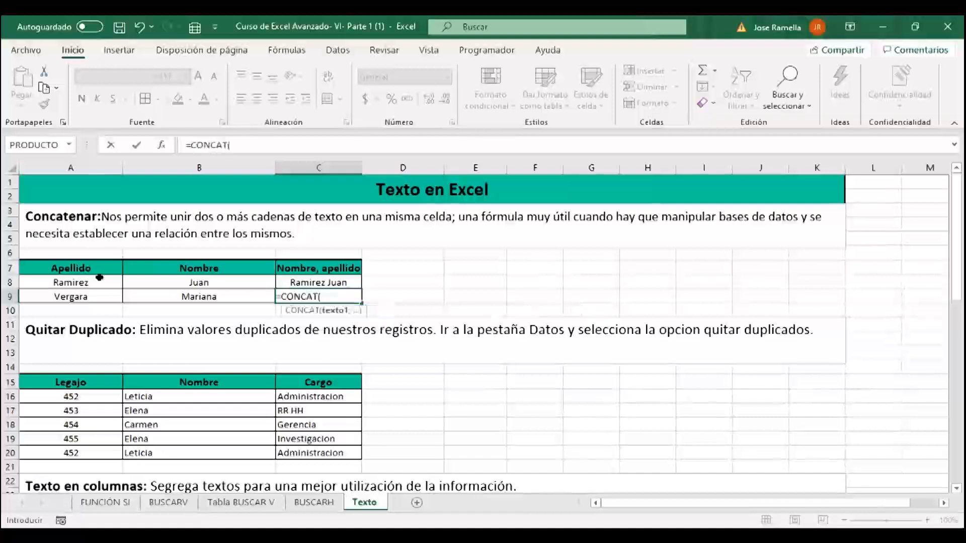
{"action": "left_click", "coordinate": [78, 294]}
{"action": "left_click_drag", "start_coordinate": [123, 295], "coordinate": [222, 295]}
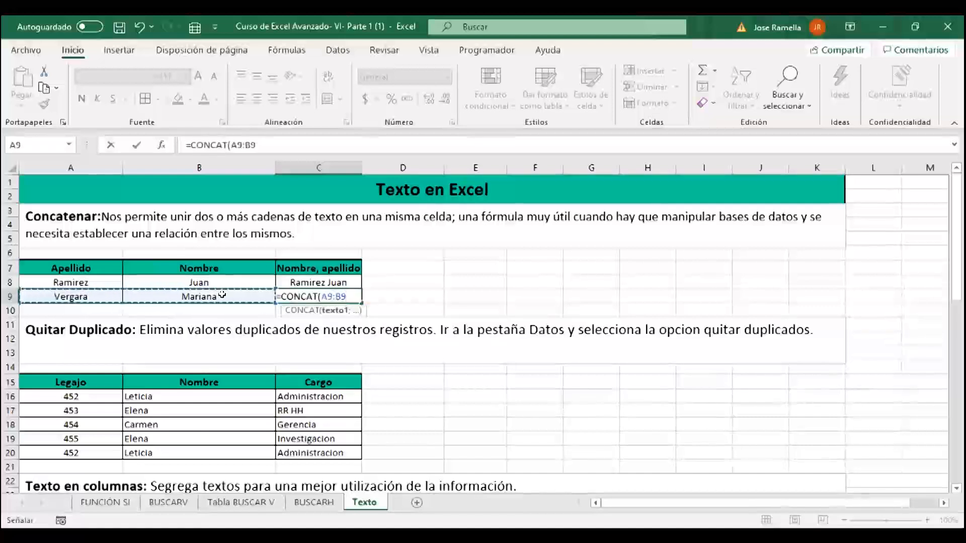
{"action": "type", "text": ")"}
{"action": "key", "text": "Return"}
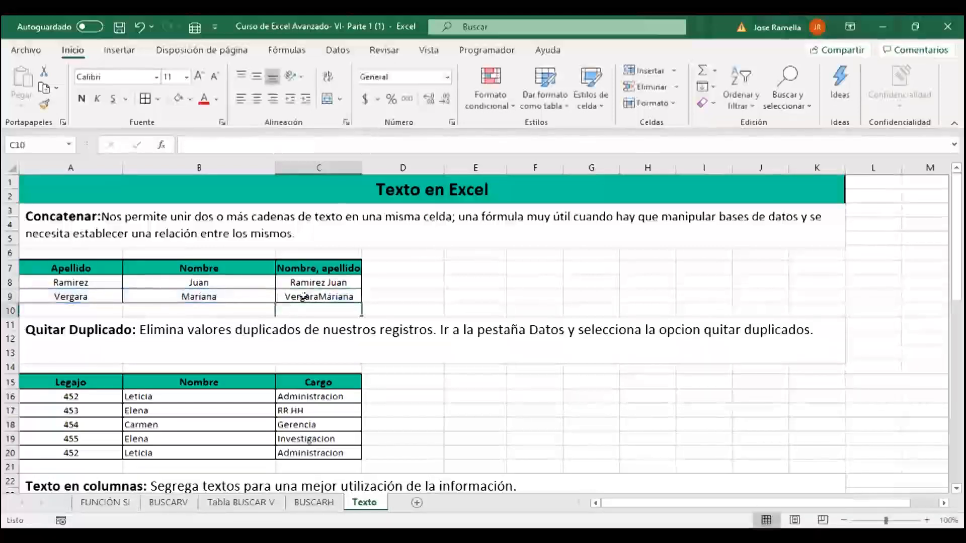
- Compare the C8 and C9 formulas and change C9 to =CONCAT(A9;" ";B9) so a space separates surname and first name
{"action": "left_click", "coordinate": [322, 294]}
{"action": "left_click", "coordinate": [321, 279]}
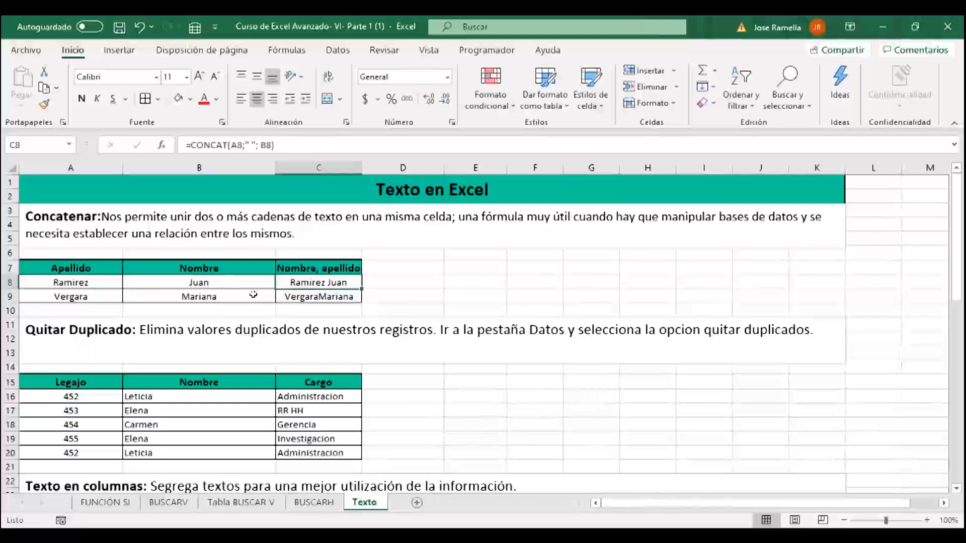
{"action": "left_click", "coordinate": [322, 297]}
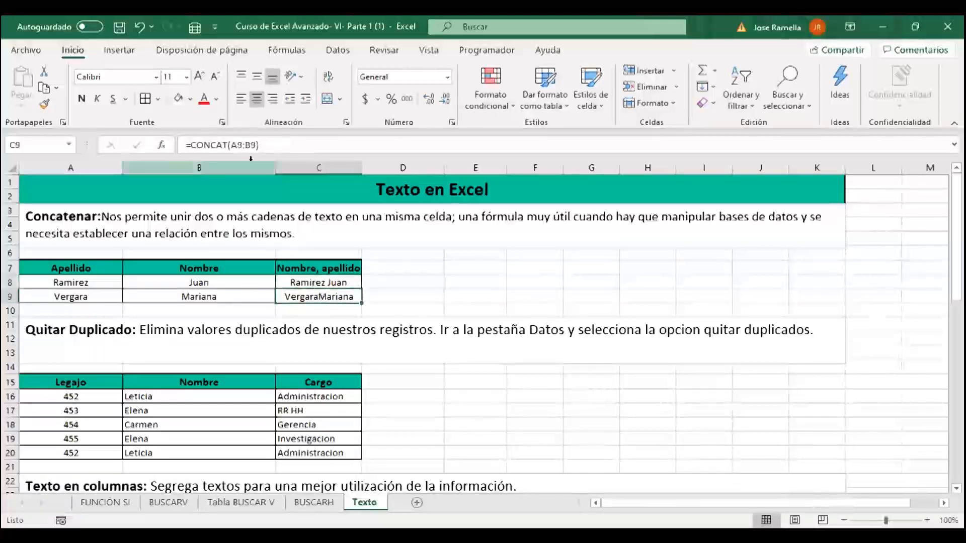
{"action": "left_click", "coordinate": [242, 144]}
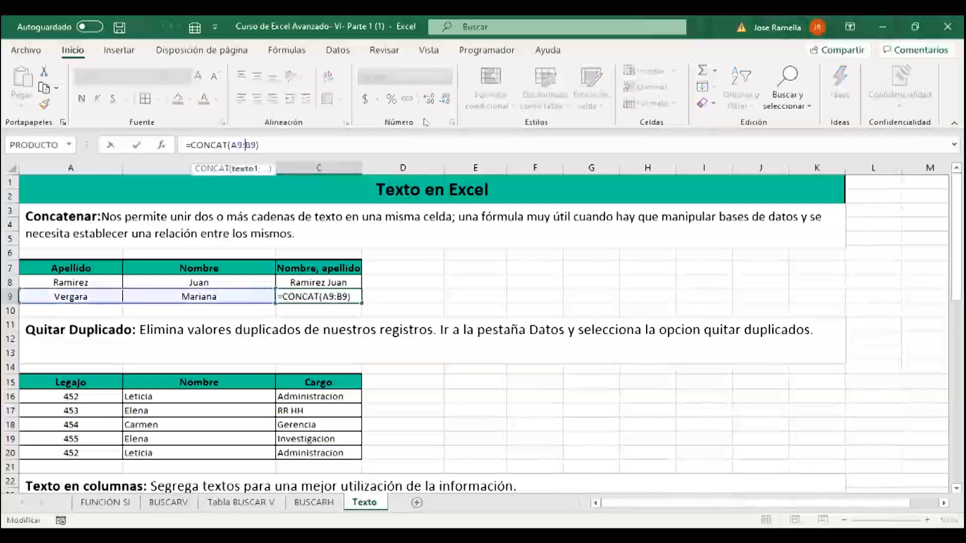
{"action": "key", "text": "BackSpace"}
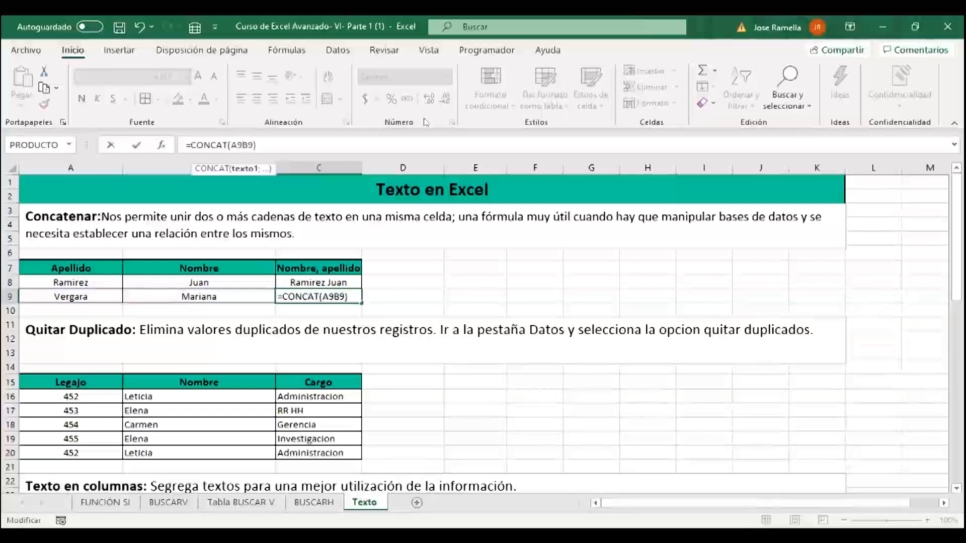
{"action": "type", "text": ";\" "}
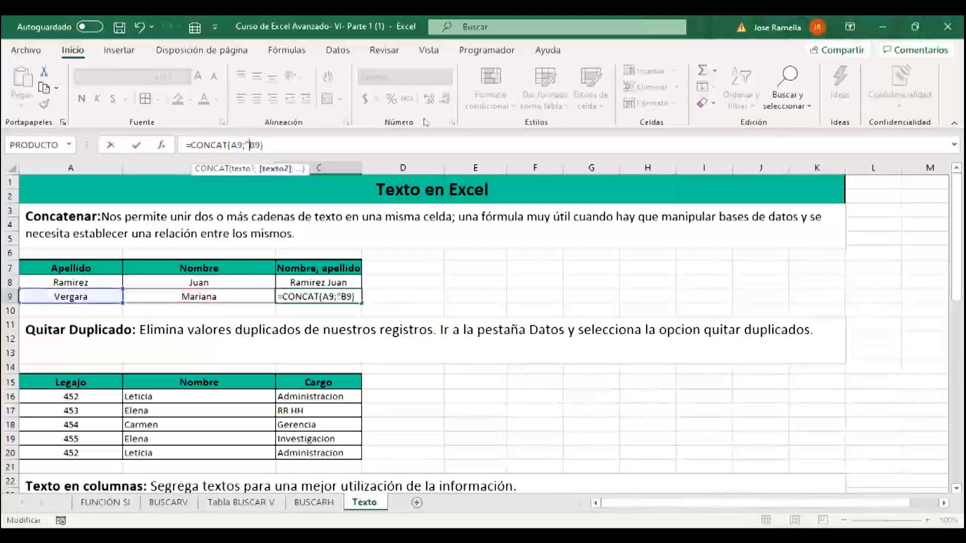
{"action": "type", "text": "\""}
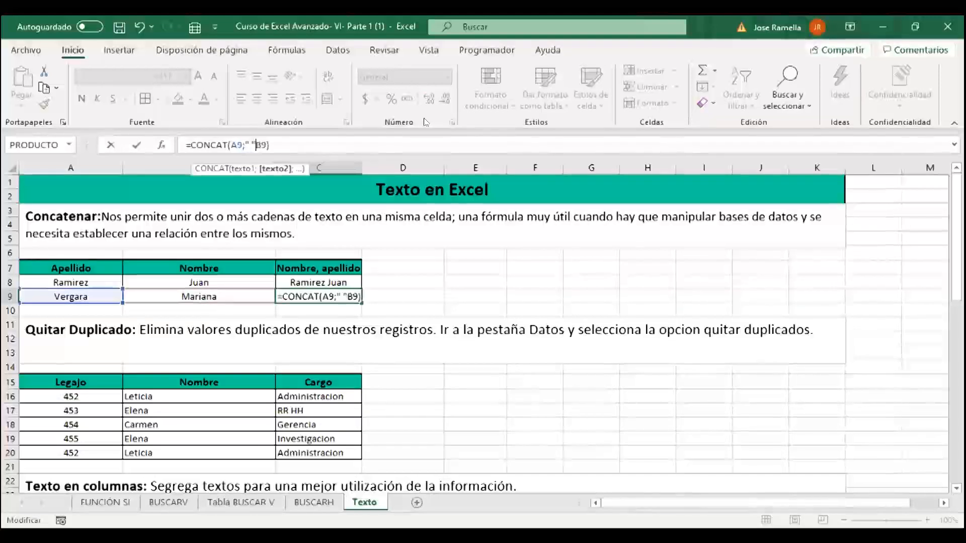
{"action": "type", "text": ";"}
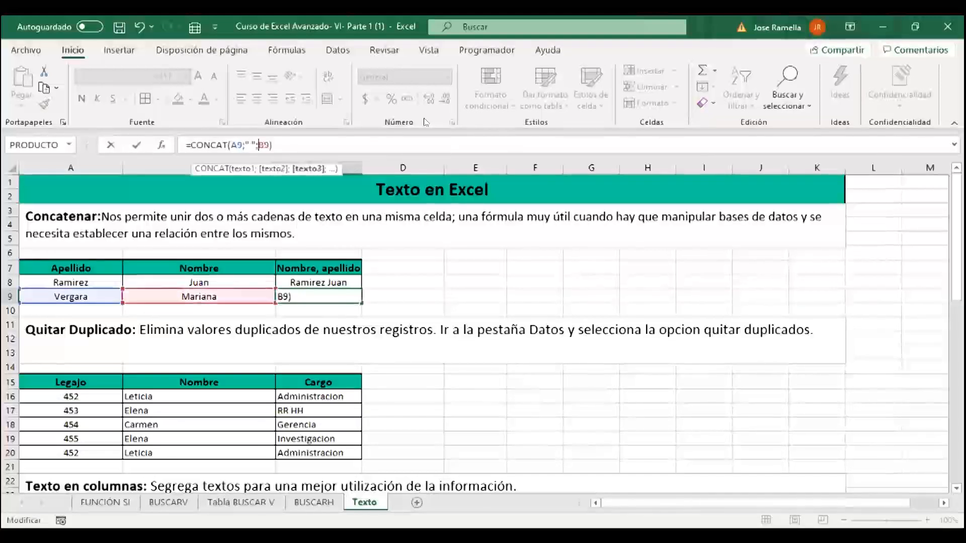
{"action": "key", "text": "Return"}
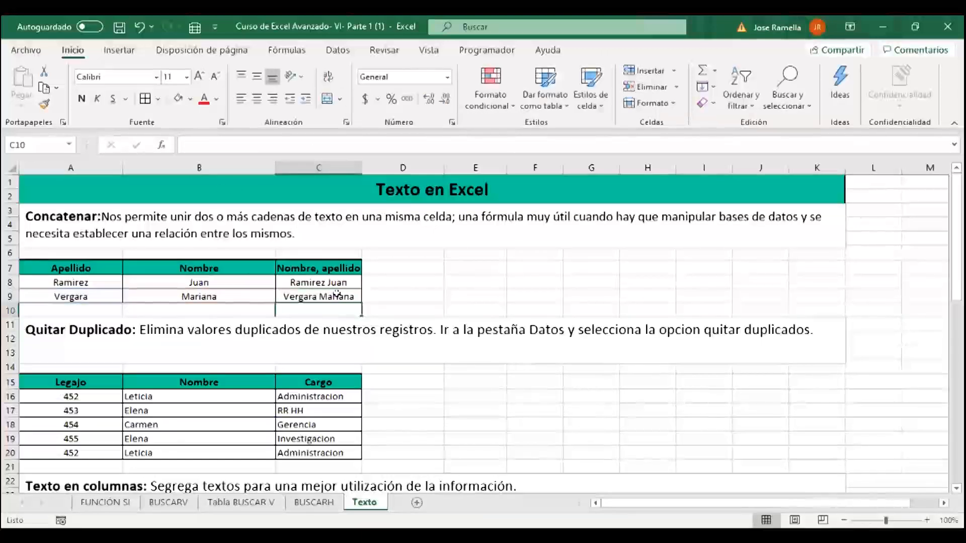
{"action": "left_click", "coordinate": [469, 291]}
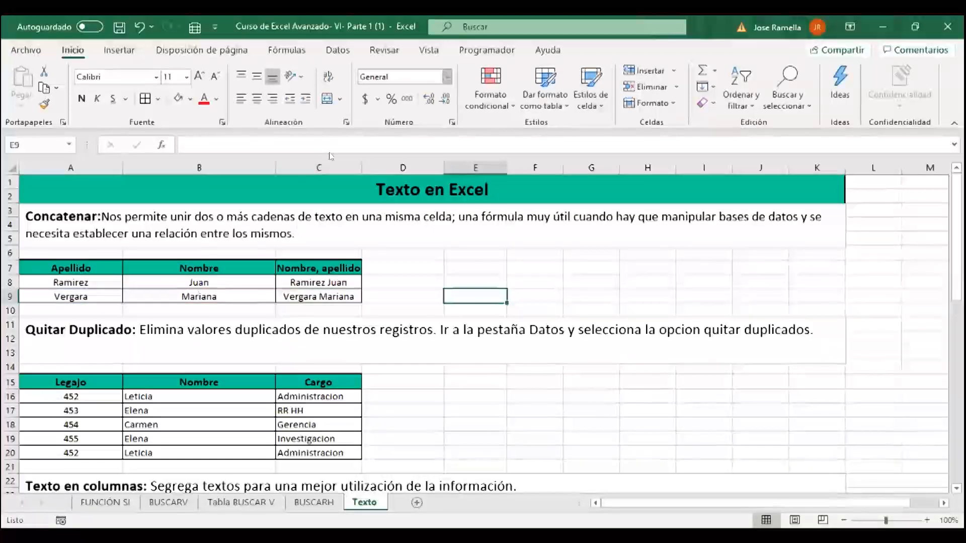
- Remove the duplicate records from the Legajo, Nombre and Cargo table in A15:C20
{"action": "scroll", "coordinate": [134, 234], "scroll_direction": "down", "scroll_amount": 1}
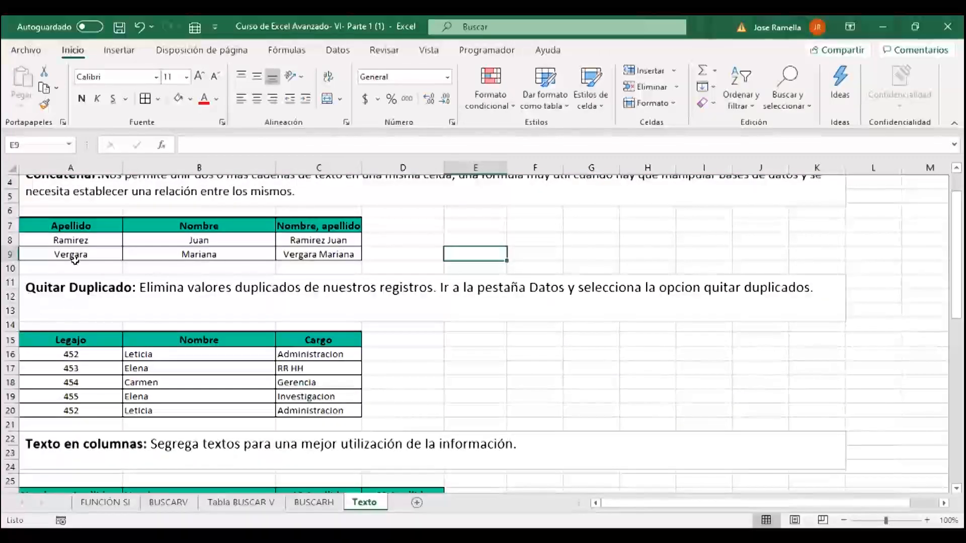
{"action": "scroll", "coordinate": [69, 272], "scroll_direction": "down", "scroll_amount": 1}
{"action": "scroll", "coordinate": [69, 272], "scroll_direction": "down", "scroll_amount": 1}
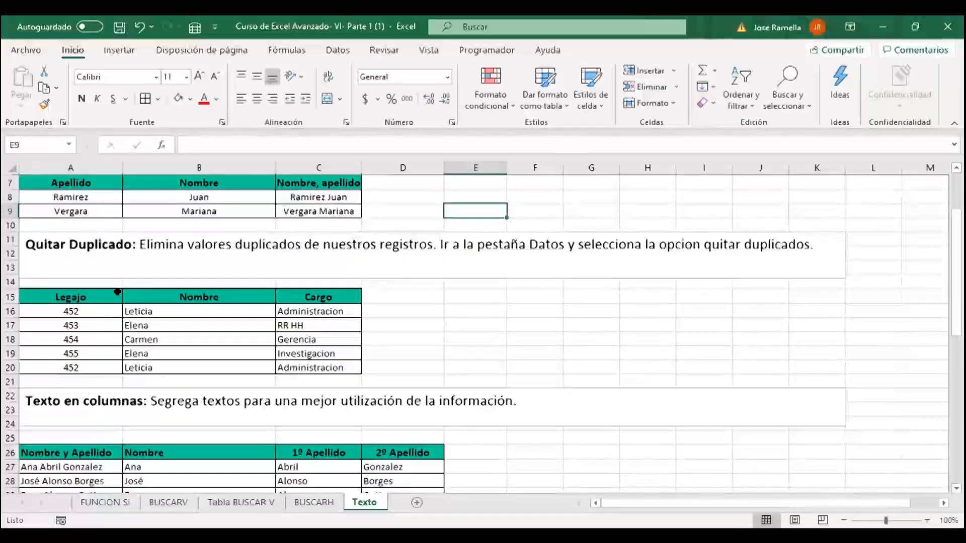
{"action": "left_click_drag", "start_coordinate": [77, 300], "coordinate": [317, 364]}
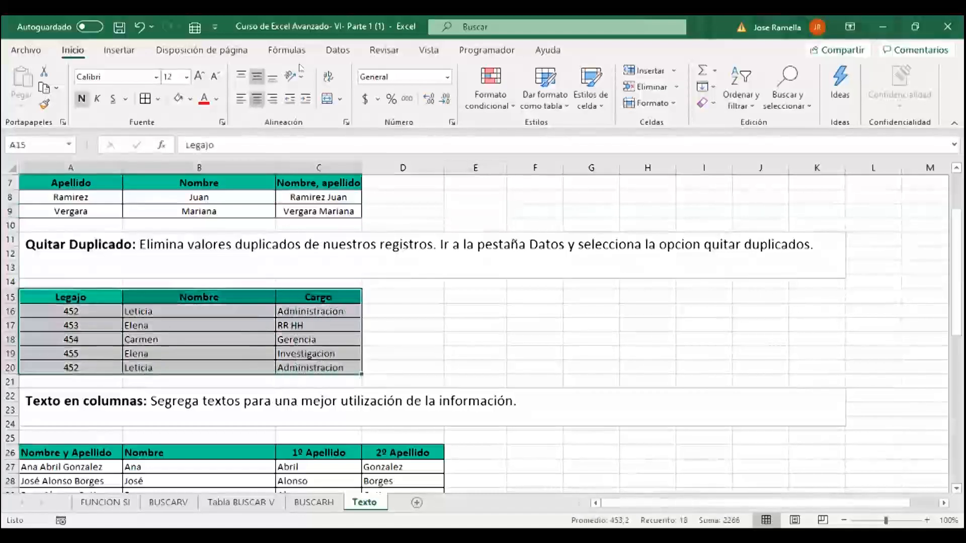
{"action": "left_click", "coordinate": [338, 50]}
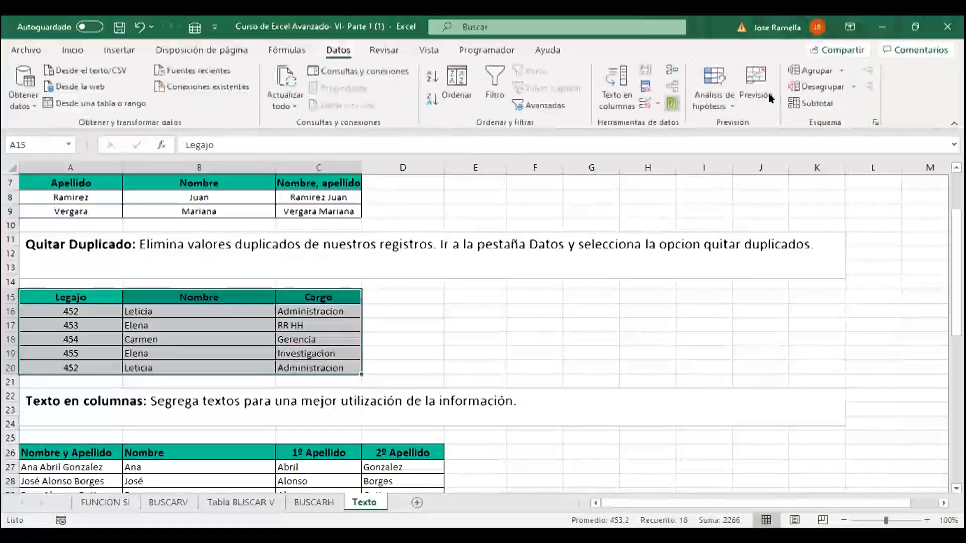
{"action": "left_click", "coordinate": [645, 88]}
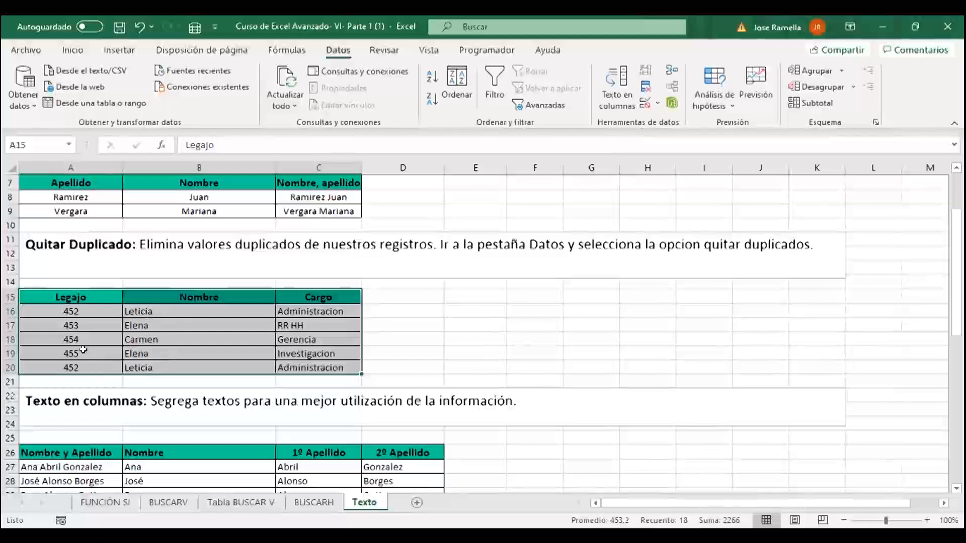
{"action": "left_click", "coordinate": [644, 87]}
{"action": "left_click", "coordinate": [845, 409]}
{"action": "left_click", "coordinate": [481, 317]}
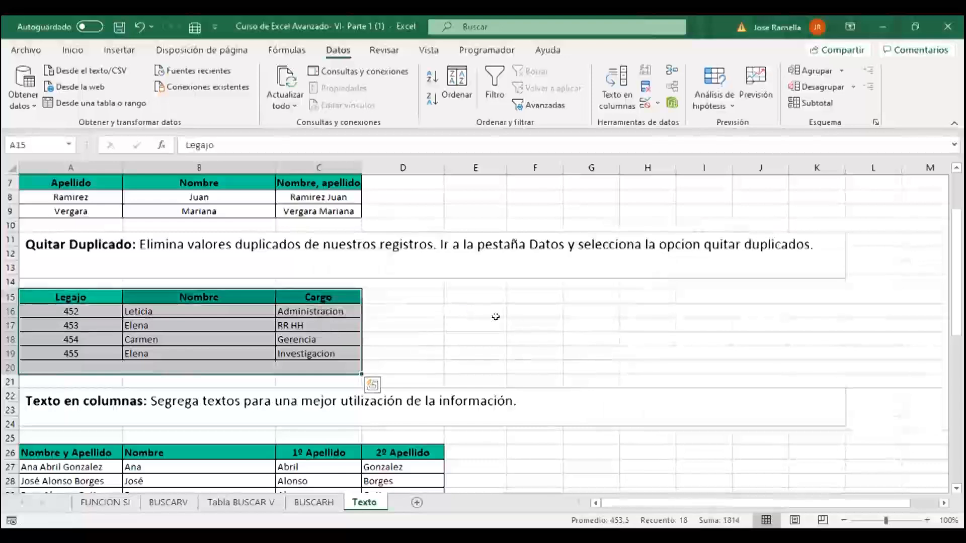
{"action": "left_click", "coordinate": [495, 324]}
- Clear the separated first names and surnames from B27:D30 in the Texto en columnas table
{"action": "scroll", "coordinate": [483, 276], "scroll_direction": "down", "scroll_amount": 2}
{"action": "scroll", "coordinate": [428, 312], "scroll_direction": "up", "scroll_amount": 1}
{"action": "scroll", "coordinate": [427, 311], "scroll_direction": "down", "scroll_amount": 2}
{"action": "left_click_drag", "start_coordinate": [198, 335], "coordinate": [381, 365]}
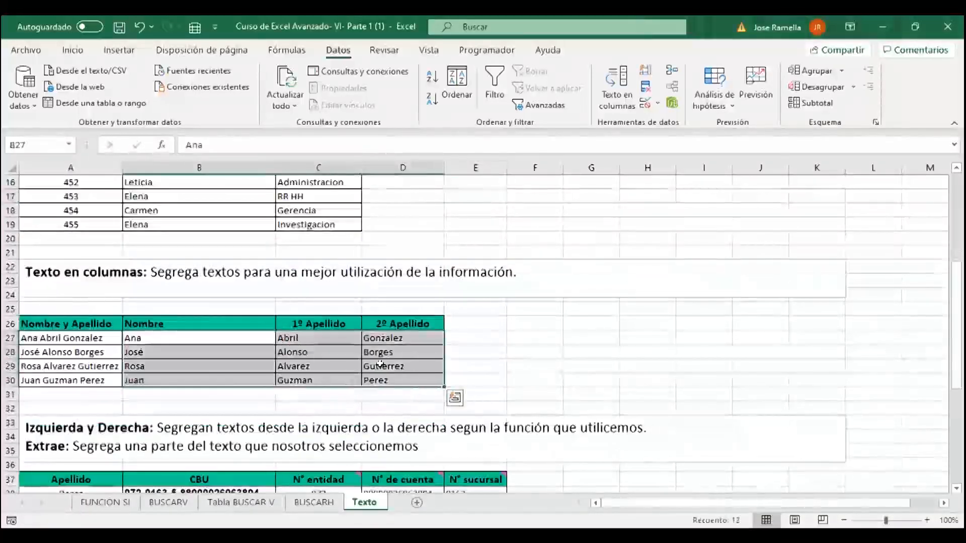
{"action": "key", "text": "Delete"}
{"action": "left_click", "coordinate": [198, 350]}
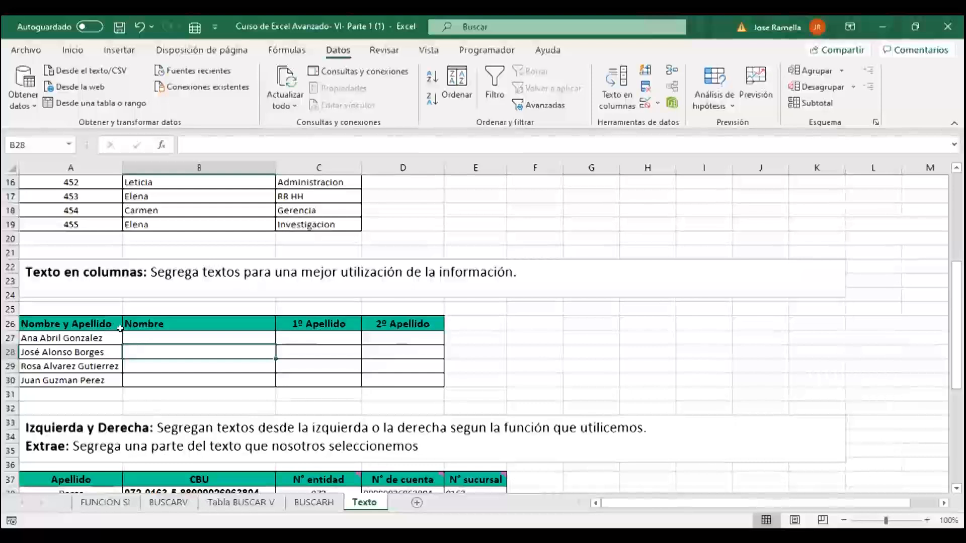
- Start Text to Columns on the full name in A27, using Delimitados with Espacio as the only separator
{"action": "scroll", "coordinate": [105, 352], "scroll_direction": "up", "scroll_amount": 2}
{"action": "scroll", "coordinate": [107, 393], "scroll_direction": "down", "scroll_amount": 1}
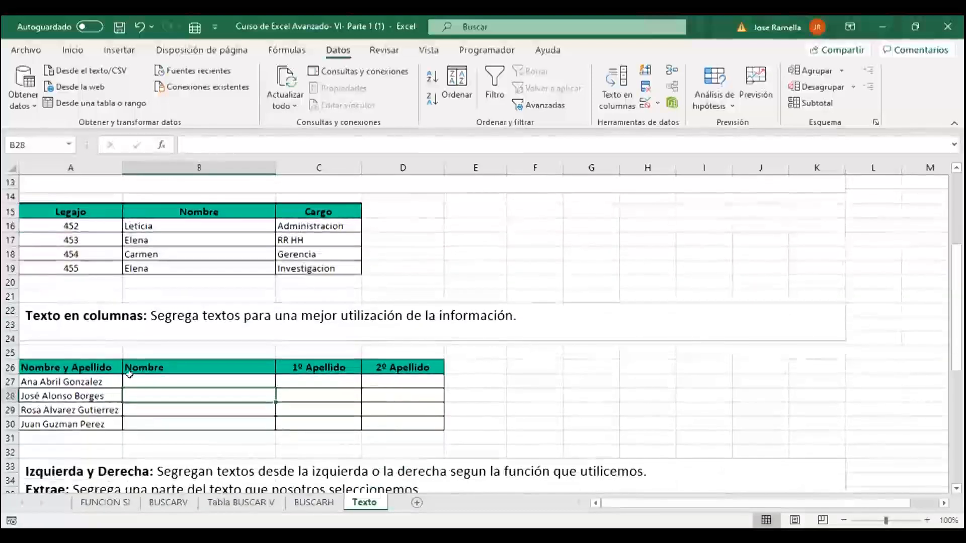
{"action": "left_click", "coordinate": [89, 377]}
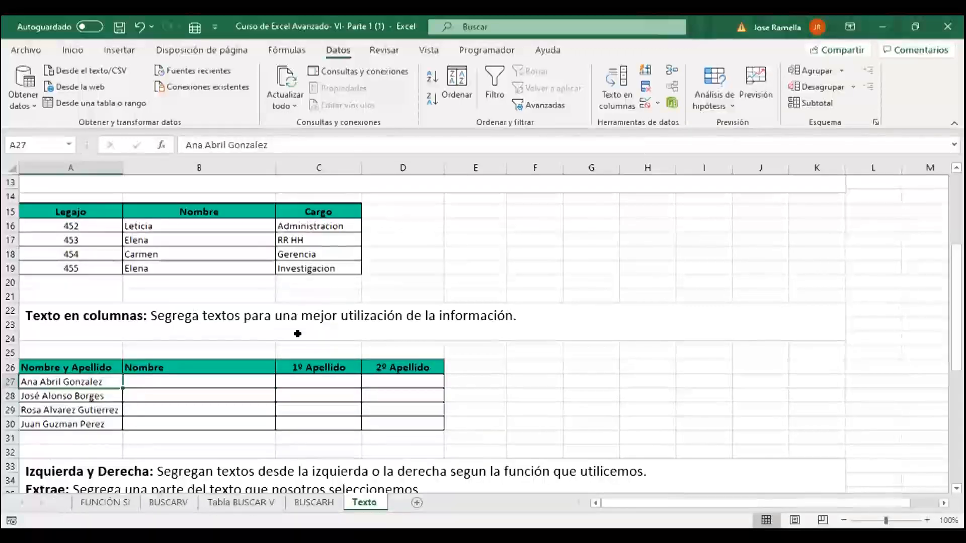
{"action": "left_click", "coordinate": [617, 90]}
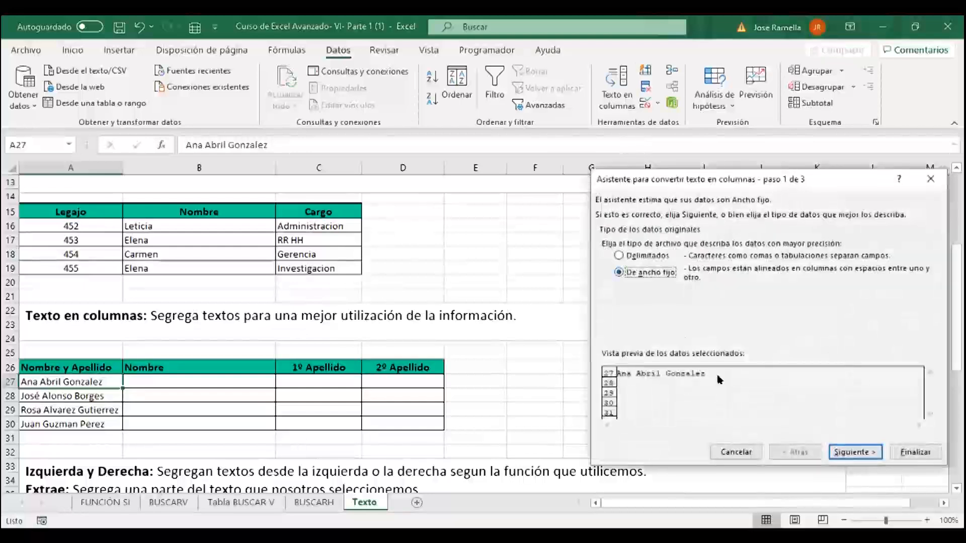
{"action": "left_click", "coordinate": [635, 256]}
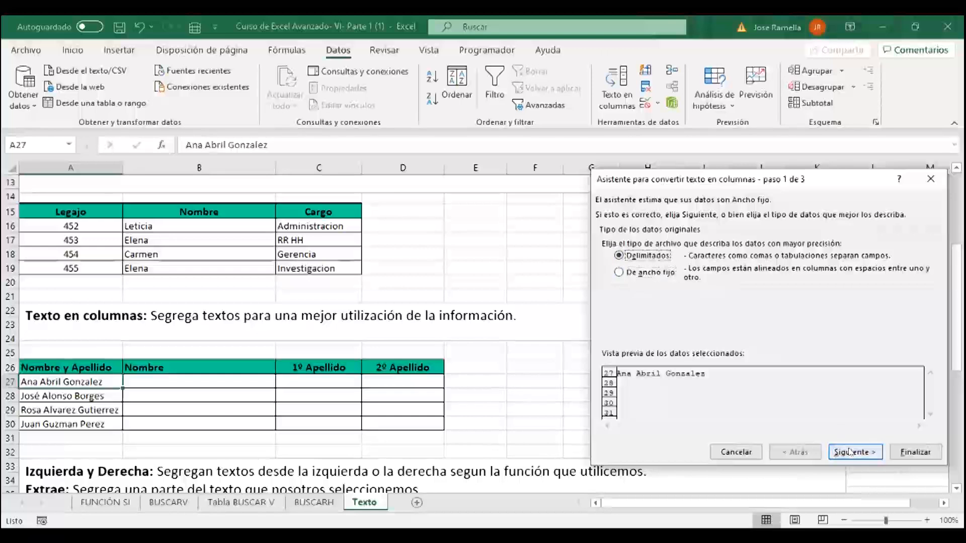
{"action": "left_click", "coordinate": [854, 452]}
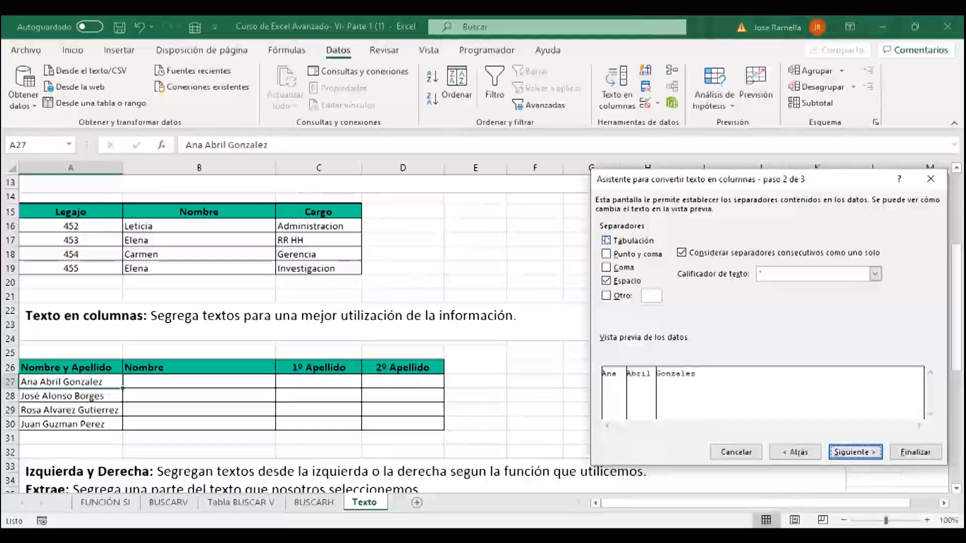
{"action": "left_click", "coordinate": [606, 241]}
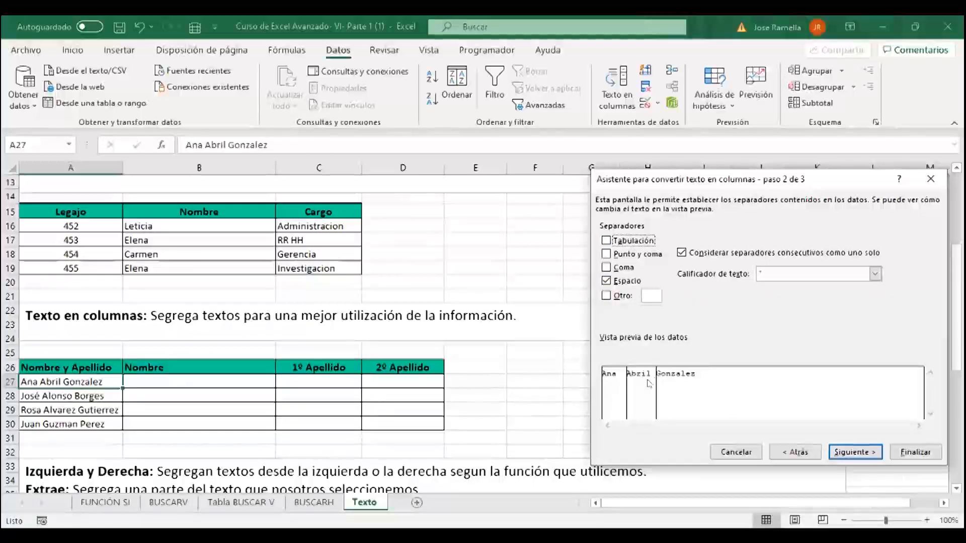
{"action": "left_click", "coordinate": [862, 452]}
- Set the split text's destination to $B$27:$D$27 and finish the conversion, replacing the existing data
{"action": "double_click", "coordinate": [662, 296]}
{"action": "key", "text": "BackSpace"}
{"action": "left_click", "coordinate": [212, 381]}
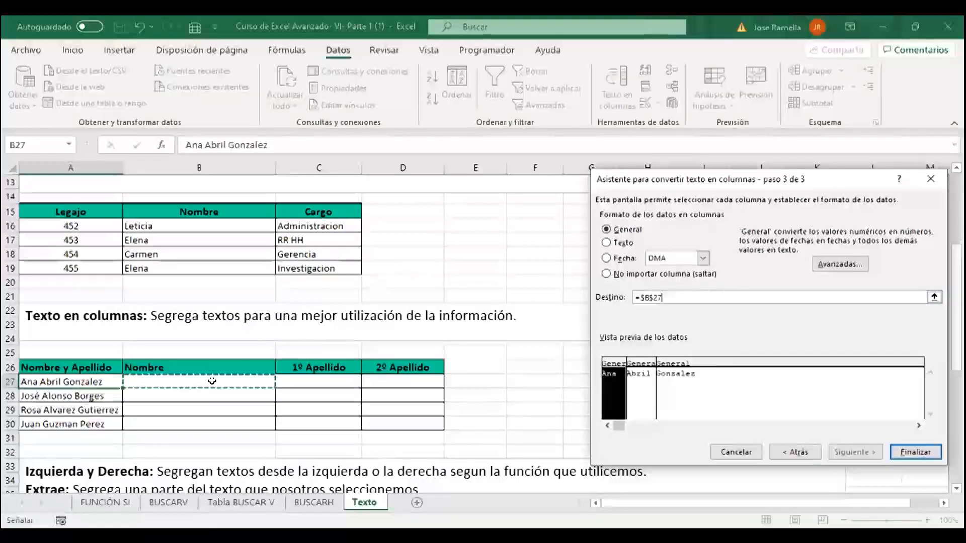
{"action": "left_click_drag", "start_coordinate": [212, 382], "coordinate": [402, 381]}
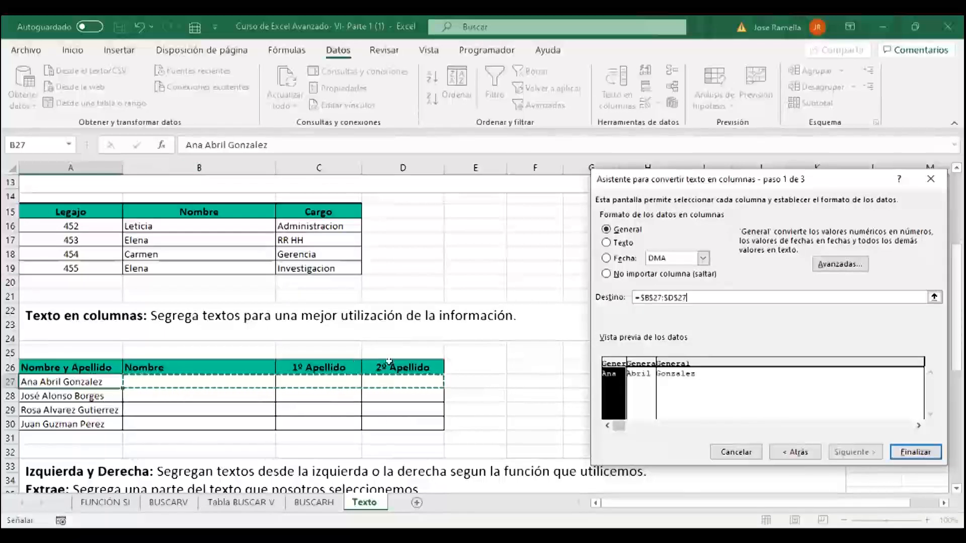
{"action": "left_click", "coordinate": [910, 452]}
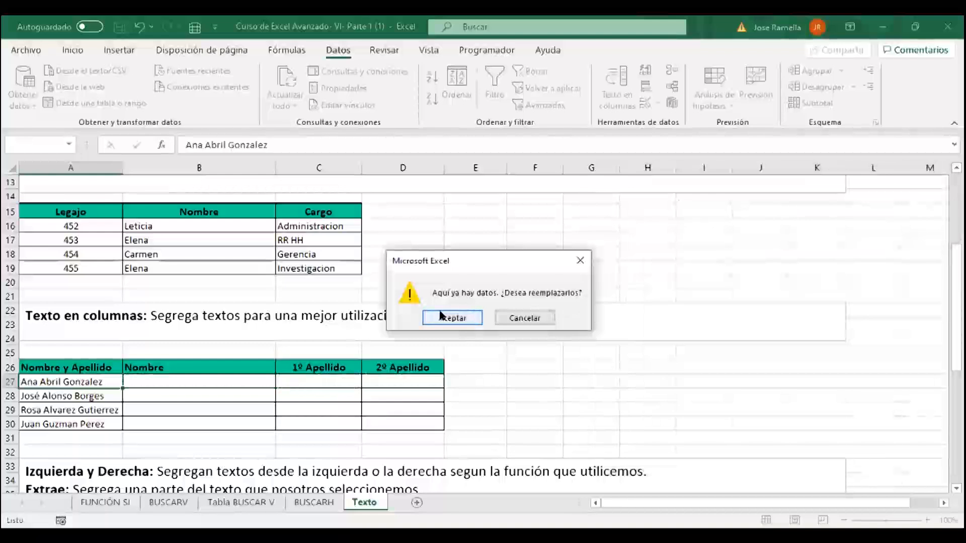
{"action": "left_click", "coordinate": [436, 321]}
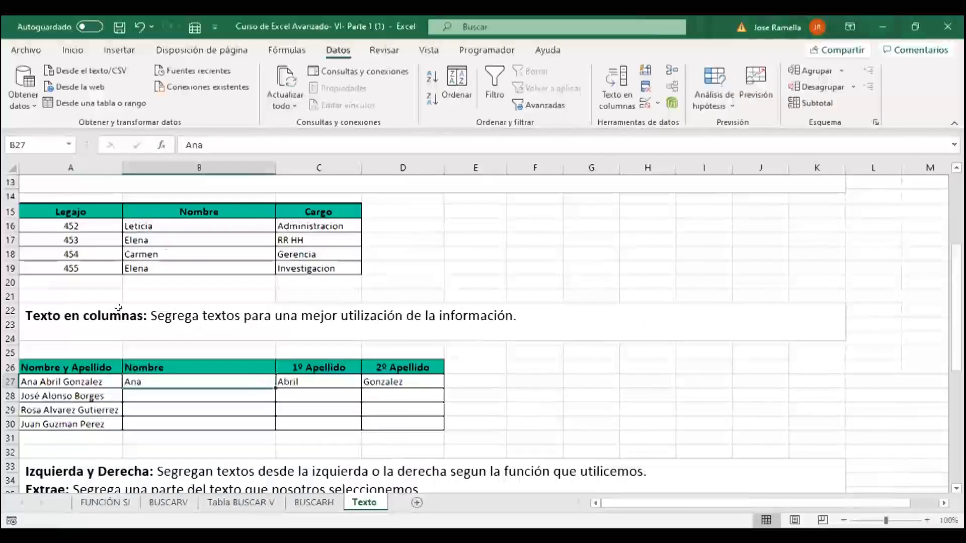
- Examine the Izquierda, Derecha and Extrae exercise, including its CBU table and the diagram of the CBU's parts
{"action": "scroll", "coordinate": [225, 278], "scroll_direction": "down", "scroll_amount": 2}
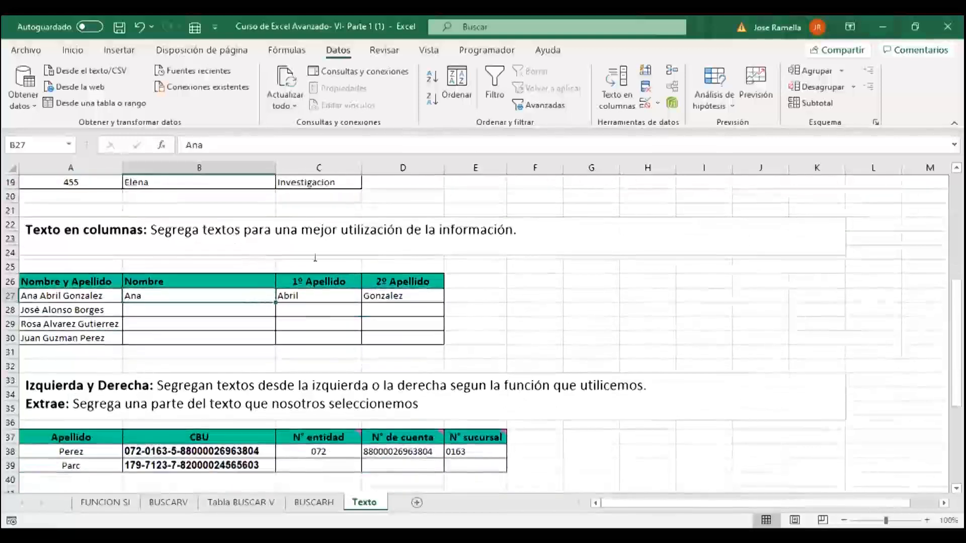
{"action": "scroll", "coordinate": [357, 313], "scroll_direction": "down", "scroll_amount": 2}
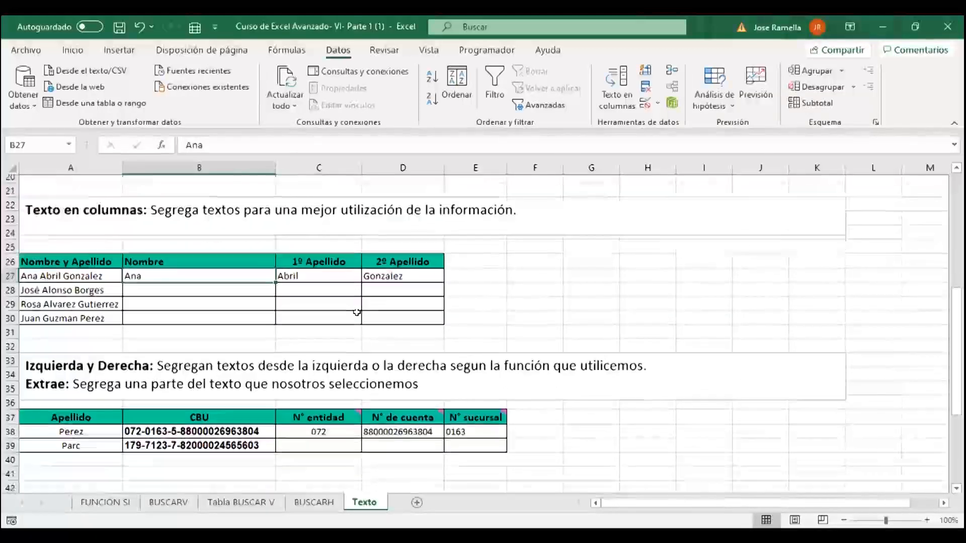
{"action": "scroll", "coordinate": [359, 324], "scroll_direction": "up", "scroll_amount": 2}
{"action": "scroll", "coordinate": [358, 324], "scroll_direction": "down", "scroll_amount": 3}
{"action": "scroll", "coordinate": [362, 320], "scroll_direction": "up", "scroll_amount": 2}
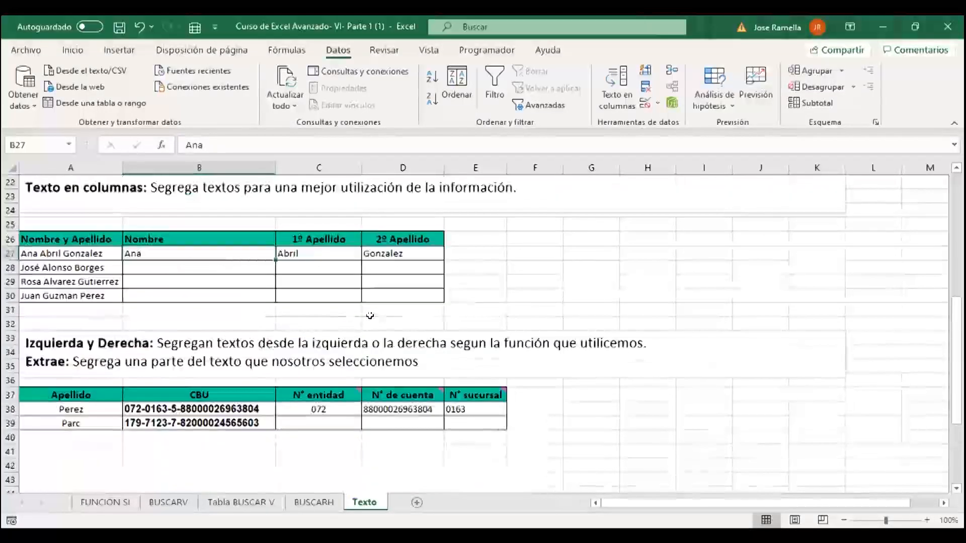
{"action": "scroll", "coordinate": [347, 306], "scroll_direction": "down", "scroll_amount": 1}
{"action": "scroll", "coordinate": [312, 317], "scroll_direction": "down", "scroll_amount": 1}
{"action": "scroll", "coordinate": [281, 324], "scroll_direction": "up", "scroll_amount": 1}
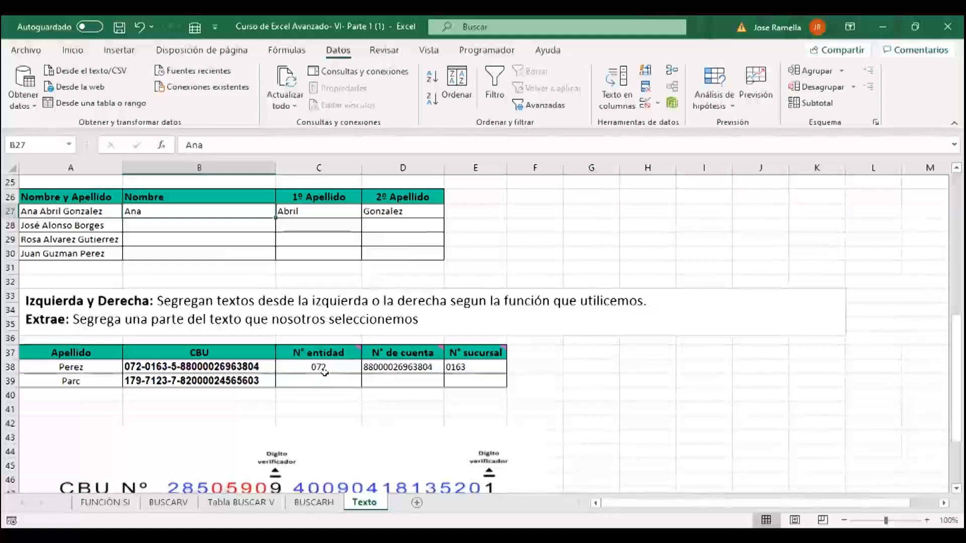
{"action": "scroll", "coordinate": [279, 211], "scroll_direction": "down", "scroll_amount": 1}
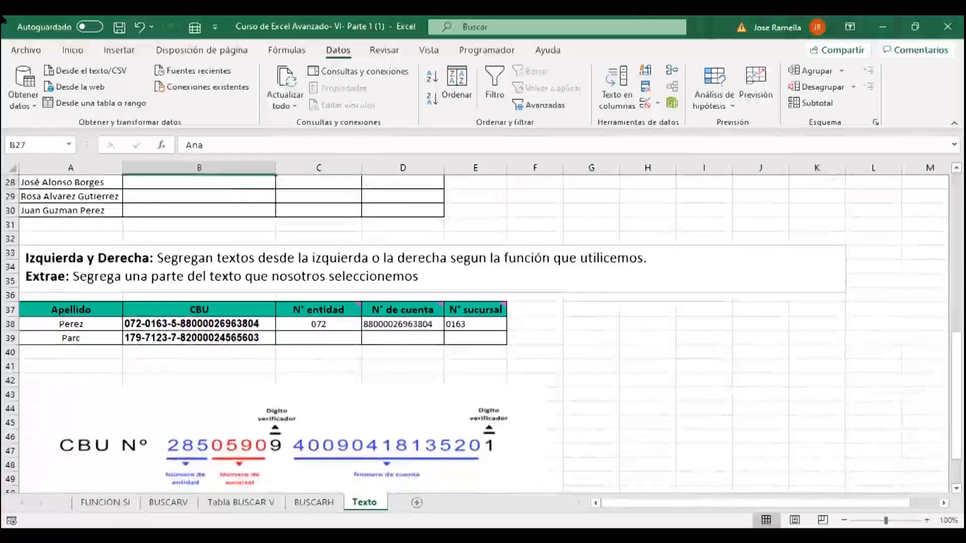
- Extract the N° entidad of the second CBU into C39 with =IZQUIERDA(B39;3)
{"action": "left_click", "coordinate": [320, 338]}
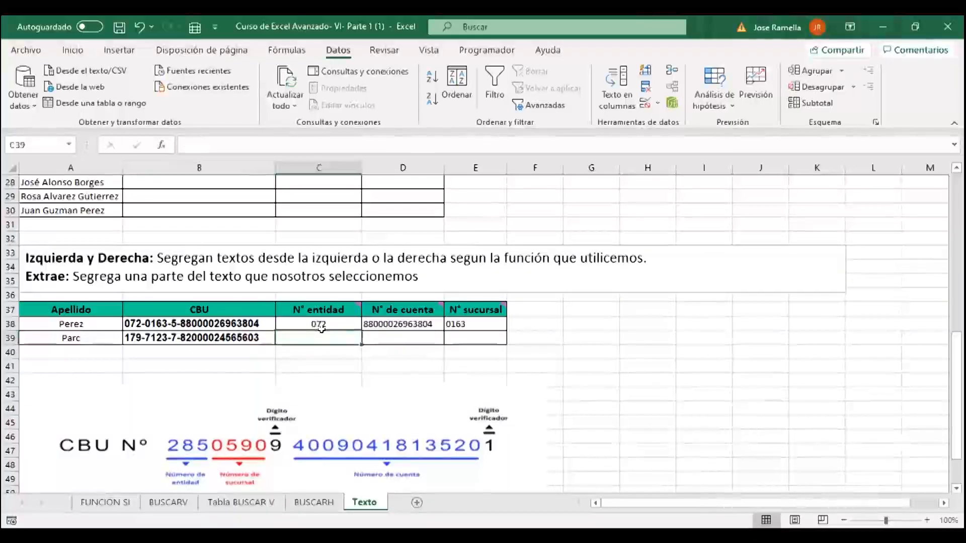
{"action": "type", "text": "="}
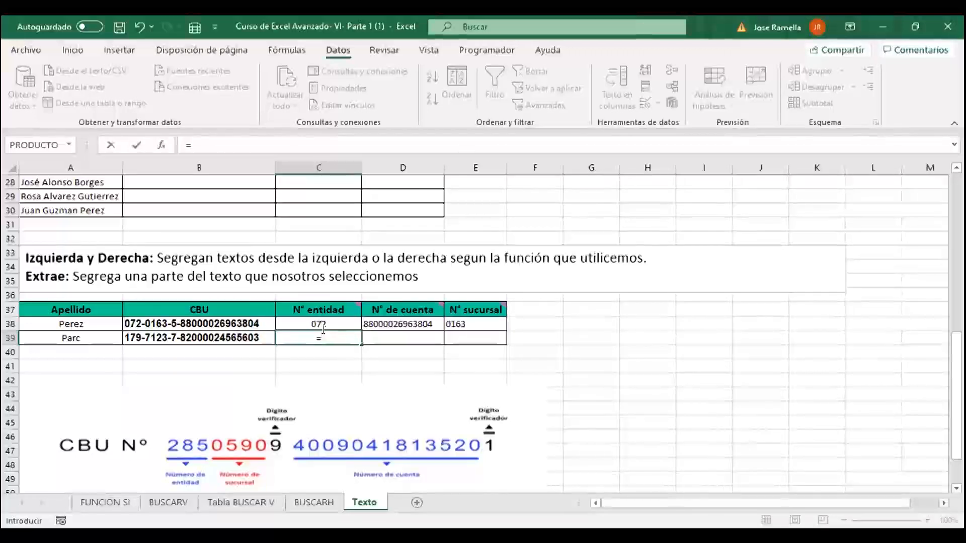
{"action": "type", "text": "iz"}
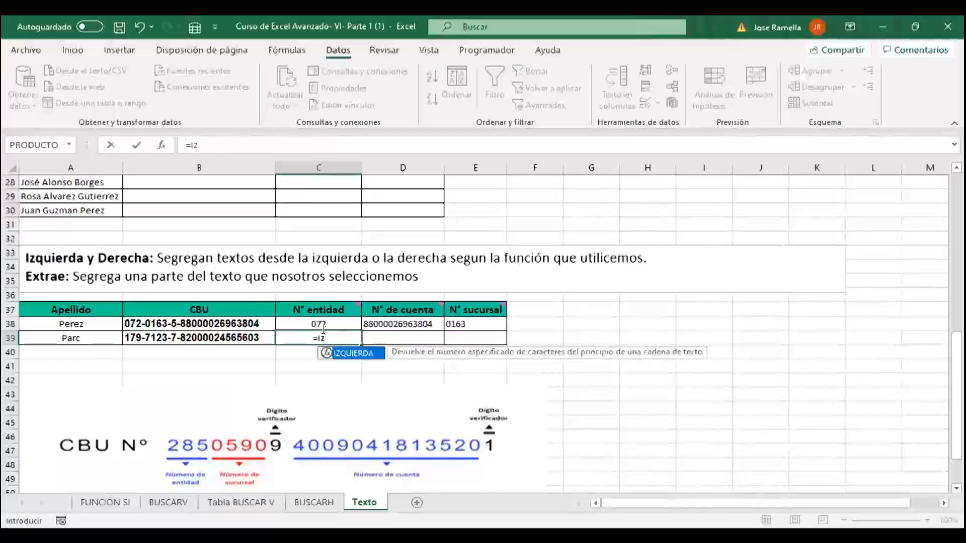
{"action": "type", "text": "q"}
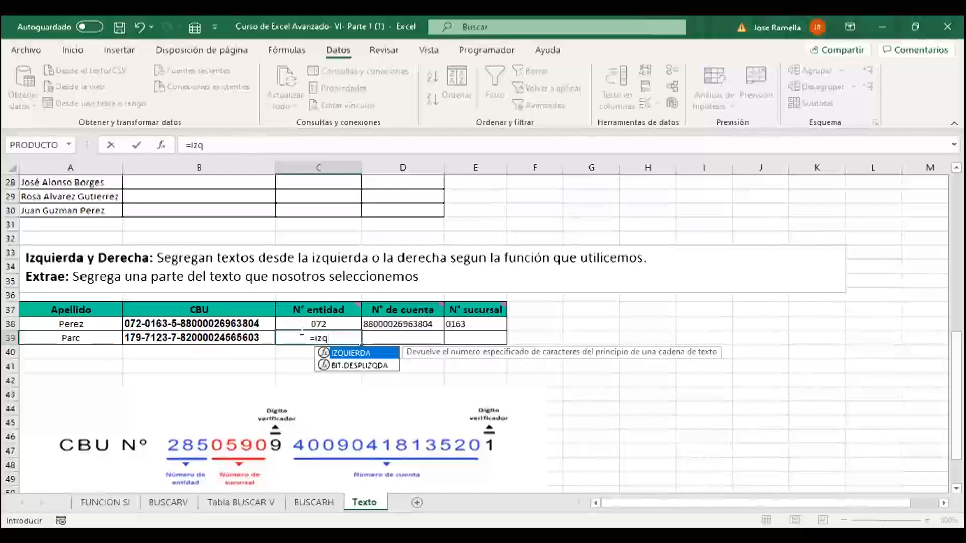
{"action": "key", "text": "Tab"}
{"action": "left_click", "coordinate": [189, 335]}
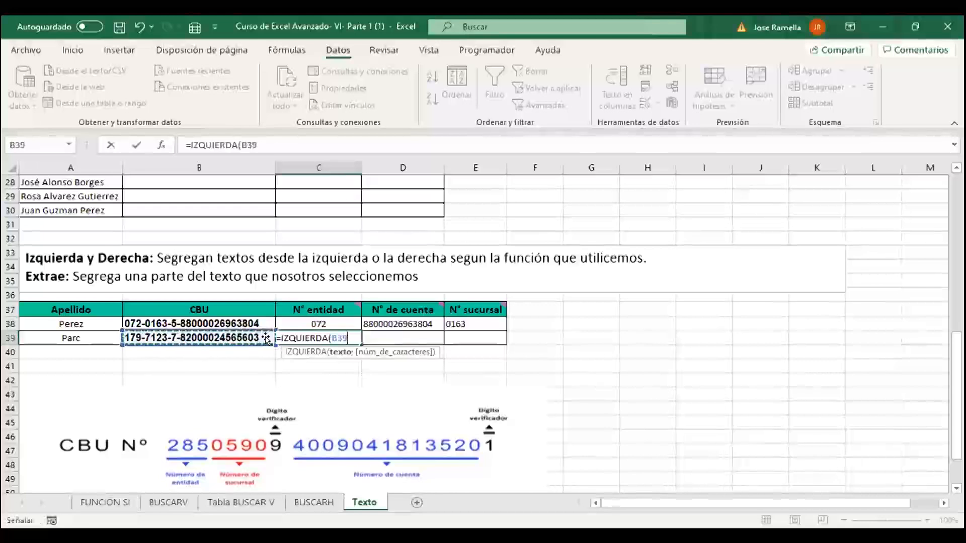
{"action": "type", "text": ";"}
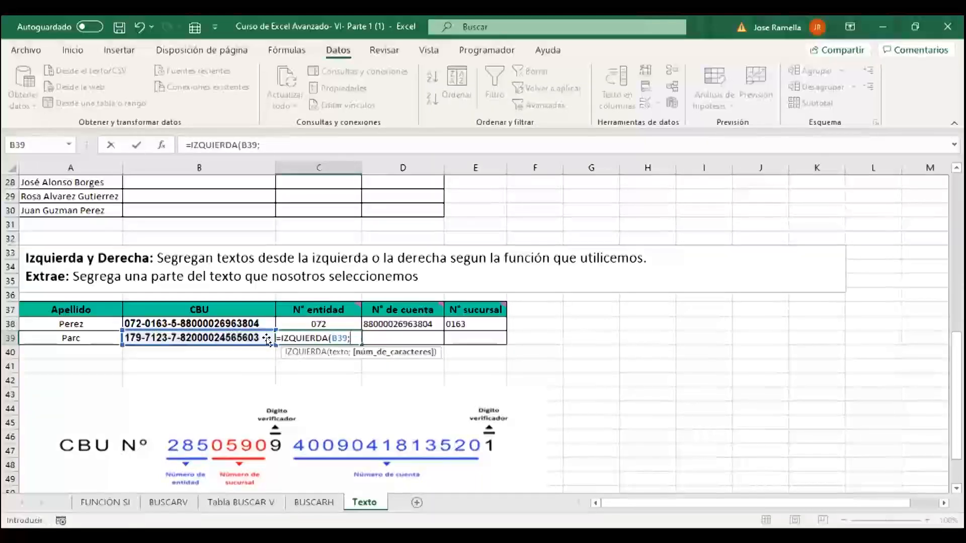
{"action": "type", "text": "3)"}
{"action": "key", "text": "Return"}
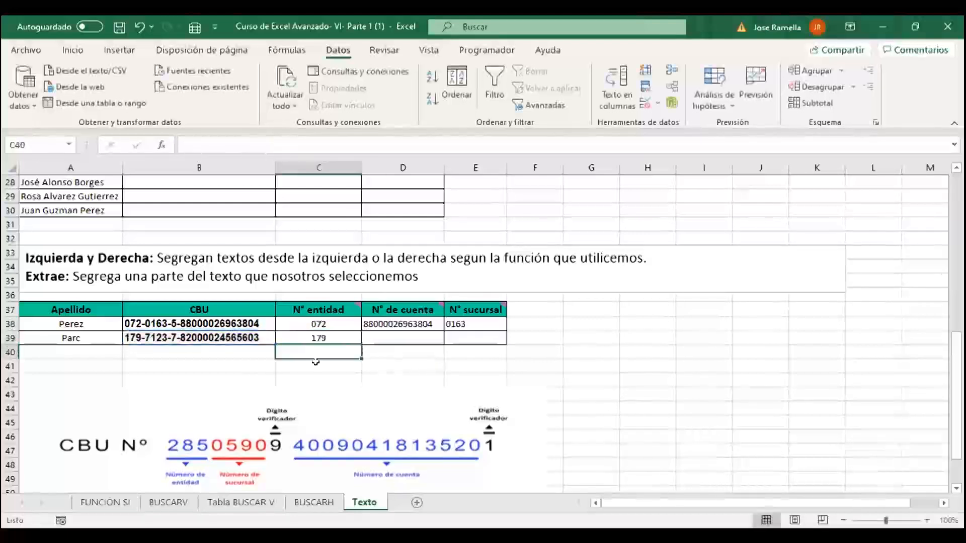
- Extract the N° de cuenta of the second CBU into D39 with =DERECHA(B39;14)
{"action": "left_click", "coordinate": [393, 336]}
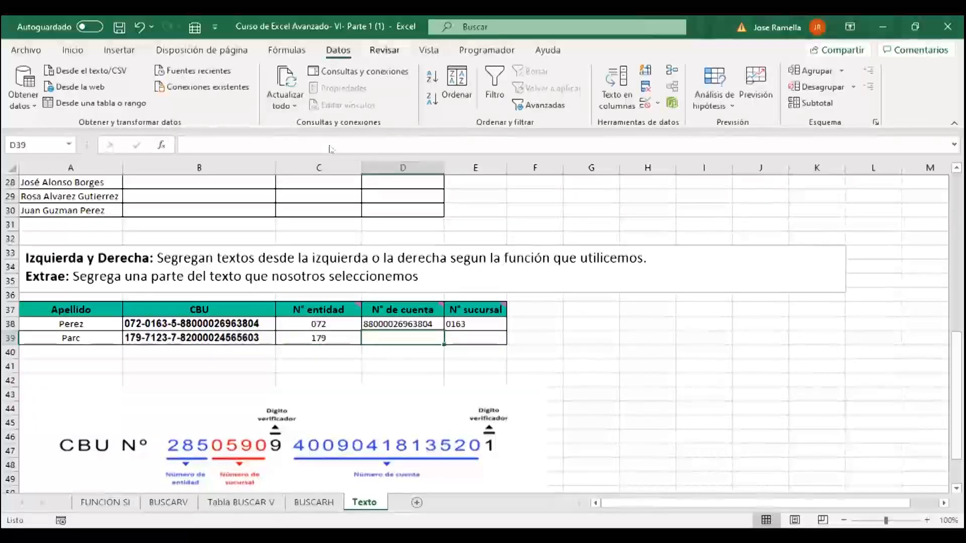
{"action": "mouse_move", "coordinate": [436, 304]}
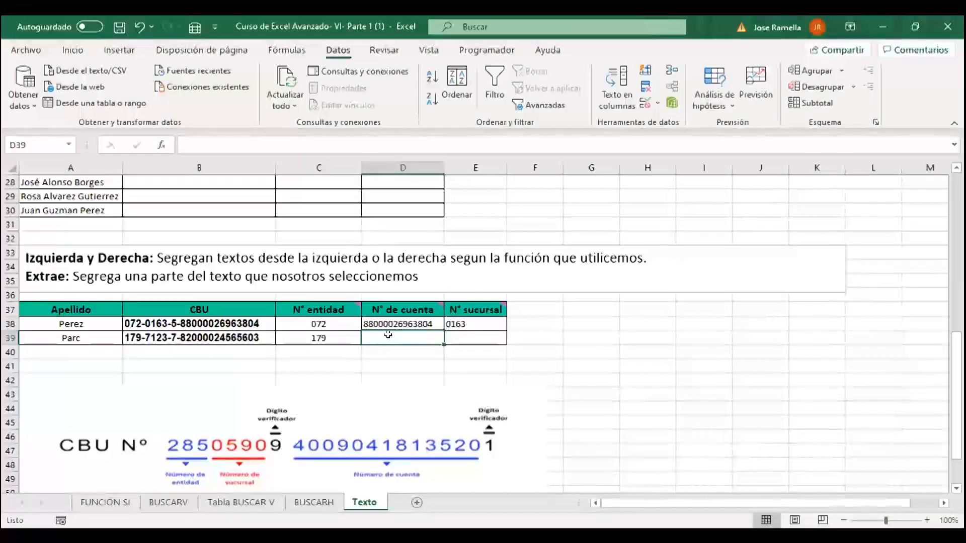
{"action": "type", "text": "="}
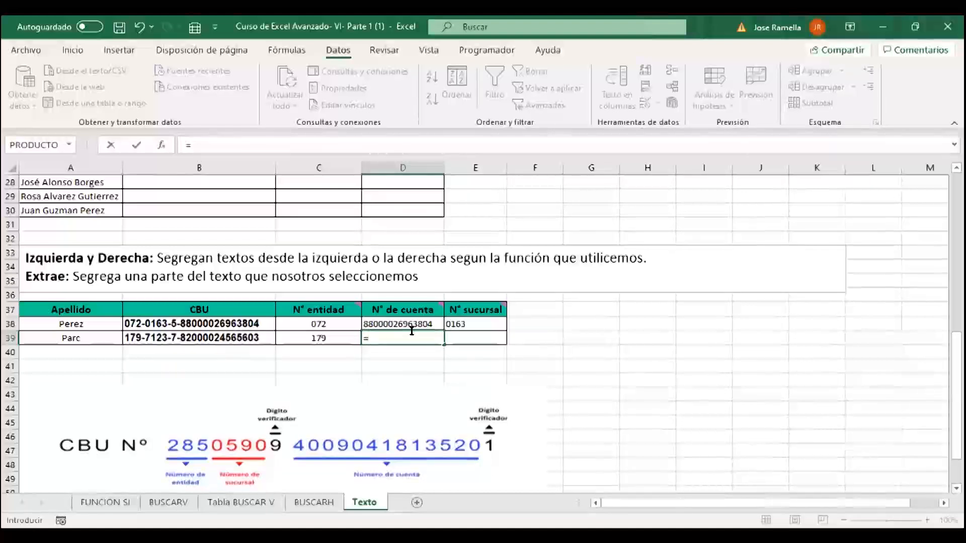
{"action": "type", "text": "dere"}
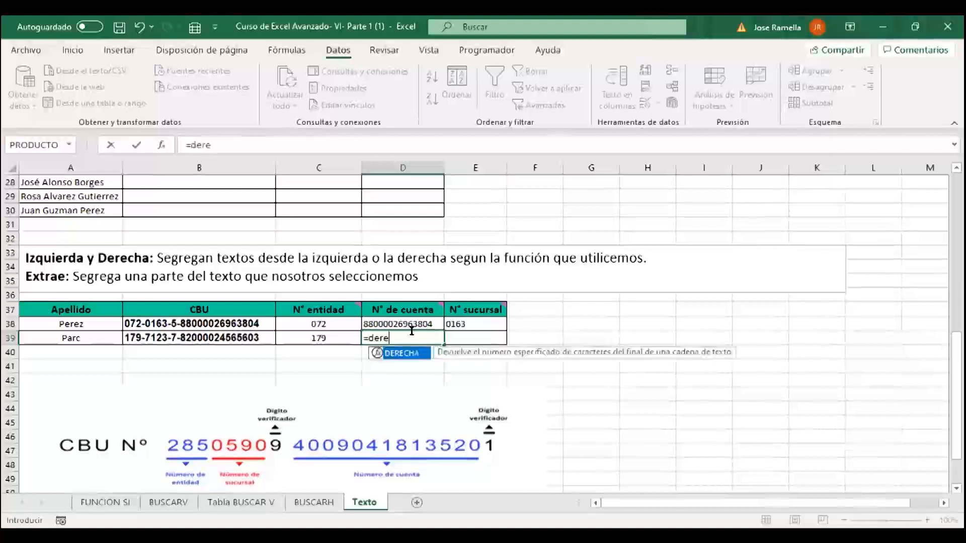
{"action": "key", "text": "Tab"}
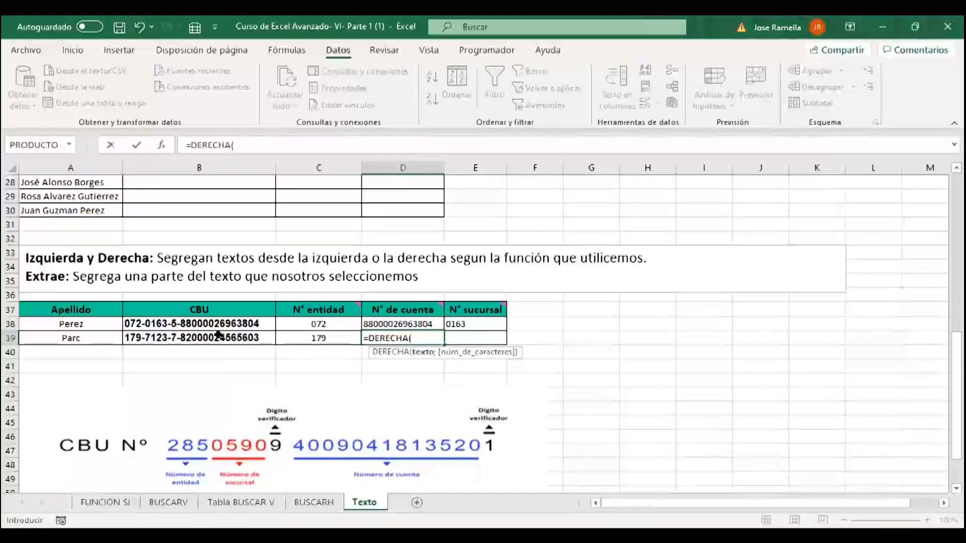
{"action": "left_click", "coordinate": [219, 333]}
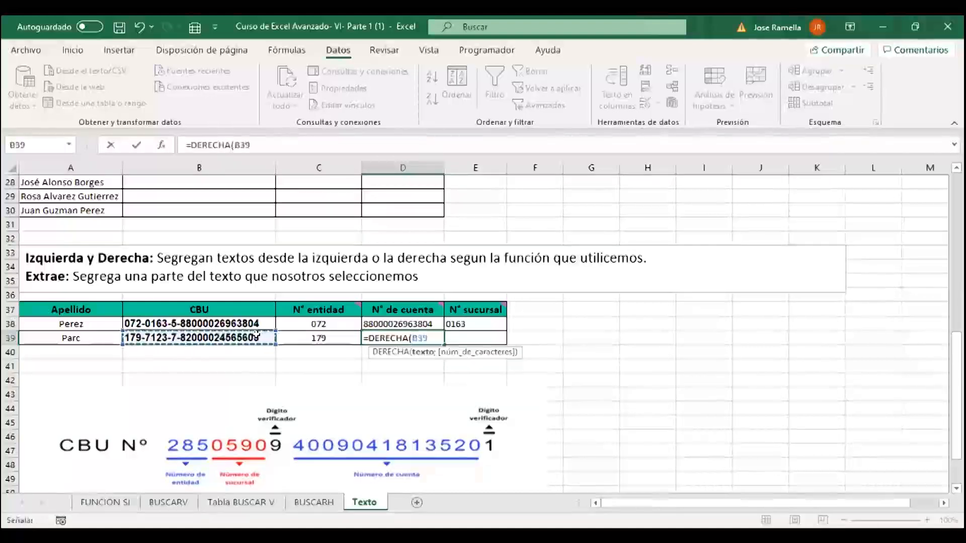
{"action": "type", "text": ";14)"}
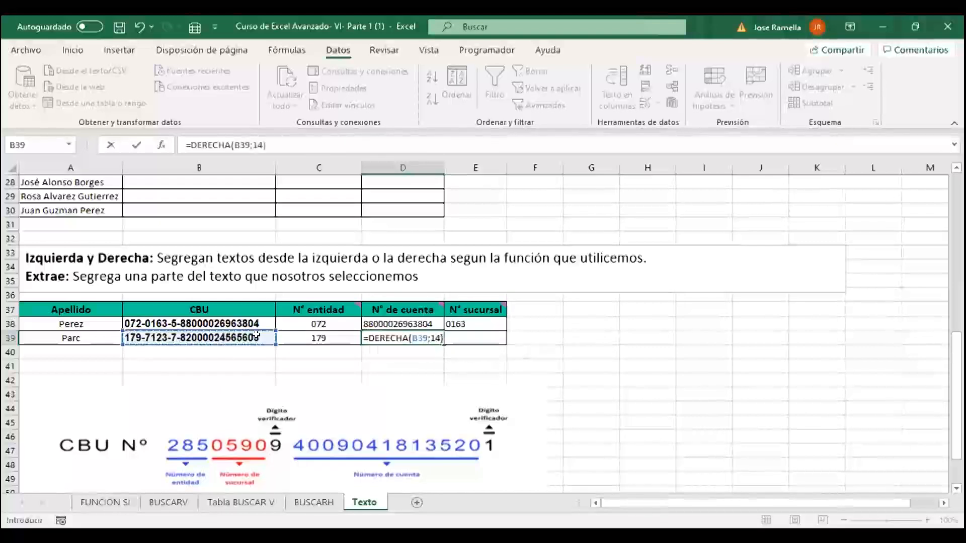
{"action": "key", "text": "Return"}
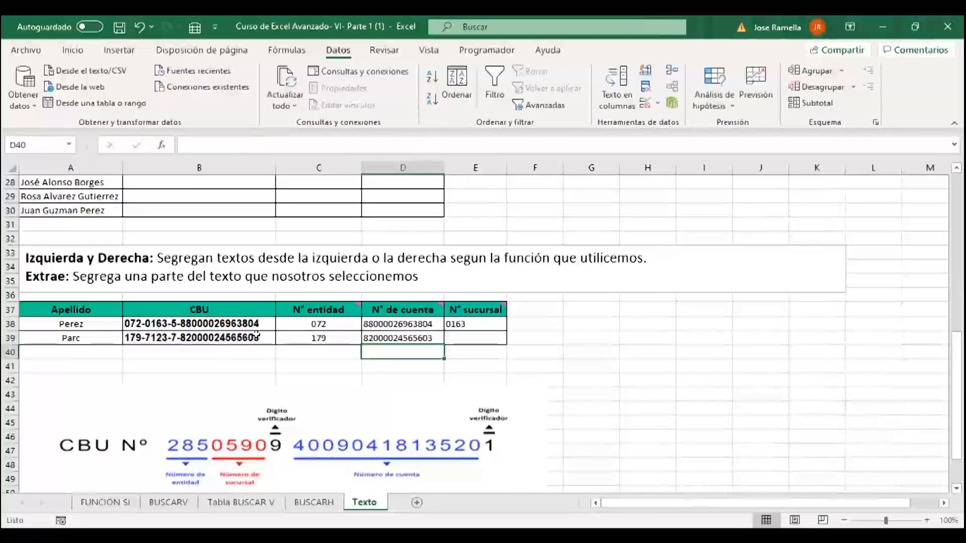
- Check the example formula in E38 and enter =EXTRAE(B39;4;4) in E39 for the second CBU's N° sucursal
{"action": "left_click", "coordinate": [467, 335]}
{"action": "left_click", "coordinate": [460, 323]}
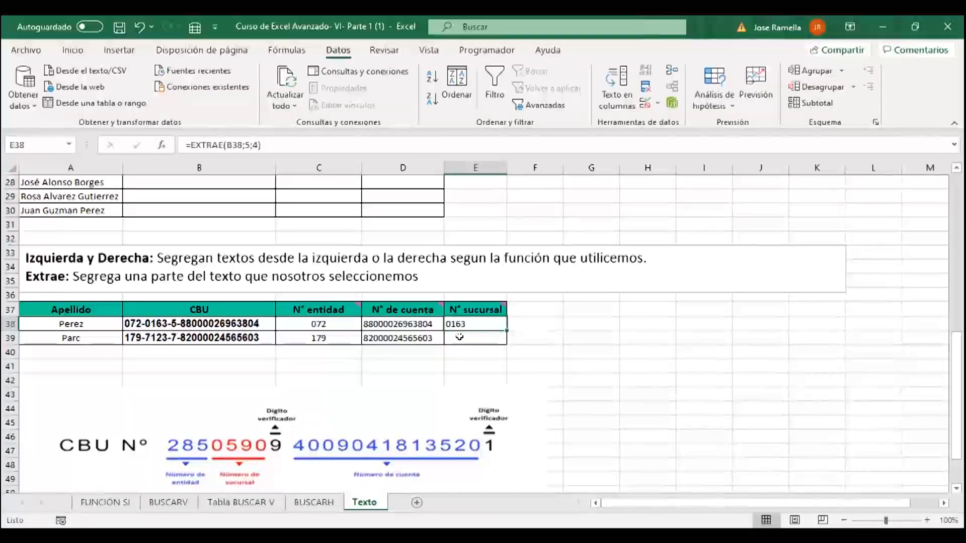
{"action": "left_click", "coordinate": [459, 336]}
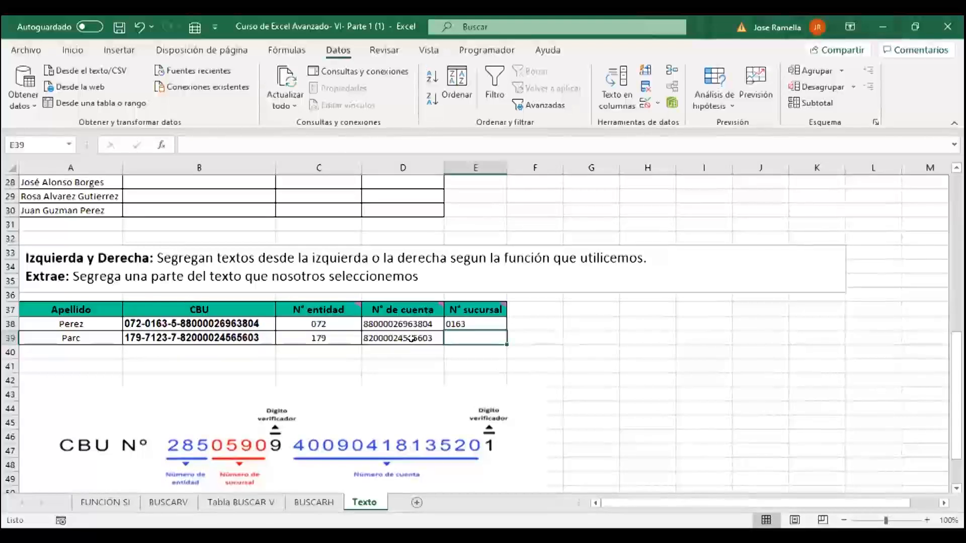
{"action": "type", "text": "="}
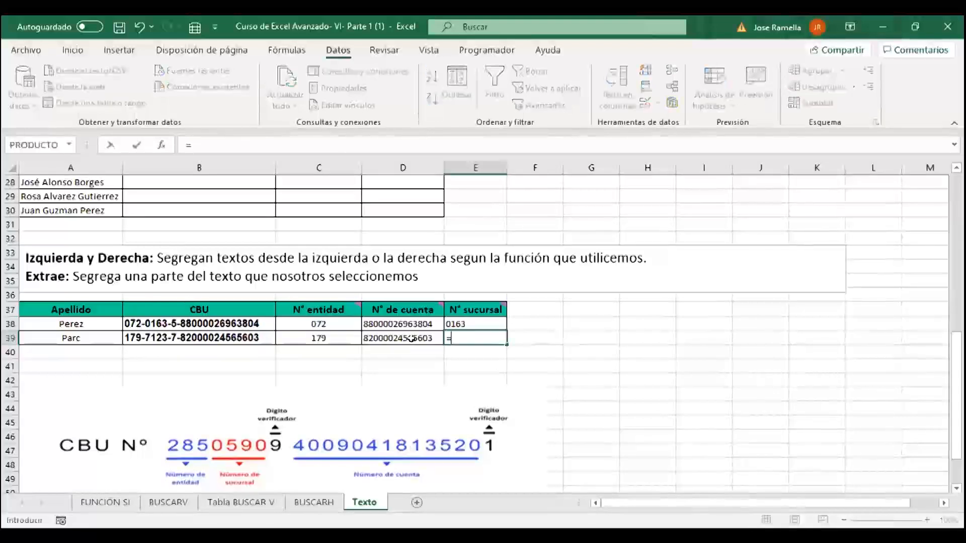
{"action": "type", "text": "ext"}
{"action": "key", "text": "Tab"}
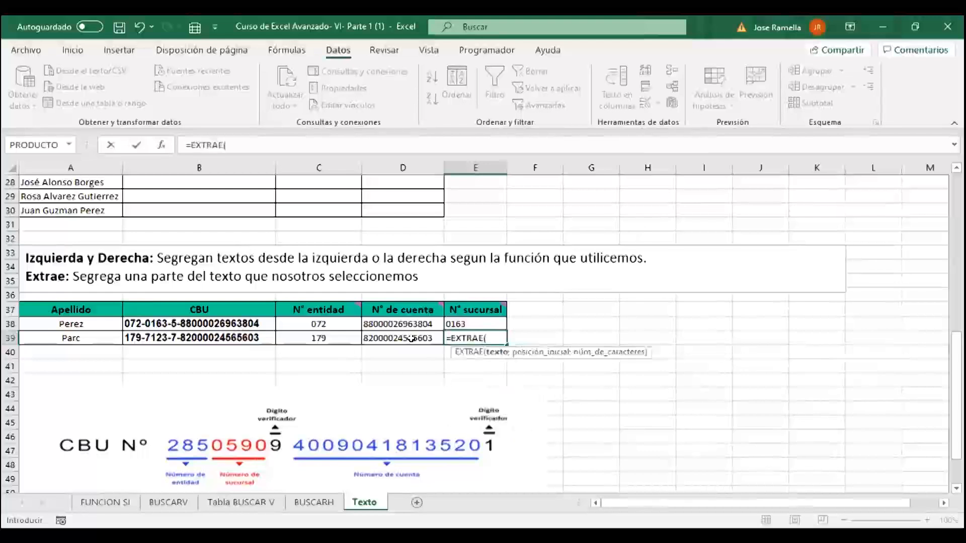
{"action": "left_click", "coordinate": [199, 336]}
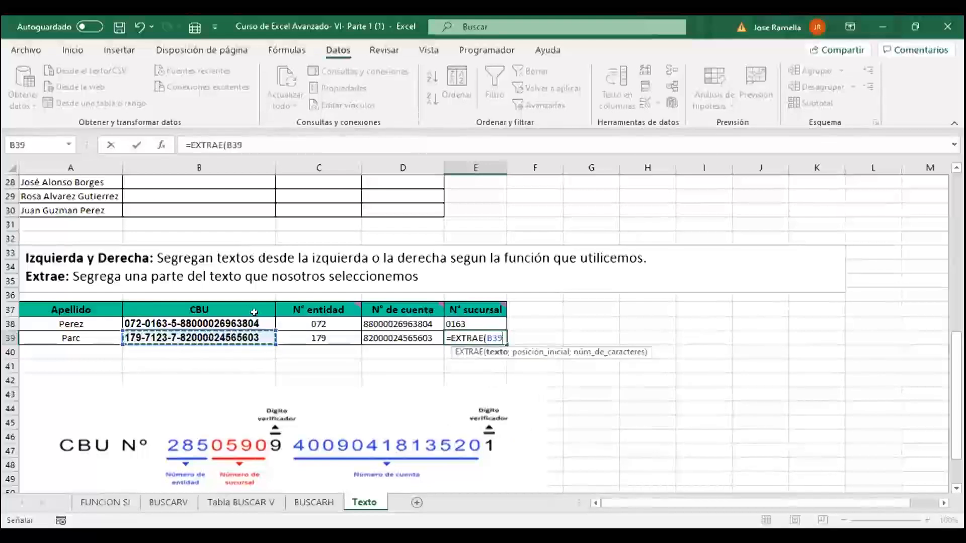
{"action": "type", "text": ";"}
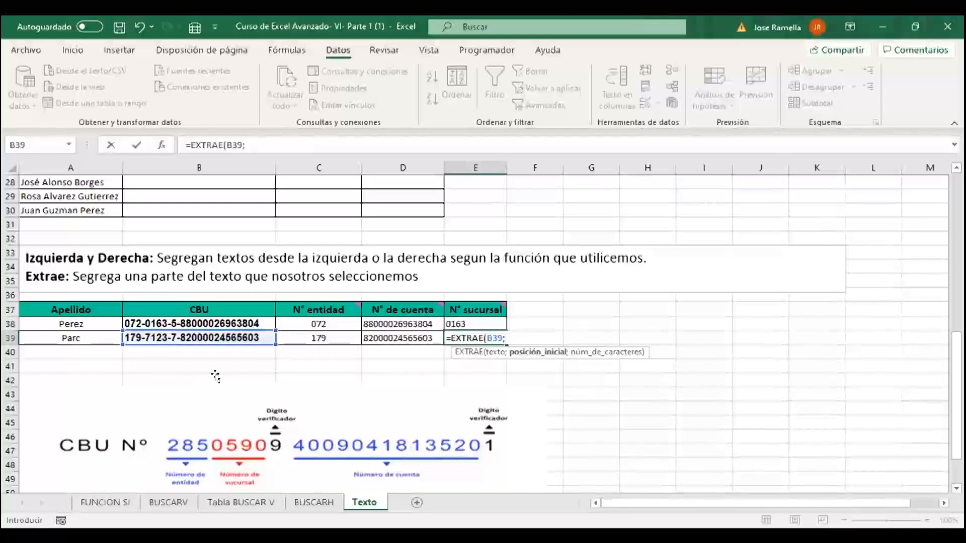
{"action": "type", "text": "4;"}
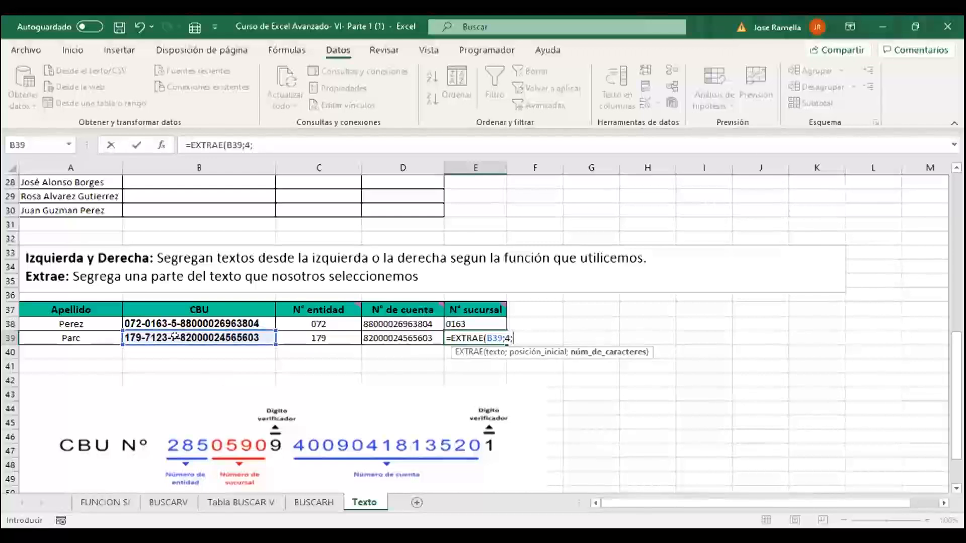
{"action": "type", "text": "4"}
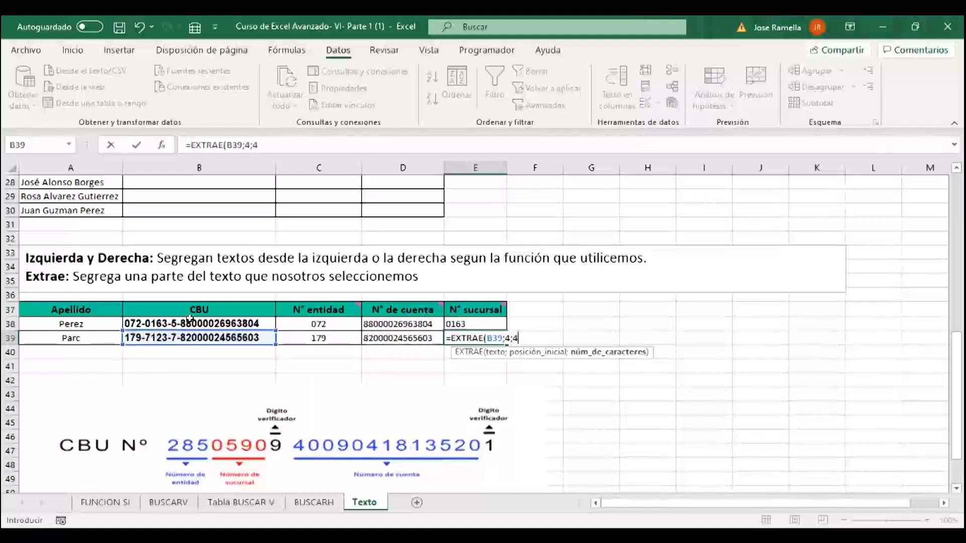
{"action": "key", "text": "Left"}
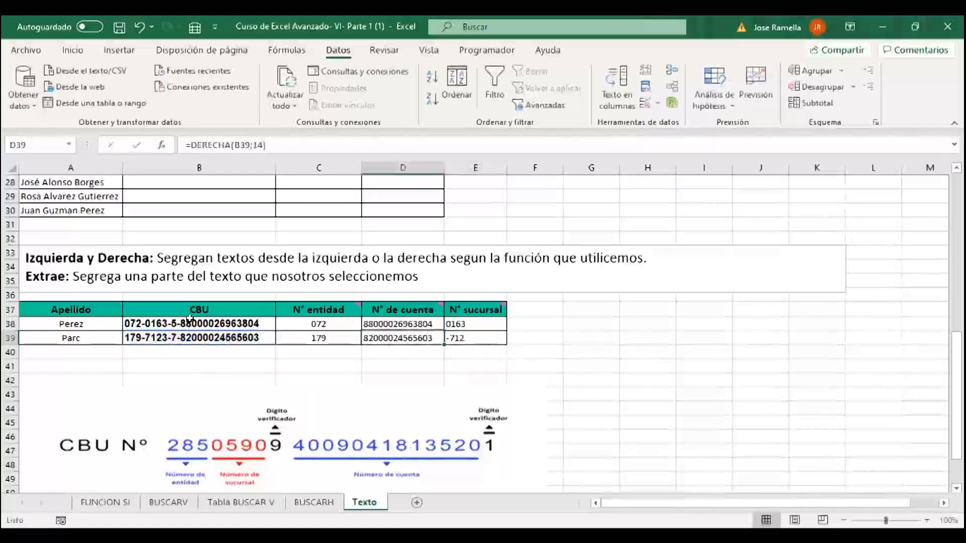
- Change the starting position in E39's EXTRAE formula to 5, giving =EXTRAE(B39;5;4)
{"action": "left_click", "coordinate": [455, 338]}
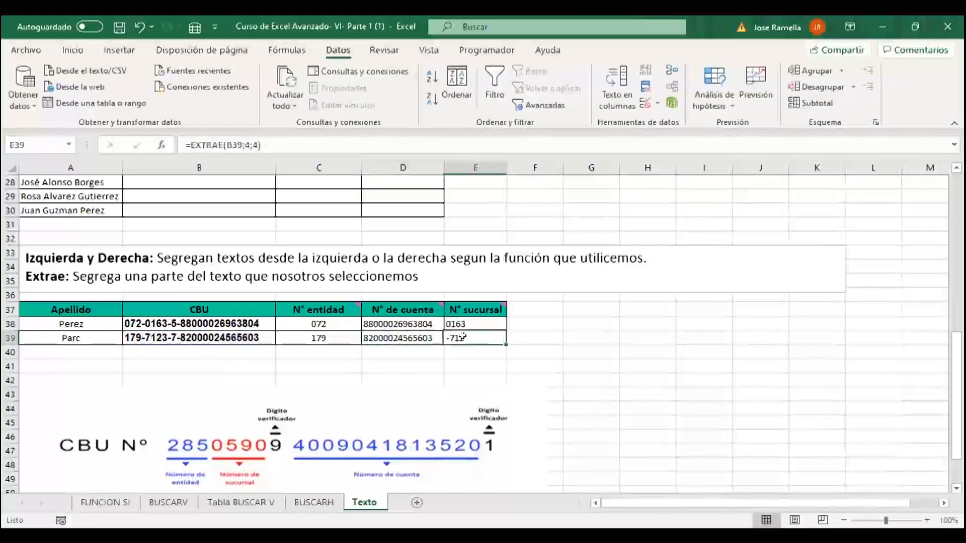
{"action": "double_click", "coordinate": [247, 145]}
{"action": "type", "text": "5"}
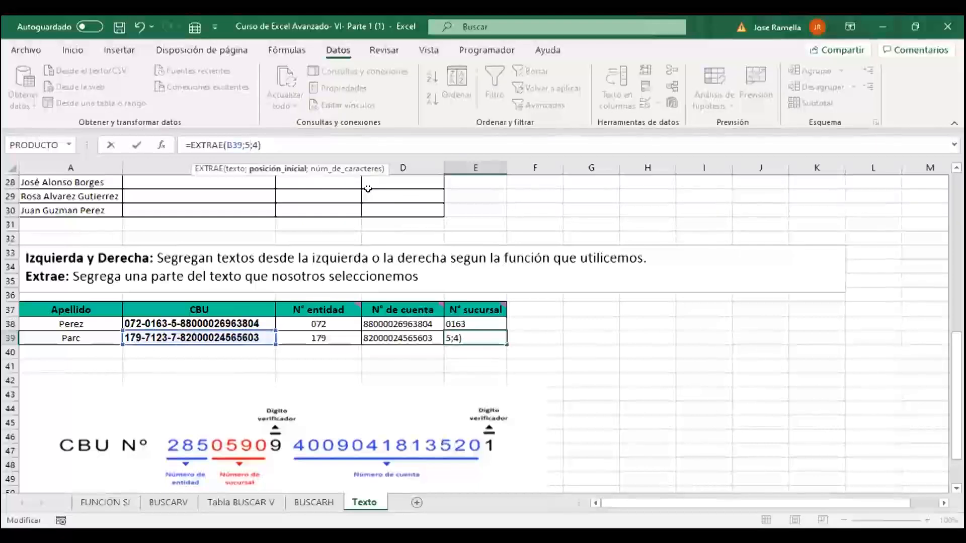
{"action": "key", "text": "Return"}
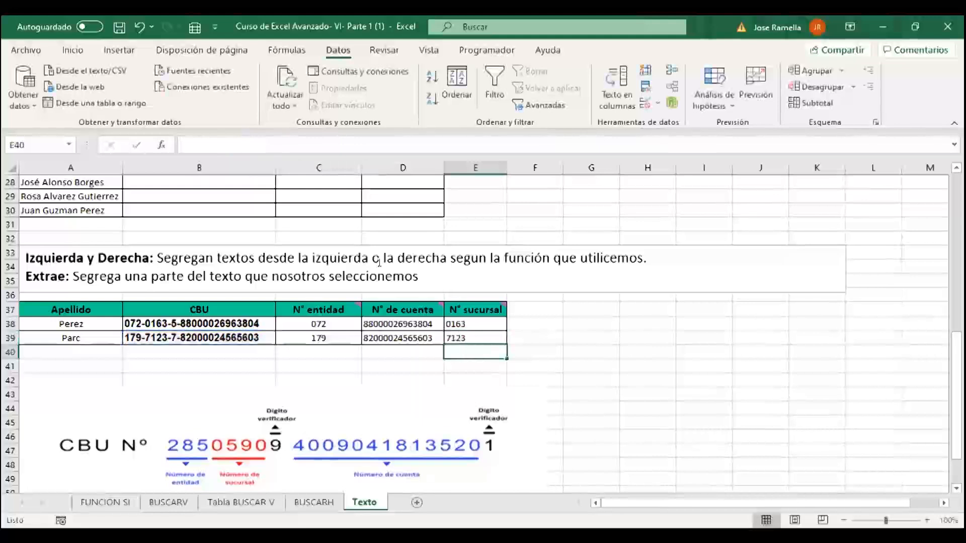
{"action": "scroll", "coordinate": [524, 349], "scroll_direction": "down", "scroll_amount": 1}
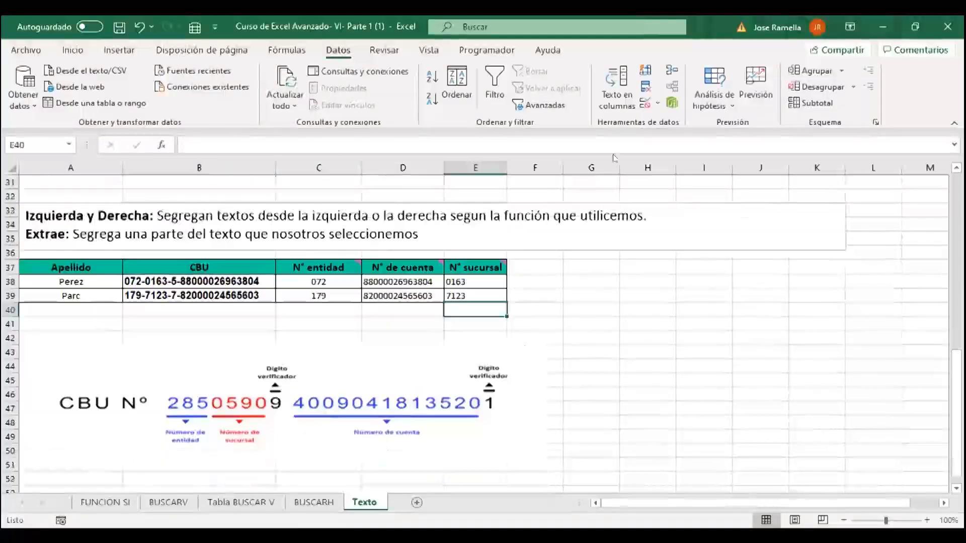
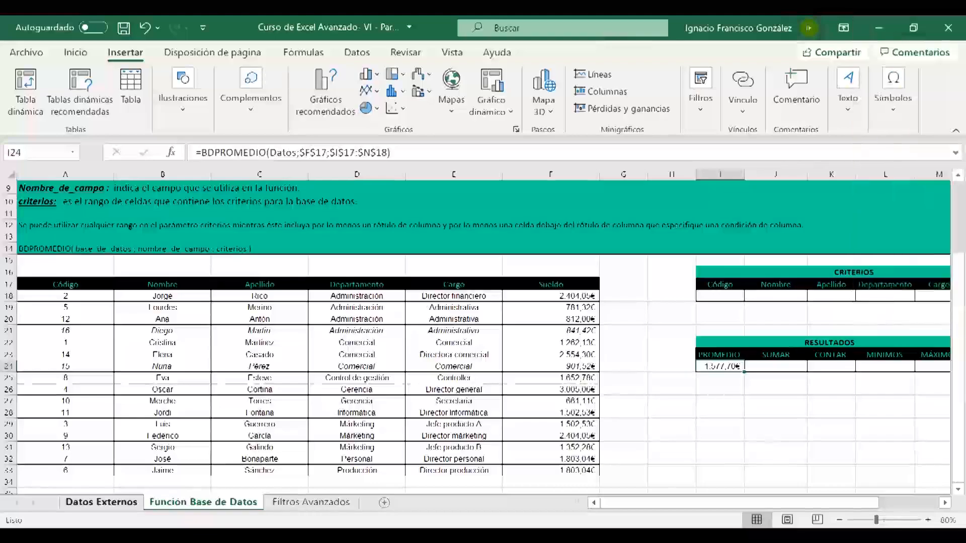
- Open the Datos Externos sheet in the workbook containing Función Base de Datos and Filtros Avanzados
{"action": "left_click", "coordinate": [128, 496]}
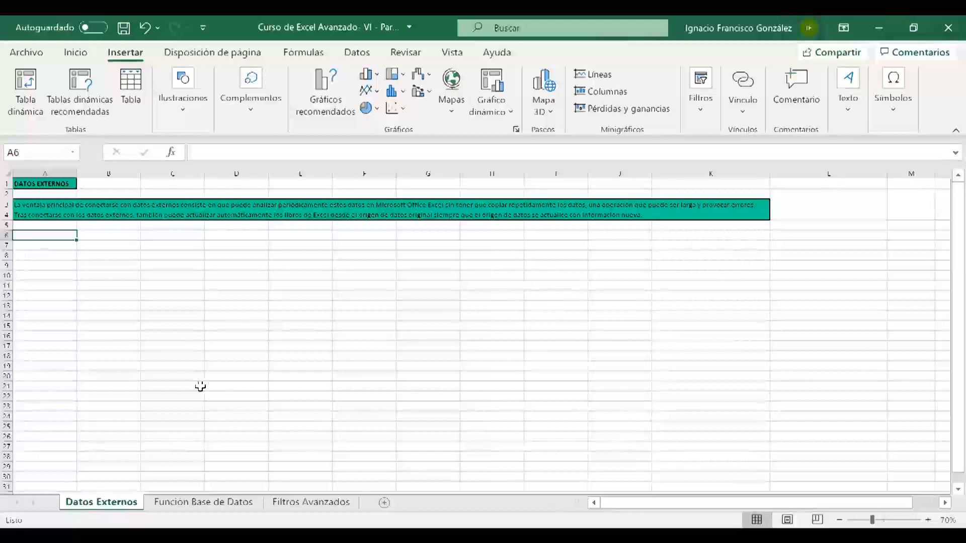
- Start a data import from the web on the Datos Externos sheet, after reviewing the file, database and other source types
{"action": "left_click", "coordinate": [347, 60]}
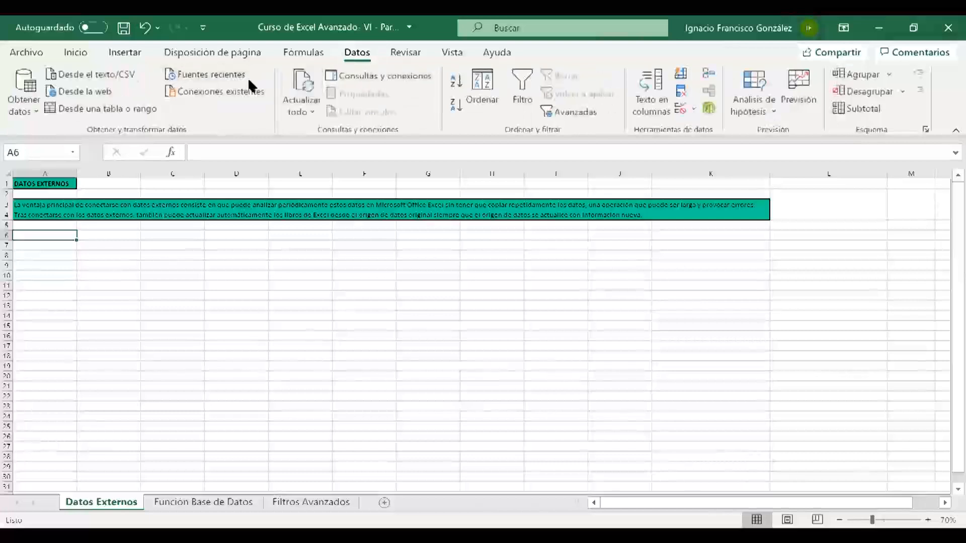
{"action": "left_click", "coordinate": [22, 104]}
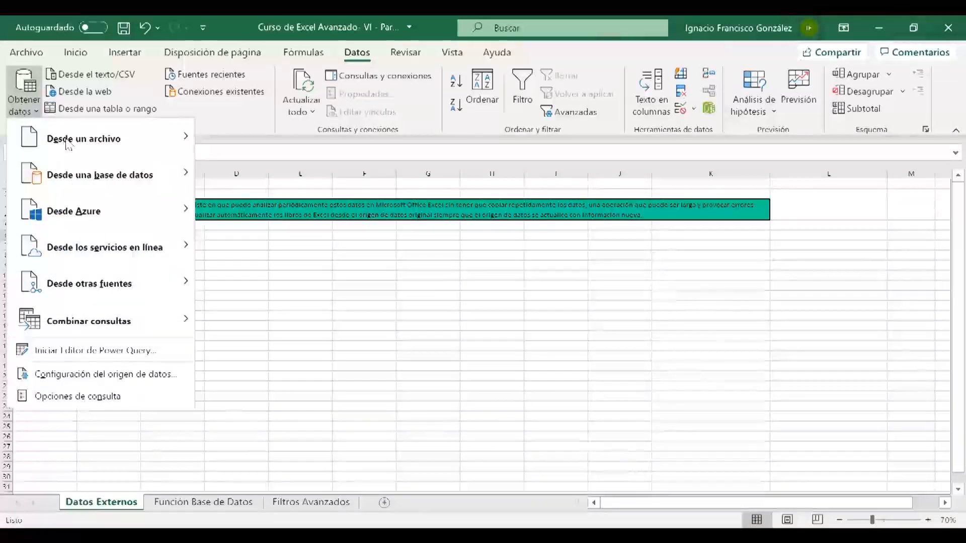
{"action": "mouse_move", "coordinate": [94, 149]}
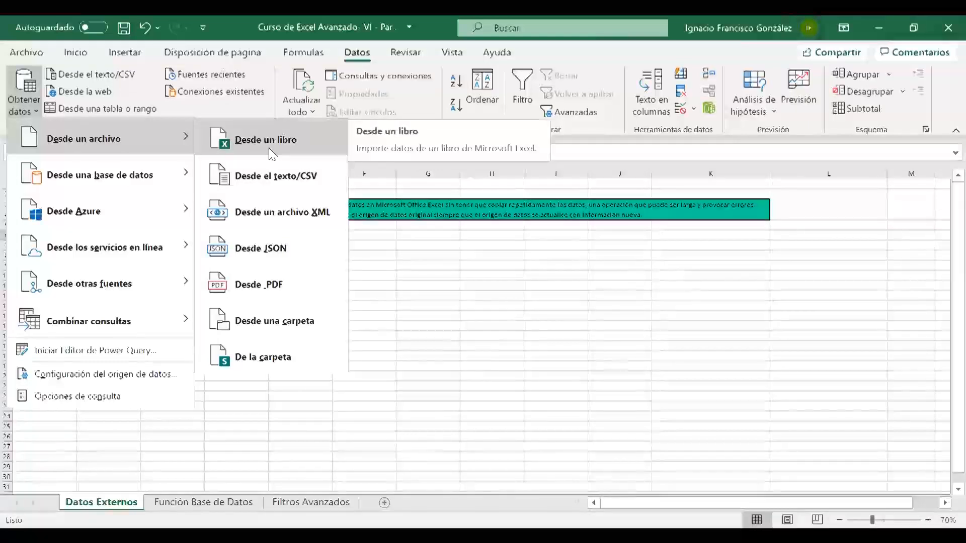
{"action": "mouse_move", "coordinate": [148, 176]}
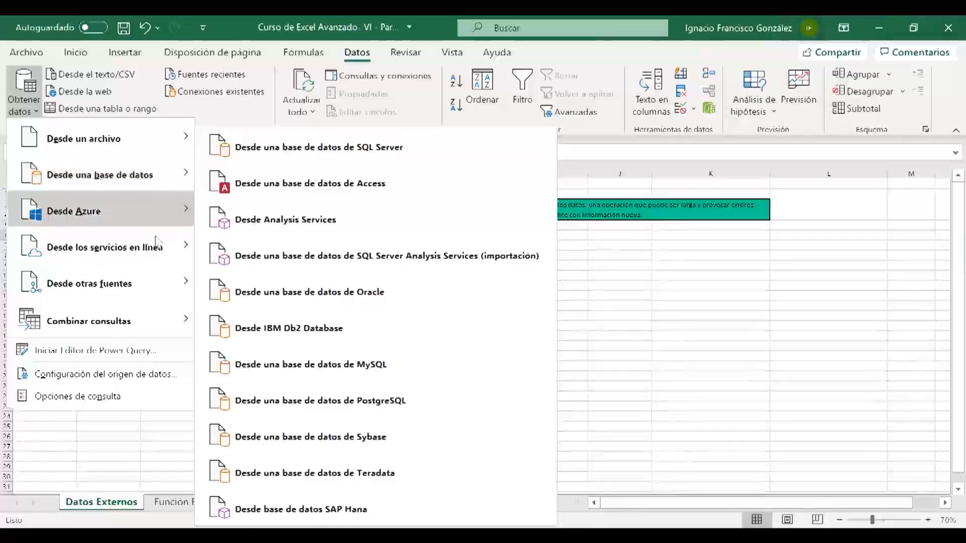
{"action": "mouse_move", "coordinate": [153, 286]}
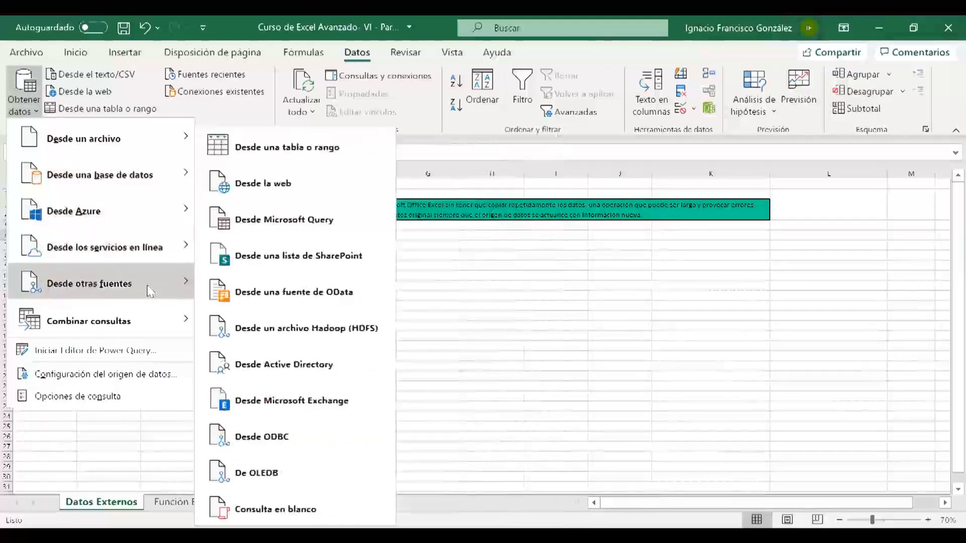
{"action": "left_click", "coordinate": [281, 189]}
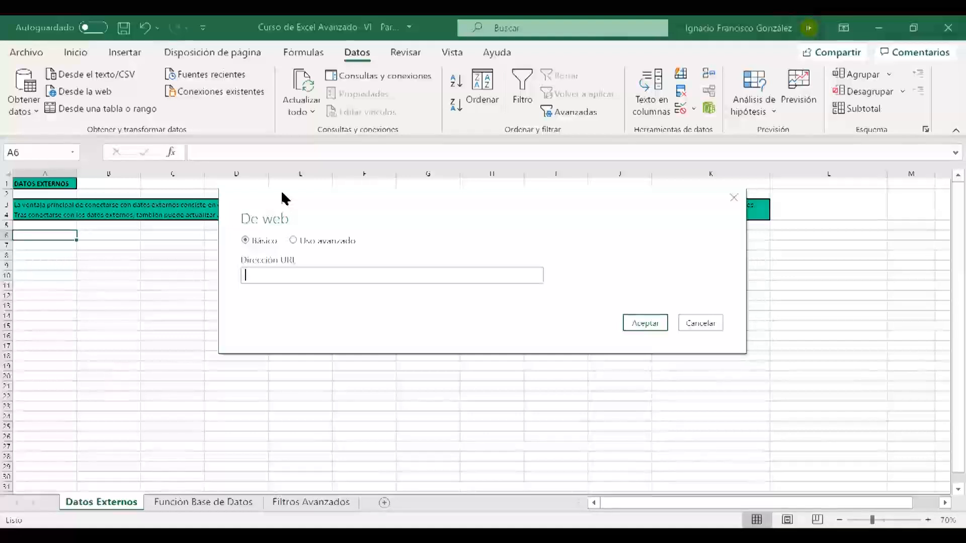
{"action": "left_click", "coordinate": [309, 241]}
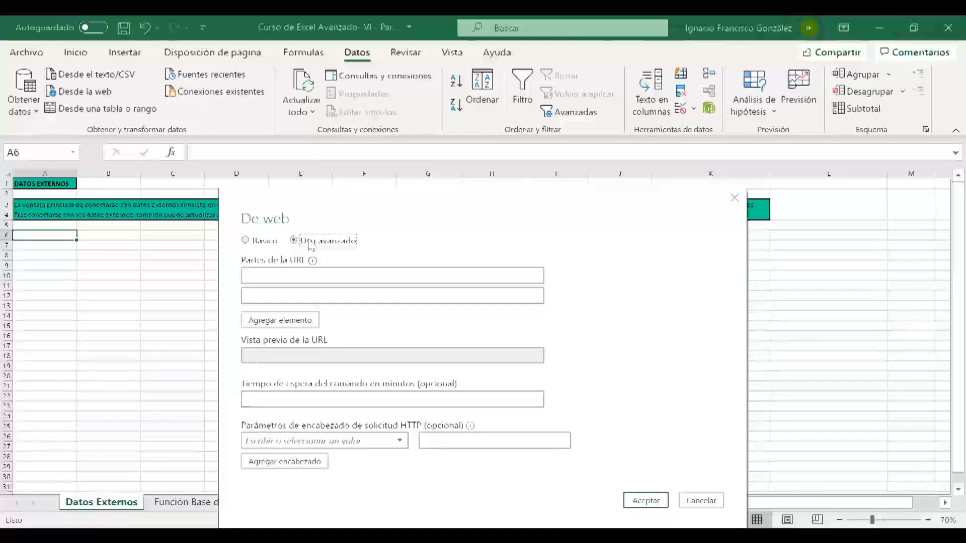
{"action": "left_click", "coordinate": [272, 243]}
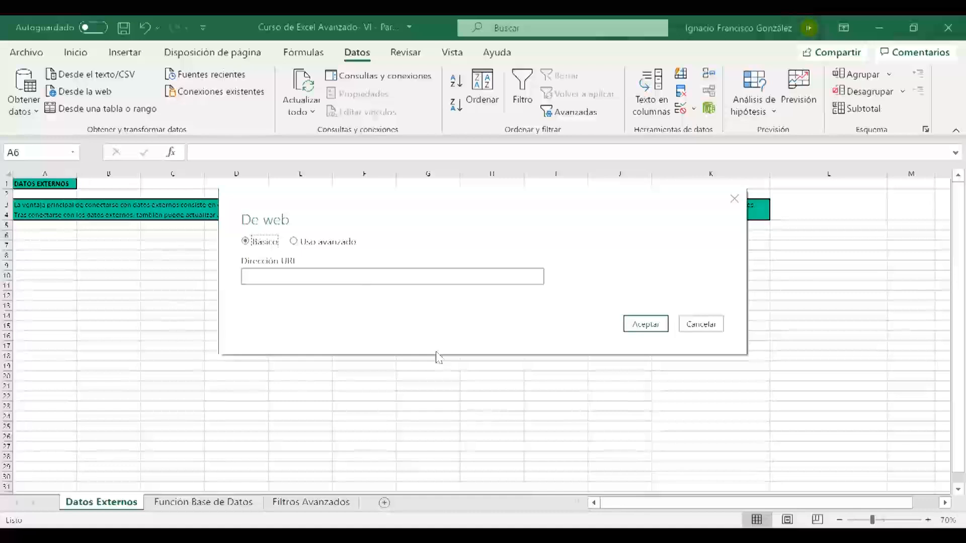
{"action": "left_click", "coordinate": [370, 274]}
{"action": "type", "text": "https://www.promiedos.com.ar/nacional"}
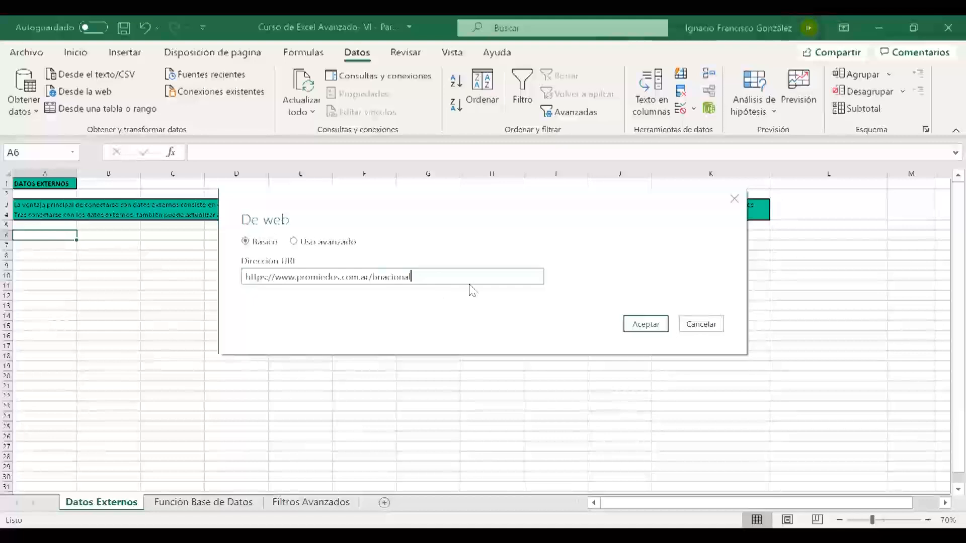
{"action": "left_click", "coordinate": [637, 325]}
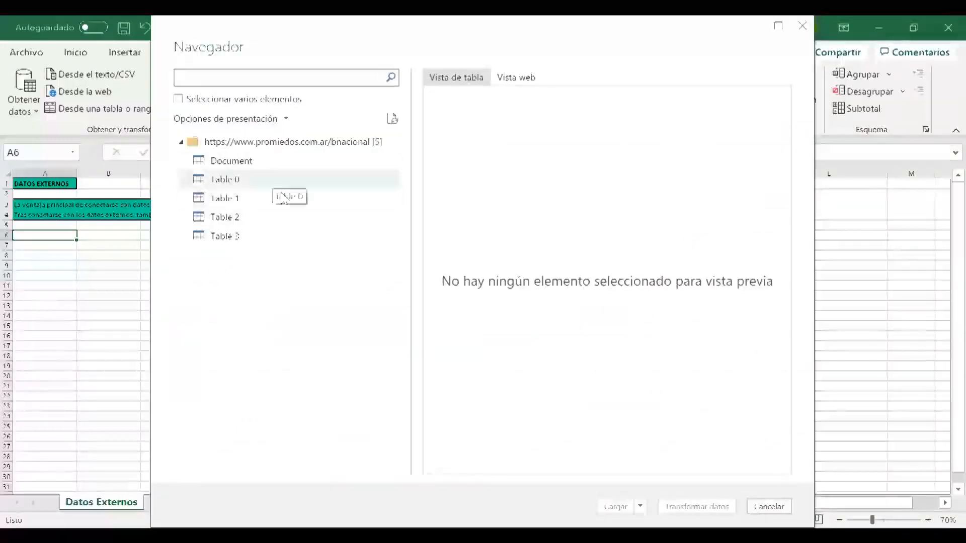
- Preview Table 0, Table 1 and Document from the website, and load Table 0 into the workbook
{"action": "left_click", "coordinate": [274, 184]}
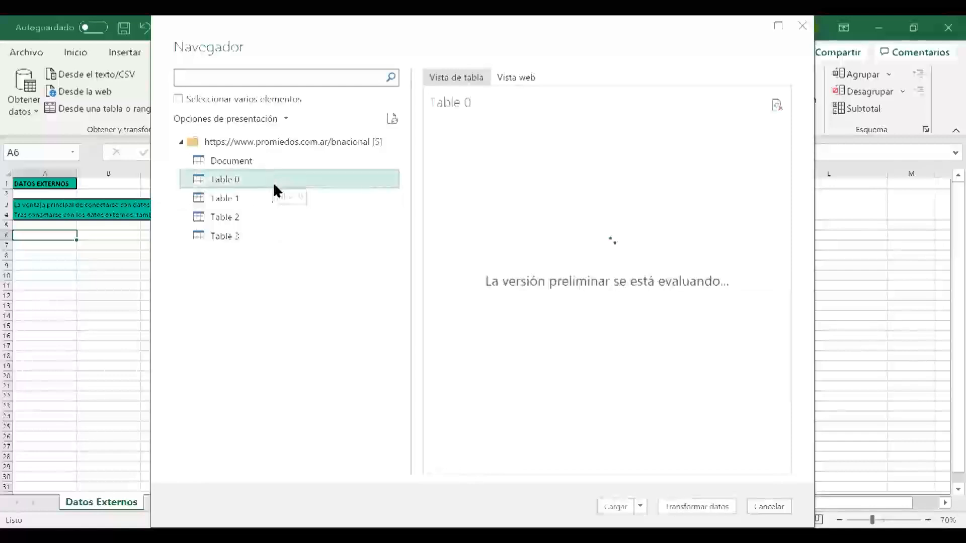
{"action": "left_click", "coordinate": [275, 205]}
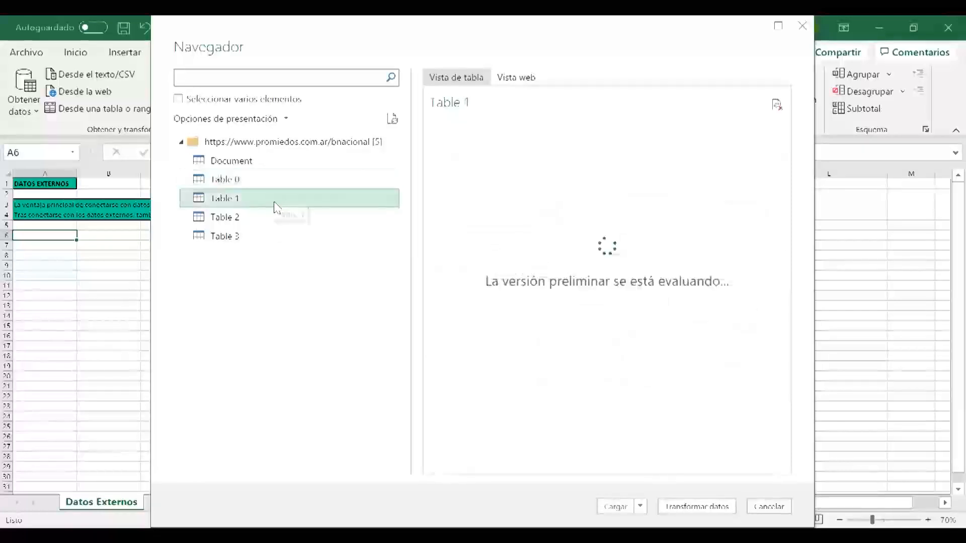
{"action": "left_click", "coordinate": [273, 186]}
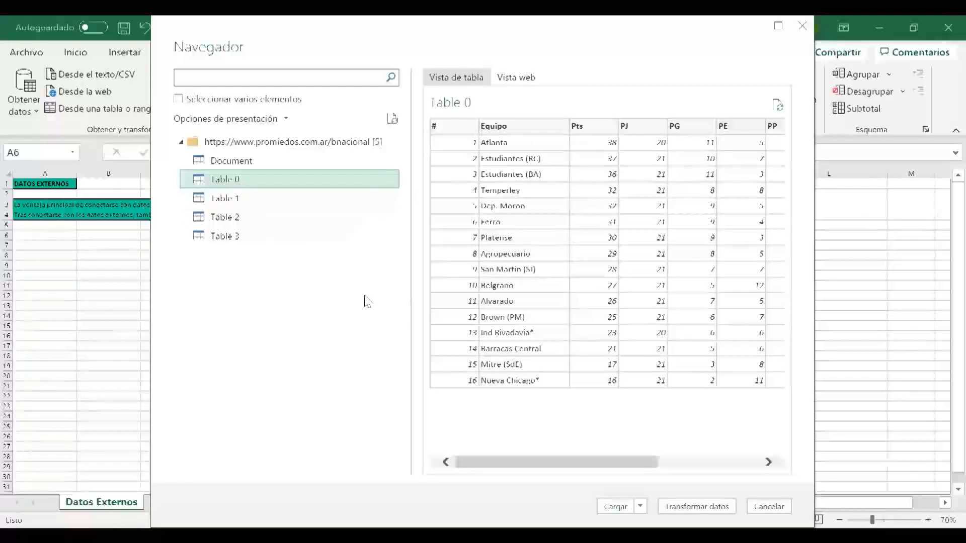
{"action": "key", "text": "Down"}
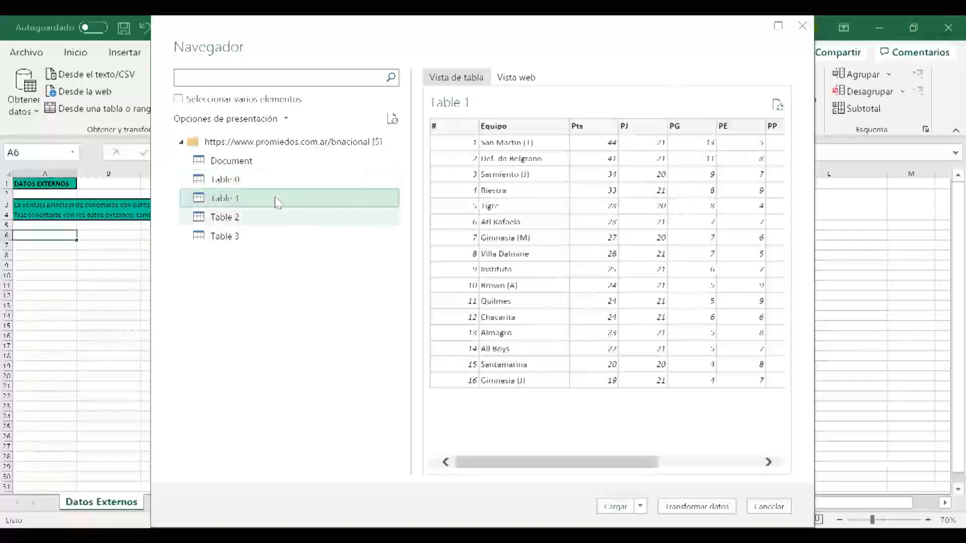
{"action": "key", "text": "Up"}
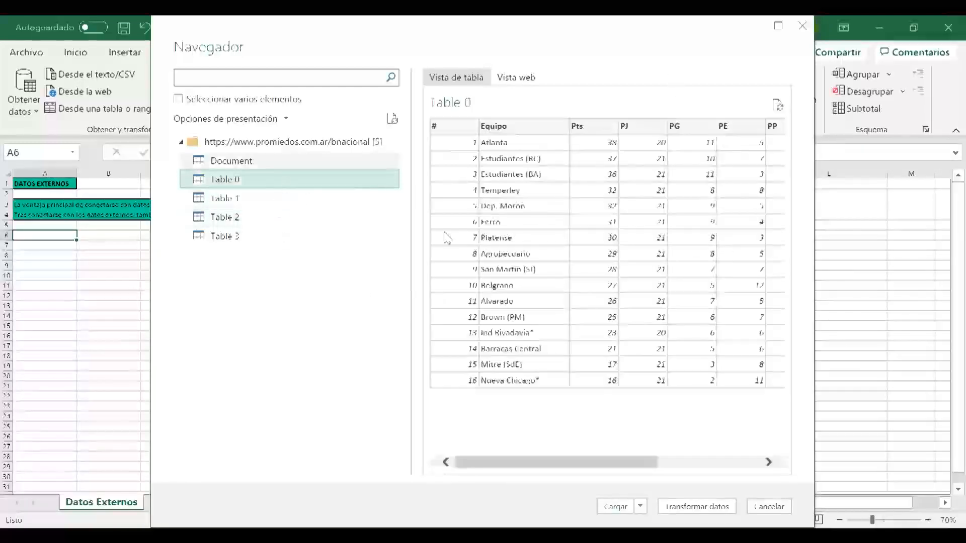
{"action": "left_click", "coordinate": [292, 162]}
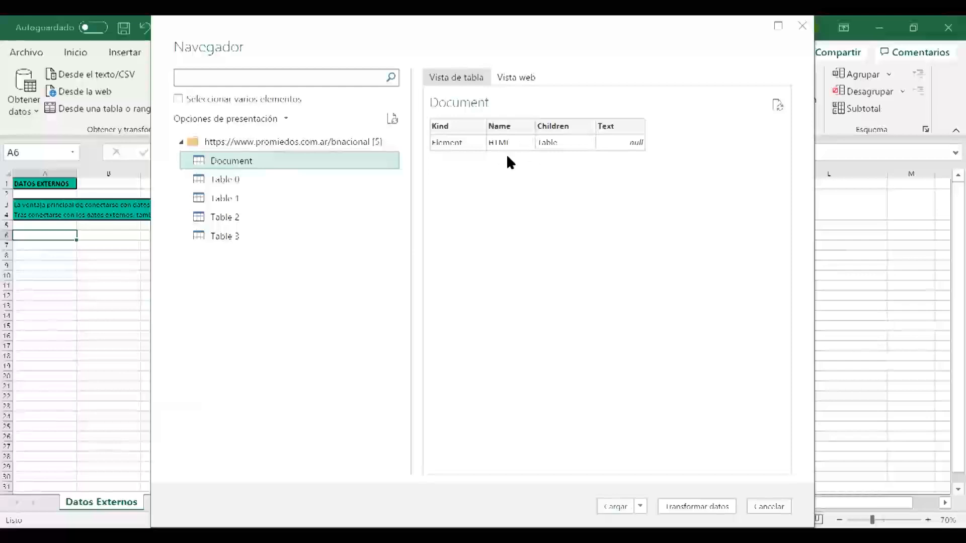
{"action": "left_click", "coordinate": [250, 187]}
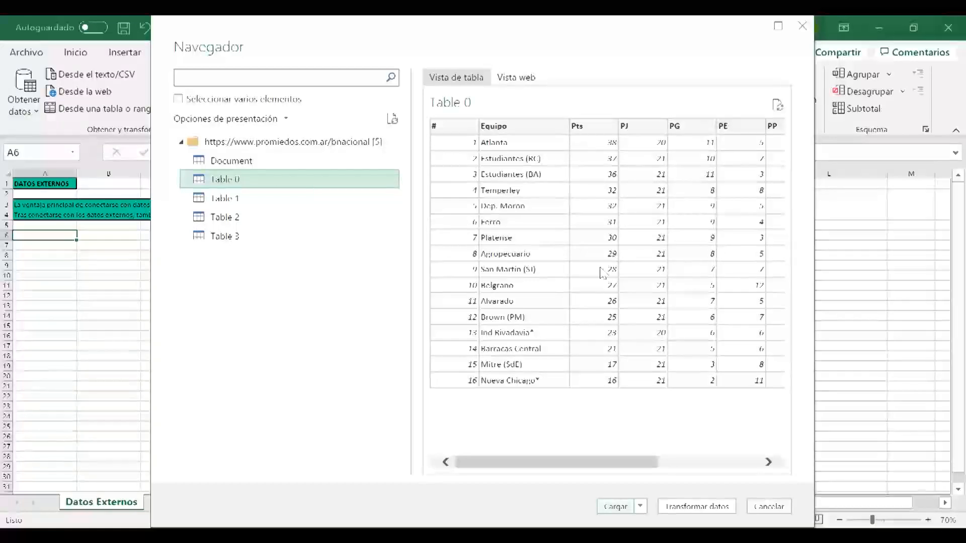
{"action": "left_click", "coordinate": [615, 507]}
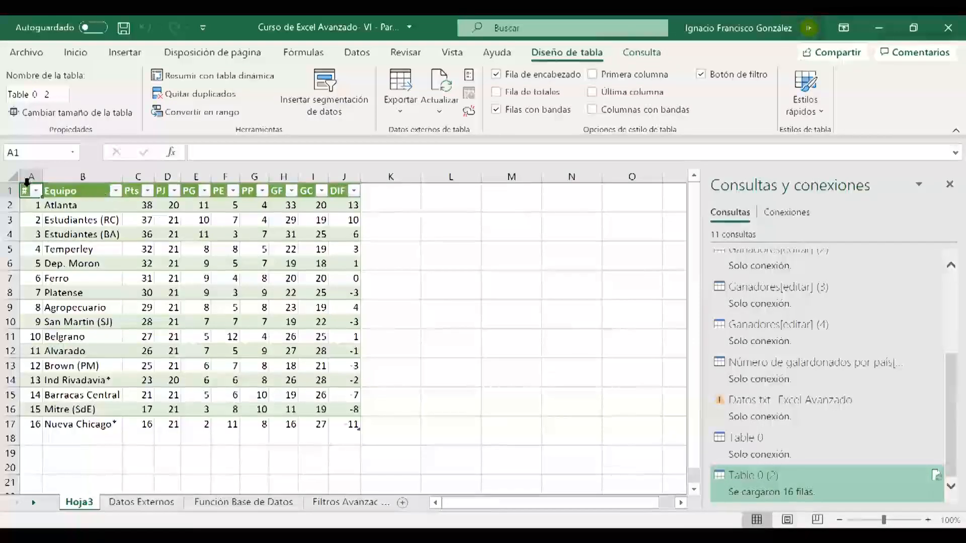
- Copy the whole imported standings table from Hoja3 and paste it as values at A6 of Datos Externos
{"action": "left_click_drag", "start_coordinate": [29, 192], "coordinate": [345, 428]}
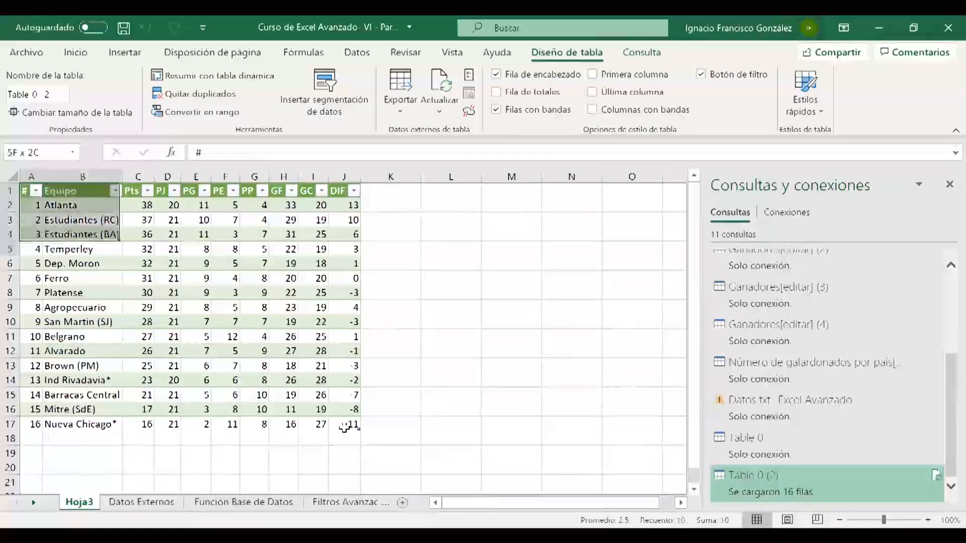
{"action": "right_click", "coordinate": [217, 304]}
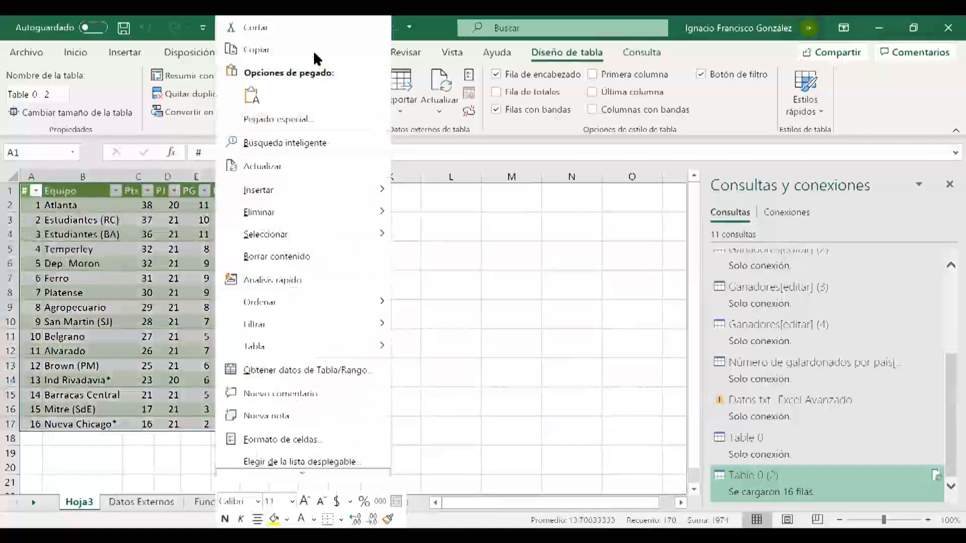
{"action": "left_click", "coordinate": [315, 51]}
{"action": "key", "text": "ctrl+Page_Down"}
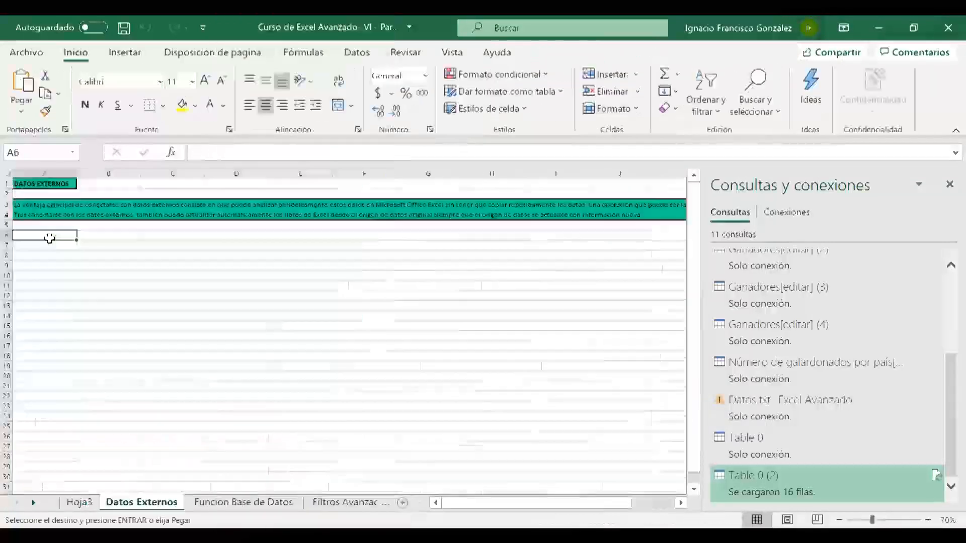
{"action": "right_click", "coordinate": [73, 234]}
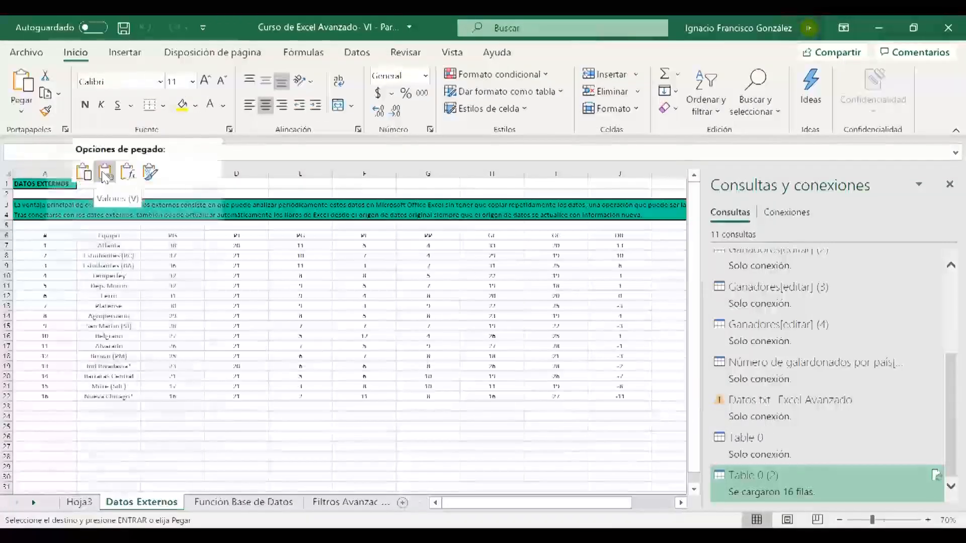
{"action": "left_click", "coordinate": [104, 172]}
- Try the Número format on the pasted statistics in C7:J22 and undo it
{"action": "left_click_drag", "start_coordinate": [620, 252], "coordinate": [619, 391]}
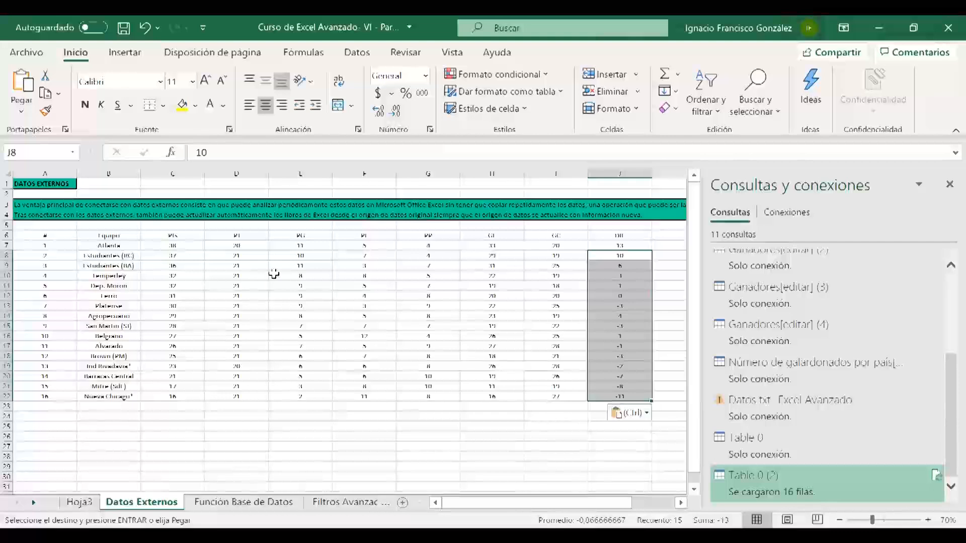
{"action": "left_click", "coordinate": [180, 245]}
{"action": "left_click_drag", "start_coordinate": [181, 245], "coordinate": [614, 401]}
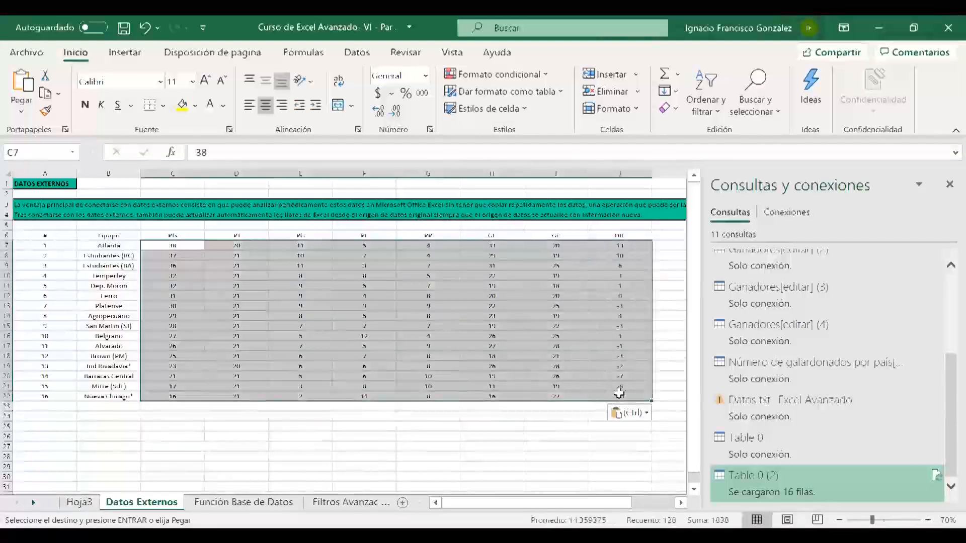
{"action": "left_click", "coordinate": [425, 76]}
{"action": "left_click", "coordinate": [443, 153]}
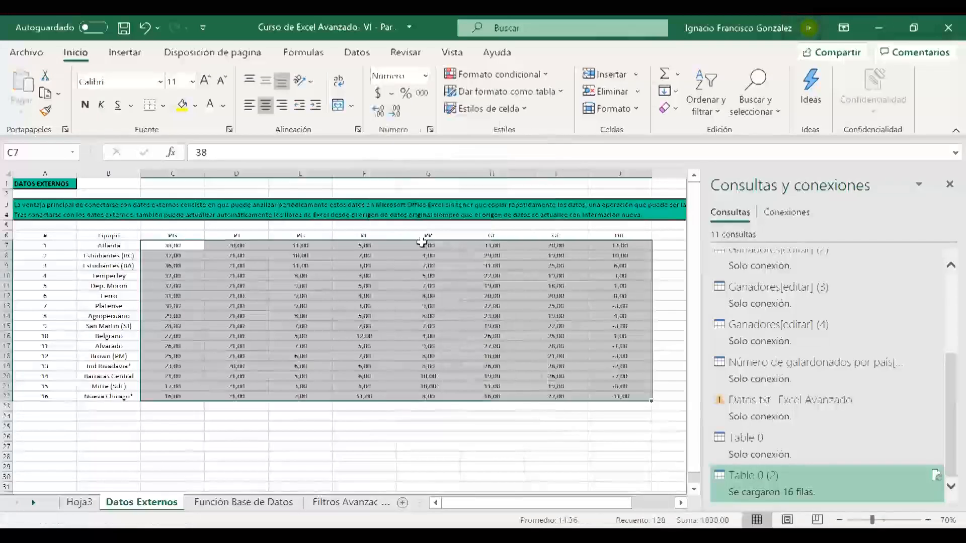
{"action": "key", "text": "ctrl+z"}
{"action": "key", "text": "ctrl+c"}
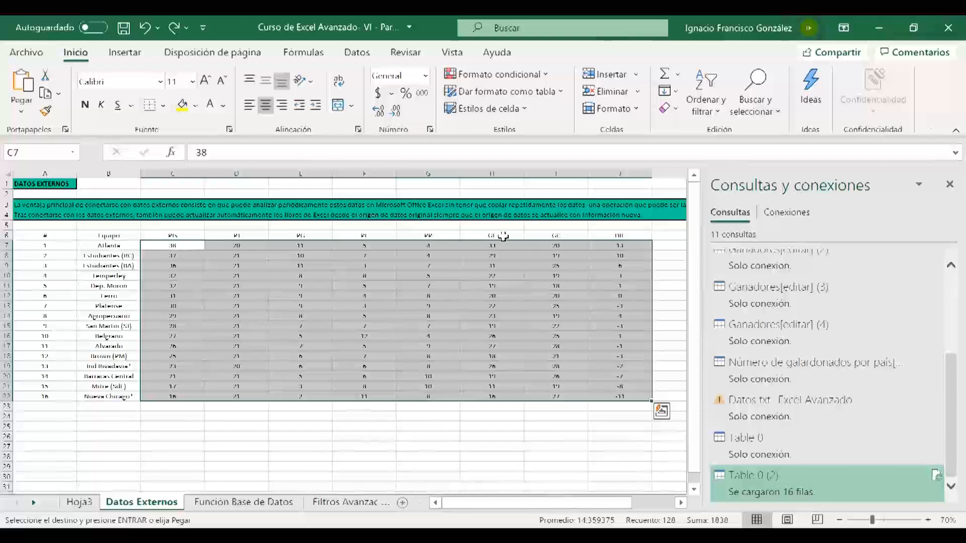
{"action": "left_click", "coordinate": [368, 58]}
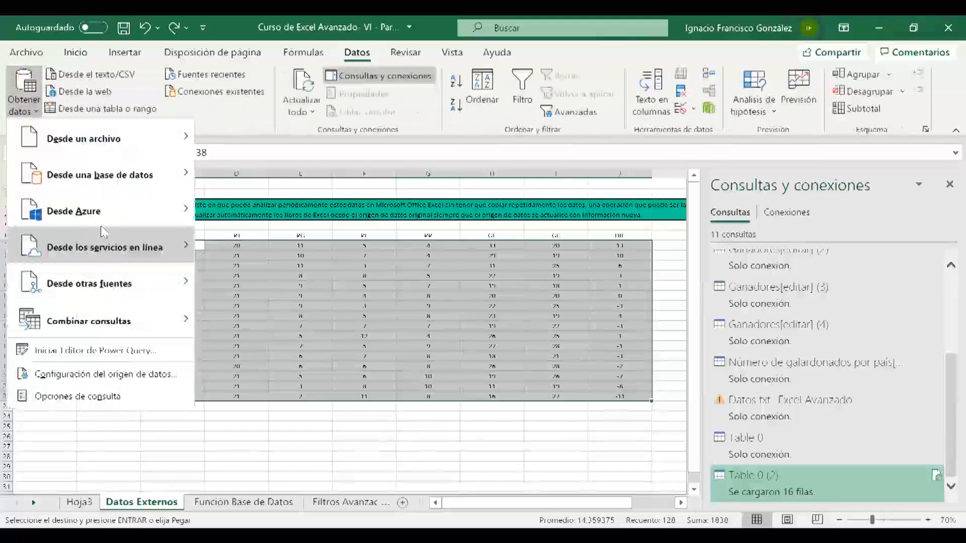
{"action": "mouse_move", "coordinate": [98, 221]}
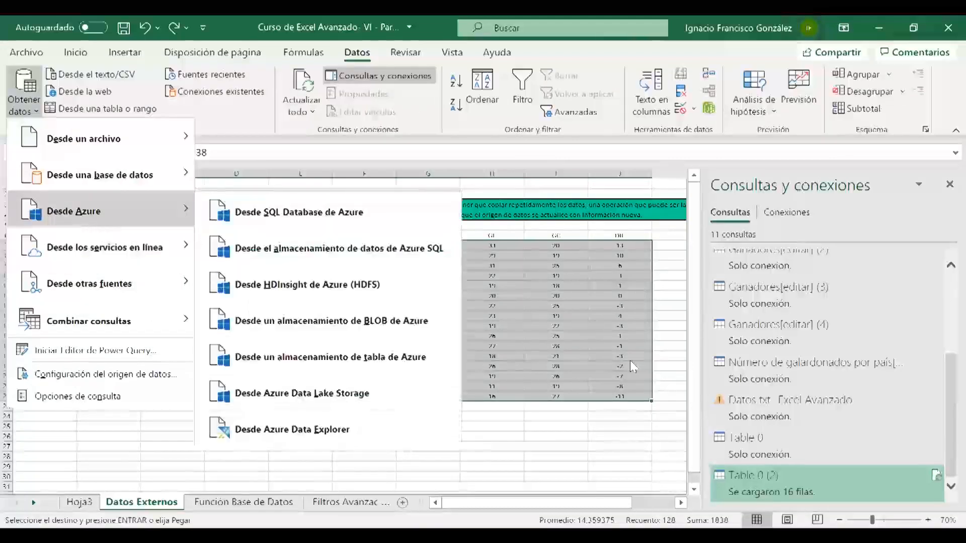
{"action": "left_click", "coordinate": [428, 426]}
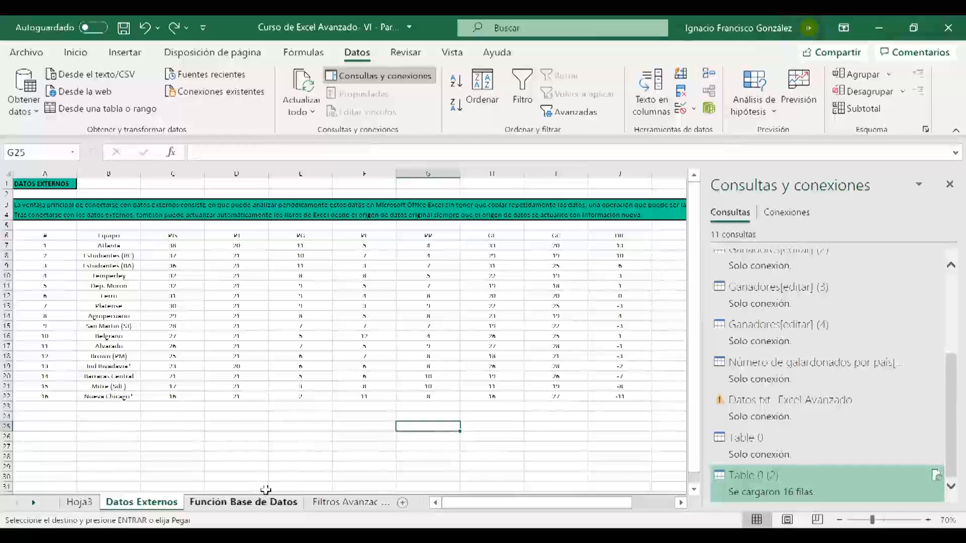
- Open the Función Base de Datos sheet and close Consultas y conexiones so the whole exercise fits in view
{"action": "key", "text": "ctrl+Page_Down"}
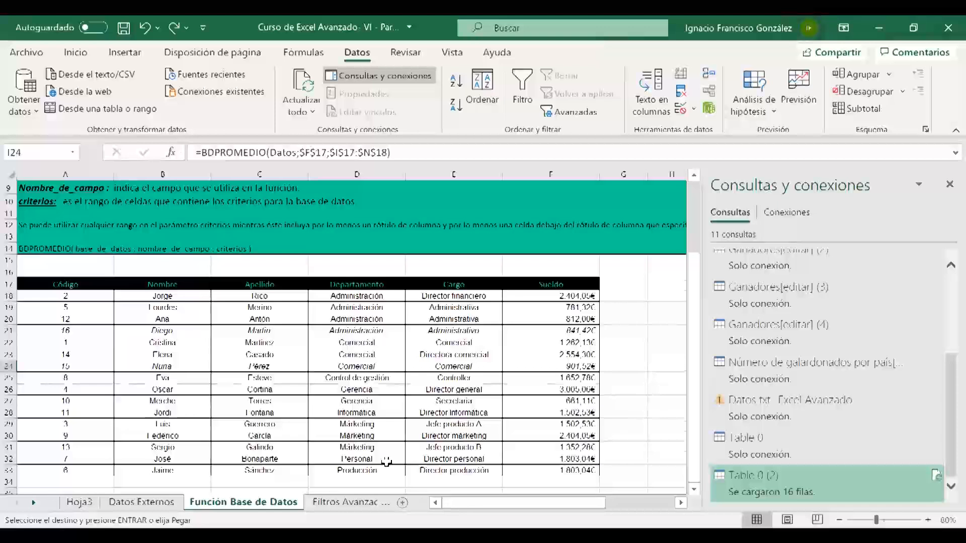
{"action": "left_click", "coordinate": [949, 185]}
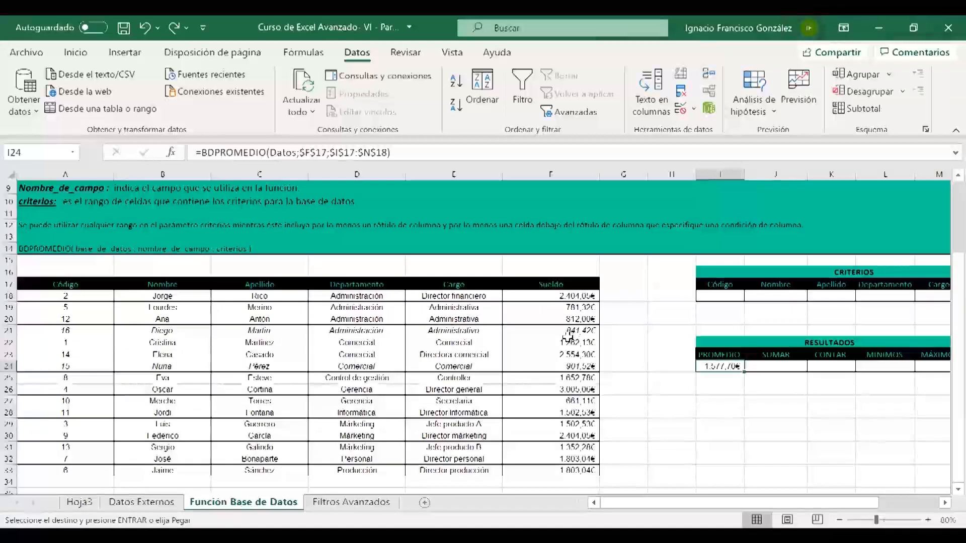
{"action": "scroll", "coordinate": [751, 423], "scroll_direction": "down", "scroll_amount": 4}
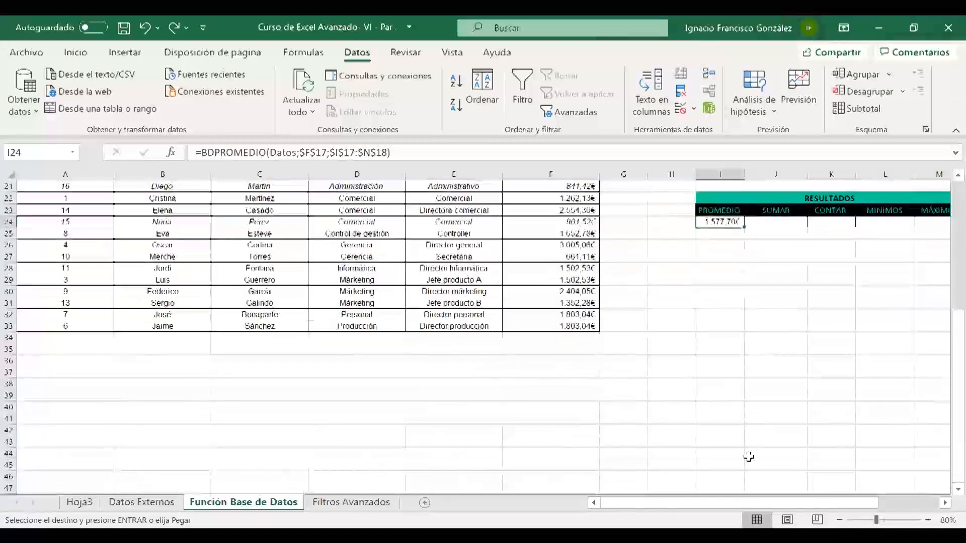
{"action": "left_click", "coordinate": [839, 520]}
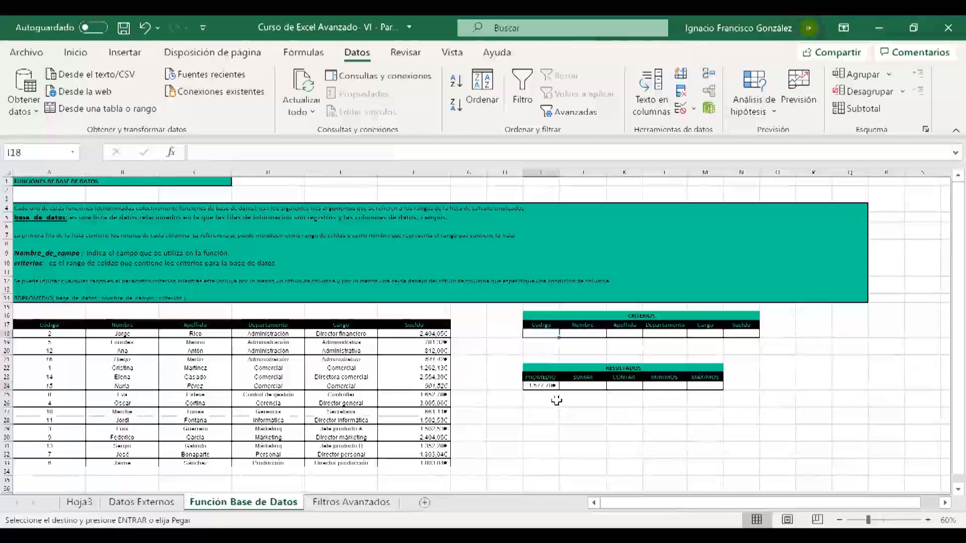
- Examine the CRITERIOS block and the example formula under PROMEDIO in I24
{"action": "left_click", "coordinate": [549, 331]}
{"action": "left_click_drag", "start_coordinate": [541, 316], "coordinate": [578, 335]}
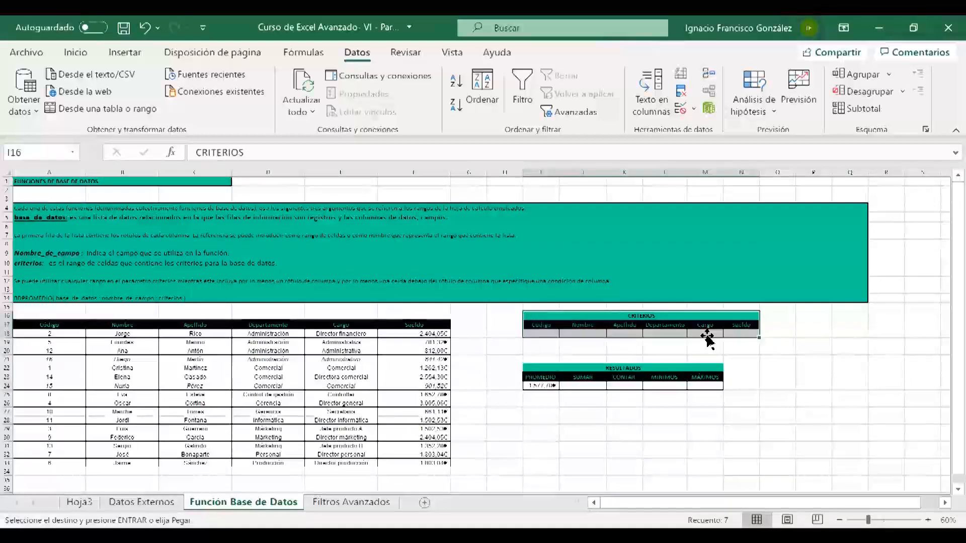
{"action": "left_click", "coordinate": [547, 386]}
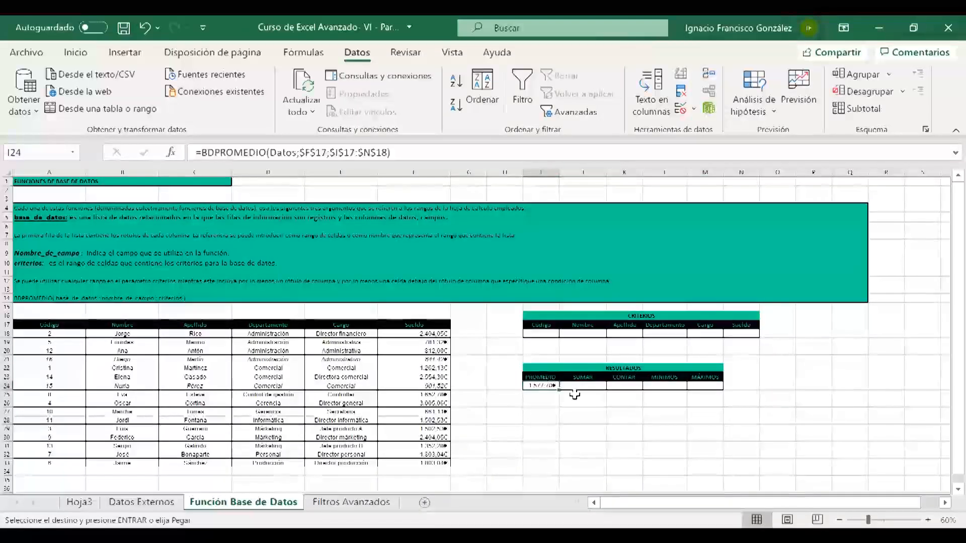
- Clear the example formula under PROMEDIO in I24 and review the RESULTADOS block and the employee data table
{"action": "key", "text": "Delete"}
{"action": "left_click_drag", "start_coordinate": [550, 368], "coordinate": [579, 385]}
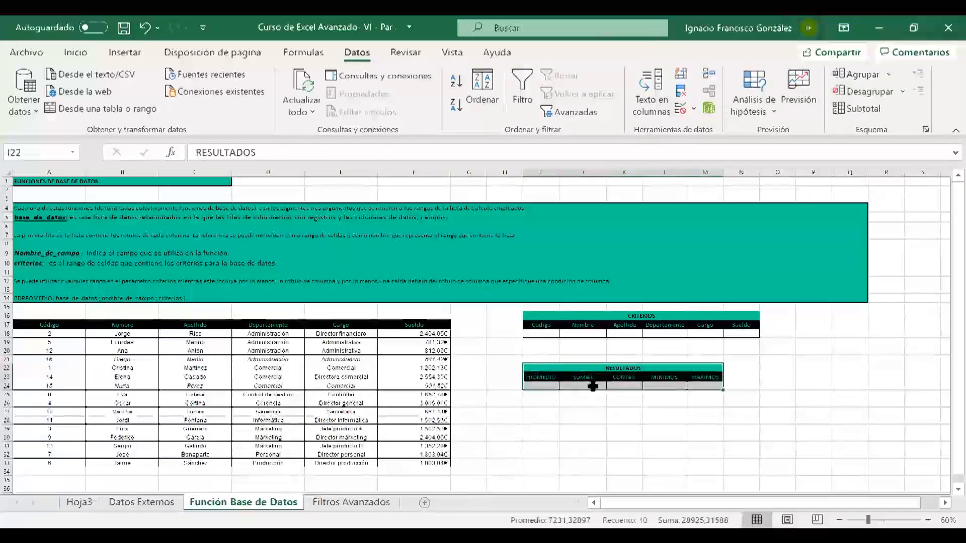
{"action": "left_click_drag", "start_coordinate": [54, 324], "coordinate": [413, 462]}
{"action": "left_click", "coordinate": [541, 463]}
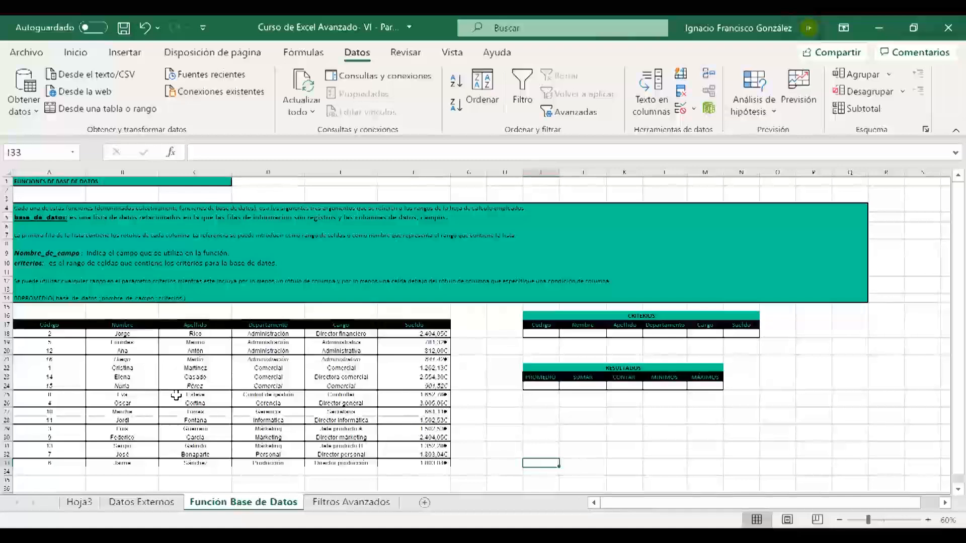
- Begin a BDPROMEDIO formula in I24 with the named range Datos as its database argument
{"action": "key", "text": "Up"}
{"action": "key", "text": "Up"}
{"action": "key", "text": "Up"}
{"action": "key", "text": "Up"}
{"action": "key", "text": "Up"}
{"action": "key", "text": "Up"}
{"action": "key", "text": "Up"}
{"action": "key", "text": "Up"}
{"action": "key", "text": "Up"}
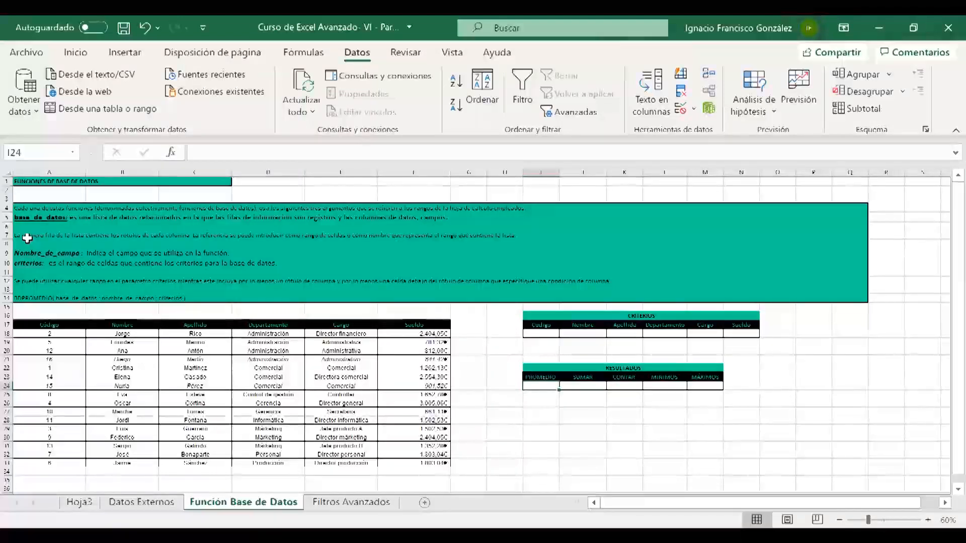
{"action": "type", "text": "="}
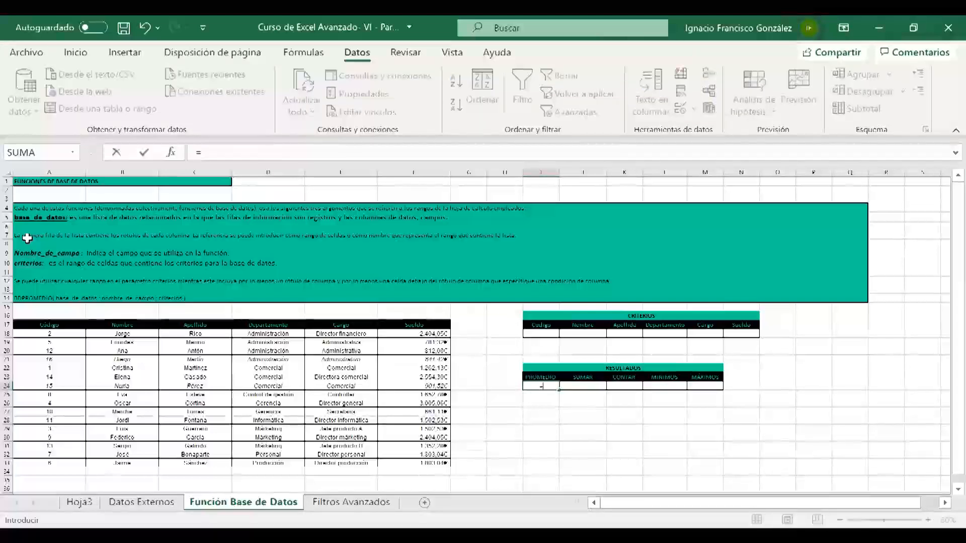
{"action": "type", "text": "BD"}
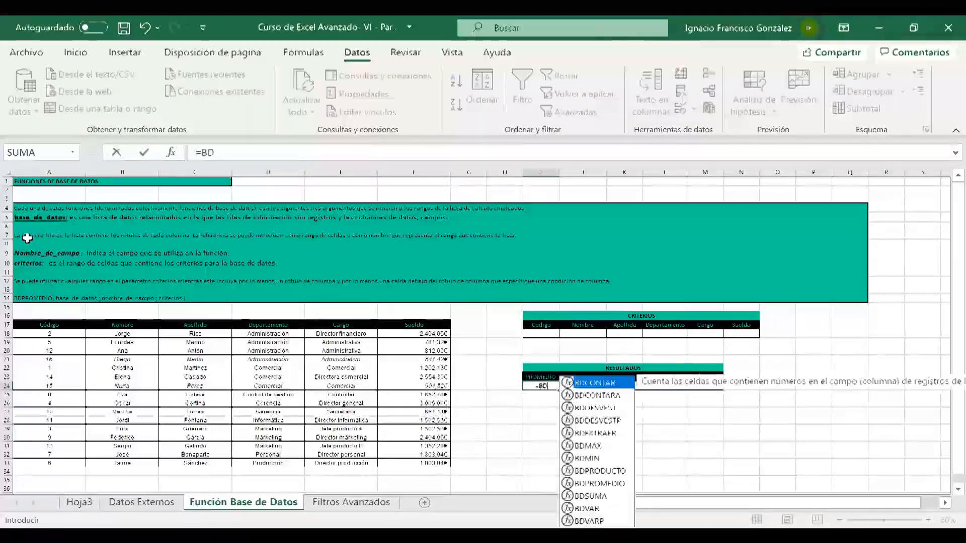
{"action": "type", "text": "PROMEDIO"}
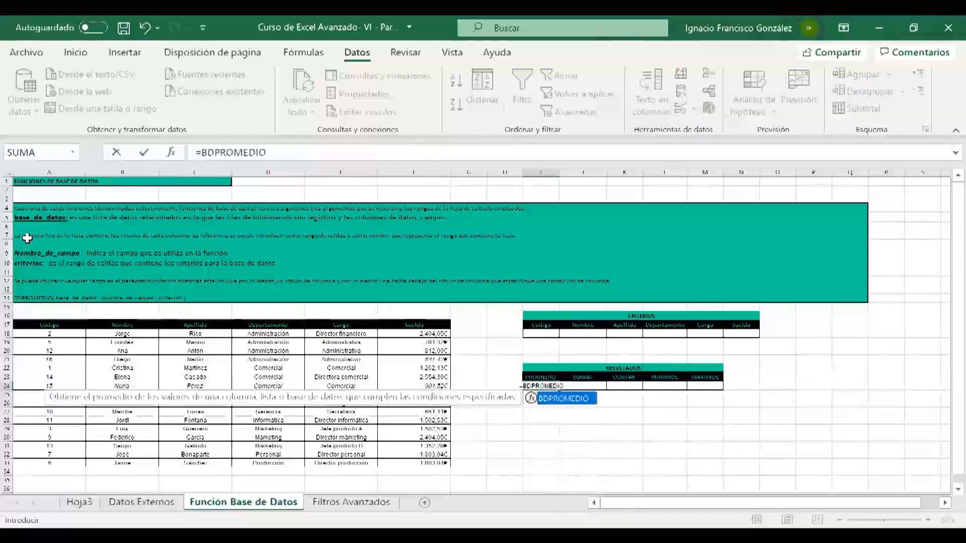
{"action": "type", "text": "("}
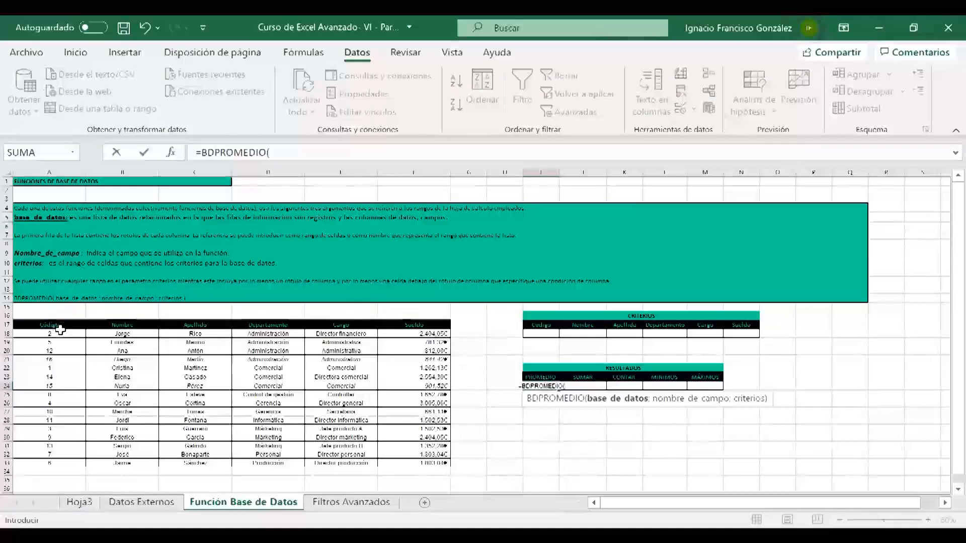
{"action": "left_click", "coordinate": [60, 327]}
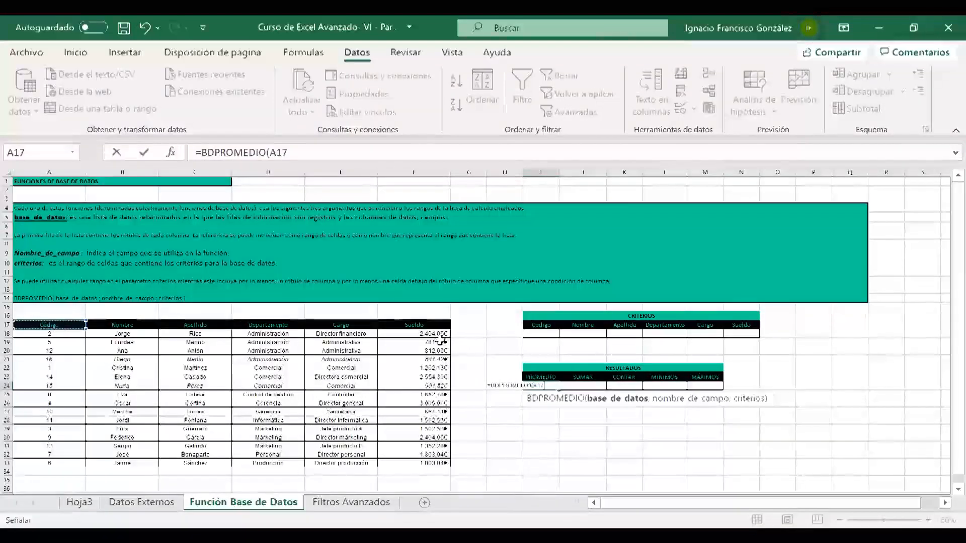
{"action": "key", "text": "BackSpace"}
{"action": "key", "text": "BackSpace"}
{"action": "key", "text": "BackSpace"}
{"action": "type", "text": "Datos"}
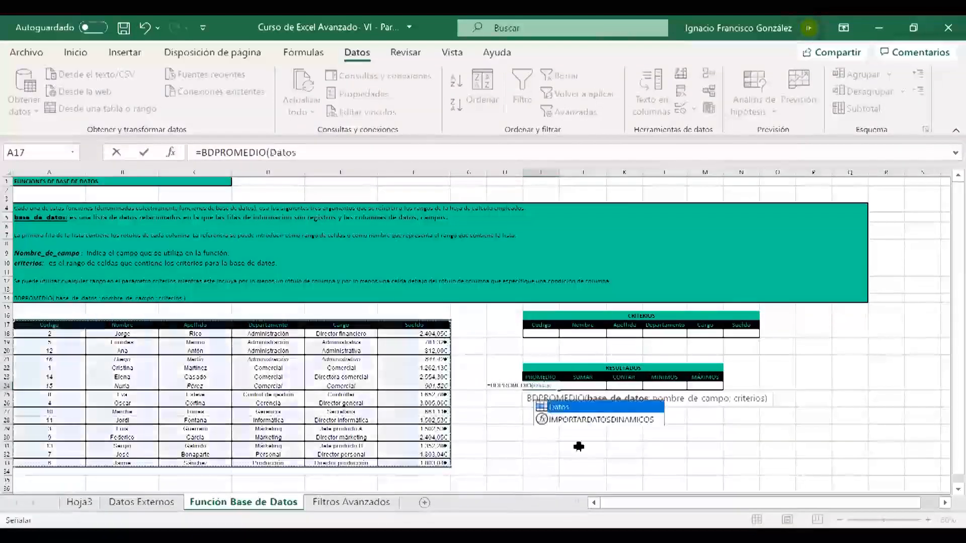
{"action": "left_click", "coordinate": [306, 156]}
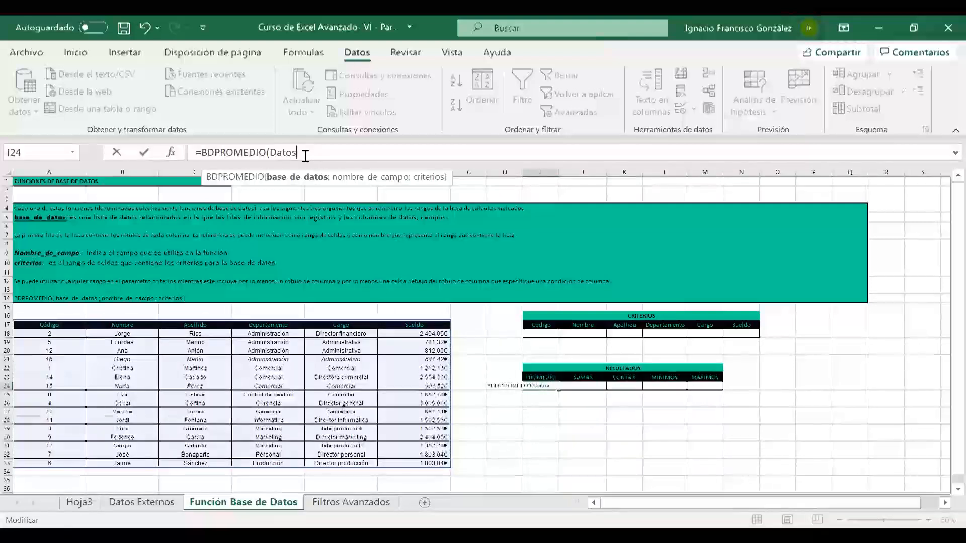
- Complete the I24 formula with field F17 and criteria range I17:N18, and select salaries F18:F33 to compare their average
{"action": "type", "text": ";"}
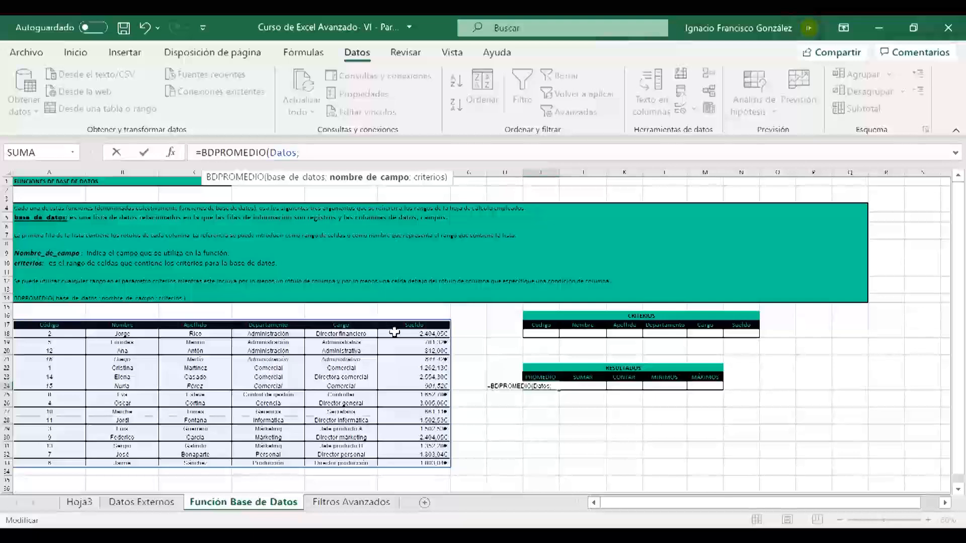
{"action": "left_click", "coordinate": [412, 324]}
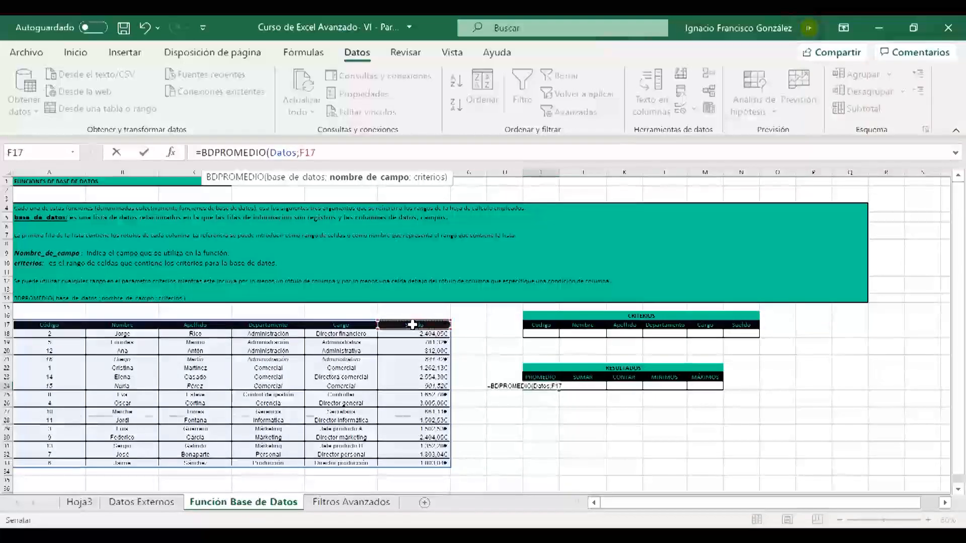
{"action": "type", "text": ";"}
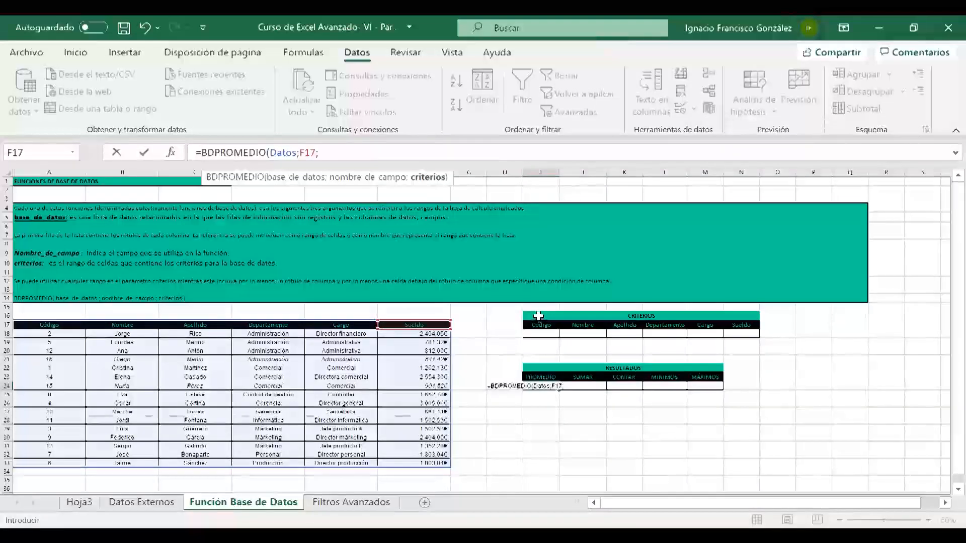
{"action": "left_click", "coordinate": [540, 318]}
{"action": "left_click_drag", "start_coordinate": [541, 320], "coordinate": [544, 332]}
{"action": "left_click", "coordinate": [330, 154]}
{"action": "key", "text": "Delete"}
{"action": "type", "text": "/"}
{"action": "key", "text": "BackSpace"}
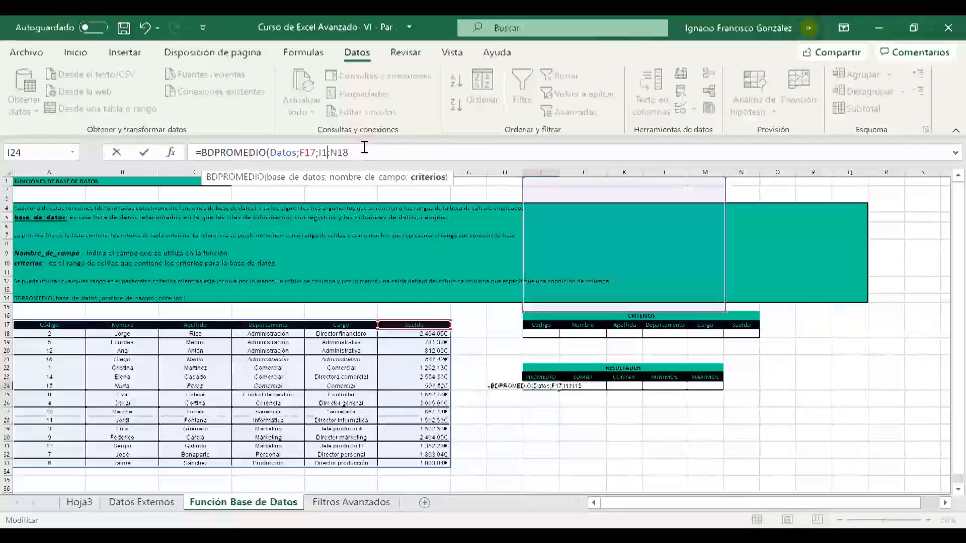
{"action": "type", "text": "7"}
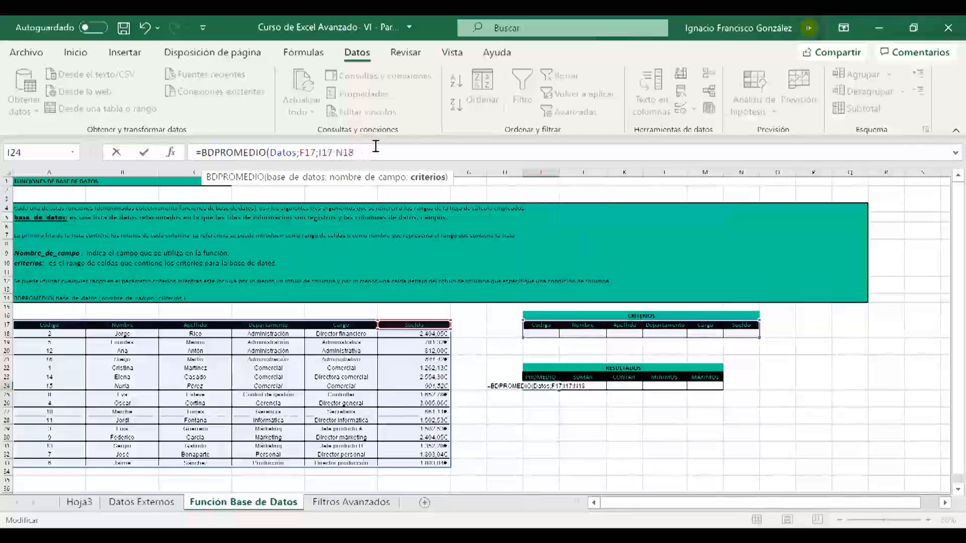
{"action": "left_click", "coordinate": [380, 149]}
{"action": "type", "text": ")"}
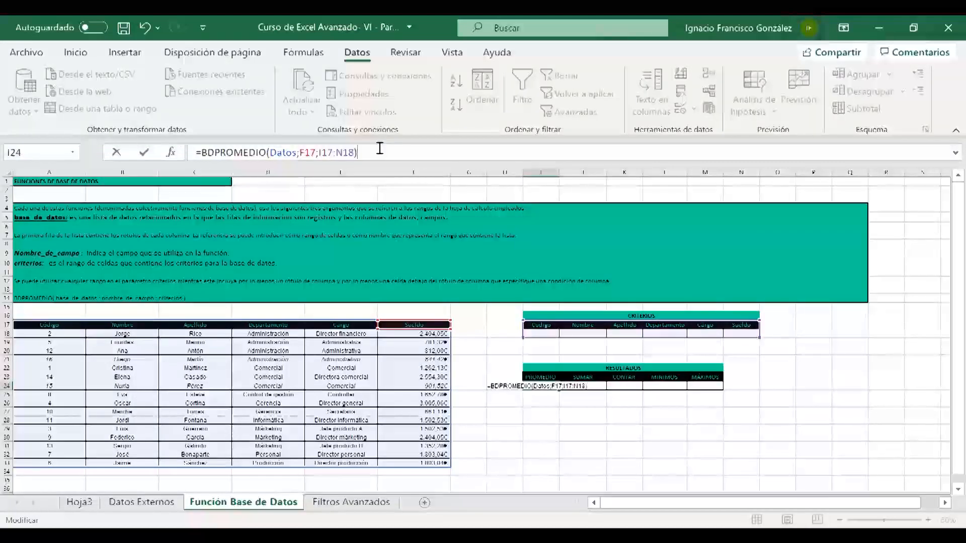
{"action": "key", "text": "Return"}
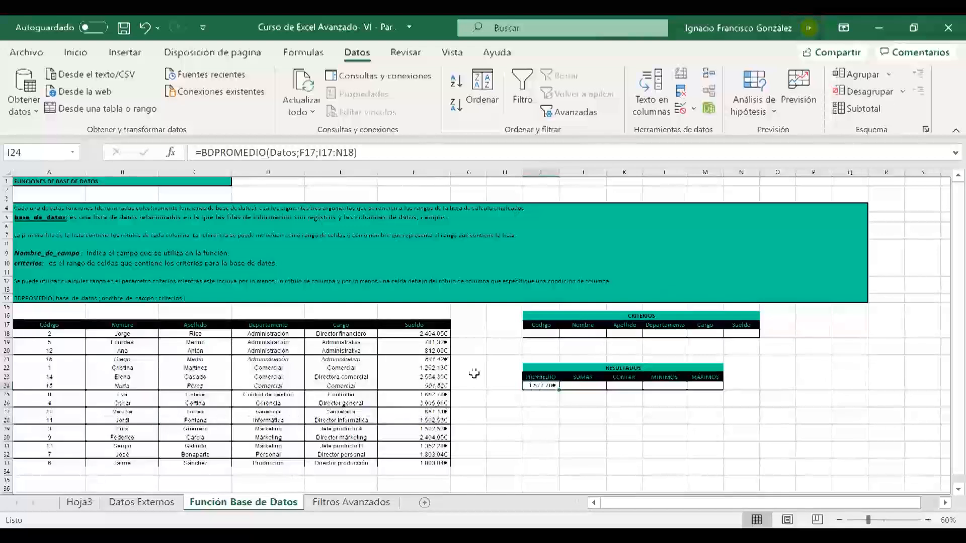
{"action": "left_click_drag", "start_coordinate": [425, 334], "coordinate": [425, 462]}
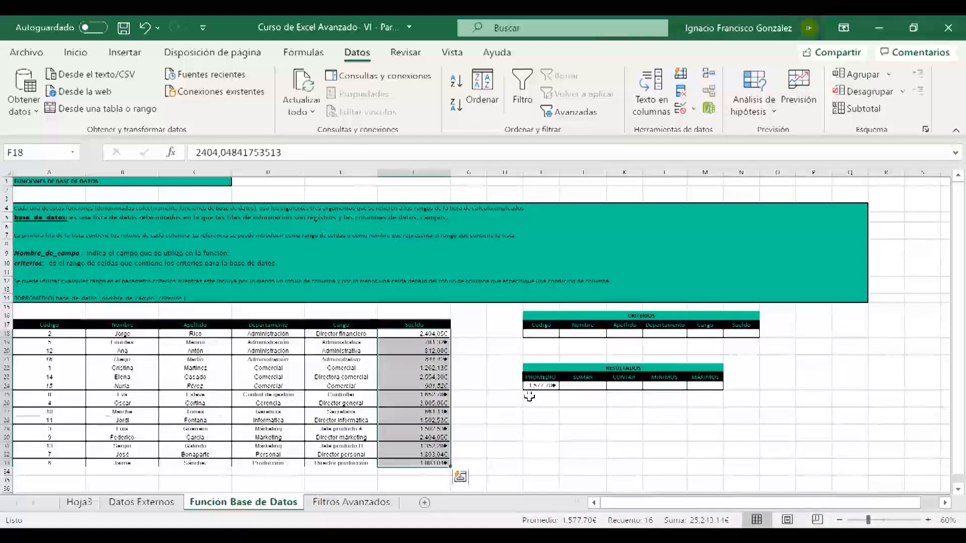
- Set the Departamento criterion in L18 to Comercial and check the PROMEDIO result in I24
{"action": "left_click", "coordinate": [673, 333]}
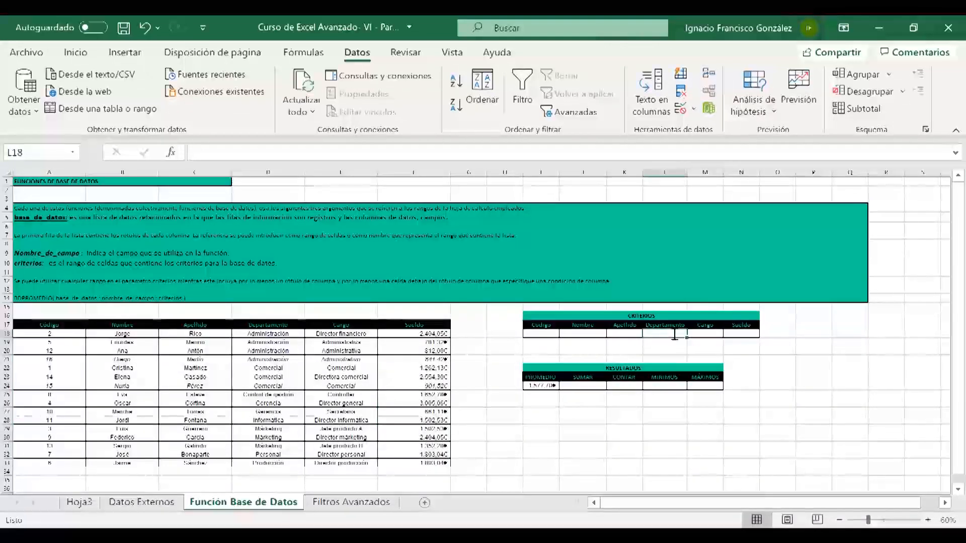
{"action": "type", "text": "Comercial"}
{"action": "key", "text": "Tab"}
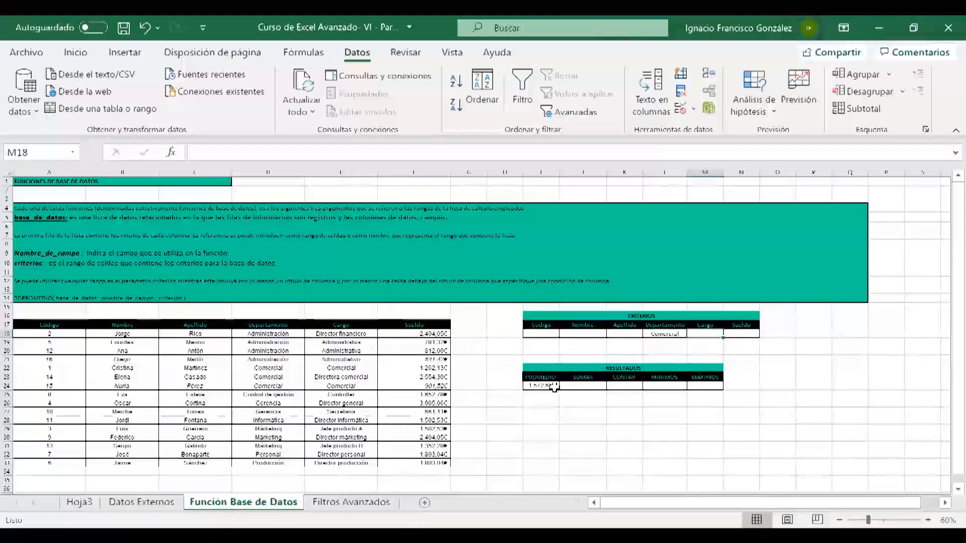
{"action": "left_click", "coordinate": [551, 386]}
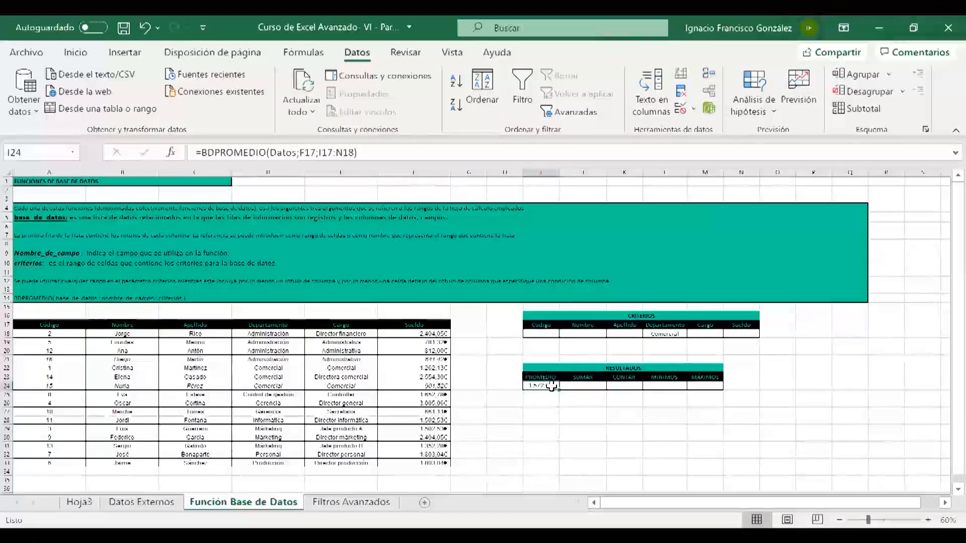
- Set the Sueldo criterion in N18 to >1500 and check the PROMEDIO result in I24
{"action": "left_click", "coordinate": [748, 334]}
{"action": "type", "text": ">"}
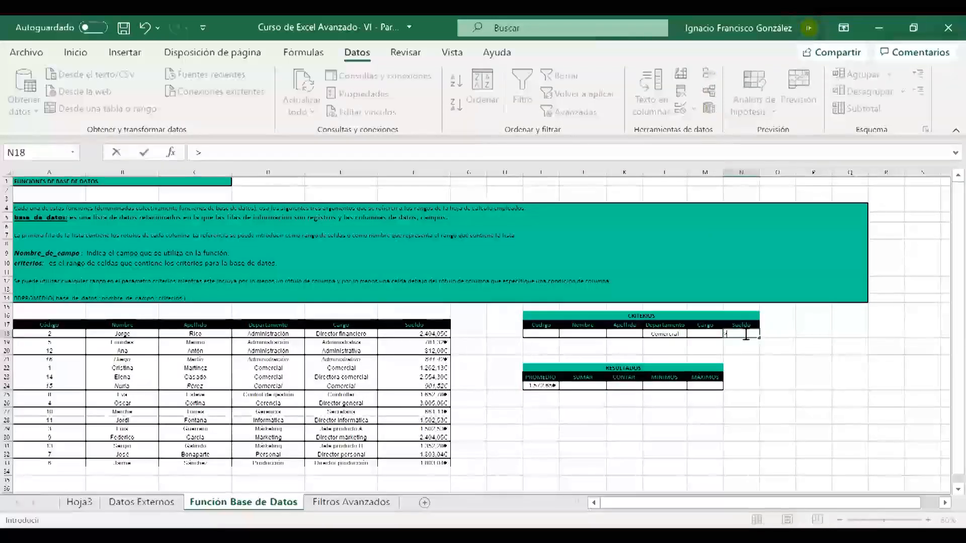
{"action": "type", "text": "1500"}
{"action": "key", "text": "Return"}
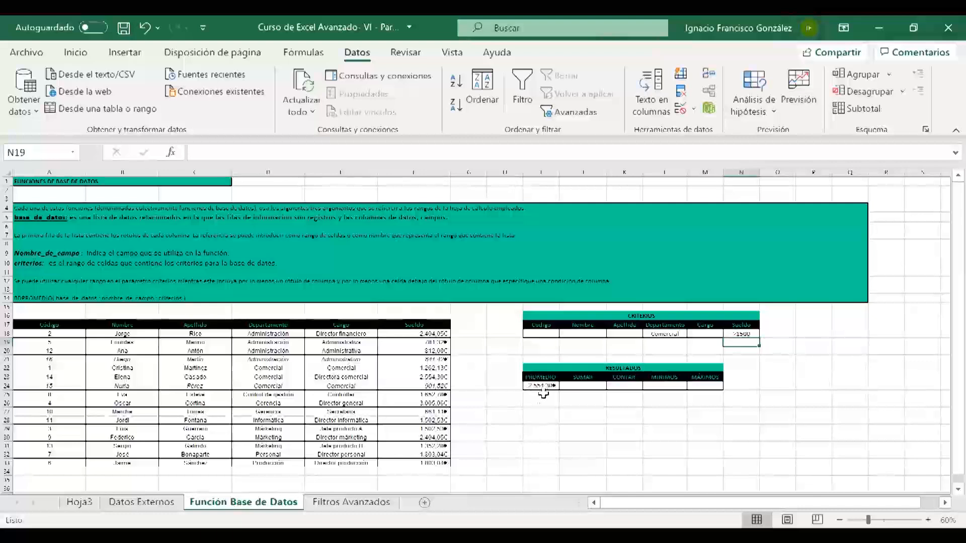
{"action": "left_click", "coordinate": [538, 386]}
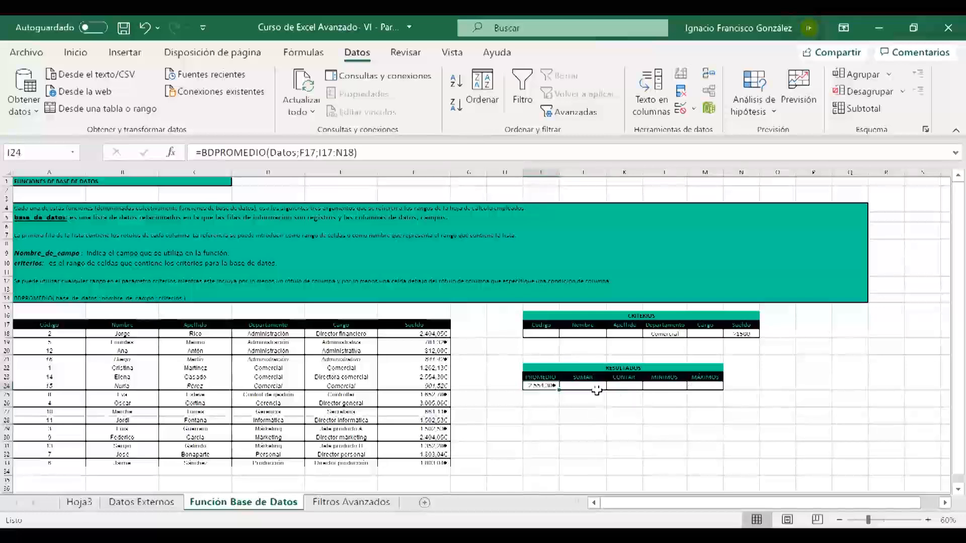
- Set the font colour of the hidden result formulas in J24:M24 to Automático
{"action": "left_click_drag", "start_coordinate": [584, 386], "coordinate": [692, 387]}
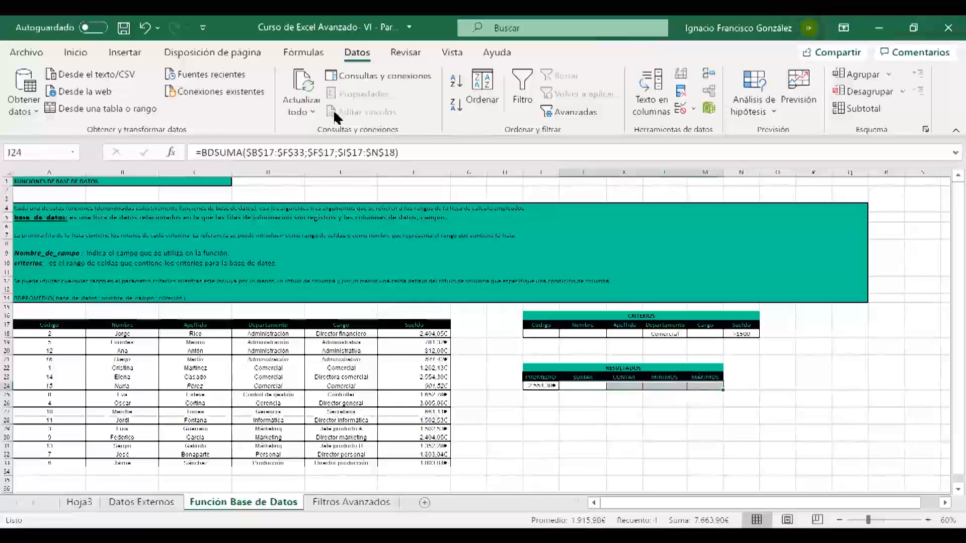
{"action": "scroll", "coordinate": [336, 112], "scroll_direction": "up", "scroll_amount": 4}
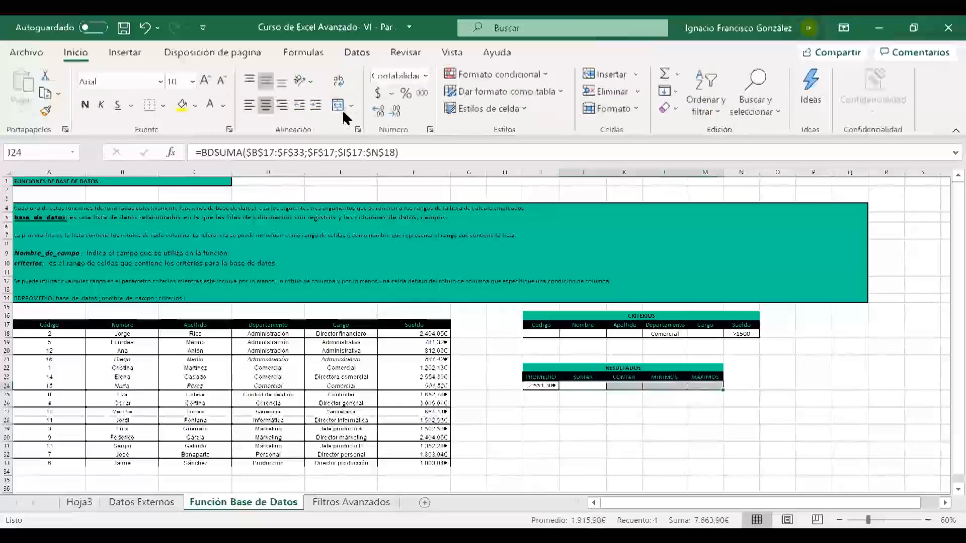
{"action": "left_click", "coordinate": [223, 106]}
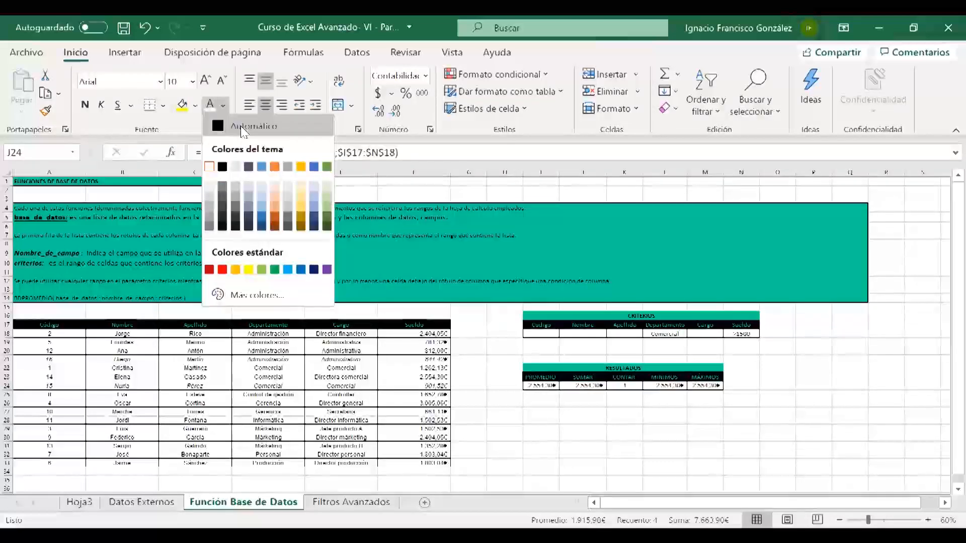
{"action": "left_click", "coordinate": [624, 436]}
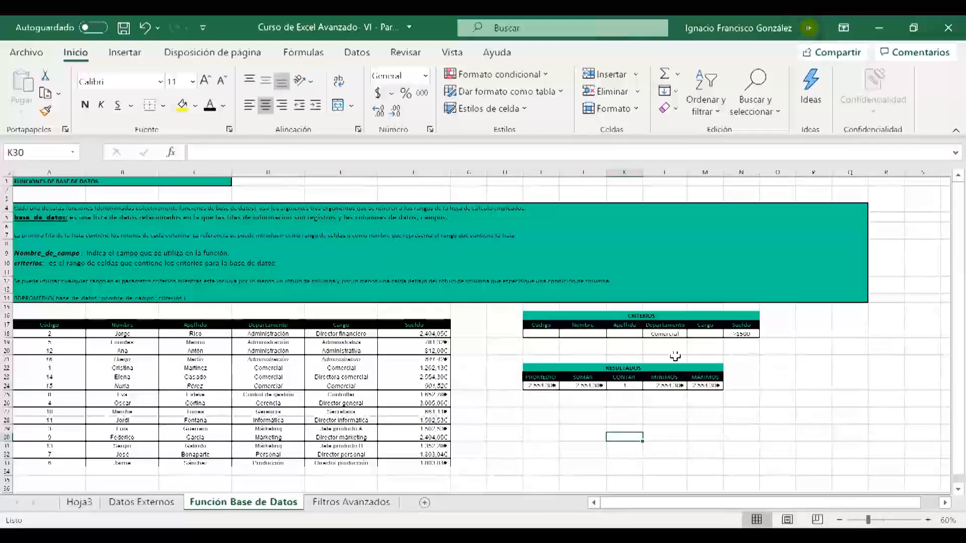
- Examine the CRITERIOS block and the formulas under SUMAR and CONTAR in J24 and K24
{"action": "left_click", "coordinate": [640, 317]}
{"action": "left_click", "coordinate": [582, 429]}
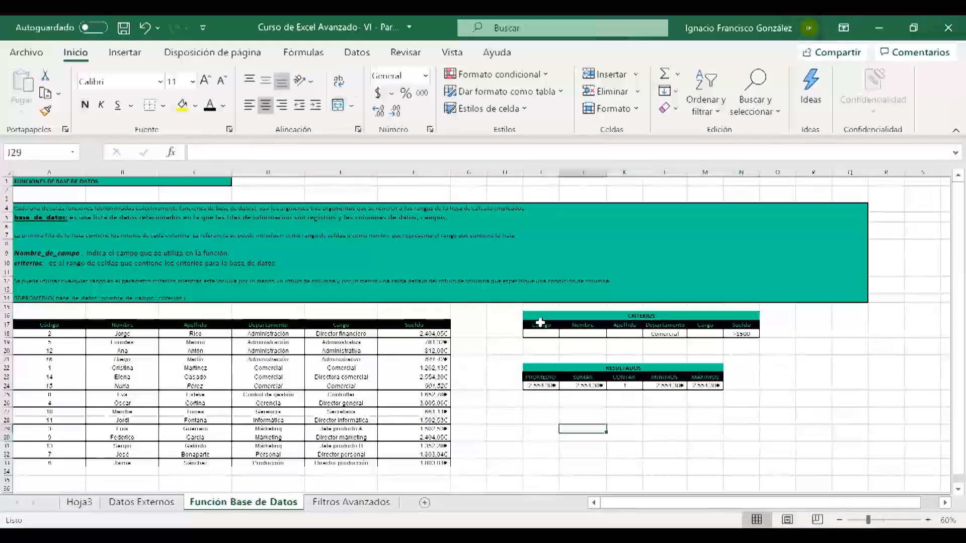
{"action": "left_click", "coordinate": [582, 386]}
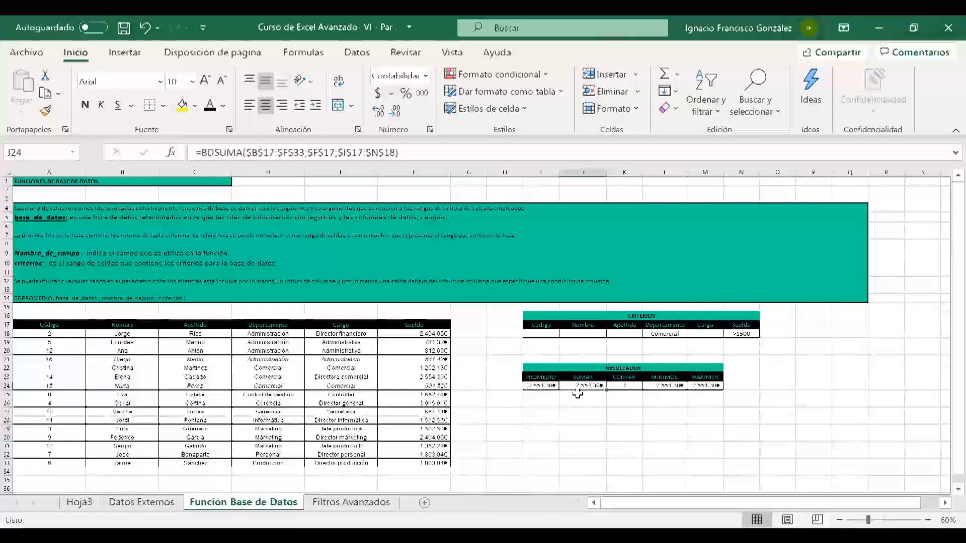
{"action": "key", "text": "Right"}
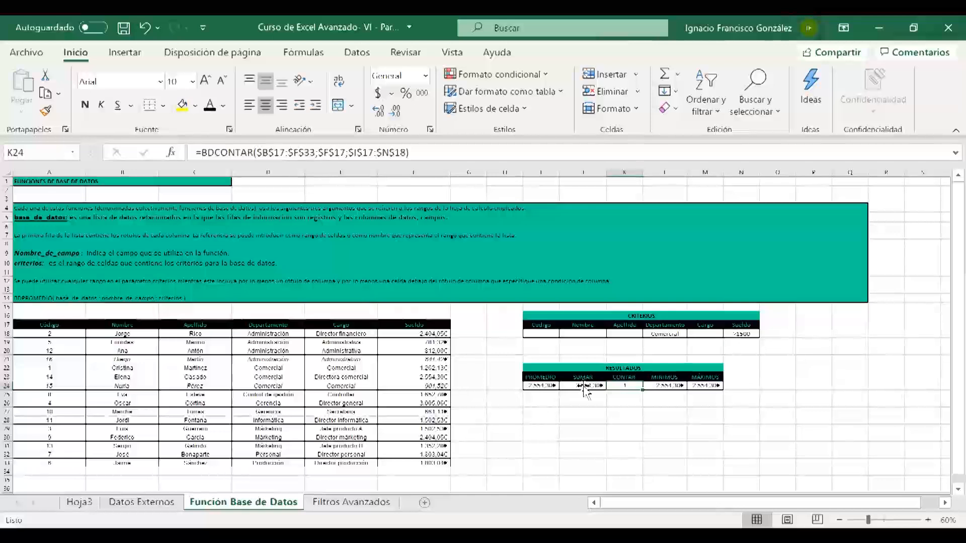
- Remove the Comercial criterion from L18, keeping the salary condition, and review the CONTAR and MÍNIMOS formulas in K24 and L24
{"action": "left_click", "coordinate": [742, 334]}
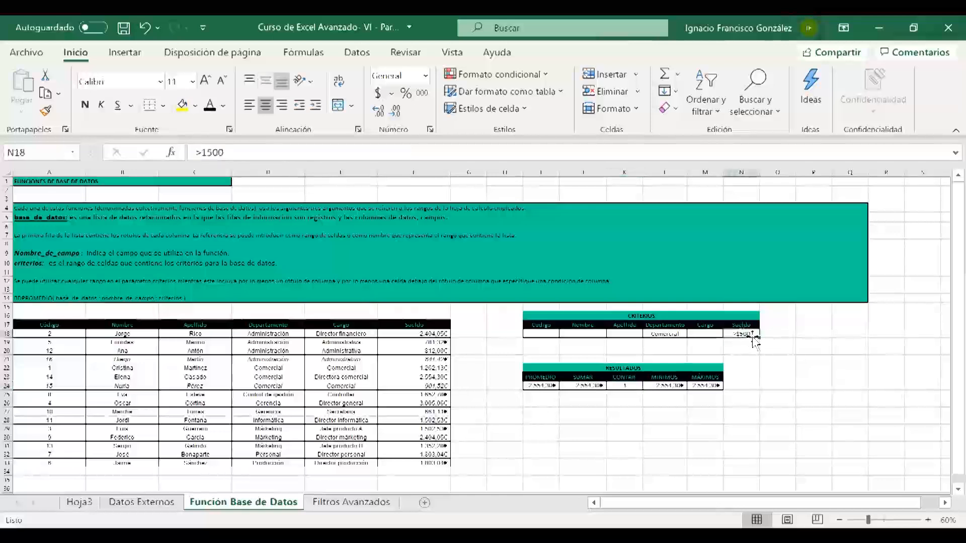
{"action": "key", "text": "Left"}
{"action": "key", "text": "Left"}
{"action": "key", "text": "Left"}
{"action": "key", "text": "Right"}
{"action": "key", "text": "BackSpace"}
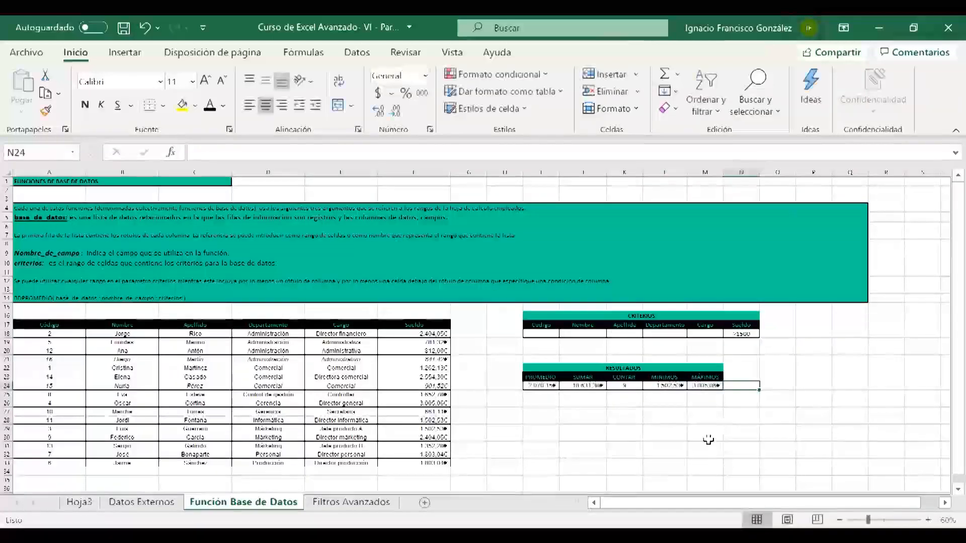
{"action": "left_click", "coordinate": [625, 388]}
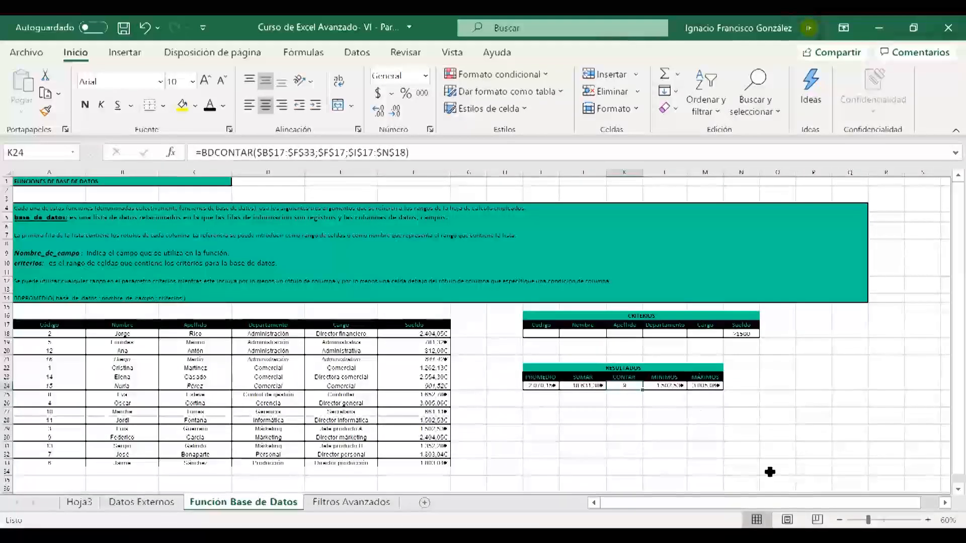
{"action": "key", "text": "Right"}
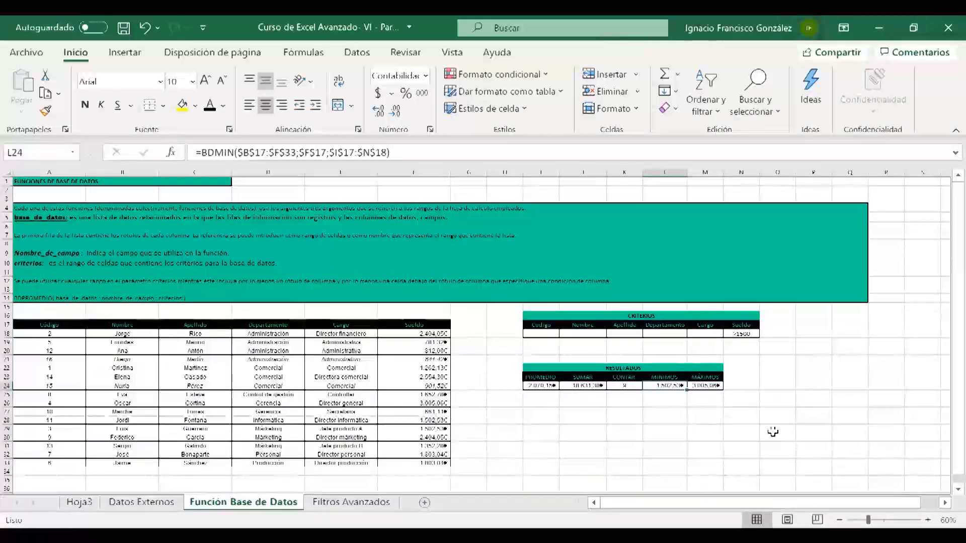
- Review the MÁXIMOS formula in M24 and clear the Sueldo criterion from N18
{"action": "key", "text": "Right"}
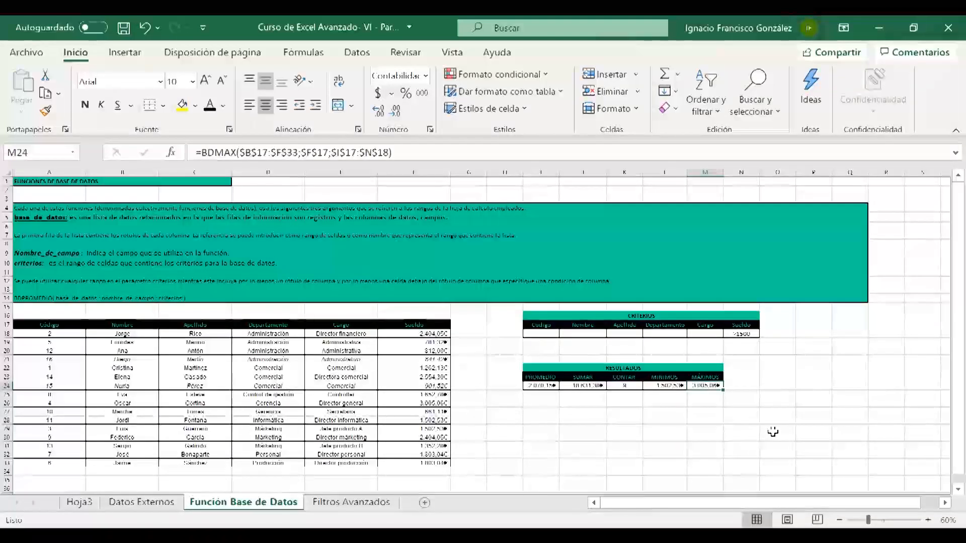
{"action": "key", "text": "Up"}
{"action": "key", "text": "Up"}
{"action": "key", "text": "Up"}
{"action": "key", "text": "Up"}
{"action": "key", "text": "Up"}
{"action": "key", "text": "Up"}
{"action": "key", "text": "Right"}
{"action": "key", "text": "BackSpace"}
- Set the Departamento criterion in L18 to Comercial
{"action": "key", "text": "Left"}
{"action": "key", "text": "Left"}
{"action": "type", "text": "Com"}
{"action": "key", "text": "BackSpace"}
{"action": "key", "text": "BackSpace"}
{"action": "key", "text": "BackSpace"}
{"action": "key", "text": "Right"}
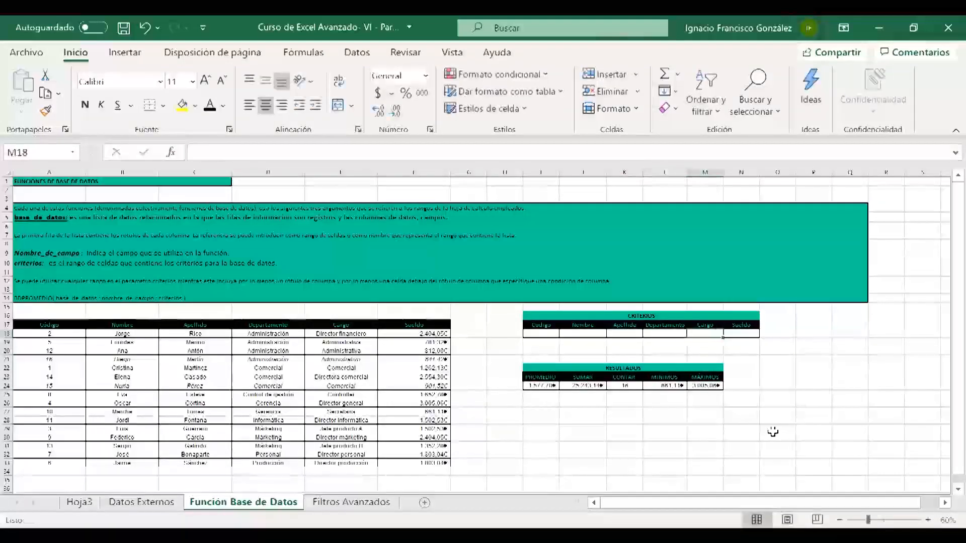
{"action": "key", "text": "Left"}
{"action": "type", "text": "Comercial"}
{"action": "key", "text": "Tab"}
- Check the MÍNIMOS and MÁXIMOS results in L24 and M24 for the Comercial department
{"action": "key", "text": "Down"}
{"action": "key", "text": "Down"}
{"action": "key", "text": "Down"}
{"action": "key", "text": "Down"}
{"action": "key", "text": "Down"}
{"action": "key", "text": "Down"}
{"action": "key", "text": "Left"}
{"action": "key", "text": "Right"}
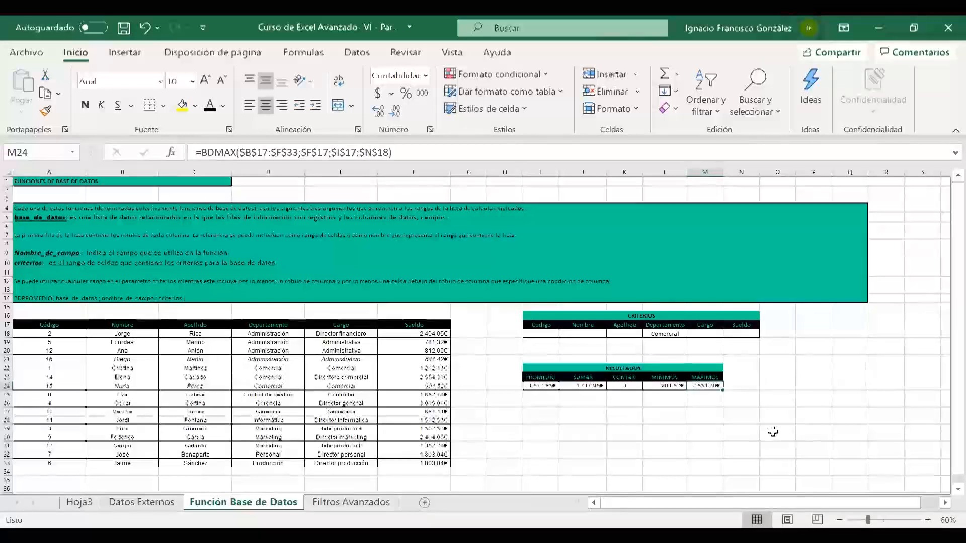
- Open the Filtros Avanzados sheet and examine its employee list and the CRITERIOS headings
{"action": "left_click", "coordinate": [351, 502]}
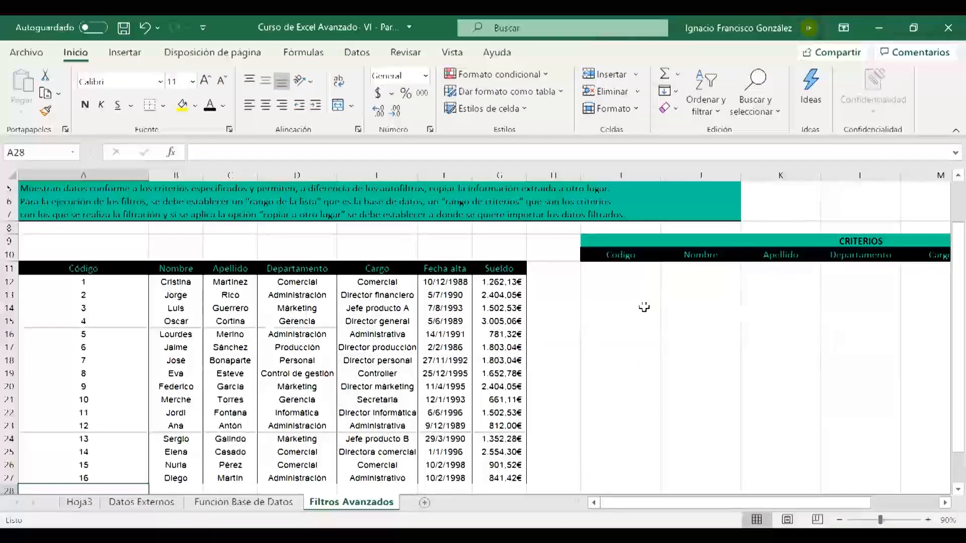
{"action": "scroll", "coordinate": [521, 278], "scroll_direction": "up", "scroll_amount": 1}
{"action": "left_click", "coordinate": [357, 52]}
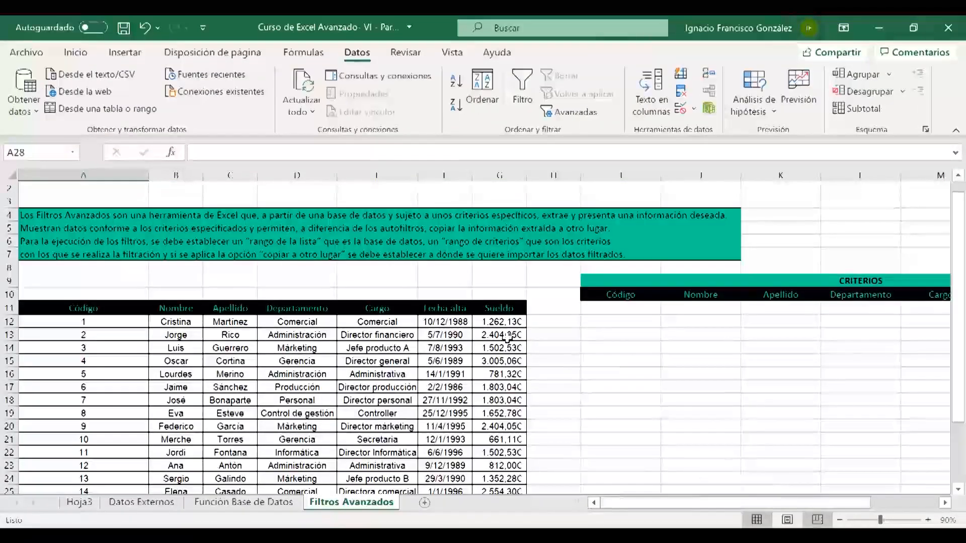
{"action": "scroll", "coordinate": [507, 337], "scroll_direction": "down", "scroll_amount": 2}
{"action": "left_click", "coordinate": [75, 288]}
{"action": "left_click_drag", "start_coordinate": [74, 287], "coordinate": [378, 447]}
{"action": "left_click", "coordinate": [668, 418]}
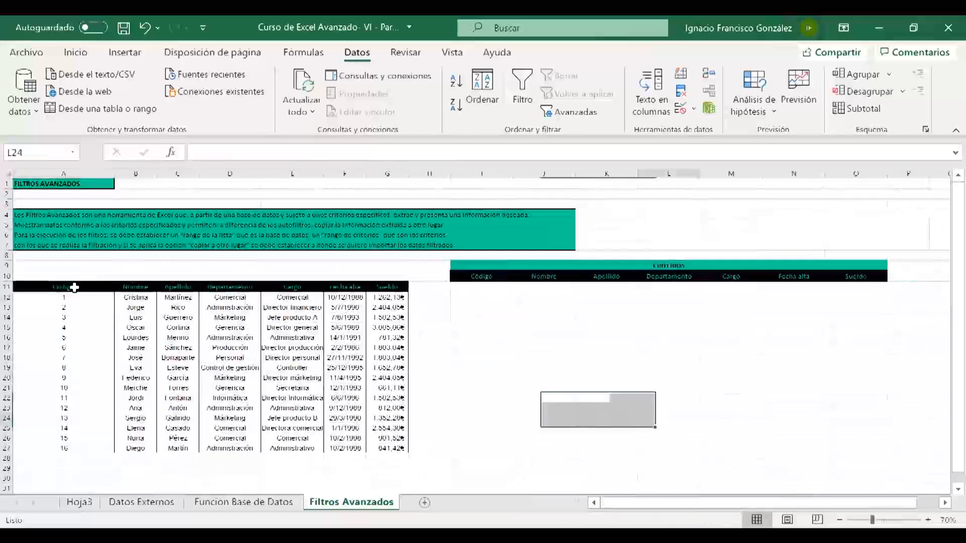
{"action": "left_click_drag", "start_coordinate": [462, 265], "coordinate": [855, 277]}
- Enter Comercial as the Departamento criterion in L11
{"action": "left_click", "coordinate": [669, 287]}
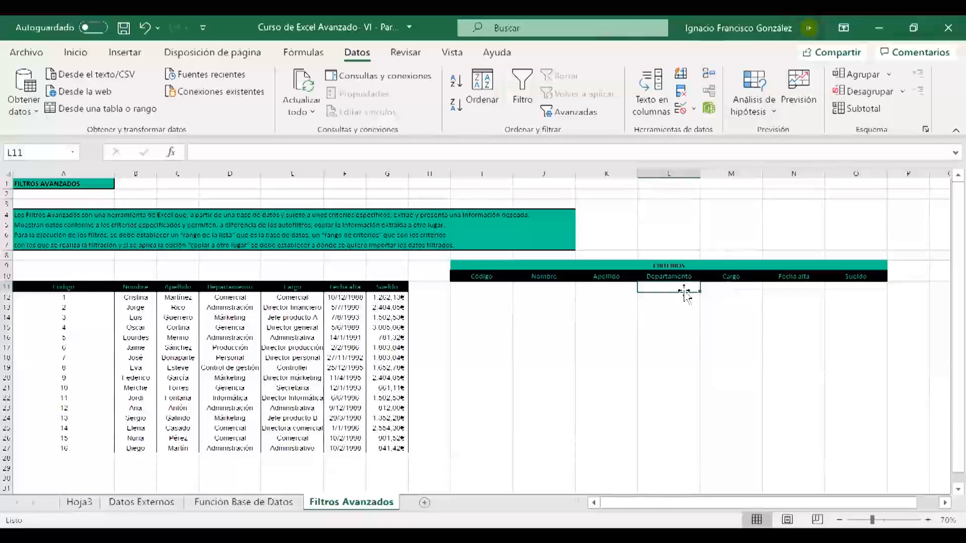
{"action": "key", "text": "Right"}
{"action": "key", "text": "Left"}
{"action": "type", "text": "Comercial"}
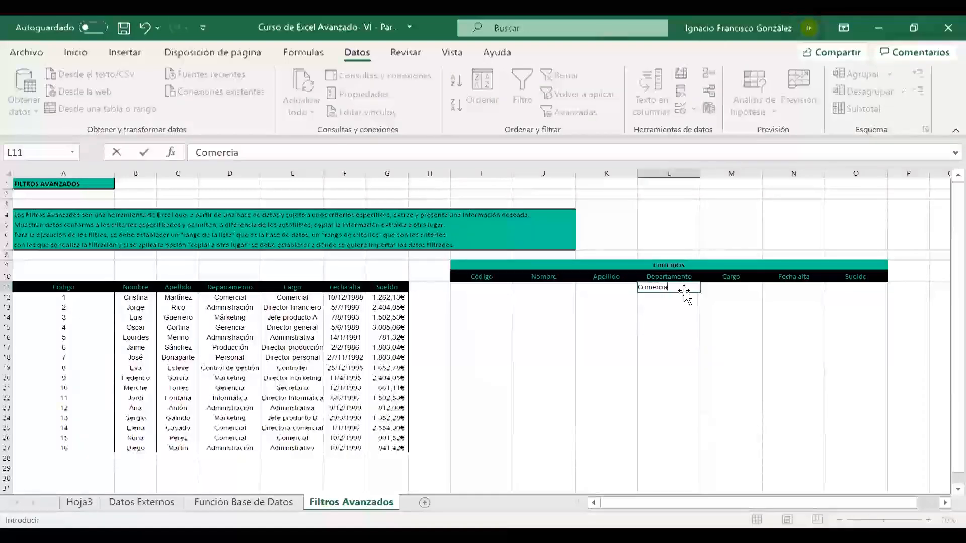
{"action": "key", "text": "Tab"}
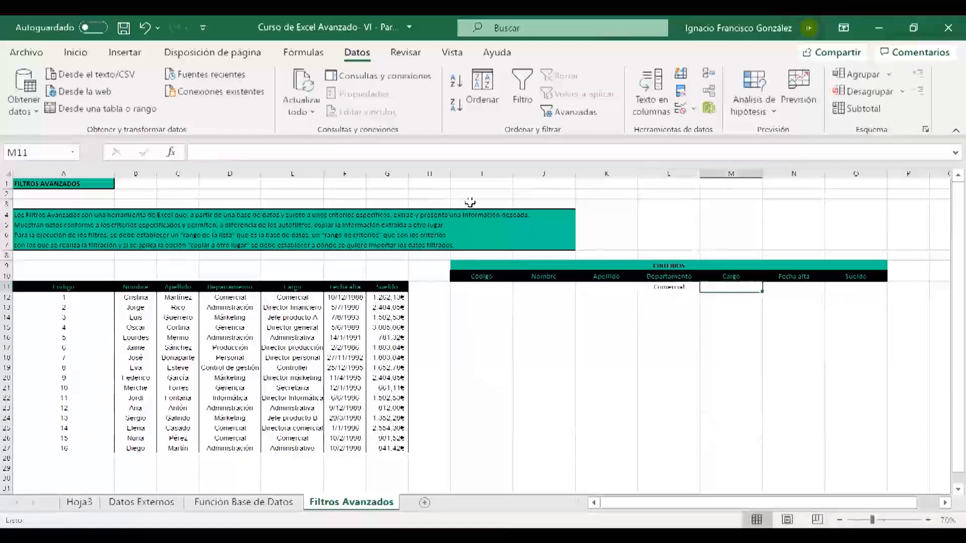
{"action": "key", "text": "Return"}
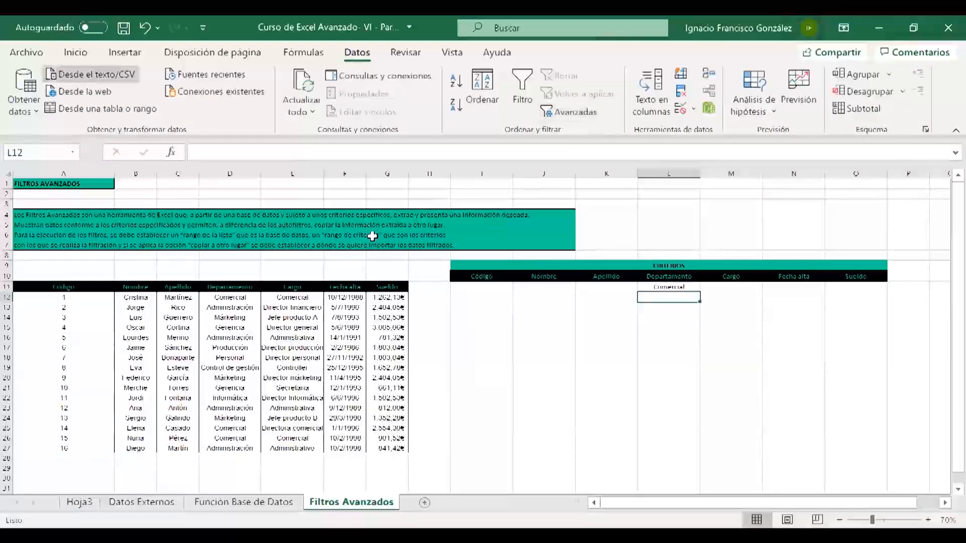
- Start an advanced filter and set its list range to A11:G27
{"action": "left_click", "coordinate": [76, 53]}
{"action": "left_click", "coordinate": [356, 53]}
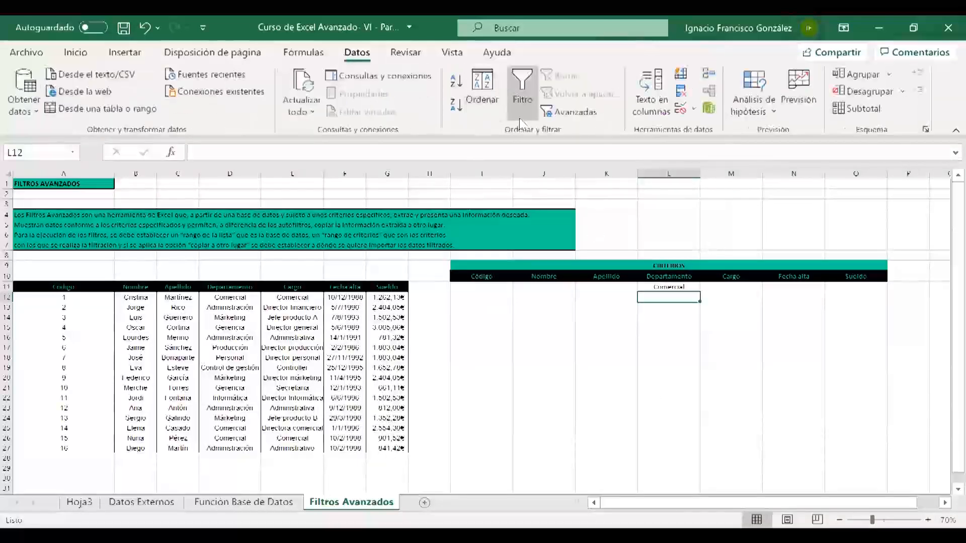
{"action": "left_click", "coordinate": [574, 112]}
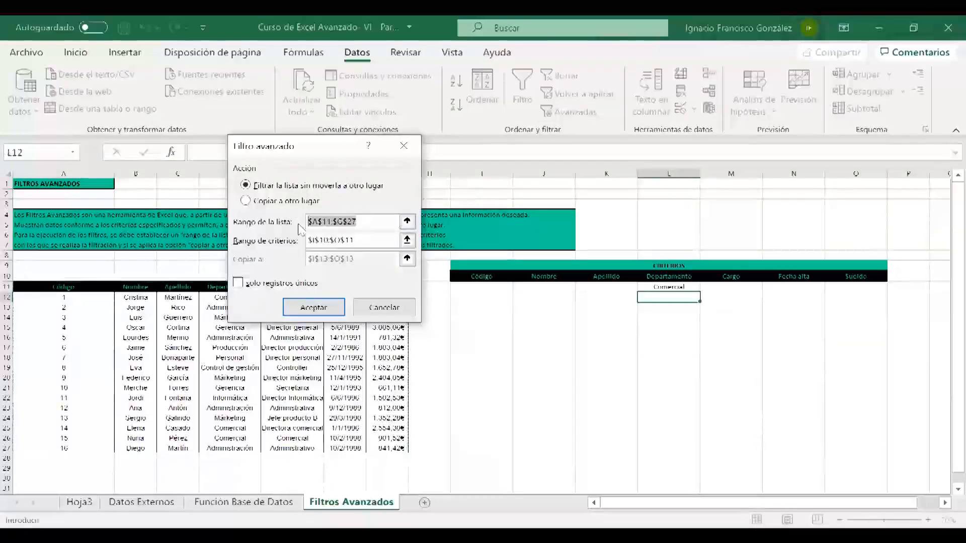
{"action": "key", "text": "BackSpace"}
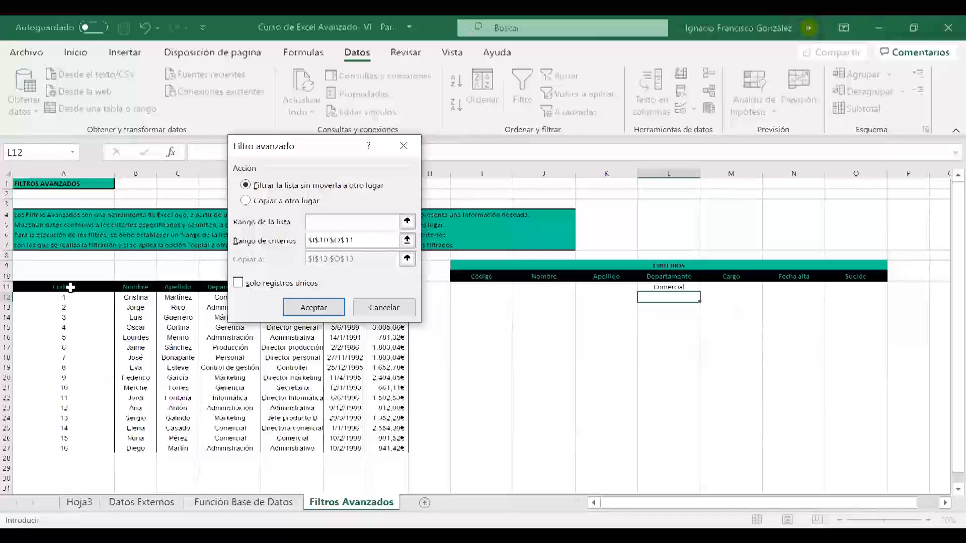
{"action": "left_click_drag", "start_coordinate": [63, 287], "coordinate": [378, 451]}
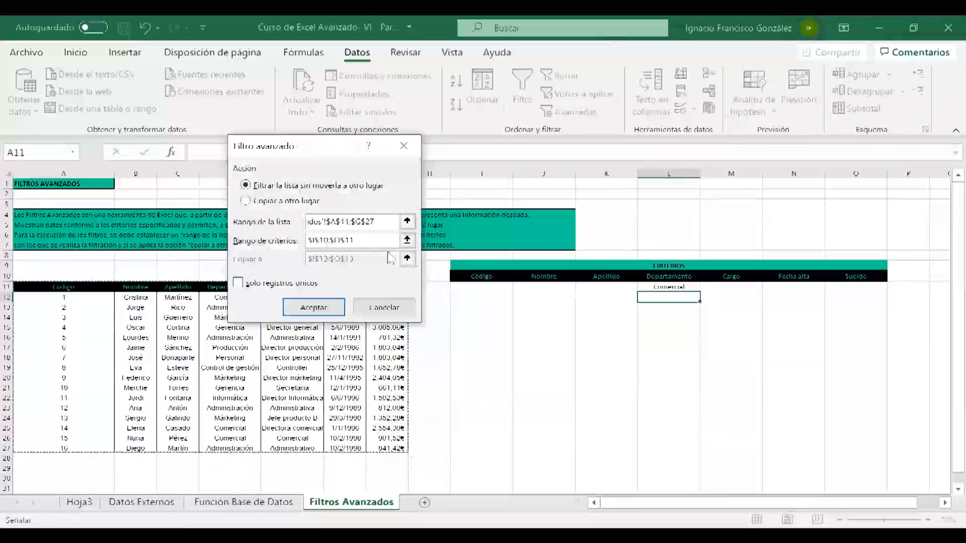
- Set the criteria range to I10:O11, apply the advanced filter in place and check the Departamento values of the filtered rows
{"action": "left_click_drag", "start_coordinate": [373, 240], "coordinate": [301, 241]}
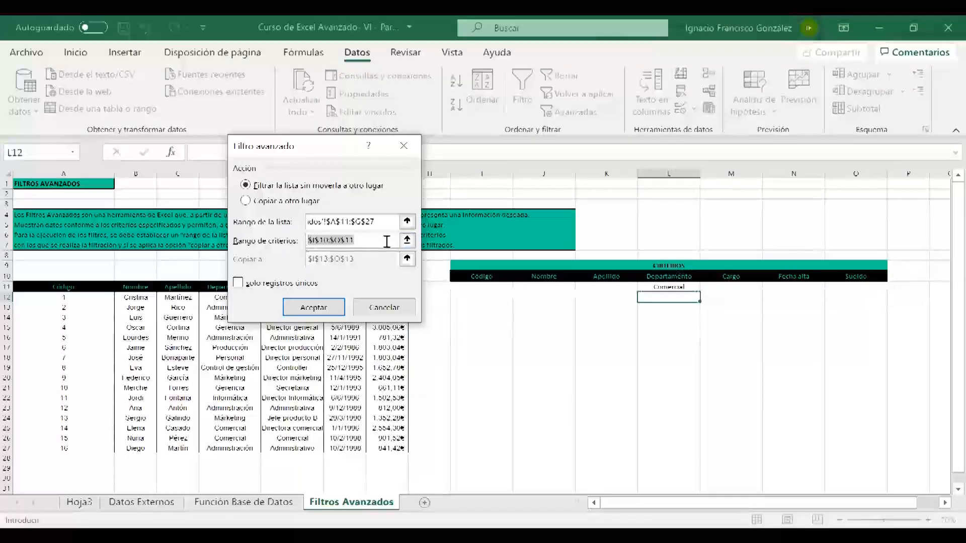
{"action": "key", "text": "BackSpace"}
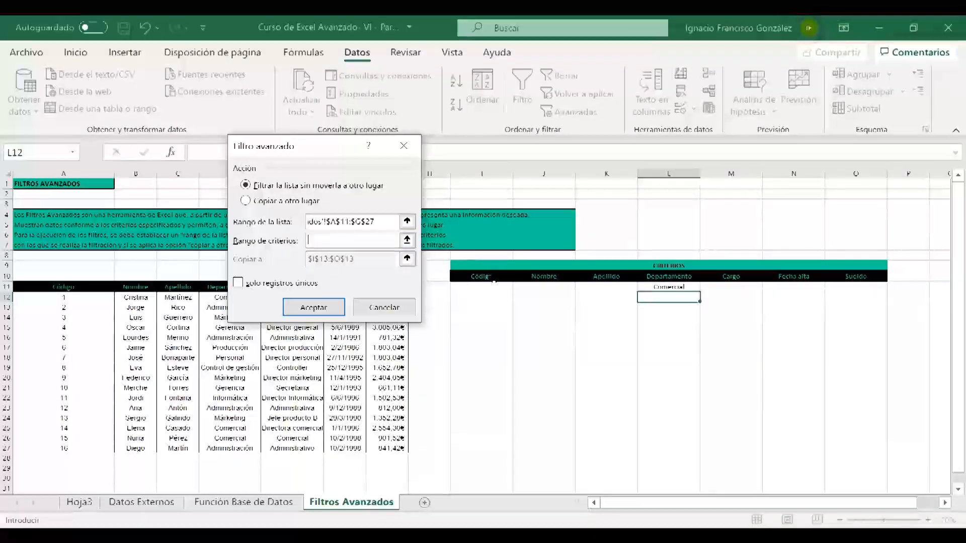
{"action": "left_click_drag", "start_coordinate": [494, 279], "coordinate": [855, 288]}
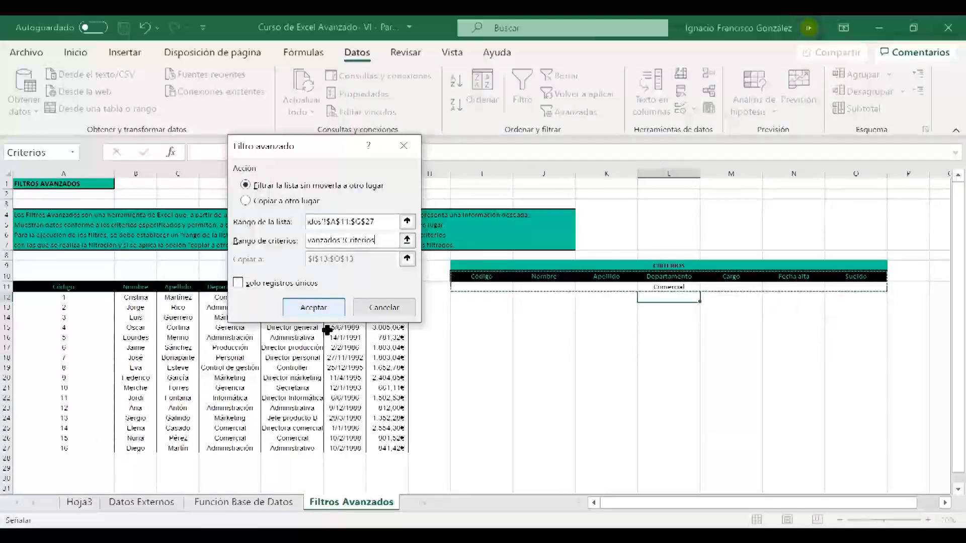
{"action": "left_click", "coordinate": [305, 303]}
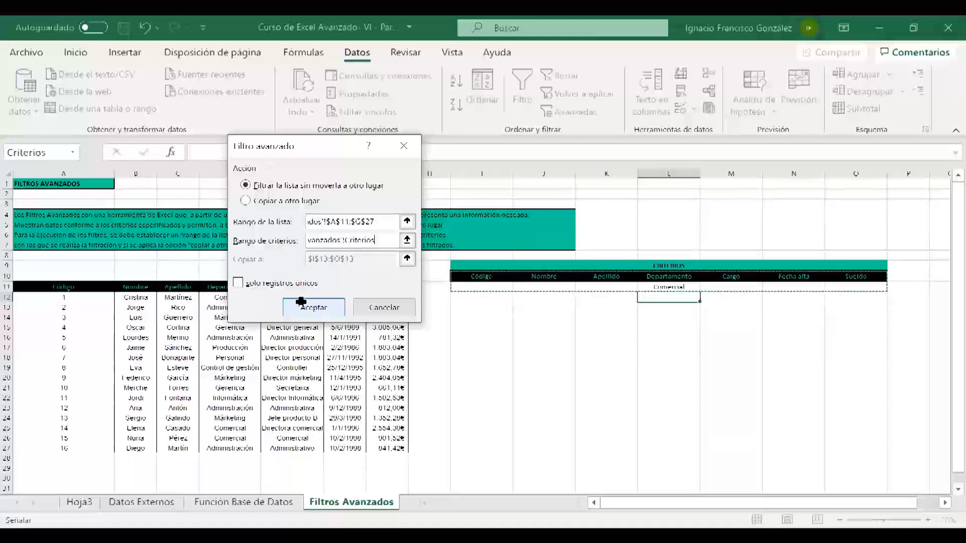
{"action": "left_click", "coordinate": [239, 302]}
{"action": "left_click_drag", "start_coordinate": [239, 304], "coordinate": [235, 318]}
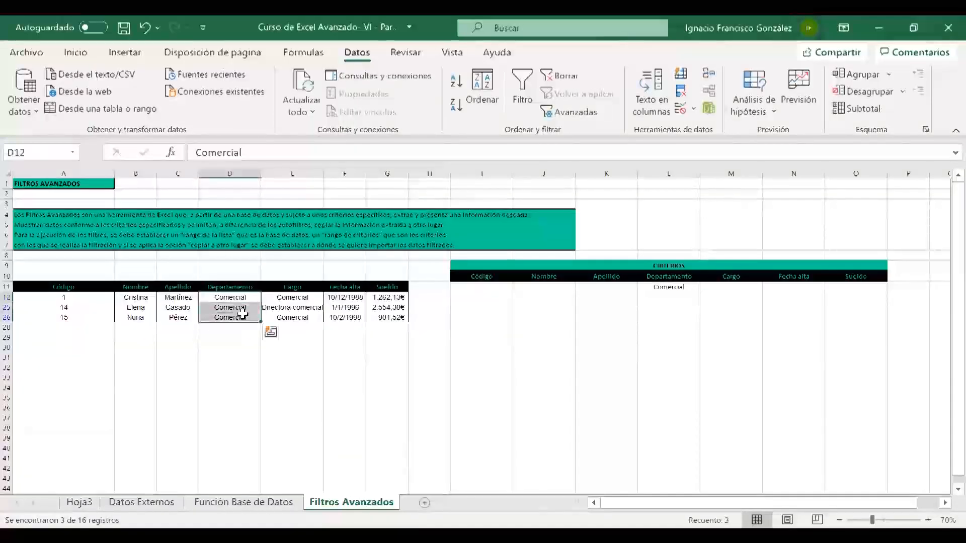
{"action": "left_click", "coordinate": [345, 377]}
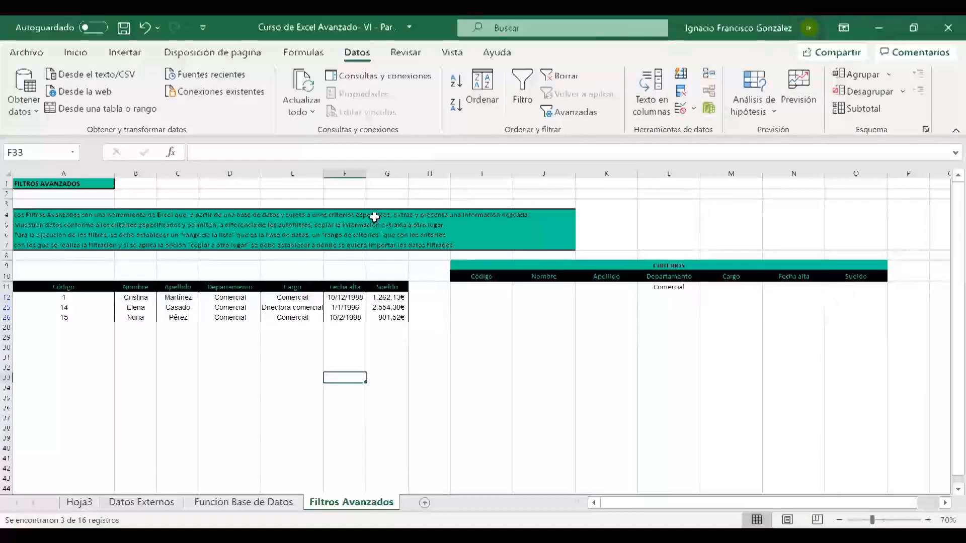
- Add >1500 as the Sueldo criterion in O11, reapply the advanced filter in place and check the filtered record
{"action": "left_click", "coordinate": [848, 282]}
{"action": "type", "text": ">1500"}
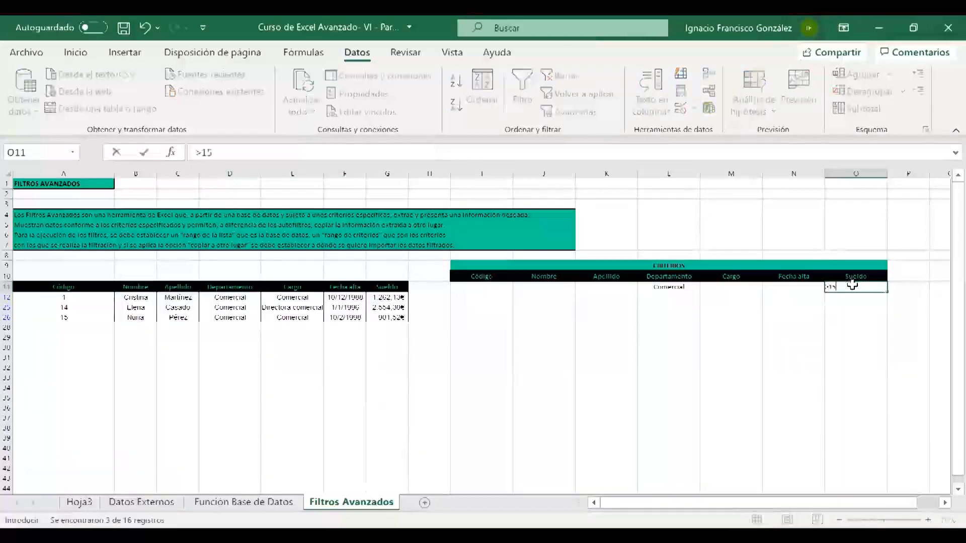
{"action": "left_click", "coordinate": [785, 349]}
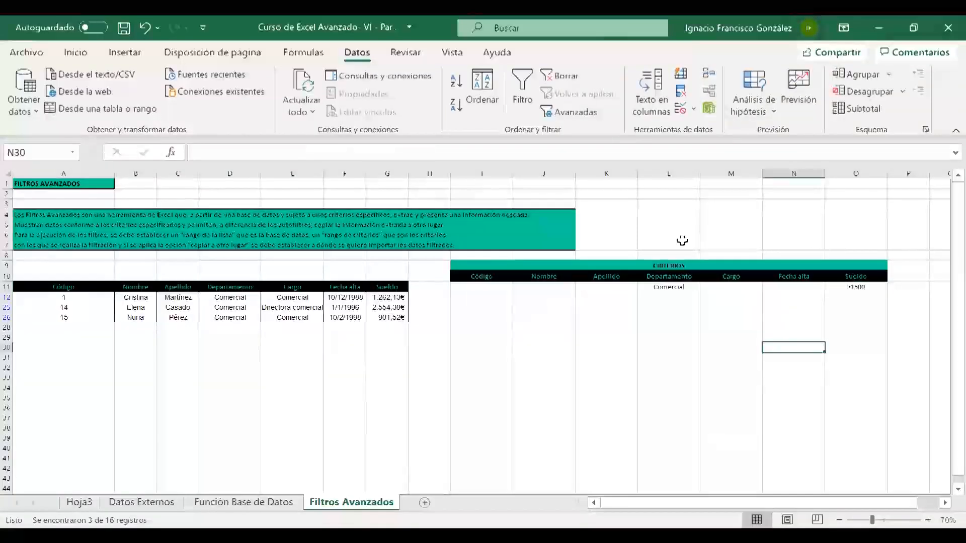
{"action": "left_click", "coordinate": [569, 113]}
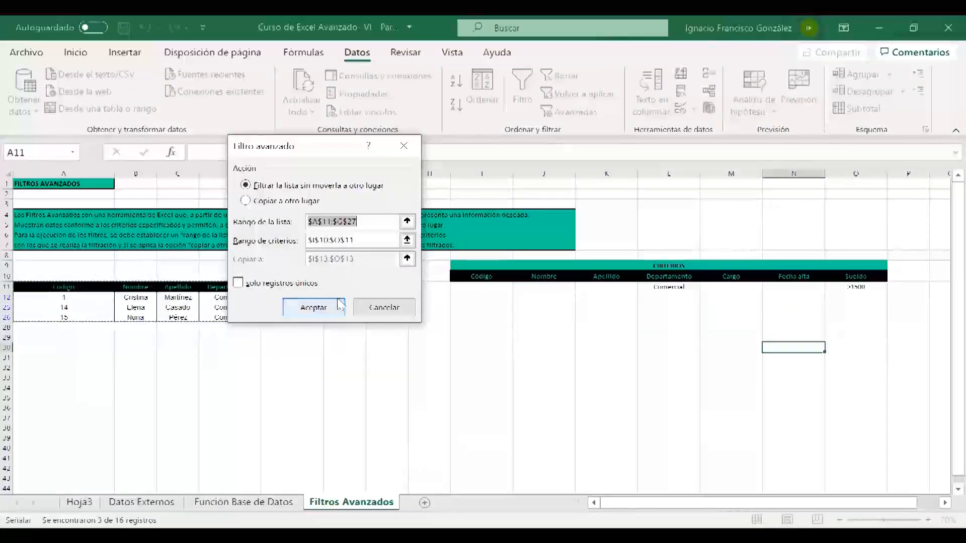
{"action": "left_click", "coordinate": [342, 307]}
{"action": "left_click_drag", "start_coordinate": [397, 298], "coordinate": [52, 298]}
{"action": "left_click", "coordinate": [346, 377]}
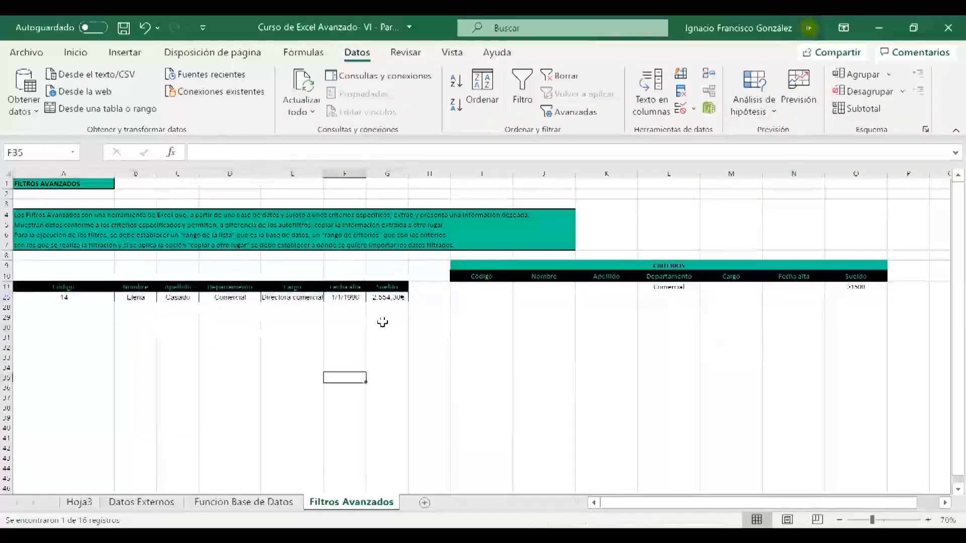
{"action": "left_click", "coordinate": [385, 300]}
{"action": "left_click", "coordinate": [430, 387]}
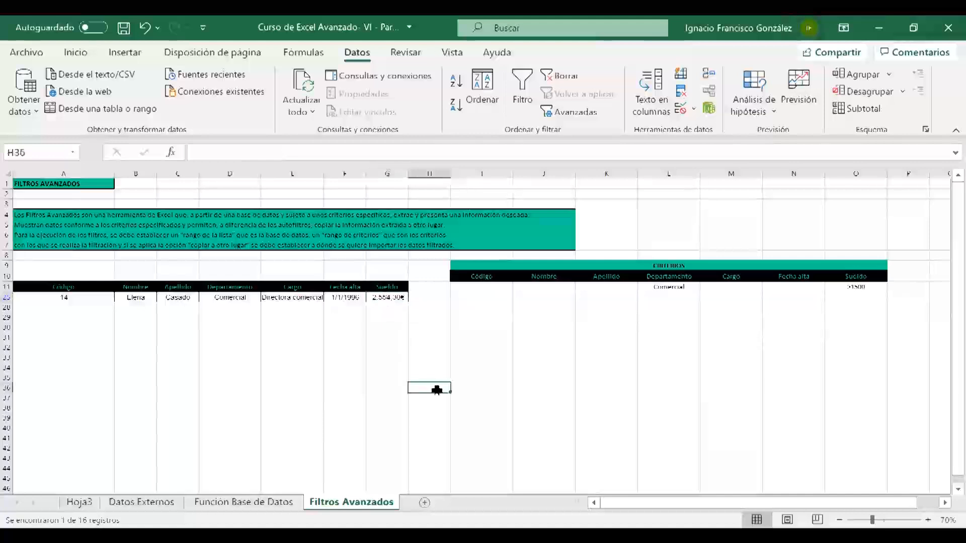
{"action": "left_click", "coordinate": [401, 328]}
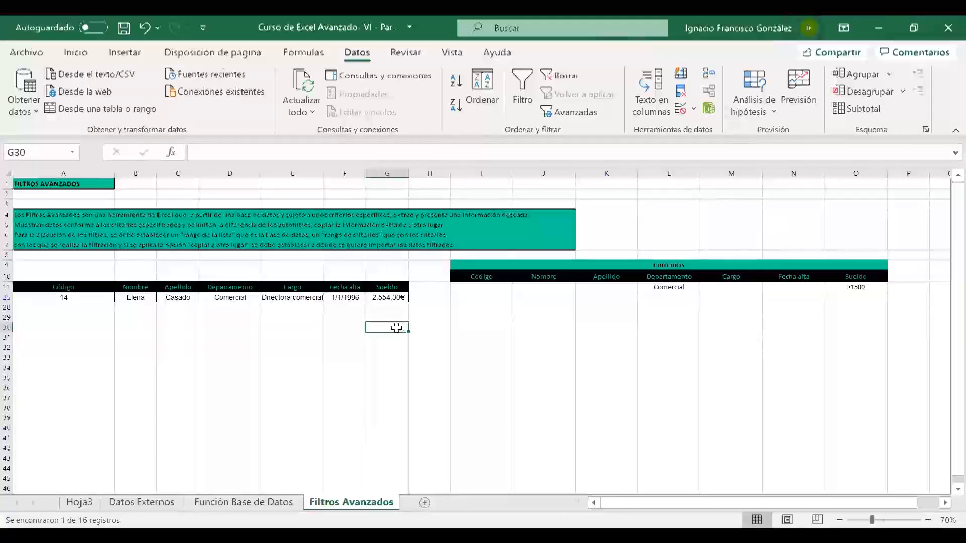
- Undo both advanced filters and the Sueldo criterion entry
{"action": "key", "text": "ctrl+z"}
{"action": "key", "text": "ctrl+z"}
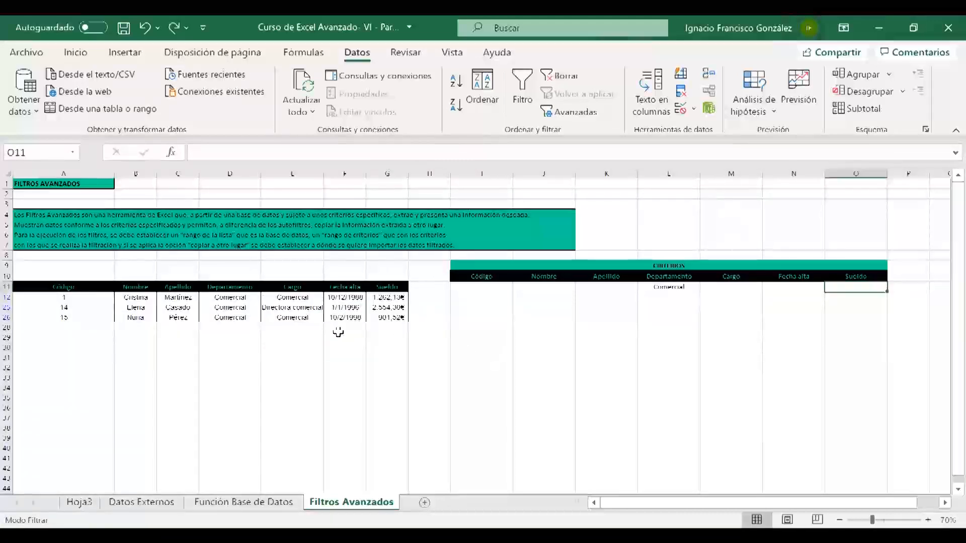
{"action": "key", "text": "ctrl+z"}
- Turn on automatic filters for the list's header row, Código to Sueldo, in A11:G11
{"action": "left_click", "coordinate": [59, 288]}
{"action": "key", "text": "ctrl+shift+Right"}
{"action": "key", "text": "ctrl+shift+l"}
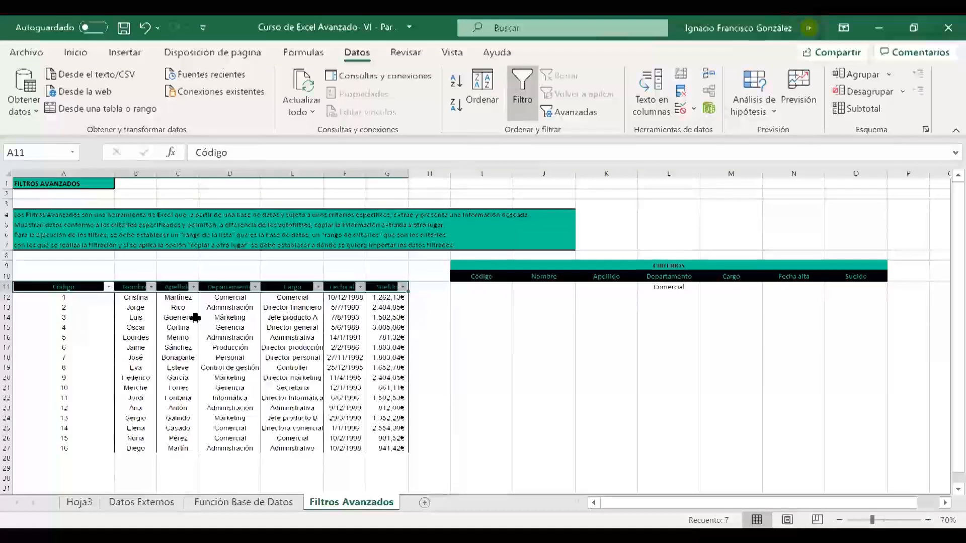
{"action": "left_click", "coordinate": [445, 341]}
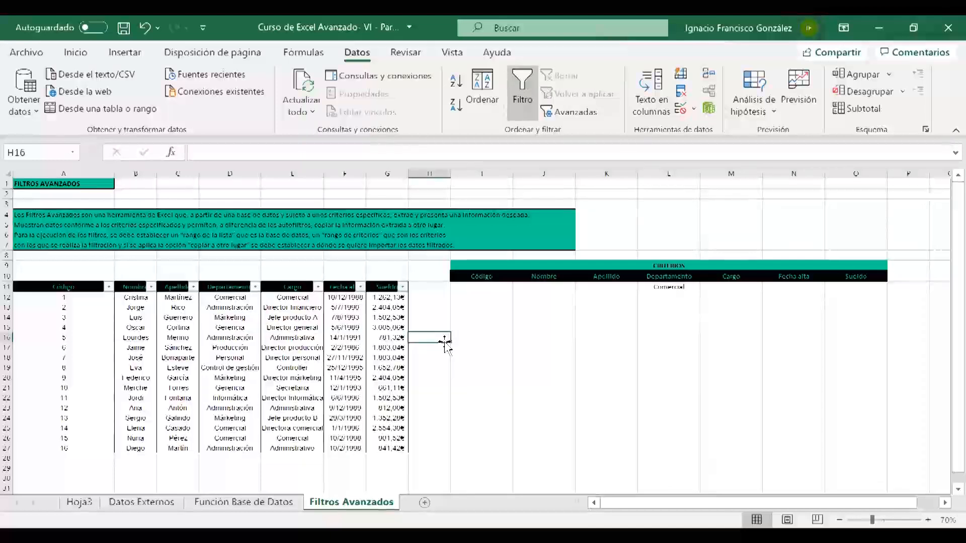
{"action": "left_click", "coordinate": [767, 347]}
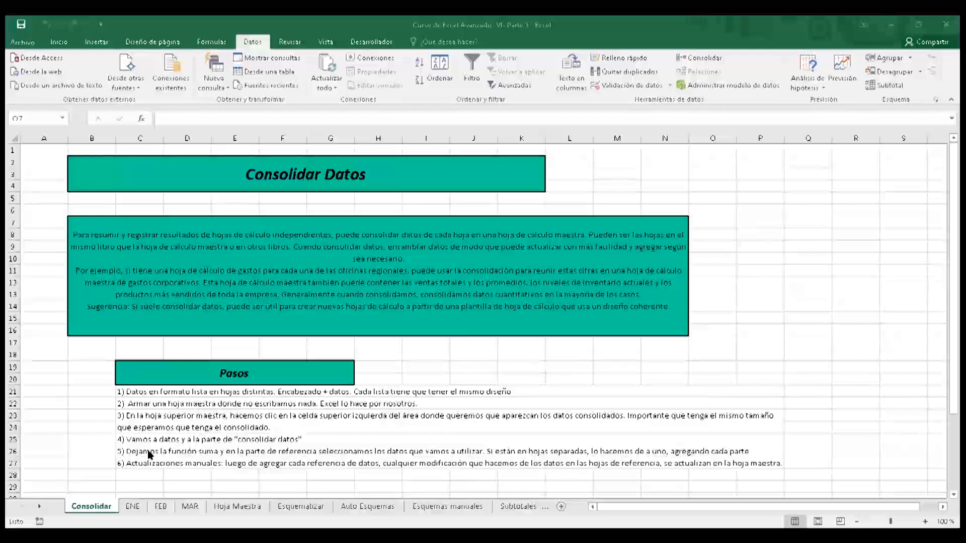
- Examine the Enero list by country in B2:C12 on sheet ENE, and open sheet FEB to compare its list
{"action": "left_click", "coordinate": [131, 506]}
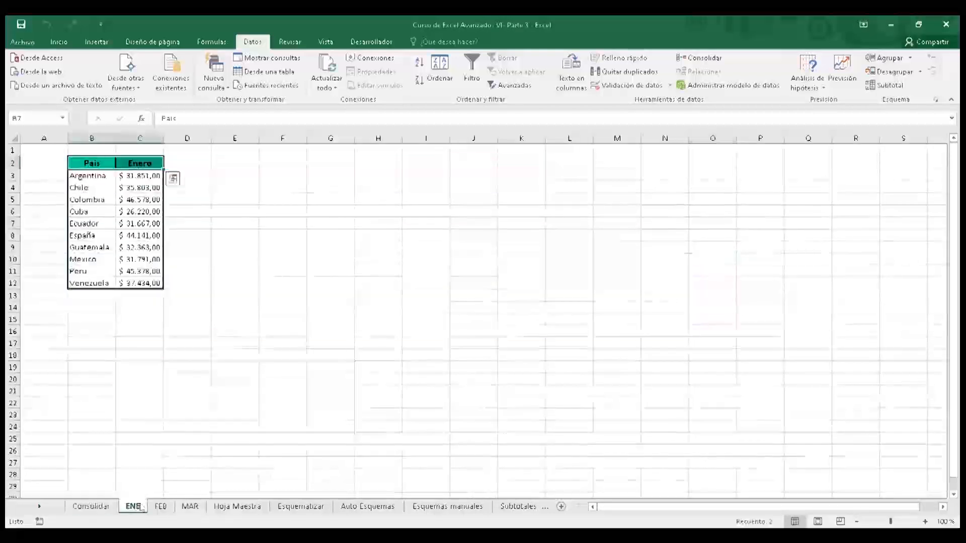
{"action": "left_click", "coordinate": [198, 195]}
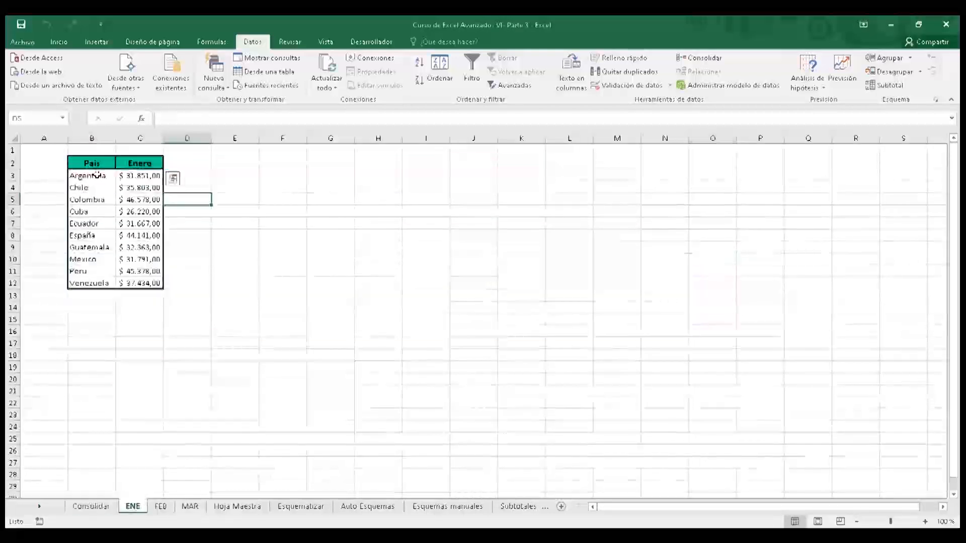
{"action": "left_click_drag", "start_coordinate": [90, 164], "coordinate": [125, 280]}
{"action": "left_click", "coordinate": [214, 233]}
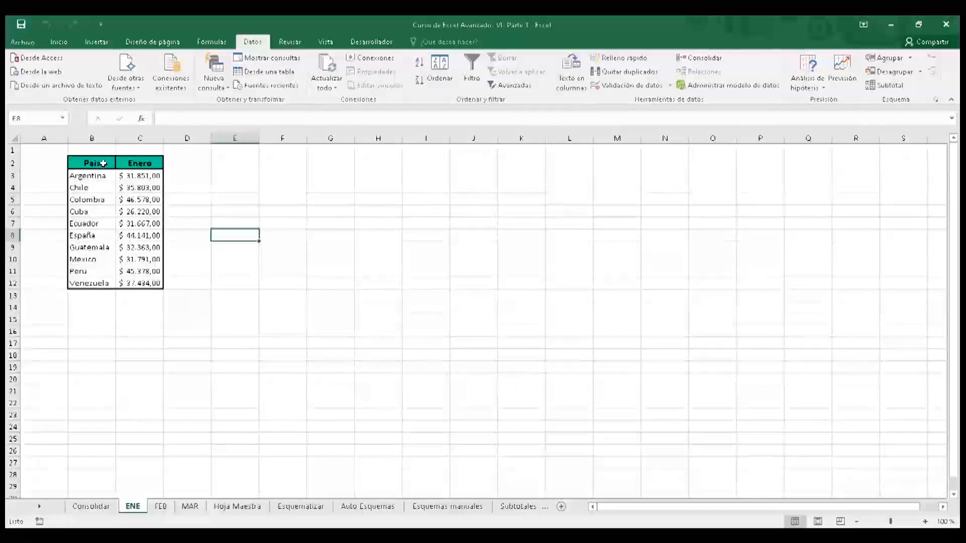
{"action": "left_click_drag", "start_coordinate": [89, 164], "coordinate": [127, 279]}
{"action": "left_click", "coordinate": [212, 247]}
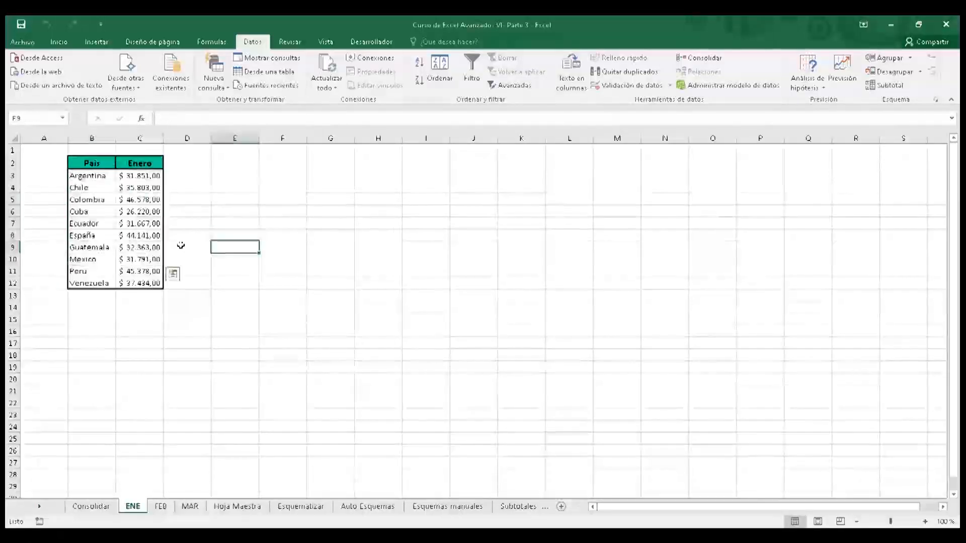
{"action": "left_click_drag", "start_coordinate": [91, 164], "coordinate": [143, 284]}
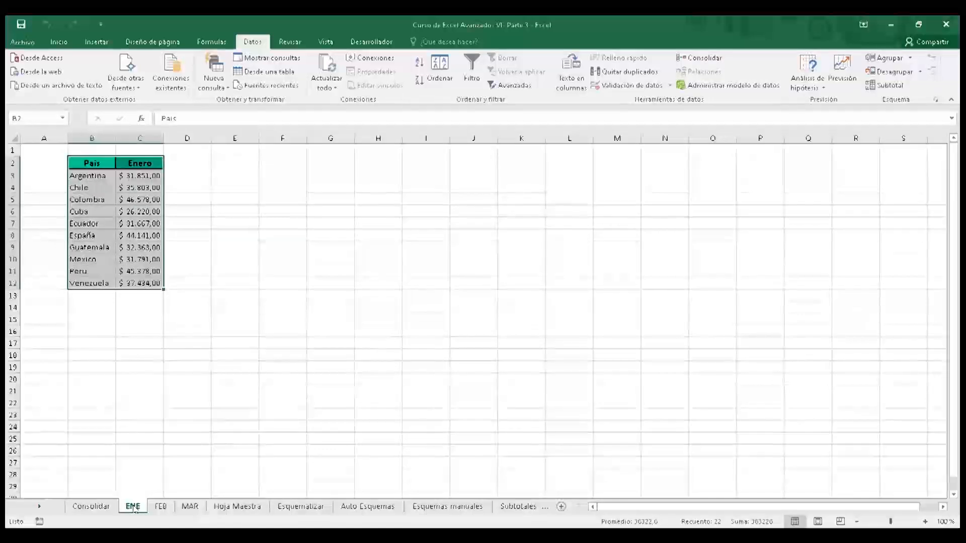
{"action": "left_click", "coordinate": [159, 507]}
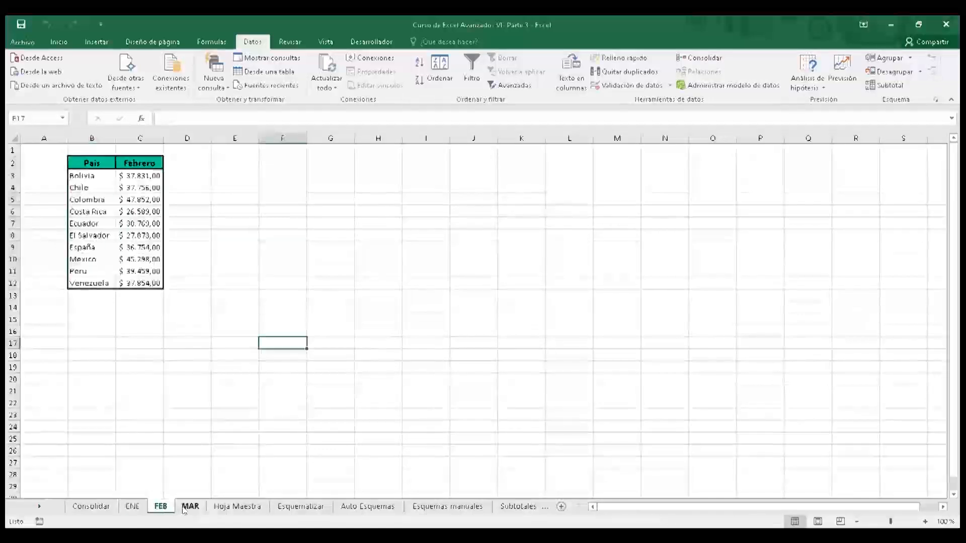
- Review the country and monthly amount tables in B2:C12 on the ENE, FEB and MAR sheets
{"action": "left_click", "coordinate": [187, 507]}
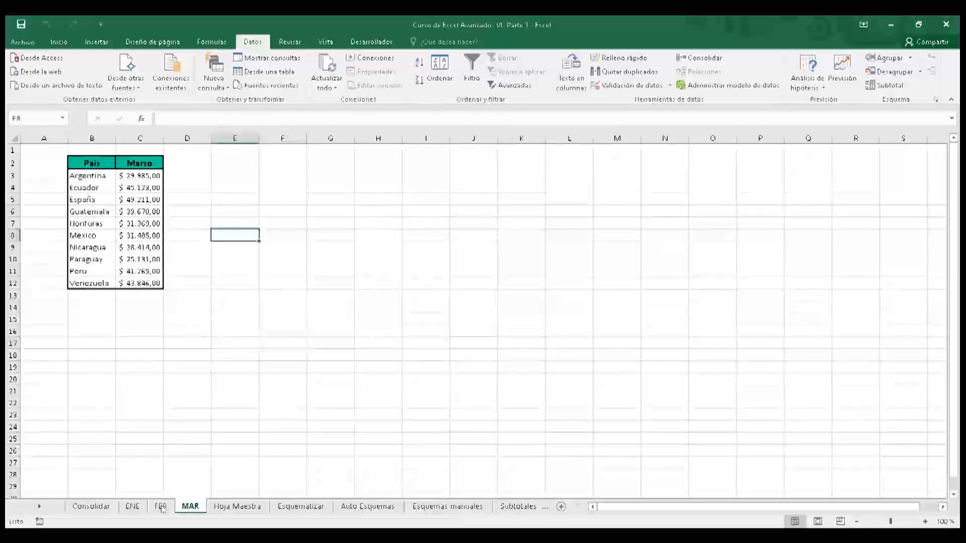
{"action": "left_click", "coordinate": [132, 507]}
{"action": "left_click", "coordinate": [197, 216]}
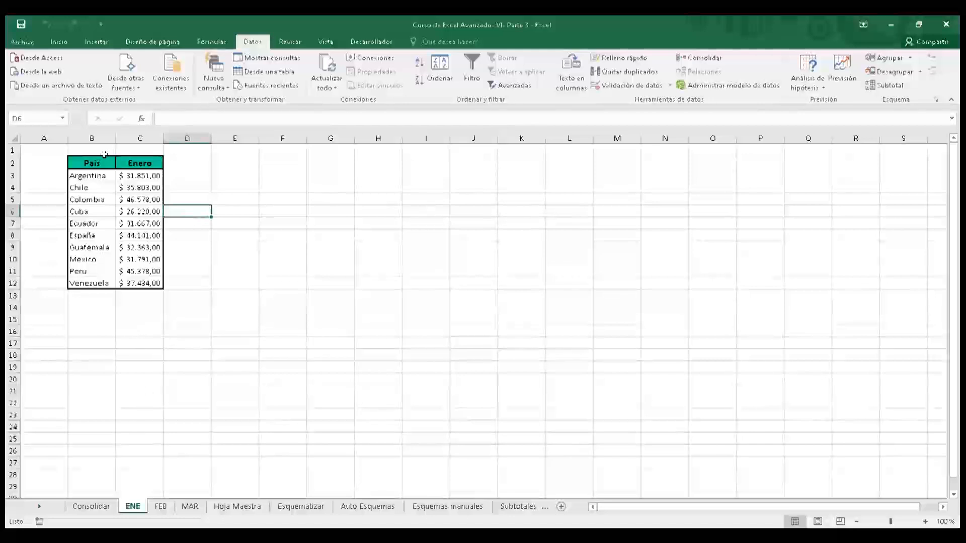
{"action": "left_click_drag", "start_coordinate": [91, 163], "coordinate": [133, 280]}
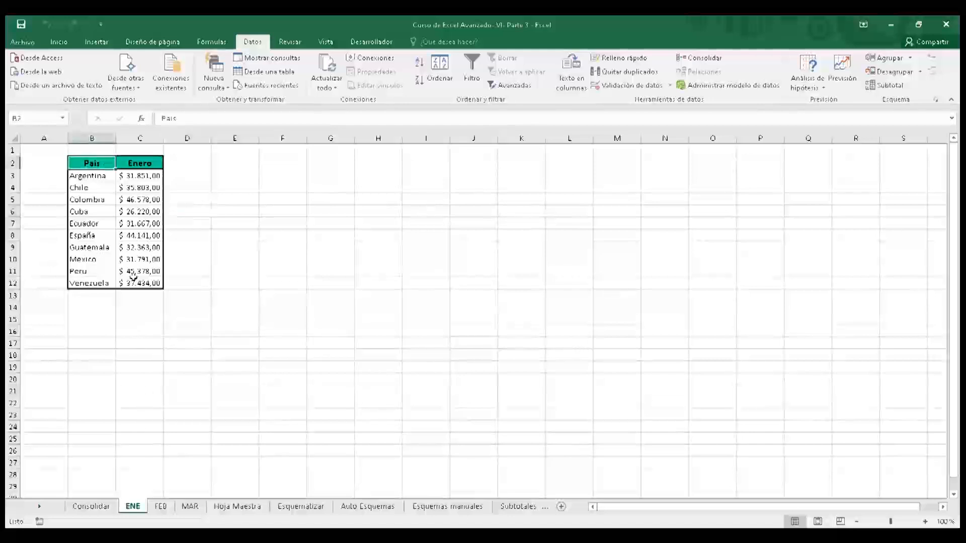
{"action": "left_click", "coordinate": [234, 247]}
{"action": "left_click", "coordinate": [282, 199]}
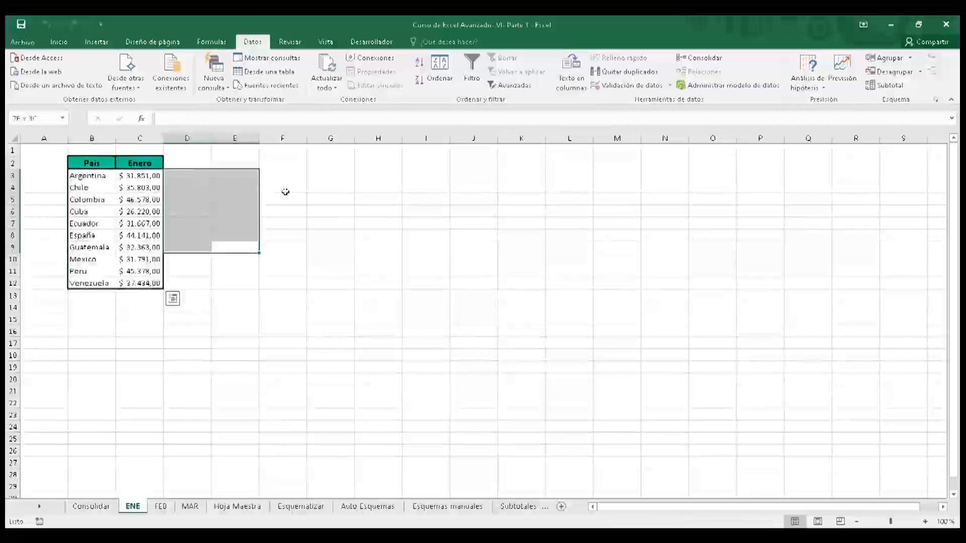
{"action": "left_click_drag", "start_coordinate": [99, 211], "coordinate": [160, 503]}
{"action": "left_click", "coordinate": [182, 426]}
{"action": "left_click", "coordinate": [161, 507]}
{"action": "left_click", "coordinate": [94, 176]}
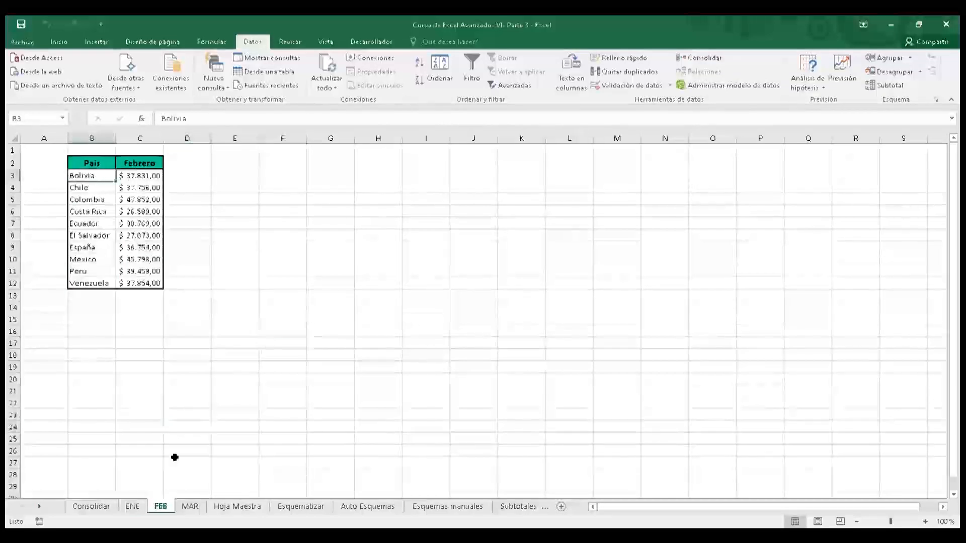
{"action": "left_click", "coordinate": [190, 506]}
{"action": "left_click", "coordinate": [103, 177]}
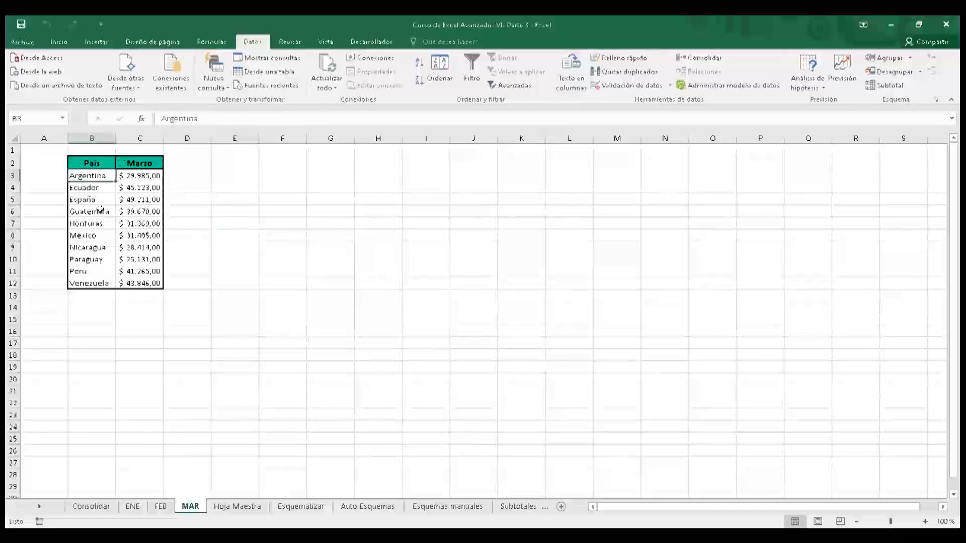
{"action": "left_click_drag", "start_coordinate": [86, 162], "coordinate": [135, 281]}
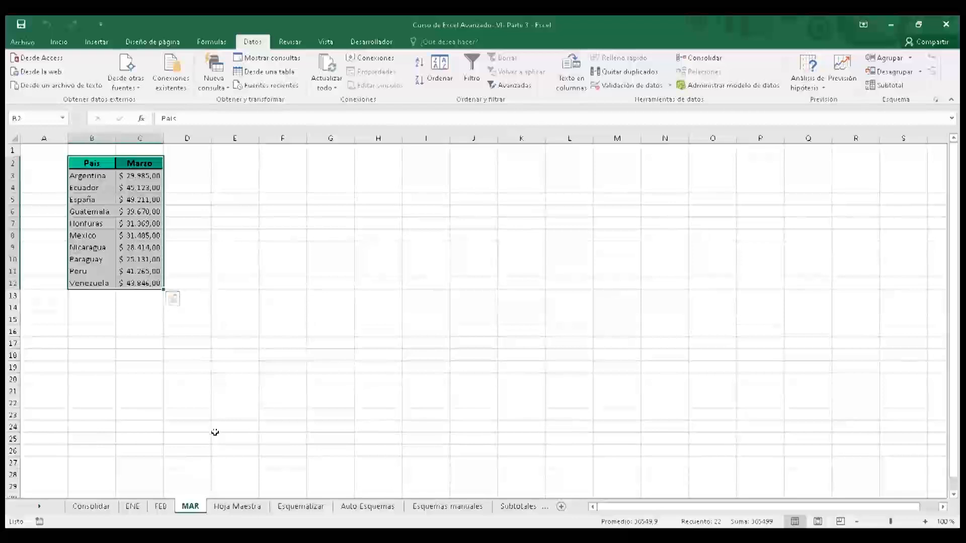
- Start a consolidation into range B3:K29 of the Hoja Maestra sheet, using the Suma function
{"action": "left_click", "coordinate": [229, 506]}
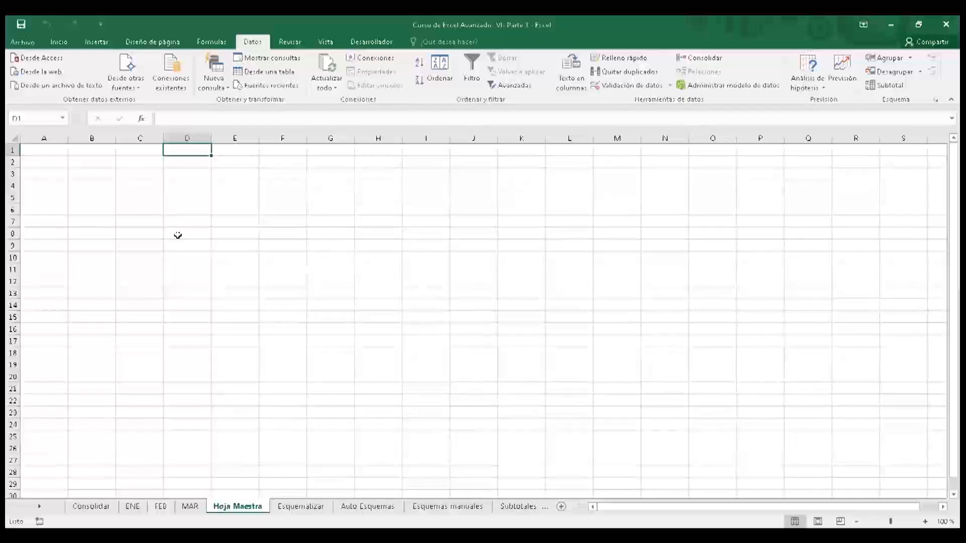
{"action": "left_click_drag", "start_coordinate": [105, 168], "coordinate": [524, 477]}
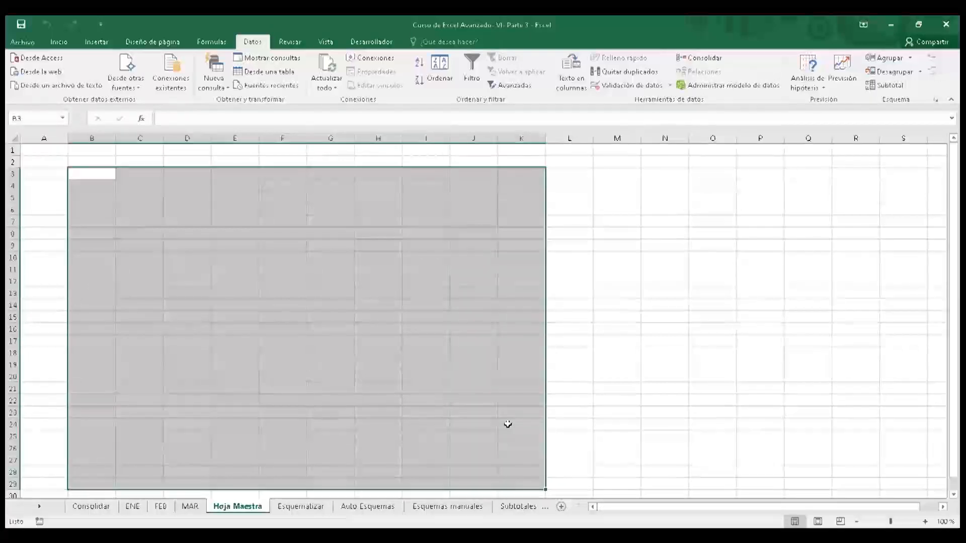
{"action": "left_click", "coordinate": [57, 44]}
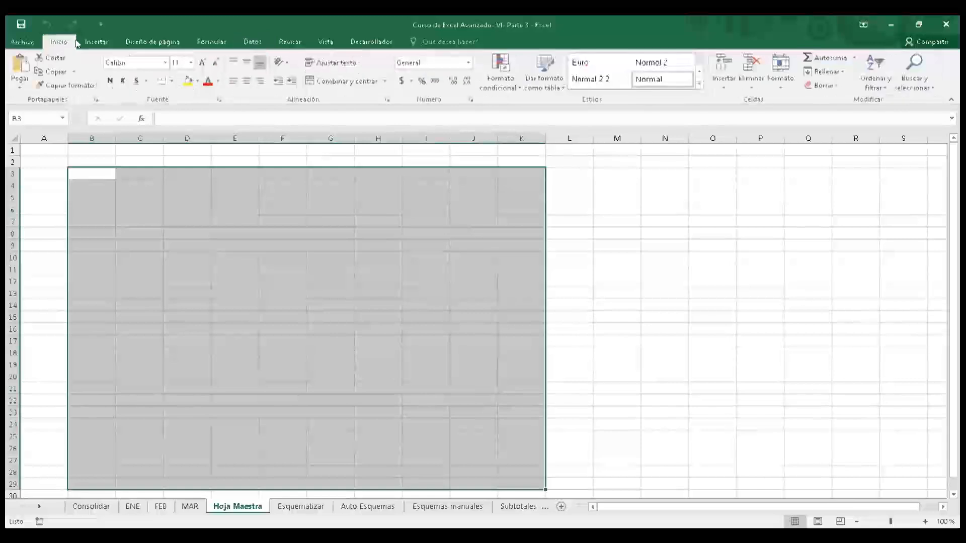
{"action": "left_click", "coordinate": [261, 42]}
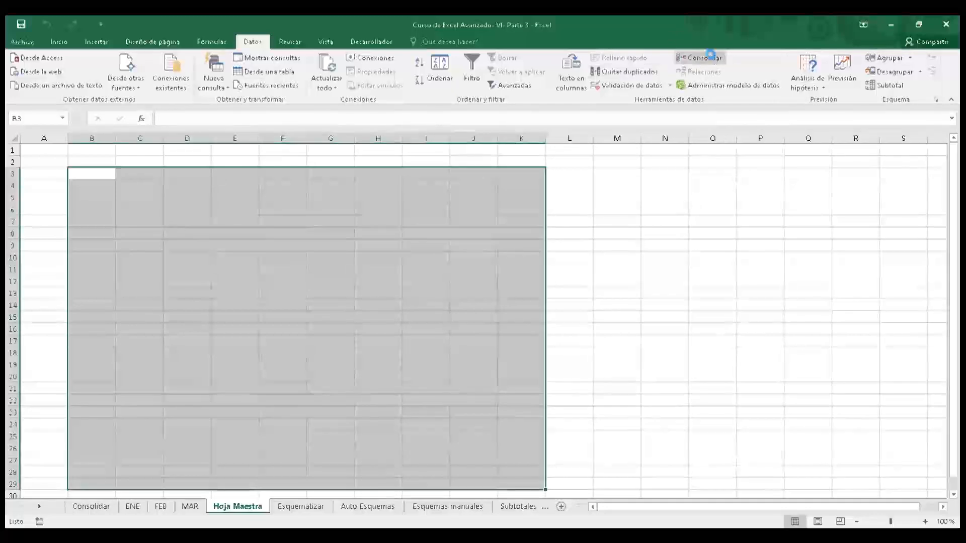
{"action": "left_click", "coordinate": [713, 59]}
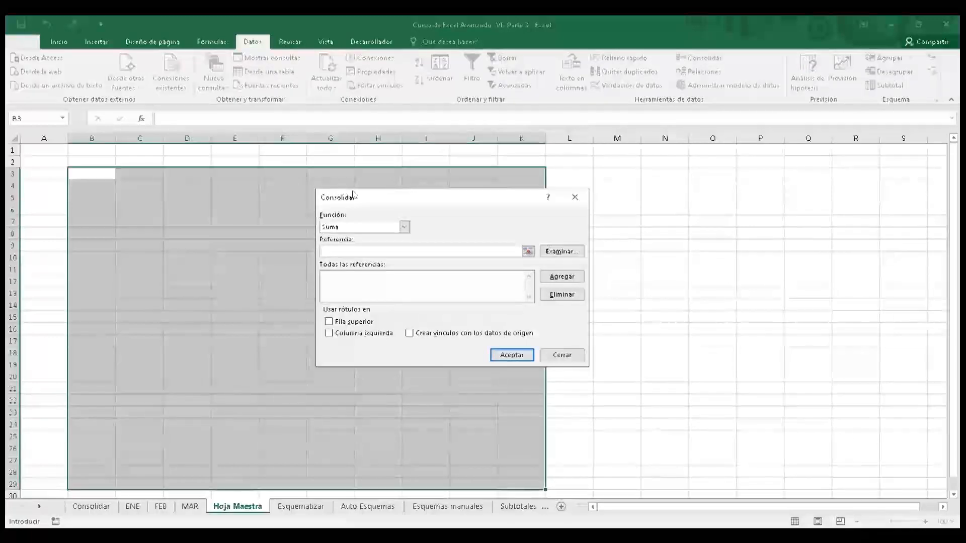
{"action": "left_click", "coordinate": [365, 228]}
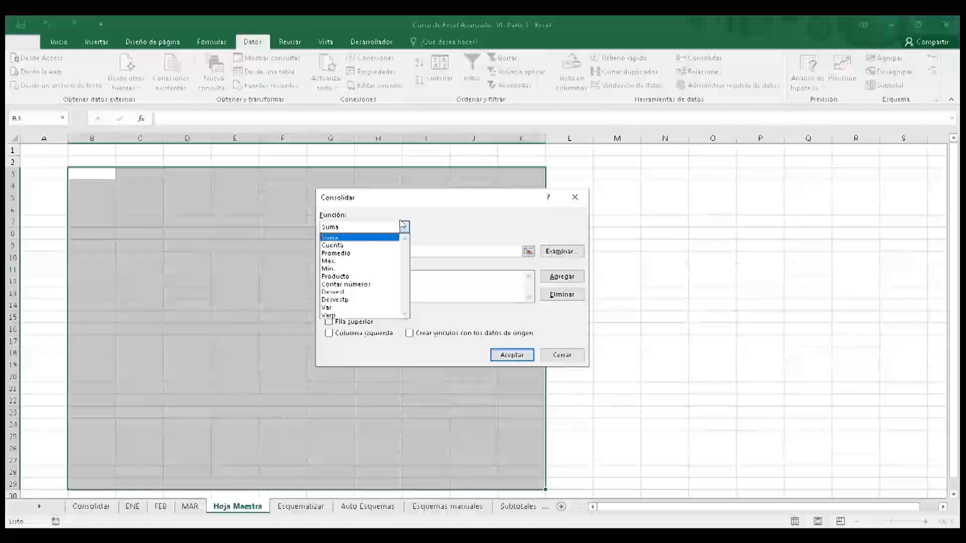
{"action": "left_click", "coordinate": [381, 238]}
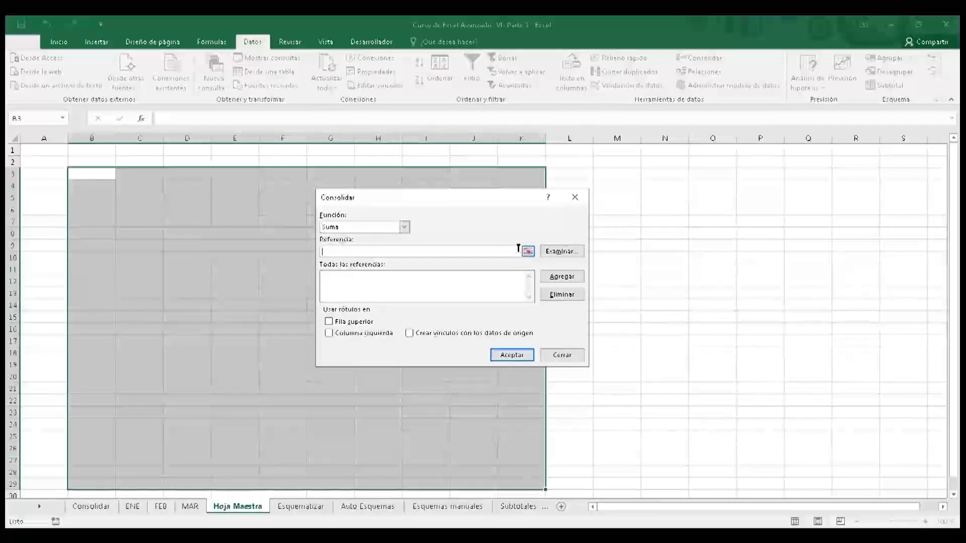
- Add the January table, ENE!$B$2:$C$12, to the consolidation references
{"action": "left_click", "coordinate": [527, 251]}
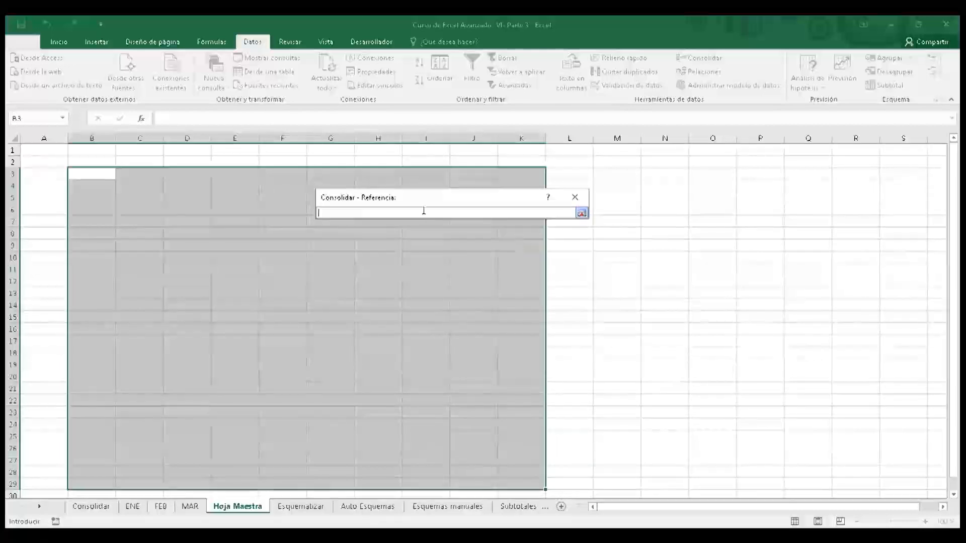
{"action": "left_click", "coordinate": [132, 506]}
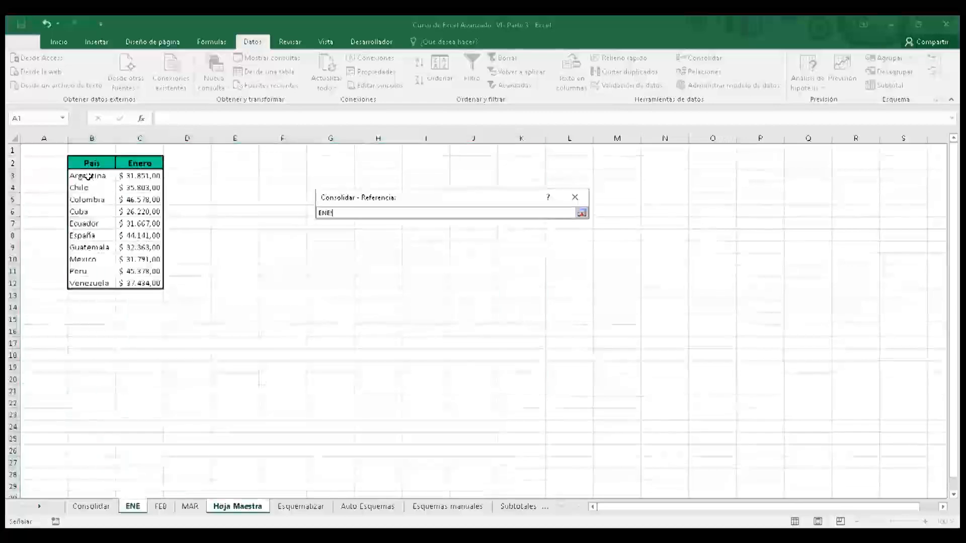
{"action": "left_click_drag", "start_coordinate": [89, 162], "coordinate": [136, 279]}
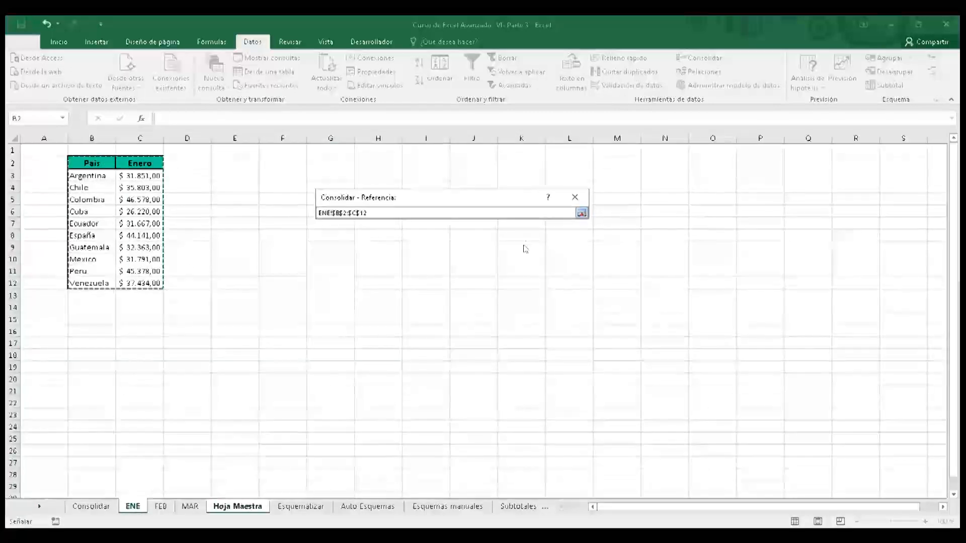
{"action": "key", "text": "Return"}
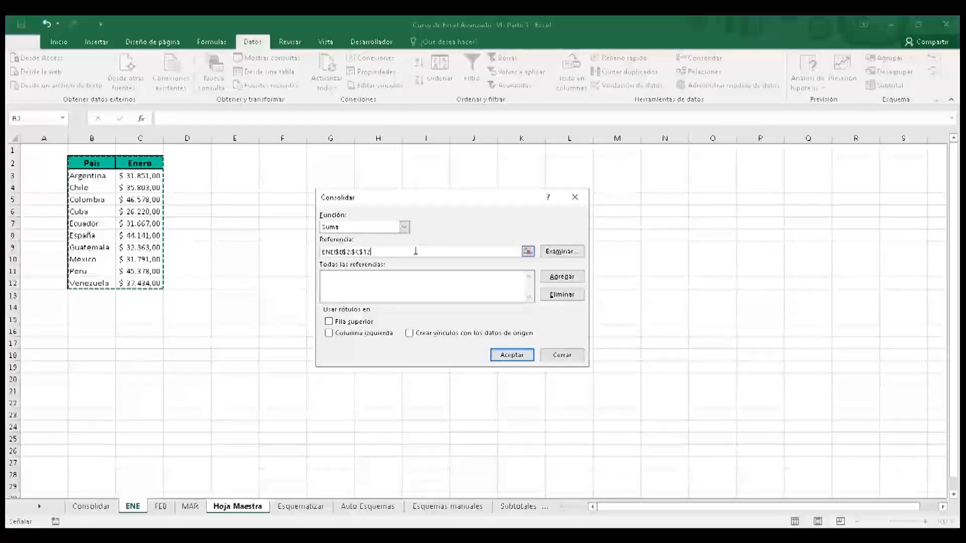
{"action": "left_click_drag", "start_coordinate": [371, 252], "coordinate": [322, 252]}
{"action": "left_click", "coordinate": [376, 249]}
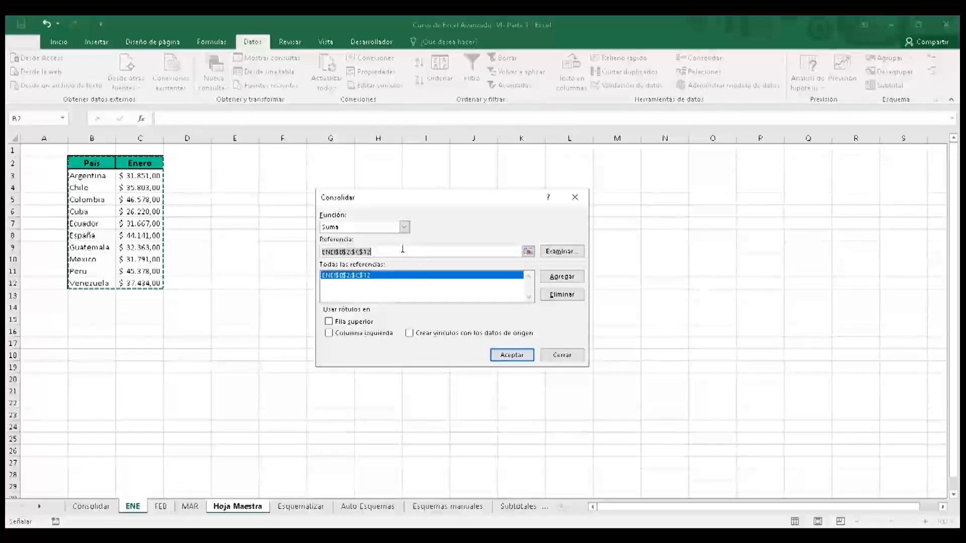
- Clear the current reference and add the February table, FEB!$B$2:$C$12, to the consolidation references
{"action": "left_click", "coordinate": [317, 252]}
{"action": "key", "text": "shift+End"}
{"action": "key", "text": "Delete"}
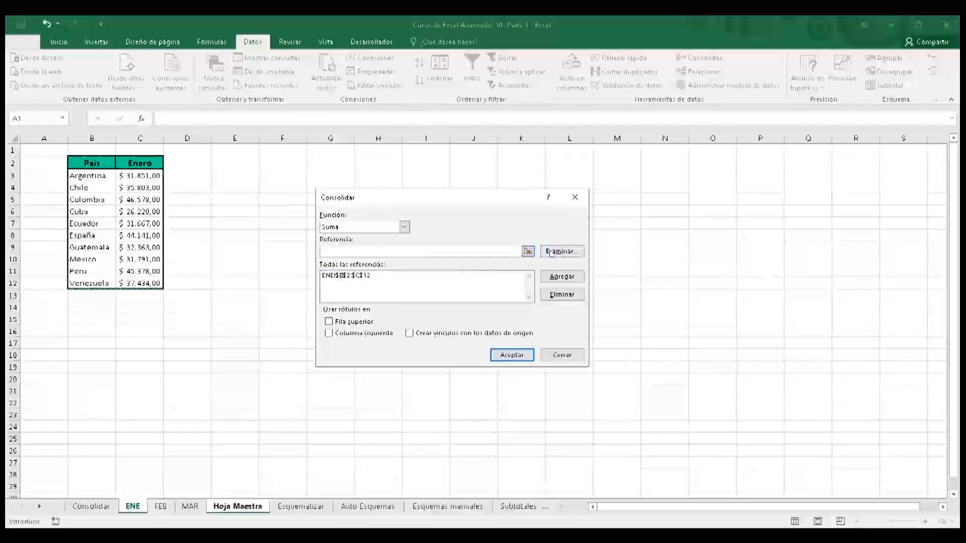
{"action": "left_click", "coordinate": [154, 505]}
{"action": "left_click_drag", "start_coordinate": [91, 163], "coordinate": [151, 284]}
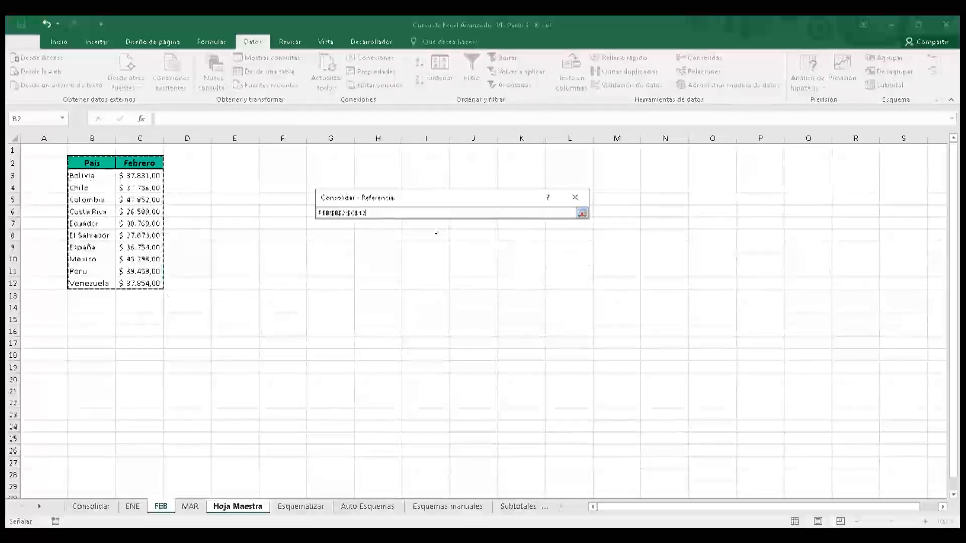
{"action": "key", "text": "Return"}
{"action": "key", "text": "alt+a"}
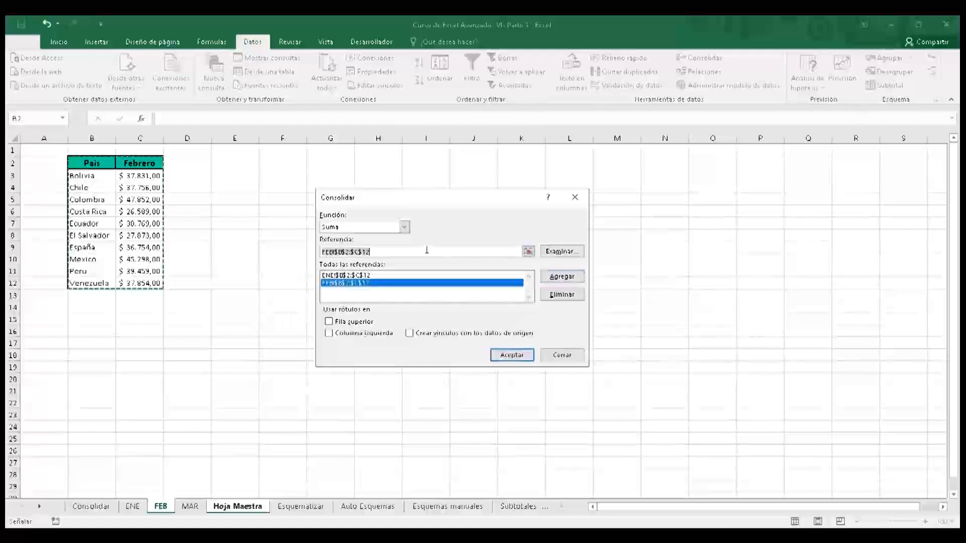
- Clear the current reference and add the March table, MAR!$B$2:$C$12, to the consolidation references
{"action": "key", "text": "Delete"}
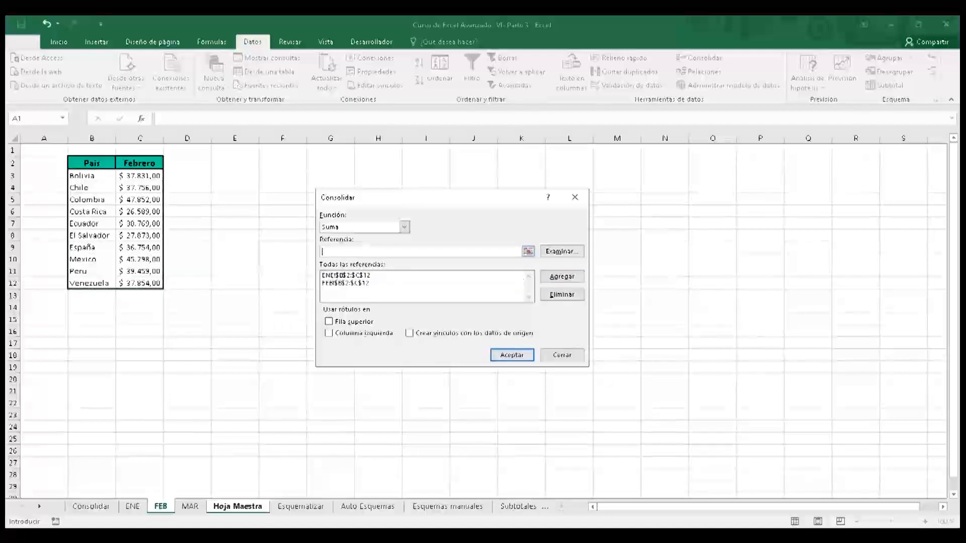
{"action": "left_click", "coordinate": [186, 506]}
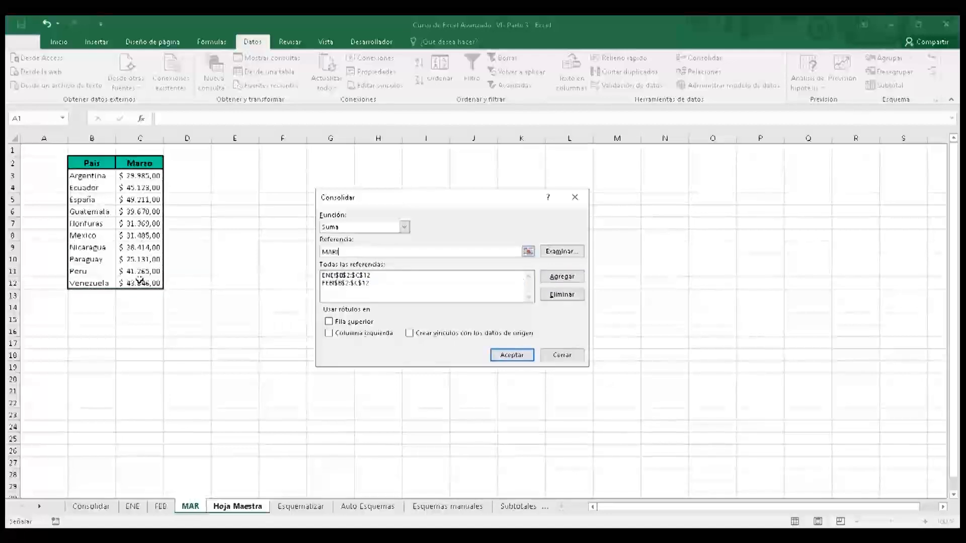
{"action": "left_click_drag", "start_coordinate": [91, 163], "coordinate": [140, 283]}
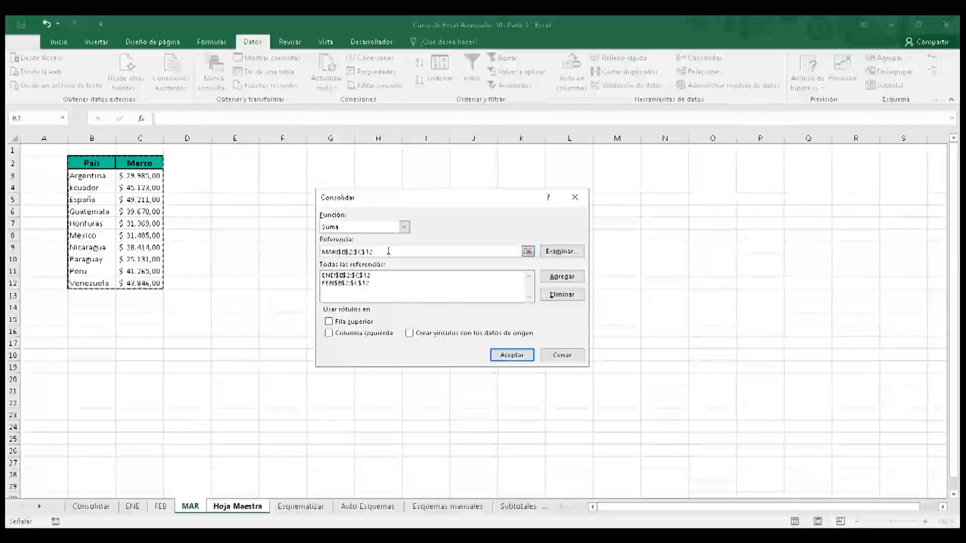
{"action": "left_click", "coordinate": [562, 276]}
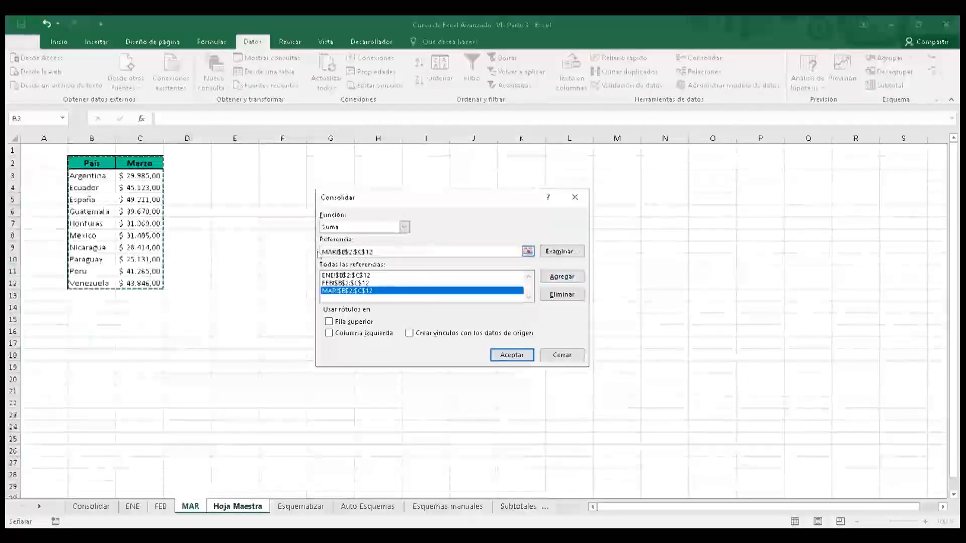
- Empty the reference entry and run the consolidation with top-row and left-column labels and links to the source data
{"action": "left_click_drag", "start_coordinate": [322, 251], "coordinate": [374, 252]}
{"action": "key", "text": "BackSpace"}
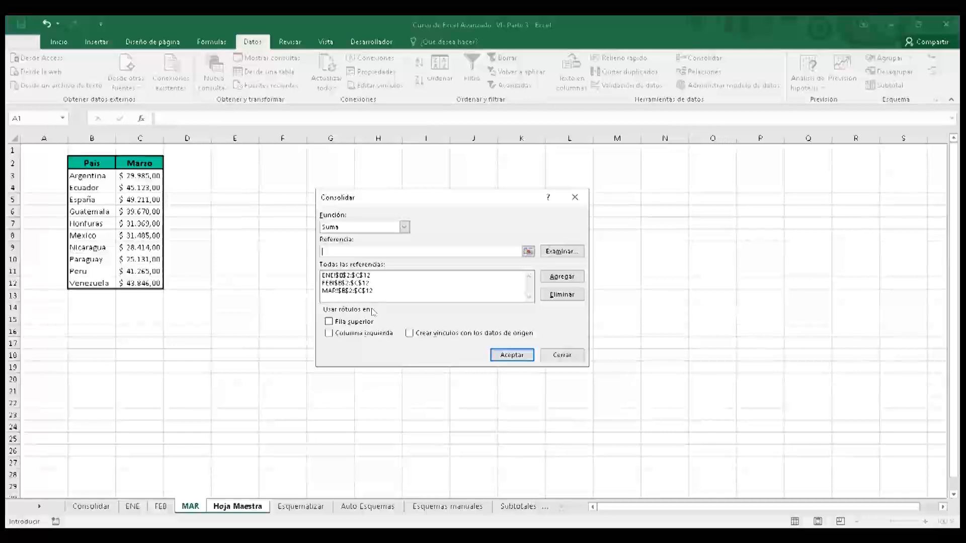
{"action": "left_click", "coordinate": [328, 321]}
{"action": "left_click", "coordinate": [329, 333]}
{"action": "left_click", "coordinate": [409, 333]}
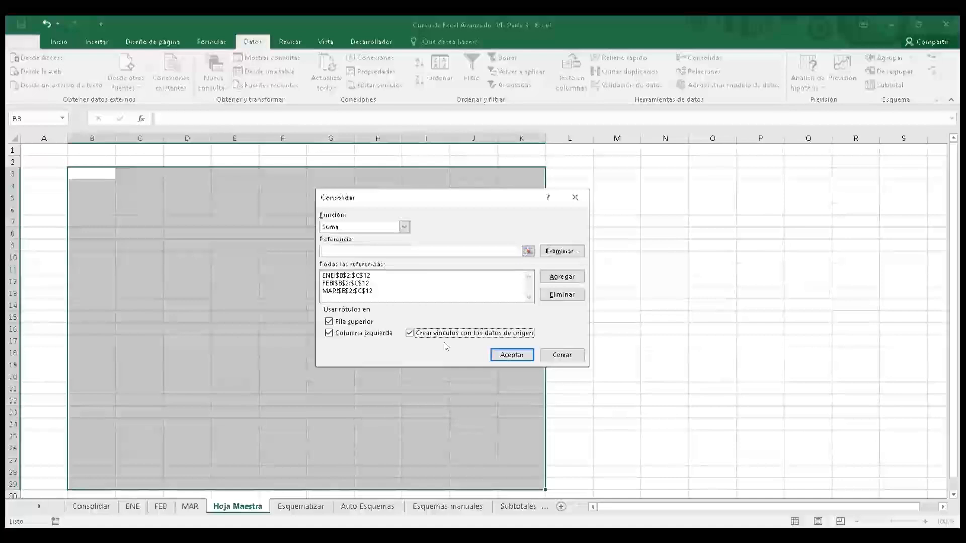
{"action": "left_click", "coordinate": [505, 356]}
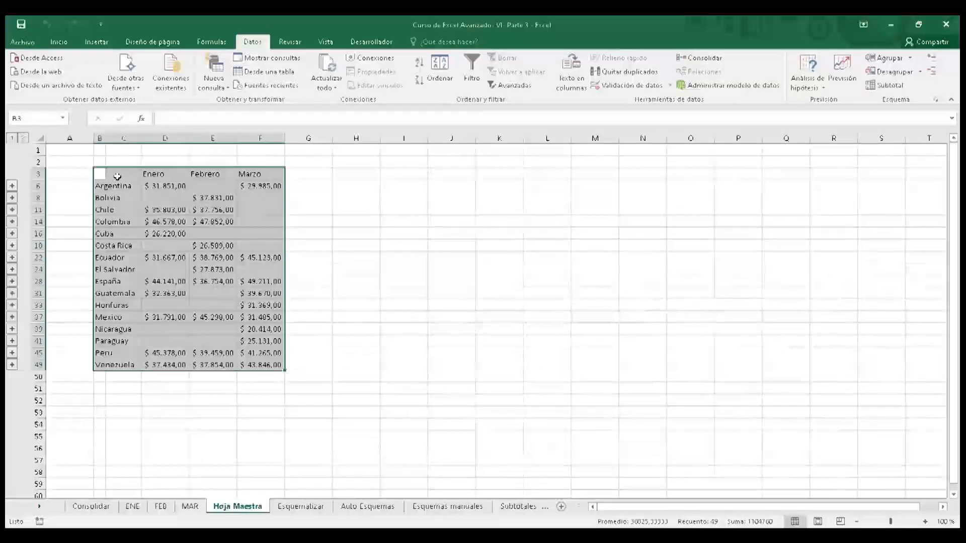
- Examine the consolidated table on Hoja Maestra, checking which countries have amounts for Enero, Febrero and Marzo
{"action": "left_click", "coordinate": [159, 194]}
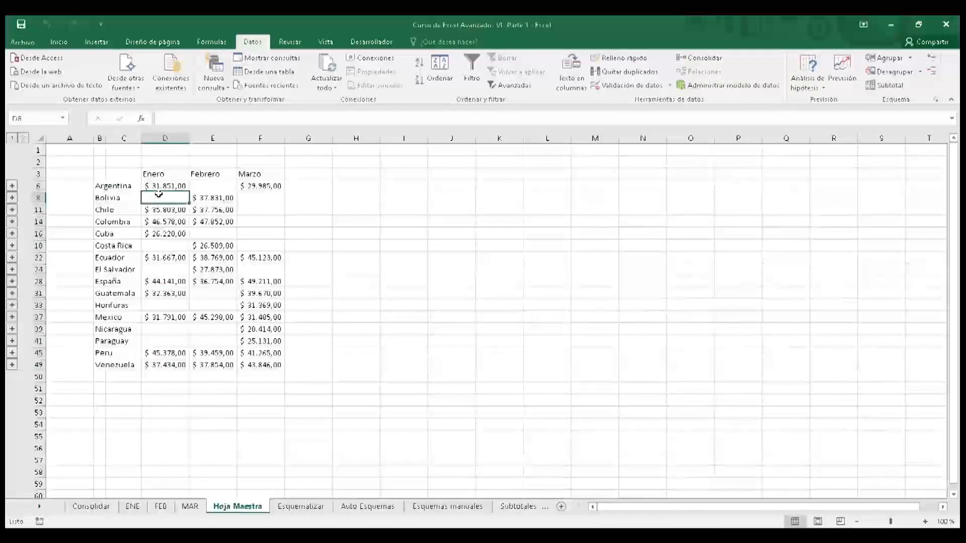
{"action": "key", "text": "Left"}
{"action": "key", "text": "Up"}
{"action": "key", "text": "Down"}
{"action": "key", "text": "Down"}
{"action": "key", "text": "Down"}
{"action": "key", "text": "Down"}
{"action": "key", "text": "Down"}
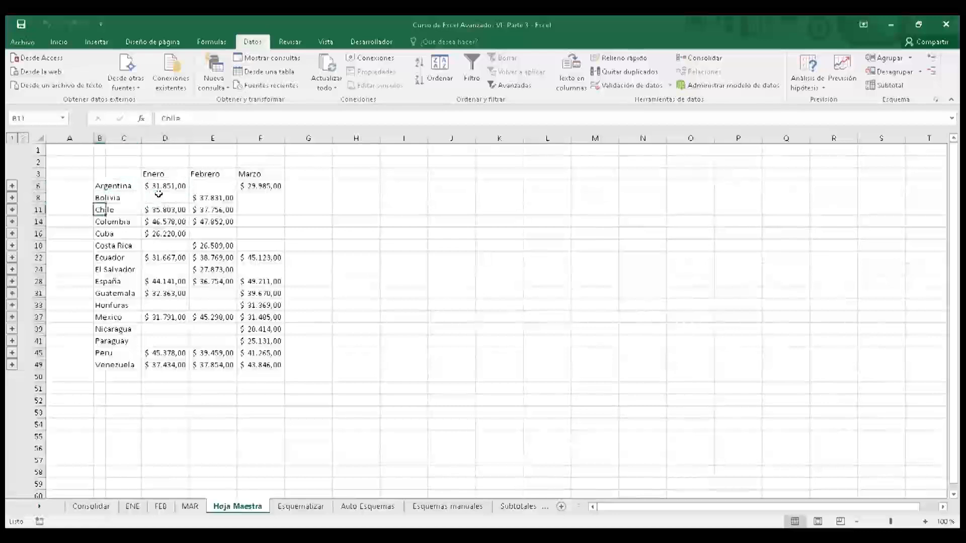
{"action": "key", "text": "Up"}
{"action": "key", "text": "Right"}
{"action": "key", "text": "Right"}
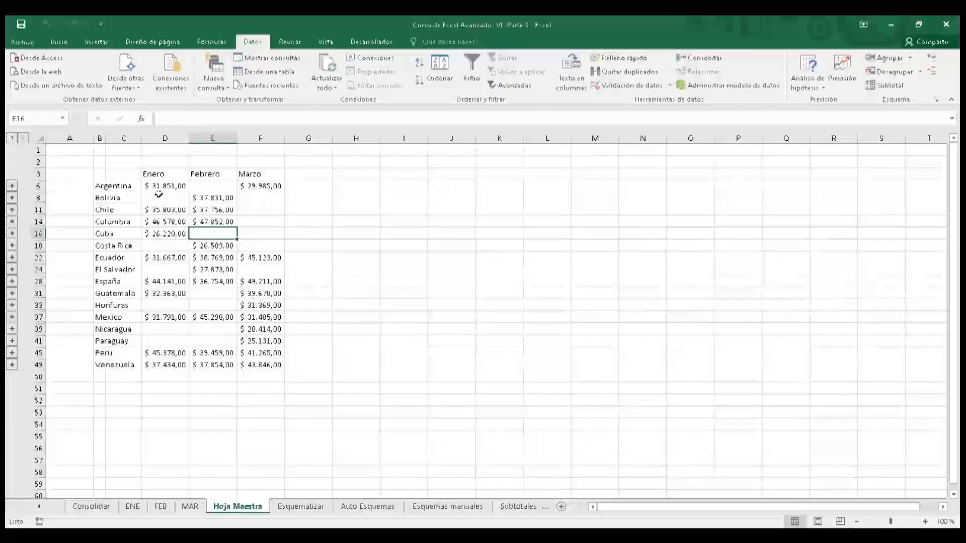
{"action": "key", "text": "Right"}
{"action": "key", "text": "Down"}
{"action": "key", "text": "Down"}
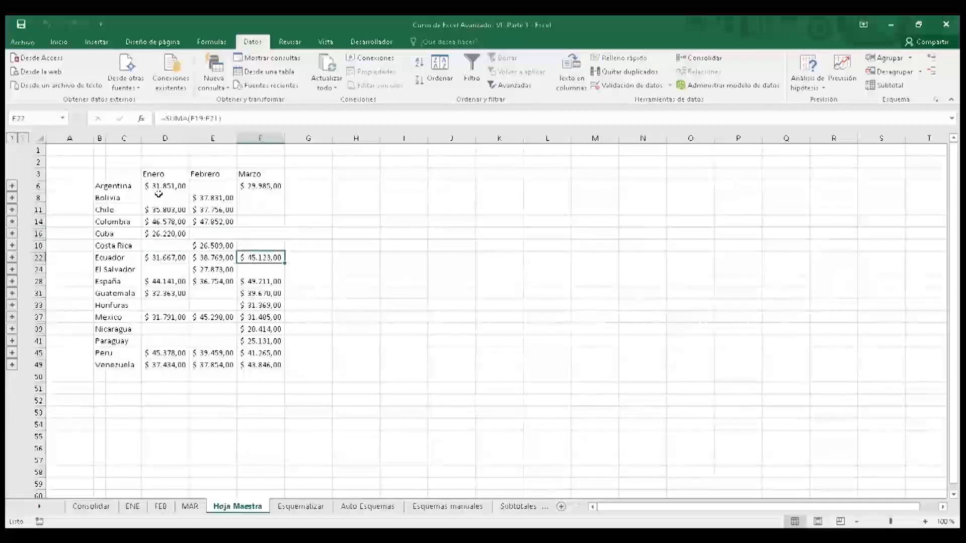
{"action": "key", "text": "Left"}
{"action": "key", "text": "Down"}
{"action": "key", "text": "Down"}
{"action": "key", "text": "Down"}
{"action": "key", "text": "Down"}
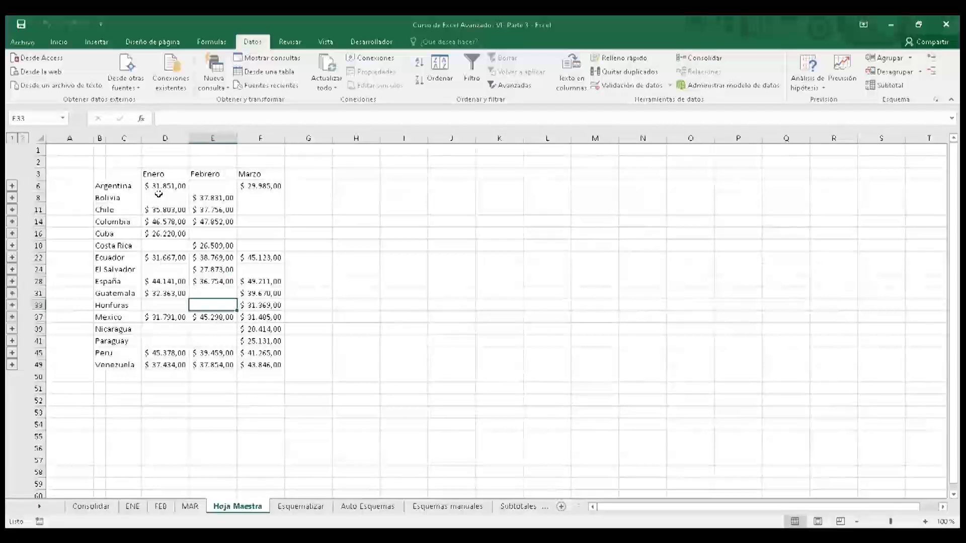
{"action": "key", "text": "Down"}
{"action": "key", "text": "Down"}
{"action": "key", "text": "Left"}
{"action": "key", "text": "Down"}
{"action": "key", "text": "Right"}
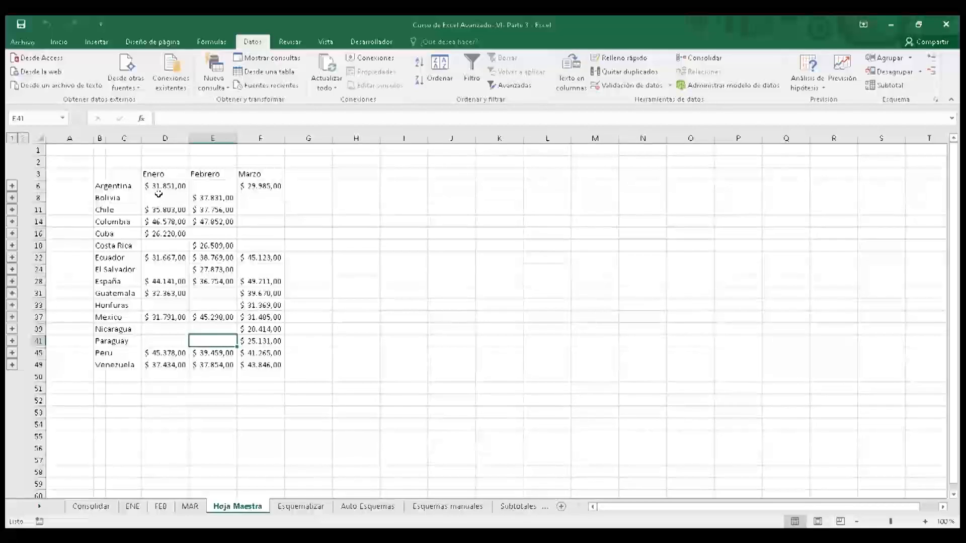
- Expand and collapse the detail rows behind Argentina, Chile and Colombia in the consolidated table to examine their monthly source amounts
{"action": "left_click", "coordinate": [13, 186]}
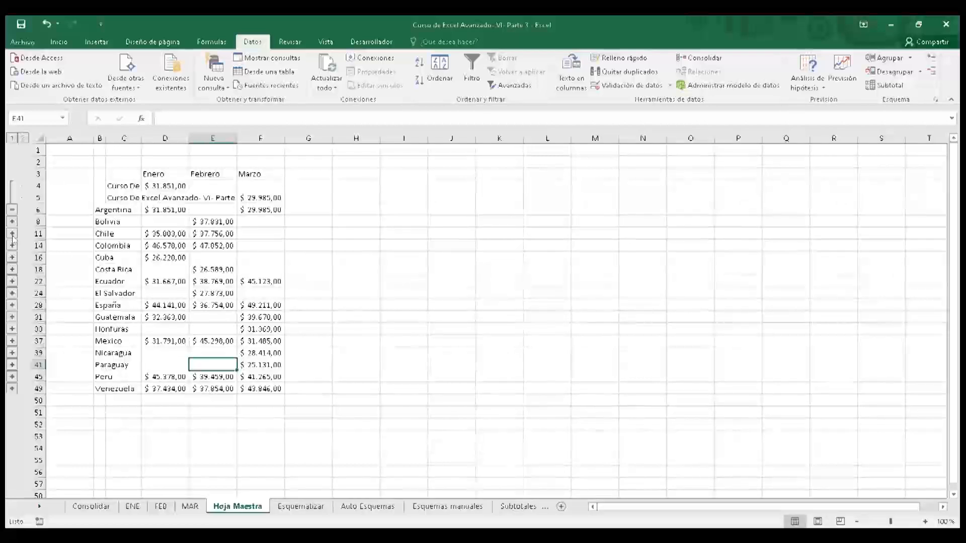
{"action": "left_click", "coordinate": [12, 210]}
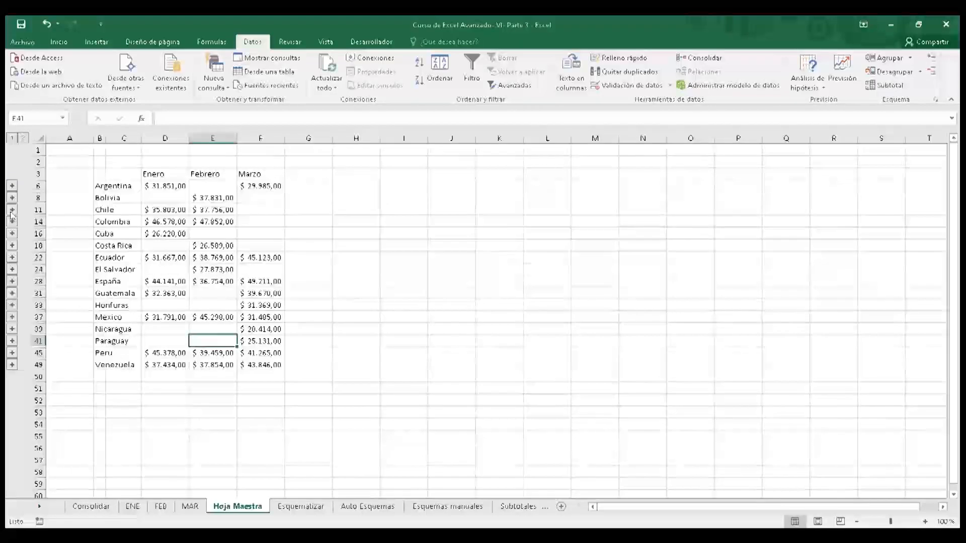
{"action": "left_click", "coordinate": [12, 210]}
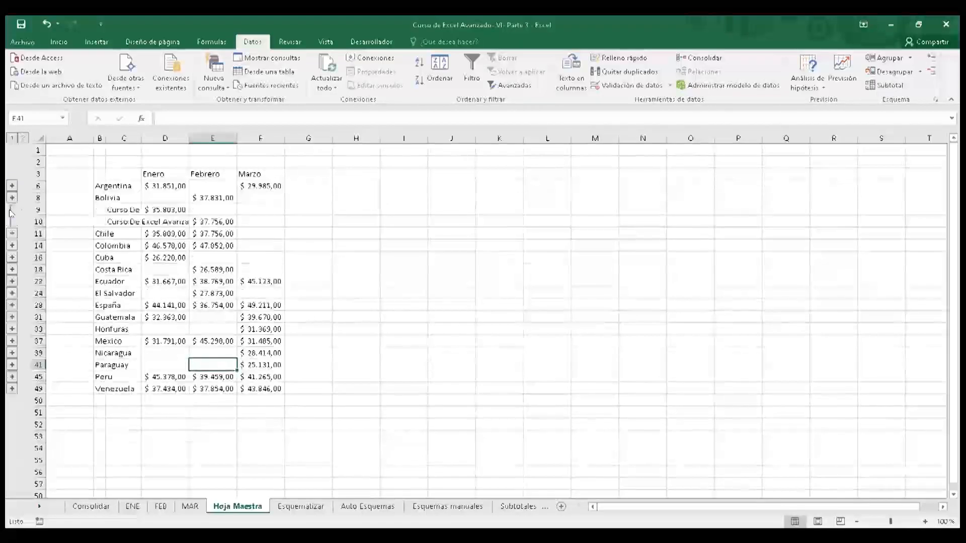
{"action": "left_click", "coordinate": [11, 215]}
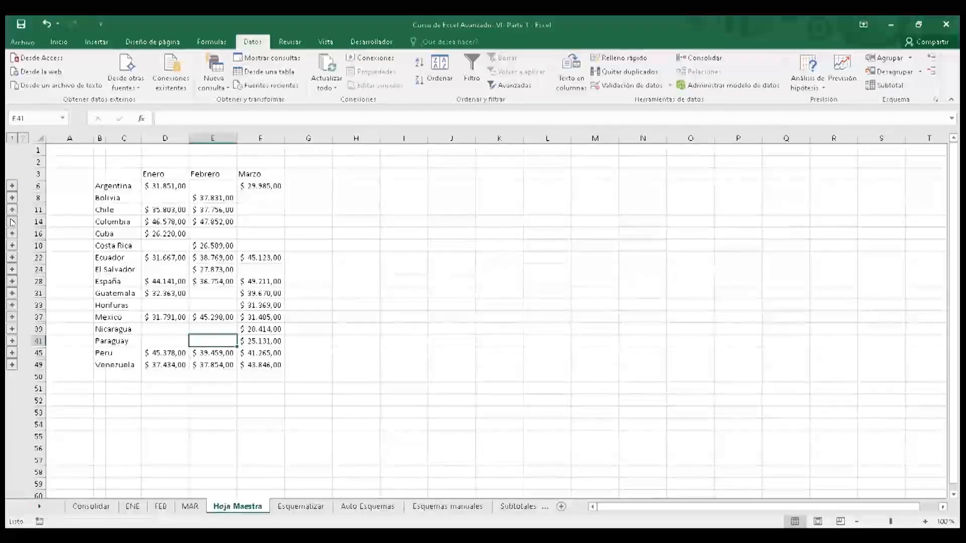
{"action": "left_click", "coordinate": [12, 221]}
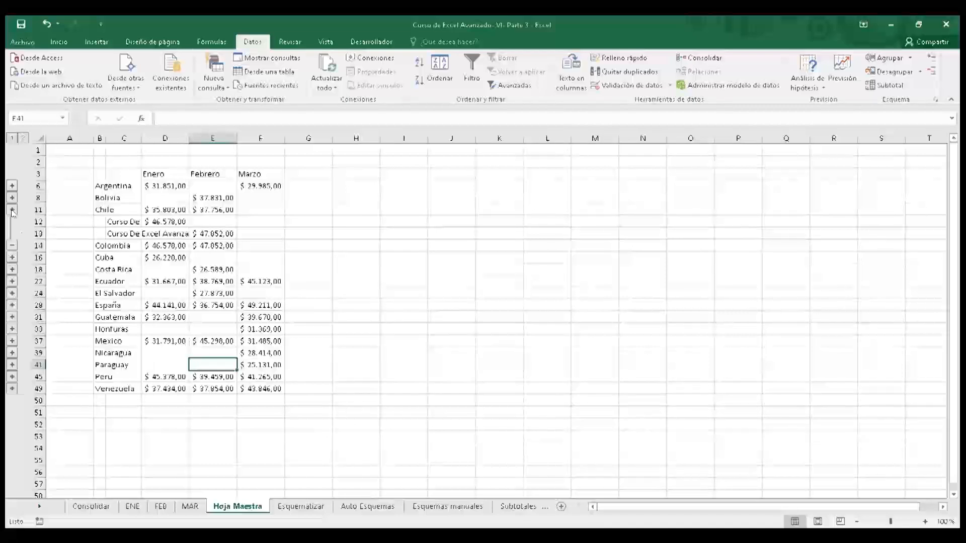
{"action": "left_click", "coordinate": [12, 209]}
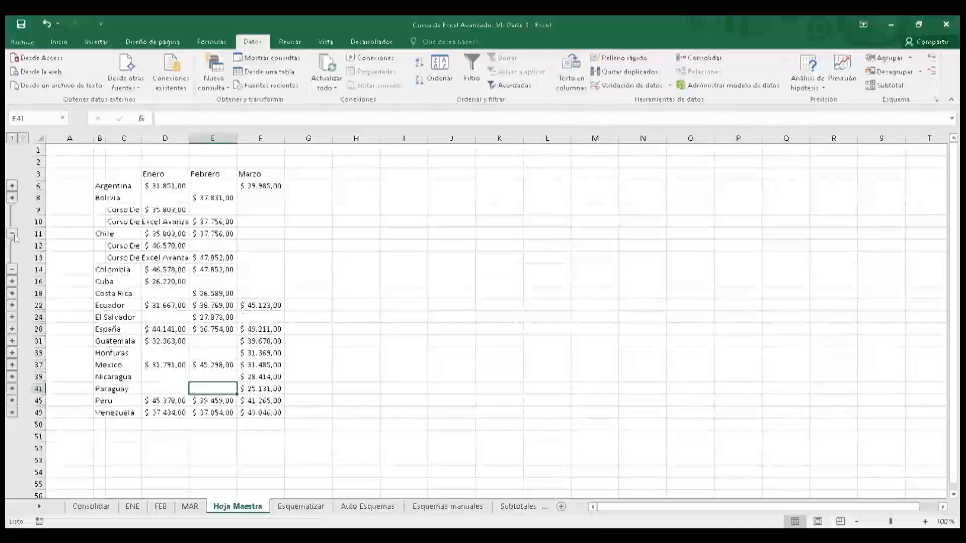
{"action": "left_click", "coordinate": [12, 233]}
{"action": "left_click", "coordinate": [12, 246]}
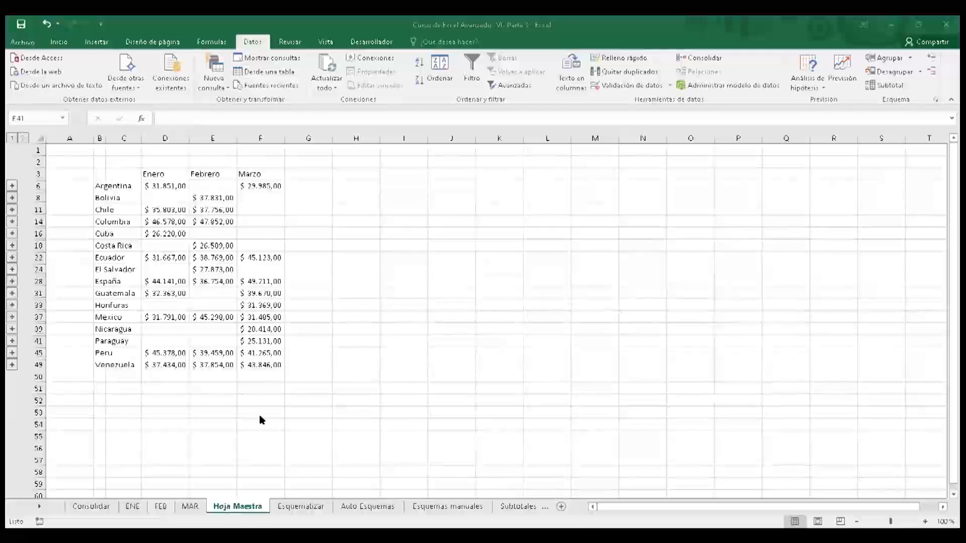
- Try a scatter chart of the consolidated table from C3 to F49, and delete the chart
{"action": "left_click", "coordinate": [110, 167]}
{"action": "mouse_move", "coordinate": [113, 171]}
{"action": "left_mouse_down"}
{"action": "mouse_move", "coordinate": [216, 283]}
{"action": "mouse_move", "coordinate": [261, 367]}
{"action": "left_mouse_up"}
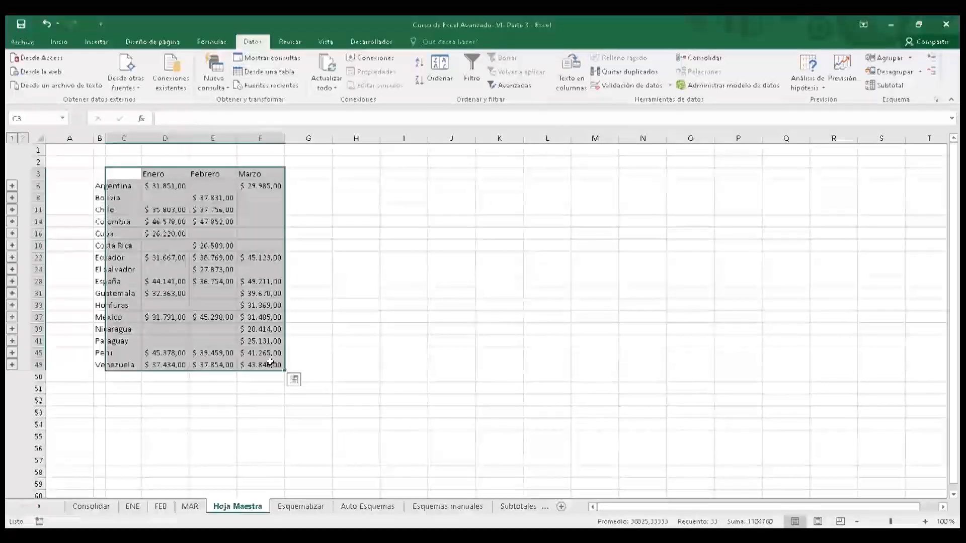
{"action": "left_click", "coordinate": [293, 381]}
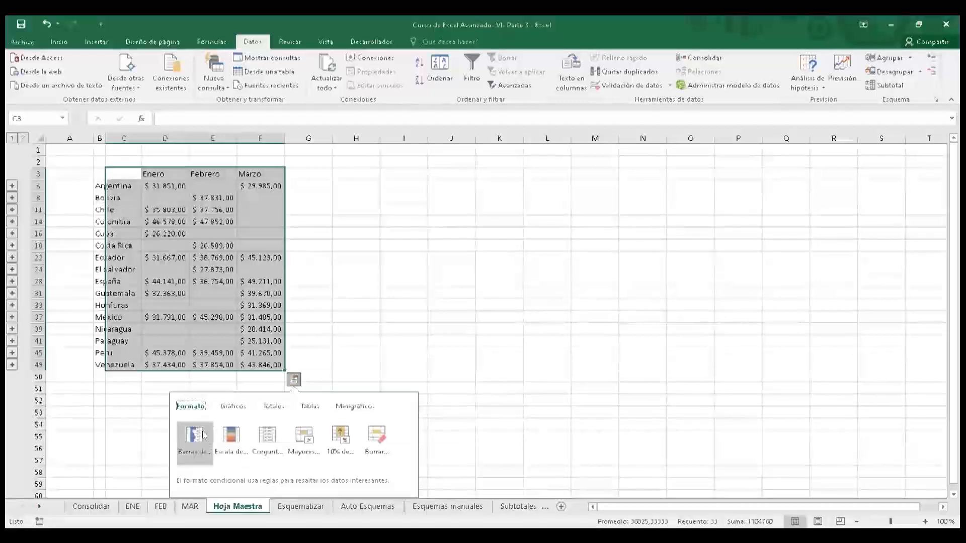
{"action": "left_click", "coordinate": [235, 406]}
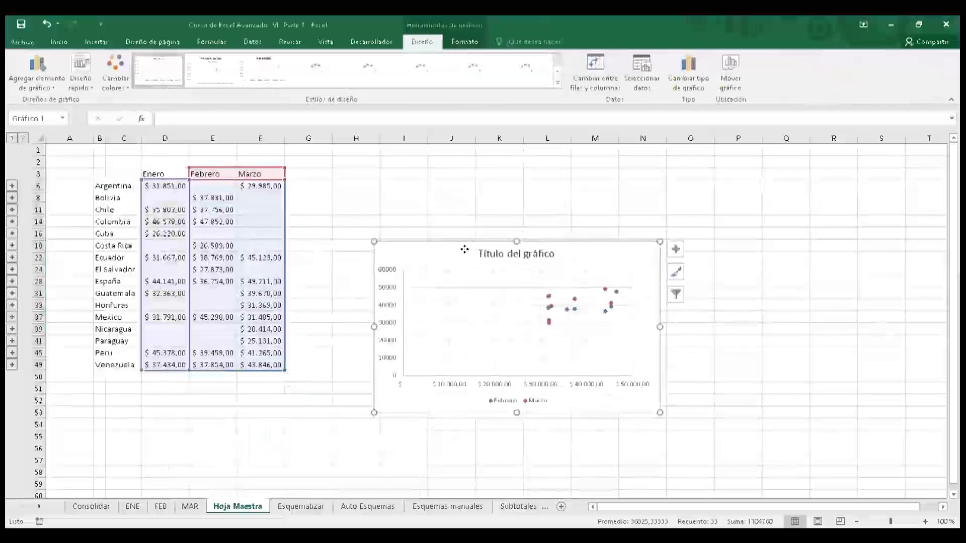
{"action": "left_click_drag", "start_coordinate": [530, 401], "coordinate": [515, 385]}
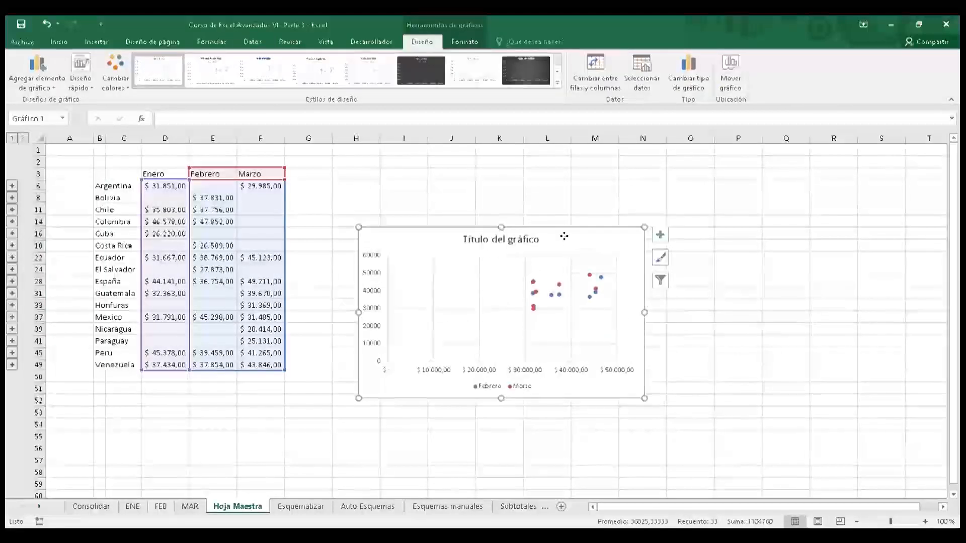
{"action": "right_click", "coordinate": [568, 358]}
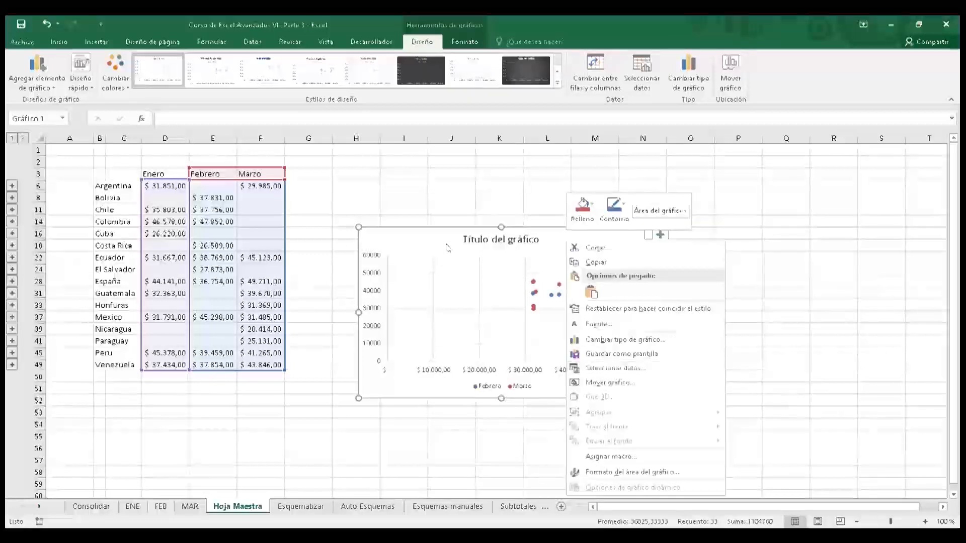
{"action": "left_click", "coordinate": [430, 233]}
{"action": "key", "text": "Delete"}
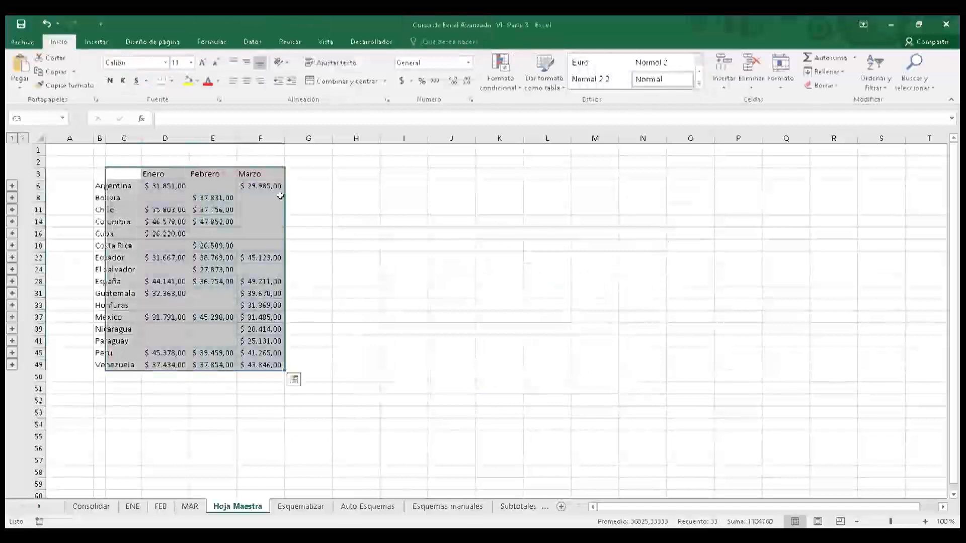
- Reselect the consolidated table from C3 to F49 and remove the February and March ranges from its consolidation references
{"action": "left_click", "coordinate": [356, 197]}
{"action": "left_click_drag", "start_coordinate": [105, 171], "coordinate": [268, 362]}
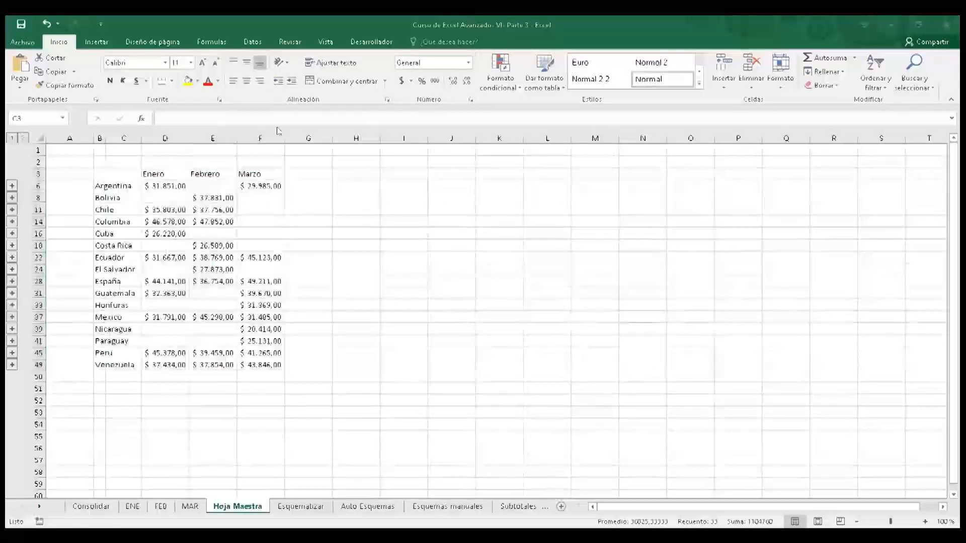
{"action": "left_click", "coordinate": [253, 42]}
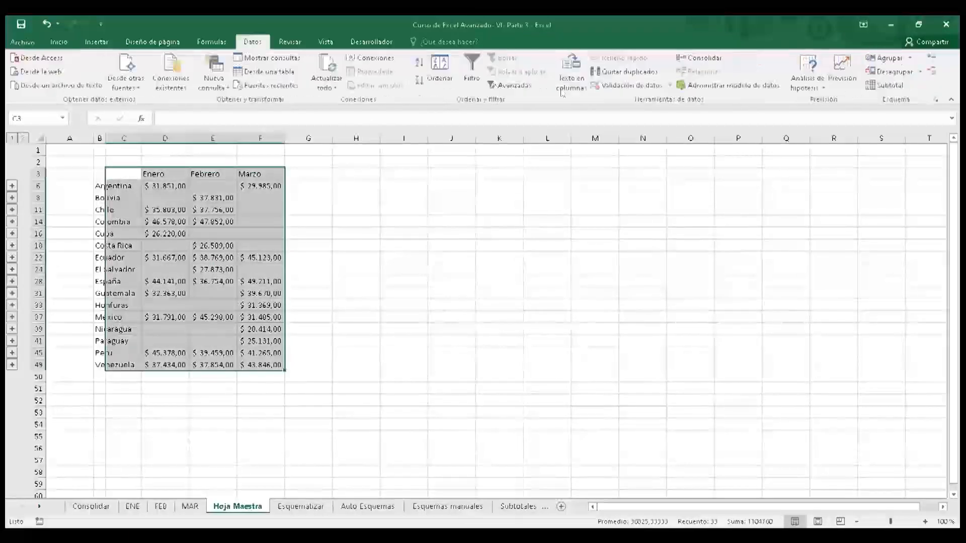
{"action": "left_click", "coordinate": [699, 59]}
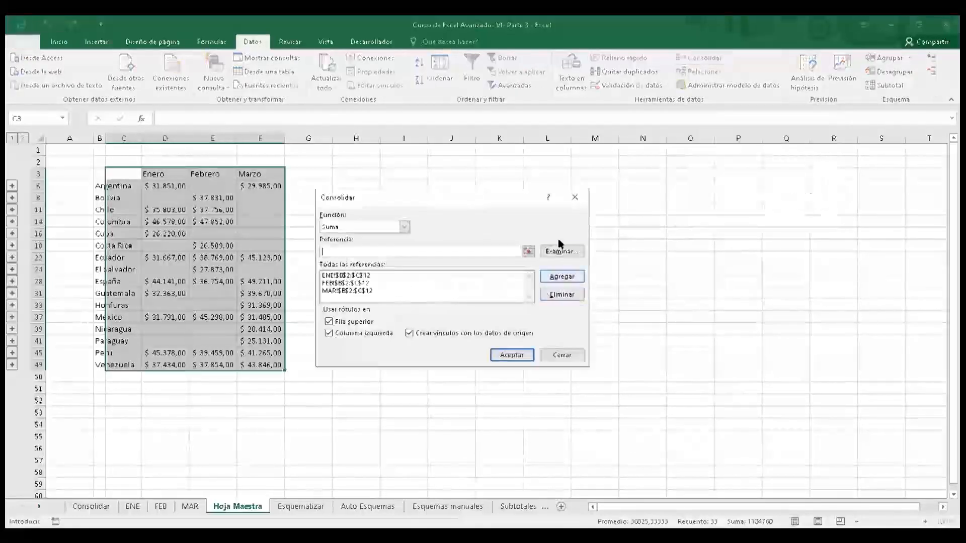
{"action": "left_click", "coordinate": [555, 295]}
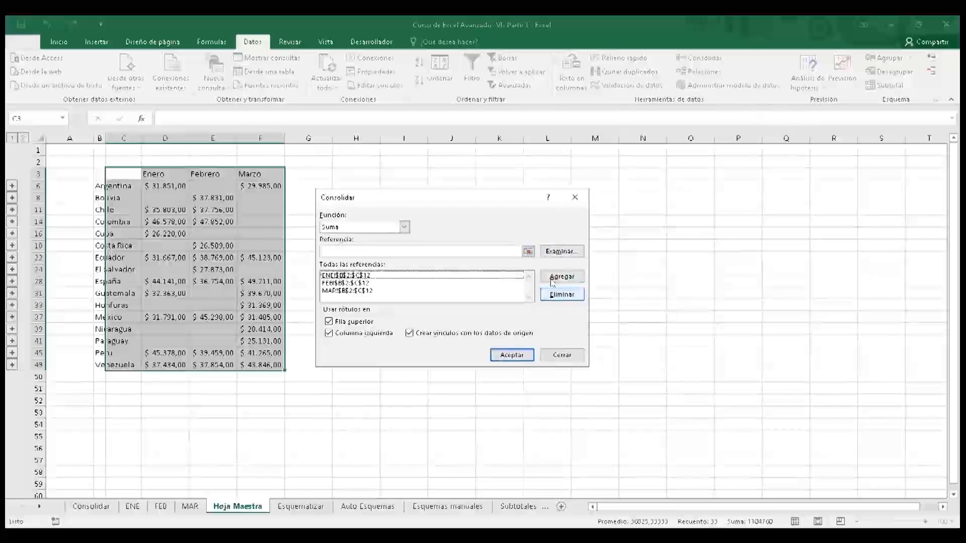
{"action": "left_click", "coordinate": [451, 283]}
{"action": "left_click", "coordinate": [546, 295]}
{"action": "left_click", "coordinate": [455, 284]}
{"action": "left_click", "coordinate": [558, 294]}
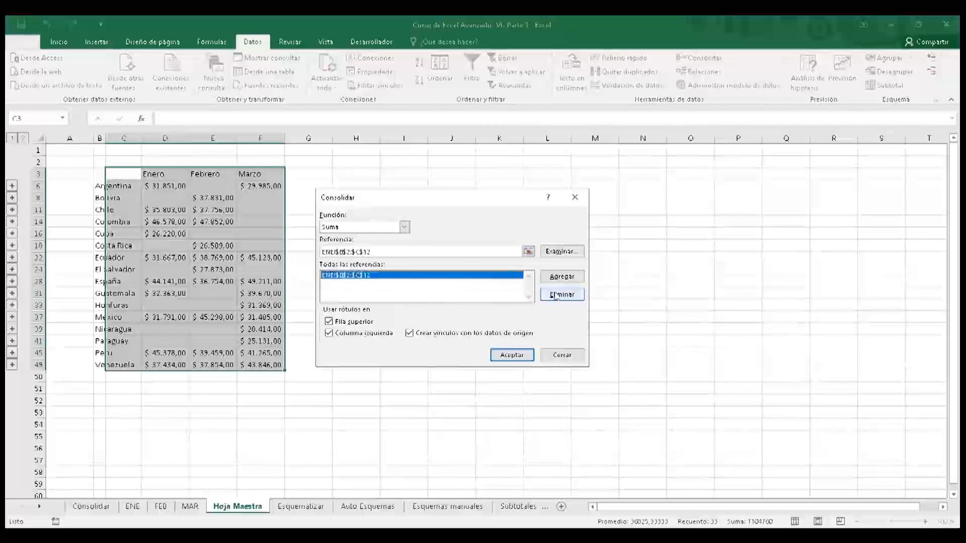
{"action": "left_click", "coordinate": [506, 355]}
{"action": "left_click", "coordinate": [476, 312]}
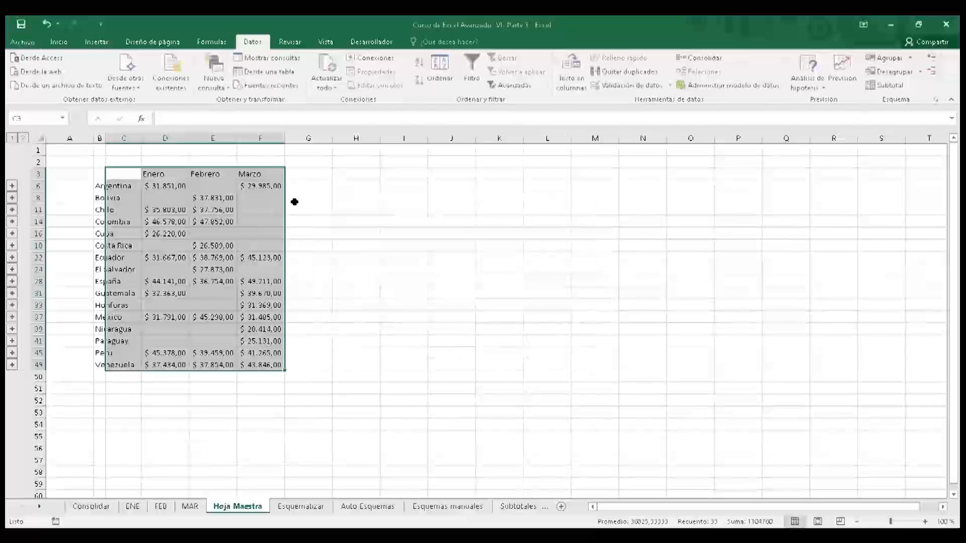
{"action": "left_click", "coordinate": [337, 197]}
{"action": "left_click_drag", "start_coordinate": [125, 174], "coordinate": [271, 365]}
{"action": "left_click", "coordinate": [352, 342]}
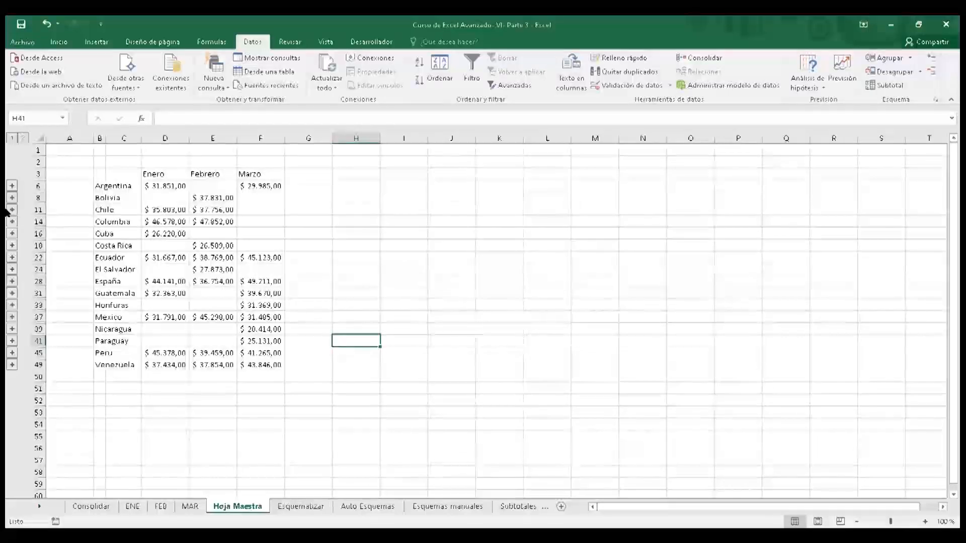
- Open the Esquematizar sheet and read its explanation of outlining data and using the outline symbols
{"action": "left_click", "coordinate": [301, 505]}
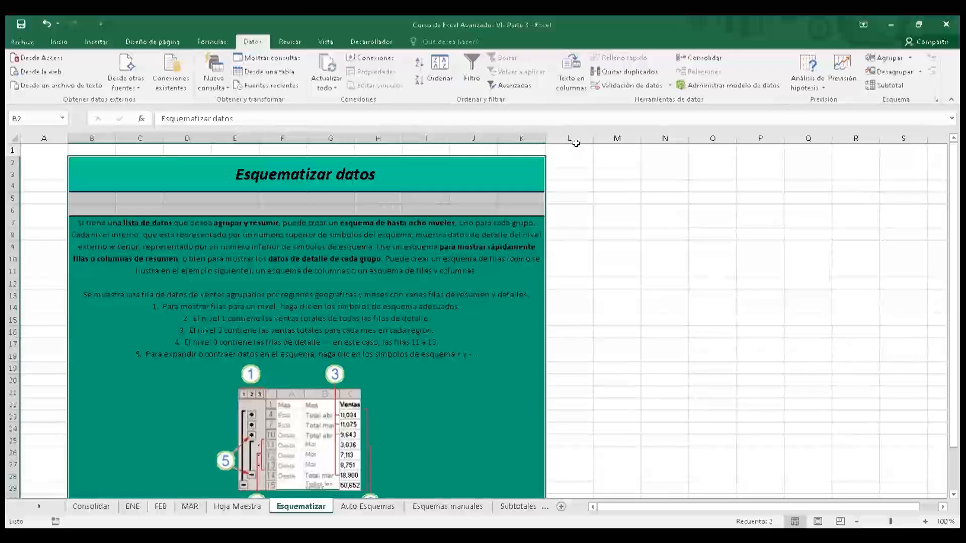
{"action": "key", "text": "alt+Tab"}
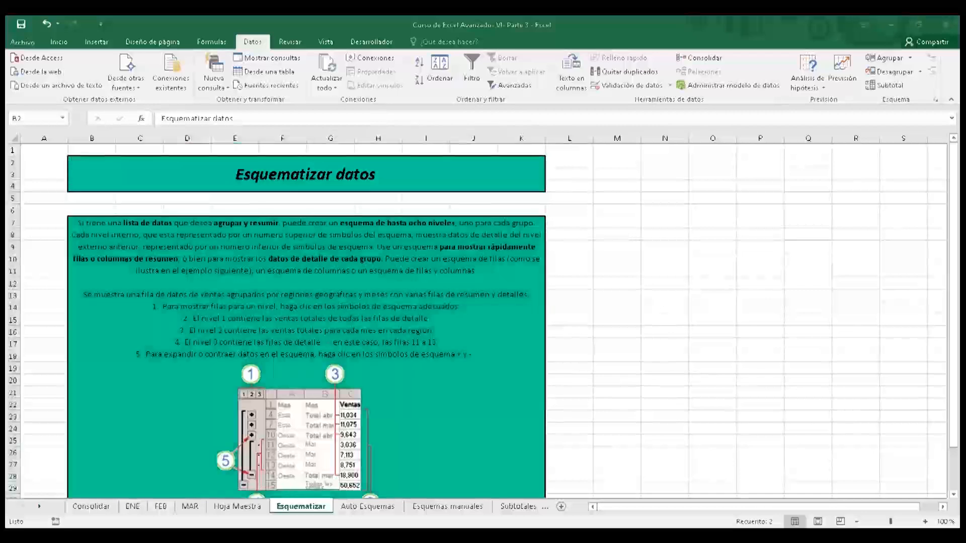
{"action": "key", "text": "alt+Tab"}
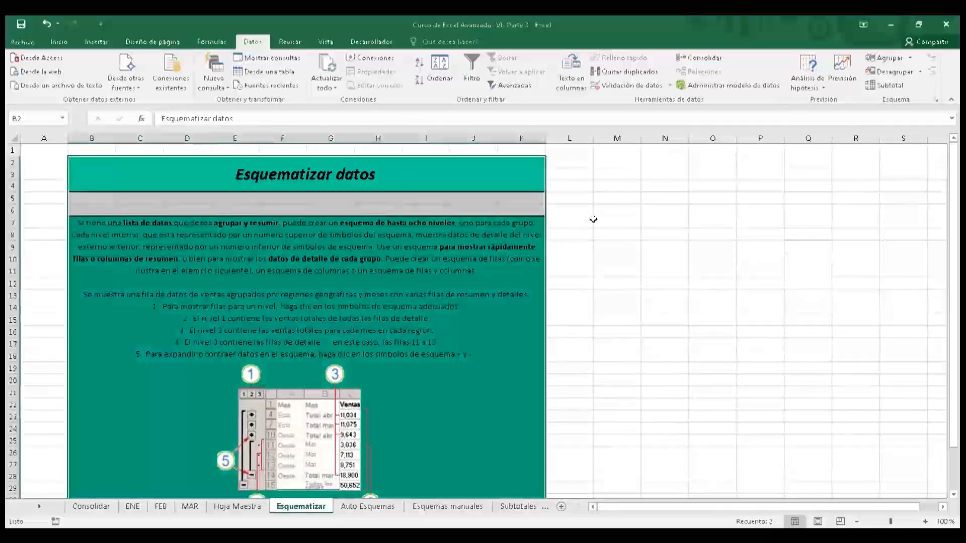
{"action": "left_click", "coordinate": [594, 220]}
{"action": "key", "text": "Right"}
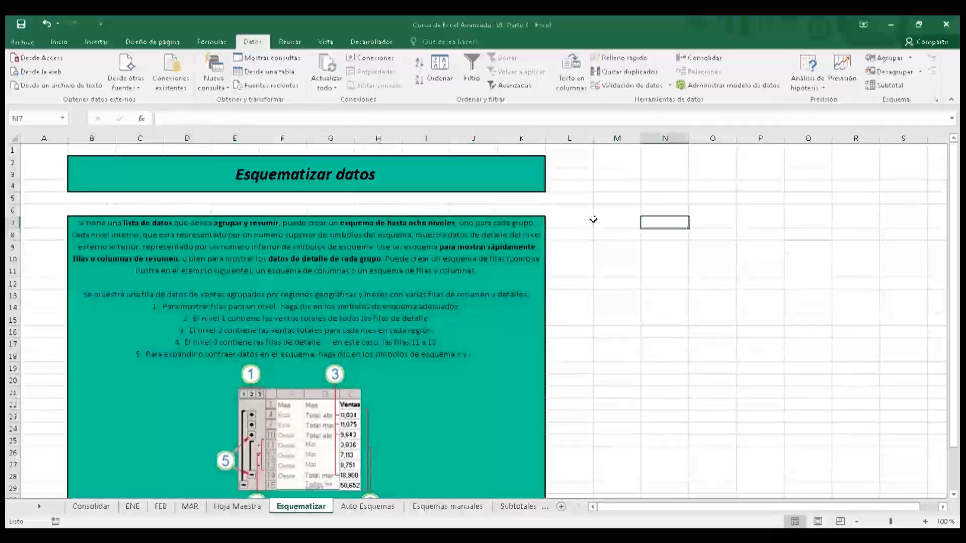
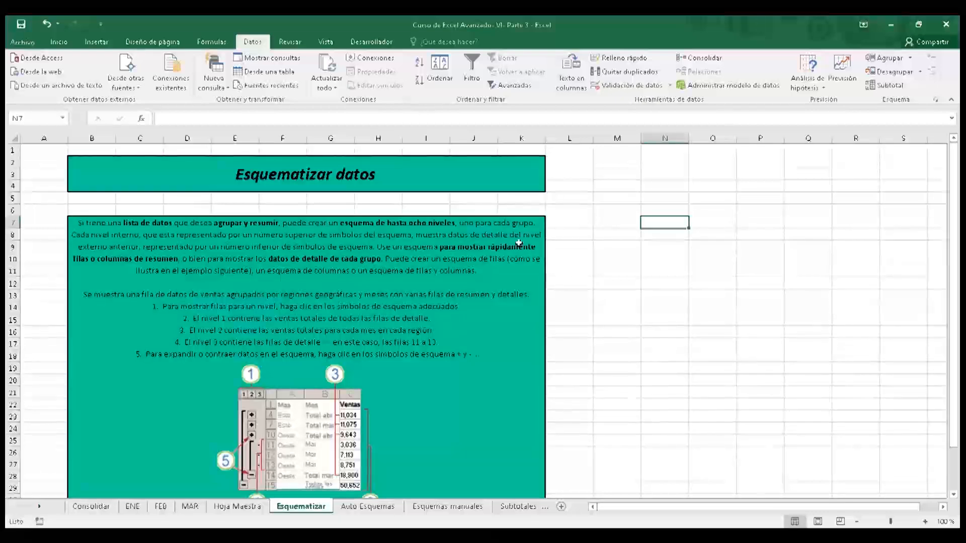
- Open the Auto Esquemas sheet and select the empty cell A1 outside the vendor sales table
{"action": "left_click", "coordinate": [357, 508]}
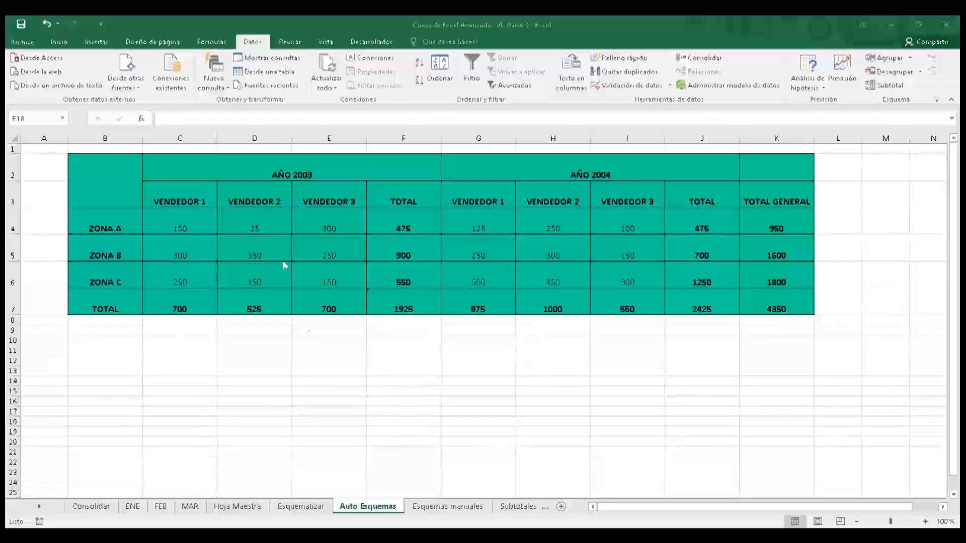
{"action": "left_click", "coordinate": [126, 219]}
{"action": "key", "text": "Up"}
{"action": "key", "text": "Up"}
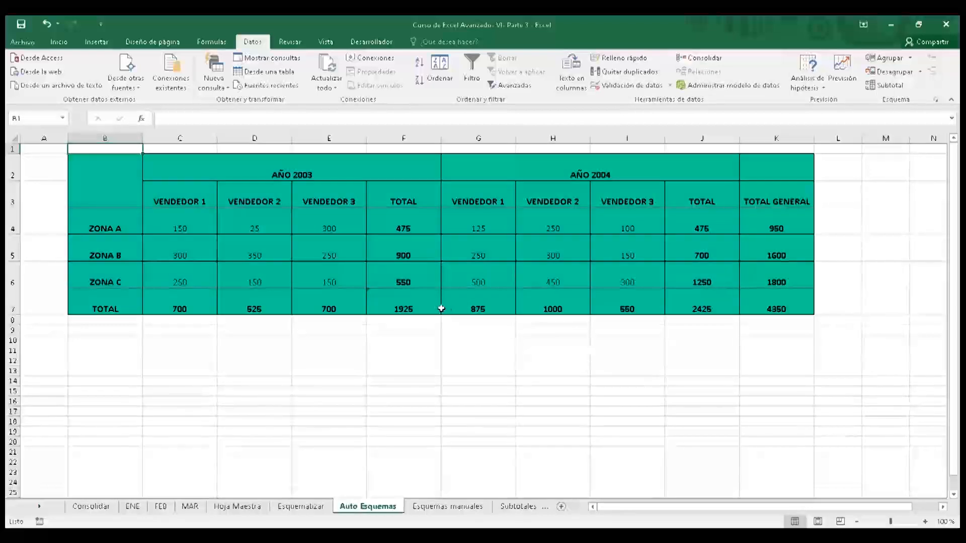
{"action": "left_click", "coordinate": [40, 169]}
{"action": "key", "text": "Up"}
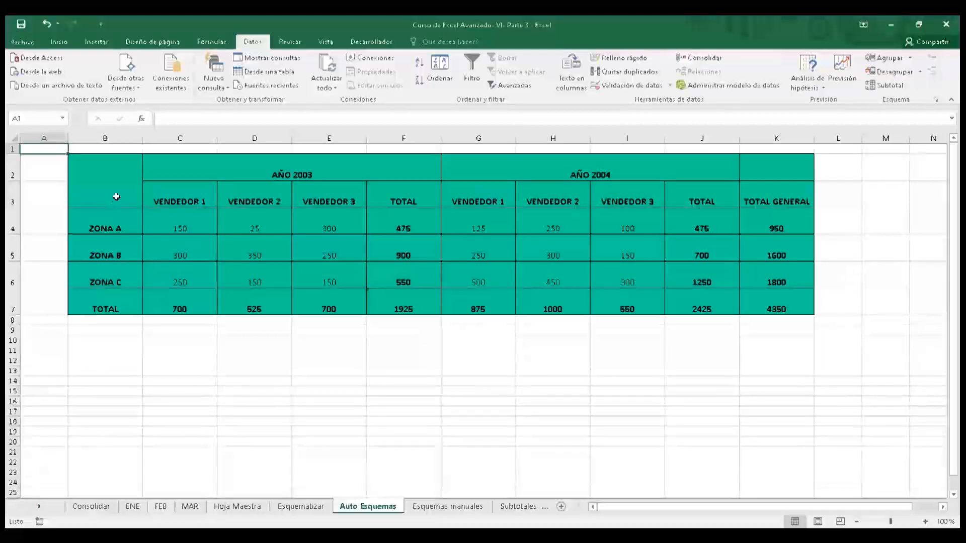
- Create an automatic outline of the vendor sales table, and collapse and re-expand its zone detail rows
{"action": "left_click", "coordinate": [58, 42]}
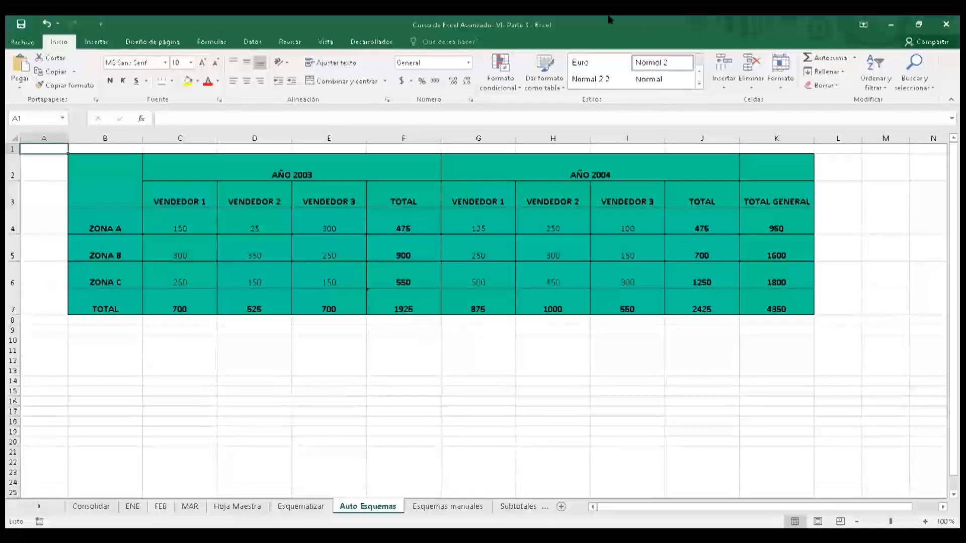
{"action": "left_click", "coordinate": [447, 18]}
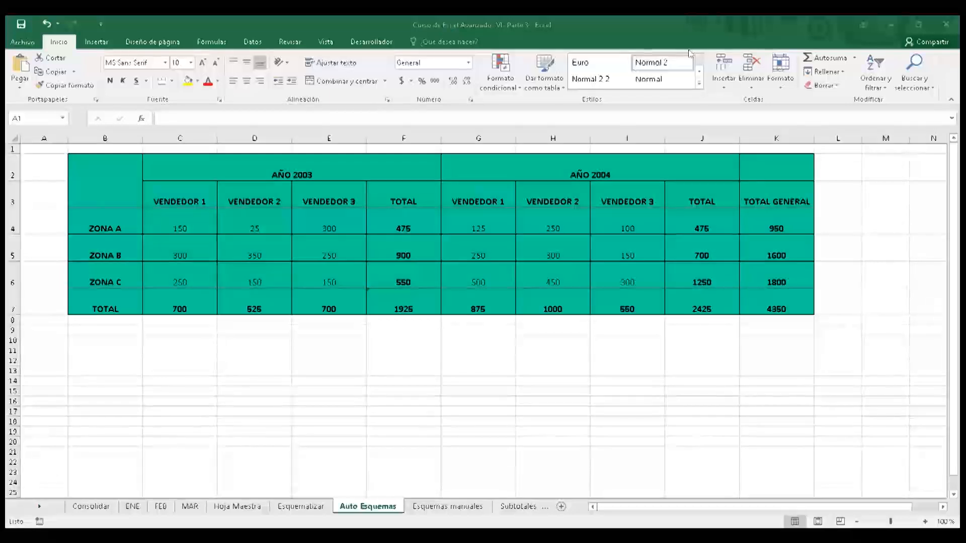
{"action": "left_click", "coordinate": [252, 42]}
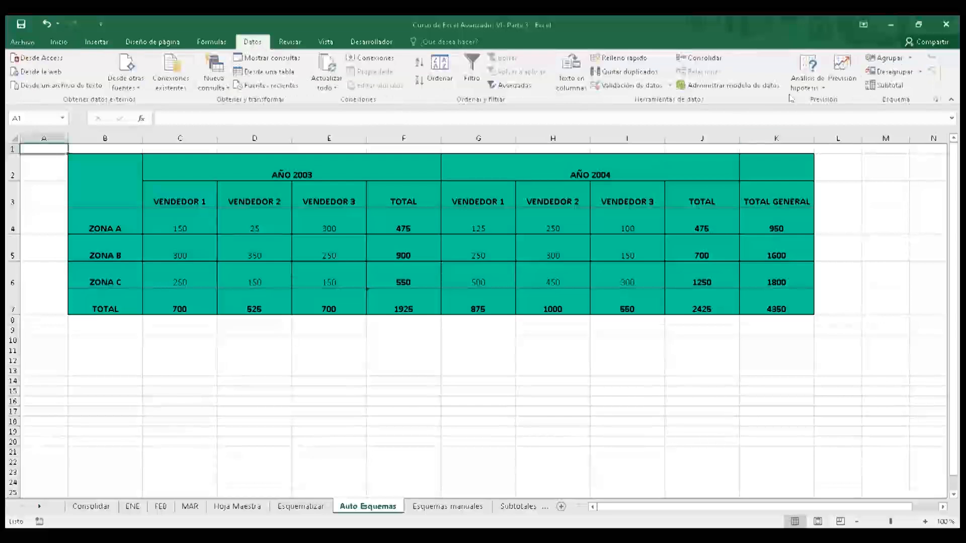
{"action": "left_click", "coordinate": [909, 59]}
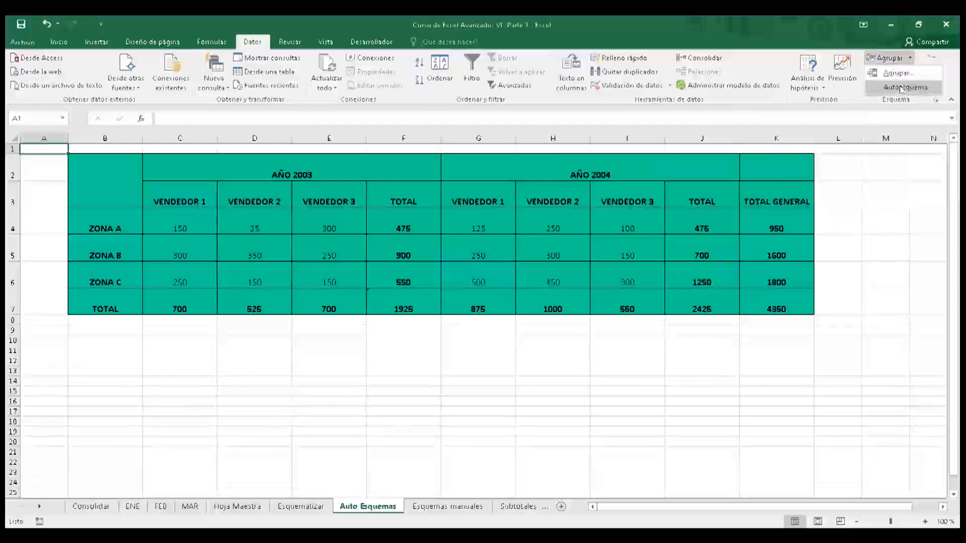
{"action": "left_click", "coordinate": [901, 89]}
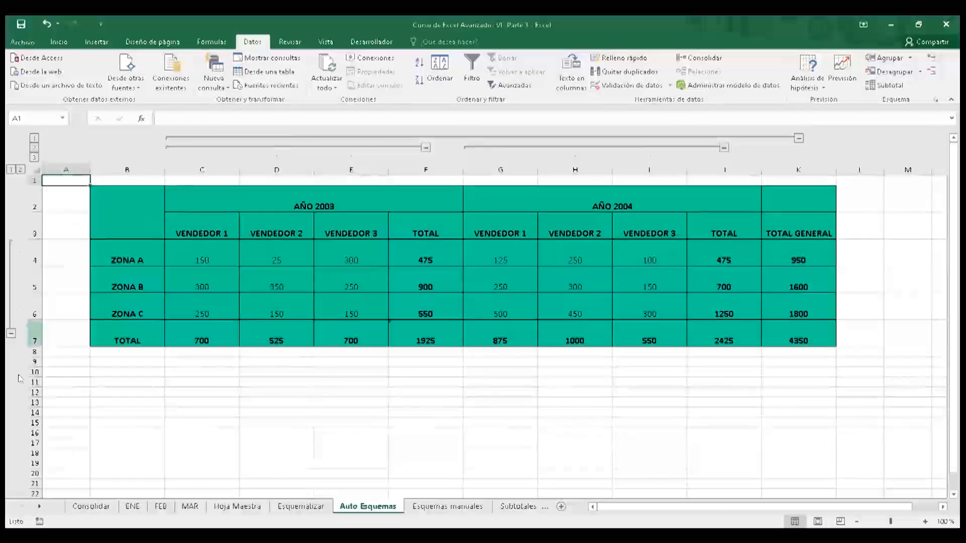
{"action": "left_click", "coordinate": [11, 333]}
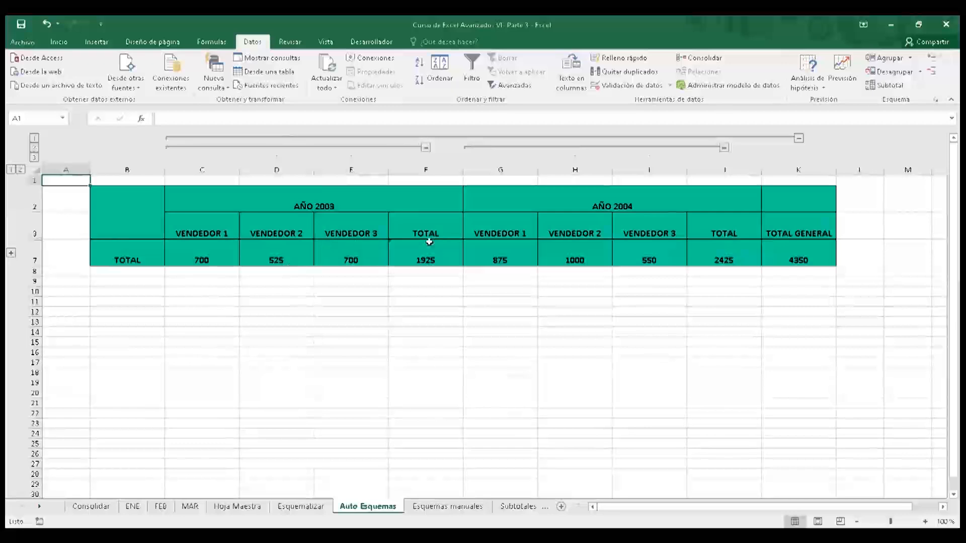
{"action": "left_click", "coordinate": [13, 249]}
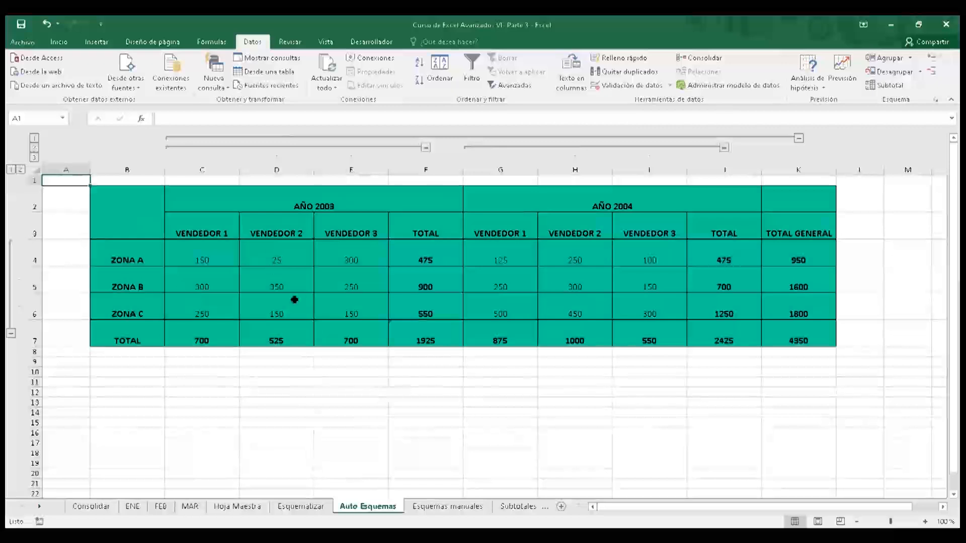
- Collapse the AÑO 2003 and AÑO 2004 column groups and the zone rows in the vendor table's outline
{"action": "left_click", "coordinate": [424, 147]}
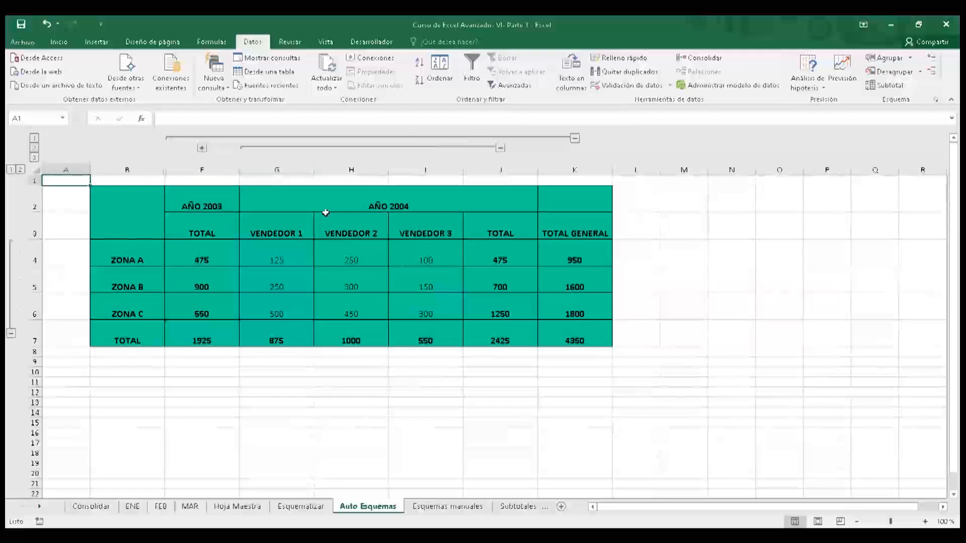
{"action": "left_click", "coordinate": [501, 147]}
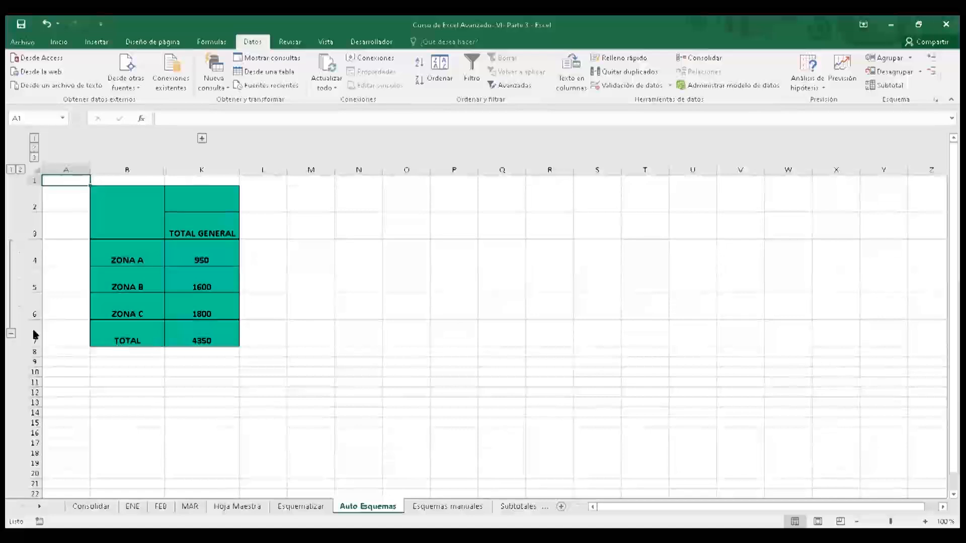
{"action": "left_click", "coordinate": [11, 333]}
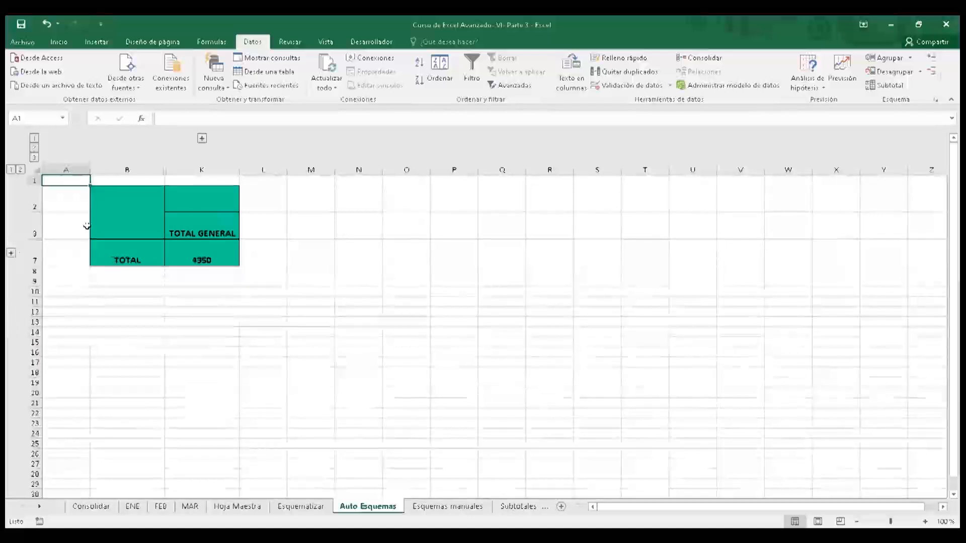
- Re-expand the zone rows and both year column groups, and clear the outline from the vendor sales table
{"action": "left_click", "coordinate": [11, 253]}
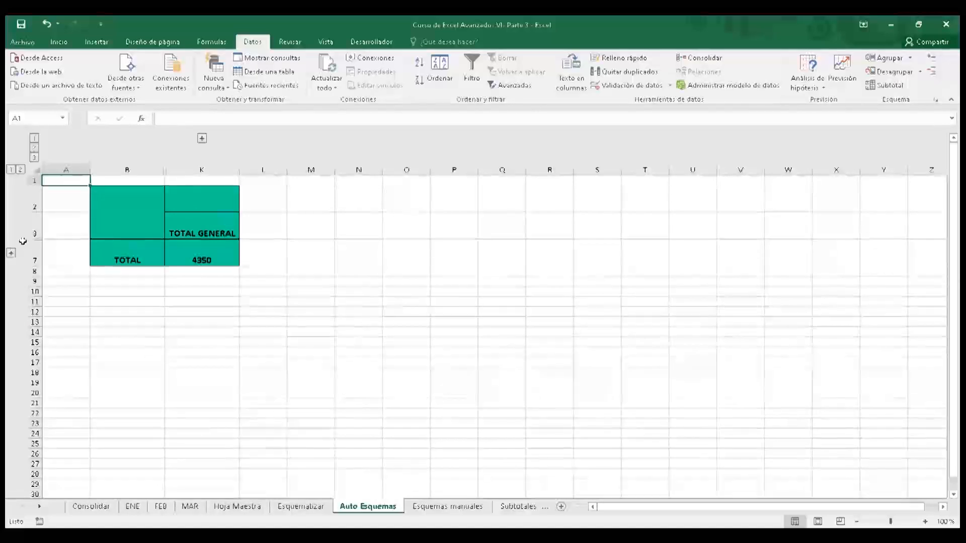
{"action": "left_click", "coordinate": [201, 138]}
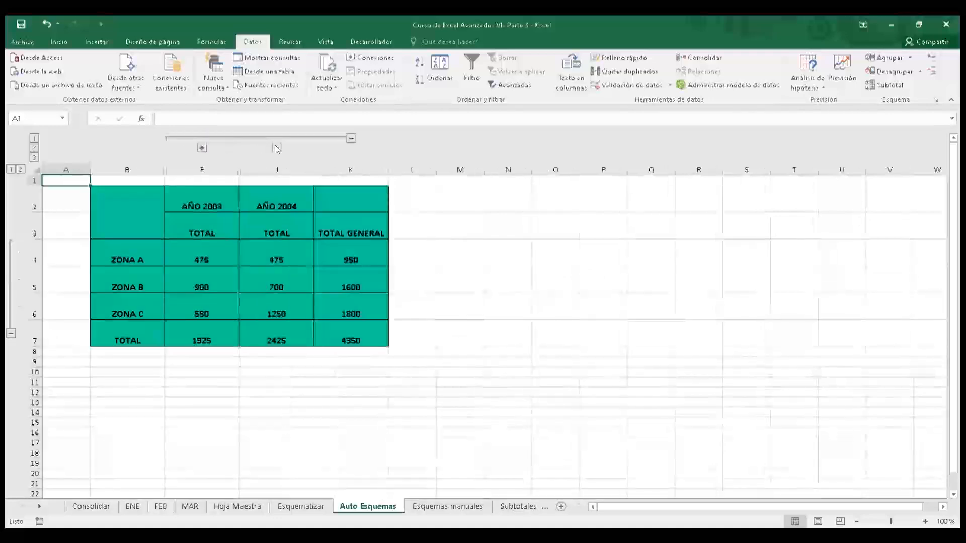
{"action": "left_click", "coordinate": [275, 147]}
{"action": "left_click", "coordinate": [201, 147]}
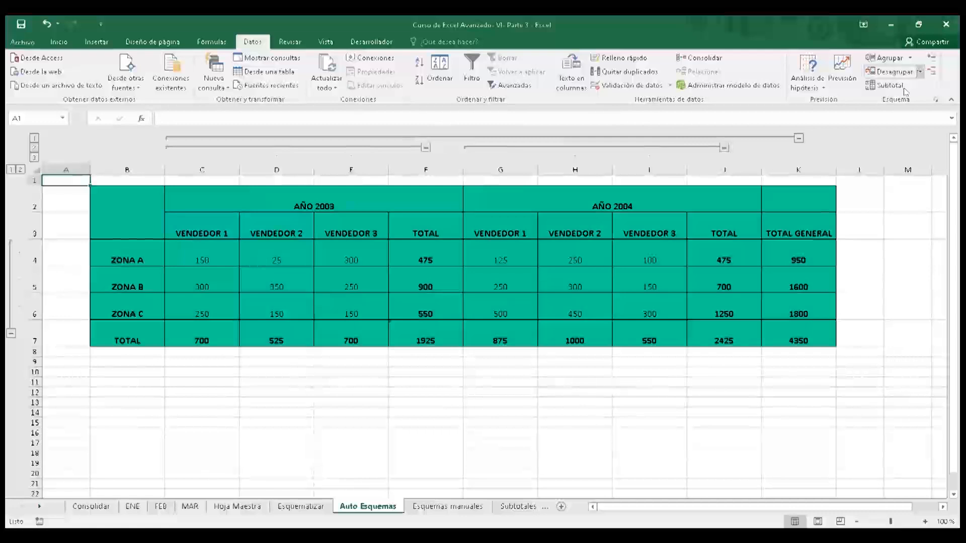
{"action": "left_click", "coordinate": [919, 72]}
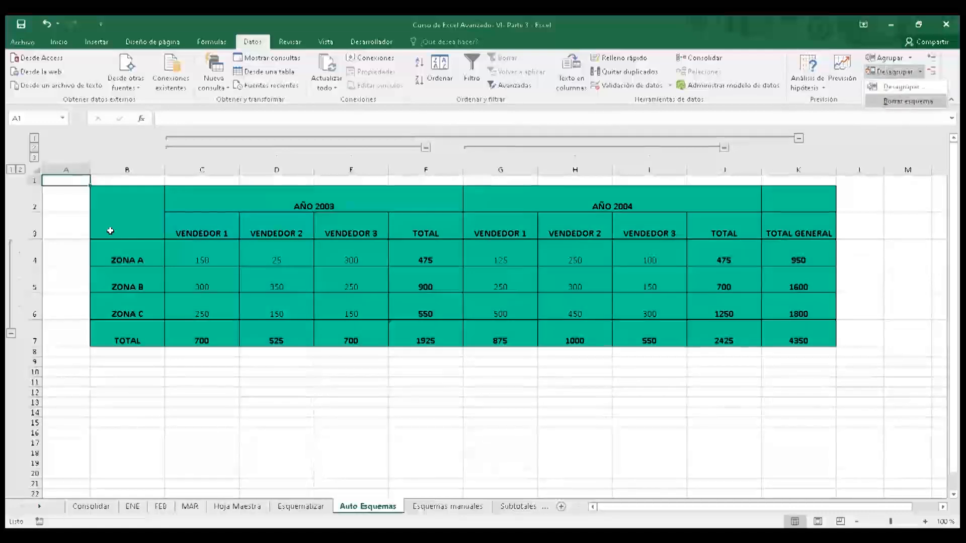
{"action": "key", "text": "Return"}
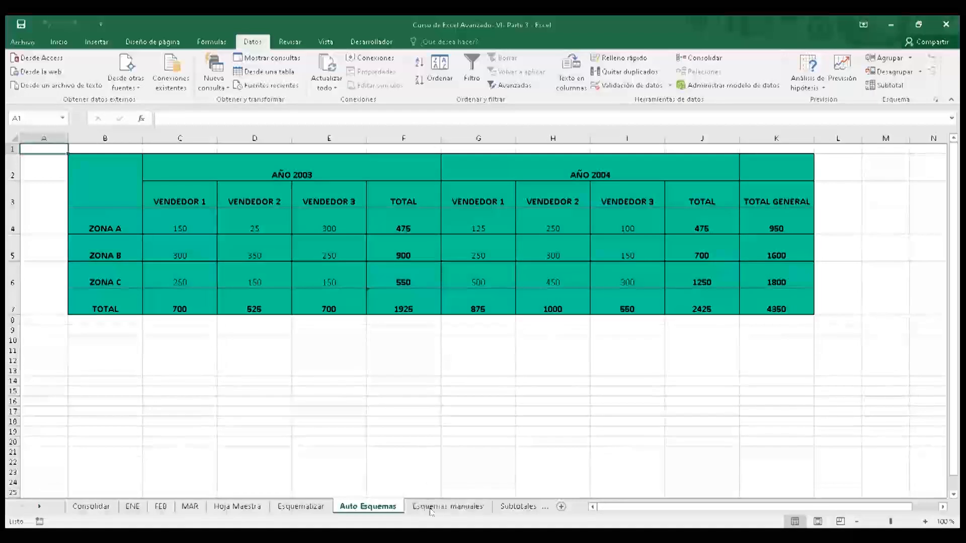
- Open the Esquemas manuales sheet and review the employee table's column headers from NOMBRE to SUELDO
{"action": "left_click", "coordinate": [340, 391]}
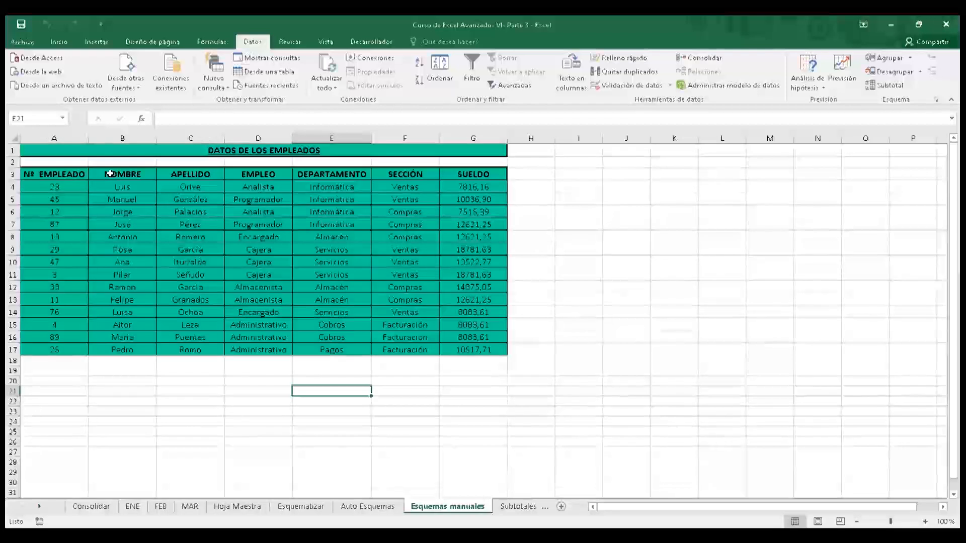
{"action": "key", "text": "ctrl+Home"}
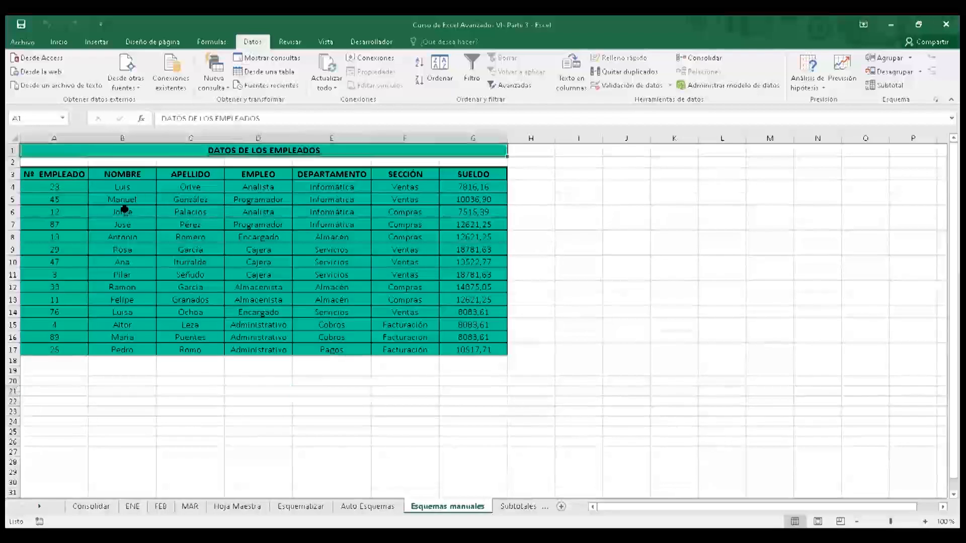
{"action": "left_click", "coordinate": [122, 177]}
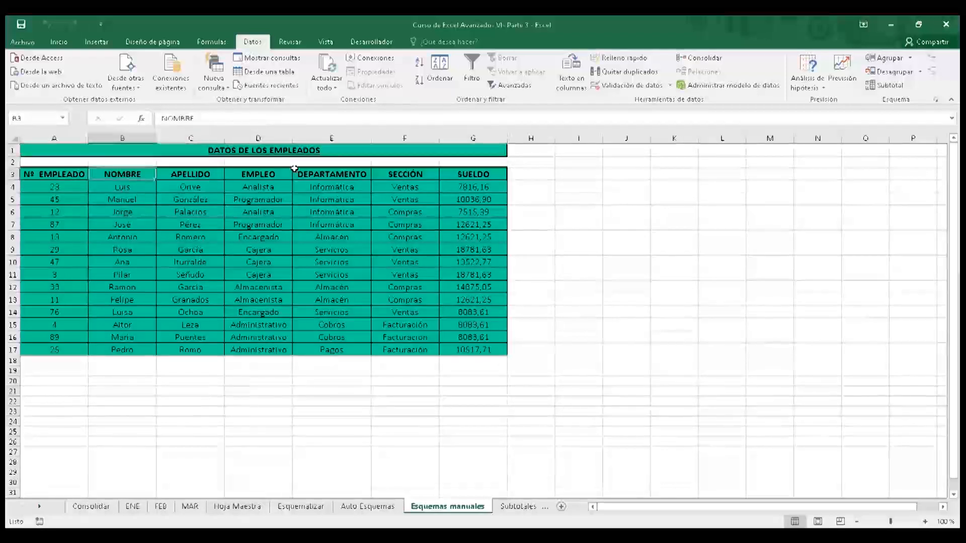
{"action": "left_click", "coordinate": [398, 177]}
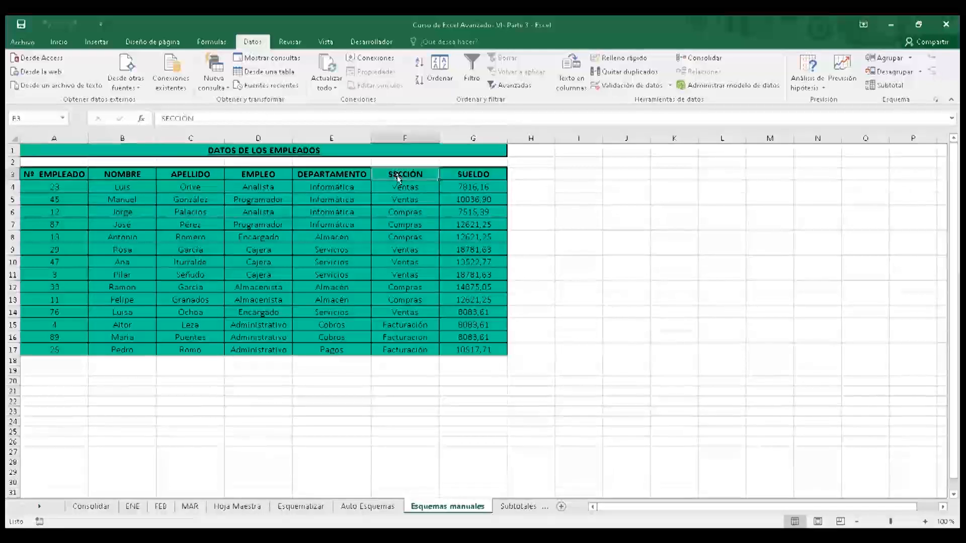
{"action": "left_click", "coordinate": [487, 172]}
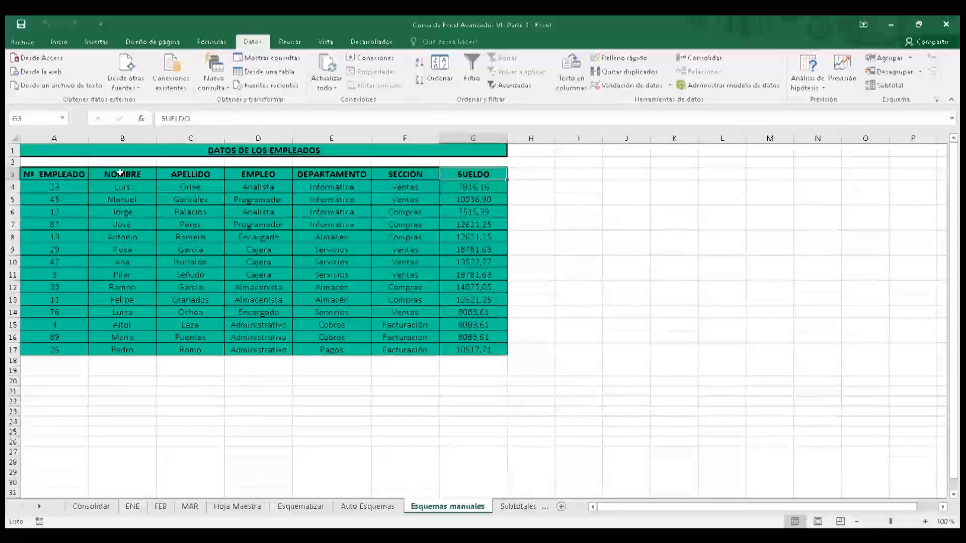
- Select the employee table from NOMBRE to SECCIÓN, B3 to F17, and group it by rows
{"action": "left_click_drag", "start_coordinate": [121, 172], "coordinate": [377, 344]}
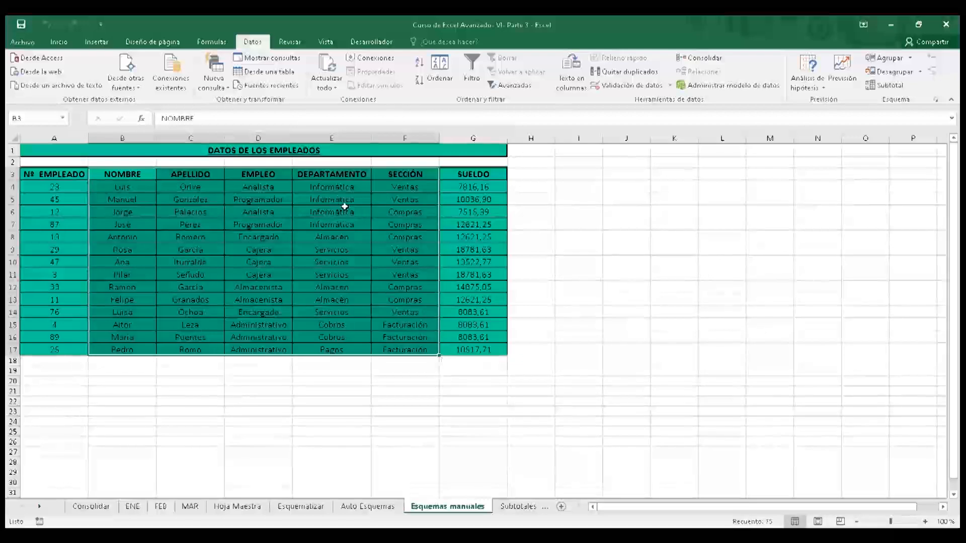
{"action": "left_click", "coordinate": [174, 199]}
{"action": "left_click_drag", "start_coordinate": [108, 174], "coordinate": [391, 347]}
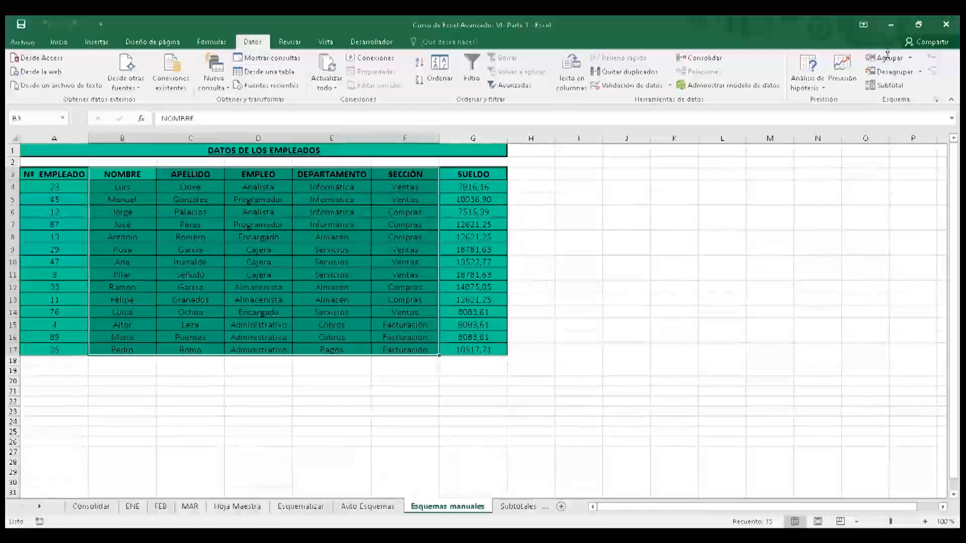
{"action": "left_click", "coordinate": [907, 60]}
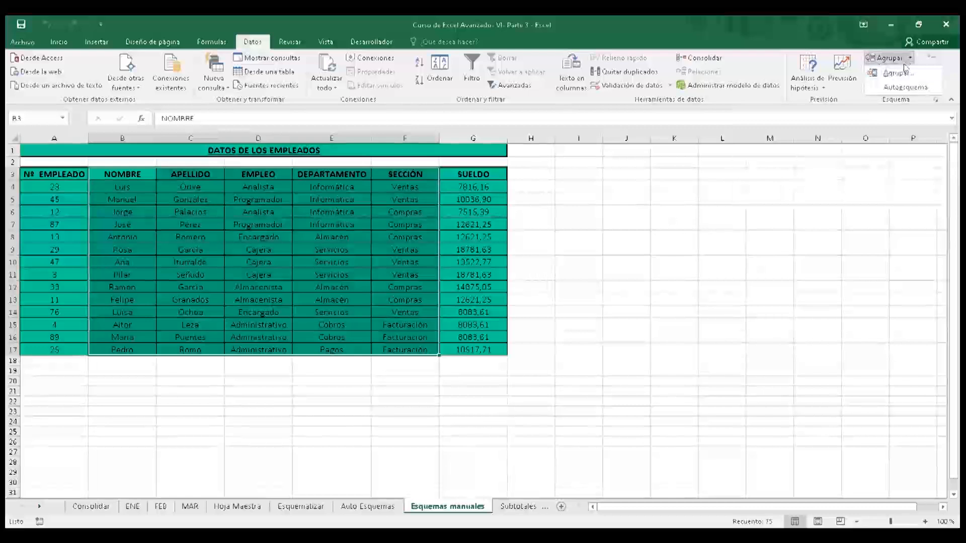
{"action": "left_click", "coordinate": [896, 57]}
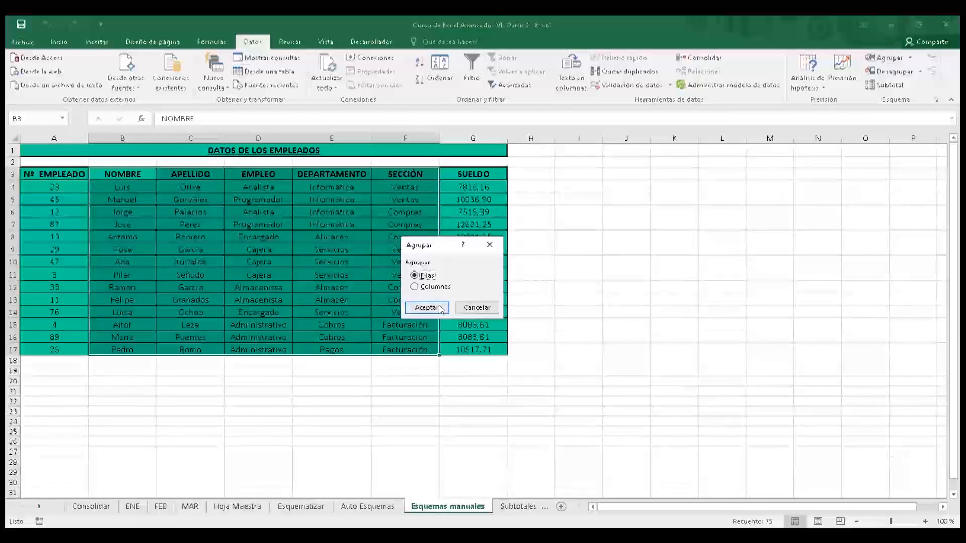
{"action": "left_click", "coordinate": [439, 305]}
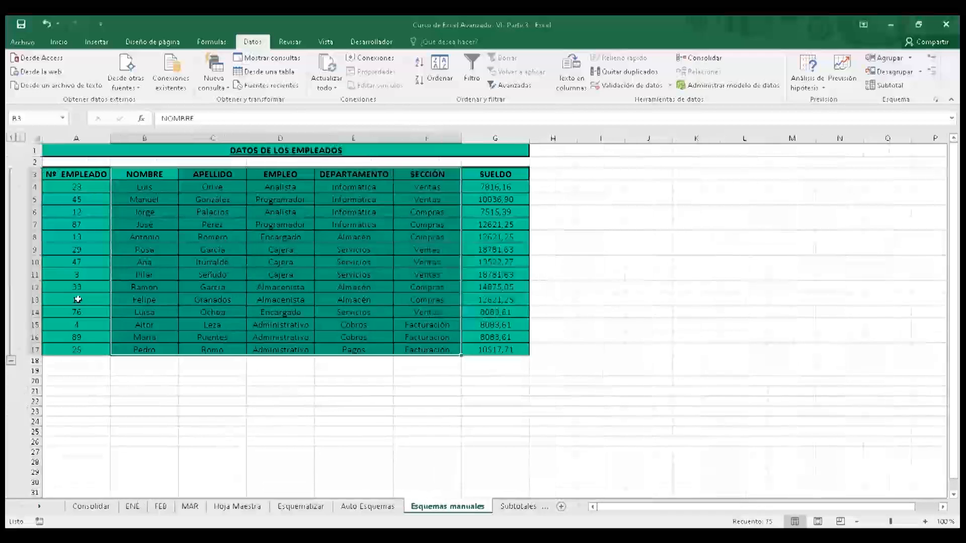
- Collapse and re-expand the grouped employee rows, and clear the row outline
{"action": "left_click", "coordinate": [10, 360]}
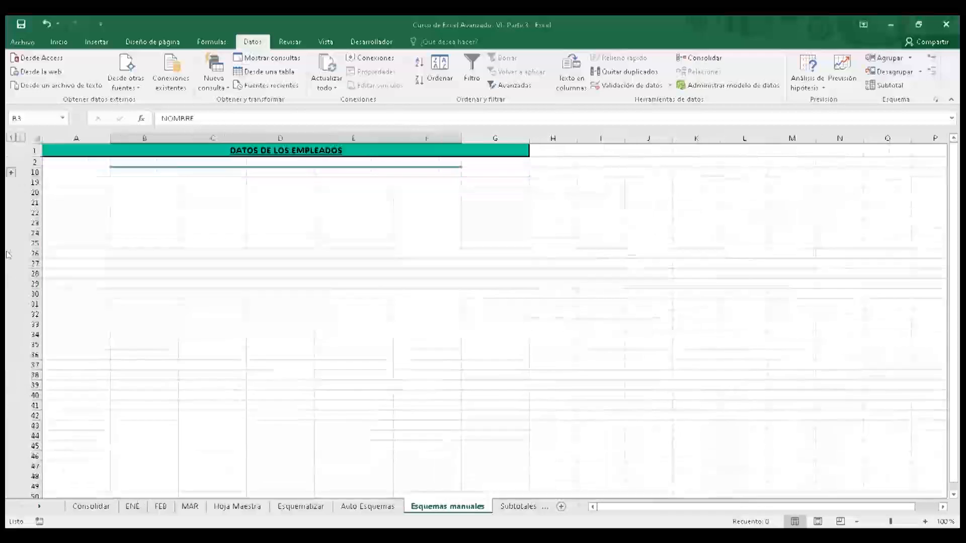
{"action": "left_click", "coordinate": [11, 173]}
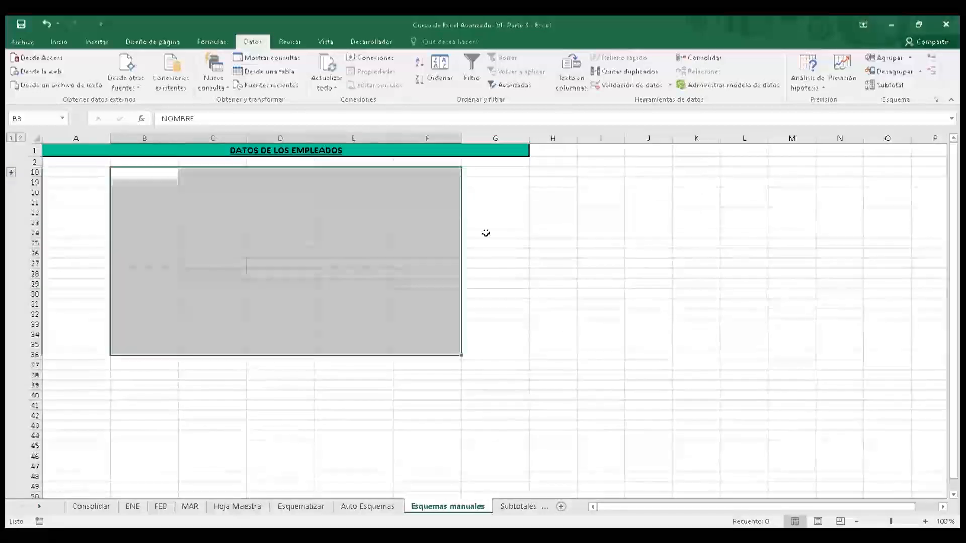
{"action": "left_click", "coordinate": [920, 71]}
{"action": "left_click", "coordinate": [907, 101]}
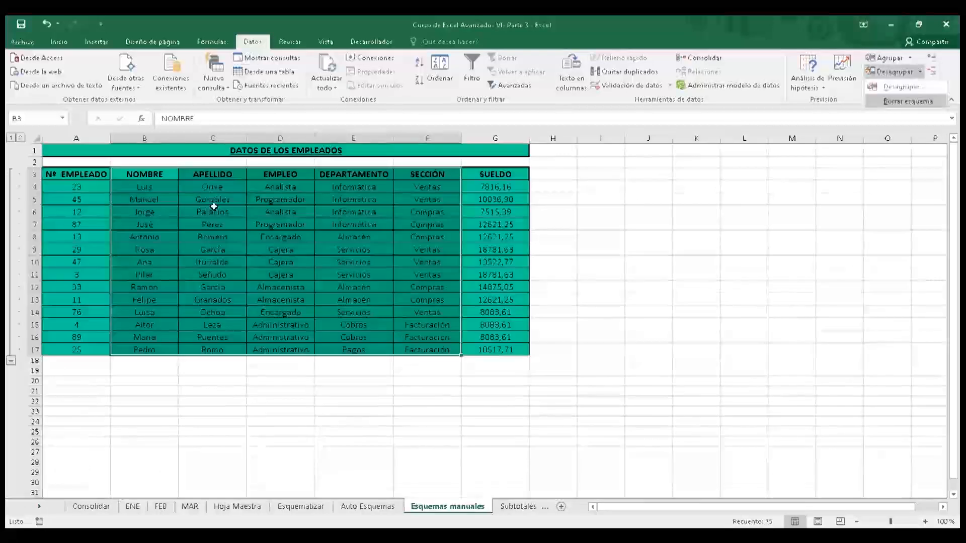
- Group B3 to F17 of the employee table by columns, and collapse and re-expand the group
{"action": "left_click_drag", "start_coordinate": [124, 174], "coordinate": [429, 352]}
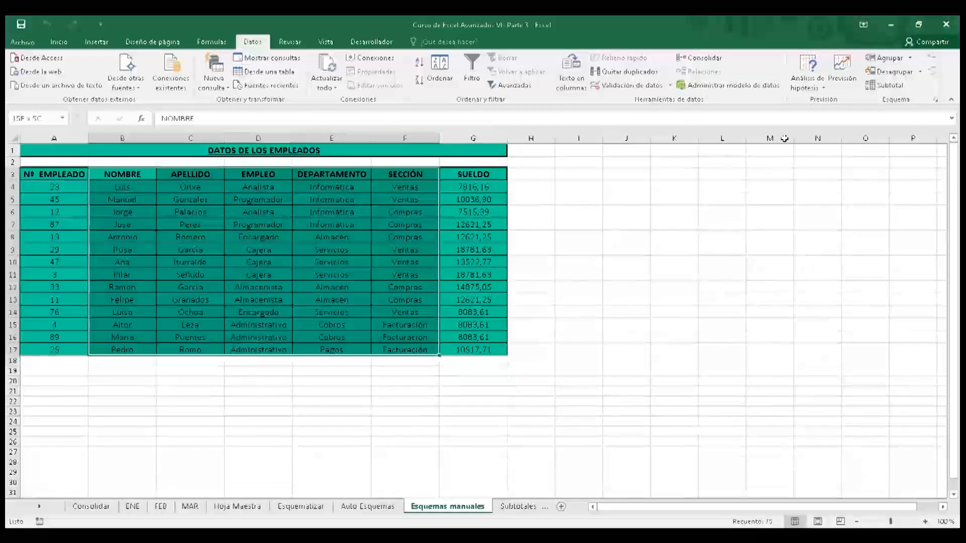
{"action": "left_click", "coordinate": [887, 57]}
{"action": "left_click", "coordinate": [414, 287]}
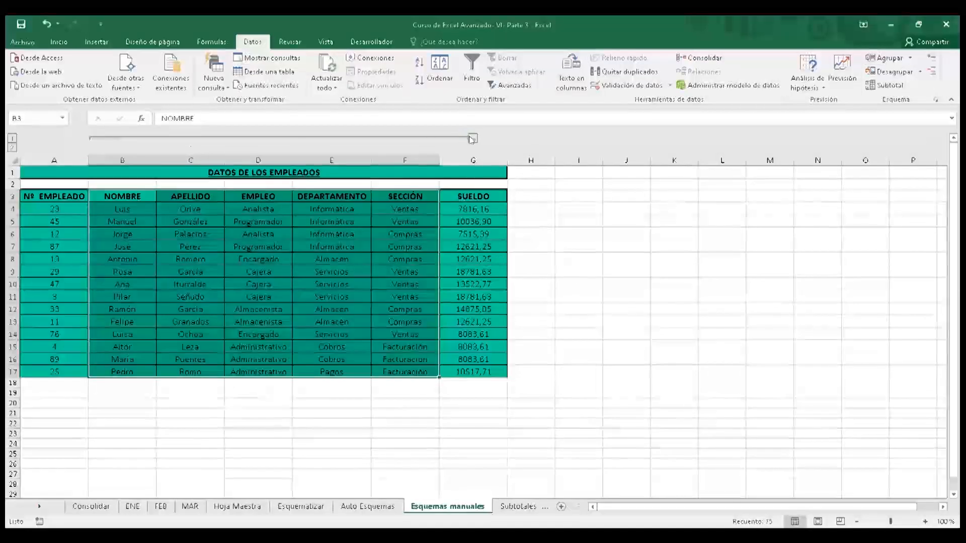
{"action": "left_click", "coordinate": [472, 138]}
{"action": "left_click", "coordinate": [122, 138]}
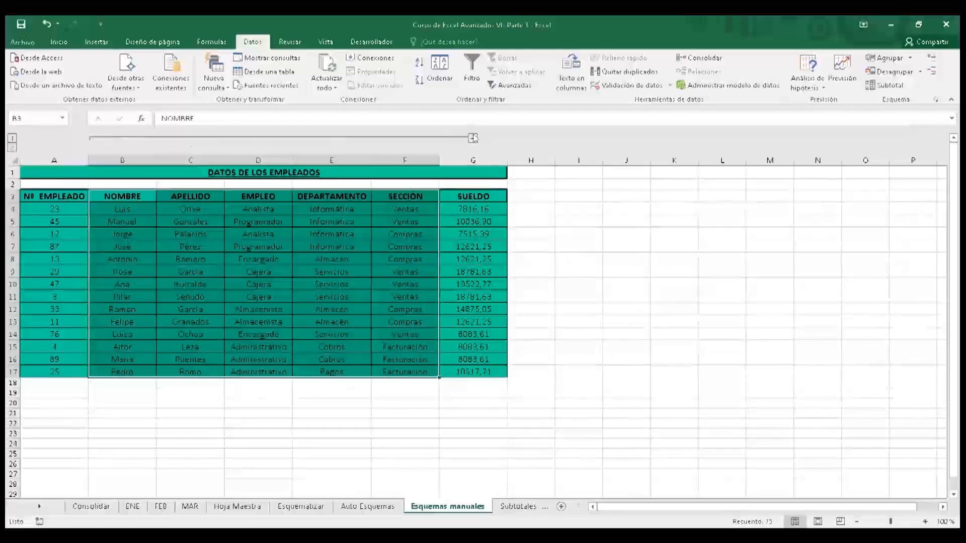
- Collapse the grouped columns to show only Nº EMPLEADO and SUELDO, re-expand them, and clear the outline
{"action": "left_click_drag", "start_coordinate": [463, 267], "coordinate": [324, 327]}
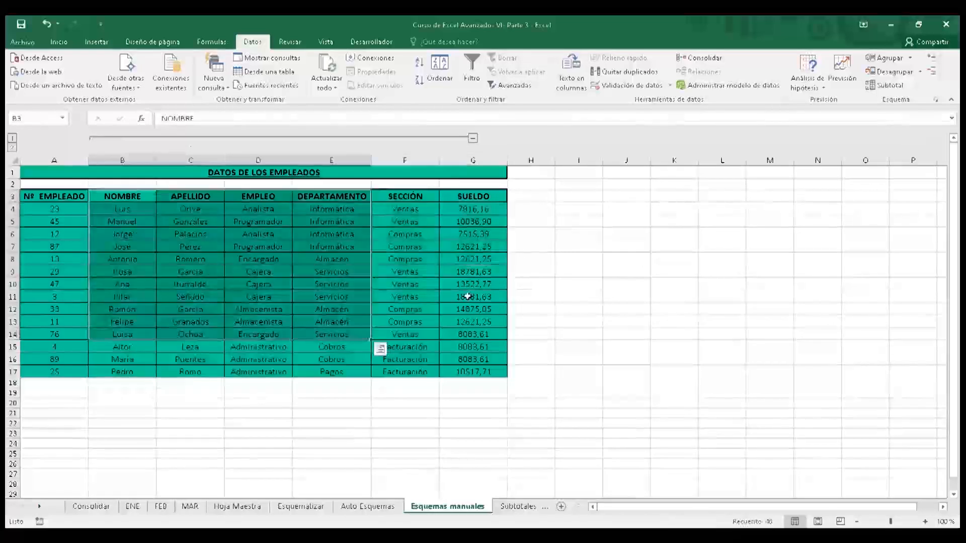
{"action": "left_click", "coordinate": [468, 297]}
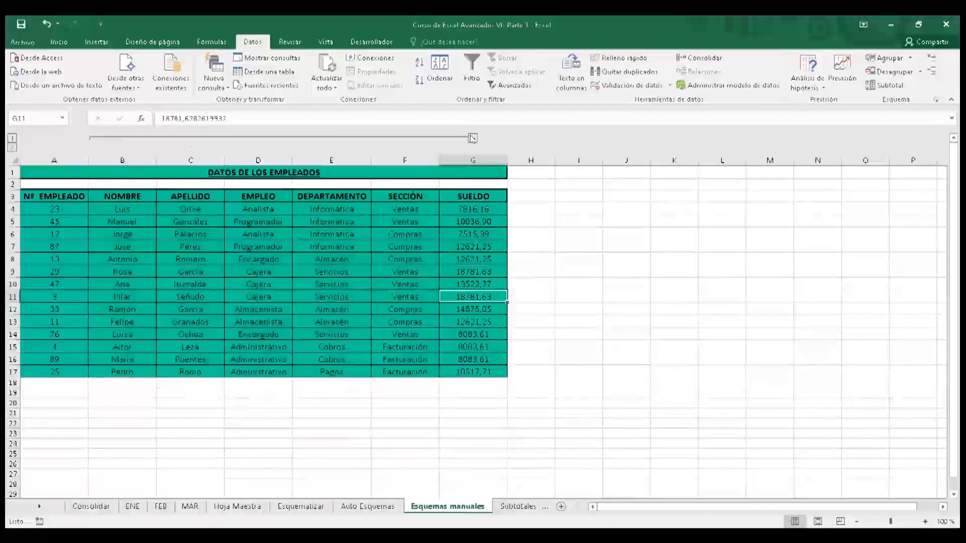
{"action": "left_click", "coordinate": [472, 139]}
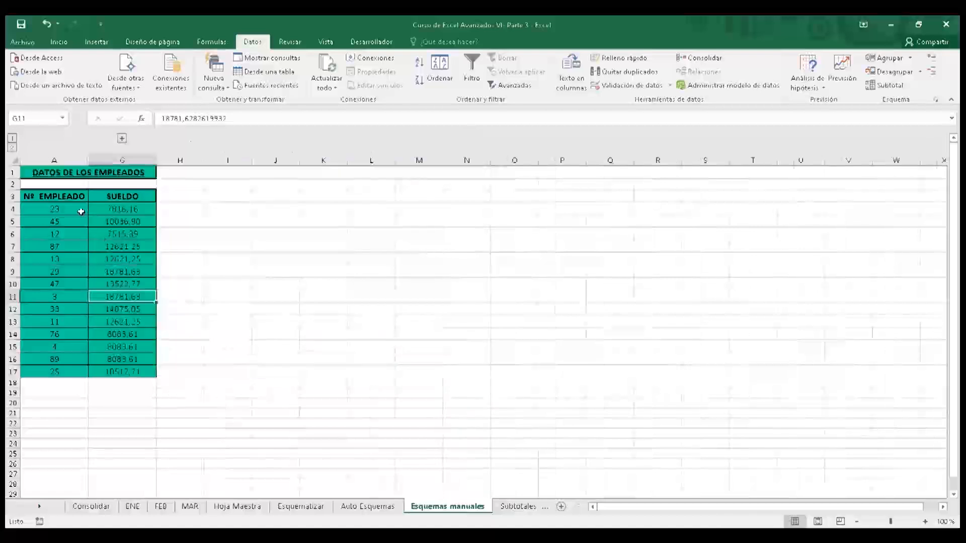
{"action": "left_click_drag", "start_coordinate": [67, 196], "coordinate": [98, 347]}
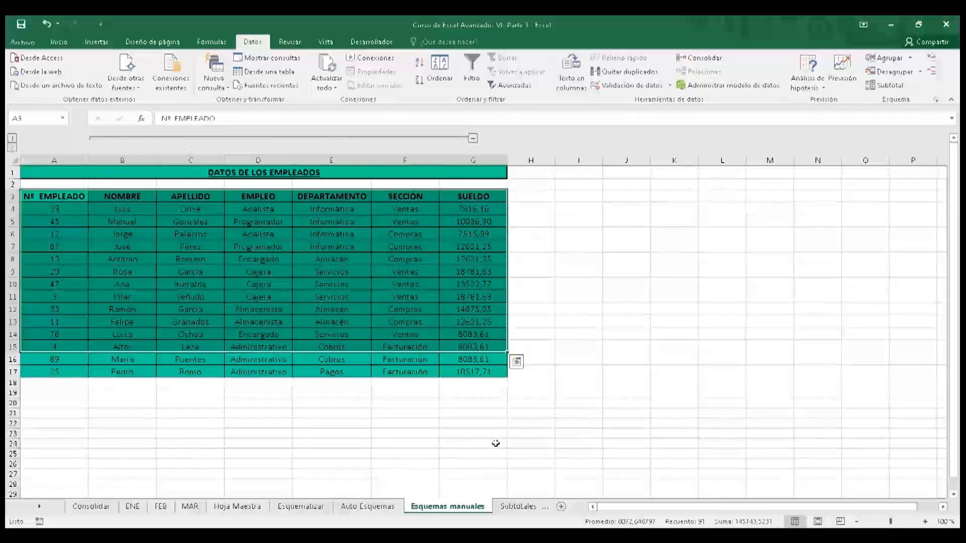
{"action": "left_click", "coordinate": [919, 71]}
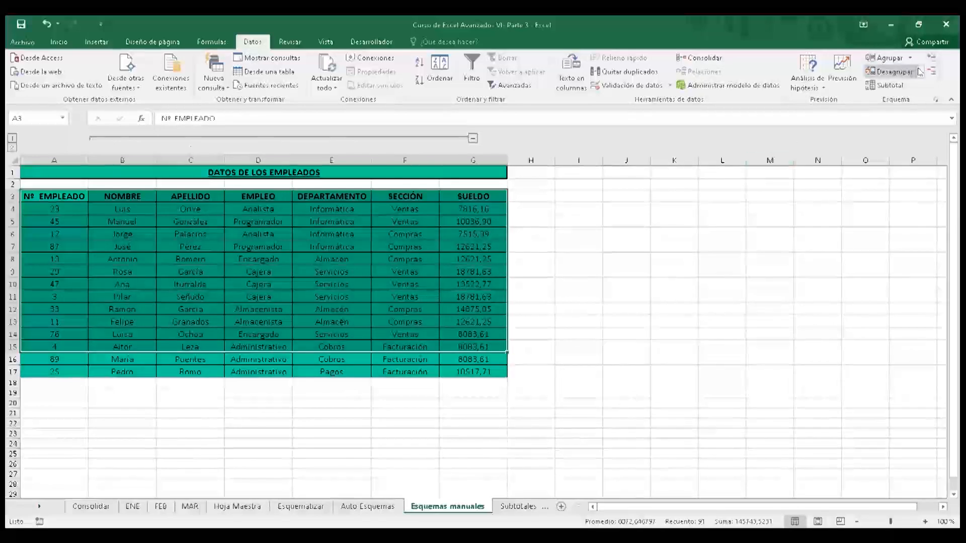
{"action": "left_click", "coordinate": [902, 102]}
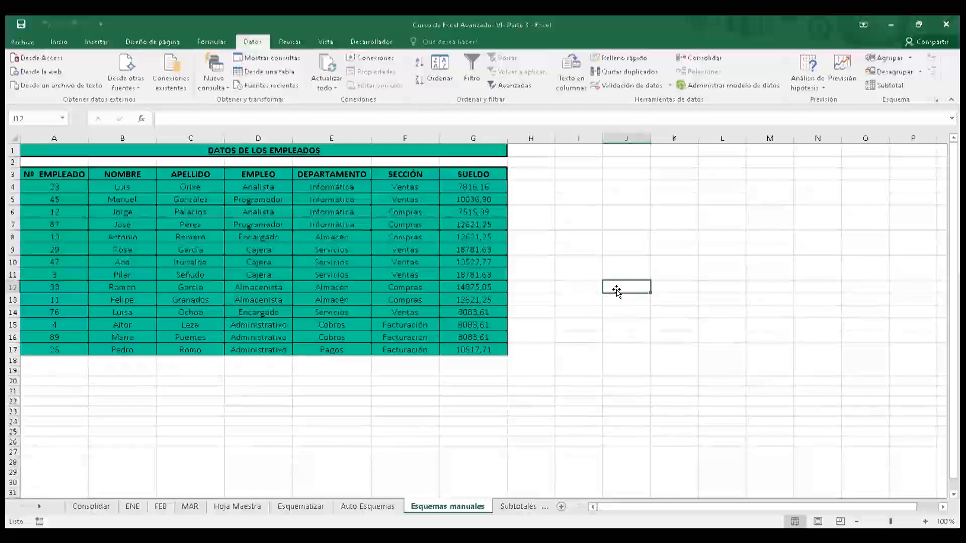
- Read the explanation on the Subtotales sheet, and open the EJEMPLO sheet at its article list
{"action": "left_click", "coordinate": [517, 507]}
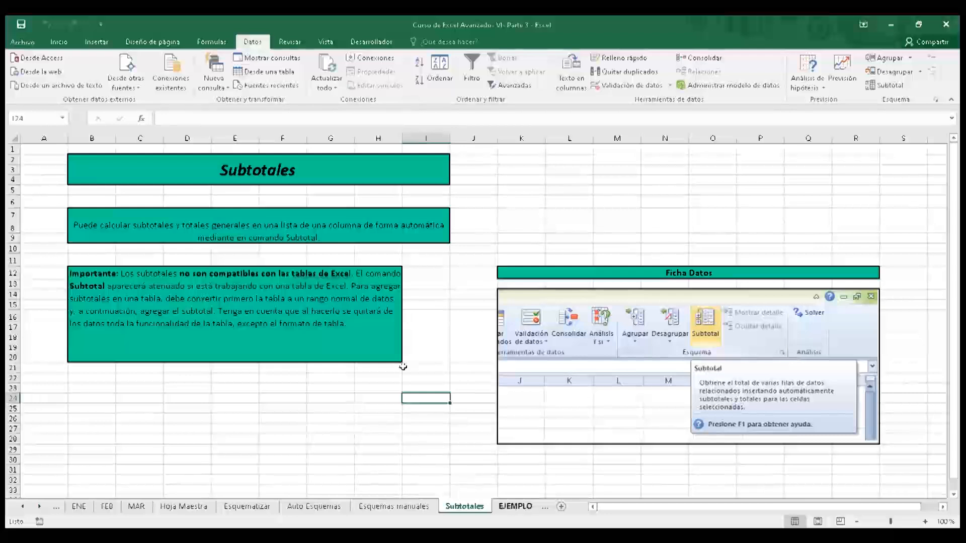
{"action": "key", "text": "ctrl+Page_Down"}
{"action": "left_click", "coordinate": [242, 208]}
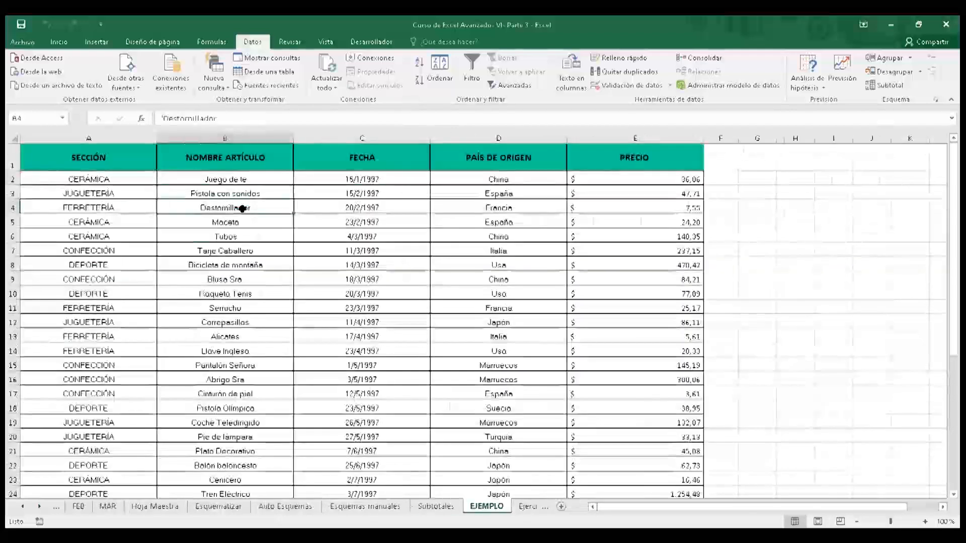
- Examine the article list's range and columns from SECCIÓN through PAÍS DE ORIGEN to PRECIO
{"action": "left_click_drag", "start_coordinate": [88, 158], "coordinate": [584, 474]}
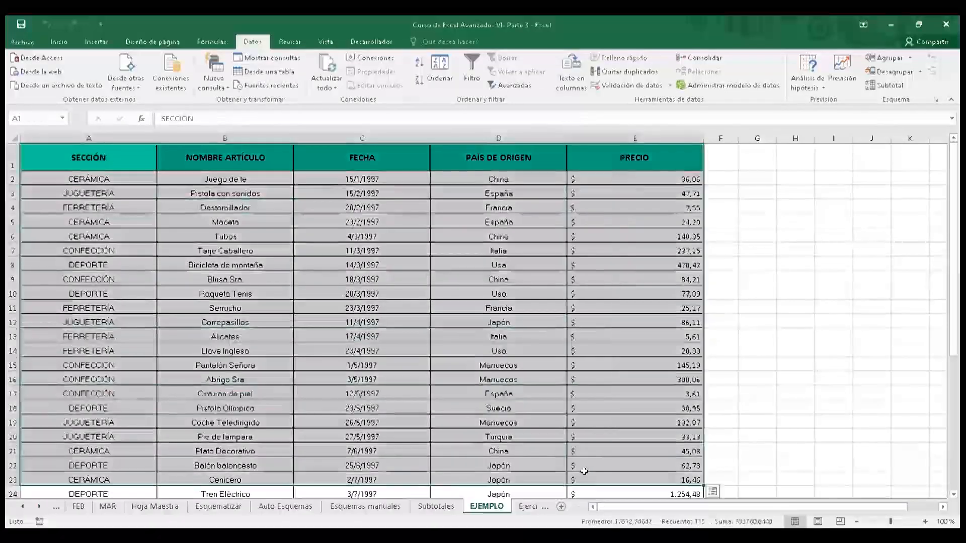
{"action": "left_click", "coordinate": [99, 157]}
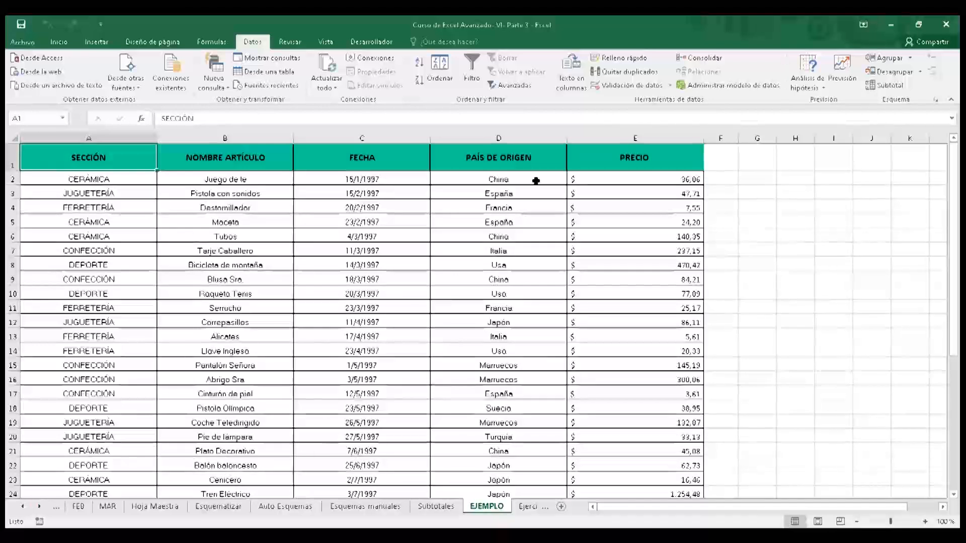
{"action": "left_click", "coordinate": [611, 181]}
{"action": "left_click", "coordinate": [507, 174]}
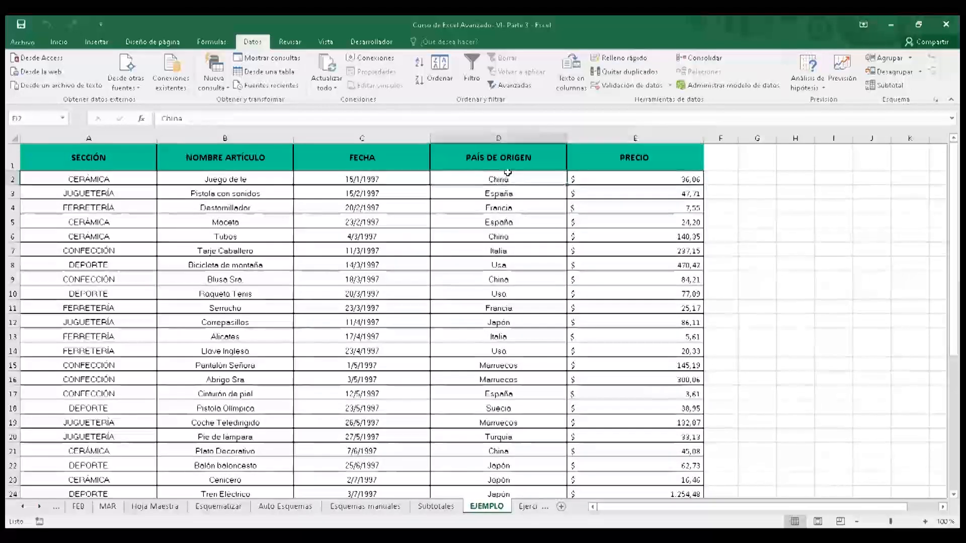
- Examine the SECCIÓN and NOMBRE ARTÍCULO entries in the first rows, reading the section names down to row 16
{"action": "key", "text": "Left"}
{"action": "key", "text": "Left"}
{"action": "key", "text": "Left"}
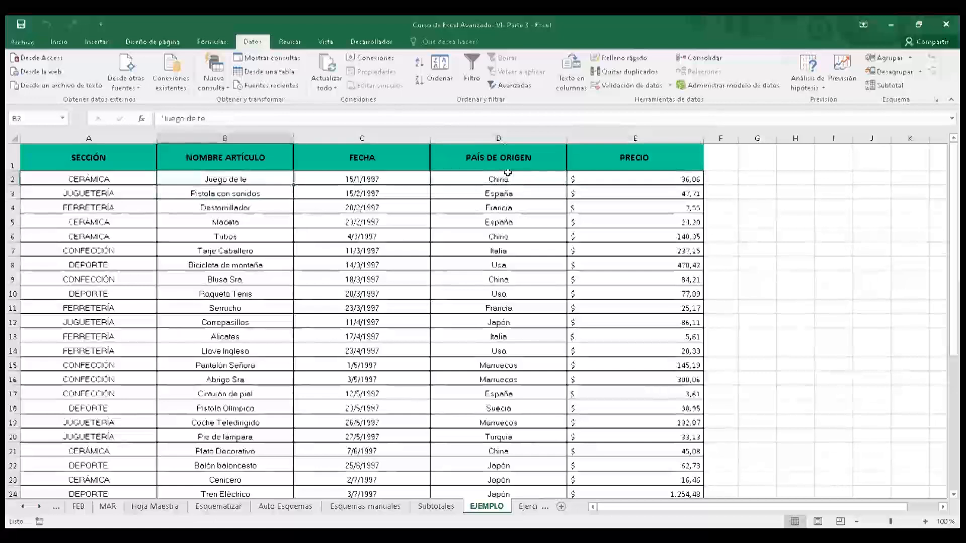
{"action": "key", "text": "Down"}
{"action": "key", "text": "Right"}
{"action": "key", "text": "Down"}
{"action": "key", "text": "Up"}
{"action": "key", "text": "Left"}
{"action": "key", "text": "Up"}
{"action": "key", "text": "Down"}
{"action": "key", "text": "Down"}
{"action": "key", "text": "Down"}
{"action": "key", "text": "Down"}
{"action": "key", "text": "Down"}
{"action": "key", "text": "Down"}
{"action": "key", "text": "Down"}
{"action": "key", "text": "Down"}
{"action": "key", "text": "Down"}
{"action": "key", "text": "Down"}
{"action": "key", "text": "Down"}
{"action": "key", "text": "Down"}
{"action": "key", "text": "Down"}
{"action": "key", "text": "Down"}
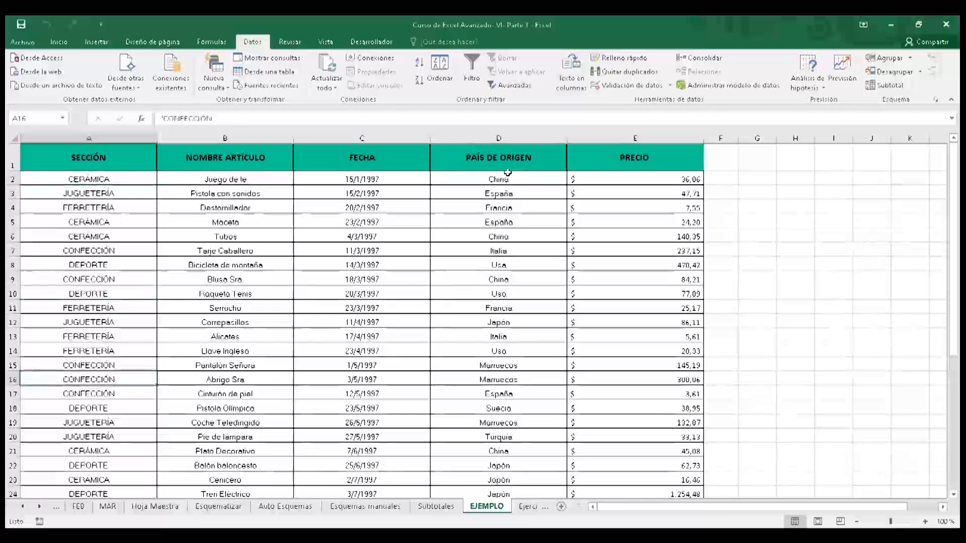
{"action": "key", "text": "Up"}
{"action": "key", "text": "Up"}
{"action": "key", "text": "Up"}
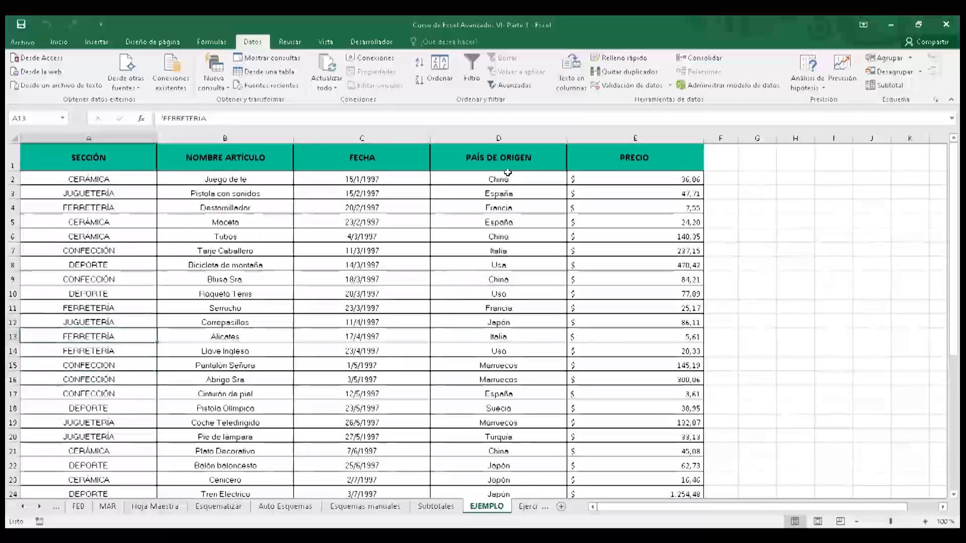
- Review how the section names repeat down the rest of the SECCIÓN column, and return to its header in A1
{"action": "key", "text": "Down"}
{"action": "key", "text": "Down"}
{"action": "key", "text": "Down"}
{"action": "key", "text": "Down"}
{"action": "key", "text": "Down"}
{"action": "key", "text": "Down"}
{"action": "key", "text": "Down"}
{"action": "key", "text": "Down"}
{"action": "key", "text": "Down"}
{"action": "key", "text": "Down"}
{"action": "key", "text": "Down"}
{"action": "key", "text": "Down"}
{"action": "key", "text": "Down"}
{"action": "key", "text": "Down"}
{"action": "key", "text": "Down"}
{"action": "key", "text": "Down"}
{"action": "key", "text": "Down"}
{"action": "key", "text": "Down"}
{"action": "key", "text": "Down"}
{"action": "key", "text": "Down"}
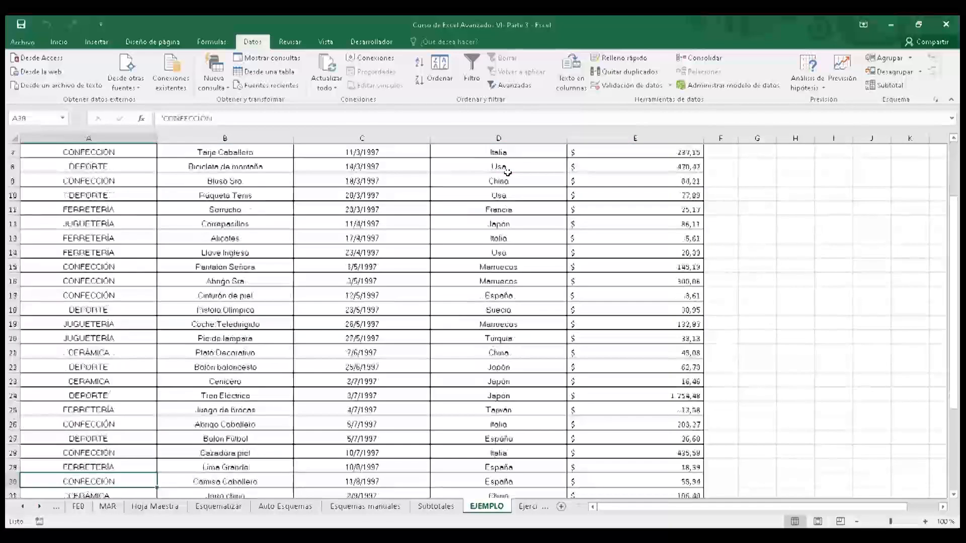
{"action": "key", "text": "Down"}
{"action": "key", "text": "Up"}
{"action": "key", "text": "Up"}
{"action": "key", "text": "Up"}
{"action": "key", "text": "Up"}
{"action": "key", "text": "Up"}
{"action": "key", "text": "Up"}
{"action": "key", "text": "Up"}
{"action": "key", "text": "Up"}
{"action": "key", "text": "Up"}
{"action": "key", "text": "Down"}
{"action": "key", "text": "Down"}
{"action": "key", "text": "Down"}
{"action": "key", "text": "Down"}
{"action": "key", "text": "Down"}
{"action": "key", "text": "Down"}
{"action": "key", "text": "Down"}
{"action": "key", "text": "Down"}
{"action": "key", "text": "Down"}
{"action": "key", "text": "Down"}
{"action": "key", "text": "Down"}
{"action": "key", "text": "Down"}
{"action": "key", "text": "Down"}
{"action": "key", "text": "Down"}
{"action": "key", "text": "Down"}
{"action": "key", "text": "Down"}
{"action": "key", "text": "Down"}
{"action": "key", "text": "Down"}
{"action": "key", "text": "Down"}
{"action": "key", "text": "Down"}
{"action": "key", "text": "Down"}
{"action": "key", "text": "Up"}
{"action": "key", "text": "Up"}
{"action": "key", "text": "Up"}
{"action": "key", "text": "Up"}
{"action": "key", "text": "Up"}
{"action": "key", "text": "Up"}
{"action": "key", "text": "Up"}
{"action": "key", "text": "Up"}
{"action": "key", "text": "Up"}
{"action": "key", "text": "Up"}
{"action": "key", "text": "Up"}
{"action": "key", "text": "Up"}
{"action": "key", "text": "Up"}
{"action": "key", "text": "Up"}
{"action": "key", "text": "Up"}
{"action": "key", "text": "Up"}
{"action": "key", "text": "Up"}
{"action": "key", "text": "Up"}
{"action": "key", "text": "Up"}
{"action": "key", "text": "Up"}
{"action": "key", "text": "Up"}
{"action": "key", "text": "Up"}
{"action": "key", "text": "Up"}
{"action": "key", "text": "Up"}
{"action": "key", "text": "Up"}
{"action": "key", "text": "Up"}
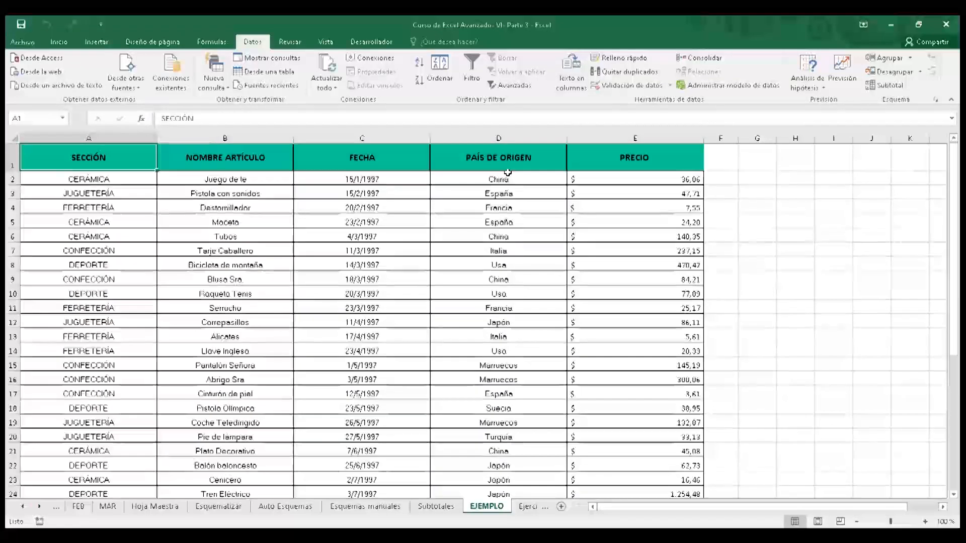
- Inspect sample cells in the NOMBRE ARTÍCULO, PAÍS DE ORIGEN and PRECIO columns of the article list
{"action": "key", "text": "Right"}
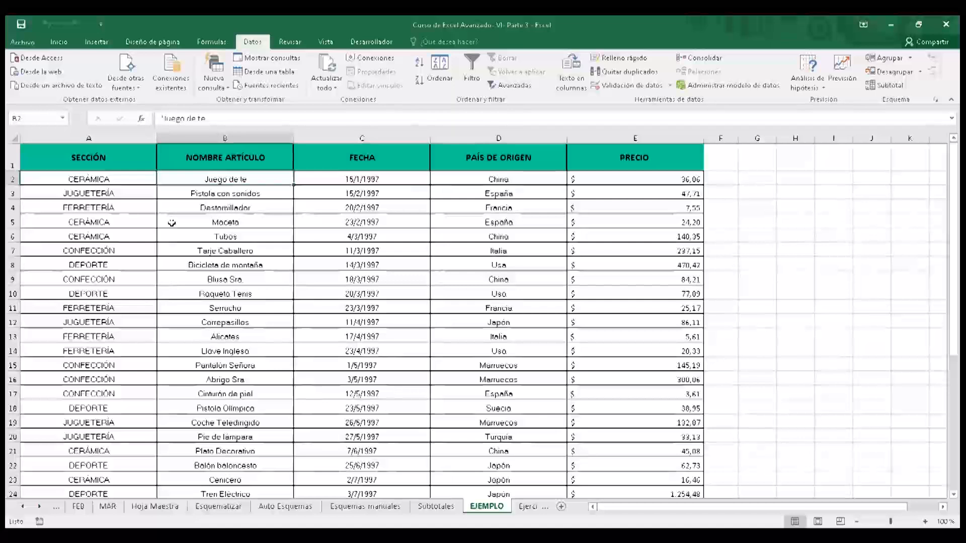
{"action": "left_click", "coordinate": [597, 177]}
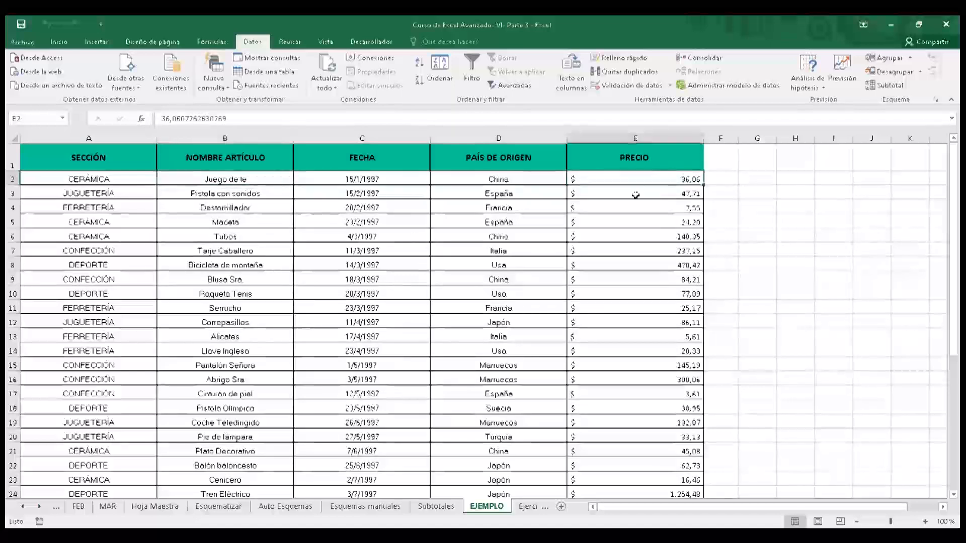
{"action": "left_click", "coordinate": [463, 231]}
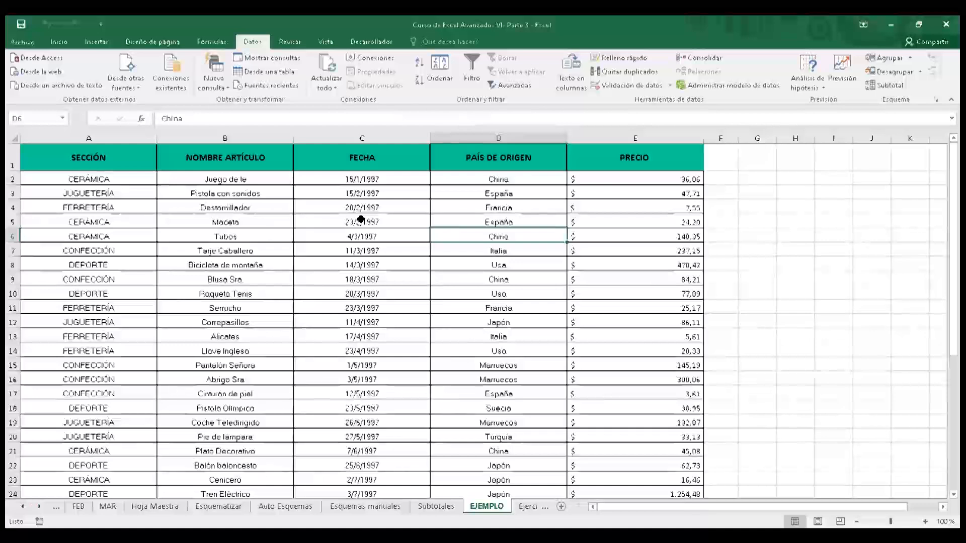
{"action": "left_click", "coordinate": [606, 292]}
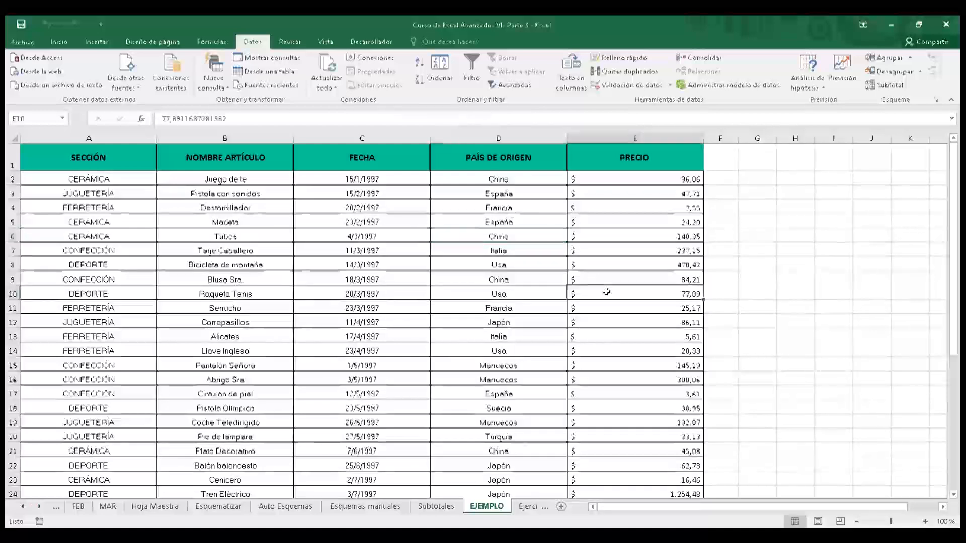
- Review the PRECIO values down the article list and return to the first data row at PAÍS DE ORIGEN
{"action": "key", "text": "Down"}
{"action": "key", "text": "Down"}
{"action": "key", "text": "Down"}
{"action": "key", "text": "Down"}
{"action": "key", "text": "Down"}
{"action": "key", "text": "Down"}
{"action": "key", "text": "Down"}
{"action": "key", "text": "Down"}
{"action": "key", "text": "Down"}
{"action": "key", "text": "Down"}
{"action": "key", "text": "Down"}
{"action": "key", "text": "Down"}
{"action": "key", "text": "Down"}
{"action": "key", "text": "Down"}
{"action": "key", "text": "Down"}
{"action": "key", "text": "Down"}
{"action": "key", "text": "Down"}
{"action": "key", "text": "Down"}
{"action": "key", "text": "Down"}
{"action": "key", "text": "Down"}
{"action": "key", "text": "Down"}
{"action": "key", "text": "Down"}
{"action": "key", "text": "Down"}
{"action": "key", "text": "Down"}
{"action": "key", "text": "Down"}
{"action": "key", "text": "Down"}
{"action": "key", "text": "Down"}
{"action": "key", "text": "Down"}
{"action": "key", "text": "Down"}
{"action": "key", "text": "Down"}
{"action": "key", "text": "Down"}
{"action": "key", "text": "Down"}
{"action": "key", "text": "Down"}
{"action": "key", "text": "Down"}
{"action": "key", "text": "Down"}
{"action": "key", "text": "Down"}
{"action": "key", "text": "Down"}
{"action": "key", "text": "Down"}
{"action": "key", "text": "Up"}
{"action": "key", "text": "Up"}
{"action": "key", "text": "Up"}
{"action": "key", "text": "Up"}
{"action": "key", "text": "Up"}
{"action": "key", "text": "Up"}
{"action": "key", "text": "Up"}
{"action": "key", "text": "Up"}
{"action": "key", "text": "Up"}
{"action": "key", "text": "Up"}
{"action": "key", "text": "Up"}
{"action": "key", "text": "Up"}
{"action": "key", "text": "Up"}
{"action": "key", "text": "Up"}
{"action": "key", "text": "Up"}
{"action": "key", "text": "Up"}
{"action": "key", "text": "Up"}
{"action": "key", "text": "Up"}
{"action": "key", "text": "Up"}
{"action": "key", "text": "Up"}
{"action": "key", "text": "Up"}
{"action": "key", "text": "Up"}
{"action": "key", "text": "Up"}
{"action": "key", "text": "Up"}
{"action": "key", "text": "Up"}
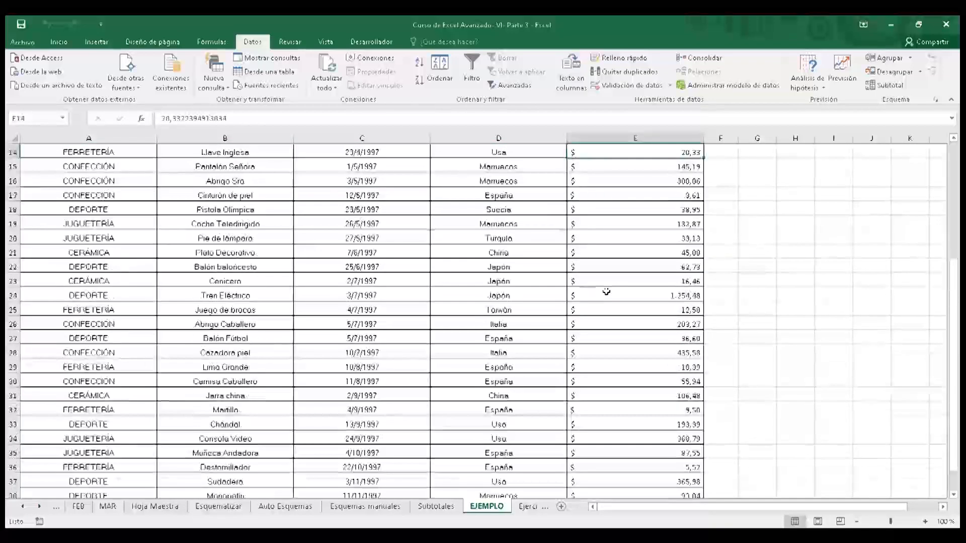
{"action": "key", "text": "Up"}
{"action": "key", "text": "Up"}
{"action": "key", "text": "Up"}
{"action": "key", "text": "Up"}
{"action": "key", "text": "Up"}
{"action": "key", "text": "Up"}
{"action": "key", "text": "Up"}
{"action": "key", "text": "Up"}
{"action": "key", "text": "Up"}
{"action": "key", "text": "Up"}
{"action": "key", "text": "Up"}
{"action": "key", "text": "Up"}
{"action": "key", "text": "Left"}
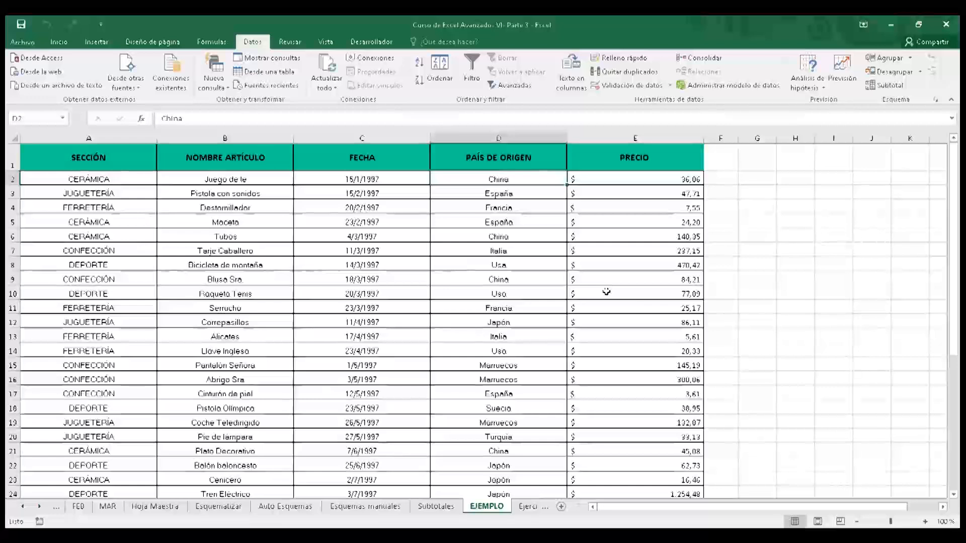
- Sort the article list by SECCIÓN from A to Z and inspect the grouped CERÁMICA rows
{"action": "left_click", "coordinate": [122, 183]}
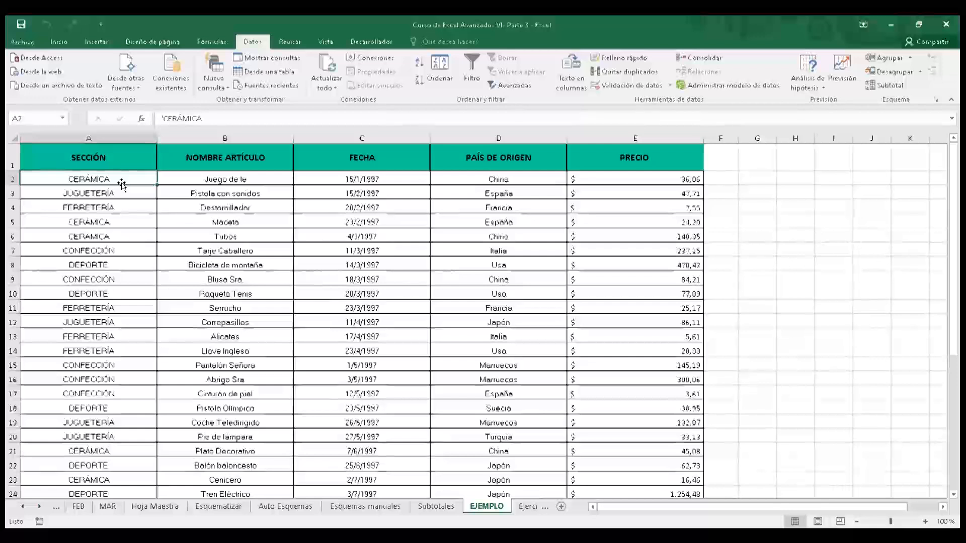
{"action": "left_click", "coordinate": [117, 206]}
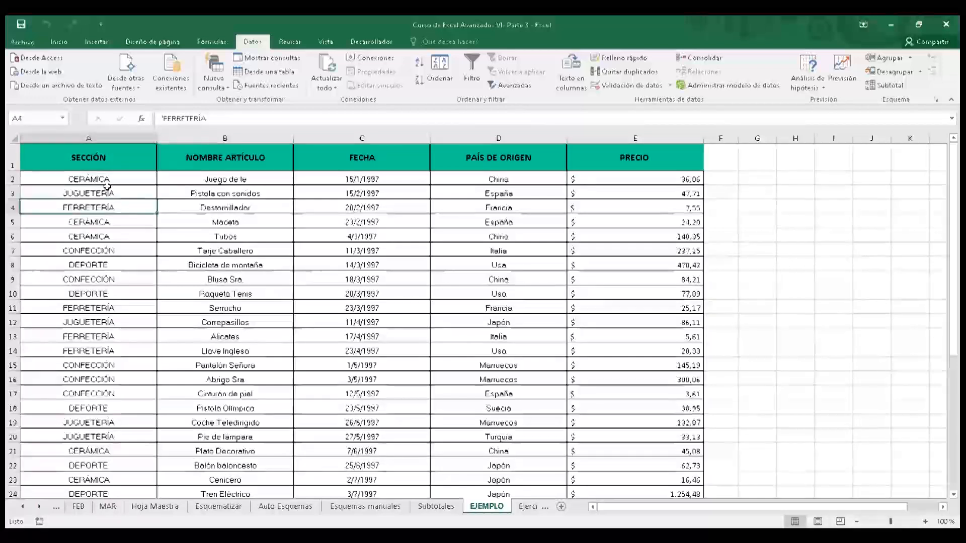
{"action": "left_click", "coordinate": [104, 181]}
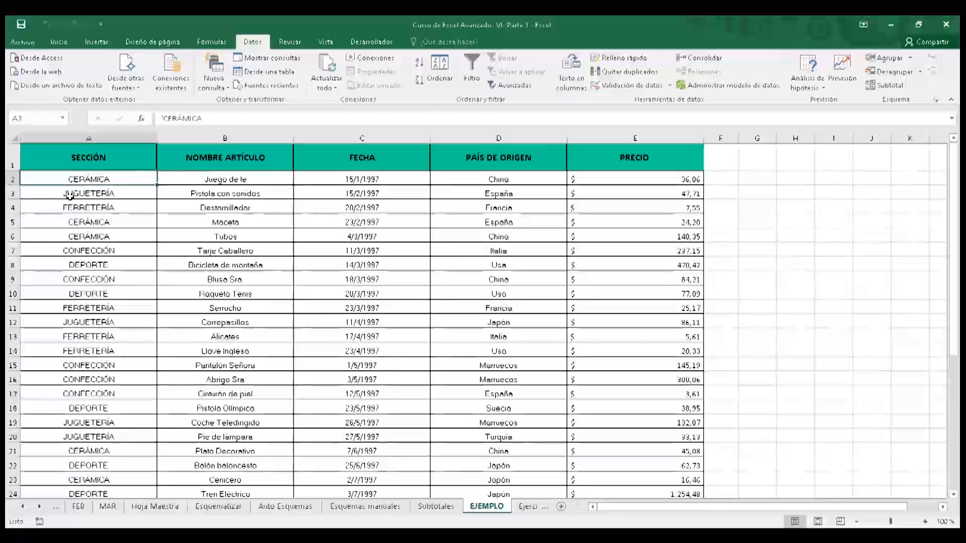
{"action": "left_click", "coordinate": [86, 195]}
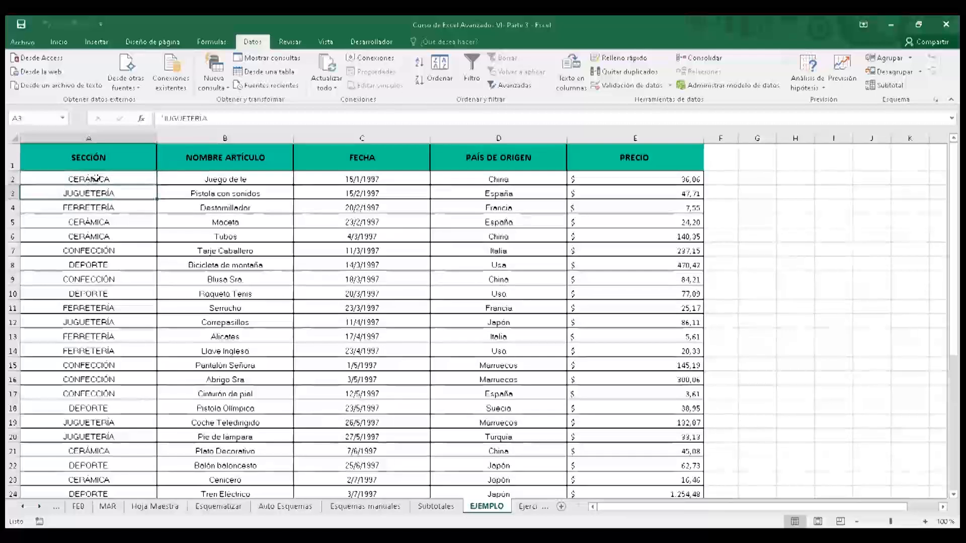
{"action": "key", "text": "Up"}
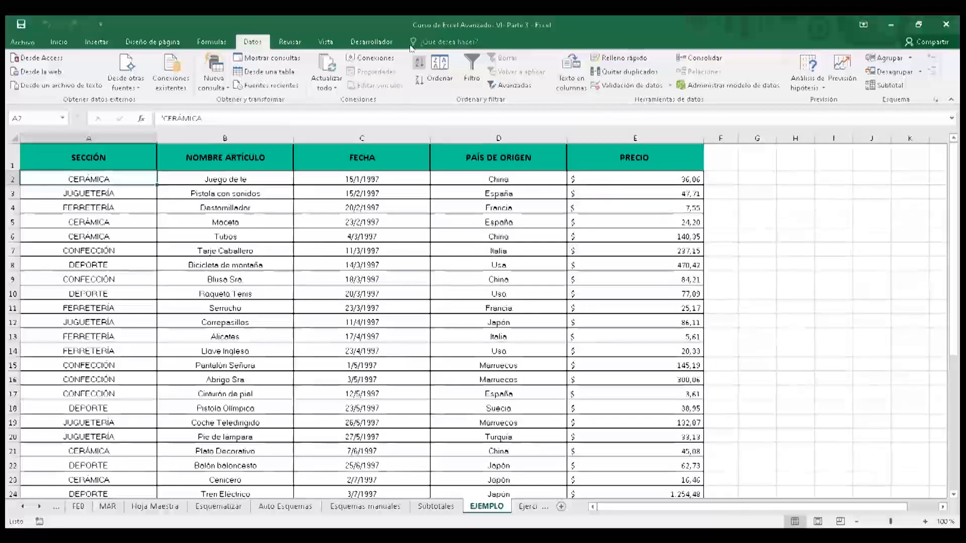
{"action": "left_click", "coordinate": [418, 63]}
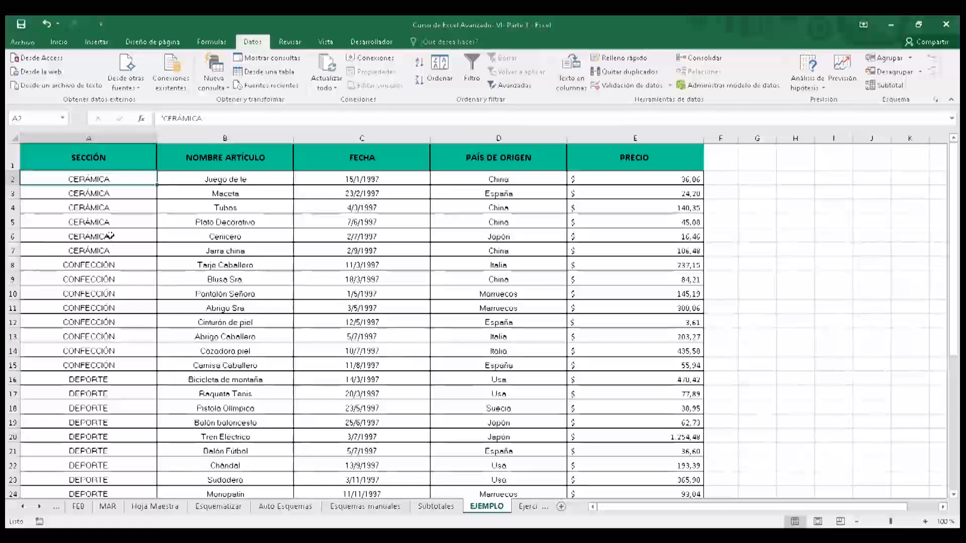
{"action": "left_click", "coordinate": [135, 209]}
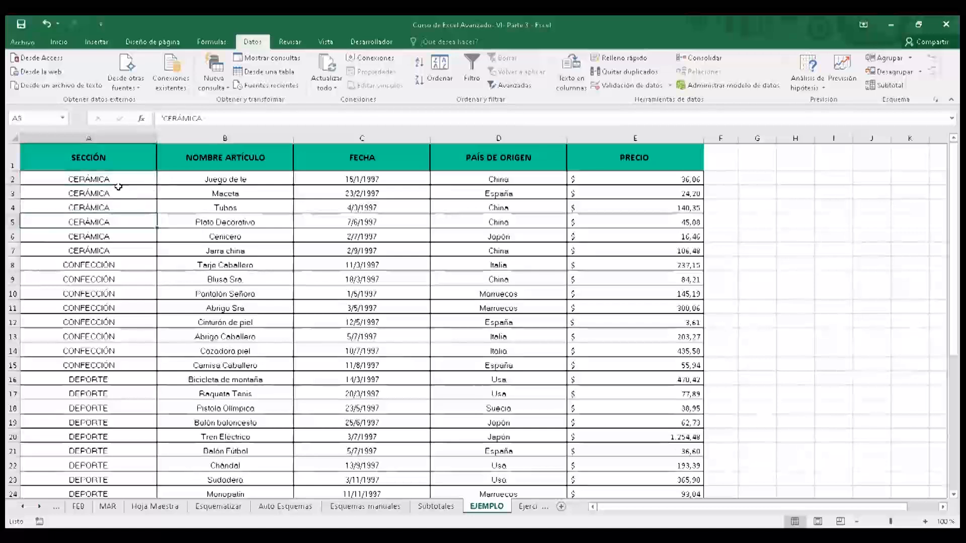
{"action": "left_click", "coordinate": [116, 189]}
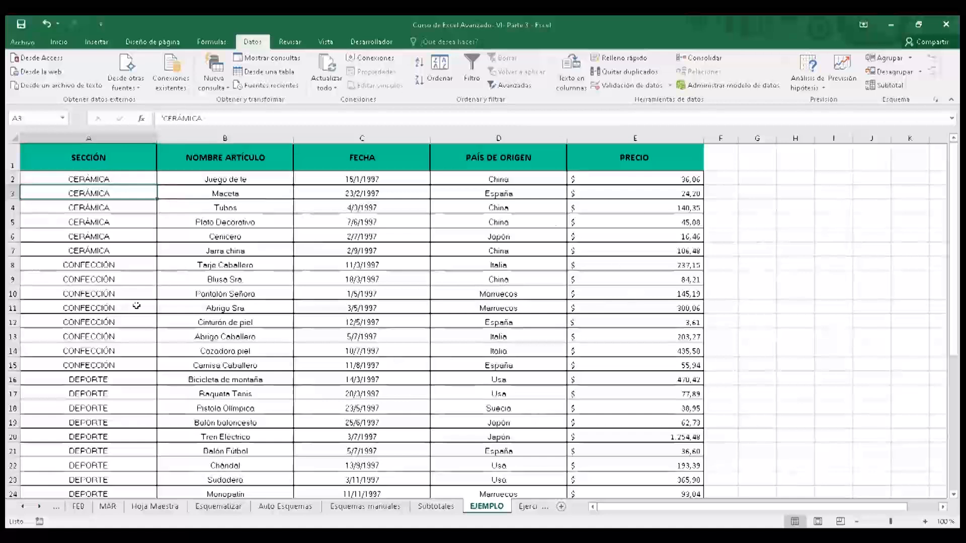
{"action": "left_click", "coordinate": [106, 241]}
{"action": "key", "text": "Up"}
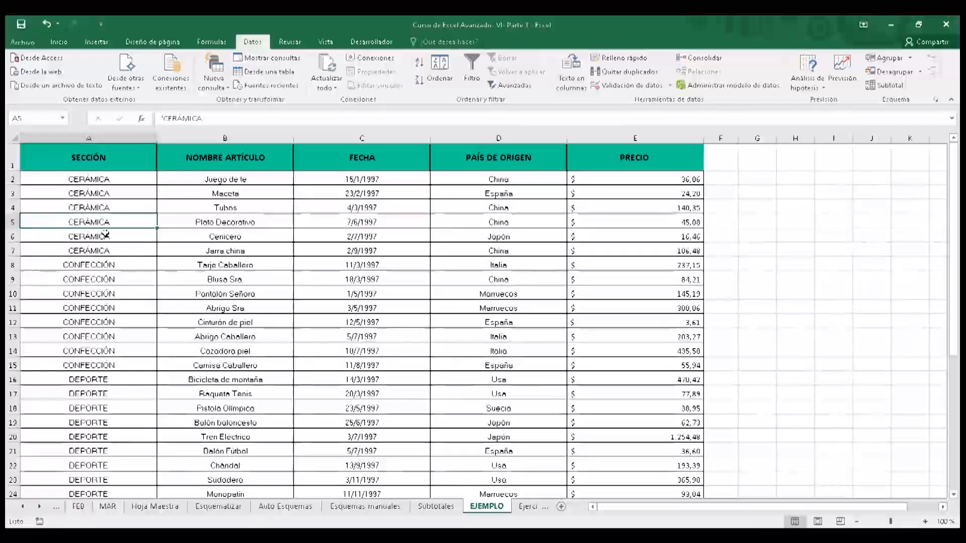
{"action": "left_click", "coordinate": [86, 190]}
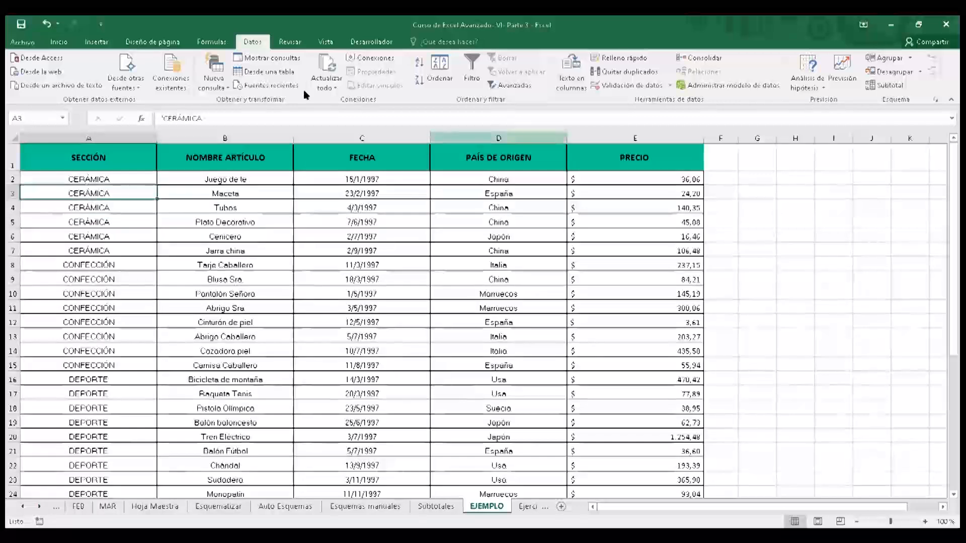
- Open the Subtotals settings for the article list and keep SECCIÓN as the column for each change
{"action": "left_click", "coordinate": [59, 43]}
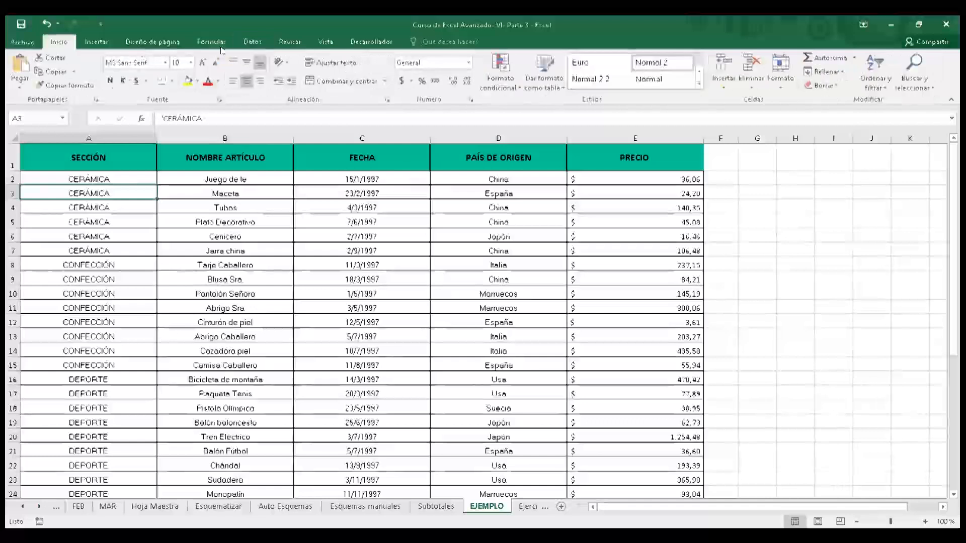
{"action": "left_click", "coordinate": [253, 42]}
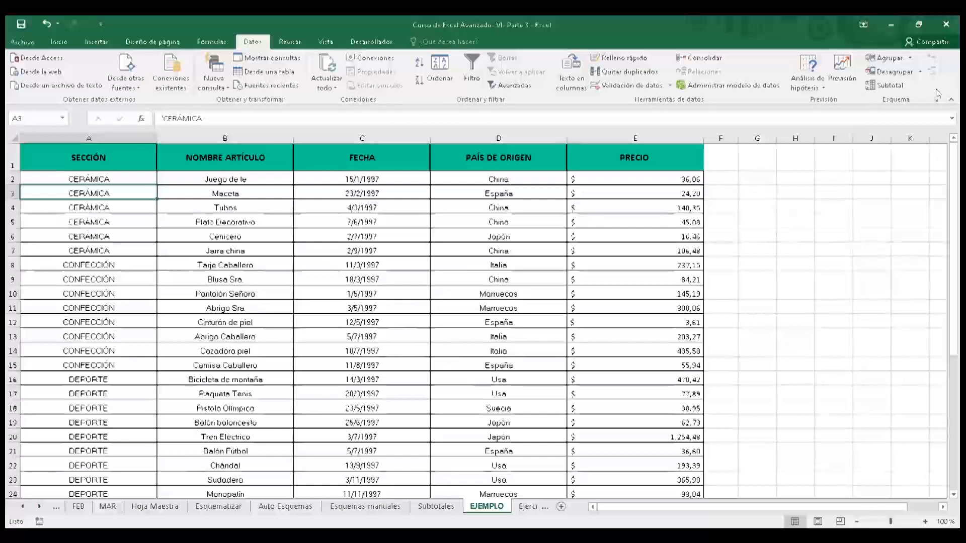
{"action": "left_click", "coordinate": [886, 85]}
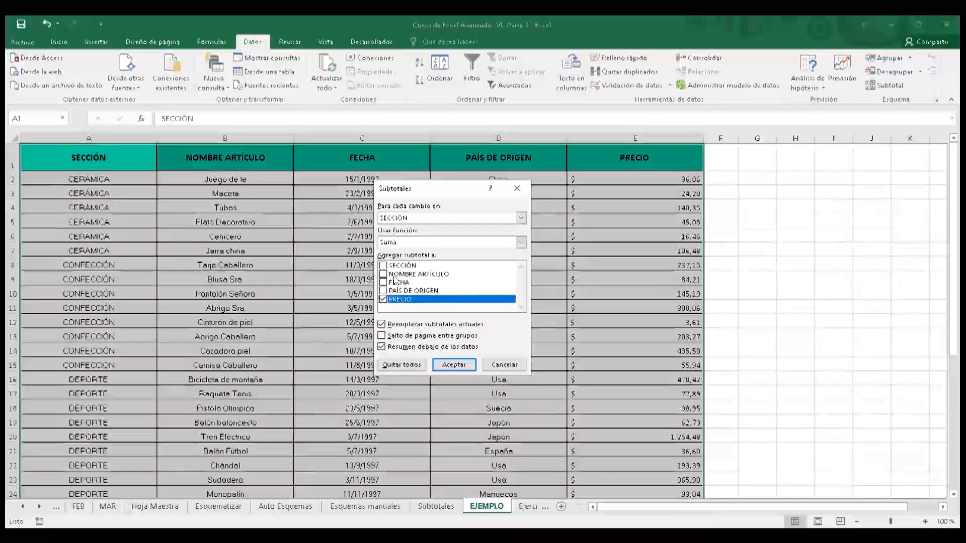
{"action": "left_click", "coordinate": [439, 221]}
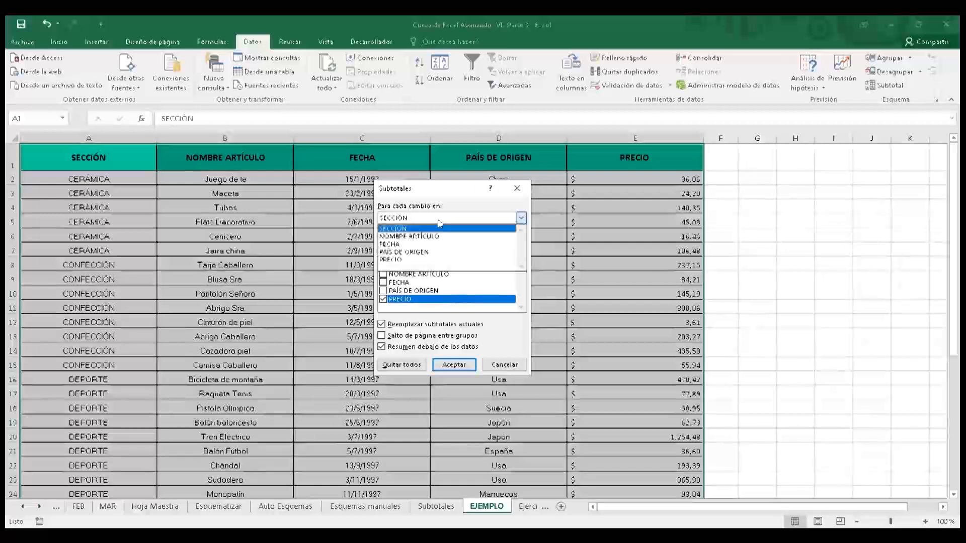
{"action": "left_click", "coordinate": [440, 223]}
{"action": "left_click", "coordinate": [439, 221]}
{"action": "left_click", "coordinate": [440, 224]}
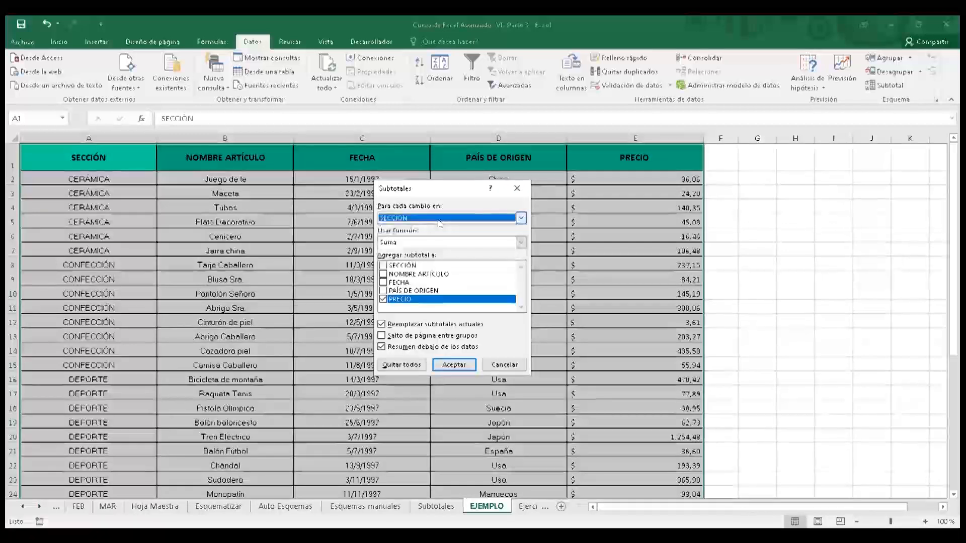
{"action": "left_click", "coordinate": [440, 221]}
{"action": "left_click", "coordinate": [439, 223]}
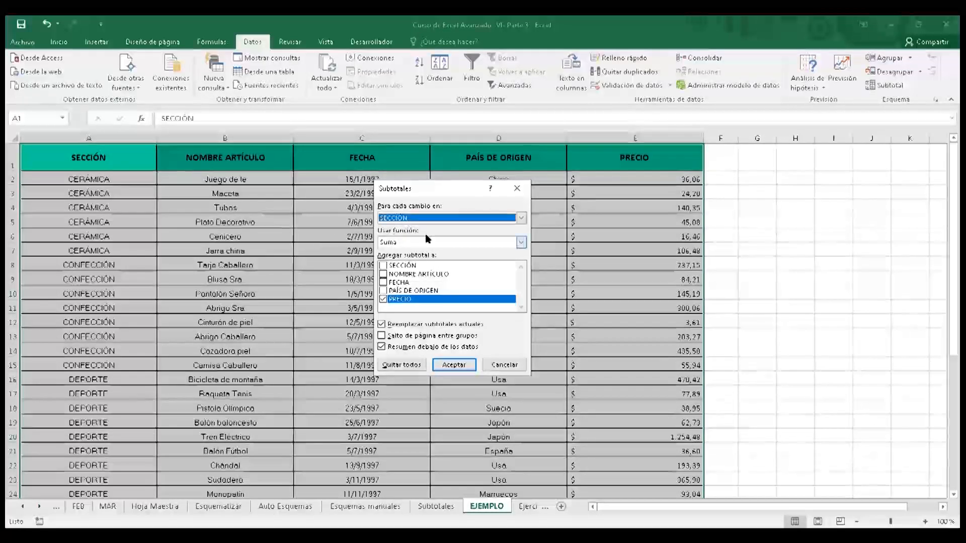
{"action": "left_click", "coordinate": [439, 220]}
{"action": "left_click", "coordinate": [440, 220]}
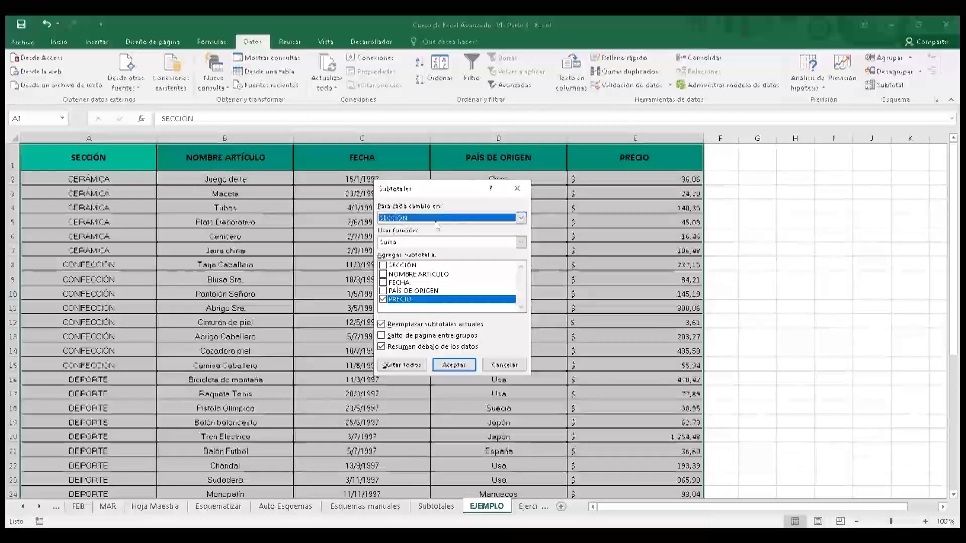
- Set the subtotal function to Promedio and apply the subtotals to PRECIO
{"action": "left_click", "coordinate": [432, 243]}
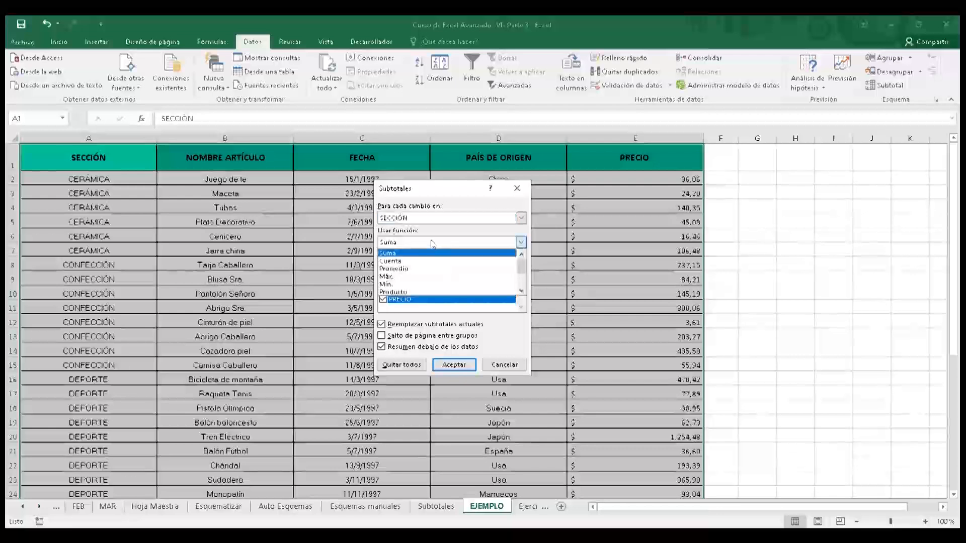
{"action": "left_click", "coordinate": [422, 270]}
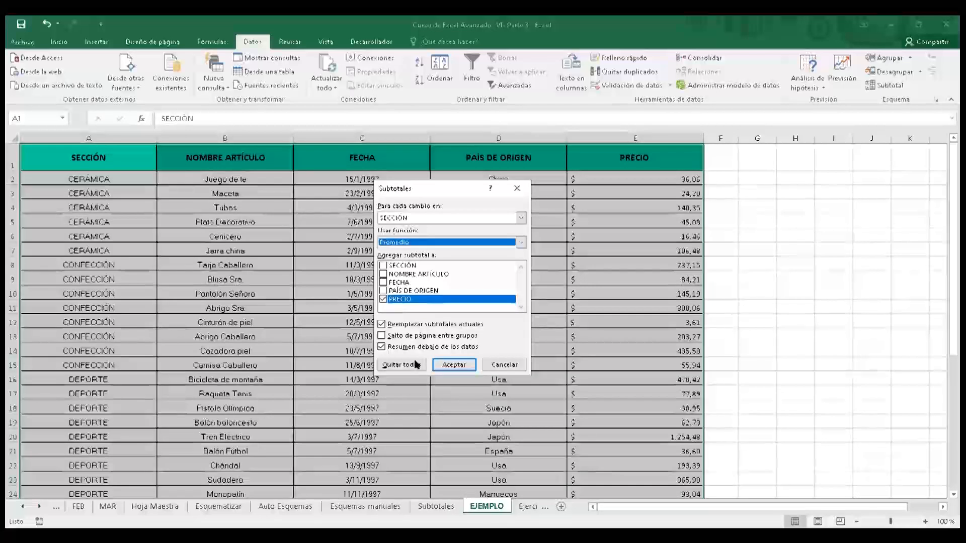
{"action": "left_click", "coordinate": [455, 365]}
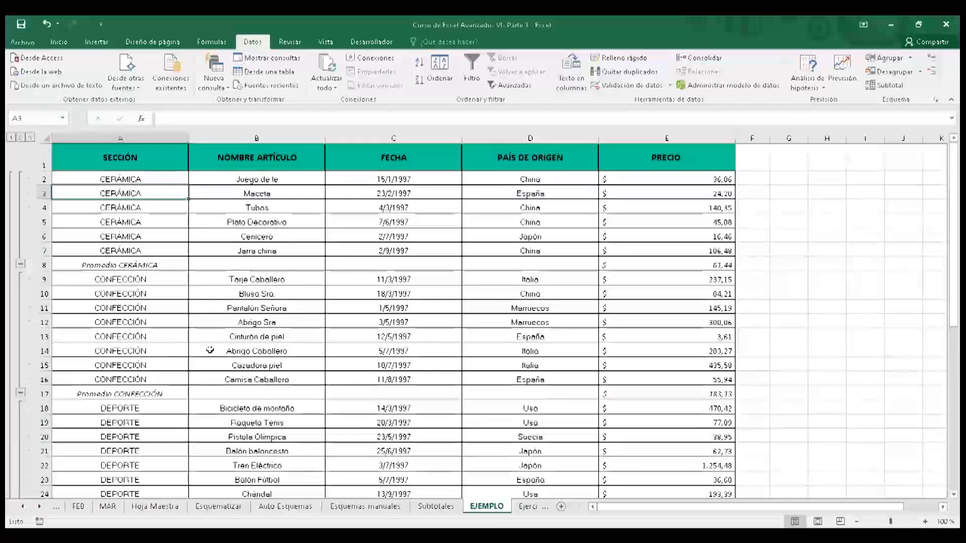
- Make the Promedio CERÁMICA and Promedio CONFECCIÓN labels in A8 and A17 bold
{"action": "left_click", "coordinate": [127, 263]}
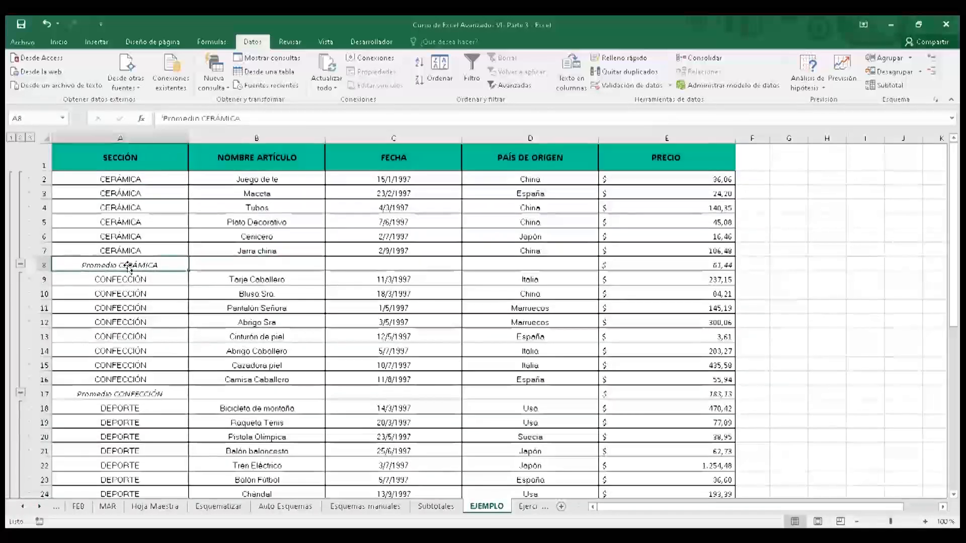
{"action": "key", "text": "ctrl+n"}
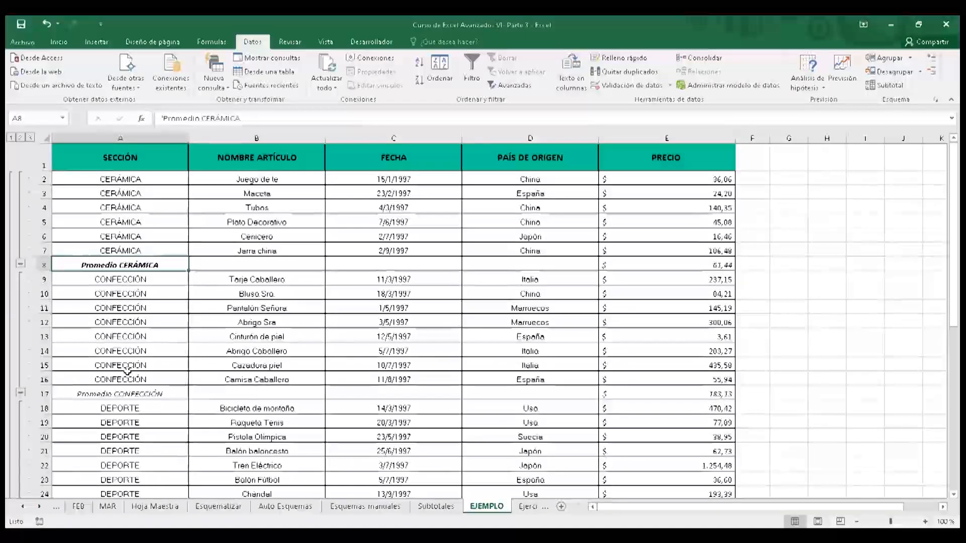
{"action": "left_click", "coordinate": [144, 393]}
{"action": "key", "text": "ctrl+n"}
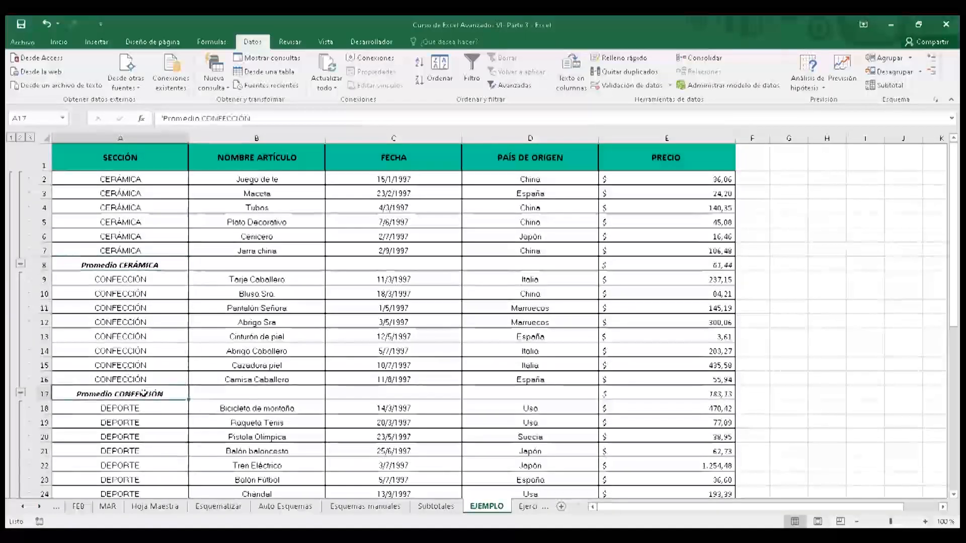
- Make the average prices for CONFECCIÓN in E17 and CERÁMICA in E8 bold
{"action": "key", "text": "shift+Right"}
{"action": "key", "text": "Right"}
{"action": "key", "text": "Right"}
{"action": "key", "text": "Right"}
{"action": "key", "text": "Right"}
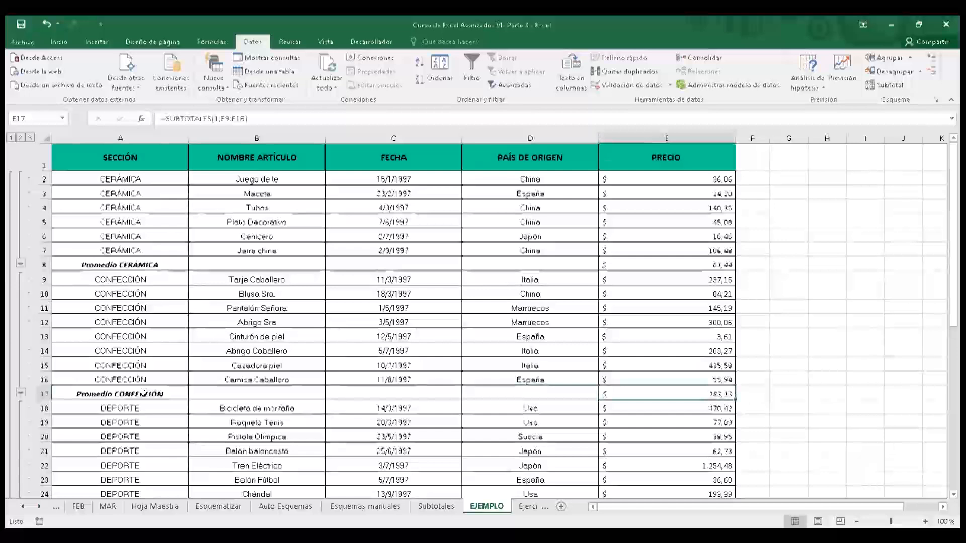
{"action": "key", "text": "Up"}
{"action": "key", "text": "Up"}
{"action": "key", "text": "Up"}
{"action": "key", "text": "Up"}
{"action": "key", "text": "Up"}
{"action": "key", "text": "Up"}
{"action": "key", "text": "Up"}
{"action": "key", "text": "Up"}
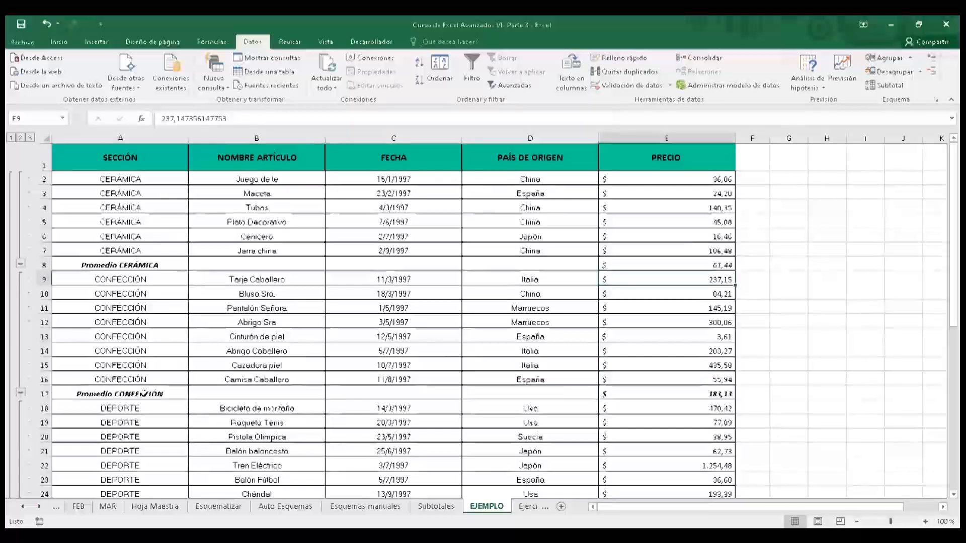
{"action": "key", "text": "Up"}
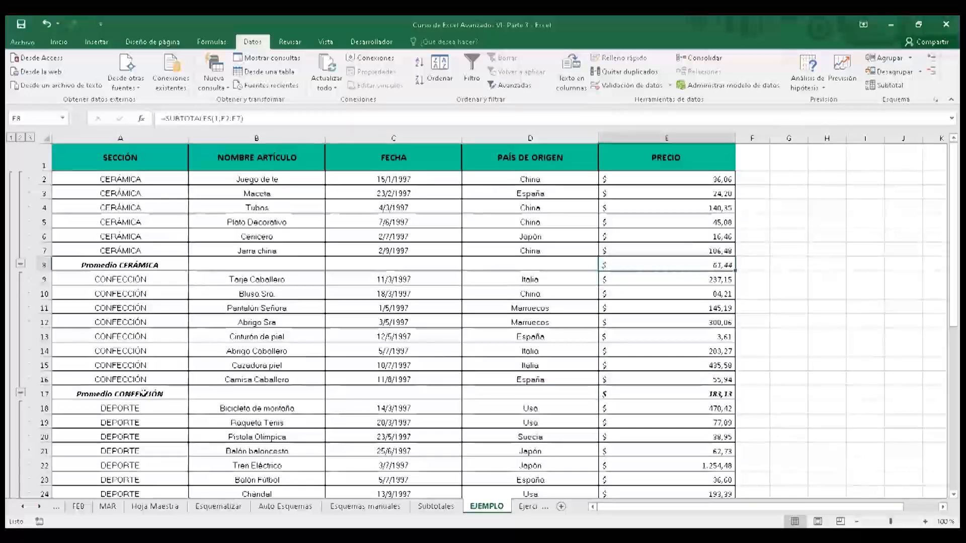
- Select the CERÁMICA prices in E2:E7 to check their average, and return to the subtotal in E8
{"action": "key", "text": "Up"}
{"action": "key", "text": "Up"}
{"action": "key", "text": "Up"}
{"action": "key", "text": "Up"}
{"action": "key", "text": "Up"}
{"action": "key", "text": "Up"}
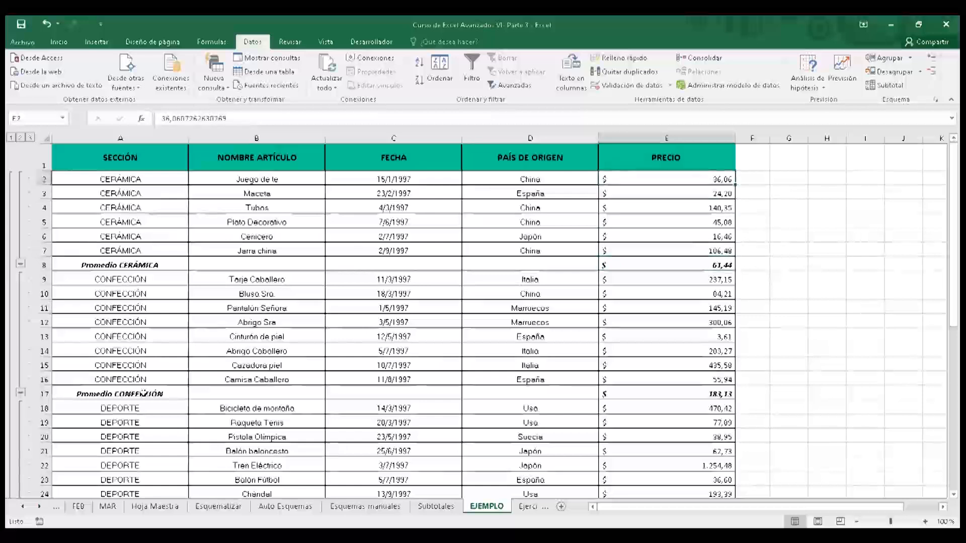
{"action": "key", "text": "shift+Down"}
{"action": "key", "text": "shift+Down"}
{"action": "key", "text": "shift+Down"}
{"action": "key", "text": "shift+Down"}
{"action": "key", "text": "shift+Down"}
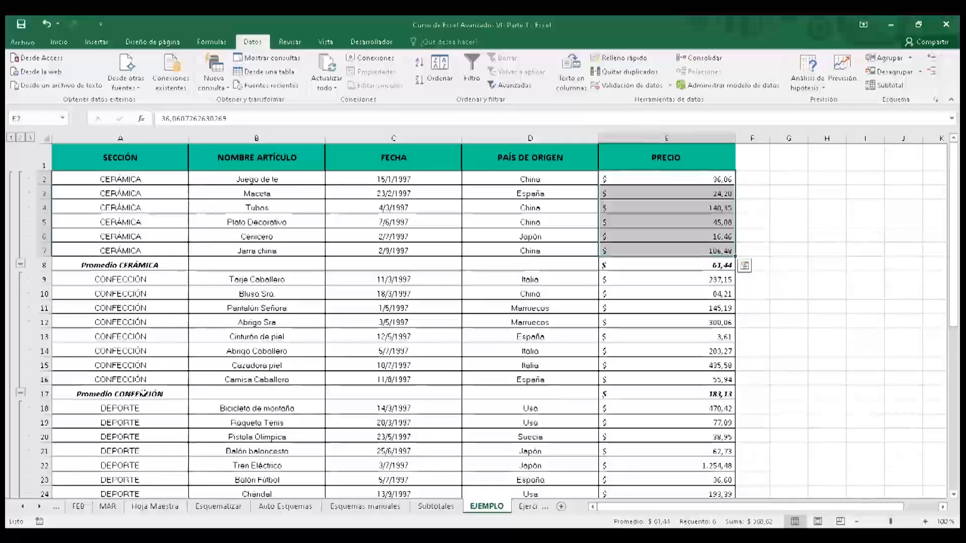
{"action": "key", "text": "Down"}
{"action": "key", "text": "Down"}
{"action": "key", "text": "Down"}
{"action": "key", "text": "Down"}
{"action": "key", "text": "Down"}
{"action": "key", "text": "Down"}
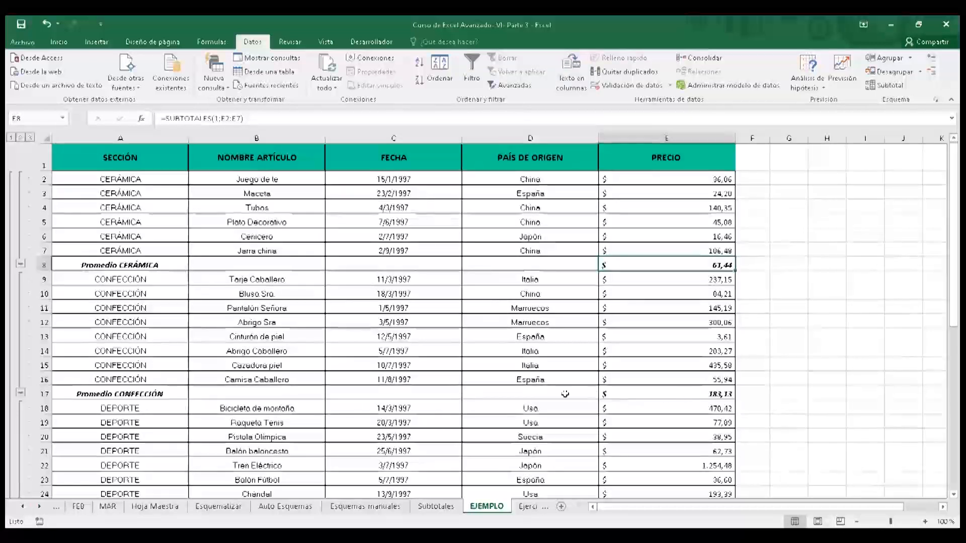
- Collapse the CERÁMICA, CONFECCIÓN, DEPORTE, FERRETERÍA and JUGUETERÍA groups so only their average rows show
{"action": "left_click", "coordinate": [267, 390]}
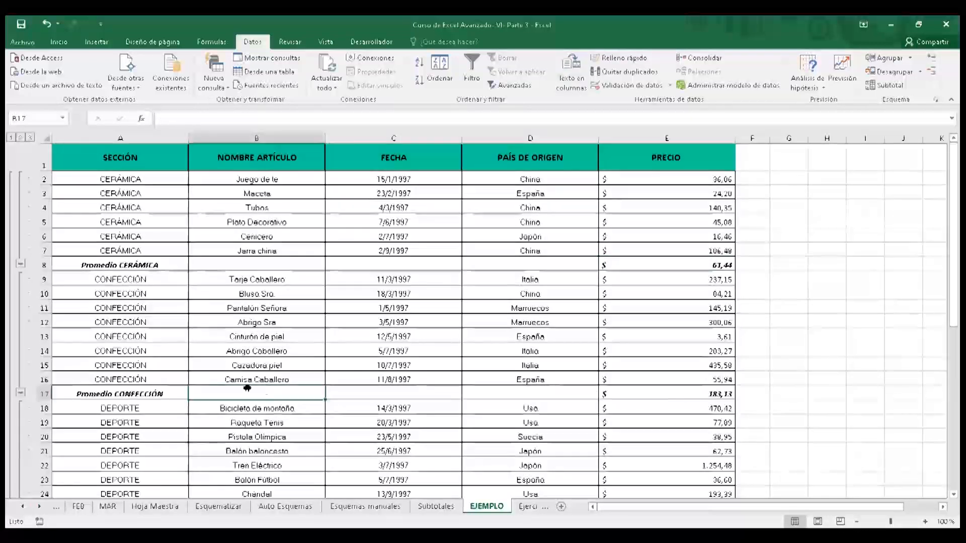
{"action": "left_click", "coordinate": [21, 264]}
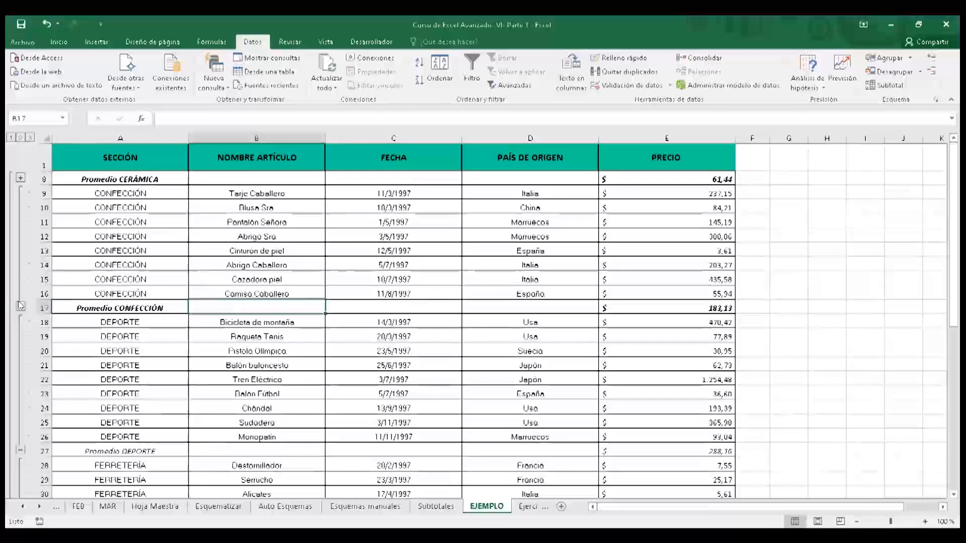
{"action": "left_click", "coordinate": [20, 306]}
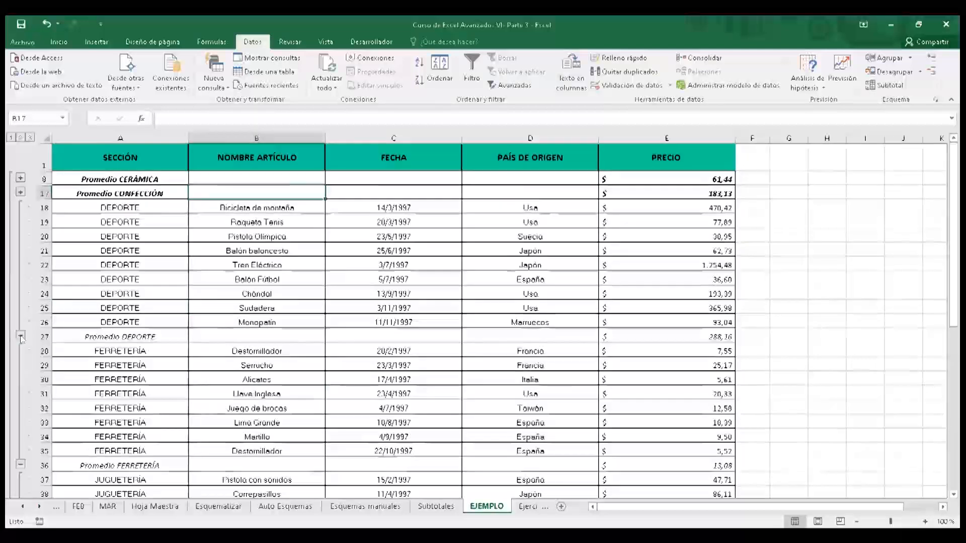
{"action": "left_click", "coordinate": [20, 335]}
{"action": "left_click", "coordinate": [20, 336]}
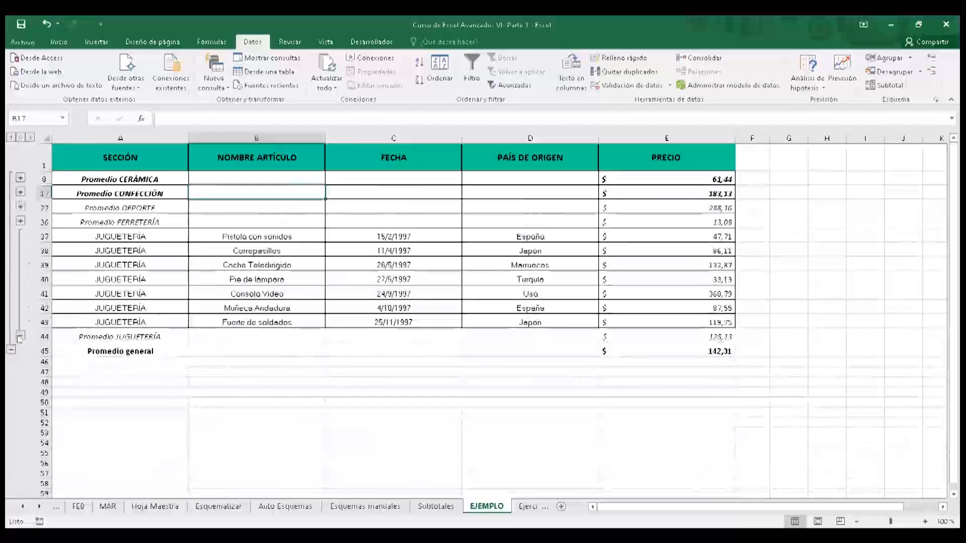
{"action": "left_click", "coordinate": [20, 336]}
- Make the Promedio DEPORTE, Promedio FERRETERÍA and Promedio JUGUETERÍA labels in column A bold
{"action": "left_click", "coordinate": [129, 206]}
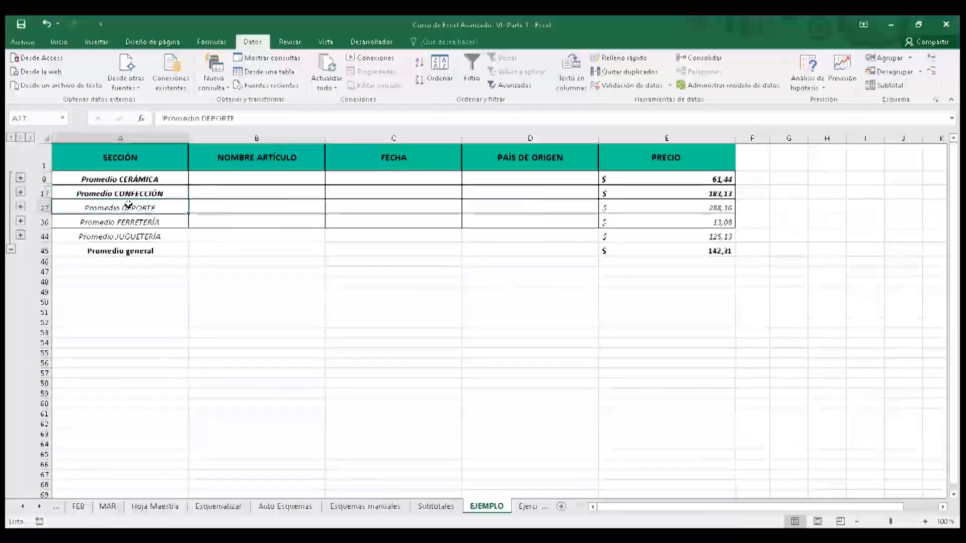
{"action": "key", "text": "ctrl+b"}
{"action": "key", "text": "Down"}
{"action": "key", "text": "ctrl+b"}
{"action": "key", "text": "Down"}
{"action": "key", "text": "ctrl+b"}
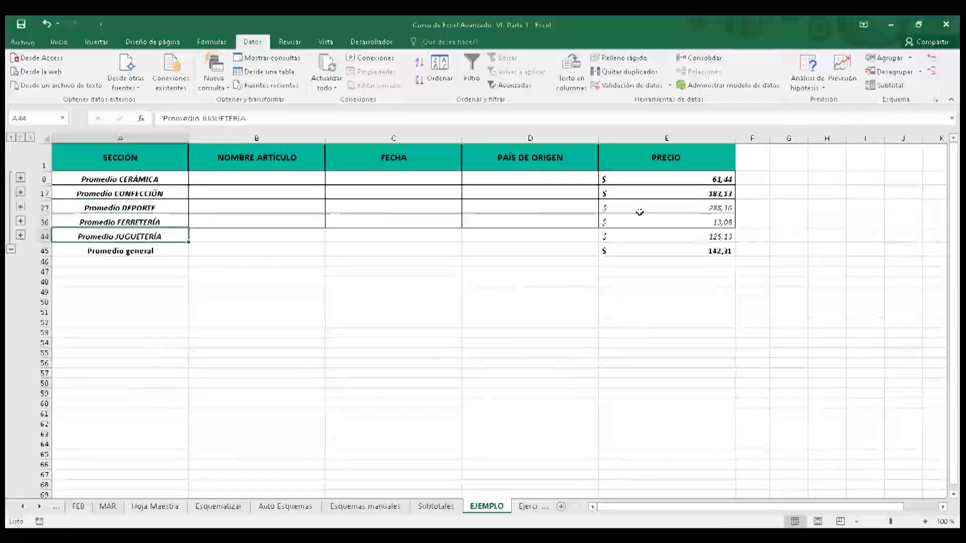
- Make the average prices for DEPORTE, FERRETERÍA and JUGUETERÍA in E27, E36 and E44 bold
{"action": "left_click", "coordinate": [643, 207]}
{"action": "key", "text": "ctrl+b"}
{"action": "left_click", "coordinate": [645, 222]}
{"action": "left_click", "coordinate": [645, 233]}
{"action": "key", "text": "ctrl+b"}
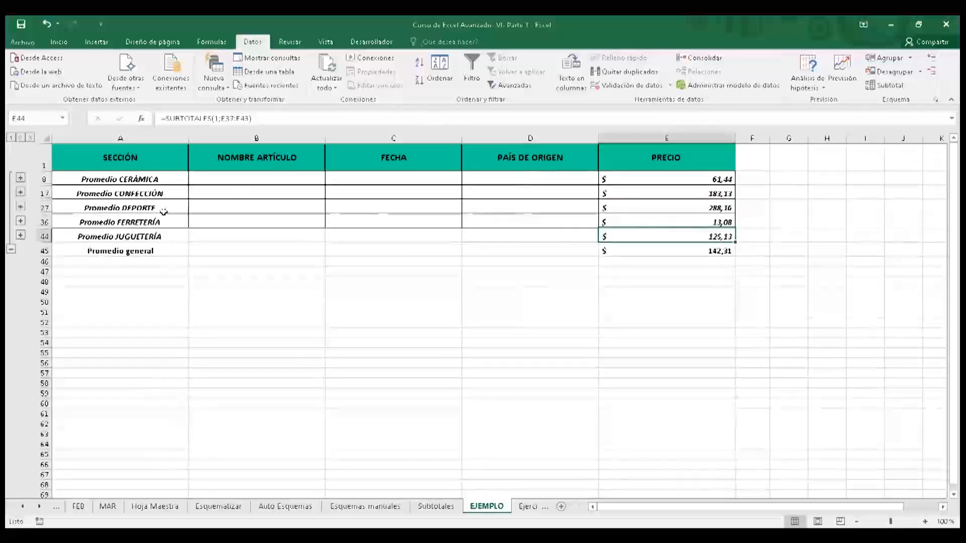
- Collapse the outline to the Promedio general row, reopen it and expand all five section groups
{"action": "left_click", "coordinate": [11, 249]}
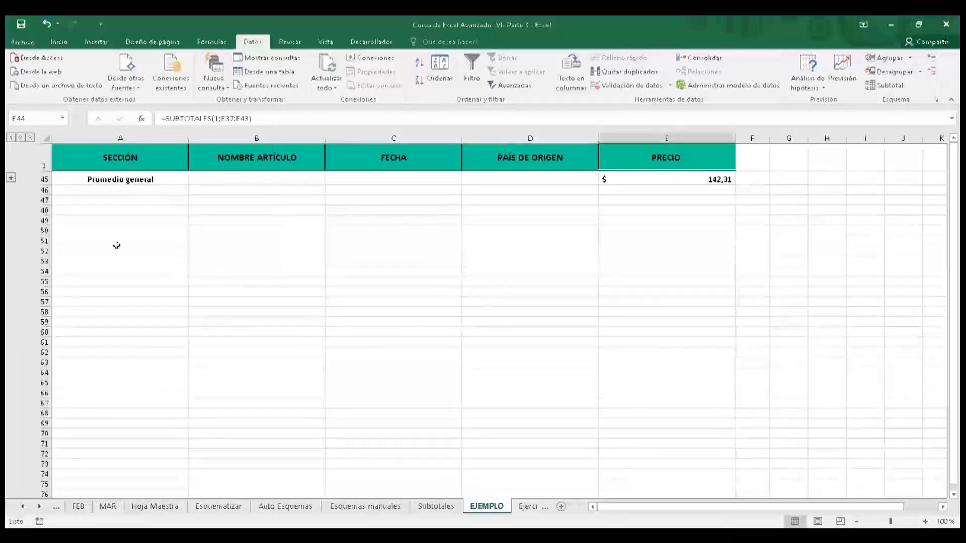
{"action": "left_click", "coordinate": [10, 178]}
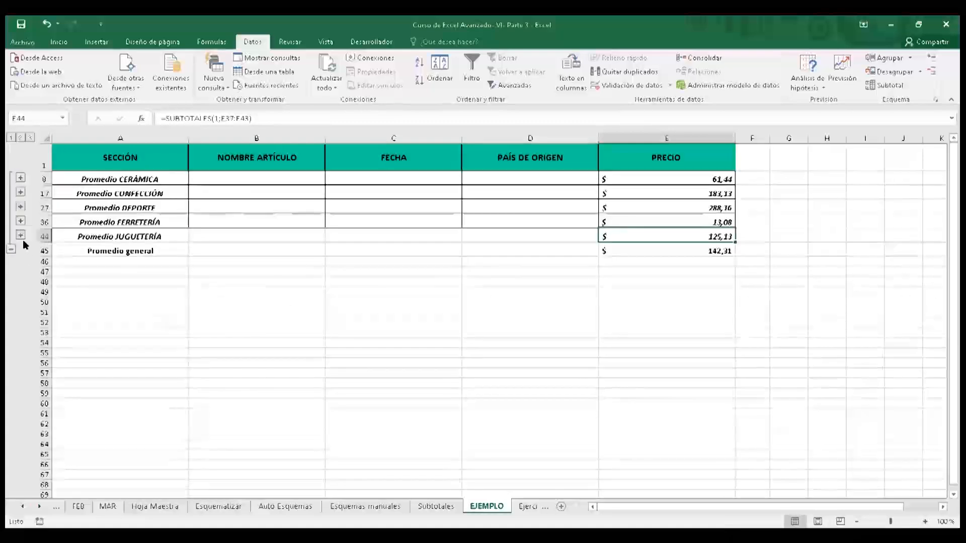
{"action": "left_click", "coordinate": [20, 235]}
{"action": "left_click", "coordinate": [21, 221]}
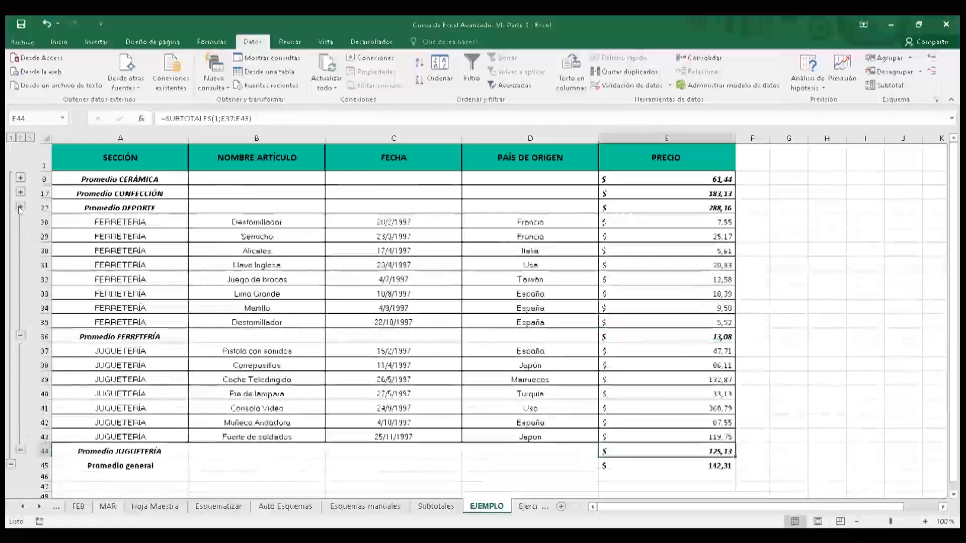
{"action": "left_click", "coordinate": [20, 208]}
{"action": "left_click", "coordinate": [20, 193]}
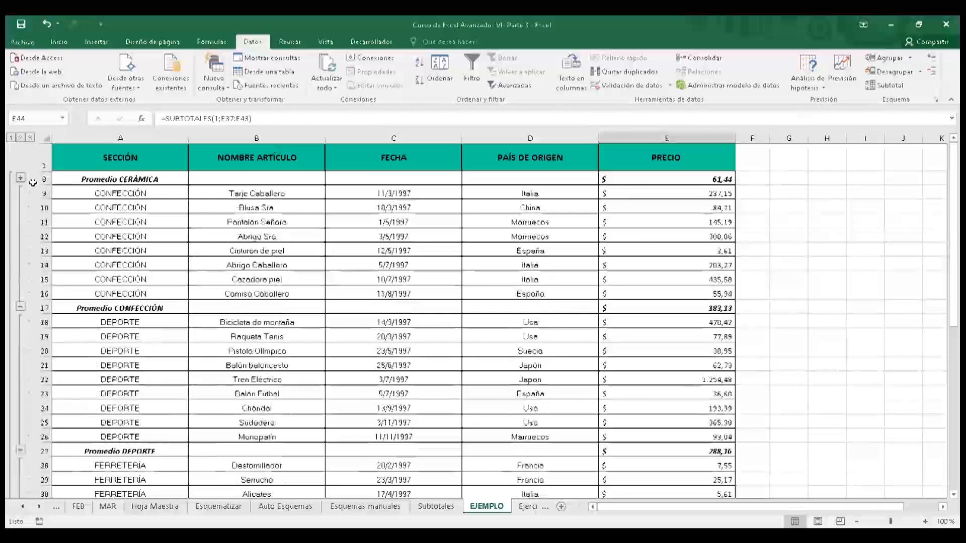
{"action": "left_click", "coordinate": [20, 178]}
{"action": "key", "text": "alt"}
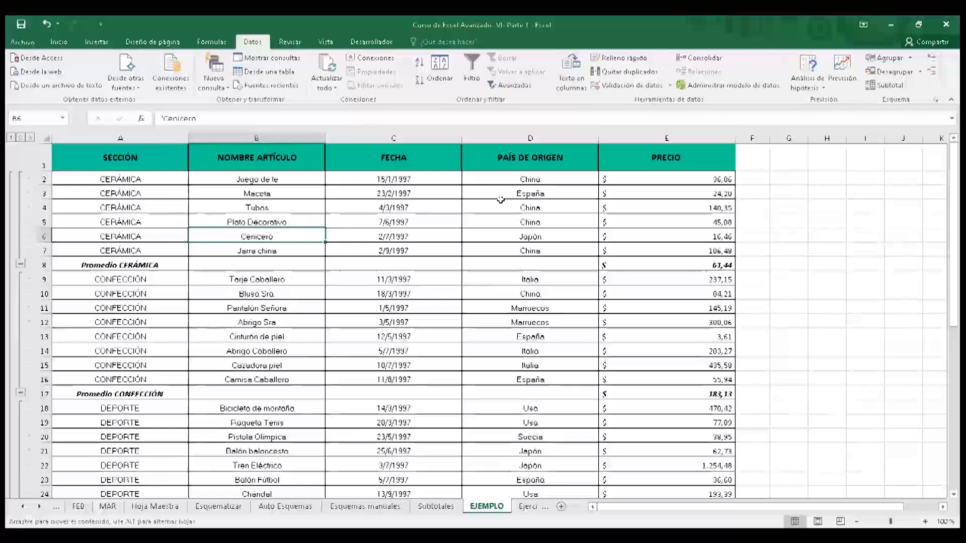
- Remove all subtotals from the article list
{"action": "left_click", "coordinate": [886, 85]}
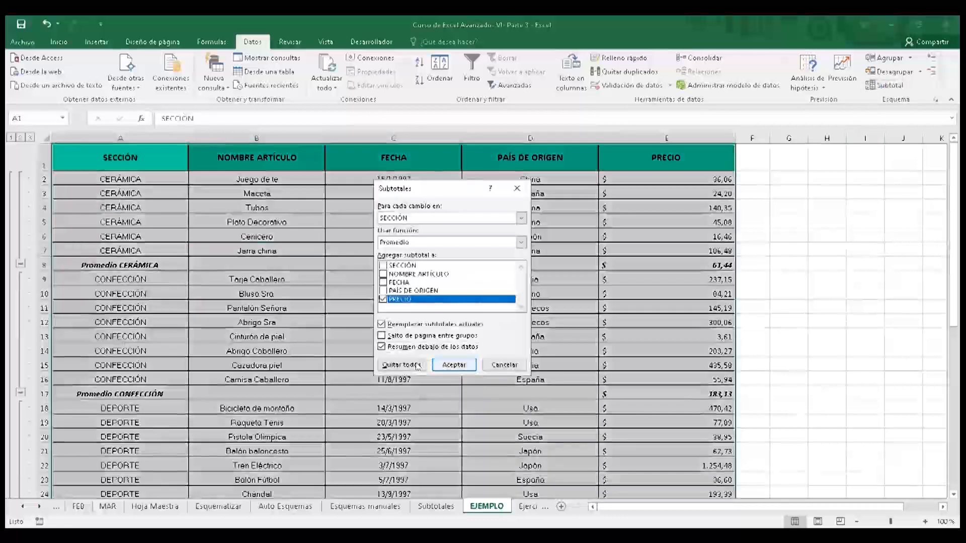
{"action": "left_click", "coordinate": [417, 366]}
{"action": "left_click", "coordinate": [87, 235]}
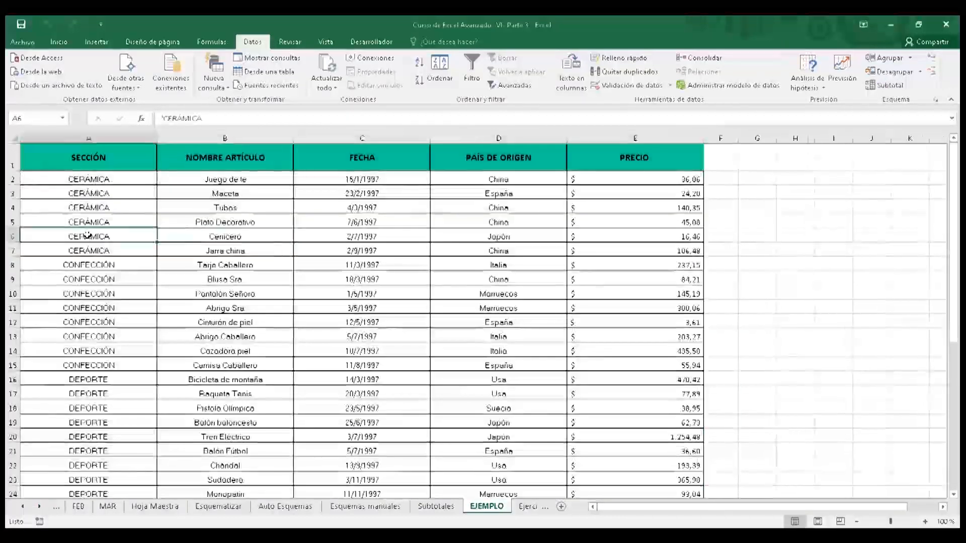
{"action": "key", "text": "Up"}
{"action": "key", "text": "Up"}
{"action": "key", "text": "Up"}
{"action": "key", "text": "Up"}
{"action": "key", "text": "Up"}
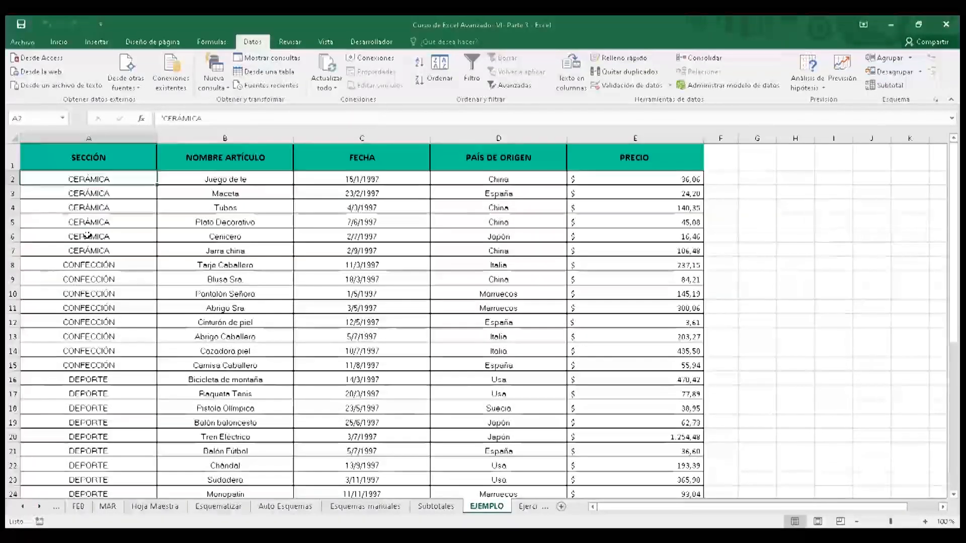
{"action": "key", "text": "Right"}
{"action": "key", "text": "Down"}
{"action": "key", "text": "Down"}
{"action": "key", "text": "Down"}
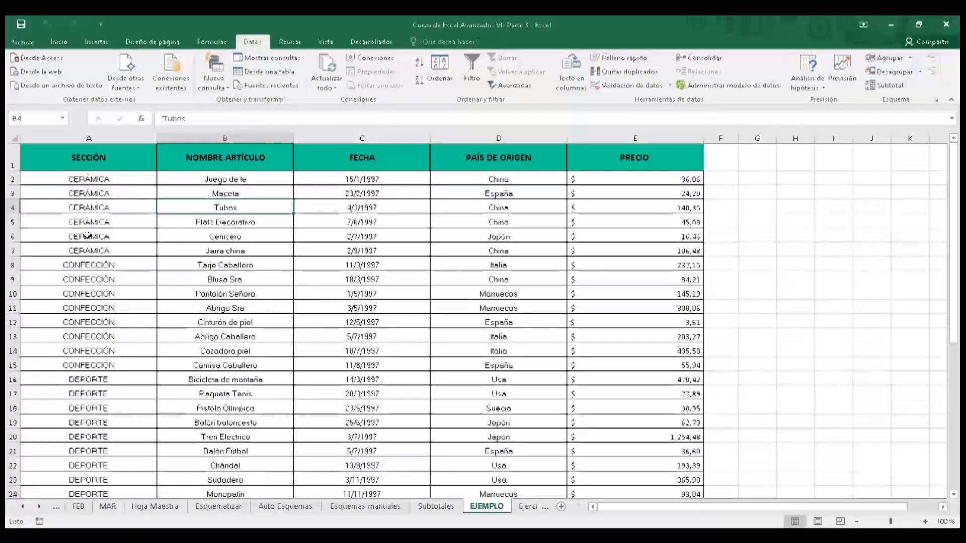
{"action": "key", "text": "Down"}
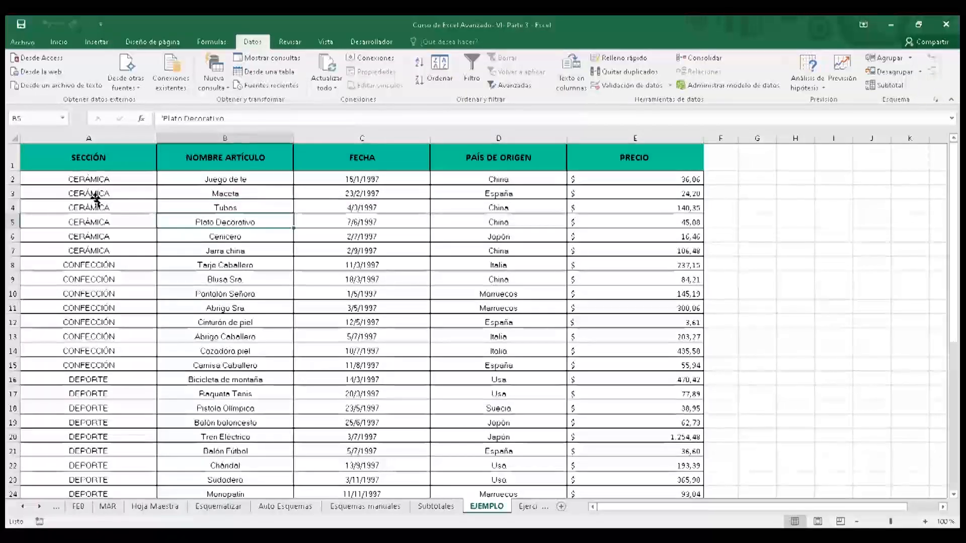
- Sort the article list in ascending order by PAÍS DE ORIGEN and check the China and España groups
{"action": "left_click", "coordinate": [95, 207]}
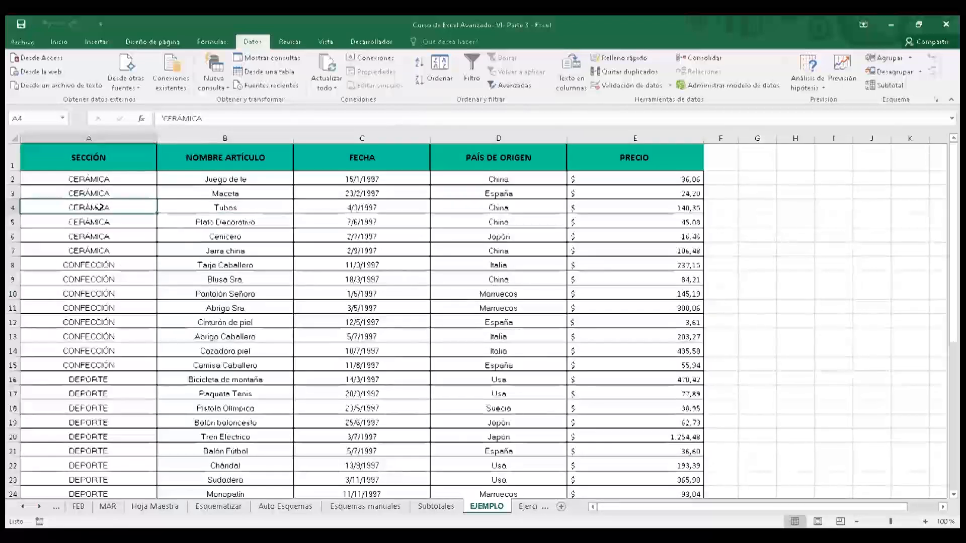
{"action": "key", "text": "Right"}
{"action": "key", "text": "Right"}
{"action": "key", "text": "Right"}
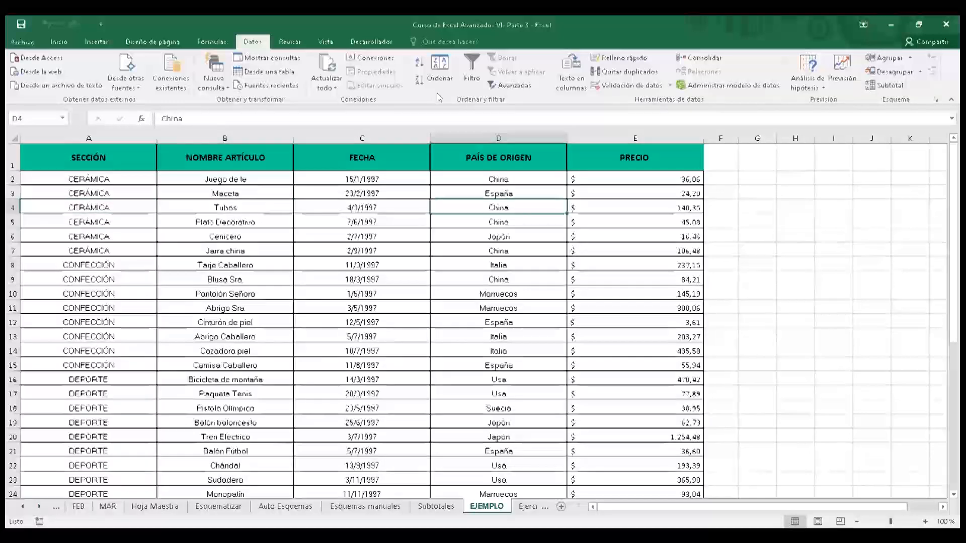
{"action": "left_click", "coordinate": [418, 62]}
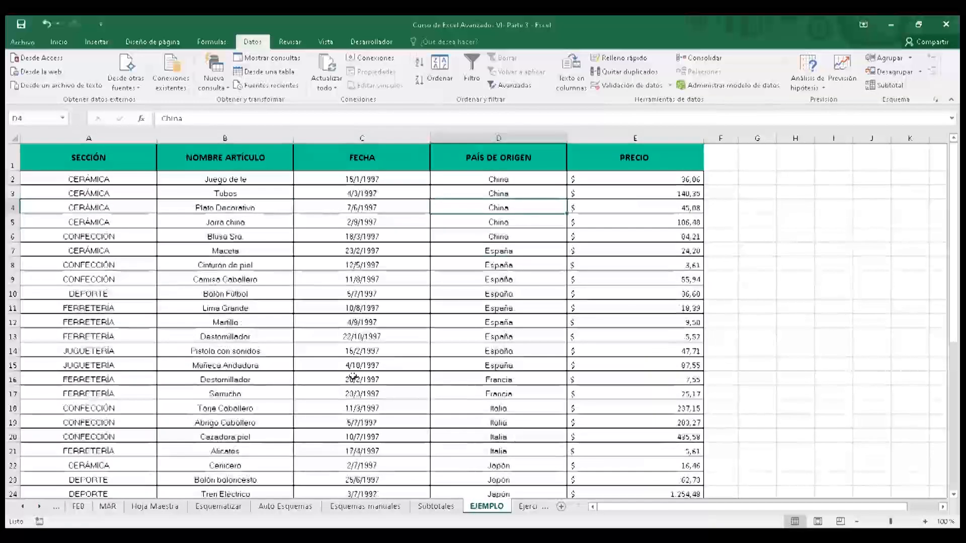
{"action": "left_click_drag", "start_coordinate": [473, 180], "coordinate": [480, 236]}
{"action": "left_click_drag", "start_coordinate": [478, 293], "coordinate": [478, 351]}
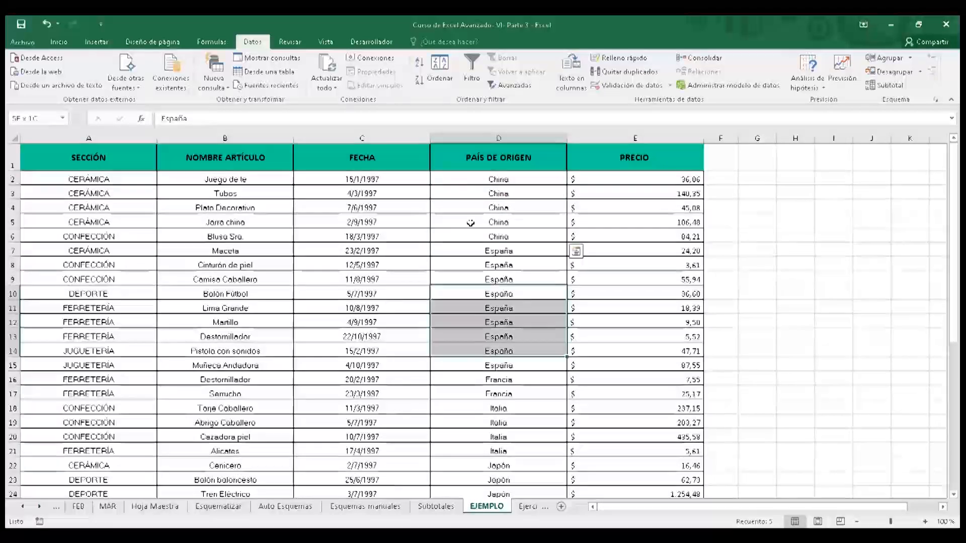
{"action": "left_click_drag", "start_coordinate": [471, 222], "coordinate": [474, 237]}
{"action": "key", "text": "Up"}
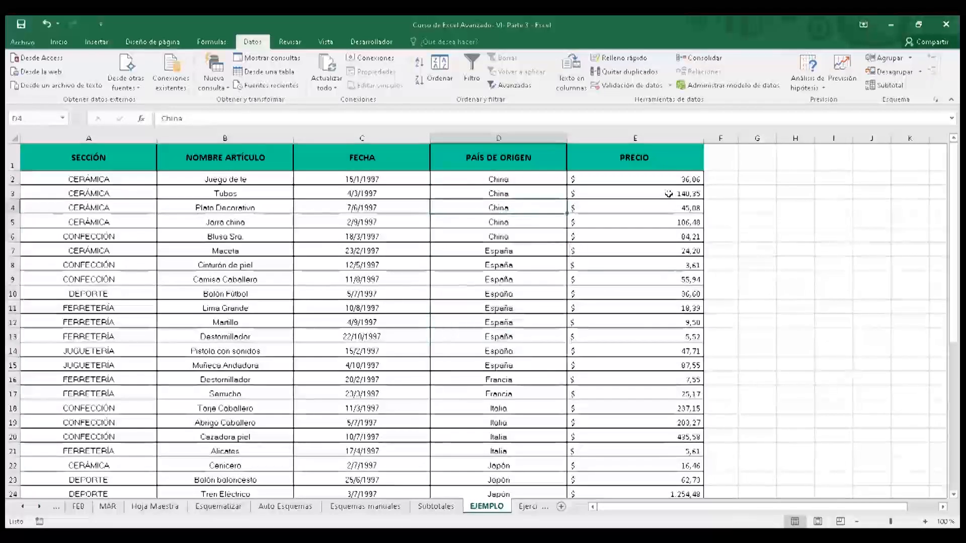
- Add subtotals at each change in PAÍS DE ORIGEN, using the Máx. function on PRECIO
{"action": "left_click", "coordinate": [884, 85]}
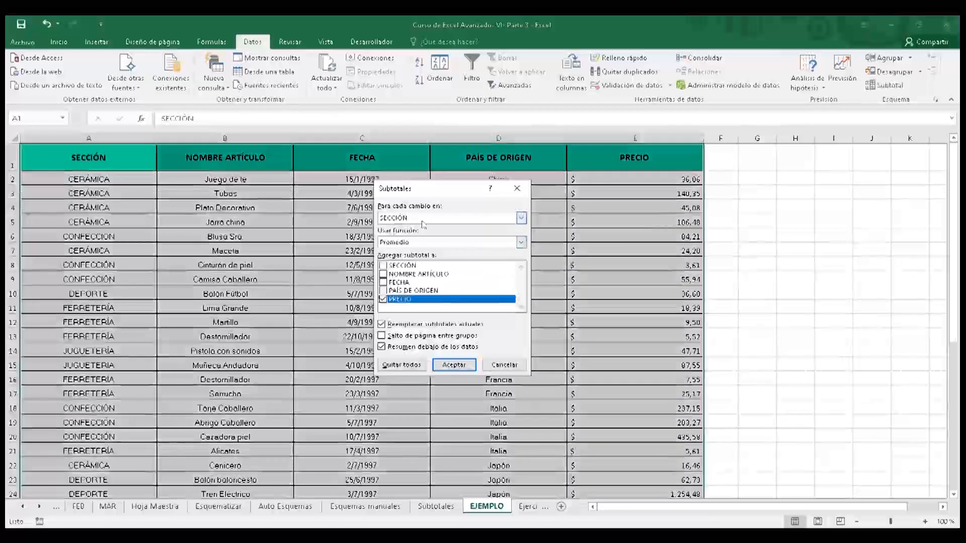
{"action": "left_click", "coordinate": [427, 220]}
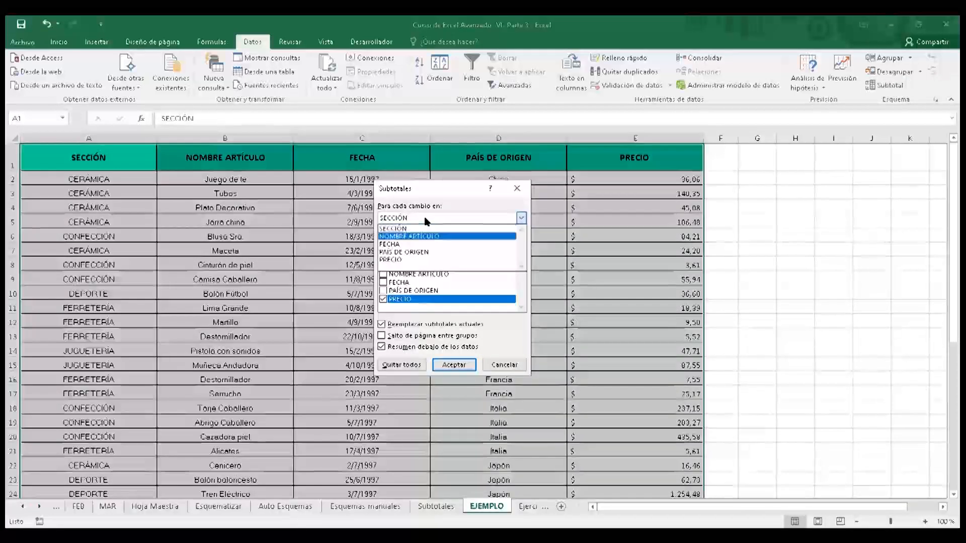
{"action": "left_click", "coordinate": [420, 249]}
{"action": "left_click", "coordinate": [418, 244]}
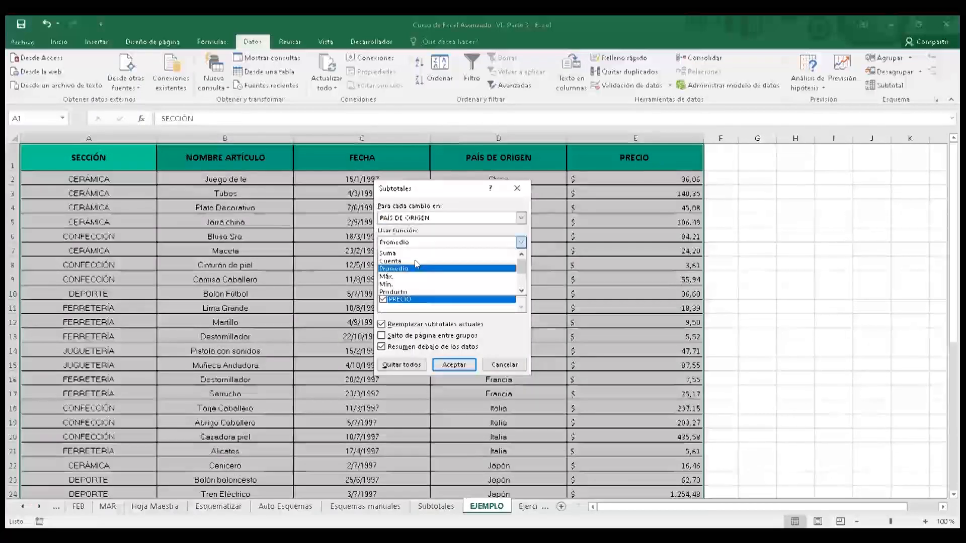
{"action": "left_click", "coordinate": [413, 276]}
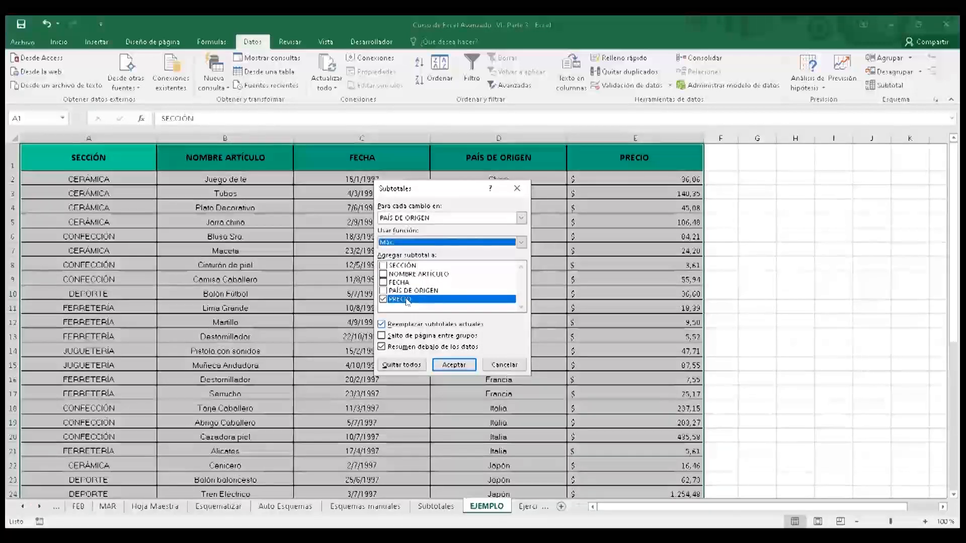
{"action": "left_click", "coordinate": [452, 365]}
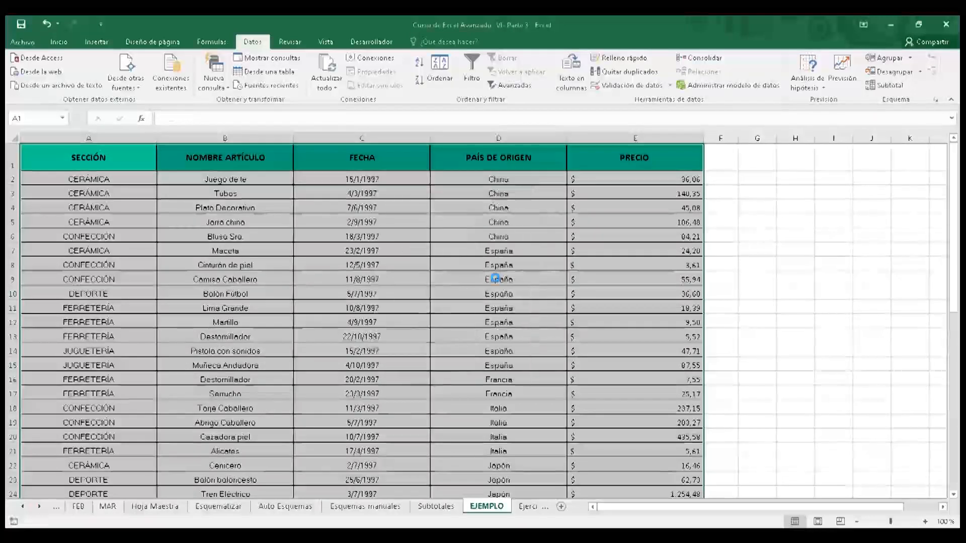
- Make the maximum price for China in E7 bold
{"action": "left_click", "coordinate": [78, 249]}
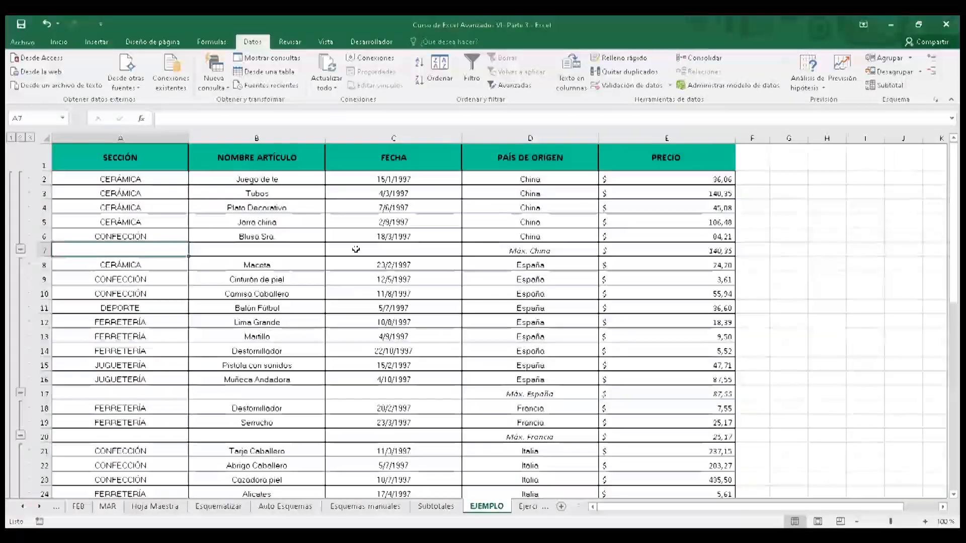
{"action": "left_click_drag", "start_coordinate": [78, 249], "coordinate": [527, 257]}
{"action": "left_click", "coordinate": [527, 252]}
{"action": "key", "text": "Right"}
{"action": "key", "text": "Down"}
{"action": "key", "text": "Up"}
{"action": "key", "text": "ctrl+b"}
- Make the maximum price for España in E17 bold
{"action": "key", "text": "Down"}
{"action": "key", "text": "Down"}
{"action": "key", "text": "Down"}
{"action": "key", "text": "Down"}
{"action": "key", "text": "Down"}
{"action": "key", "text": "Down"}
{"action": "key", "text": "Down"}
{"action": "key", "text": "Down"}
{"action": "key", "text": "Down"}
{"action": "key", "text": "Down"}
{"action": "key", "text": "Down"}
{"action": "key", "text": "Up"}
{"action": "key", "text": "ctrl+b"}
- Make the Italian Tarje Caballero price in E21 bold
{"action": "key", "text": "Down"}
{"action": "key", "text": "Down"}
{"action": "key", "text": "Up"}
{"action": "key", "text": "Down"}
{"action": "key", "text": "Down"}
{"action": "key", "text": "Down"}
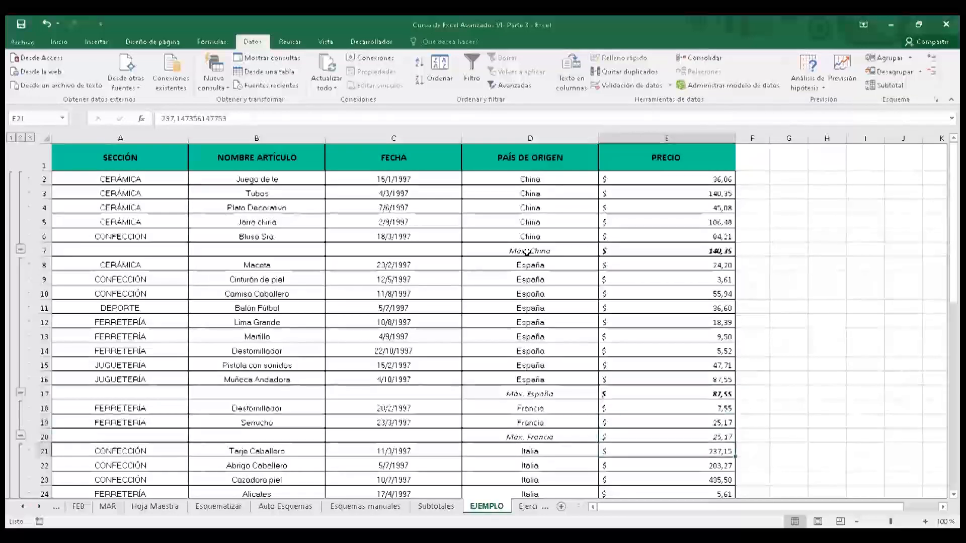
{"action": "key", "text": "ctrl+b"}
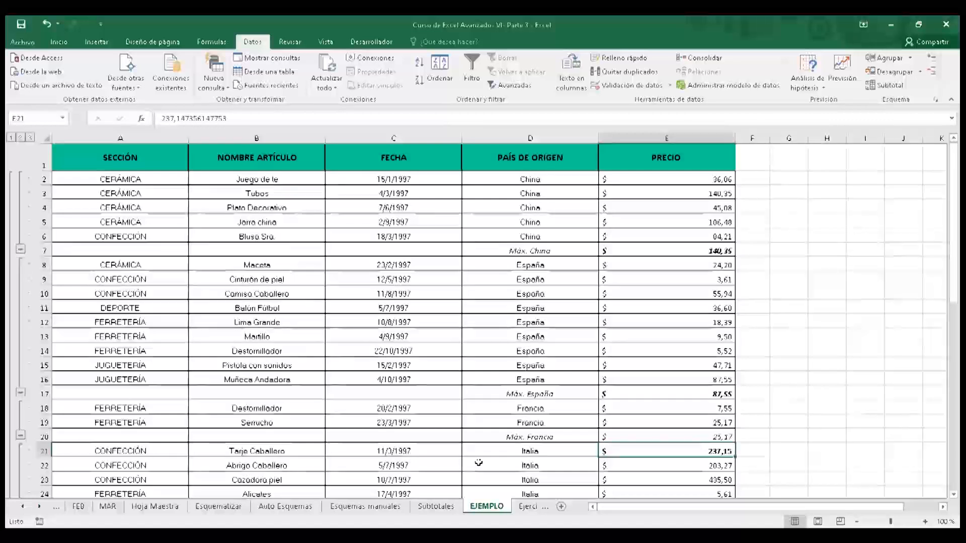
- Open the Ejercicio sheet to view the ESQUEMAS exercise on monthly income and expenses
{"action": "left_click", "coordinate": [524, 508]}
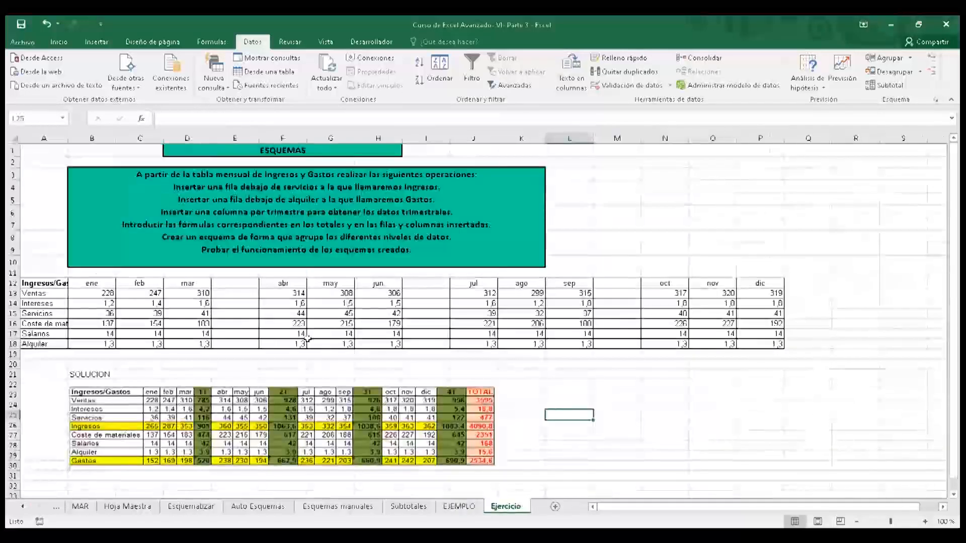
{"action": "left_click", "coordinate": [310, 333]}
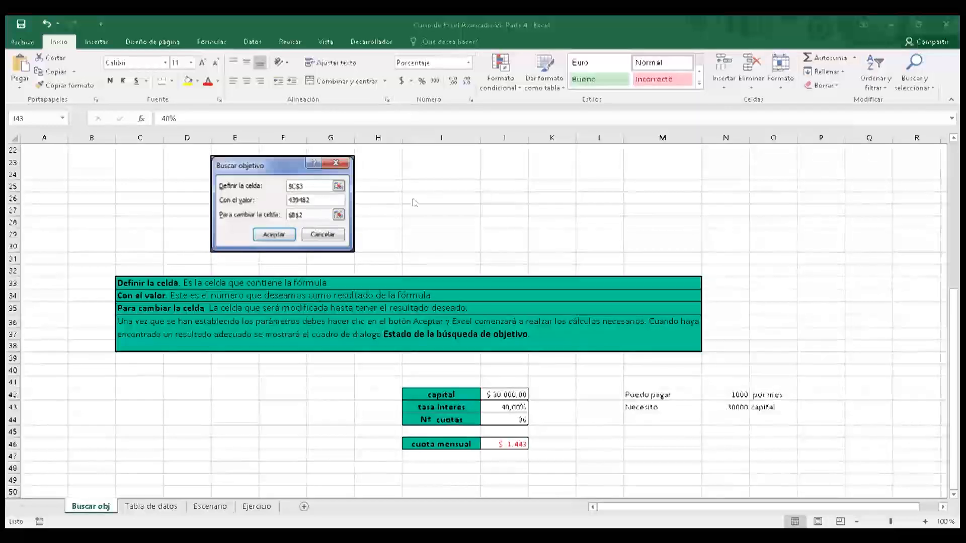
- Return to the Buscar objetivo title at the start of the Buscar obj sheet to read the tool's introduction
{"action": "key", "text": "Up"}
{"action": "key", "text": "Up"}
{"action": "key", "text": "Up"}
{"action": "key", "text": "Up"}
{"action": "key", "text": "Up"}
{"action": "key", "text": "Up"}
{"action": "key", "text": "Up"}
{"action": "key", "text": "Up"}
{"action": "key", "text": "Up"}
{"action": "key", "text": "Up"}
{"action": "key", "text": "Up"}
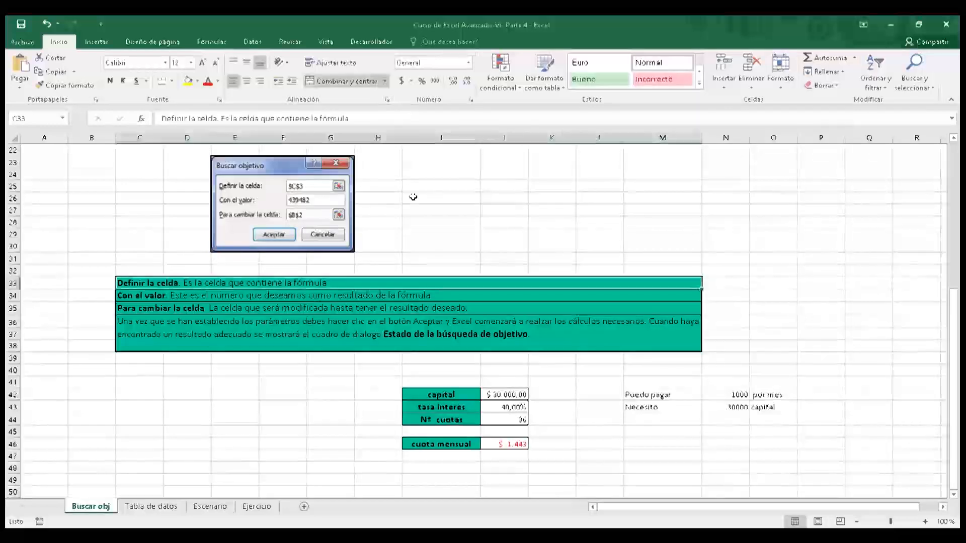
{"action": "key", "text": "Up"}
{"action": "key", "text": "Up"}
{"action": "key", "text": "Up"}
{"action": "key", "text": "Up"}
{"action": "key", "text": "Up"}
{"action": "key", "text": "Up"}
{"action": "key", "text": "Up"}
{"action": "key", "text": "Up"}
{"action": "key", "text": "Up"}
{"action": "key", "text": "Up"}
{"action": "key", "text": "Up"}
{"action": "key", "text": "Up"}
{"action": "key", "text": "Up"}
{"action": "key", "text": "Up"}
{"action": "key", "text": "Up"}
{"action": "key", "text": "Up"}
{"action": "key", "text": "Up"}
{"action": "key", "text": "Up"}
{"action": "key", "text": "Up"}
{"action": "key", "text": "Up"}
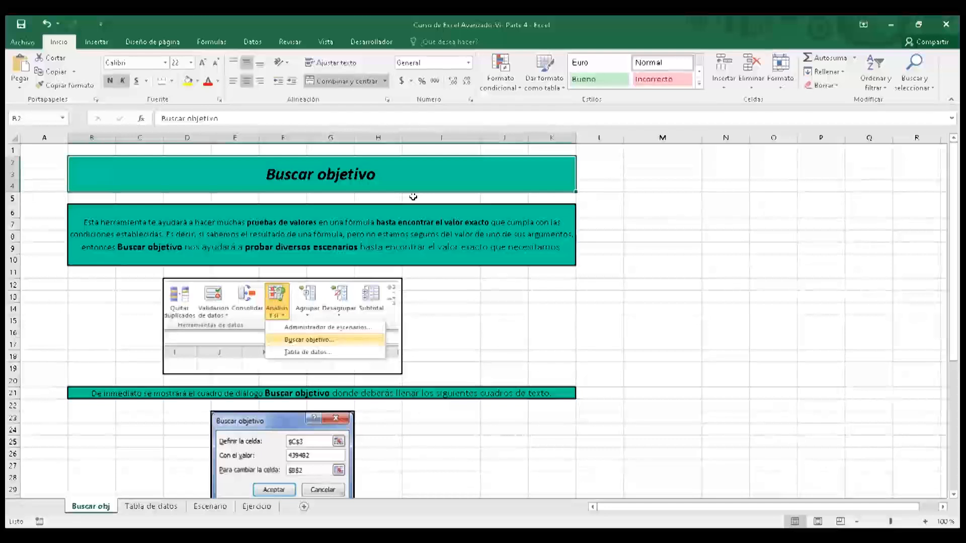
{"action": "key", "text": "Down"}
{"action": "key", "text": "Down"}
{"action": "key", "text": "Right"}
{"action": "key", "text": "Down"}
{"action": "key", "text": "Right"}
{"action": "key", "text": "Down"}
{"action": "key", "text": "Down"}
{"action": "key", "text": "Down"}
{"action": "key", "text": "Down"}
{"action": "key", "text": "Down"}
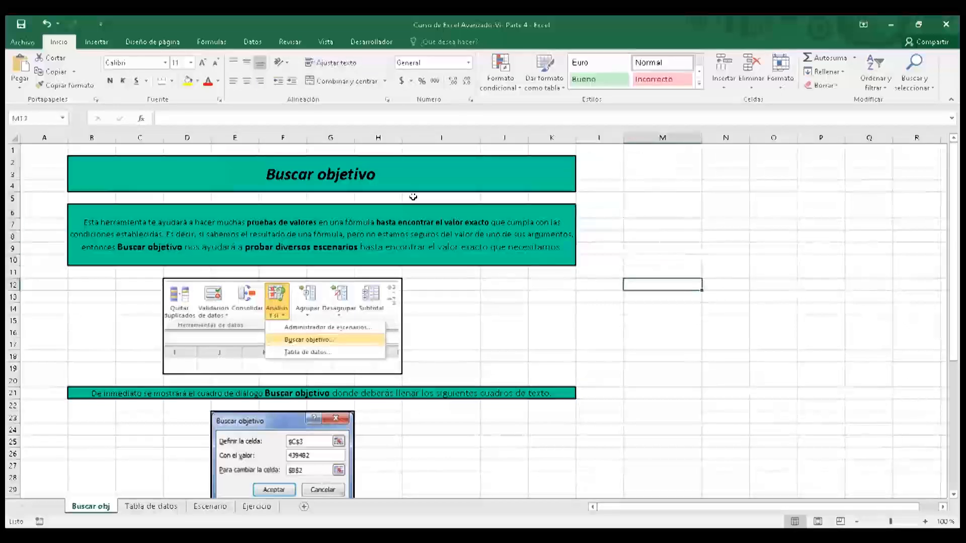
- Read through the Buscar objetivo explanation, the sample dialog and its field definitions, down to the loan example in rows 42 to 46
{"action": "key", "text": "Down"}
{"action": "key", "text": "Down"}
{"action": "key", "text": "Down"}
{"action": "key", "text": "Down"}
{"action": "key", "text": "Down"}
{"action": "key", "text": "Down"}
{"action": "key", "text": "Down"}
{"action": "key", "text": "Down"}
{"action": "key", "text": "Down"}
{"action": "key", "text": "Down"}
{"action": "key", "text": "Down"}
{"action": "key", "text": "Down"}
{"action": "key", "text": "Down"}
{"action": "key", "text": "Down"}
{"action": "key", "text": "Down"}
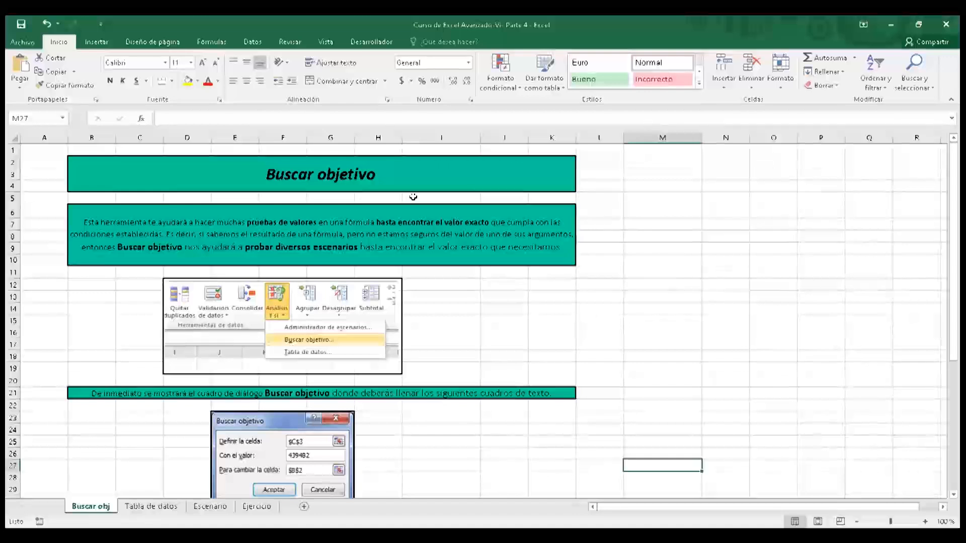
{"action": "key", "text": "Down"}
{"action": "key", "text": "Down"}
{"action": "key", "text": "Down"}
{"action": "key", "text": "Down"}
{"action": "key", "text": "Down"}
{"action": "key", "text": "Down"}
{"action": "key", "text": "Down"}
{"action": "key", "text": "Down"}
{"action": "key", "text": "Down"}
{"action": "key", "text": "Down"}
{"action": "key", "text": "Down"}
{"action": "key", "text": "Down"}
{"action": "key", "text": "Down"}
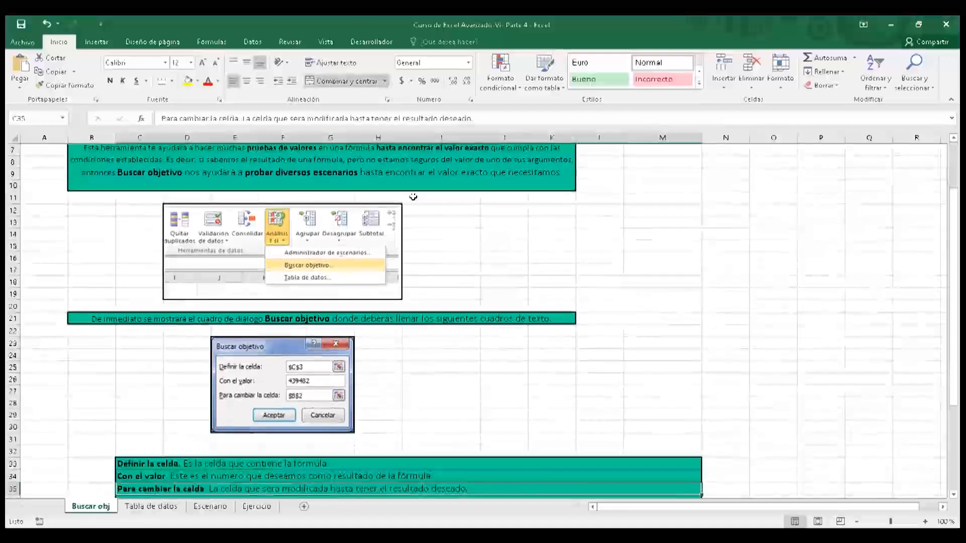
{"action": "key", "text": "Down"}
{"action": "key", "text": "Down"}
{"action": "key", "text": "Down"}
{"action": "key", "text": "Down"}
{"action": "key", "text": "Down"}
{"action": "key", "text": "Down"}
{"action": "key", "text": "Down"}
{"action": "key", "text": "Down"}
{"action": "key", "text": "Down"}
{"action": "key", "text": "Down"}
{"action": "key", "text": "Down"}
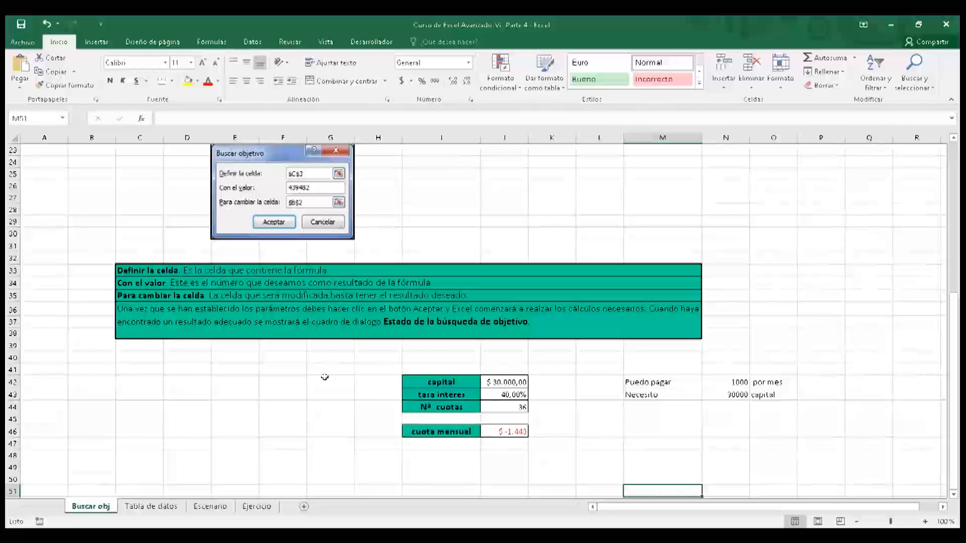
- Examine the loan example's capital, interest rate, number of instalments and monthly payment cells in I42:J46
{"action": "left_click", "coordinate": [551, 394]}
{"action": "left_click", "coordinate": [552, 431]}
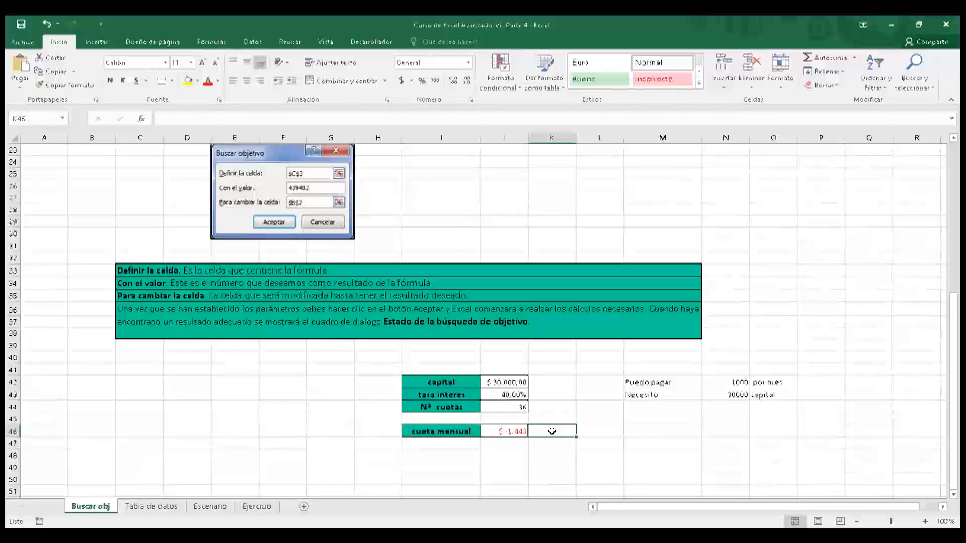
{"action": "left_click", "coordinate": [501, 382]}
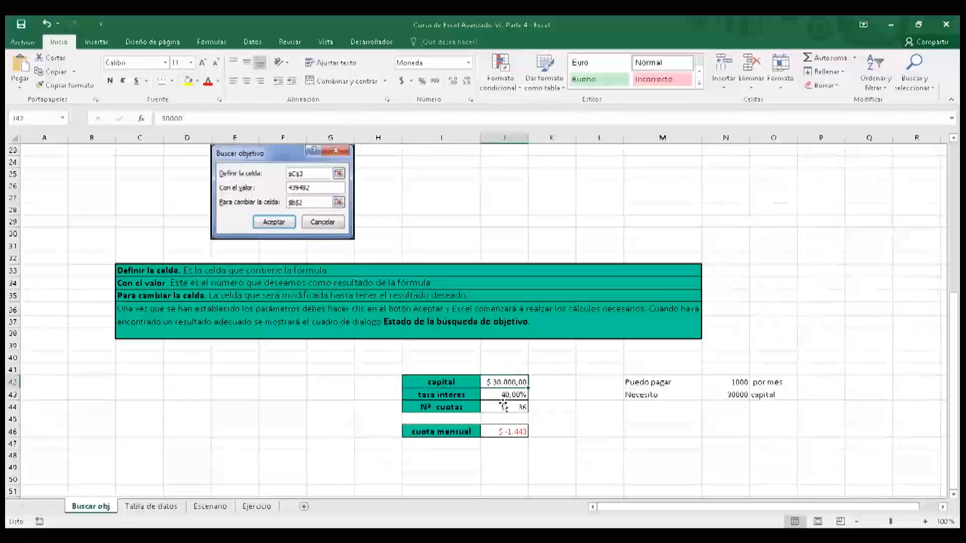
{"action": "left_click", "coordinate": [508, 432]}
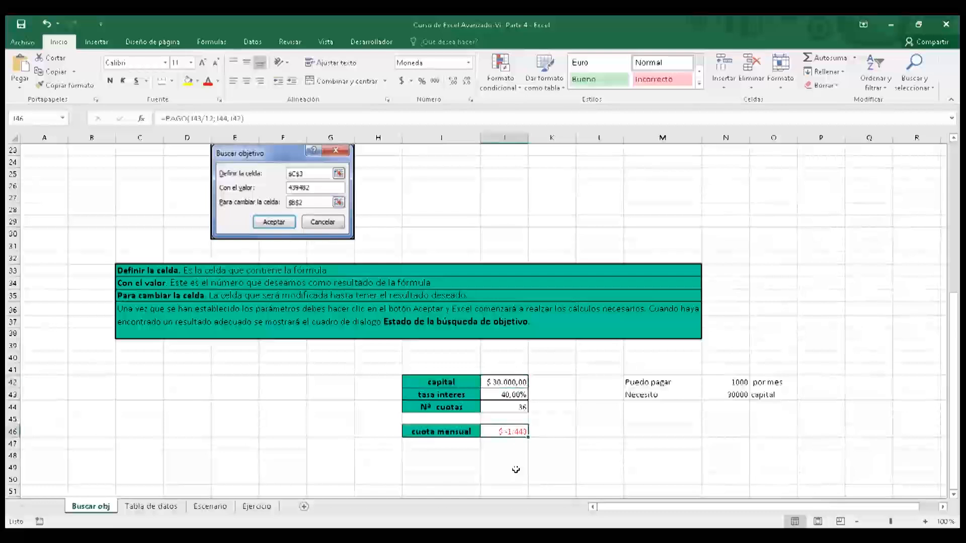
{"action": "left_click", "coordinate": [579, 382]}
{"action": "left_click", "coordinate": [496, 367]}
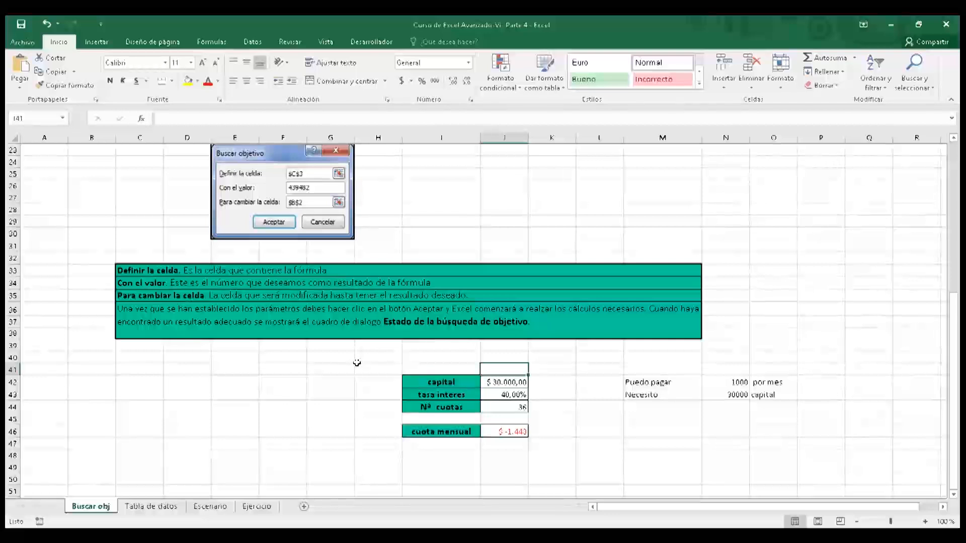
{"action": "key", "text": "Down"}
{"action": "key", "text": "Left"}
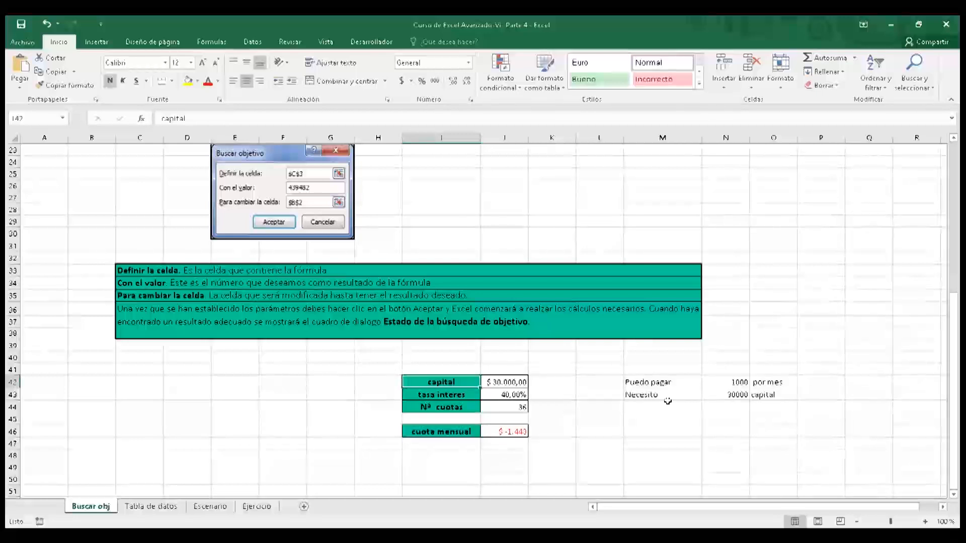
- Make the affordable payment and required capital notes in M42:O43 bold
{"action": "left_click_drag", "start_coordinate": [641, 379], "coordinate": [772, 396]}
{"action": "key", "text": "ctrl+n"}
{"action": "left_click", "coordinate": [680, 417]}
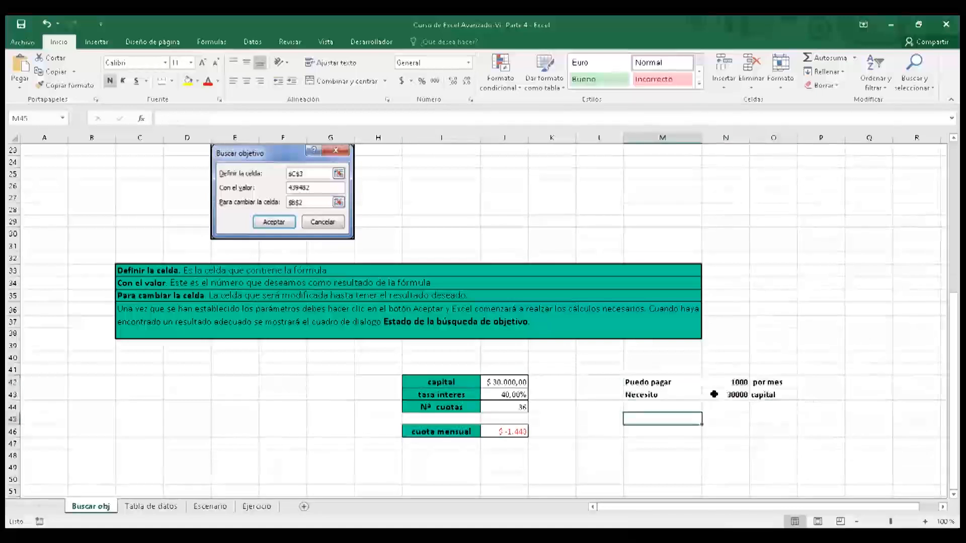
- Examine the required capital in N43 and the rate, period and present value arguments of the PAGO formula in J46
{"action": "left_click", "coordinate": [724, 394]}
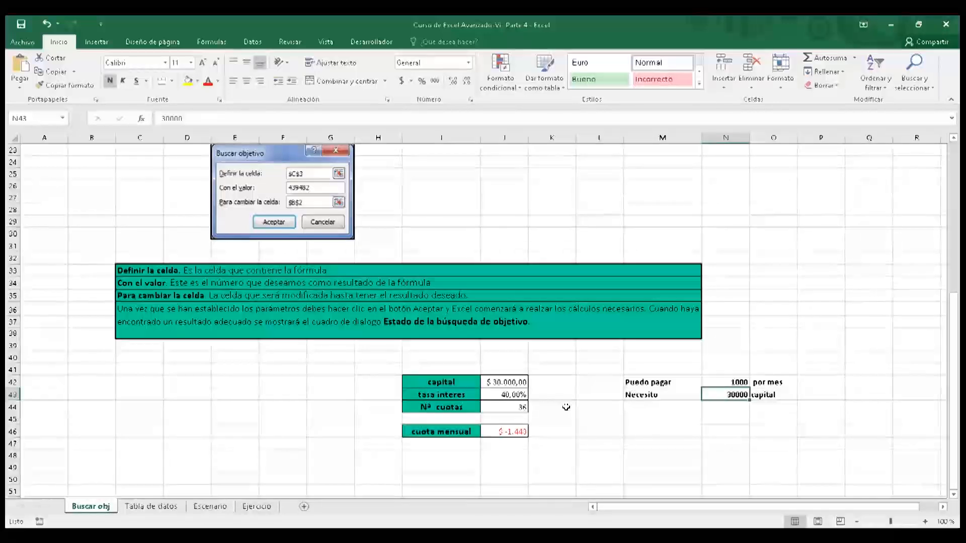
{"action": "left_click", "coordinate": [499, 431]}
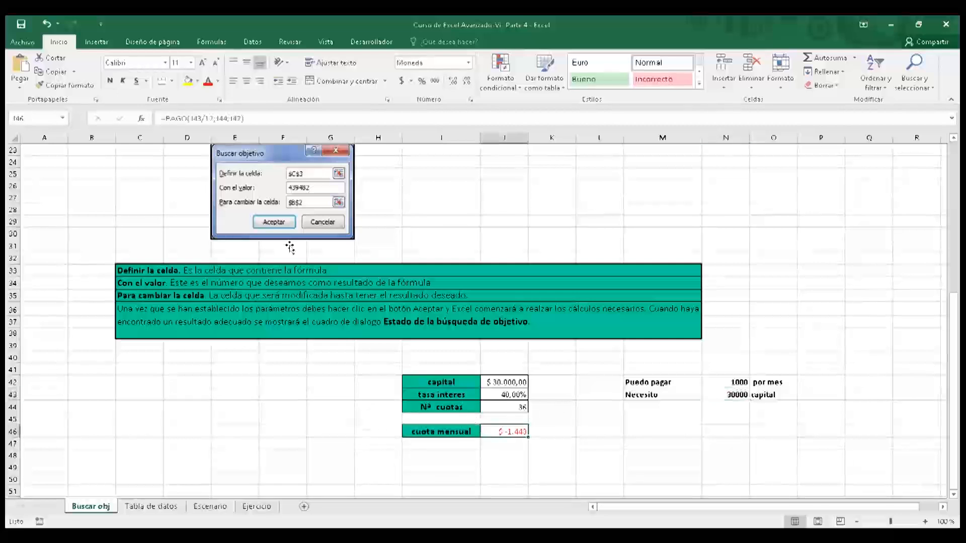
{"action": "left_click", "coordinate": [255, 118]}
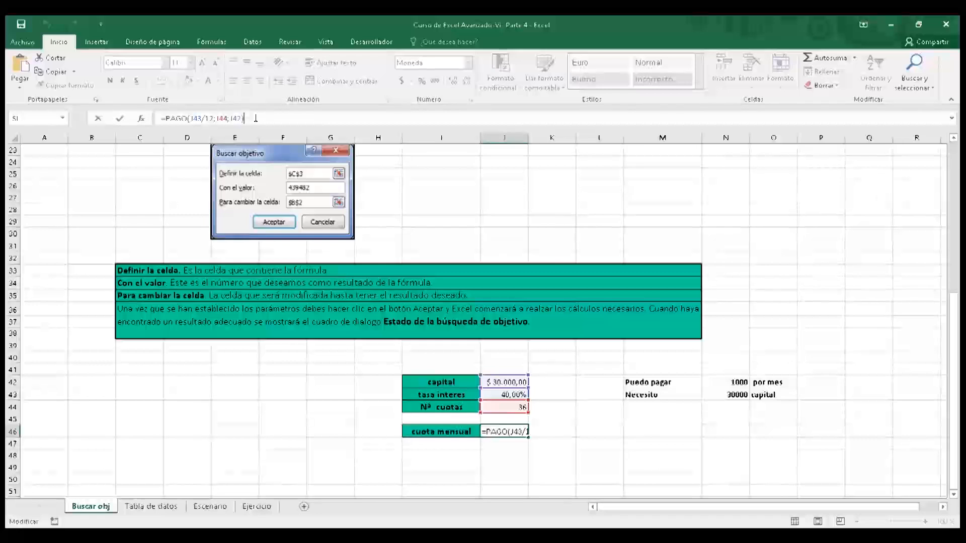
{"action": "left_click", "coordinate": [203, 116]}
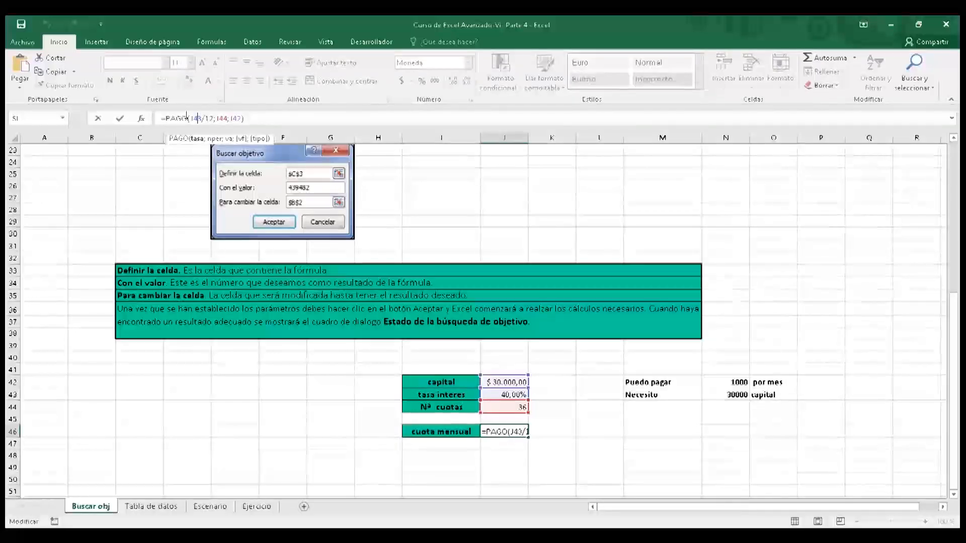
{"action": "left_click", "coordinate": [218, 117]}
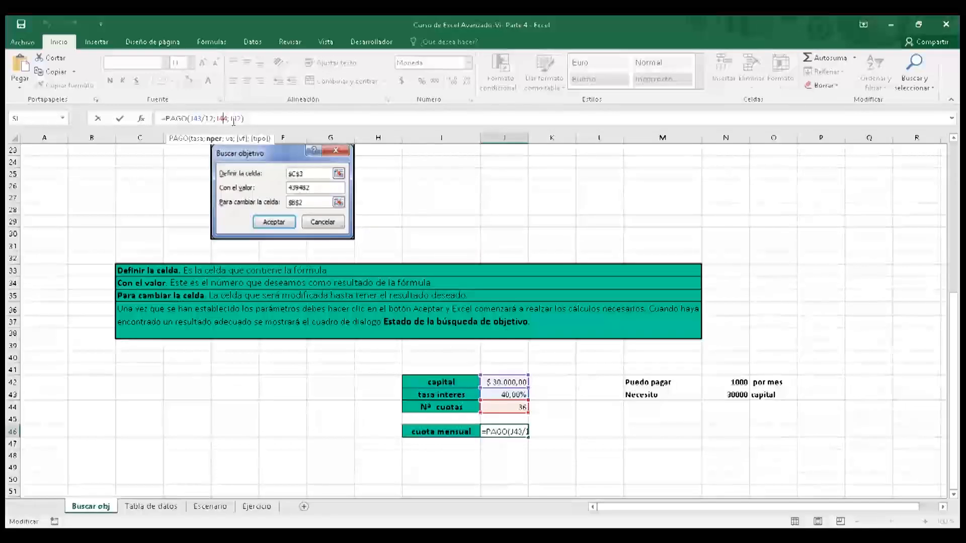
{"action": "left_click", "coordinate": [233, 119]}
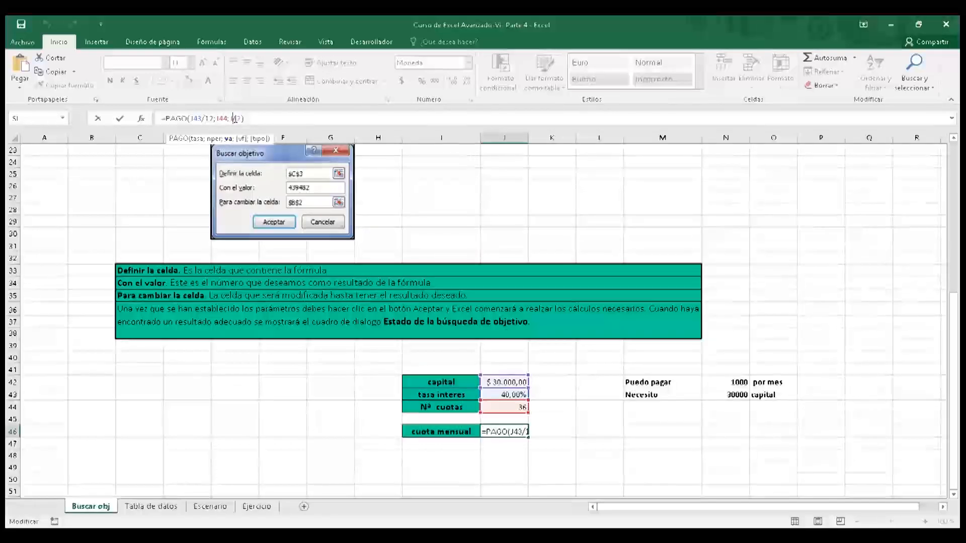
{"action": "left_click", "coordinate": [253, 118]}
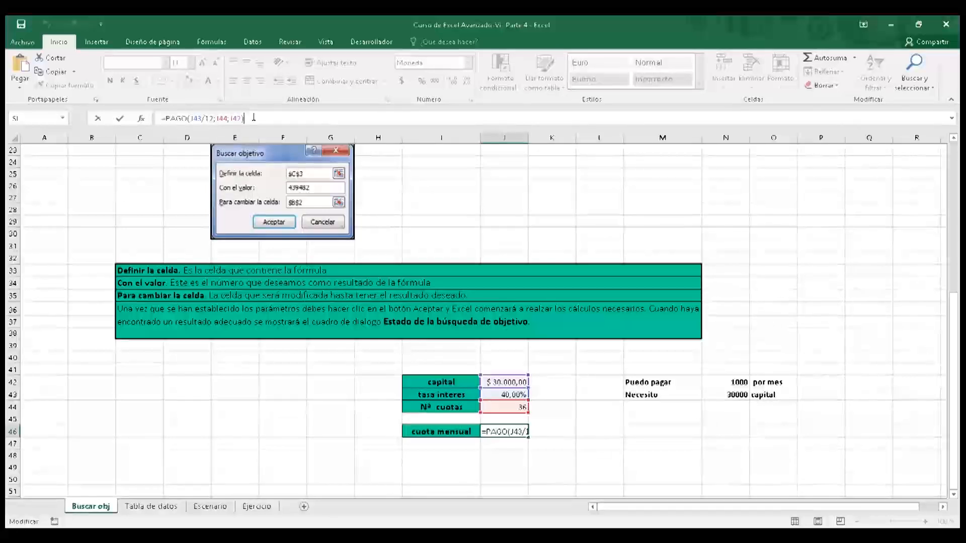
{"action": "key", "text": "Return"}
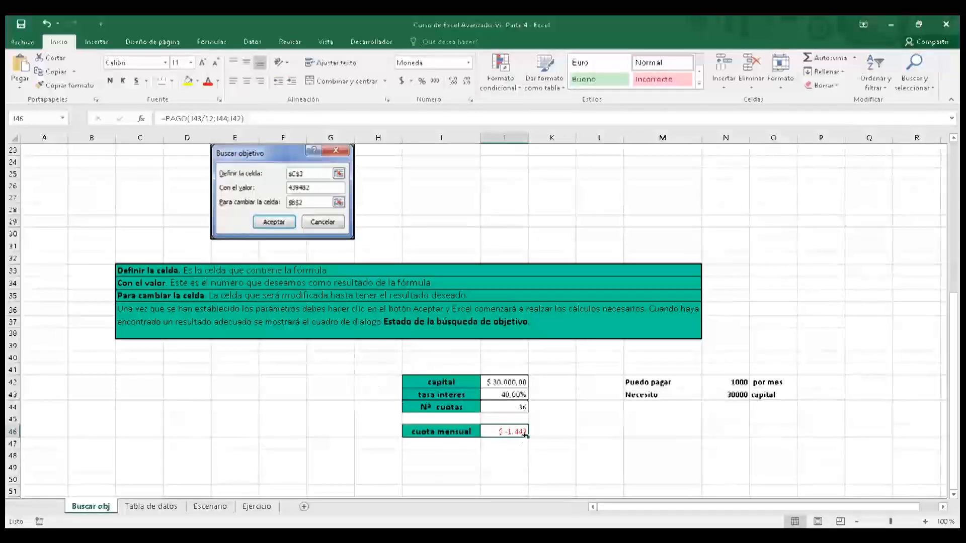
{"action": "key", "text": "Left"}
{"action": "key", "text": "Right"}
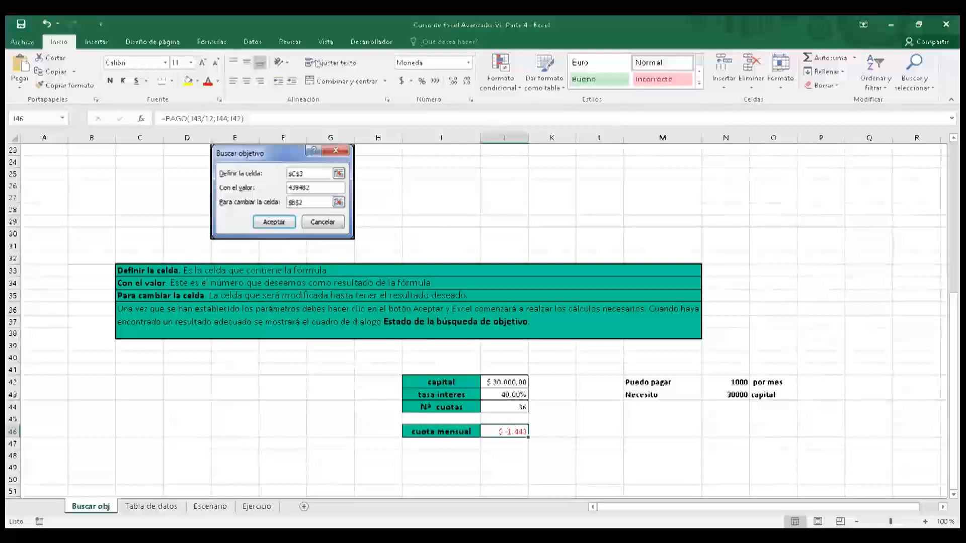
- Run Buscar objetivo on the monthly payment J46 with a target of -1000, changing the number of instalments in J44, and keep the solution
{"action": "left_click", "coordinate": [664, 17]}
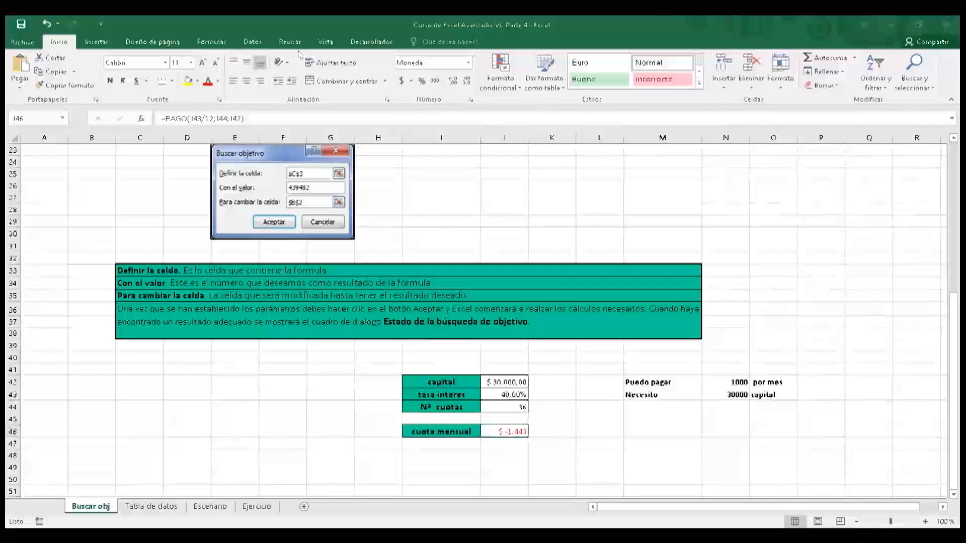
{"action": "left_click", "coordinate": [257, 42]}
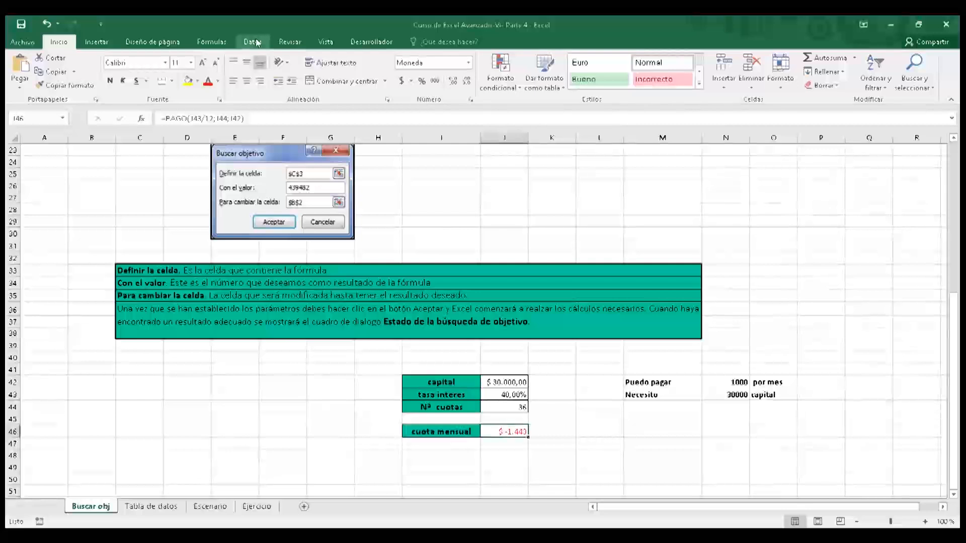
{"action": "left_click", "coordinate": [249, 37]}
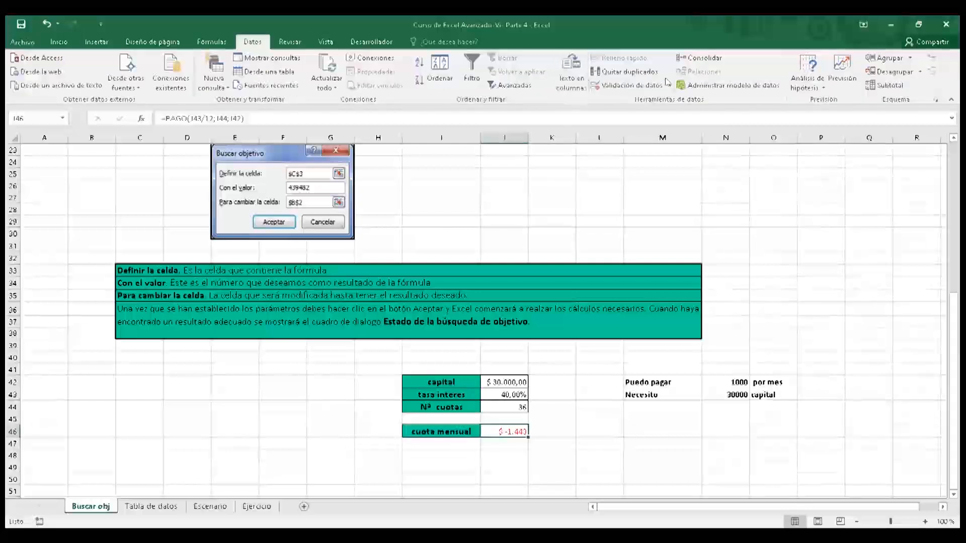
{"action": "left_click", "coordinate": [811, 88]}
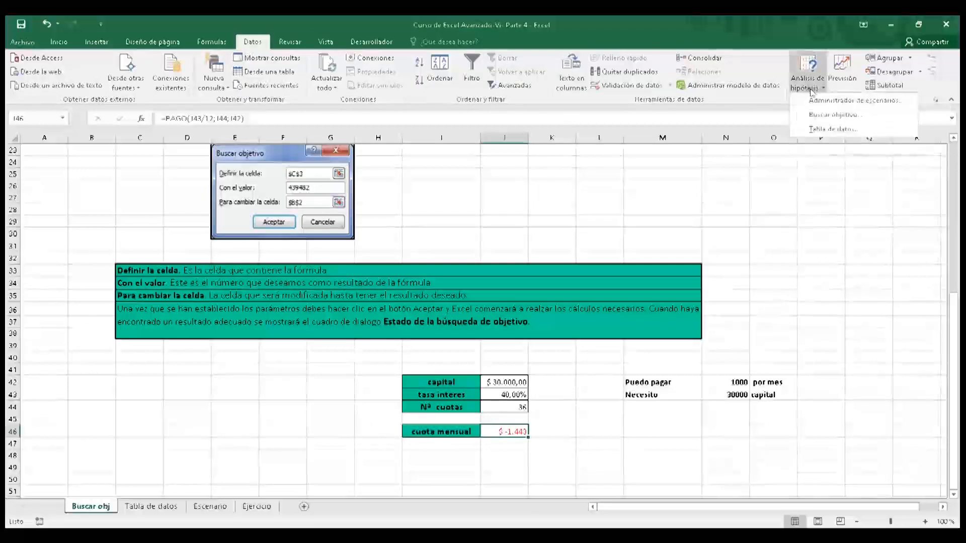
{"action": "left_click", "coordinate": [813, 115]}
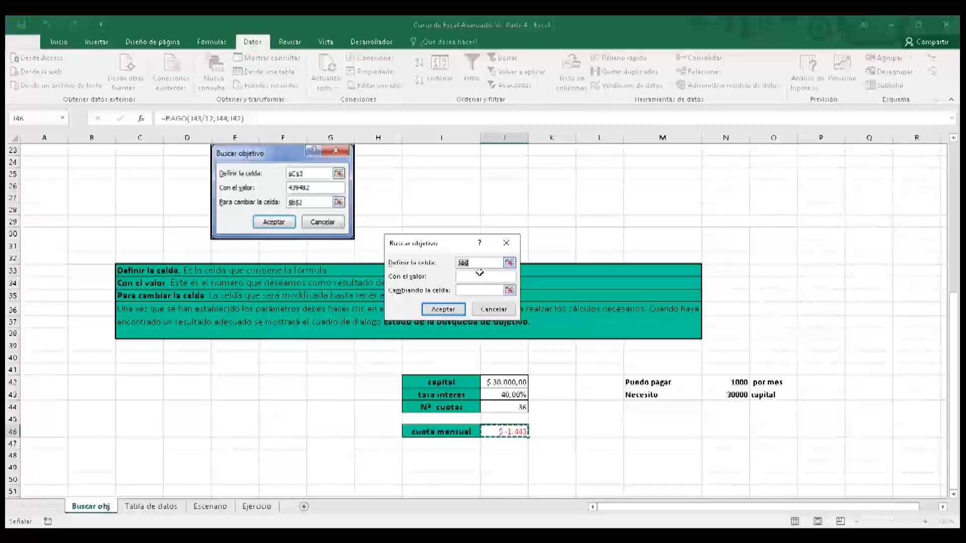
{"action": "left_click", "coordinate": [464, 275]}
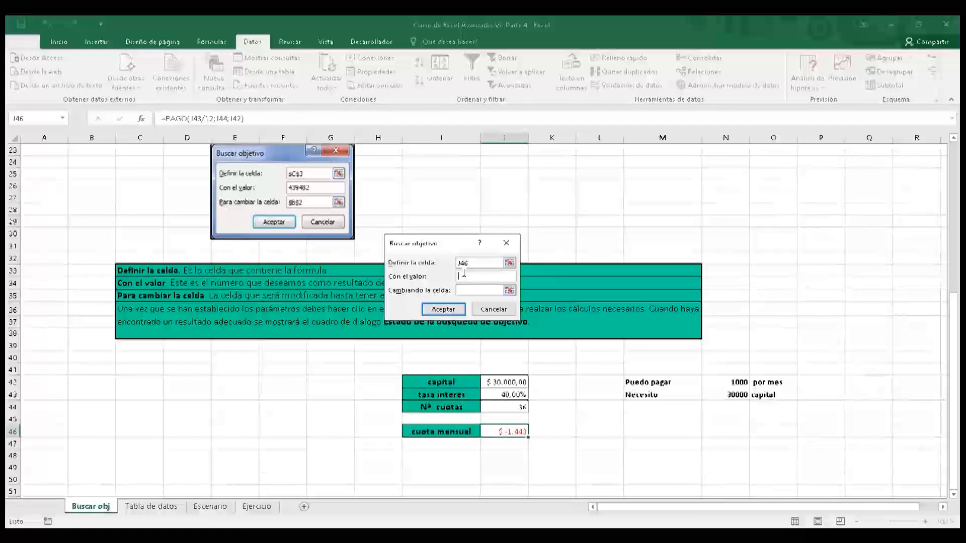
{"action": "type", "text": "-1000"}
{"action": "left_click", "coordinate": [470, 291]}
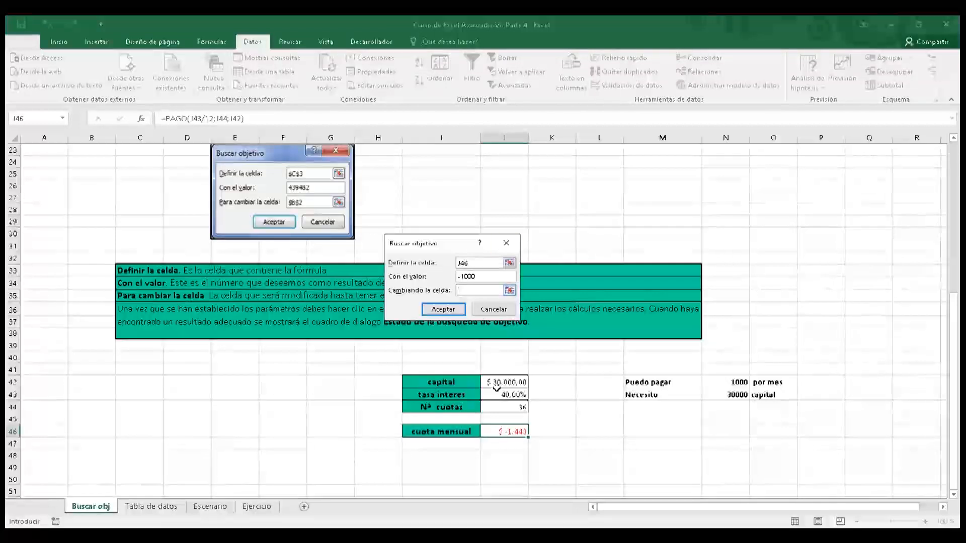
{"action": "left_click", "coordinate": [503, 405]}
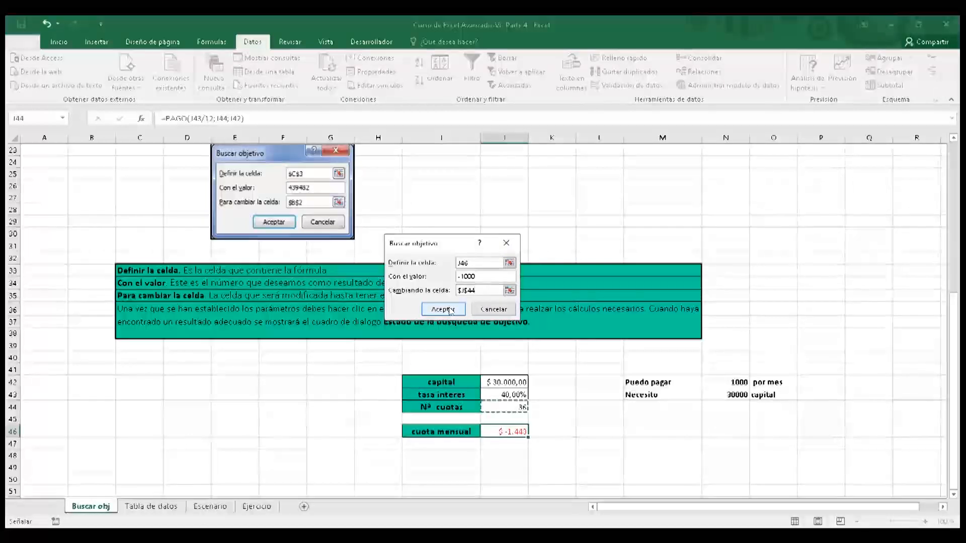
{"action": "left_click", "coordinate": [450, 311]}
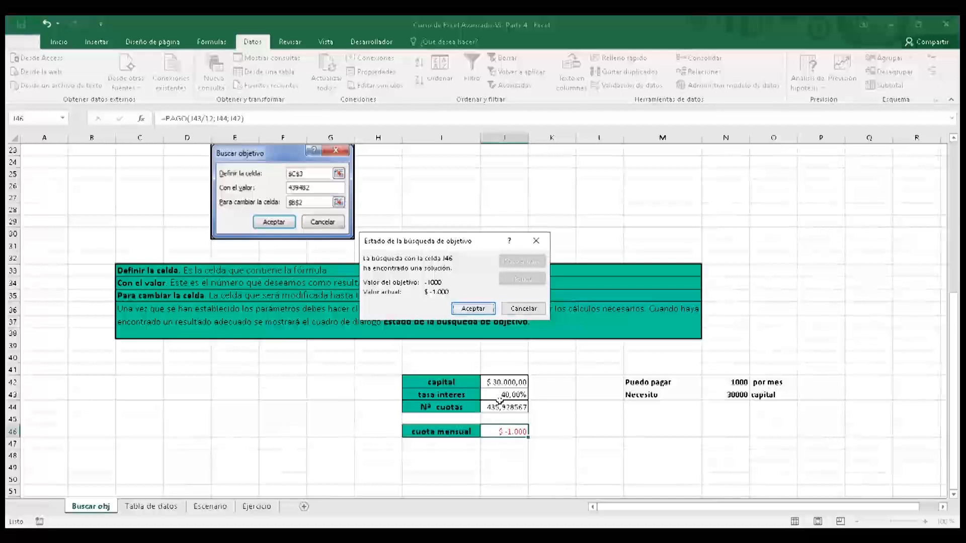
{"action": "key", "text": "Return"}
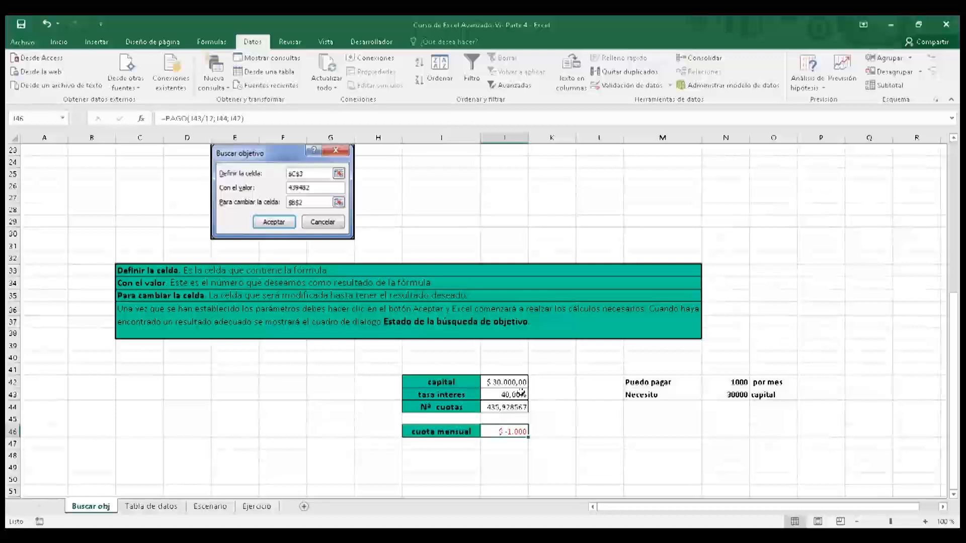
- Change the loan capital in J42 to 20000
{"action": "left_click", "coordinate": [504, 381]}
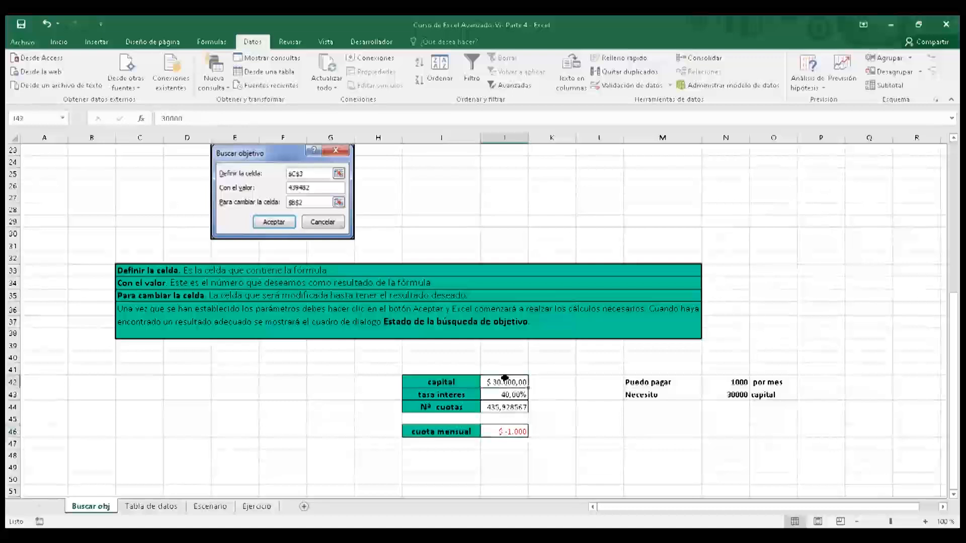
{"action": "left_click", "coordinate": [499, 397]}
{"action": "left_click", "coordinate": [511, 406]}
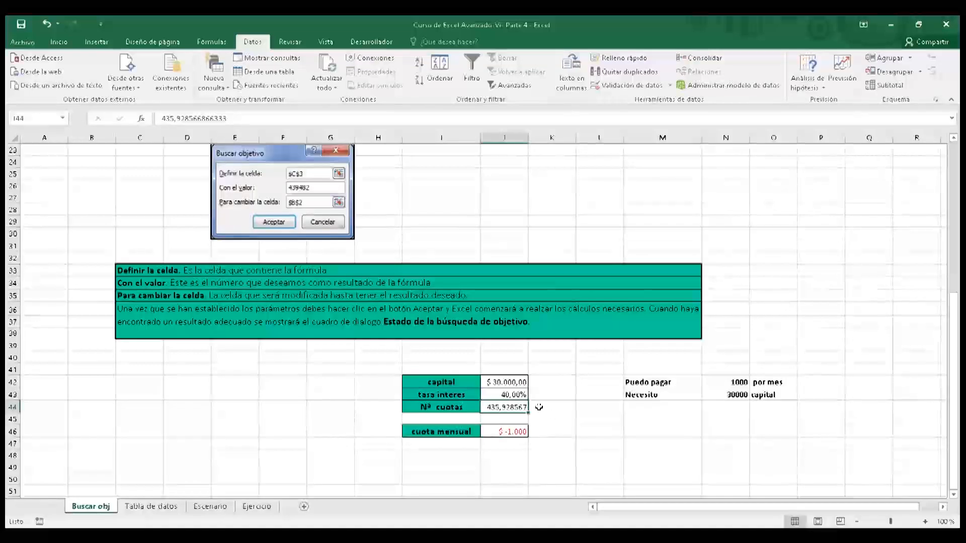
{"action": "left_click", "coordinate": [497, 379]}
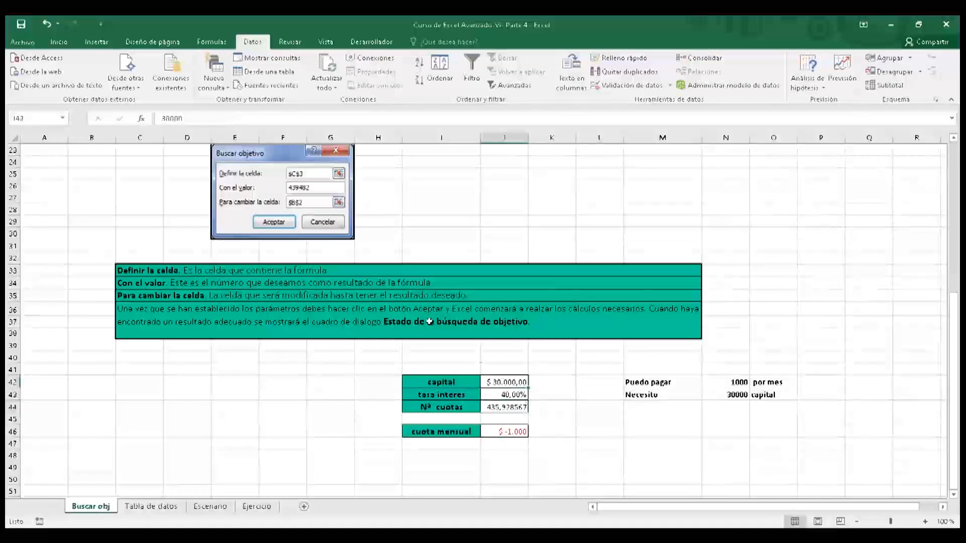
{"action": "left_click", "coordinate": [163, 118]}
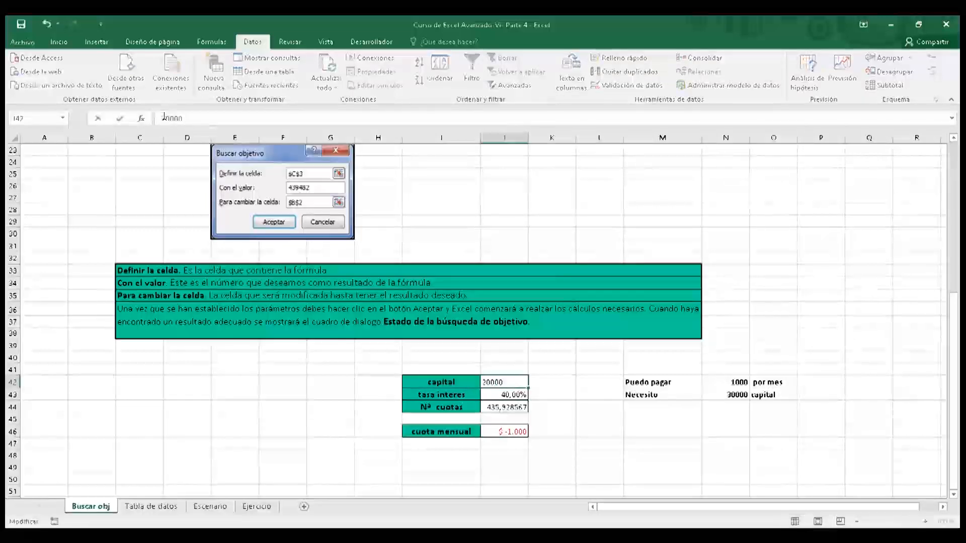
{"action": "key", "text": "Return"}
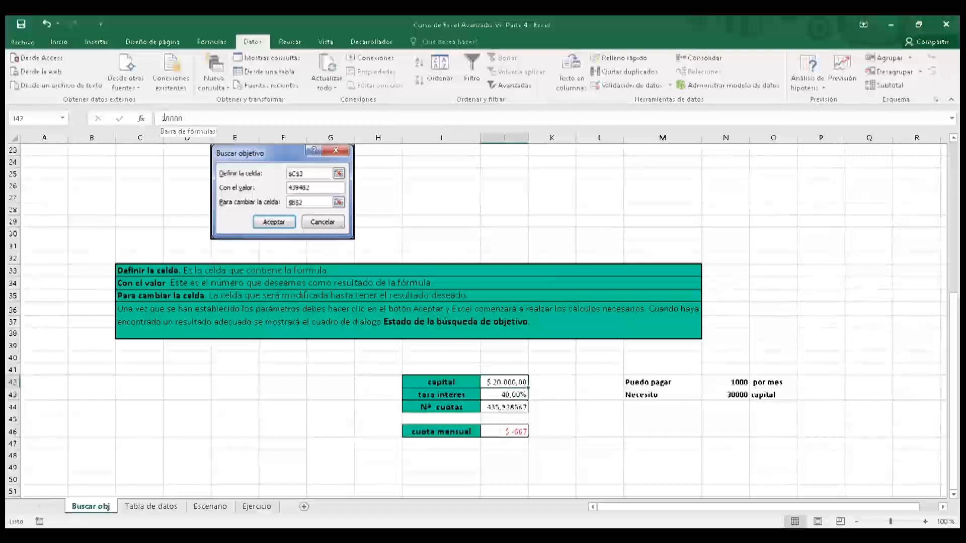
- Set the interest rate in J43 to 30%
{"action": "left_click", "coordinate": [489, 376]}
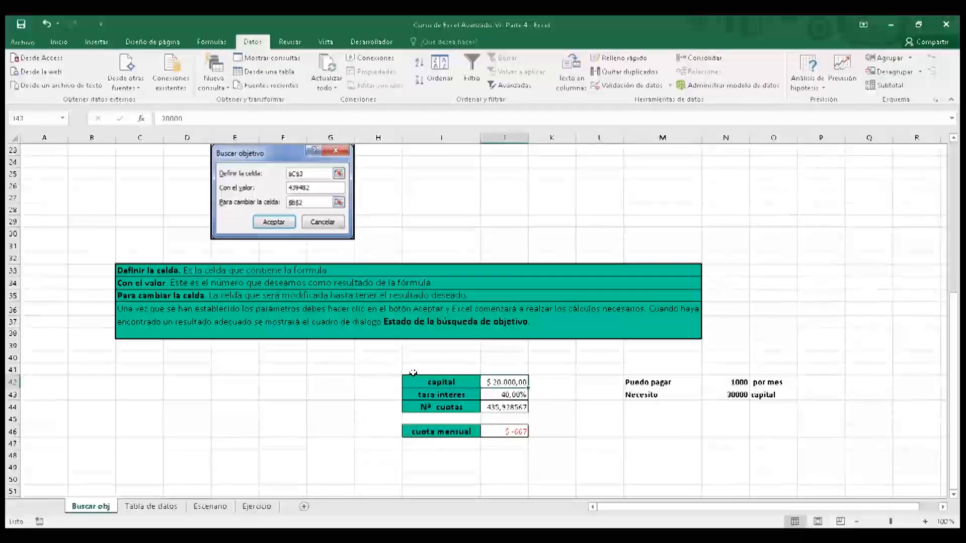
{"action": "left_click", "coordinate": [503, 394]}
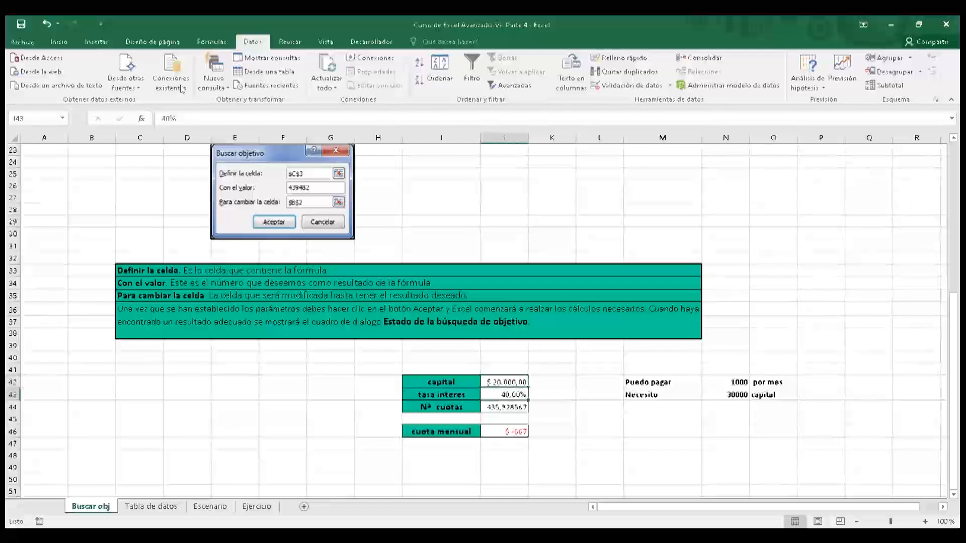
{"action": "left_click", "coordinate": [165, 117]}
{"action": "key", "text": "BackSpace"}
{"action": "type", "text": "3"}
{"action": "key", "text": "Return"}
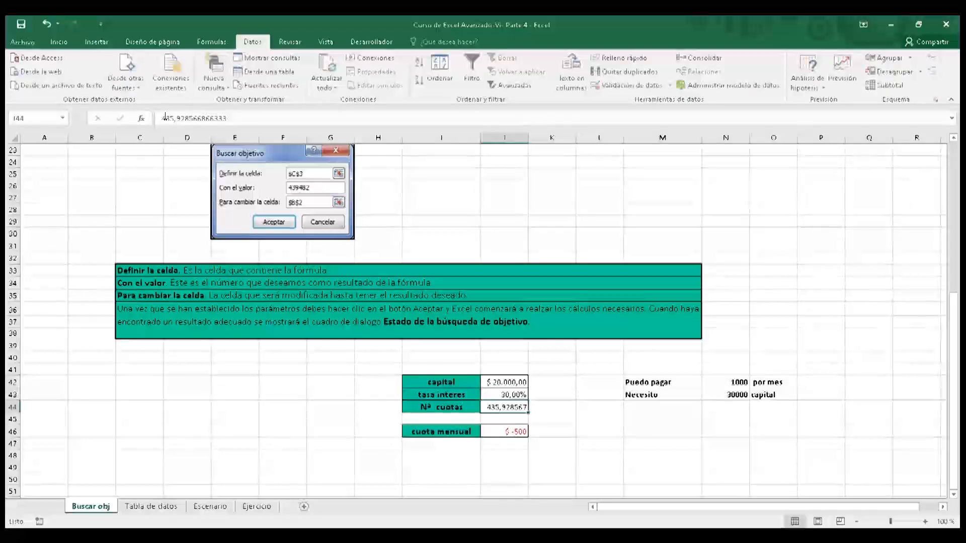
- Set the loan capital in J42 to 30000
{"action": "key", "text": "Up"}
{"action": "key", "text": "Up"}
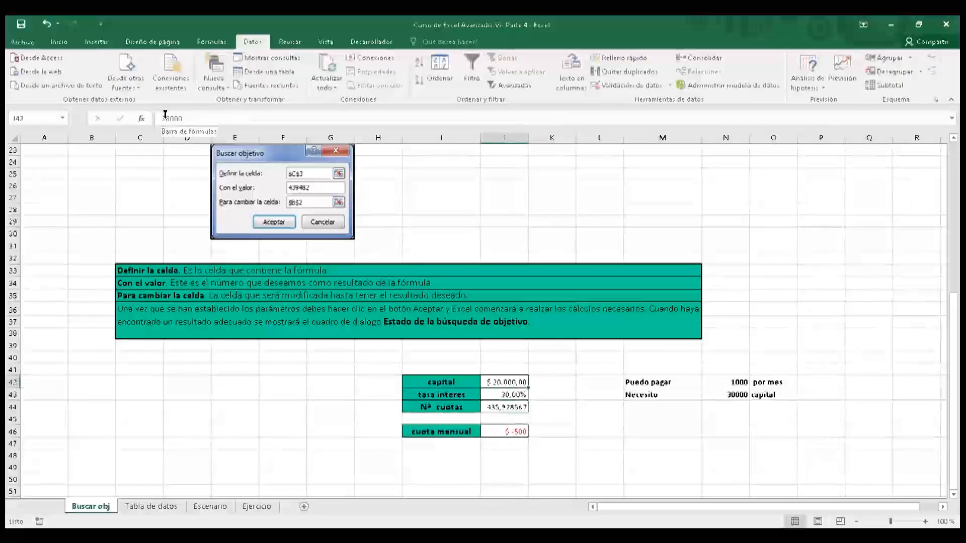
{"action": "left_click", "coordinate": [164, 118]}
{"action": "key", "text": "BackSpace"}
{"action": "type", "text": "30000"}
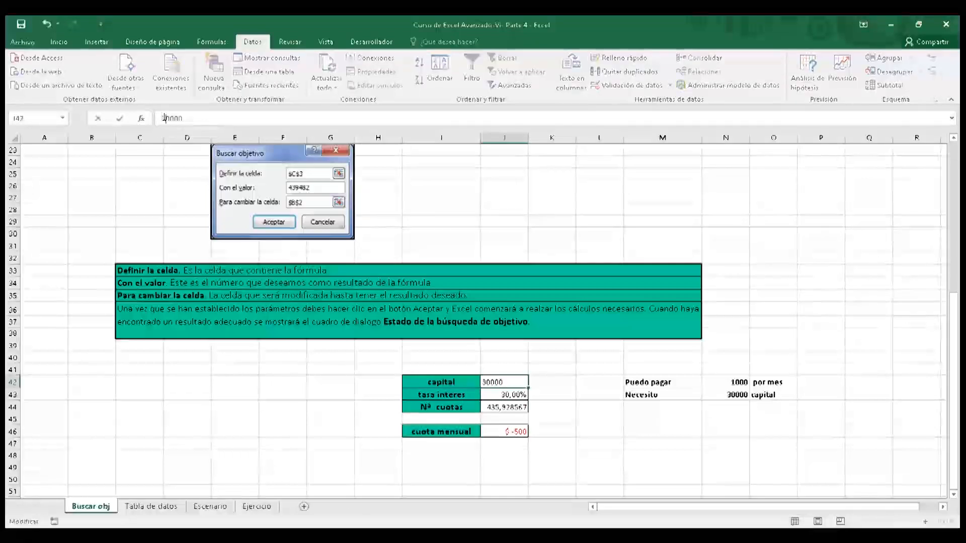
{"action": "key", "text": "Return"}
- Set the interest rate in J43 to 40% and check the monthly payment in J46
{"action": "key", "text": "Return"}
{"action": "key", "text": "Up"}
{"action": "left_click", "coordinate": [165, 117]}
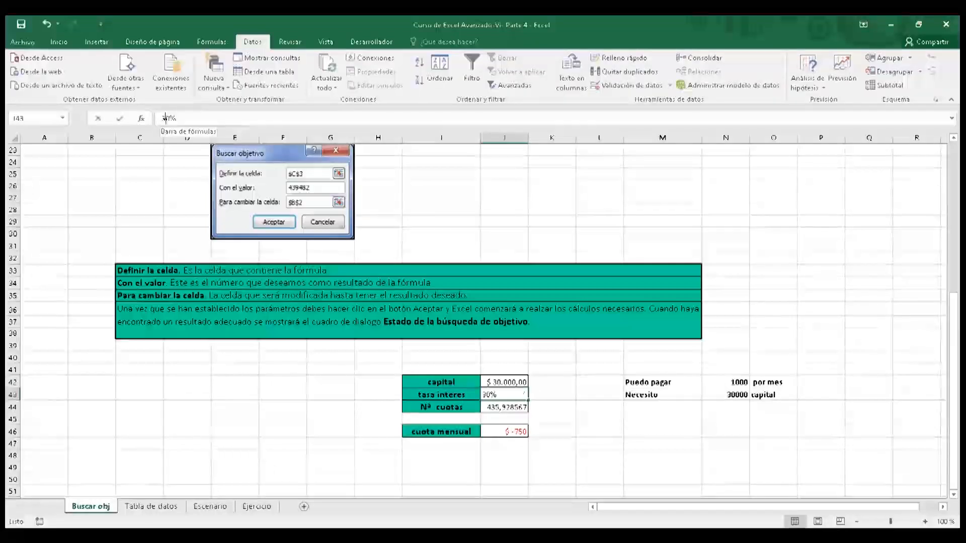
{"action": "key", "text": "BackSpace"}
{"action": "type", "text": "5"}
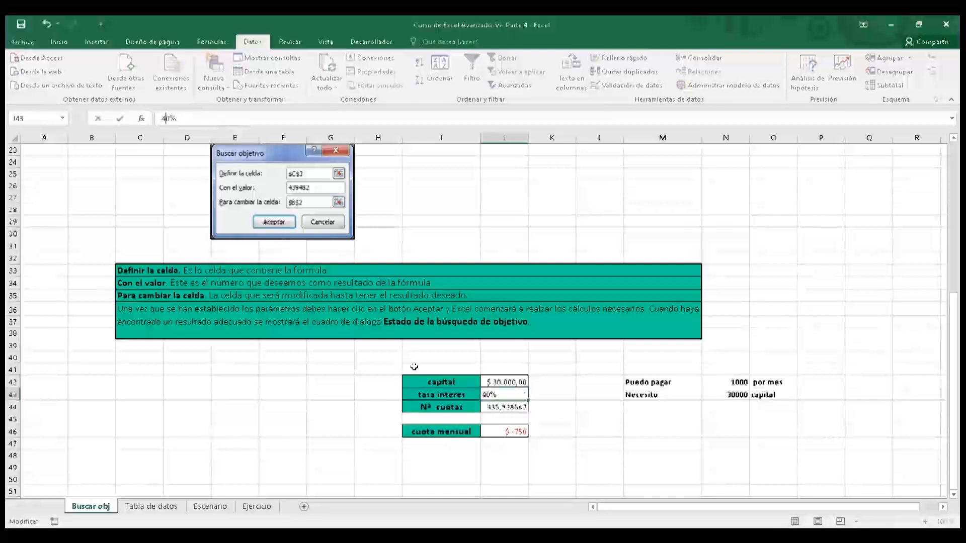
{"action": "key", "text": "Return"}
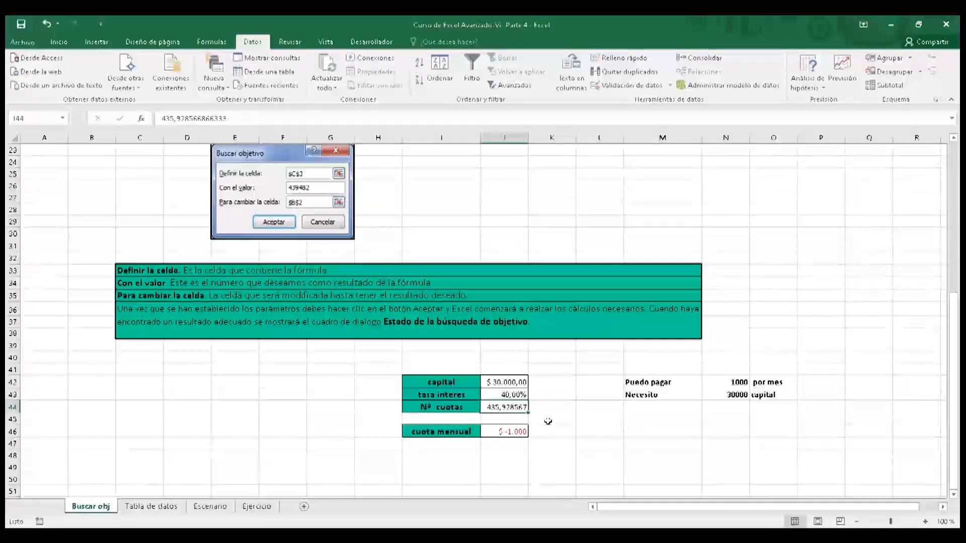
{"action": "left_click", "coordinate": [494, 435]}
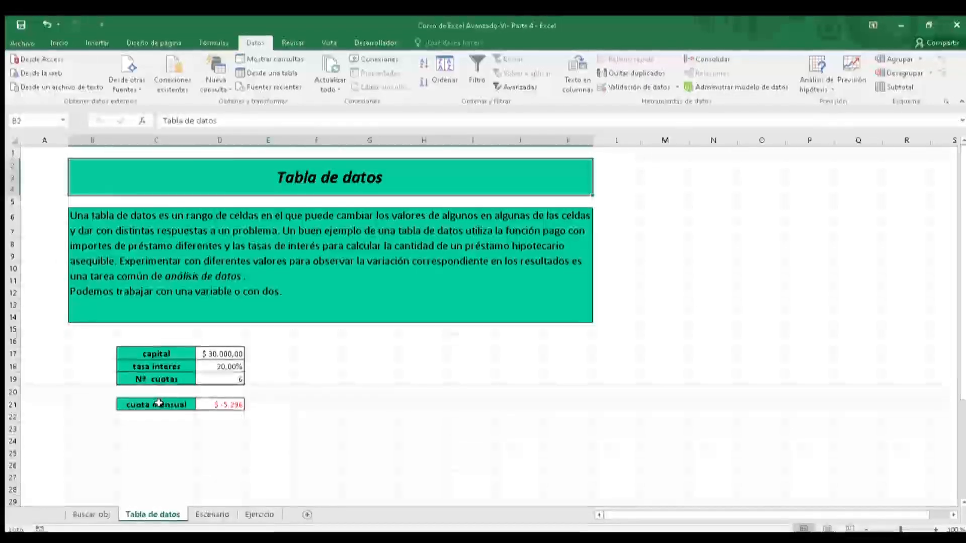
- Examine the PAGO formula for the monthly payment in D21 and the loan capital in D17 on the Tabla de datos sheet
{"action": "left_click", "coordinate": [341, 421]}
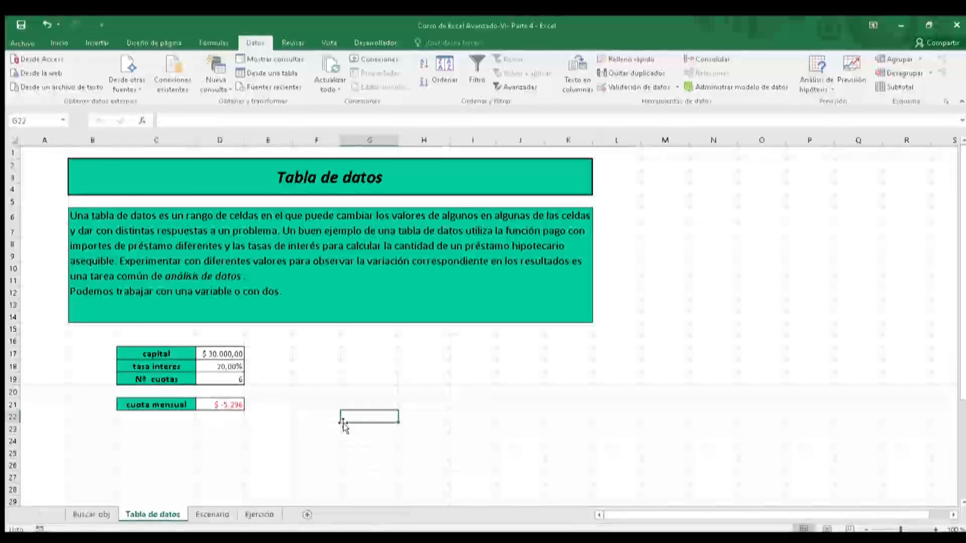
{"action": "key", "text": "Down"}
{"action": "key", "text": "Down"}
{"action": "key", "text": "Down"}
{"action": "key", "text": "Down"}
{"action": "key", "text": "Down"}
{"action": "key", "text": "Down"}
{"action": "key", "text": "Down"}
{"action": "key", "text": "Down"}
{"action": "key", "text": "Down"}
{"action": "key", "text": "Down"}
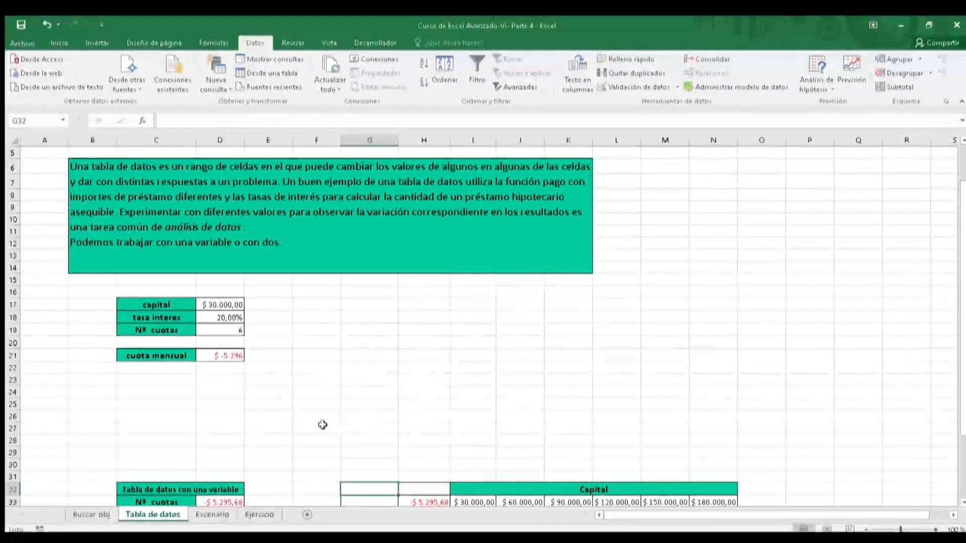
{"action": "left_click", "coordinate": [221, 354]}
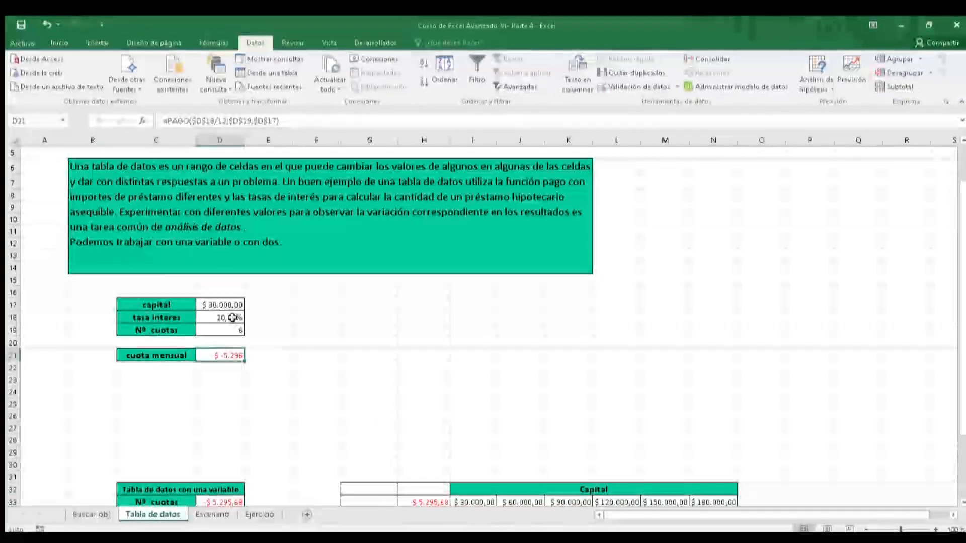
{"action": "left_click", "coordinate": [227, 305]}
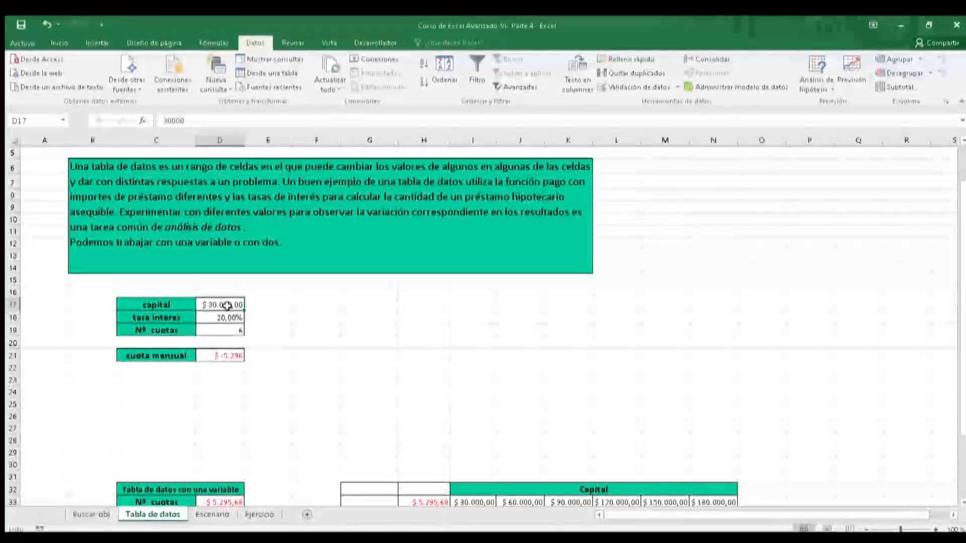
- Examine the finished one-variable data table in C32:D39, including its TABLA results in D34:D39
{"action": "left_click", "coordinate": [308, 339]}
{"action": "key", "text": "Down"}
{"action": "key", "text": "Down"}
{"action": "key", "text": "Down"}
{"action": "key", "text": "Down"}
{"action": "key", "text": "Down"}
{"action": "key", "text": "Down"}
{"action": "key", "text": "Down"}
{"action": "key", "text": "Down"}
{"action": "key", "text": "Down"}
{"action": "key", "text": "Down"}
{"action": "key", "text": "Down"}
{"action": "key", "text": "Down"}
{"action": "key", "text": "Down"}
{"action": "key", "text": "Down"}
{"action": "key", "text": "Down"}
{"action": "key", "text": "Down"}
{"action": "key", "text": "Down"}
{"action": "key", "text": "Down"}
{"action": "key", "text": "Down"}
{"action": "key", "text": "Down"}
{"action": "key", "text": "Down"}
{"action": "key", "text": "Down"}
{"action": "key", "text": "Down"}
{"action": "key", "text": "Down"}
{"action": "key", "text": "Down"}
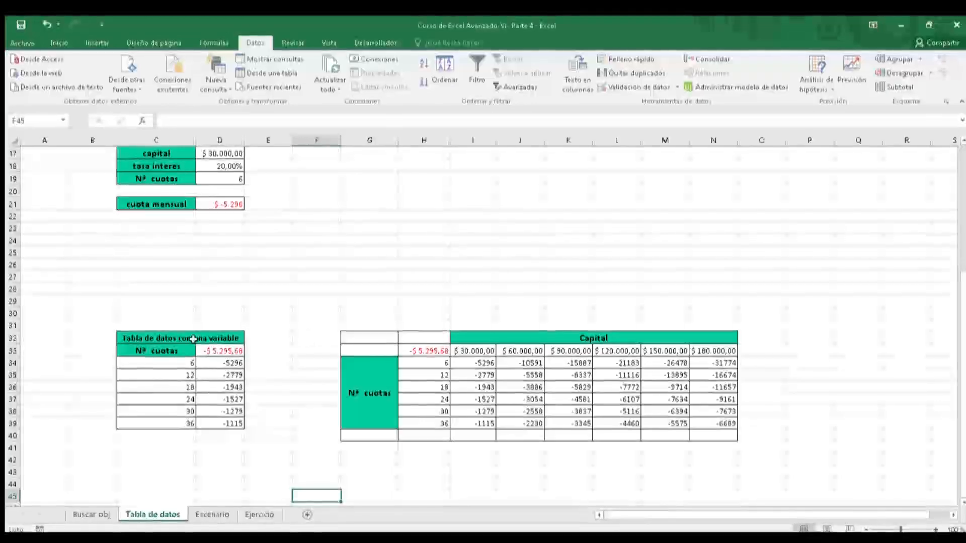
{"action": "left_click", "coordinate": [178, 335]}
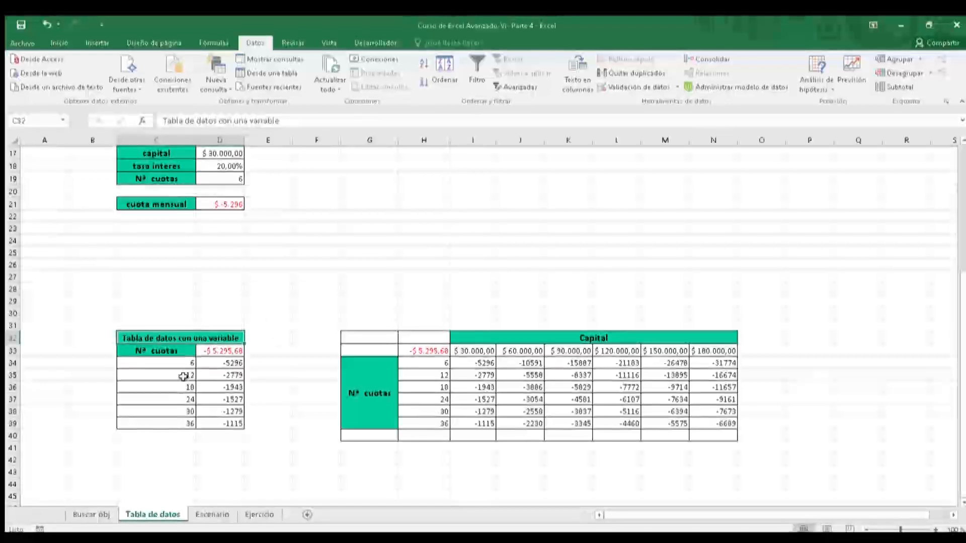
{"action": "left_click_drag", "start_coordinate": [224, 362], "coordinate": [216, 420]}
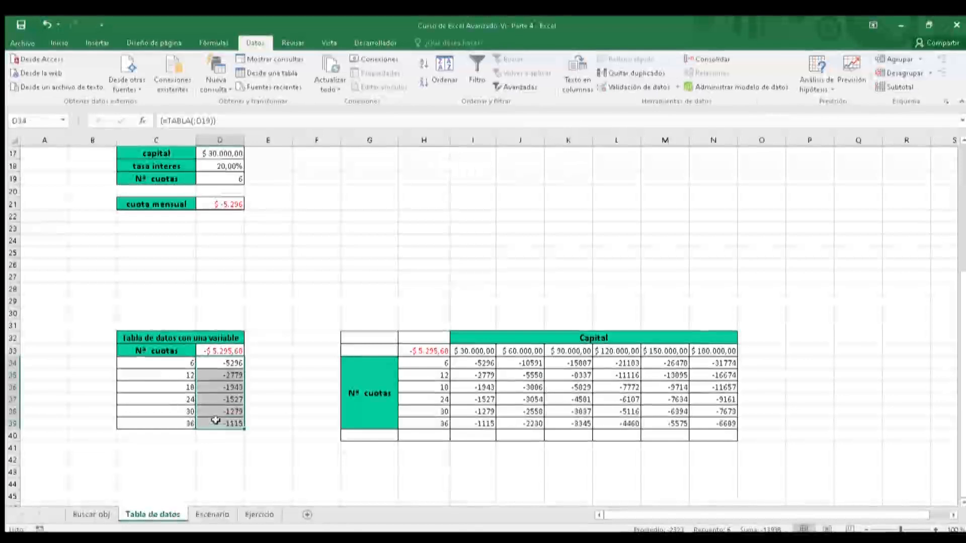
{"action": "left_click", "coordinate": [296, 324]}
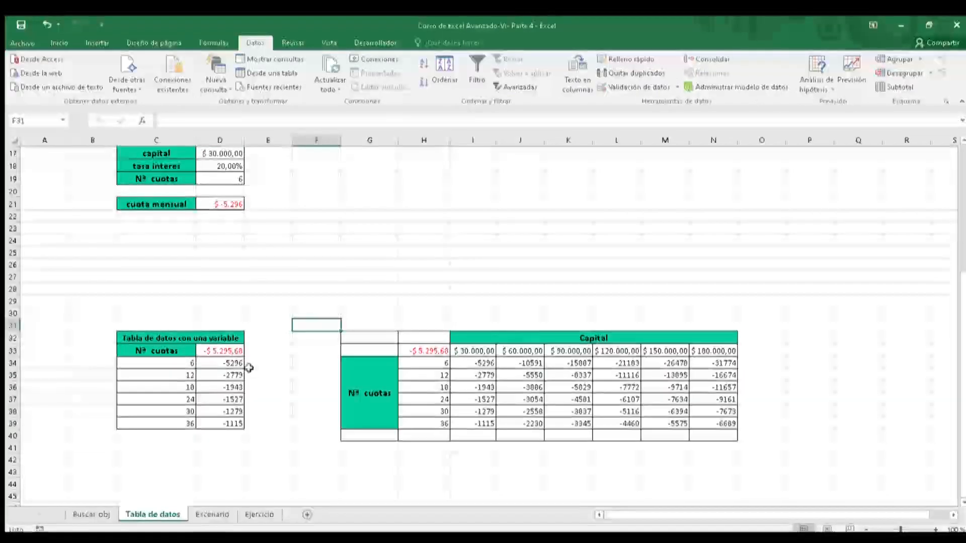
{"action": "left_click_drag", "start_coordinate": [238, 375], "coordinate": [232, 424]}
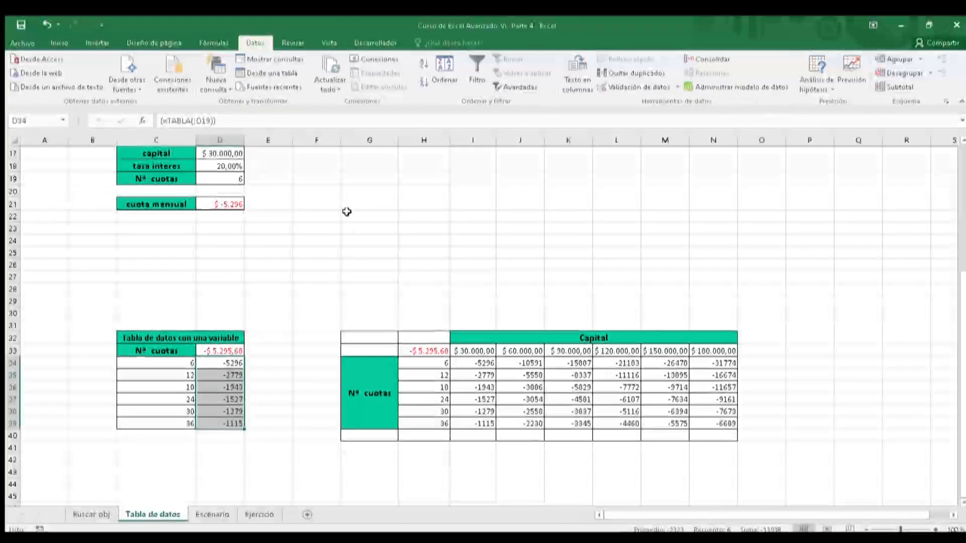
- Copy the Nº cuotas heading from C33 into G18
{"action": "left_click", "coordinate": [347, 179]}
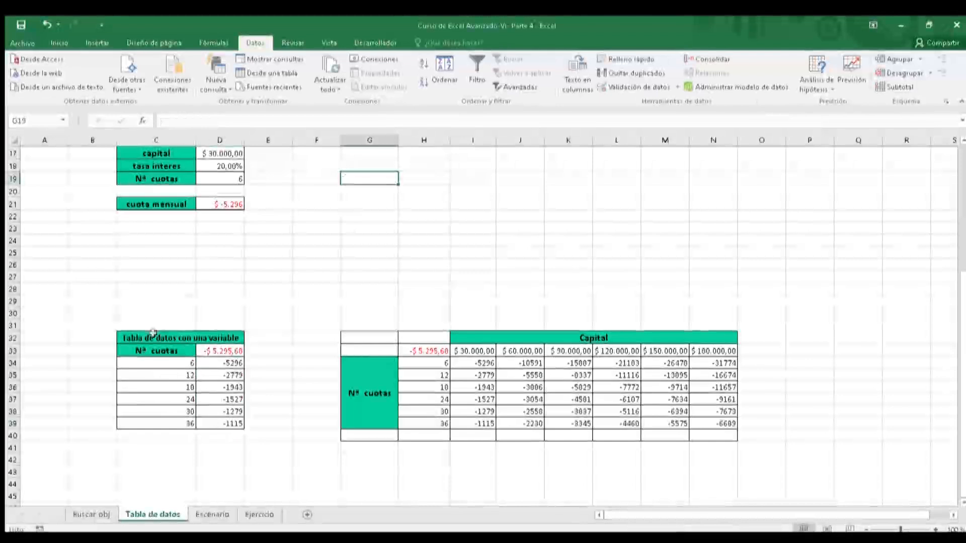
{"action": "left_click", "coordinate": [161, 351]}
{"action": "key", "text": "ctrl+c"}
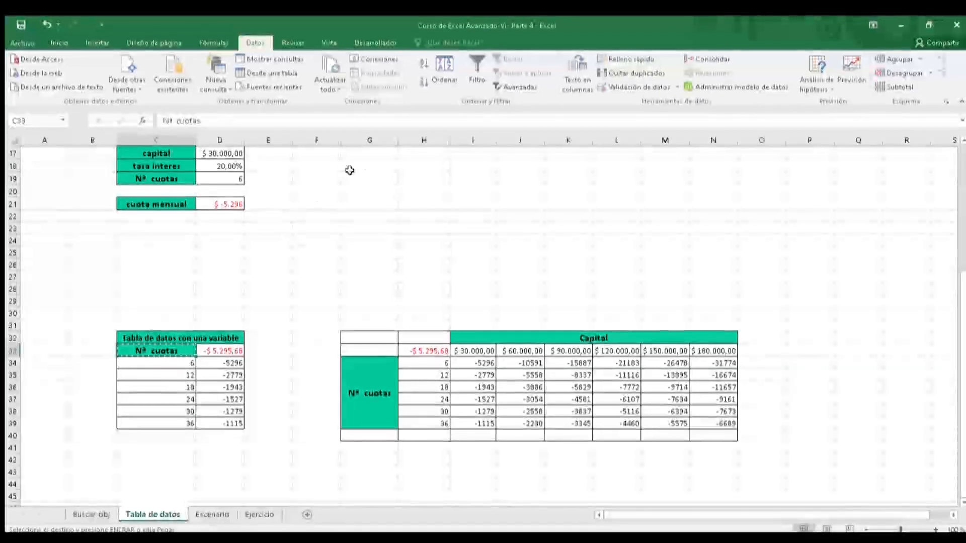
{"action": "left_click", "coordinate": [344, 176]}
{"action": "scroll", "coordinate": [352, 168], "scroll_direction": "up", "scroll_amount": 4}
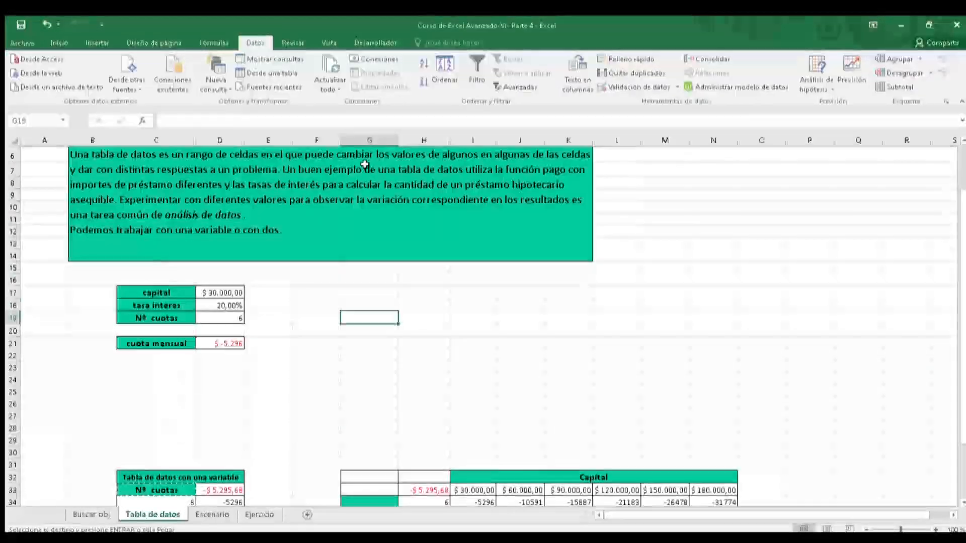
{"action": "left_click", "coordinate": [368, 305]}
{"action": "key", "text": "ctrl+v"}
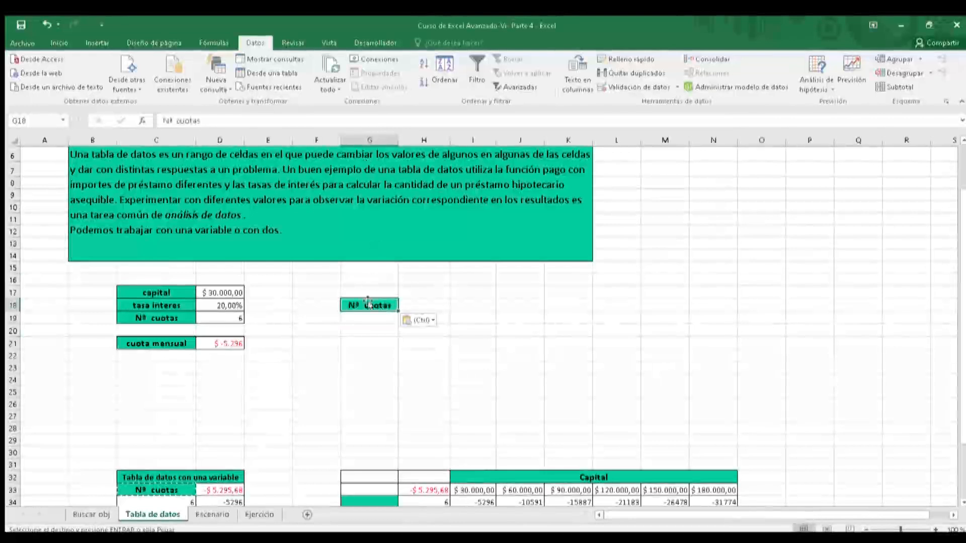
- Enter the instalment counts 6, 12 and 18 from G19 down and extend the series to 36 in G24
{"action": "left_click", "coordinate": [372, 319]}
{"action": "type", "text": "6"}
{"action": "key", "text": "Return"}
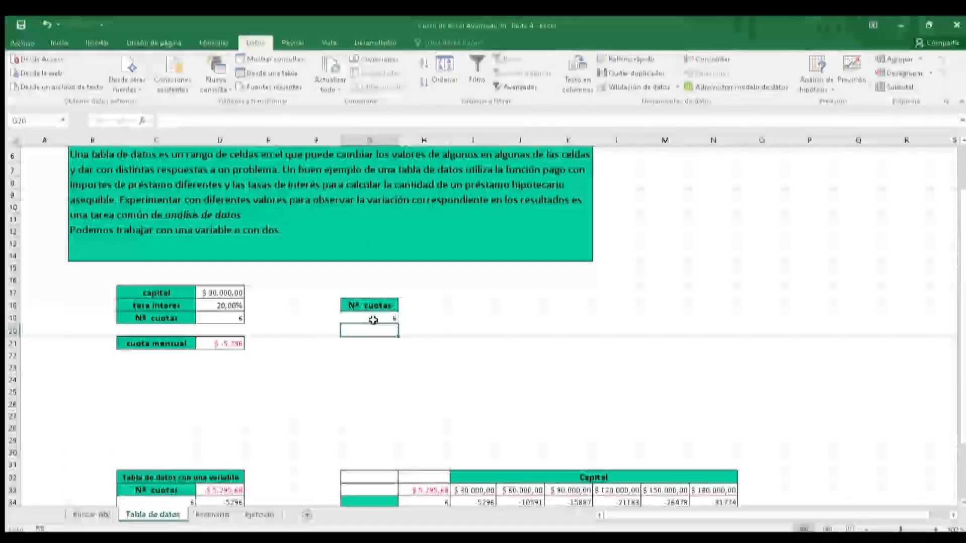
{"action": "type", "text": "12"}
{"action": "key", "text": "Return"}
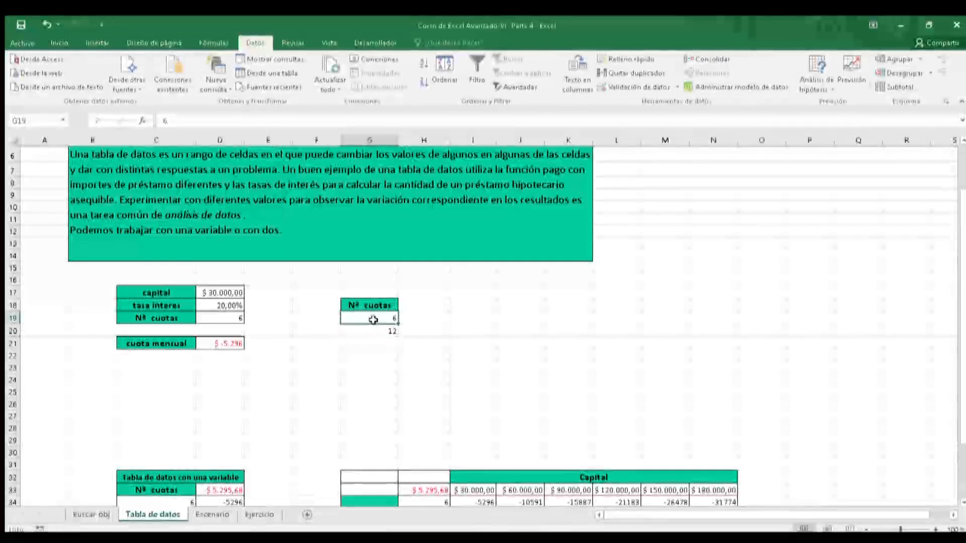
{"action": "type", "text": "1"}
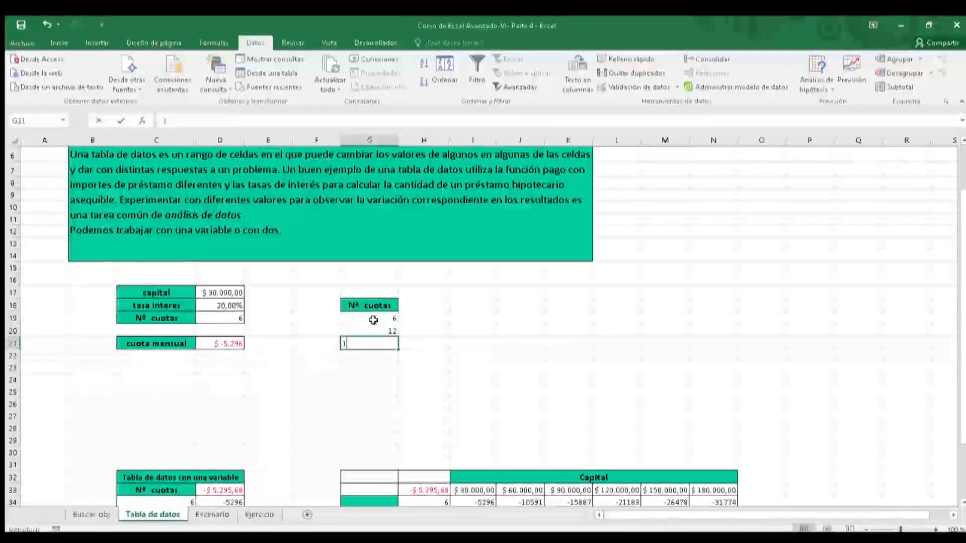
{"action": "type", "text": "8"}
{"action": "key", "text": "Return"}
{"action": "left_click_drag", "start_coordinate": [374, 320], "coordinate": [400, 386]}
- Copy the PAGO formula text from D21 into H18, beside the new Nº cuotas heading
{"action": "left_click", "coordinate": [420, 305]}
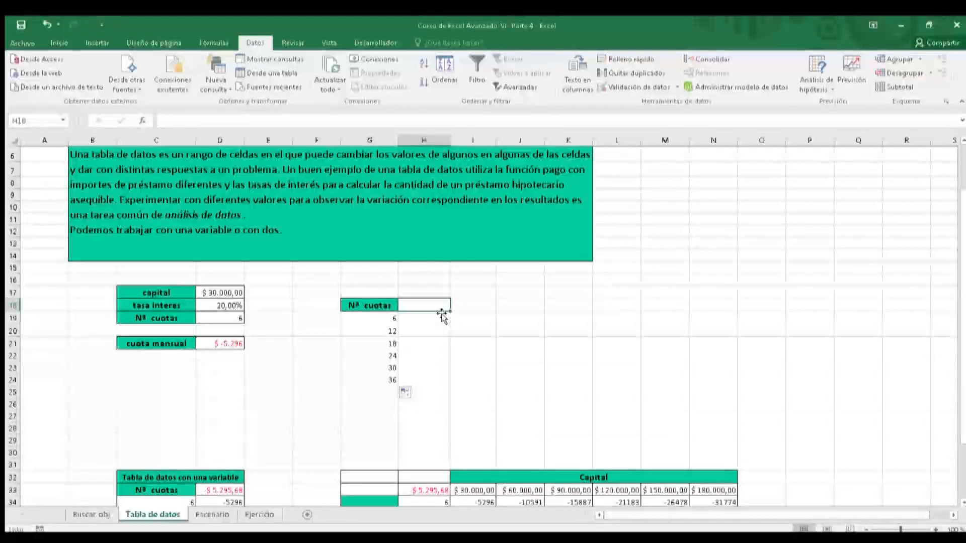
{"action": "left_click", "coordinate": [221, 344]}
{"action": "left_click_drag", "start_coordinate": [280, 121], "coordinate": [329, 131]}
{"action": "key", "text": "Escape"}
{"action": "key", "text": "Right"}
{"action": "key", "text": "Right"}
{"action": "key", "text": "Right"}
{"action": "key", "text": "Right"}
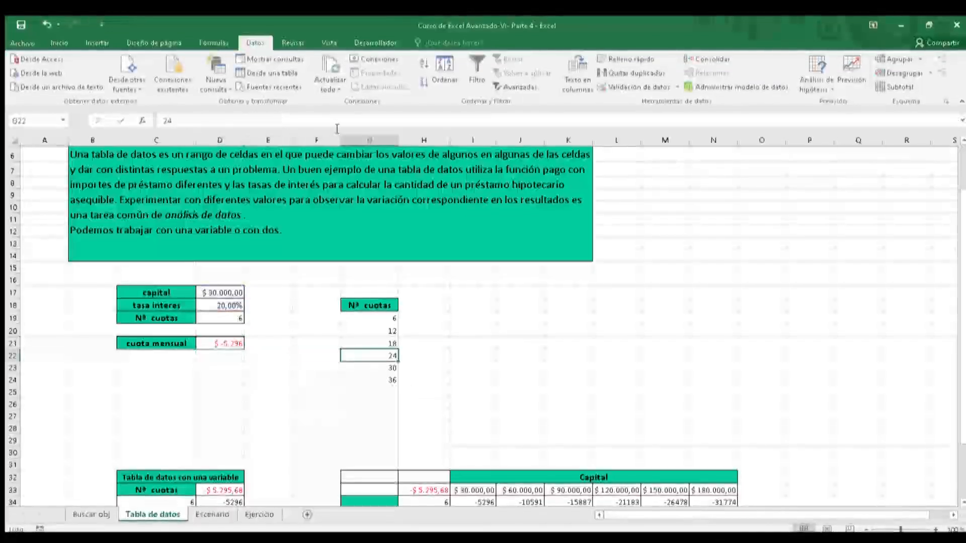
{"action": "key", "text": "Up"}
{"action": "key", "text": "Up"}
{"action": "key", "text": "Up"}
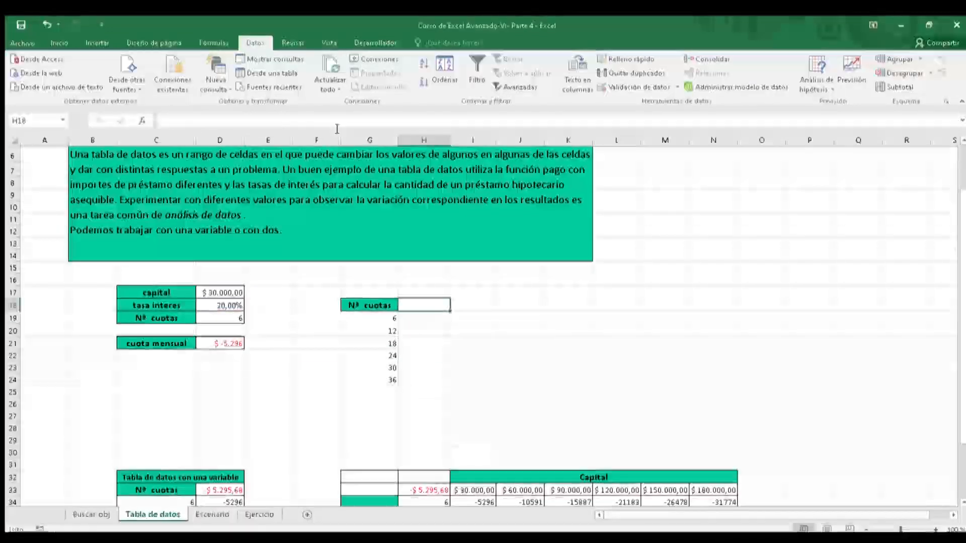
{"action": "left_click", "coordinate": [312, 121]}
{"action": "key", "text": "ctrl+v"}
{"action": "key", "text": "Return"}
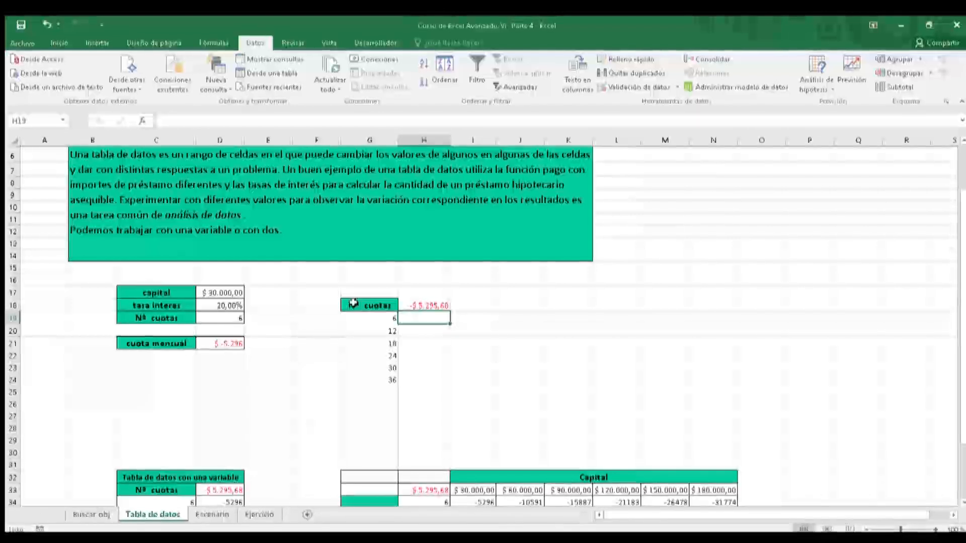
- Create a one-variable data table from G18:H24 using the Nº cuotas cell D19 as the column input cell
{"action": "left_click_drag", "start_coordinate": [353, 303], "coordinate": [423, 379]}
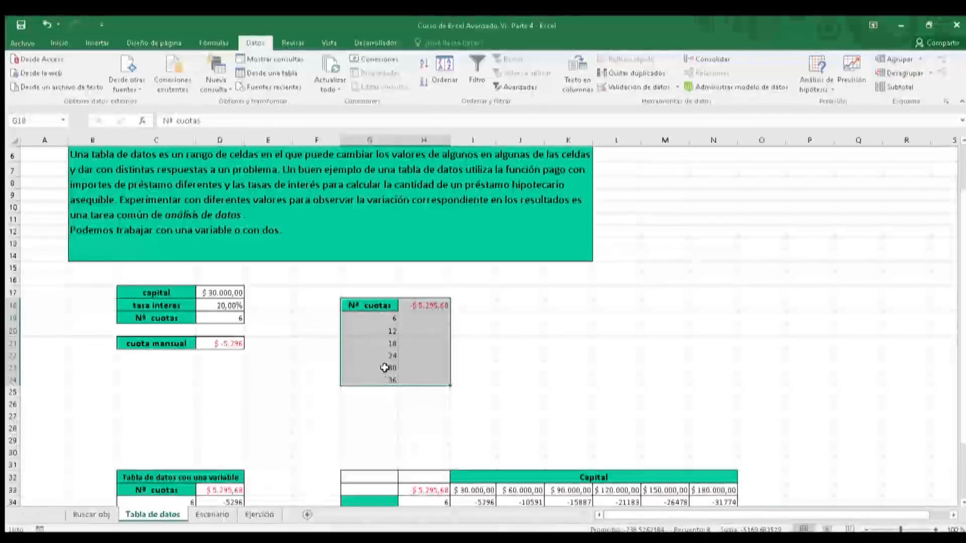
{"action": "left_click", "coordinate": [57, 42]}
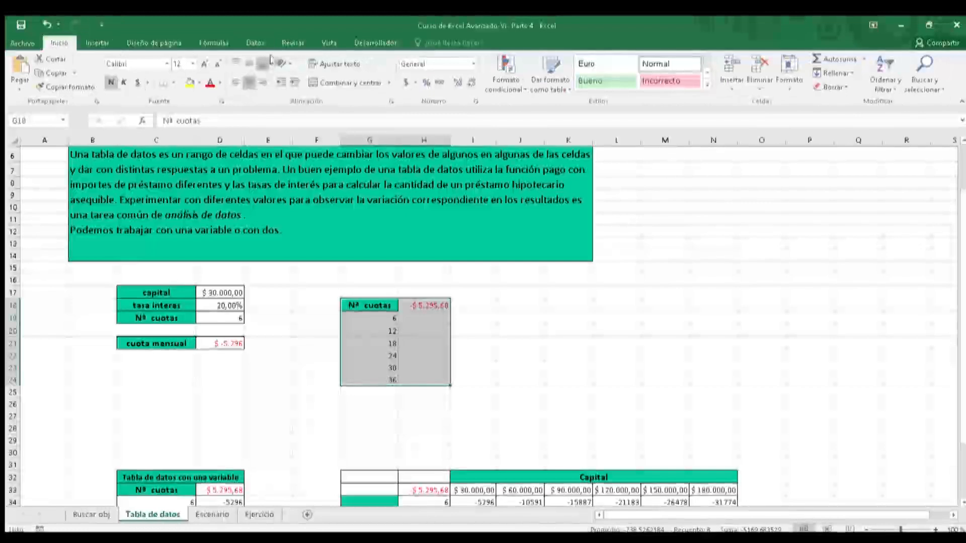
{"action": "left_click", "coordinate": [255, 44]}
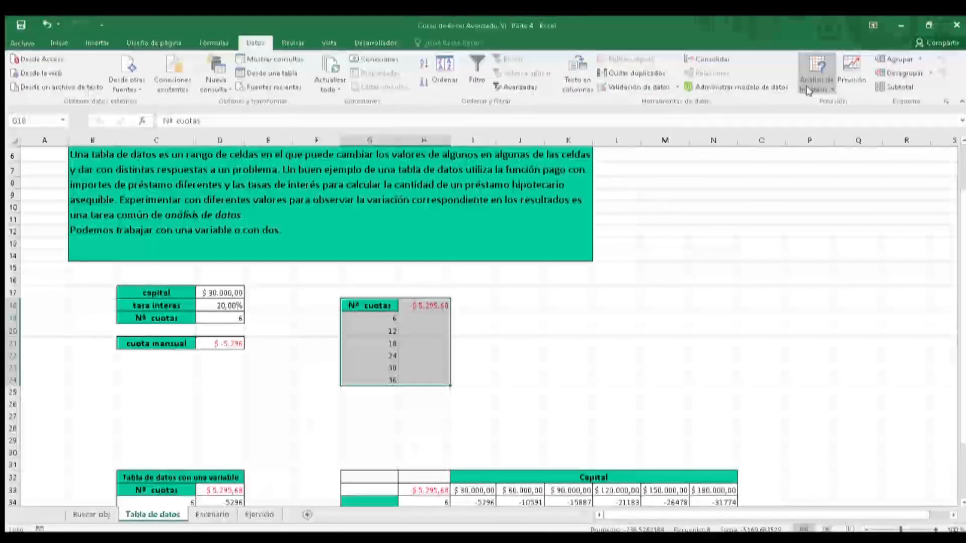
{"action": "left_click", "coordinate": [816, 132]}
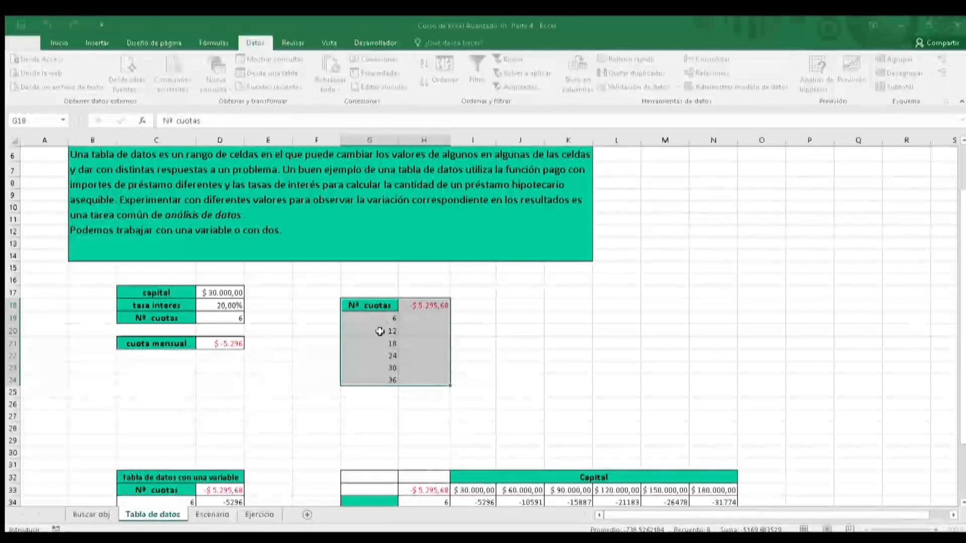
{"action": "left_click", "coordinate": [231, 320]}
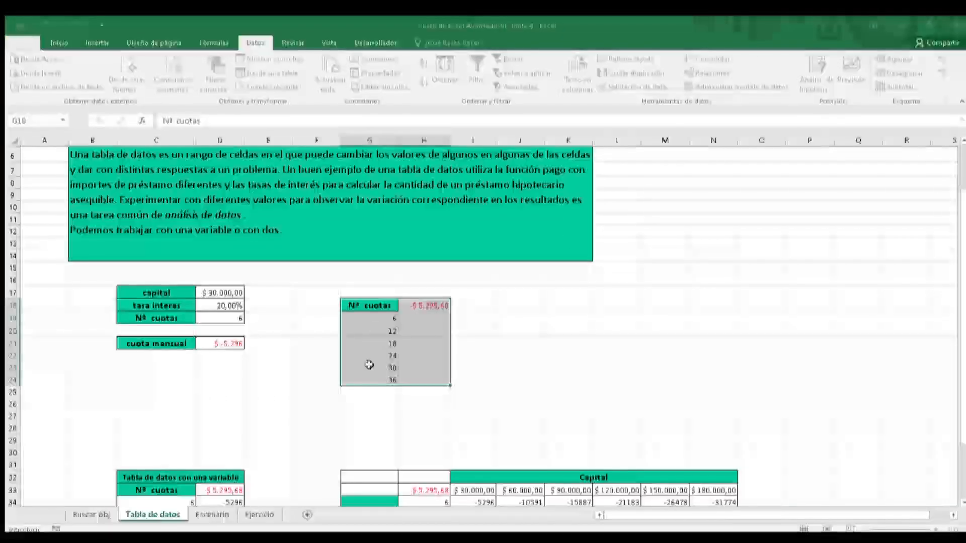
{"action": "left_click", "coordinate": [225, 318]}
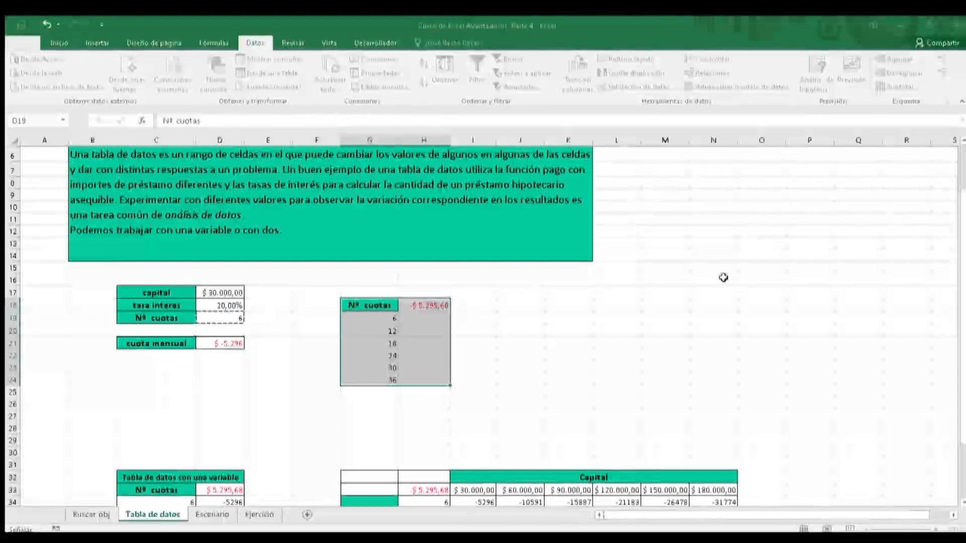
{"action": "key", "text": "Return"}
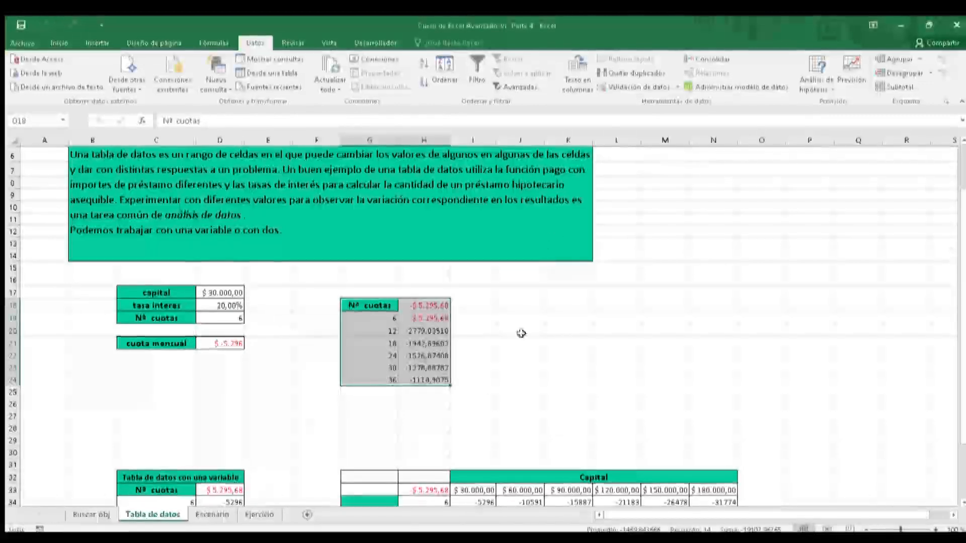
{"action": "left_click", "coordinate": [483, 345]}
- Format the payment results in H19:H24 as currency with no decimal places
{"action": "left_click_drag", "start_coordinate": [388, 309], "coordinate": [443, 380]}
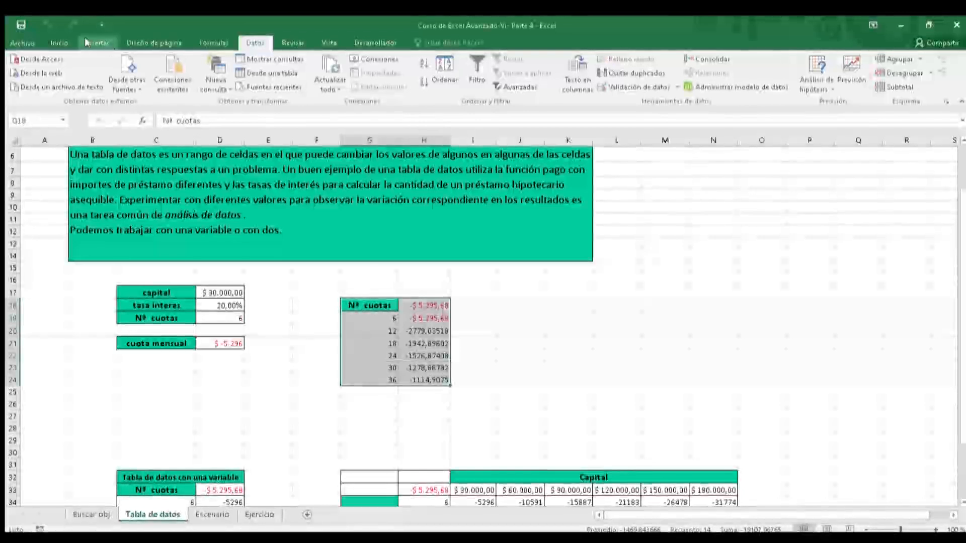
{"action": "left_click", "coordinate": [63, 43]}
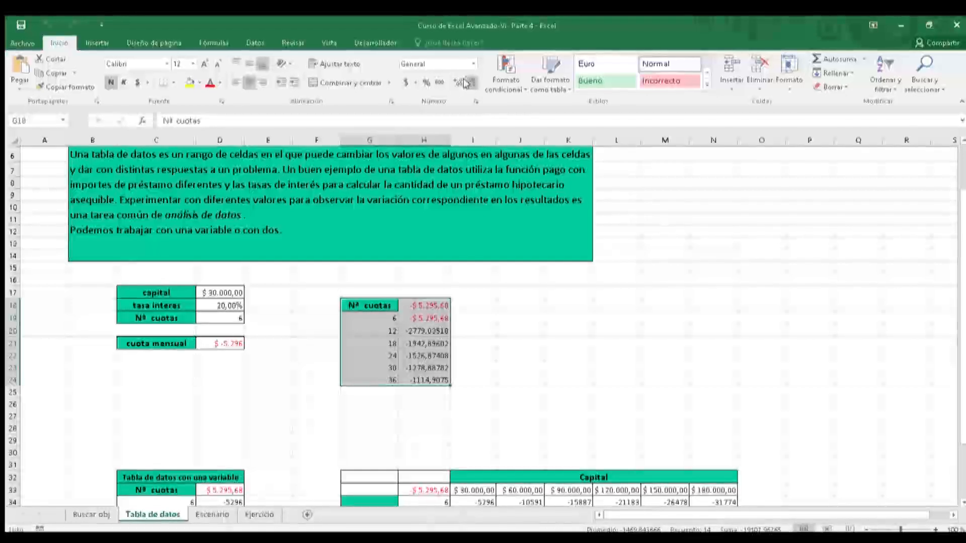
{"action": "left_click", "coordinate": [476, 337]}
{"action": "left_click_drag", "start_coordinate": [424, 318], "coordinate": [424, 401]}
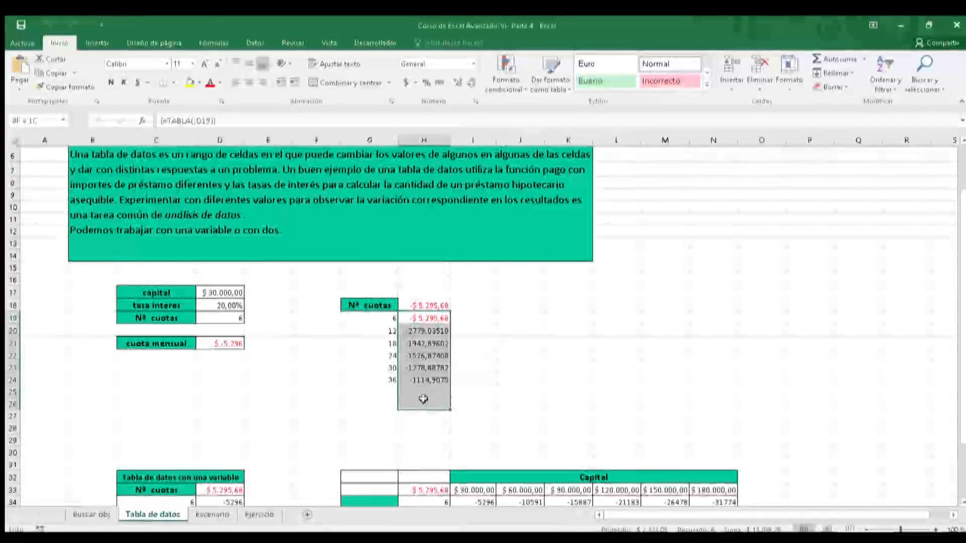
{"action": "left_click", "coordinate": [470, 83]}
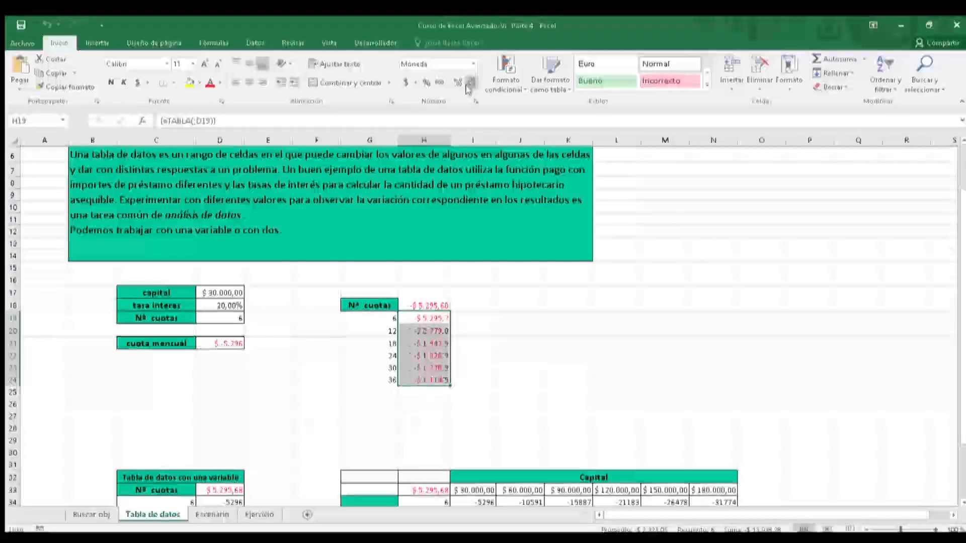
{"action": "left_click", "coordinate": [468, 339]}
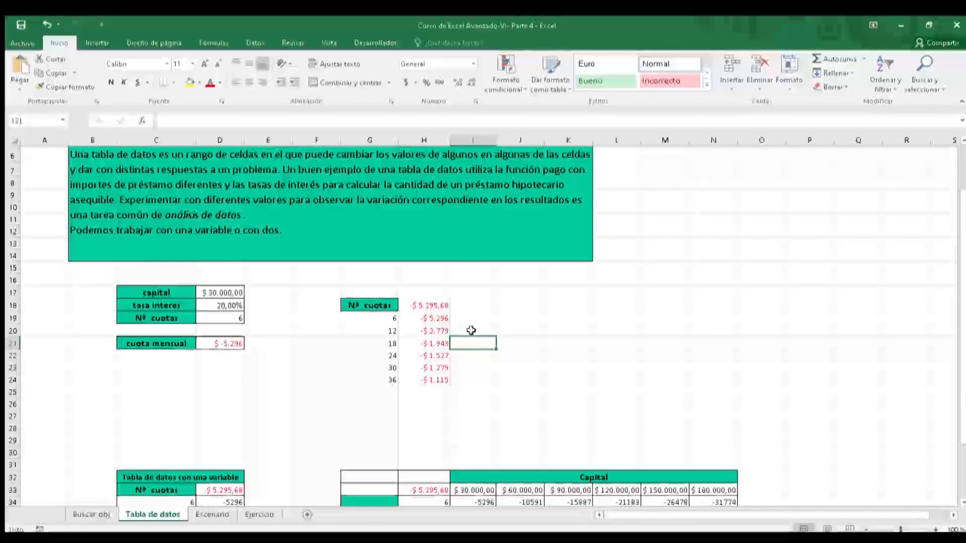
- Copy the heading 'Tabla de datos con una variable' from C32 into G17:H17 and widen column H to fit it
{"action": "left_click", "coordinate": [193, 479]}
{"action": "key", "text": "ctrl+c"}
{"action": "left_click_drag", "start_coordinate": [378, 295], "coordinate": [427, 292]}
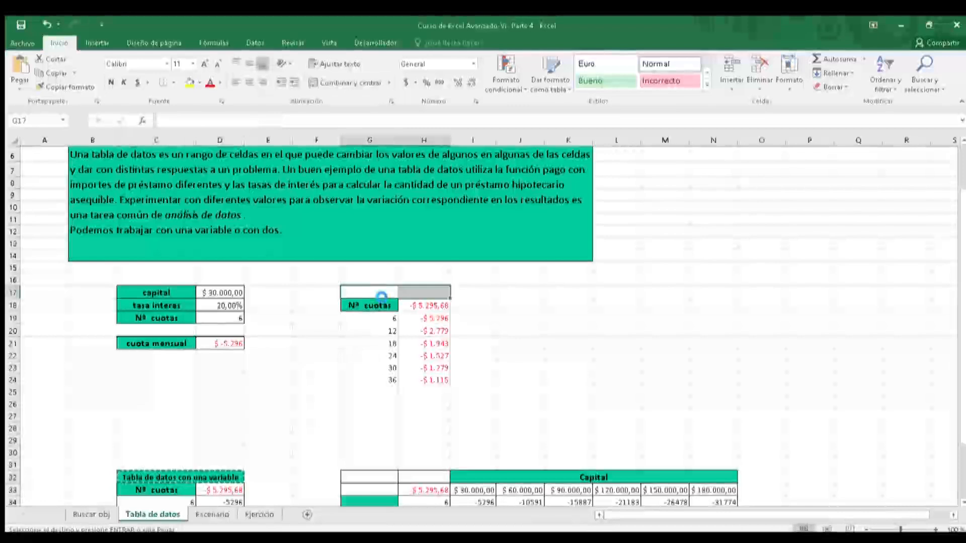
{"action": "key", "text": "ctrl+v"}
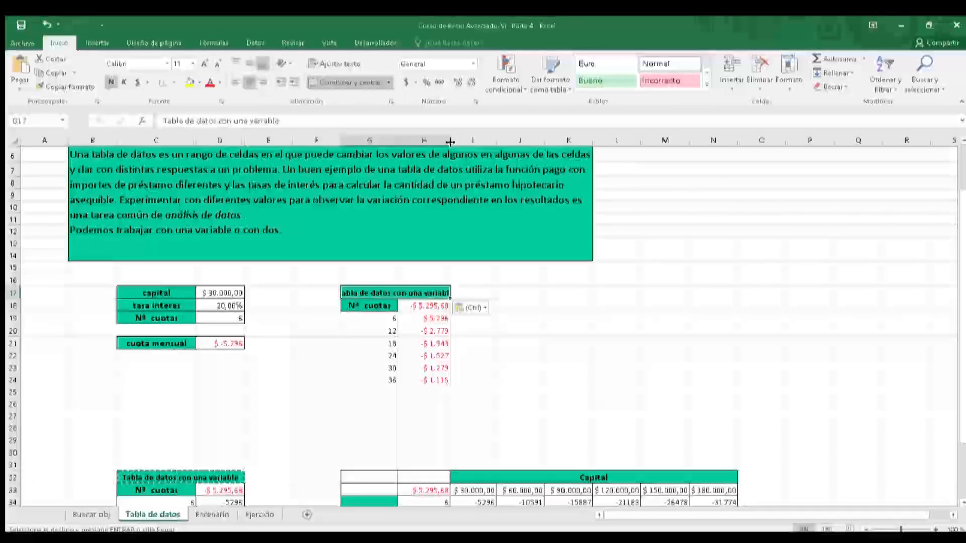
{"action": "left_click_drag", "start_coordinate": [450, 136], "coordinate": [480, 136]}
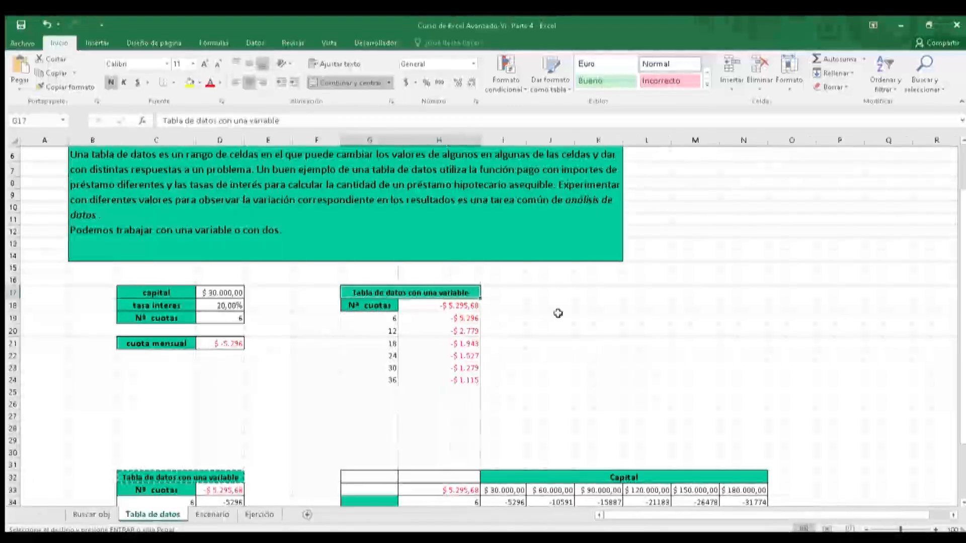
- Examine the finished two-variable data table of capital against Nº cuotas in G32:N39, including its TABLA formula
{"action": "left_click", "coordinate": [553, 369]}
{"action": "key", "text": "Right"}
{"action": "key", "text": "Right"}
{"action": "key", "text": "Down"}
{"action": "key", "text": "Down"}
{"action": "key", "text": "Down"}
{"action": "key", "text": "Down"}
{"action": "key", "text": "Down"}
{"action": "key", "text": "Down"}
{"action": "key", "text": "Down"}
{"action": "key", "text": "Down"}
{"action": "key", "text": "Down"}
{"action": "key", "text": "Down"}
{"action": "key", "text": "Down"}
{"action": "key", "text": "Down"}
{"action": "key", "text": "Down"}
{"action": "key", "text": "Down"}
{"action": "key", "text": "Down"}
{"action": "key", "text": "Down"}
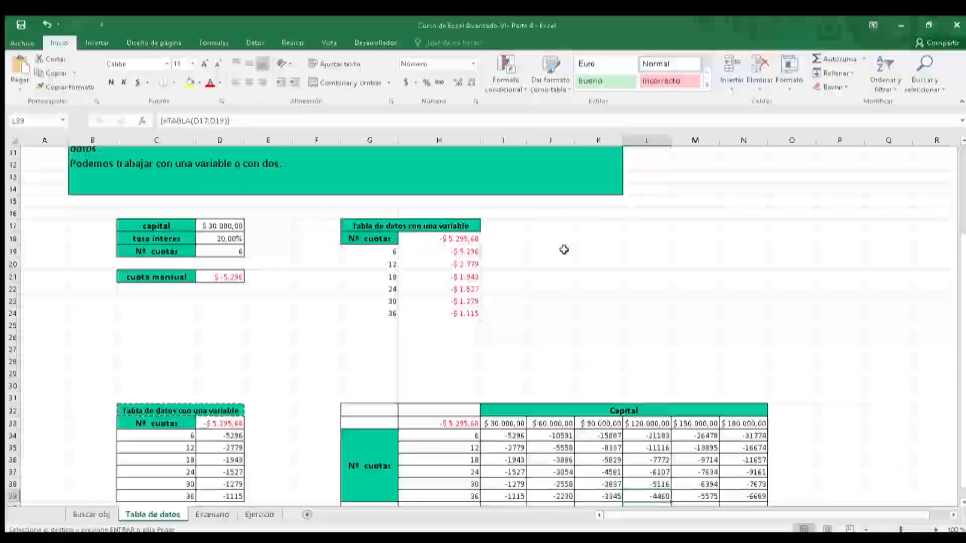
{"action": "left_click", "coordinate": [554, 254]}
- Copy the PAGO formula text from the cuota mensual cell D21 into L17
{"action": "left_click", "coordinate": [237, 276]}
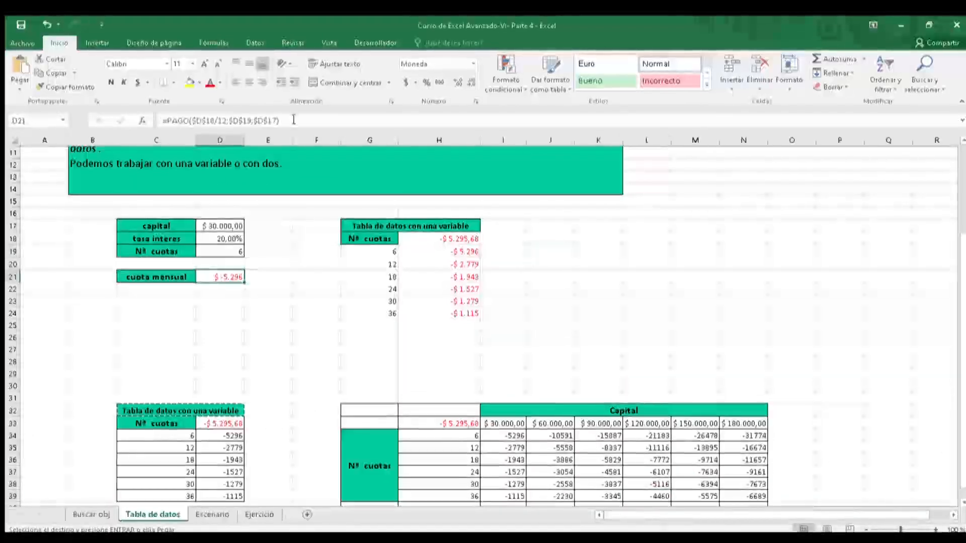
{"action": "left_click_drag", "start_coordinate": [293, 121], "coordinate": [141, 123]}
{"action": "key", "text": "ctrl+c"}
{"action": "key", "text": "Escape"}
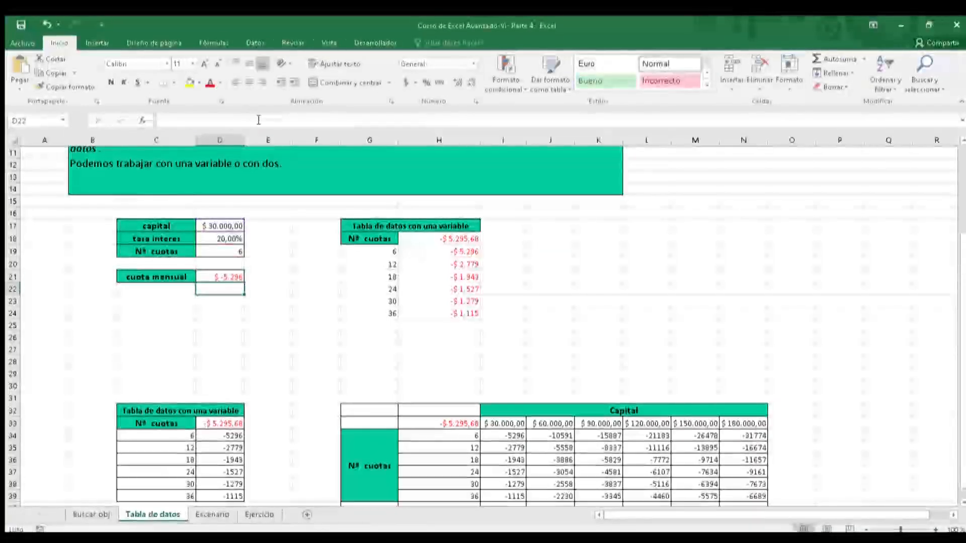
{"action": "left_click", "coordinate": [649, 226]}
{"action": "key", "text": "ctrl+v"}
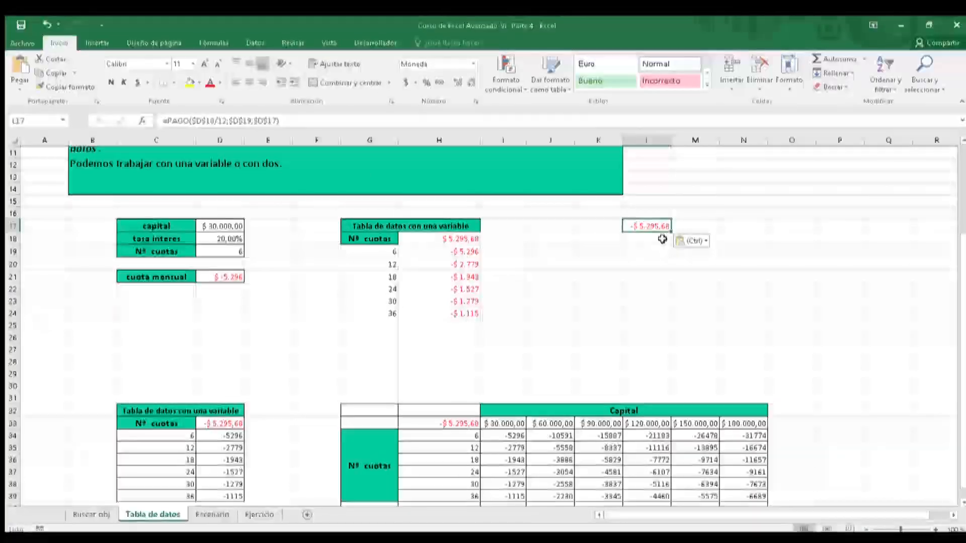
- Enter the capital amounts 30000, 60000 and 90000 in M17:O17, beside the copied payment formula
{"action": "left_click", "coordinate": [683, 225]}
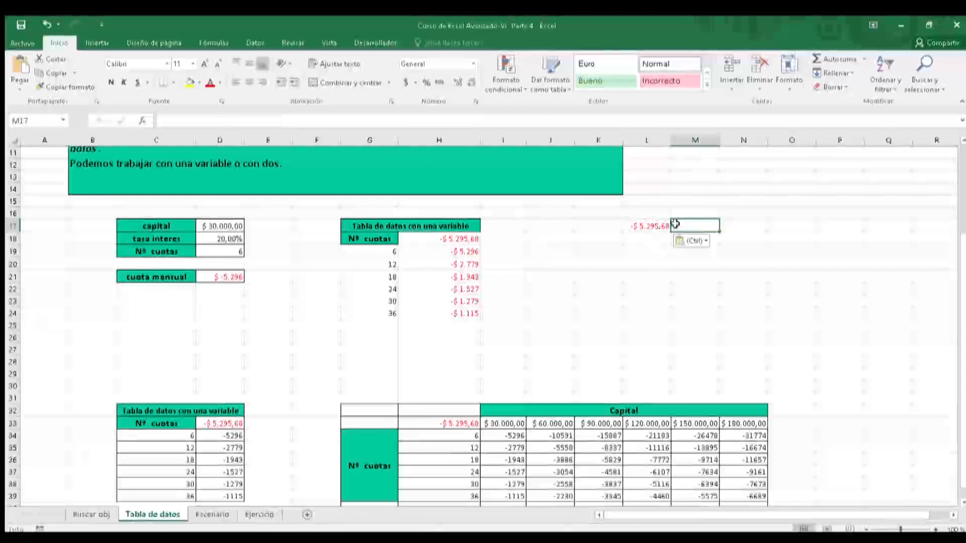
{"action": "type", "text": "3000"}
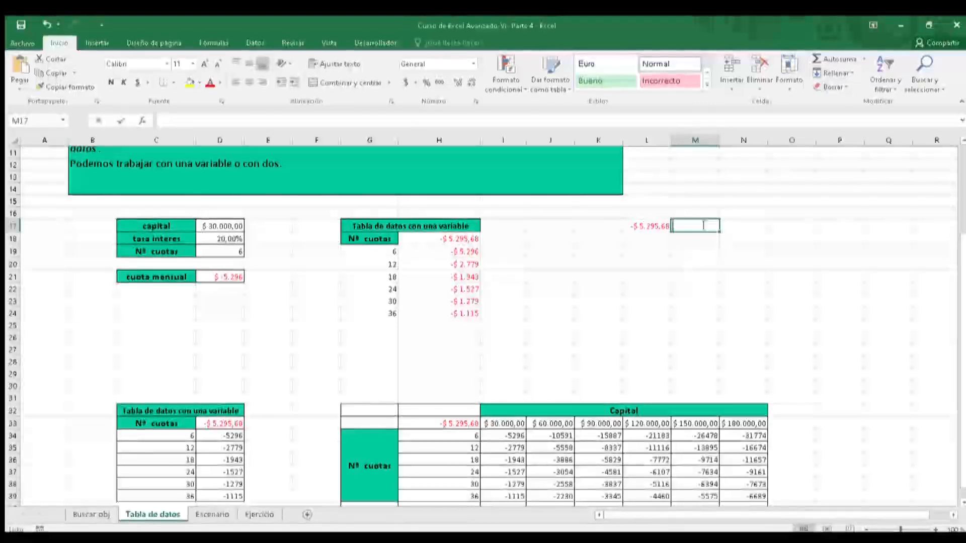
{"action": "type", "text": "0"}
{"action": "key", "text": "Tab"}
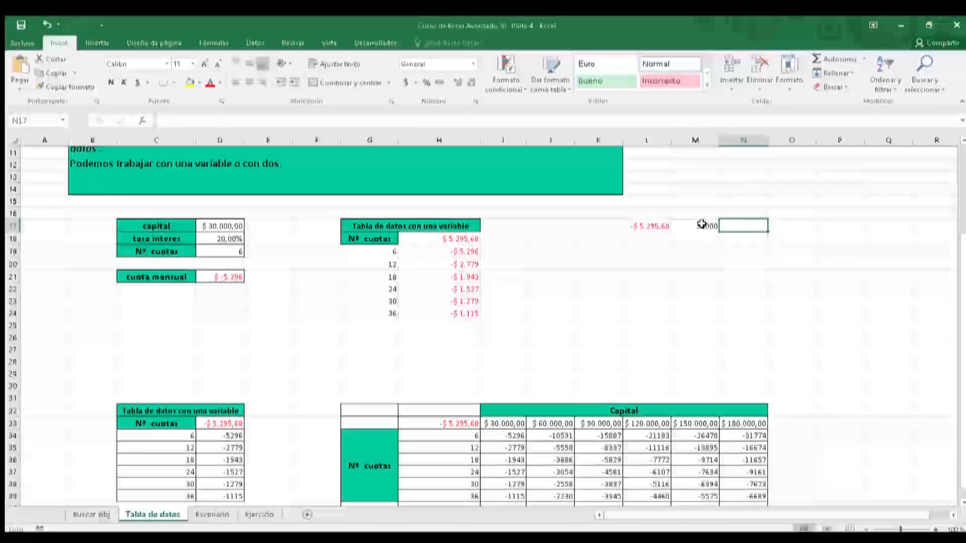
{"action": "type", "text": "60000"}
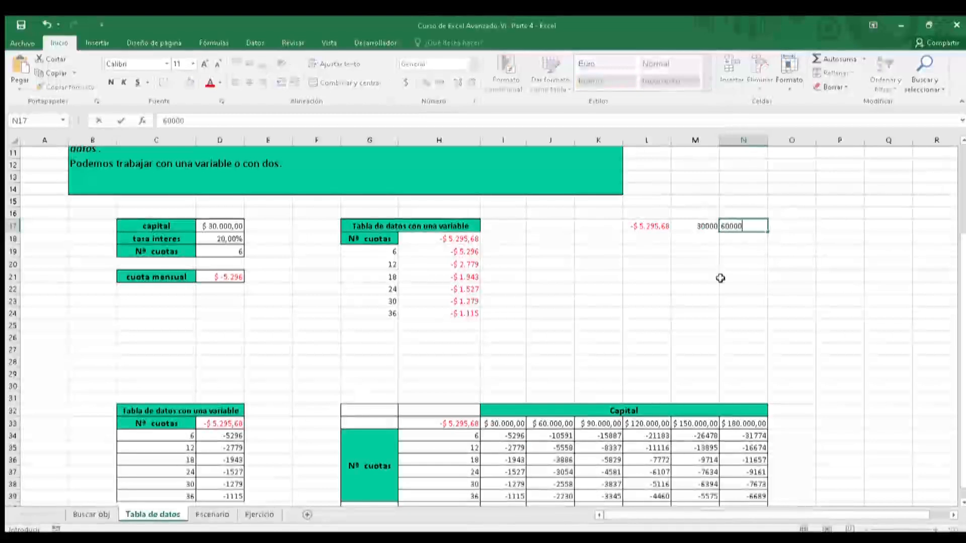
{"action": "key", "text": "Tab"}
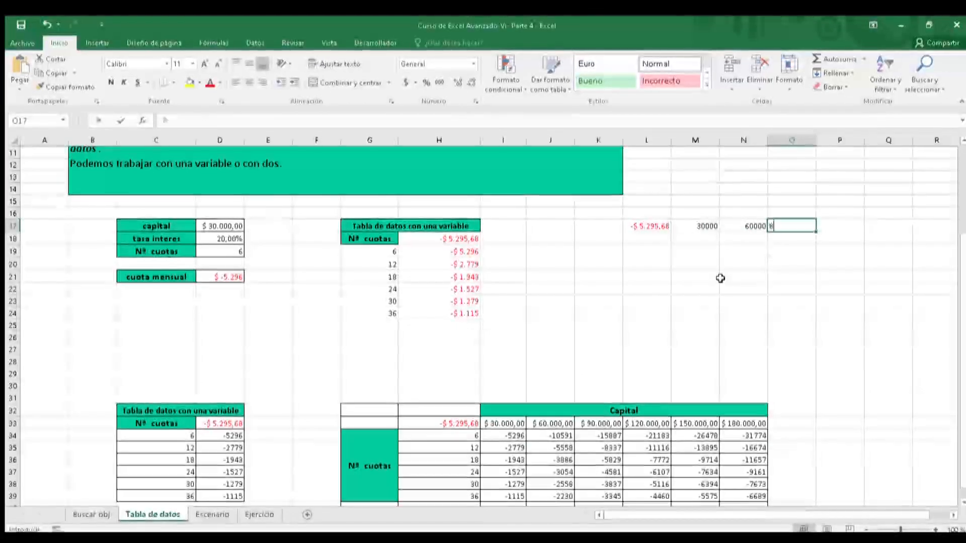
{"action": "key", "text": "BackSpace"}
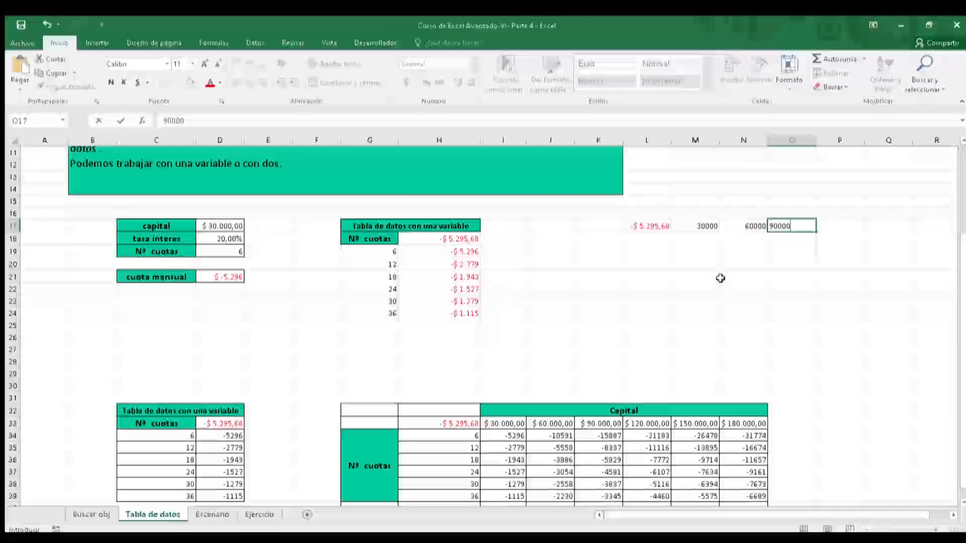
{"action": "key", "text": "Right"}
- Extend the capital series from M17:O17 across row 17 to 180000 in R17
{"action": "key", "text": "Left"}
{"action": "key", "text": "Left"}
{"action": "key", "text": "Left"}
{"action": "key", "text": "shift+Right"}
{"action": "key", "text": "shift+Right"}
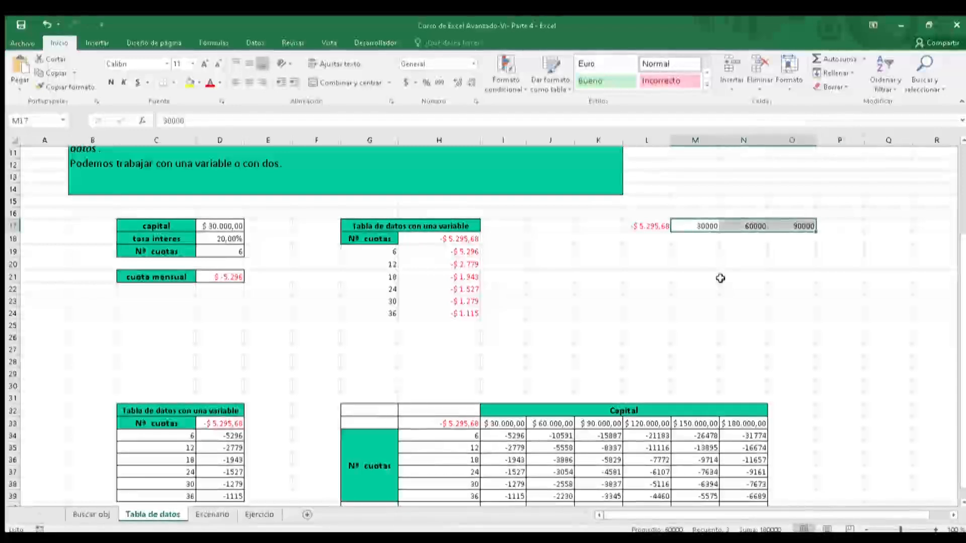
{"action": "left_click_drag", "start_coordinate": [816, 232], "coordinate": [943, 224]}
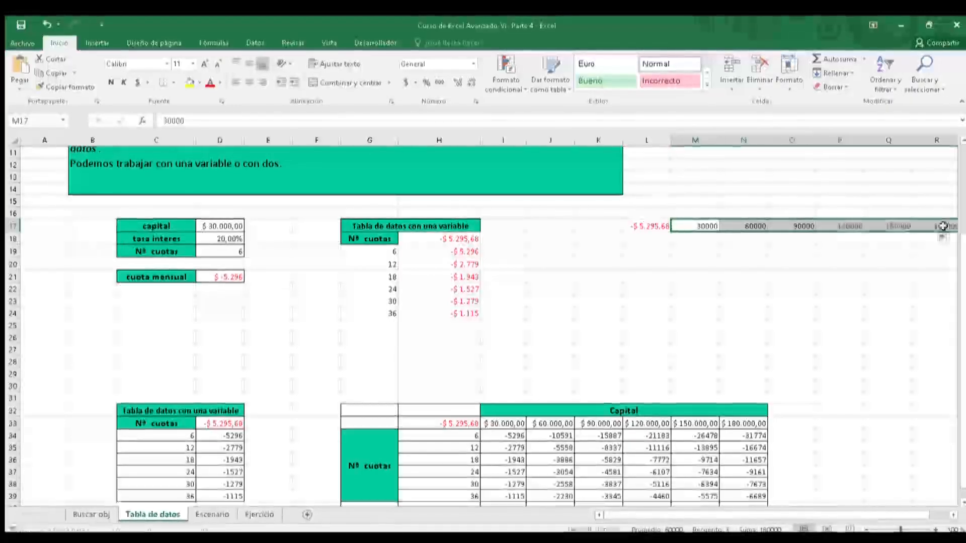
- Enter the instalment counts 6 and 12 in L18 and L19, below the payment formula
{"action": "left_click", "coordinate": [651, 259]}
{"action": "key", "text": "Right"}
{"action": "key", "text": "Right"}
{"action": "key", "text": "Right"}
{"action": "key", "text": "Right"}
{"action": "key", "text": "Right"}
{"action": "key", "text": "Right"}
{"action": "key", "text": "Right"}
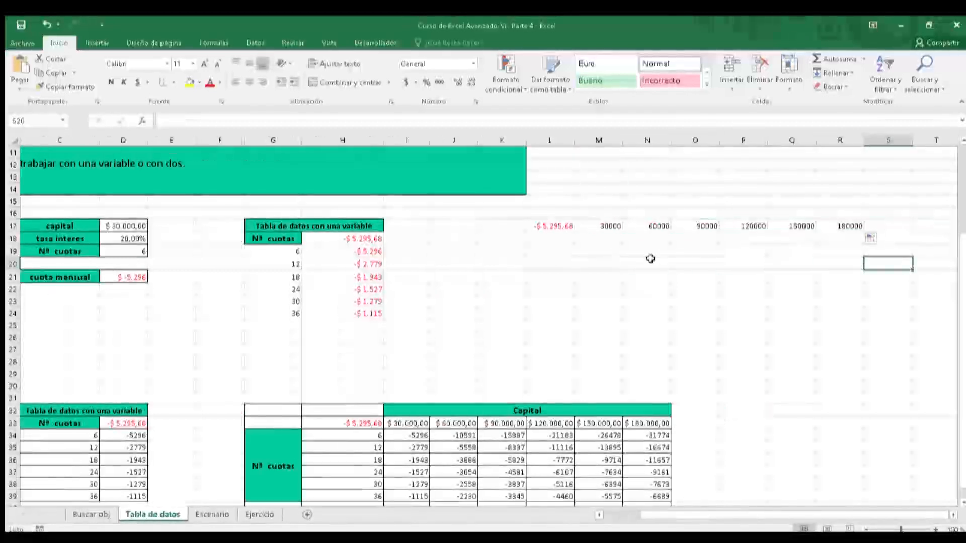
{"action": "left_click", "coordinate": [561, 237]}
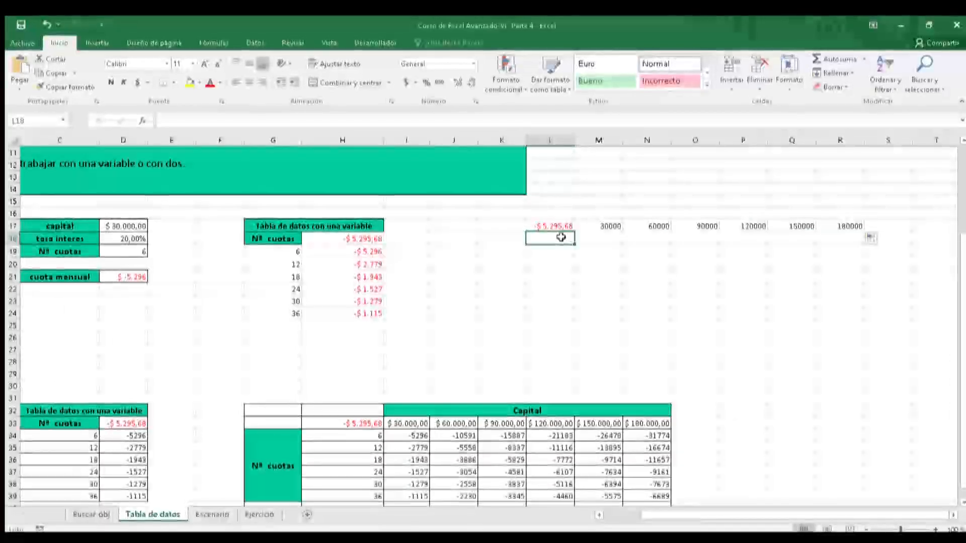
{"action": "type", "text": "6"}
{"action": "key", "text": "Return"}
{"action": "type", "text": "12"}
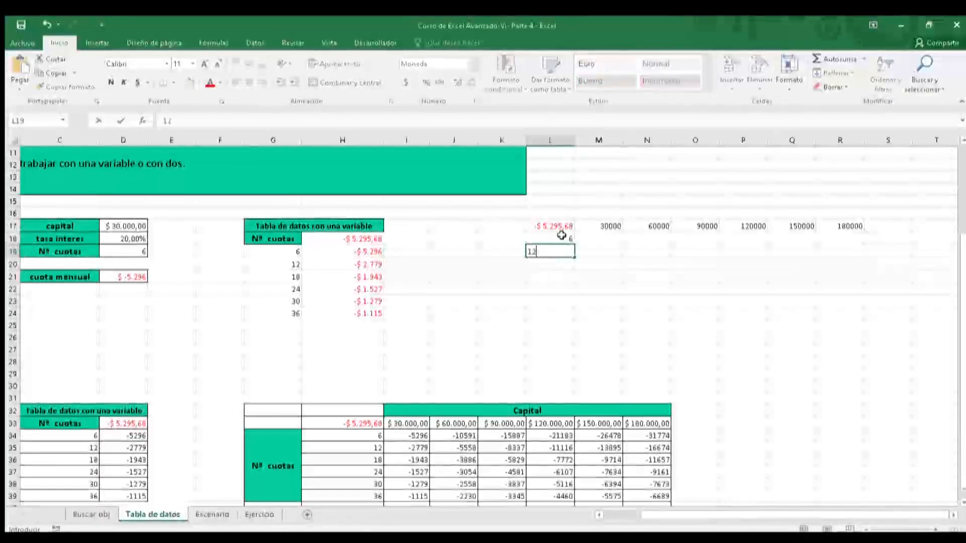
{"action": "key", "text": "ctrl+Return"}
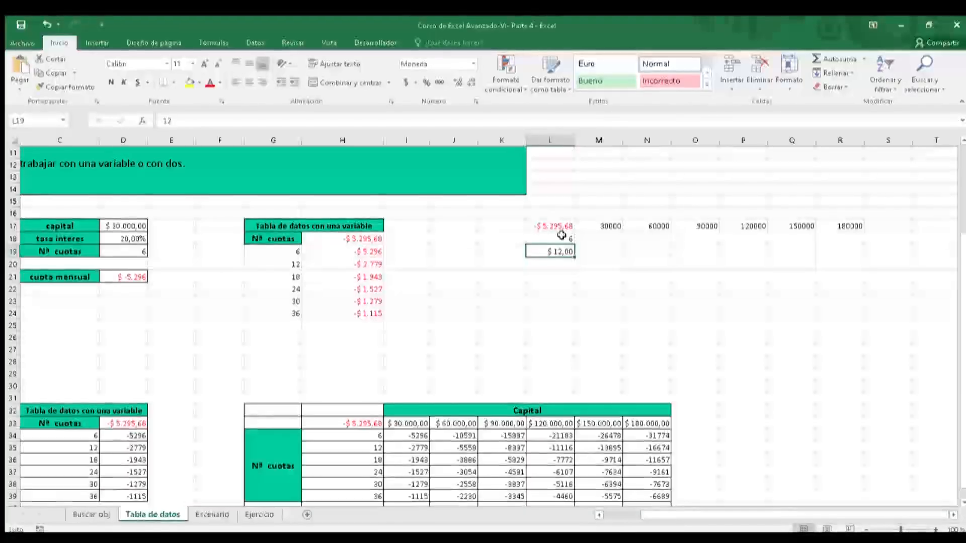
- Apply the Number format to the instalment count cells L18:L22
{"action": "left_click_drag", "start_coordinate": [564, 240], "coordinate": [561, 289]}
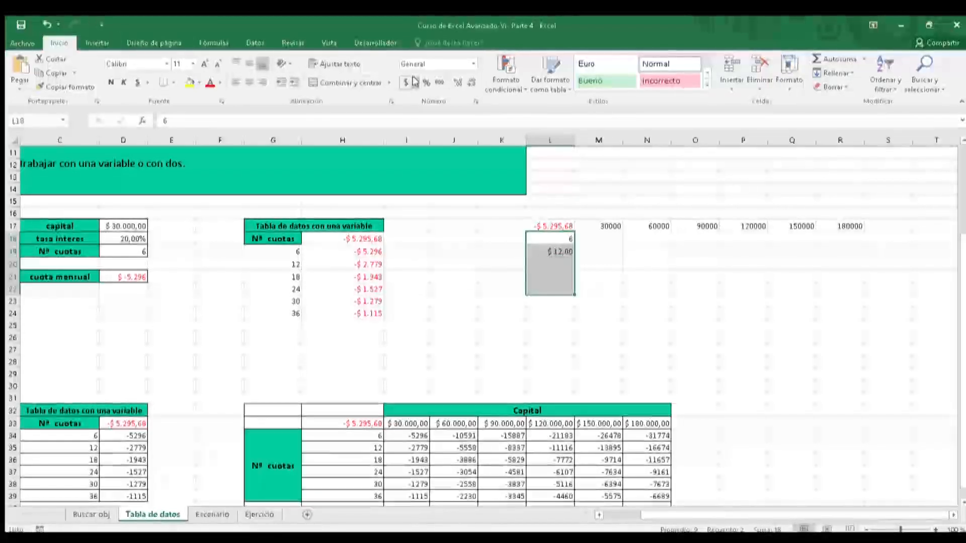
{"action": "left_click", "coordinate": [473, 65]}
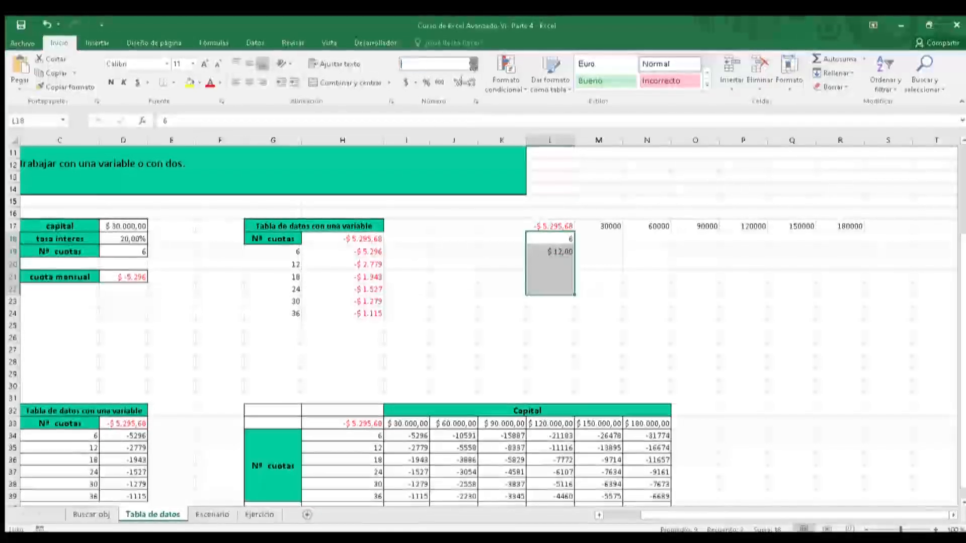
{"action": "left_click", "coordinate": [441, 119]}
{"action": "left_click", "coordinate": [589, 270]}
- Set the number format of the instalment count cells L18:L21 to General
{"action": "left_click_drag", "start_coordinate": [539, 239], "coordinate": [549, 279]}
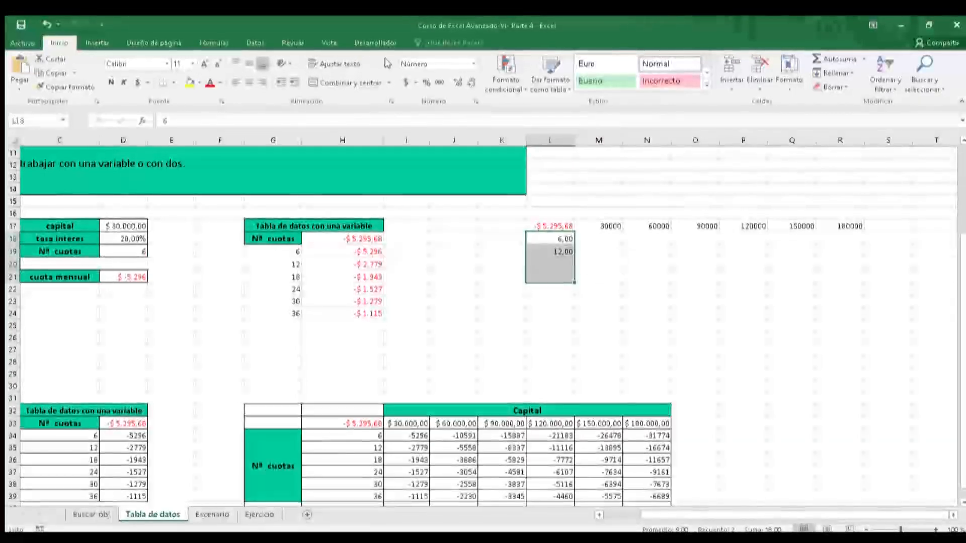
{"action": "left_click", "coordinate": [474, 64]}
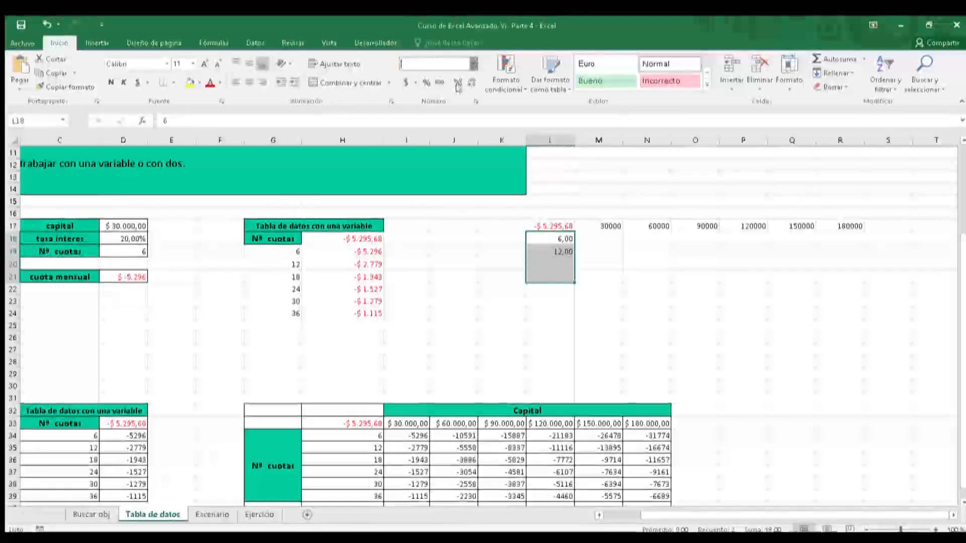
{"action": "left_click", "coordinate": [462, 87]}
{"action": "left_click", "coordinate": [618, 323]}
- Enter 18 in L20 and extend the instalment series down column L to 36 in L23
{"action": "left_click", "coordinate": [558, 265]}
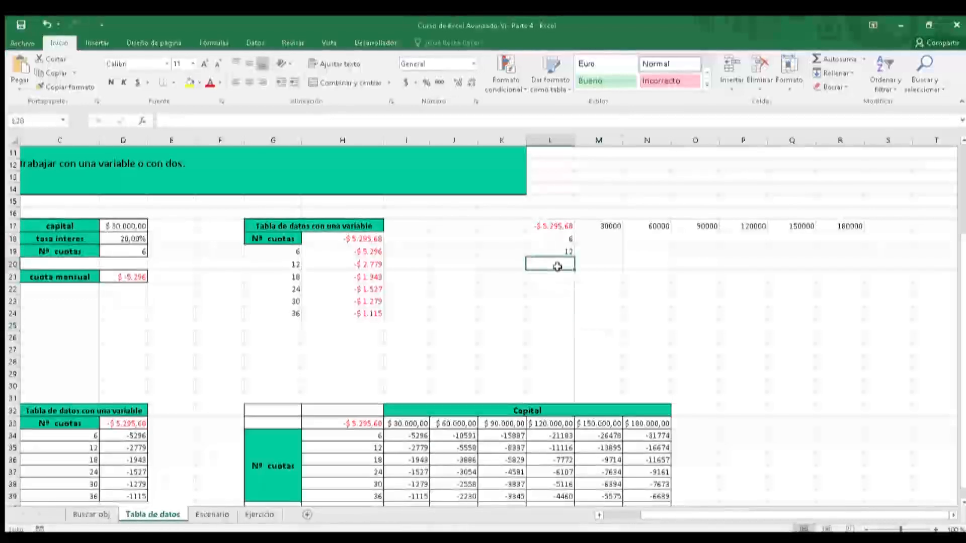
{"action": "type", "text": "18"}
{"action": "key", "text": "Return"}
{"action": "left_click_drag", "start_coordinate": [558, 239], "coordinate": [567, 302]}
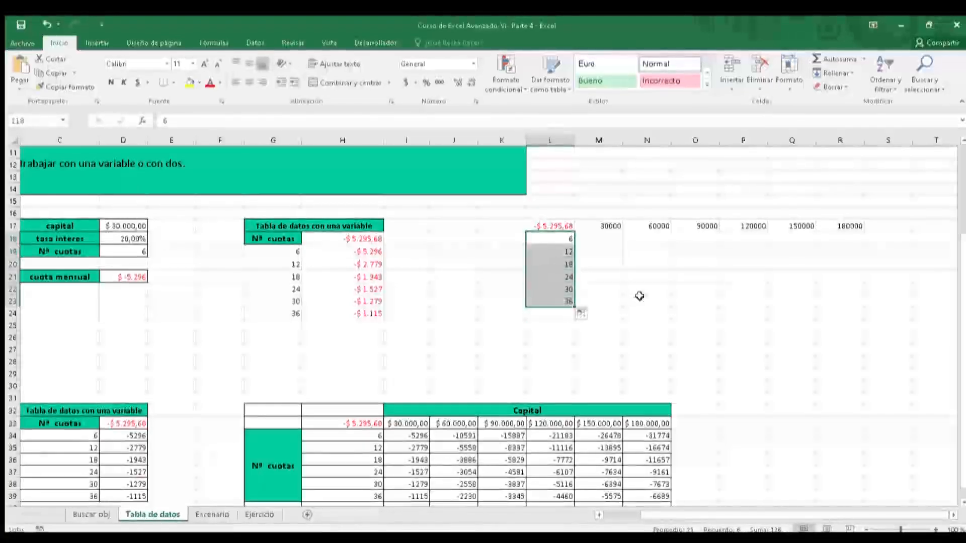
{"action": "left_click", "coordinate": [647, 301]}
- Create a two-variable data table over L17:R23 with D17 as row input cell and D19 as column input cell
{"action": "left_click_drag", "start_coordinate": [553, 226], "coordinate": [828, 303]}
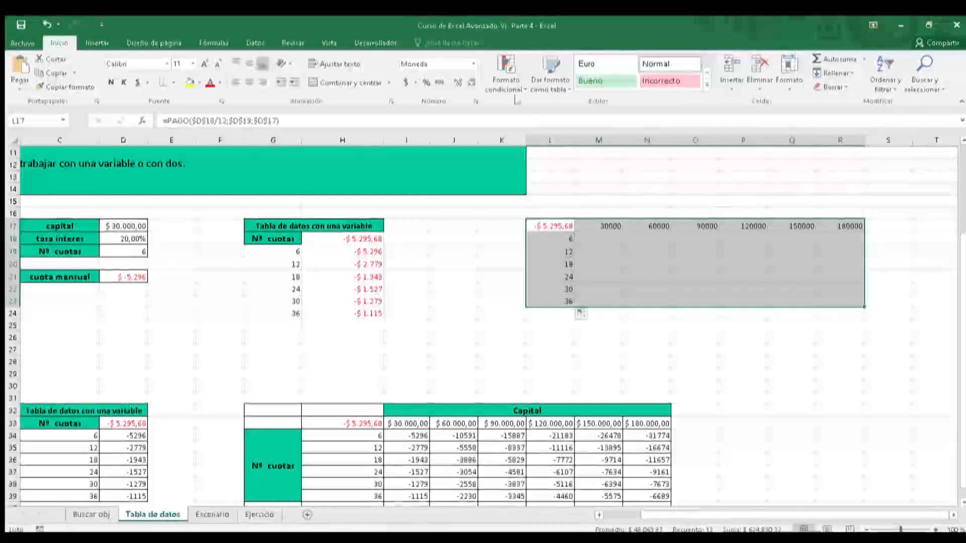
{"action": "left_click", "coordinate": [255, 43]}
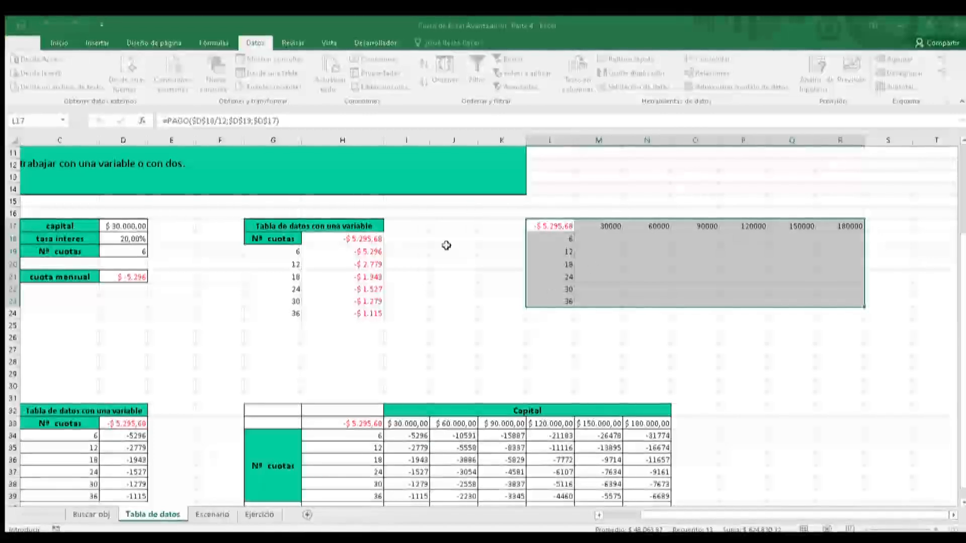
{"action": "left_click", "coordinate": [125, 226]}
{"action": "key", "text": "Return"}
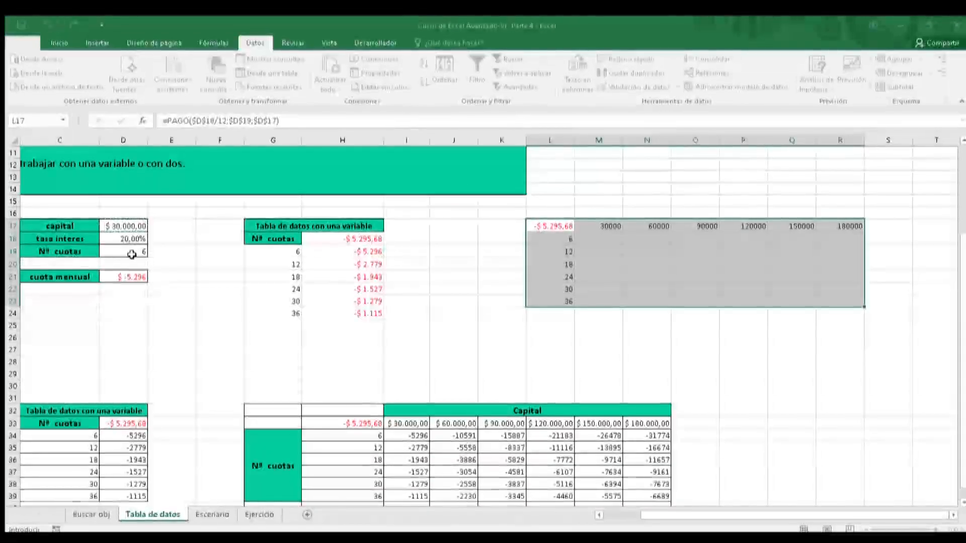
{"action": "left_click", "coordinate": [131, 255]}
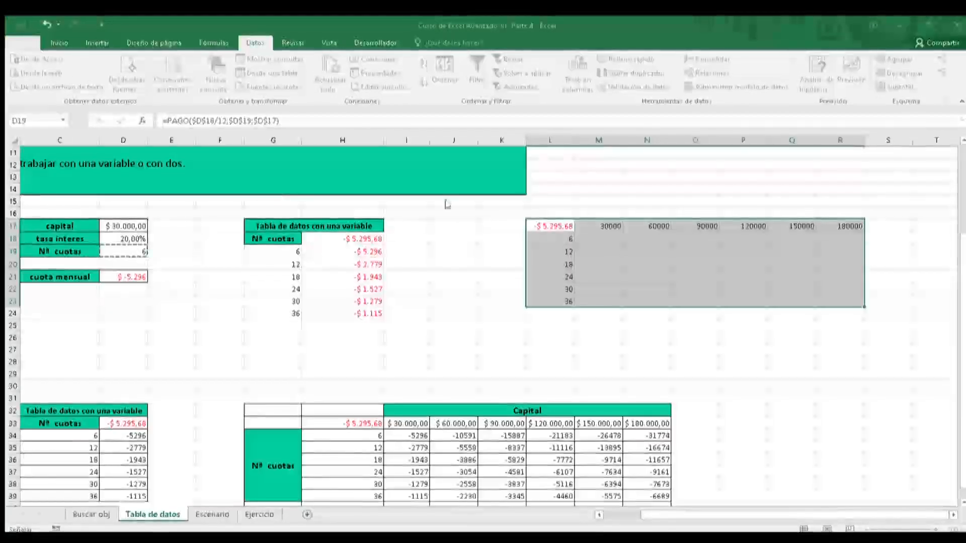
{"action": "key", "text": "Return"}
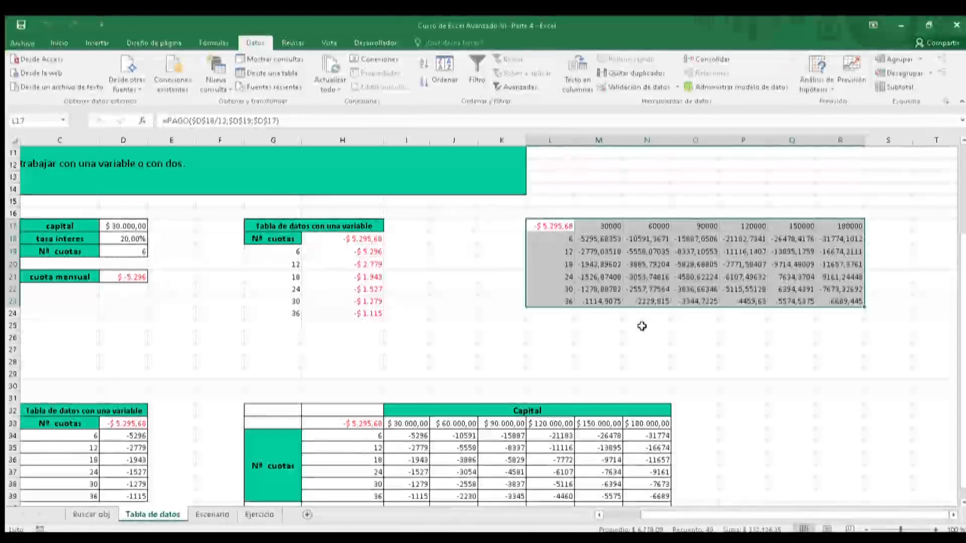
{"action": "left_click", "coordinate": [639, 326]}
- Reduce the payment results in M18:R23 to one decimal place
{"action": "left_click_drag", "start_coordinate": [609, 245], "coordinate": [848, 301]}
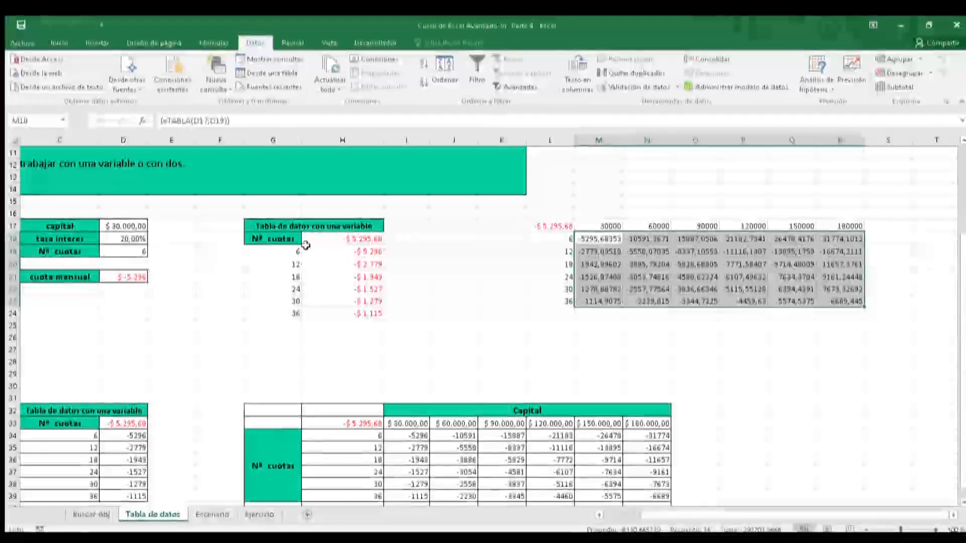
{"action": "left_click", "coordinate": [61, 38]}
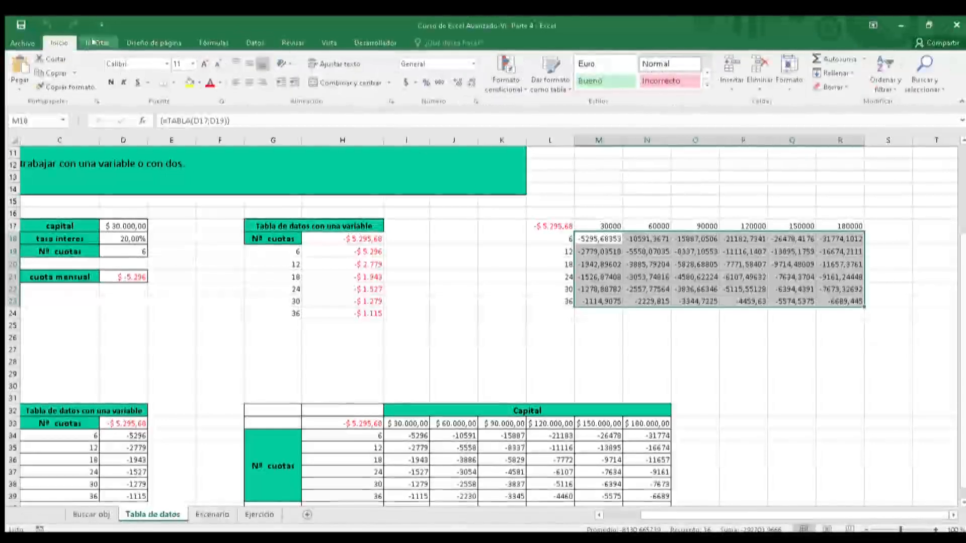
{"action": "left_click", "coordinate": [468, 82]}
{"action": "left_click", "coordinate": [467, 82]}
{"action": "left_click", "coordinate": [467, 82]}
{"action": "left_click", "coordinate": [467, 82]}
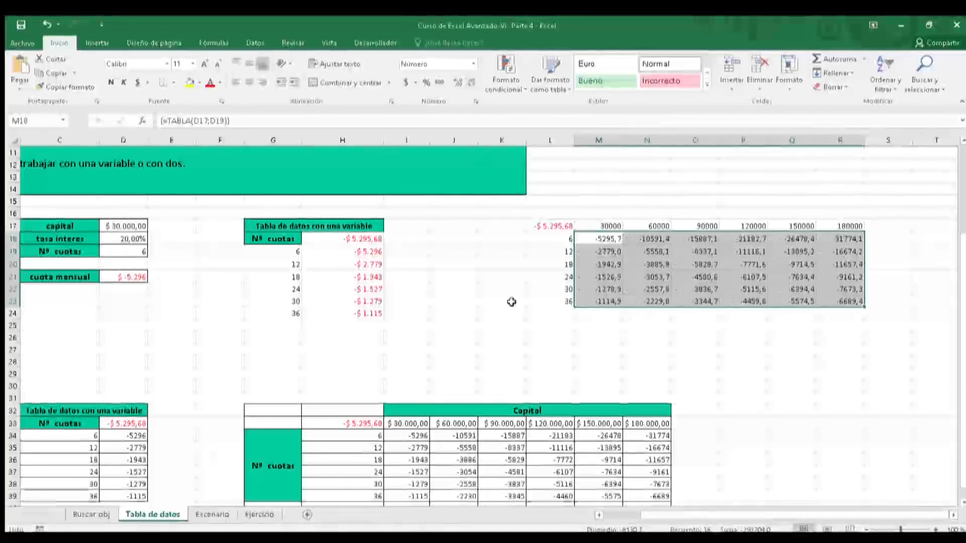
{"action": "left_click", "coordinate": [510, 301]}
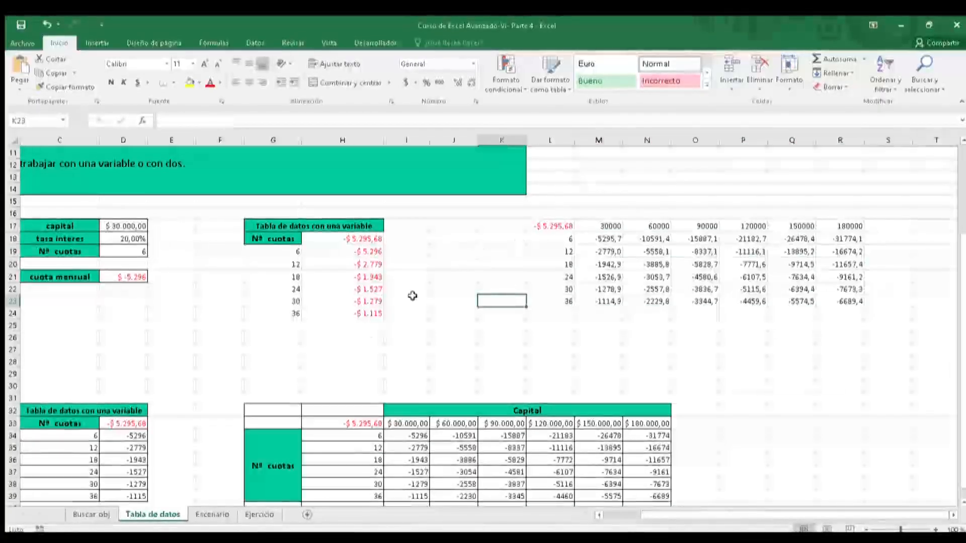
- Copy the merged Nº cuotas label from the lower example table to K18, beside the instalment counts
{"action": "left_click", "coordinate": [287, 442]}
{"action": "key", "text": "ctrl+c"}
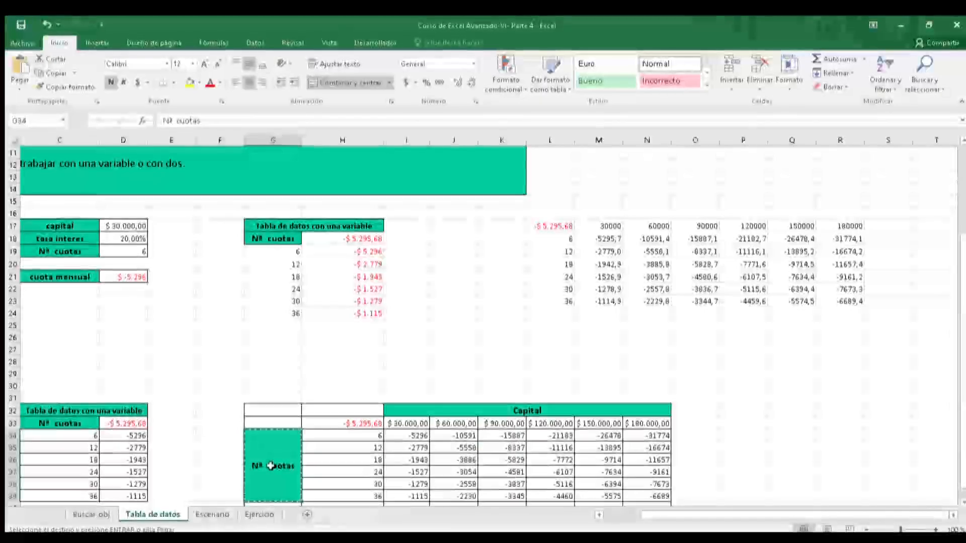
{"action": "left_click", "coordinate": [513, 237]}
{"action": "key", "text": "ctrl+v"}
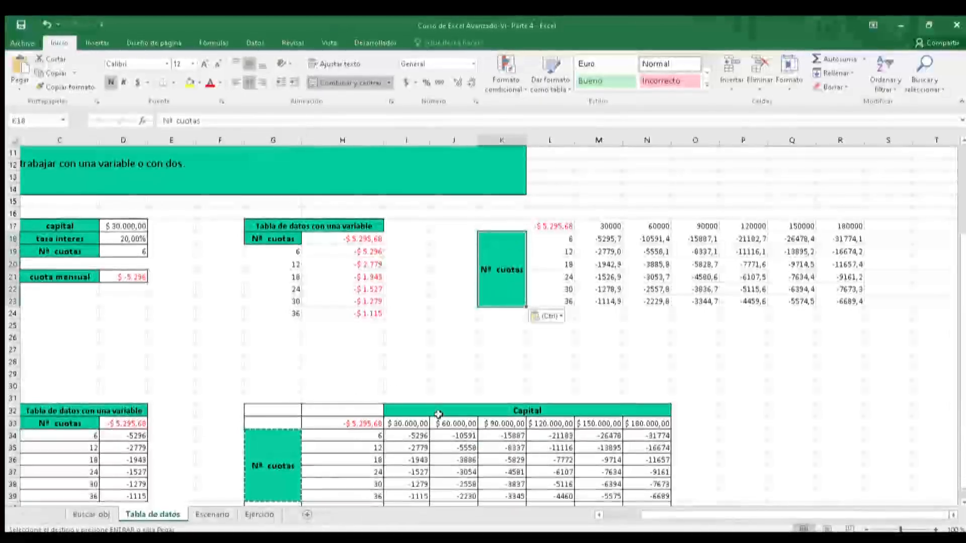
- Copy the merged Capital header from the lower example table to M16, above the capital amounts
{"action": "left_click", "coordinate": [523, 410]}
{"action": "key", "text": "ctrl+c"}
{"action": "left_click", "coordinate": [709, 211]}
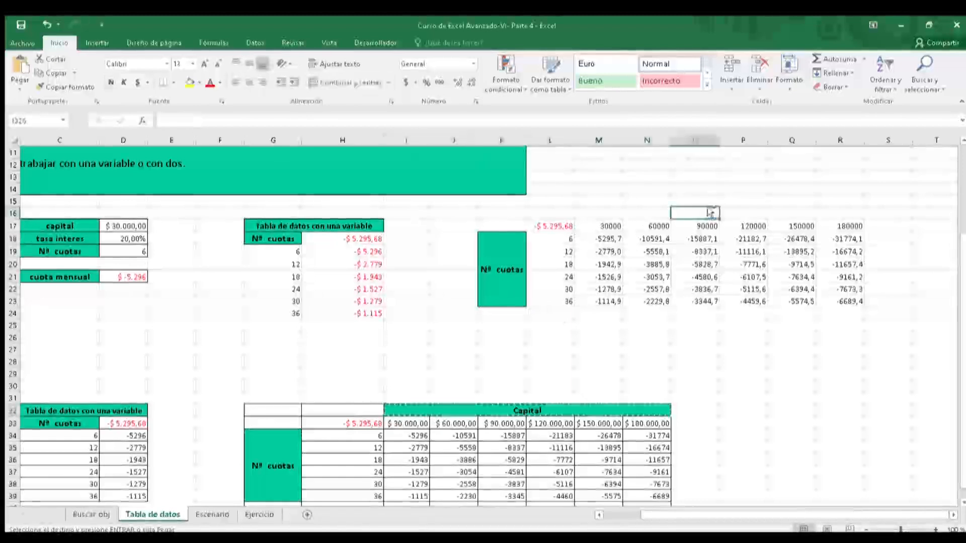
{"action": "key", "text": "ctrl+v"}
{"action": "left_click", "coordinate": [617, 211]}
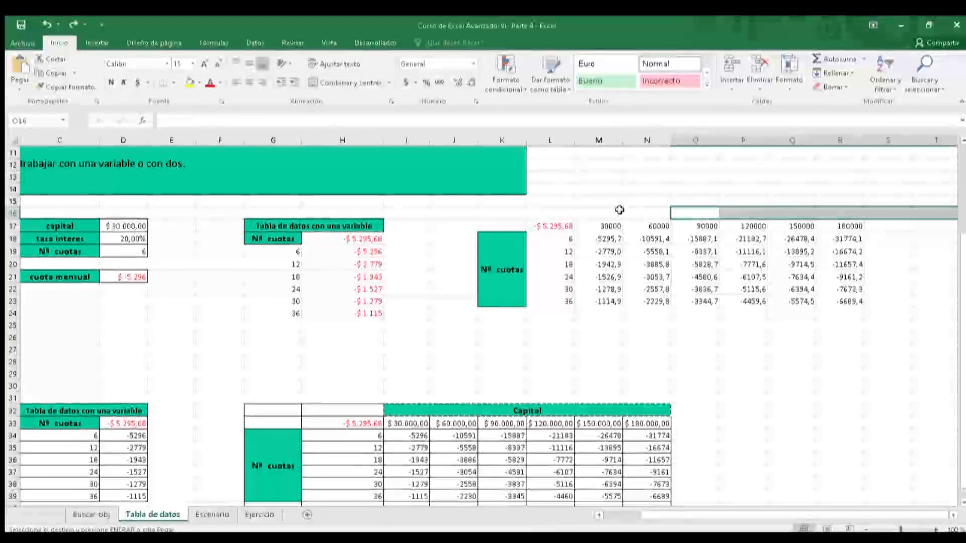
{"action": "key", "text": "ctrl+v"}
{"action": "left_click", "coordinate": [665, 289]}
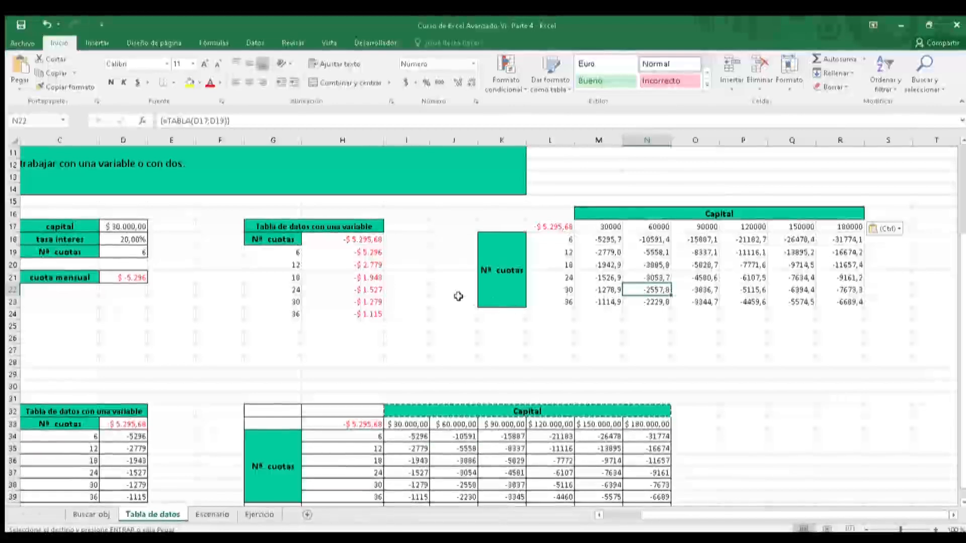
- Look over the one- and two-variable tables and the explanatory text on the Tabla de datos sheet
{"action": "left_click", "coordinate": [502, 315]}
{"action": "key", "text": "Down"}
{"action": "key", "text": "Down"}
{"action": "key", "text": "Down"}
{"action": "key", "text": "Down"}
{"action": "key", "text": "Down"}
{"action": "key", "text": "Down"}
{"action": "key", "text": "Down"}
{"action": "key", "text": "Down"}
{"action": "key", "text": "Down"}
{"action": "key", "text": "Down"}
{"action": "key", "text": "Down"}
{"action": "key", "text": "Down"}
{"action": "key", "text": "Down"}
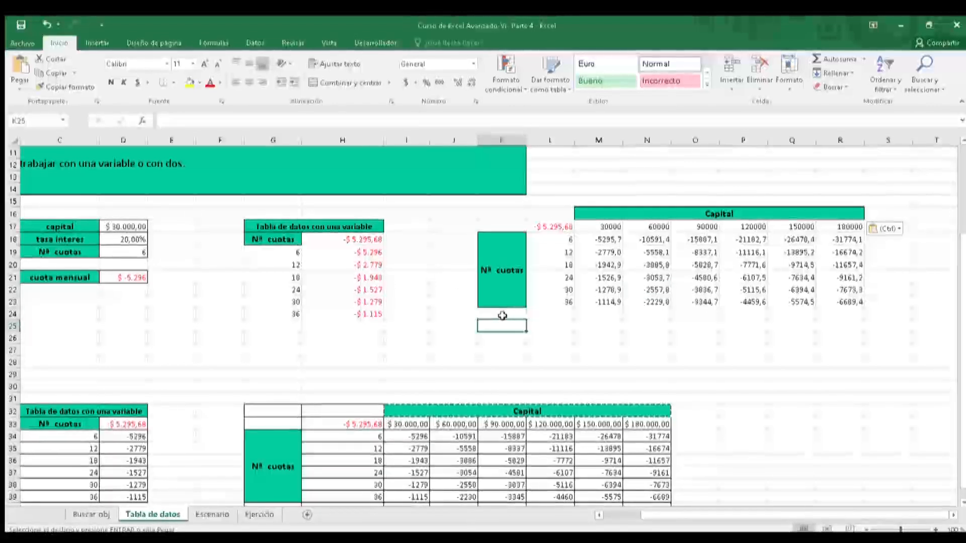
{"action": "key", "text": "Left"}
{"action": "key", "text": "Left"}
{"action": "key", "text": "Left"}
{"action": "key", "text": "Left"}
{"action": "key", "text": "Left"}
{"action": "key", "text": "Left"}
{"action": "key", "text": "Left"}
{"action": "key", "text": "Left"}
{"action": "key", "text": "Left"}
{"action": "key", "text": "Left"}
{"action": "key", "text": "Up"}
{"action": "key", "text": "Up"}
{"action": "key", "text": "Down"}
{"action": "key", "text": "Down"}
{"action": "key", "text": "Down"}
{"action": "key", "text": "Down"}
{"action": "key", "text": "Down"}
{"action": "key", "text": "Down"}
{"action": "key", "text": "Down"}
{"action": "key", "text": "Down"}
{"action": "key", "text": "Down"}
{"action": "key", "text": "Down"}
{"action": "key", "text": "Down"}
{"action": "key", "text": "Down"}
{"action": "key", "text": "Down"}
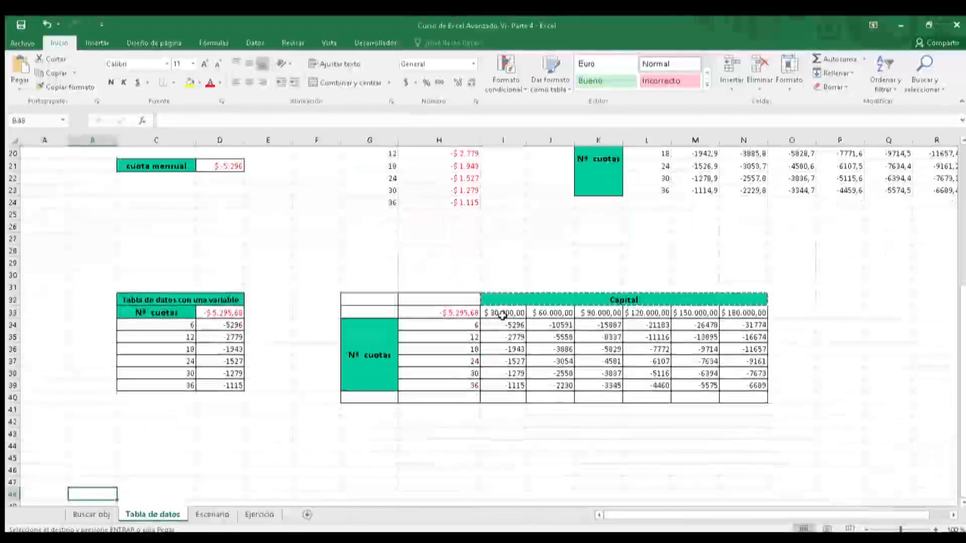
{"action": "key", "text": "Right"}
{"action": "key", "text": "Right"}
{"action": "key", "text": "Right"}
{"action": "key", "text": "Right"}
{"action": "key", "text": "Right"}
{"action": "key", "text": "Right"}
{"action": "key", "text": "Right"}
{"action": "key", "text": "Right"}
{"action": "key", "text": "Right"}
{"action": "key", "text": "Right"}
{"action": "key", "text": "Up"}
{"action": "key", "text": "Up"}
{"action": "key", "text": "Up"}
{"action": "key", "text": "Up"}
{"action": "key", "text": "Up"}
{"action": "key", "text": "Up"}
{"action": "key", "text": "Up"}
{"action": "key", "text": "Up"}
{"action": "key", "text": "Up"}
{"action": "key", "text": "Up"}
{"action": "key", "text": "Up"}
{"action": "key", "text": "Up"}
{"action": "key", "text": "Up"}
{"action": "key", "text": "Up"}
{"action": "key", "text": "Up"}
{"action": "key", "text": "Up"}
{"action": "key", "text": "Up"}
{"action": "key", "text": "Up"}
{"action": "key", "text": "Up"}
{"action": "key", "text": "Up"}
{"action": "key", "text": "Up"}
{"action": "key", "text": "Up"}
{"action": "key", "text": "Up"}
{"action": "key", "text": "Up"}
{"action": "key", "text": "Up"}
{"action": "key", "text": "Up"}
{"action": "key", "text": "Up"}
{"action": "key", "text": "Up"}
{"action": "key", "text": "Up"}
{"action": "key", "text": "Up"}
{"action": "key", "text": "Up"}
{"action": "key", "text": "Up"}
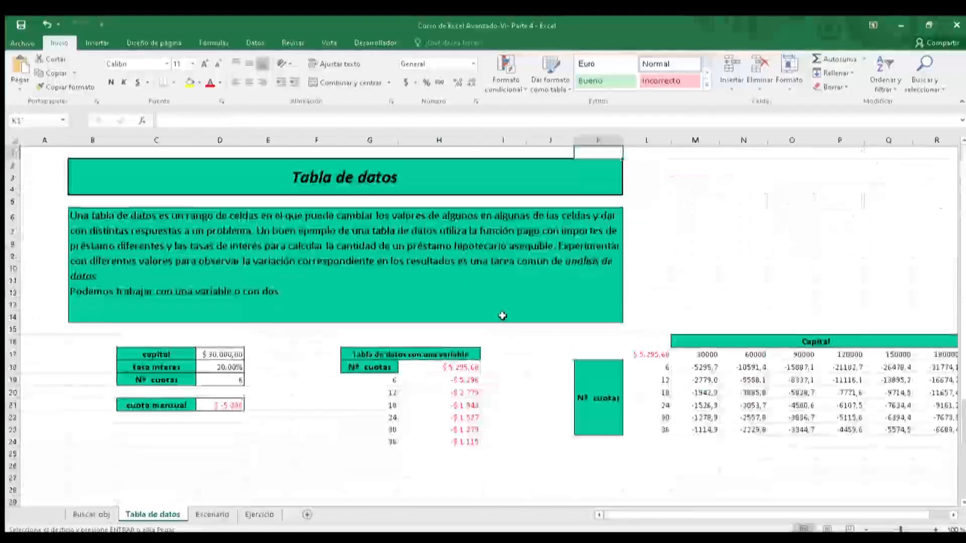
- Switch to the Escenario sheet and examine its loan data and the explanation of the Administrador de escenarios
{"action": "key", "text": "Right"}
{"action": "key", "text": "Down"}
{"action": "key", "text": "Down"}
{"action": "key", "text": "Down"}
{"action": "key", "text": "Down"}
{"action": "key", "text": "Down"}
{"action": "key", "text": "Down"}
{"action": "key", "text": "Down"}
{"action": "key", "text": "Down"}
{"action": "key", "text": "Down"}
{"action": "key", "text": "Down"}
{"action": "key", "text": "Down"}
{"action": "key", "text": "Down"}
{"action": "key", "text": "Down"}
{"action": "key", "text": "Down"}
{"action": "key", "text": "Down"}
{"action": "key", "text": "Down"}
{"action": "key", "text": "Down"}
{"action": "key", "text": "Down"}
{"action": "key", "text": "Down"}
{"action": "key", "text": "Down"}
{"action": "key", "text": "Down"}
{"action": "key", "text": "Down"}
{"action": "key", "text": "Down"}
{"action": "key", "text": "Down"}
{"action": "key", "text": "Down"}
{"action": "key", "text": "Down"}
{"action": "key", "text": "Down"}
{"action": "key", "text": "Down"}
{"action": "key", "text": "Down"}
{"action": "key", "text": "Down"}
{"action": "key", "text": "Down"}
{"action": "key", "text": "Down"}
{"action": "key", "text": "Down"}
{"action": "key", "text": "Down"}
{"action": "key", "text": "Down"}
{"action": "key", "text": "Down"}
{"action": "key", "text": "Down"}
{"action": "key", "text": "Down"}
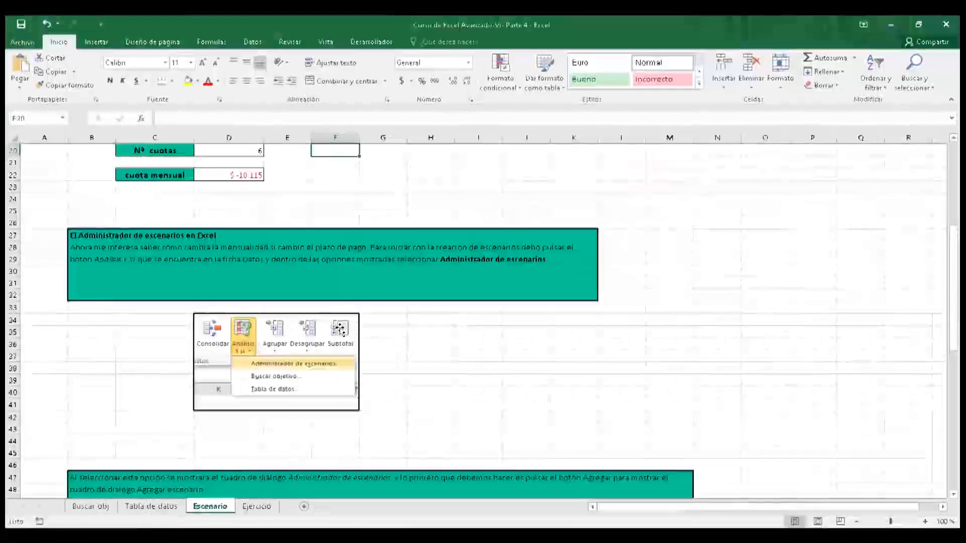
- Read through the Escenario sheet's introduction, loan data and explanation of the Administrador de escenarios
{"action": "scroll", "coordinate": [340, 327], "scroll_direction": "up", "scroll_amount": 6}
{"action": "key", "text": "Down"}
{"action": "key", "text": "Down"}
{"action": "key", "text": "Down"}
{"action": "key", "text": "Down"}
{"action": "key", "text": "Down"}
{"action": "key", "text": "Down"}
{"action": "key", "text": "Down"}
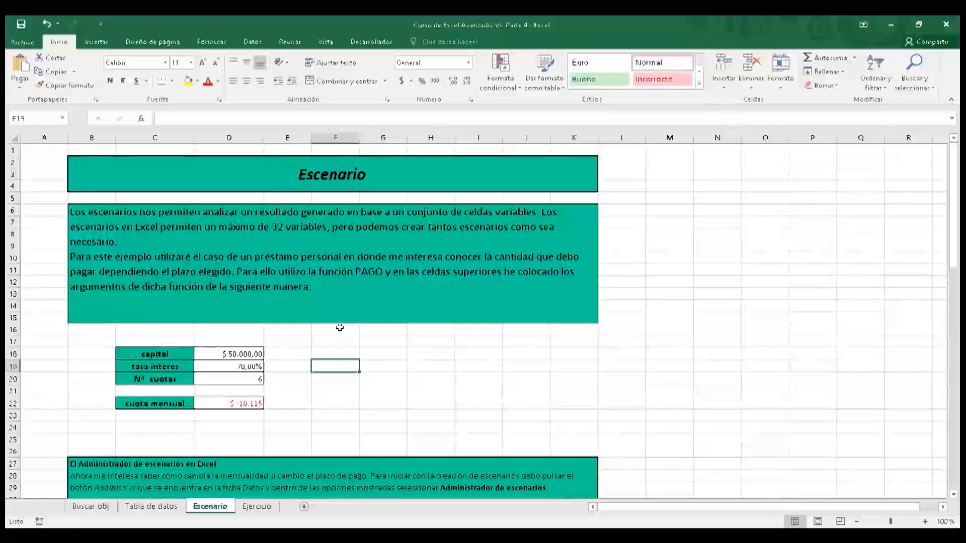
{"action": "key", "text": "Right"}
{"action": "key", "text": "Right"}
{"action": "key", "text": "Right"}
{"action": "key", "text": "Right"}
{"action": "key", "text": "Down"}
{"action": "key", "text": "Down"}
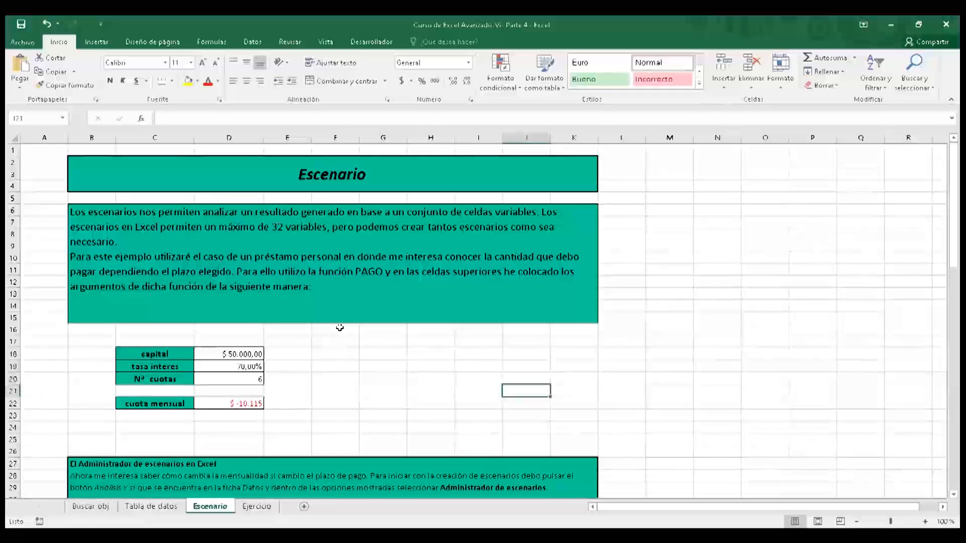
{"action": "key", "text": "Down"}
{"action": "key", "text": "Down"}
{"action": "key", "text": "Down"}
{"action": "key", "text": "Down"}
{"action": "key", "text": "Down"}
{"action": "key", "text": "Down"}
{"action": "key", "text": "Down"}
{"action": "key", "text": "Down"}
{"action": "key", "text": "Down"}
{"action": "key", "text": "Down"}
{"action": "key", "text": "Down"}
{"action": "key", "text": "Down"}
{"action": "key", "text": "Up"}
{"action": "key", "text": "Up"}
{"action": "key", "text": "Up"}
{"action": "key", "text": "Up"}
{"action": "key", "text": "Up"}
{"action": "key", "text": "Up"}
{"action": "key", "text": "Up"}
{"action": "key", "text": "Up"}
{"action": "key", "text": "Up"}
{"action": "key", "text": "Up"}
{"action": "key", "text": "Up"}
{"action": "key", "text": "Up"}
{"action": "key", "text": "Up"}
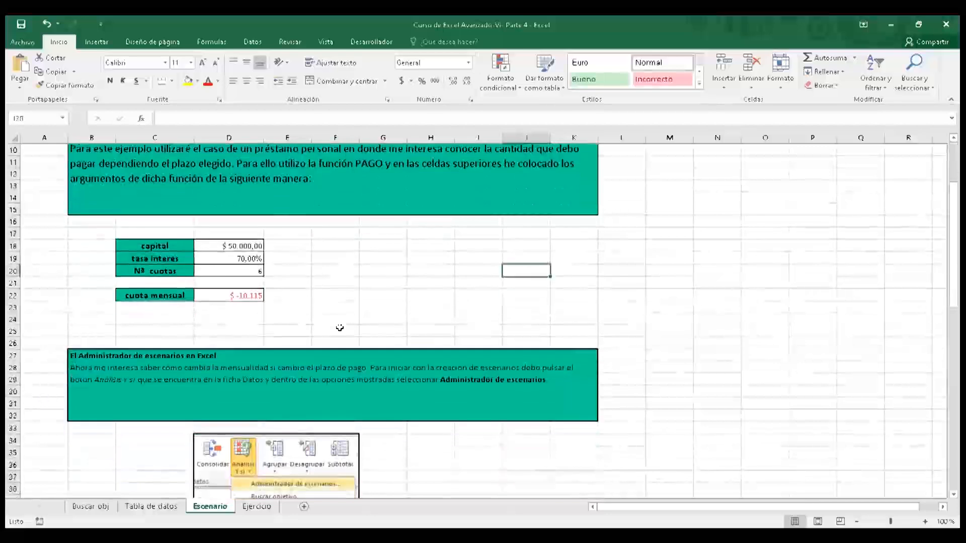
{"action": "key", "text": "Up"}
{"action": "key", "text": "Up"}
{"action": "key", "text": "Up"}
{"action": "key", "text": "Up"}
{"action": "key", "text": "Up"}
{"action": "key", "text": "Down"}
{"action": "key", "text": "Down"}
{"action": "key", "text": "Down"}
{"action": "key", "text": "Down"}
{"action": "key", "text": "Down"}
{"action": "key", "text": "Down"}
{"action": "key", "text": "Down"}
{"action": "key", "text": "Down"}
{"action": "key", "text": "Down"}
{"action": "key", "text": "Down"}
{"action": "key", "text": "Down"}
{"action": "key", "text": "Down"}
{"action": "key", "text": "Down"}
{"action": "key", "text": "Down"}
{"action": "key", "text": "Down"}
{"action": "key", "text": "Down"}
{"action": "key", "text": "Down"}
{"action": "key", "text": "Down"}
{"action": "key", "text": "Down"}
{"action": "key", "text": "Down"}
{"action": "key", "text": "Down"}
{"action": "key", "text": "Down"}
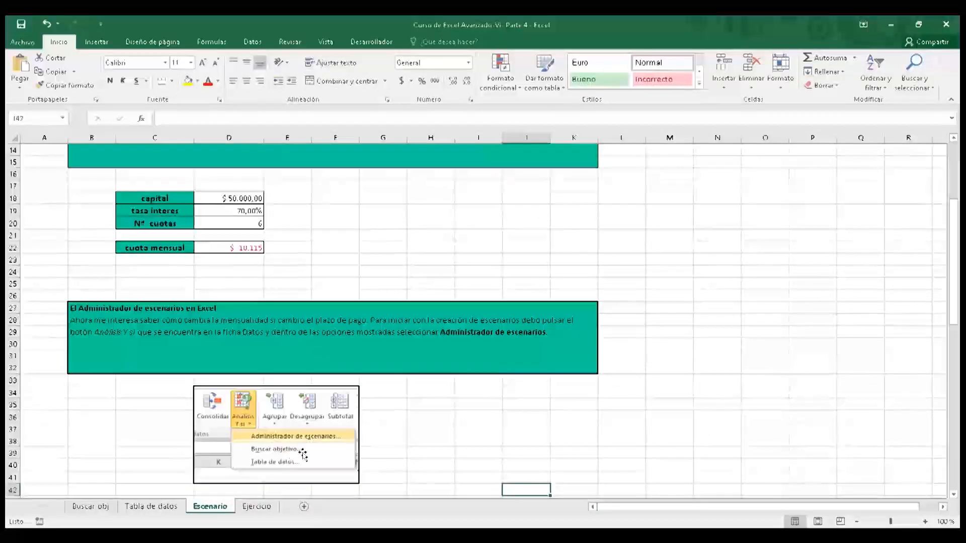
{"action": "key", "text": "Down"}
{"action": "key", "text": "Down"}
{"action": "key", "text": "Down"}
{"action": "key", "text": "Down"}
{"action": "key", "text": "Down"}
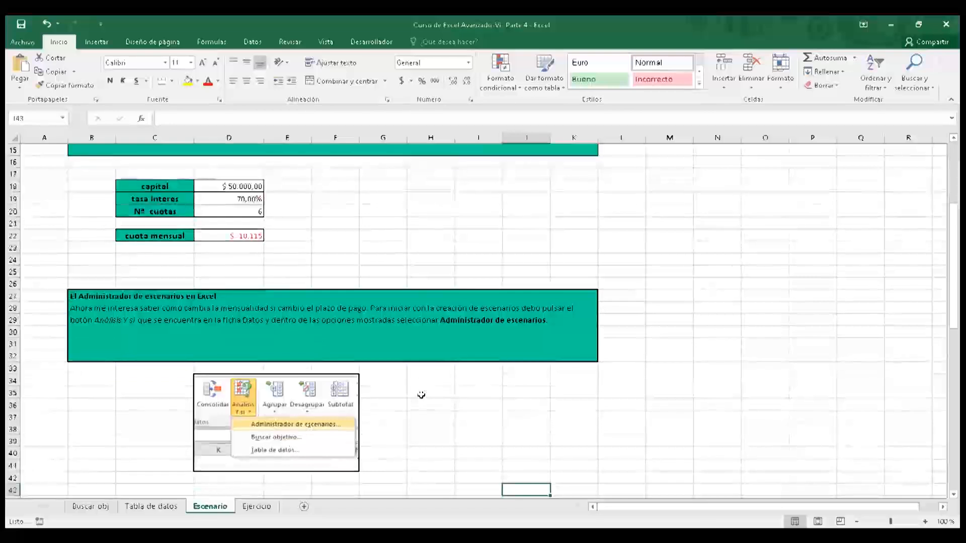
{"action": "key", "text": "Up"}
{"action": "key", "text": "Up"}
{"action": "key", "text": "Up"}
{"action": "key", "text": "Up"}
{"action": "key", "text": "Up"}
{"action": "key", "text": "Up"}
{"action": "key", "text": "Up"}
{"action": "key", "text": "Up"}
{"action": "key", "text": "Up"}
{"action": "key", "text": "Up"}
{"action": "key", "text": "Up"}
{"action": "key", "text": "Up"}
{"action": "key", "text": "Up"}
{"action": "key", "text": "Up"}
{"action": "key", "text": "Up"}
{"action": "key", "text": "Up"}
{"action": "key", "text": "Up"}
{"action": "key", "text": "Up"}
{"action": "key", "text": "Up"}
{"action": "key", "text": "Up"}
{"action": "key", "text": "Up"}
{"action": "key", "text": "Up"}
{"action": "key", "text": "Up"}
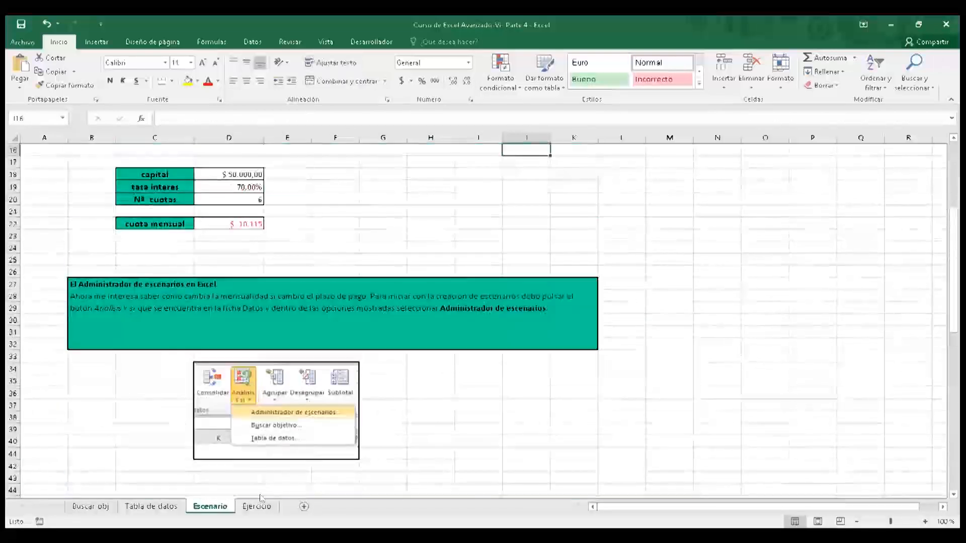
- Look at the exercise on the Ejercicio sheet and return to the title of the Escenario sheet
{"action": "left_click", "coordinate": [257, 506]}
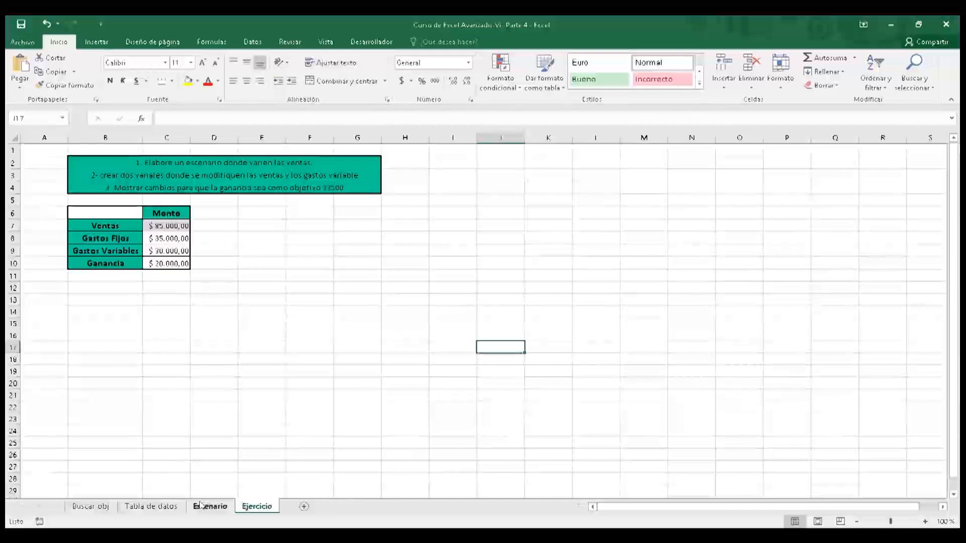
{"action": "left_click", "coordinate": [203, 507]}
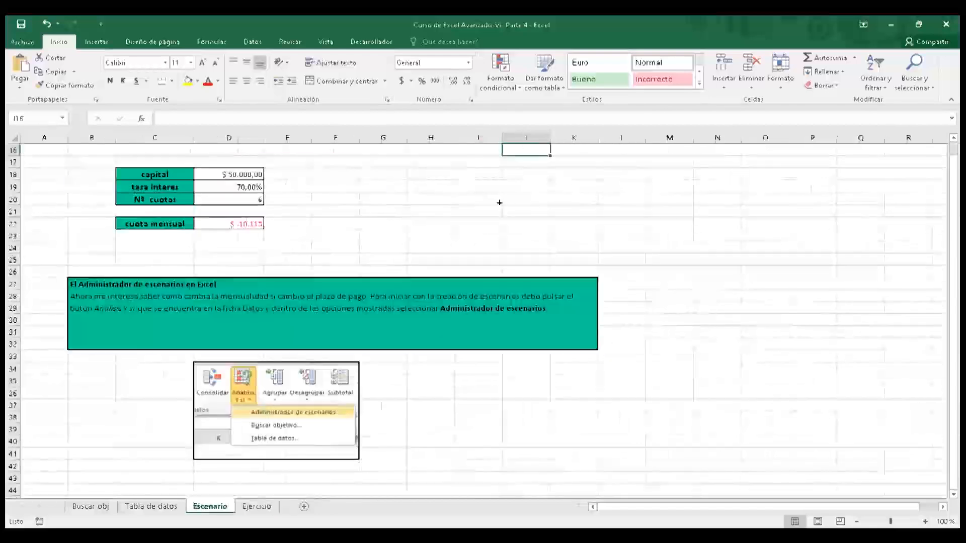
{"action": "left_click", "coordinate": [498, 202]}
{"action": "key", "text": "Up"}
{"action": "key", "text": "Up"}
{"action": "key", "text": "Up"}
{"action": "key", "text": "Up"}
{"action": "key", "text": "Up"}
{"action": "key", "text": "Up"}
{"action": "key", "text": "Up"}
{"action": "key", "text": "Up"}
{"action": "key", "text": "Down"}
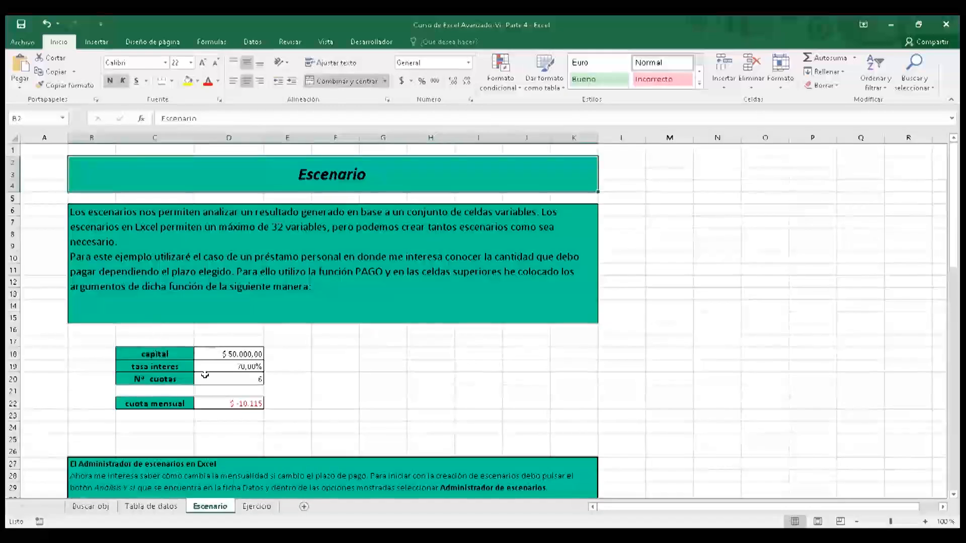
- Examine the loan block C18:D22 with capital, interest rate, number of instalments and monthly payment
{"action": "left_click_drag", "start_coordinate": [154, 354], "coordinate": [222, 403]}
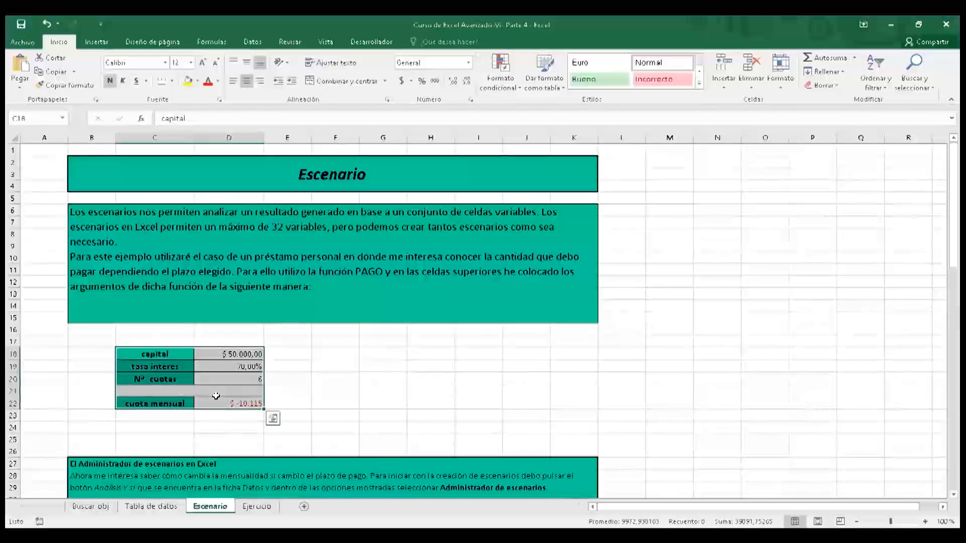
{"action": "left_click", "coordinate": [244, 352]}
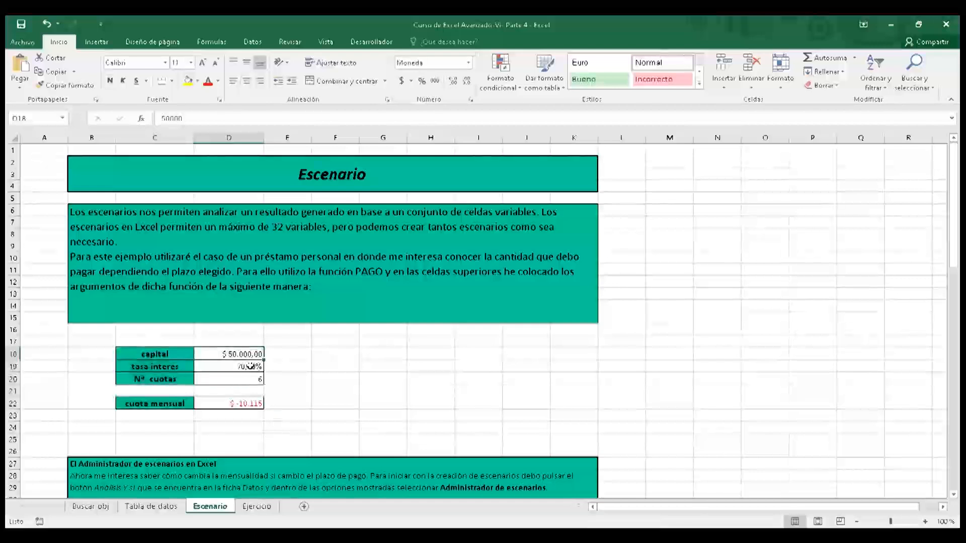
{"action": "left_click_drag", "start_coordinate": [174, 353], "coordinate": [256, 385]}
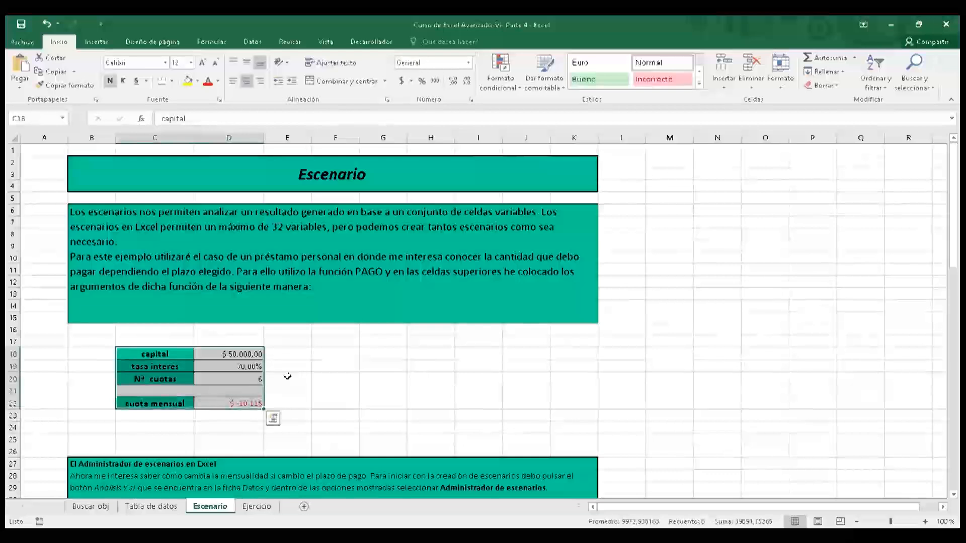
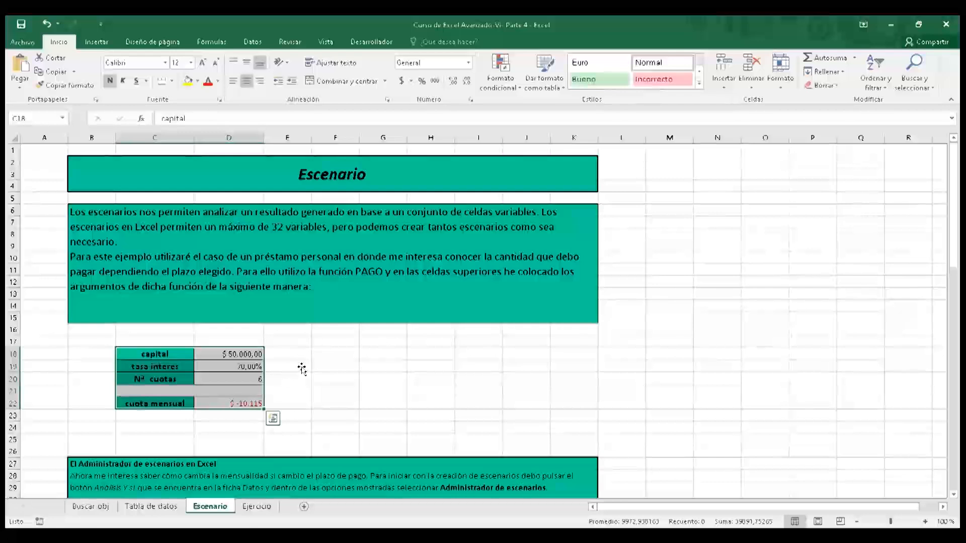
{"action": "left_click", "coordinate": [302, 368]}
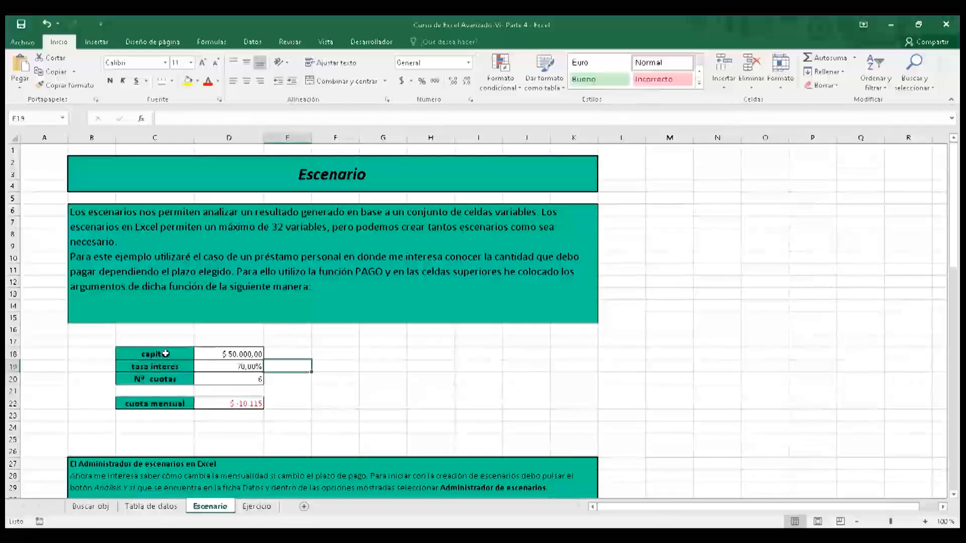
- Select the loan block C18:D22, open the Administrador de escenarios and start a new scenario named Jodido
{"action": "left_click_drag", "start_coordinate": [166, 354], "coordinate": [222, 403]}
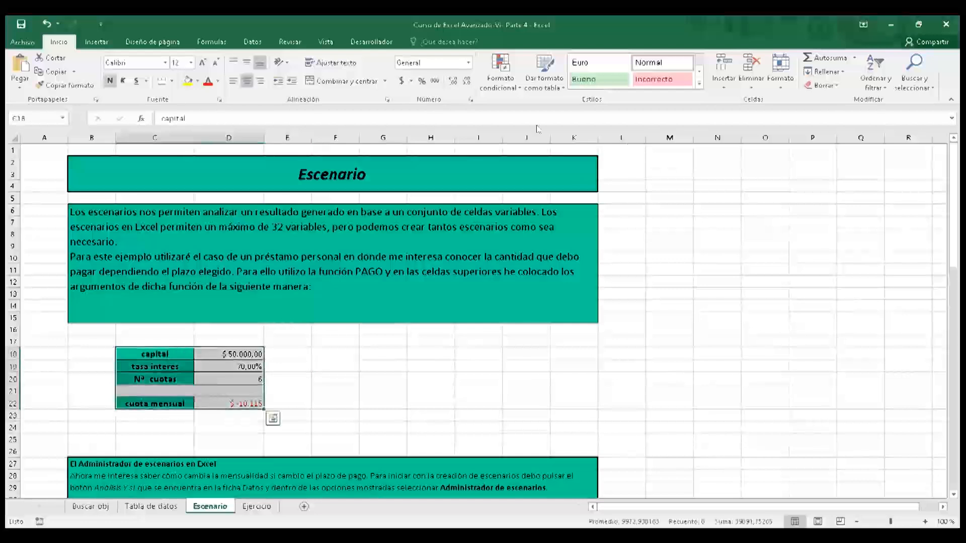
{"action": "left_click", "coordinate": [252, 42]}
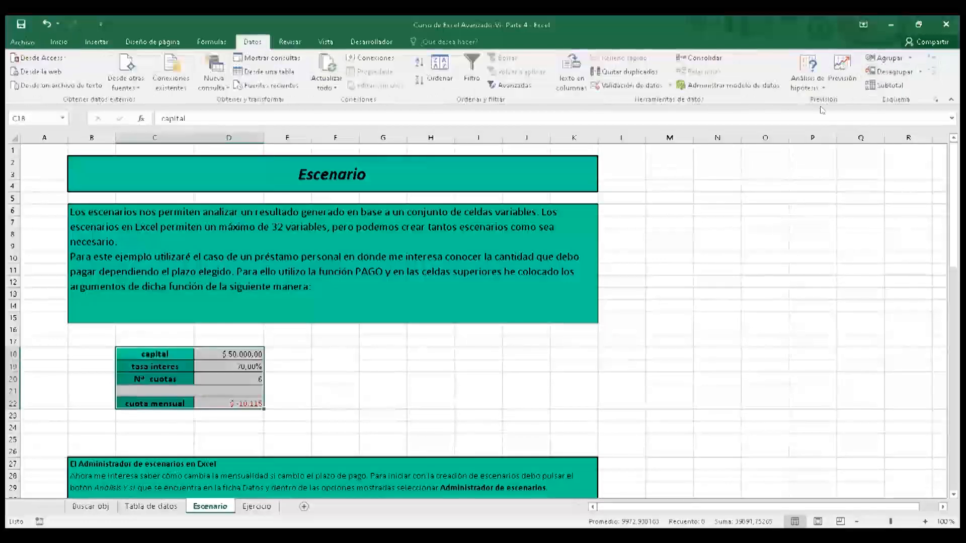
{"action": "left_click", "coordinate": [816, 85]}
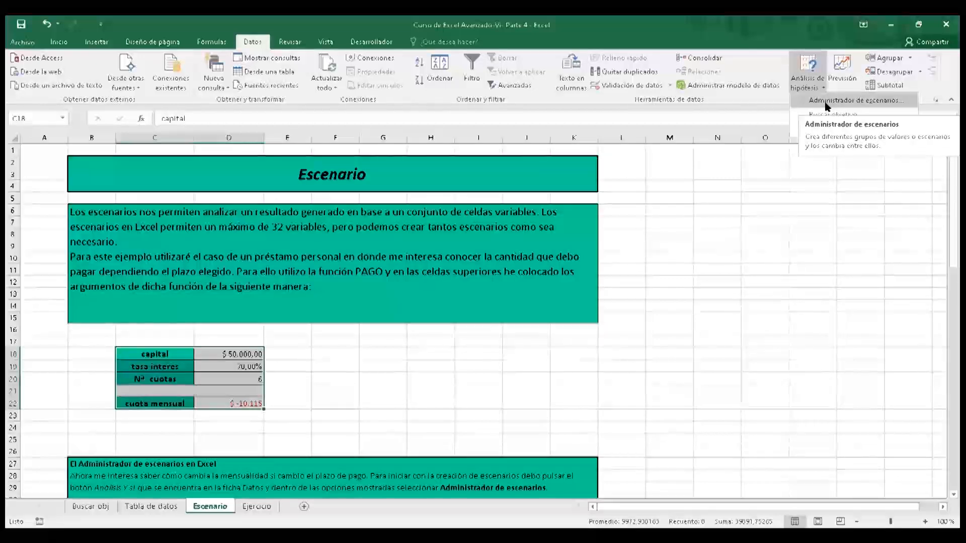
{"action": "left_click", "coordinate": [826, 101]}
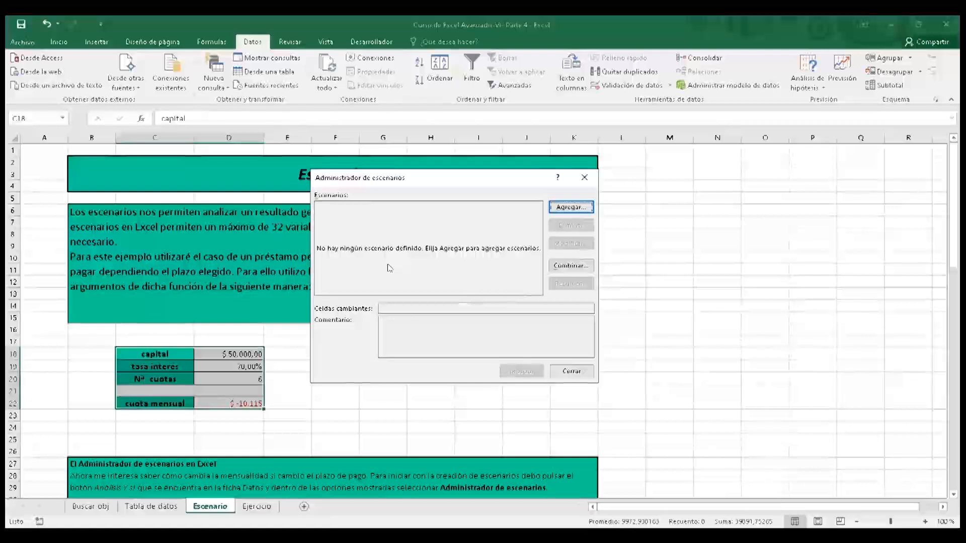
{"action": "left_click", "coordinate": [552, 207]}
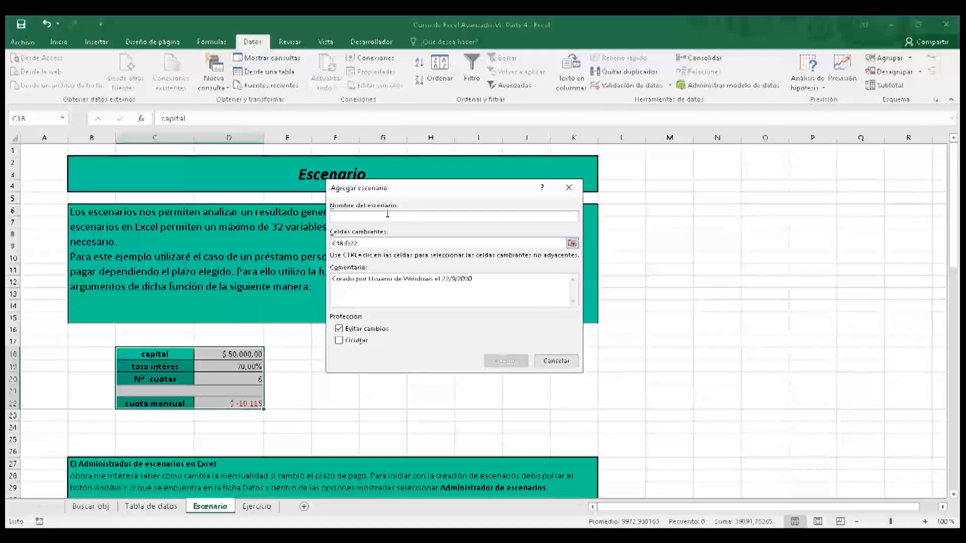
{"action": "type", "text": "Jo"}
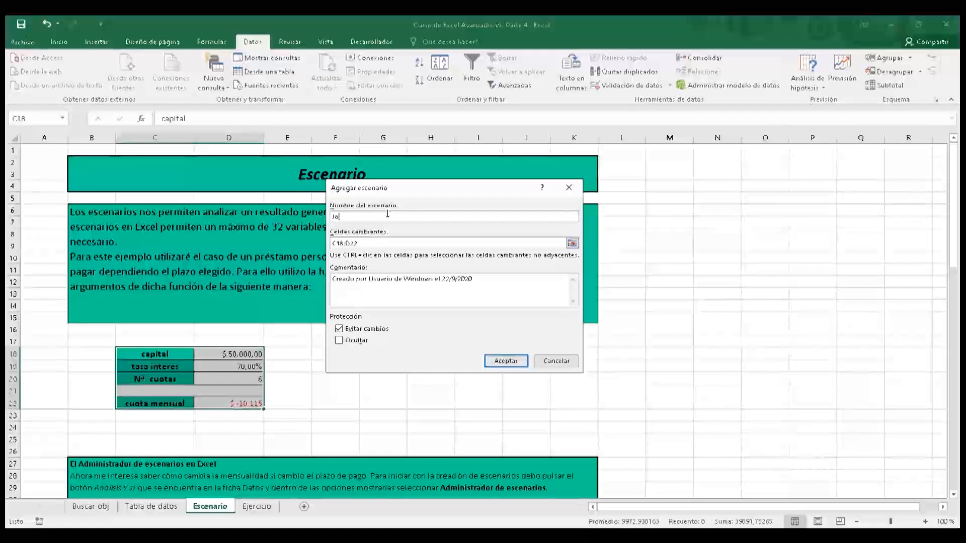
{"action": "type", "text": "dido"}
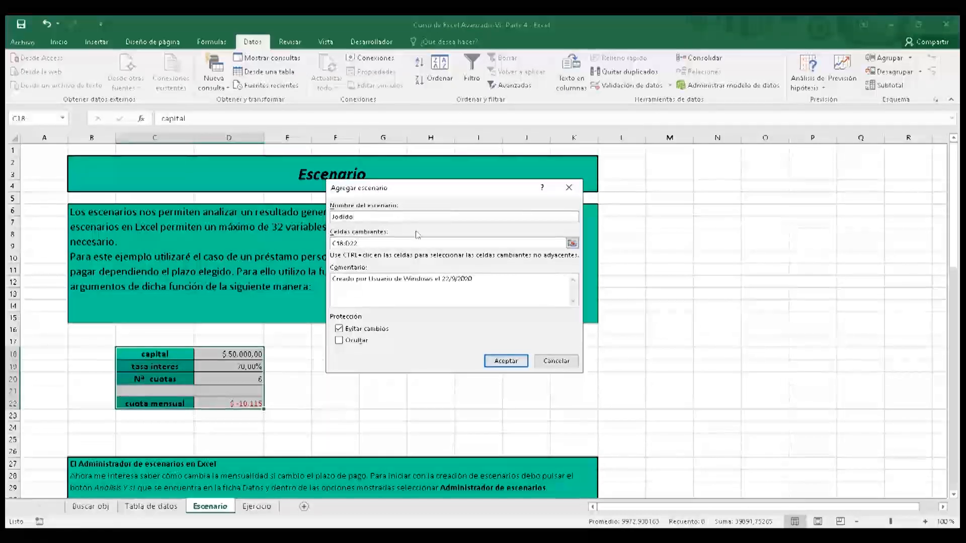
- Replace the scenario's changing cells with $D$19:$D$20, the interest rate and number of instalments
{"action": "left_click", "coordinate": [461, 242]}
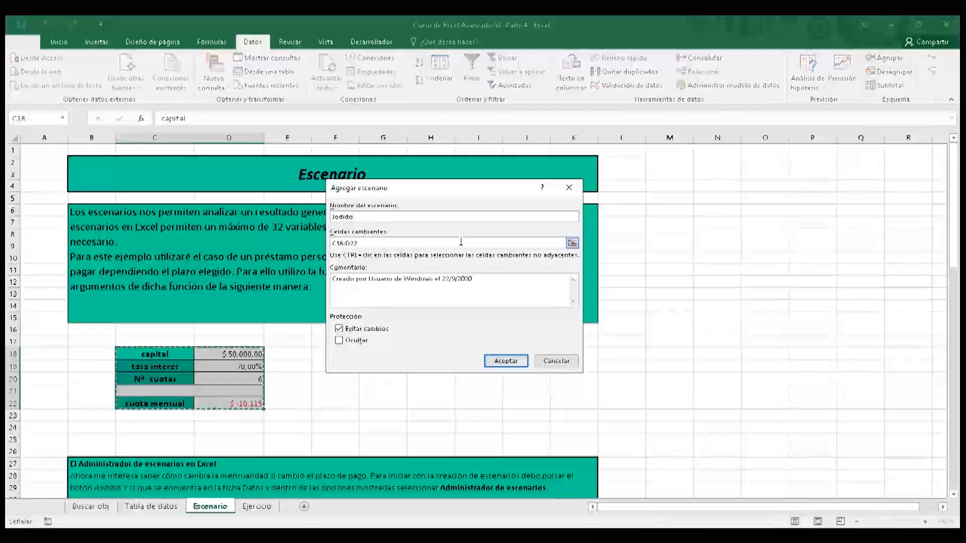
{"action": "key", "text": "shift+Left"}
{"action": "key", "text": "shift+Left"}
{"action": "key", "text": "shift+Left"}
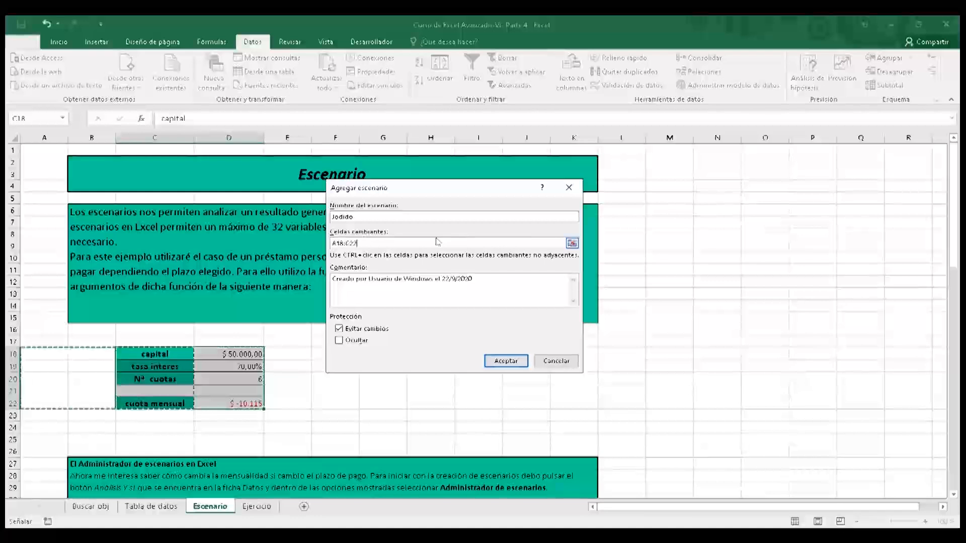
{"action": "left_click_drag", "start_coordinate": [398, 243], "coordinate": [325, 244]}
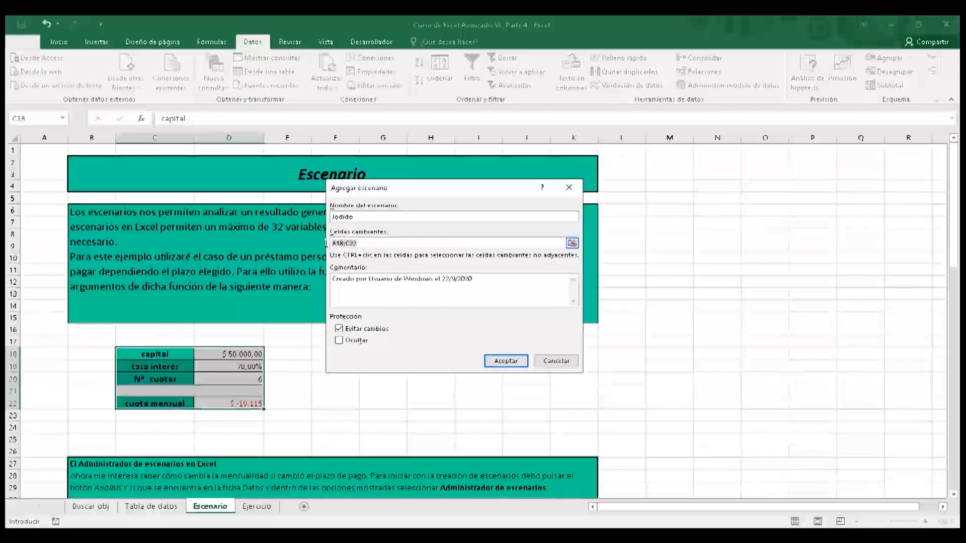
{"action": "key", "text": "BackSpace"}
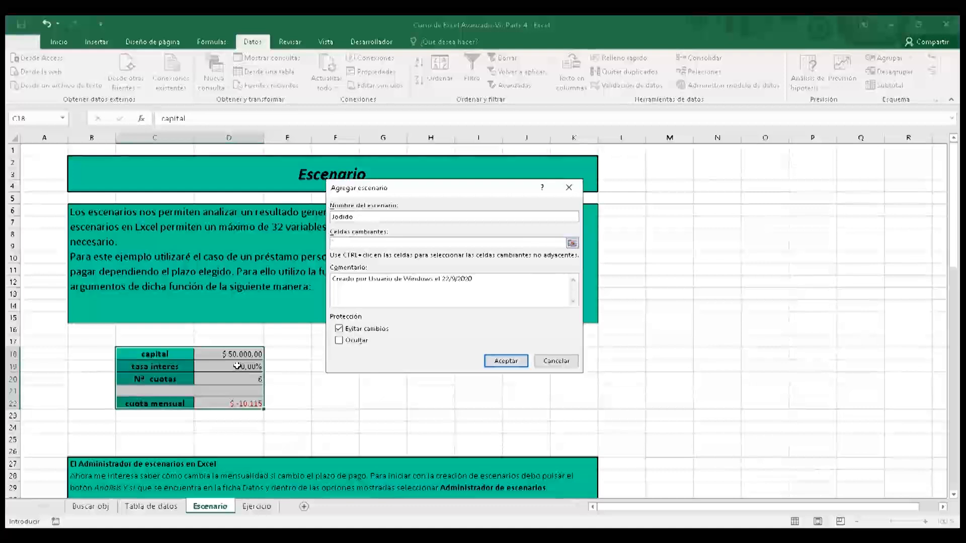
{"action": "left_click_drag", "start_coordinate": [237, 367], "coordinate": [236, 379]}
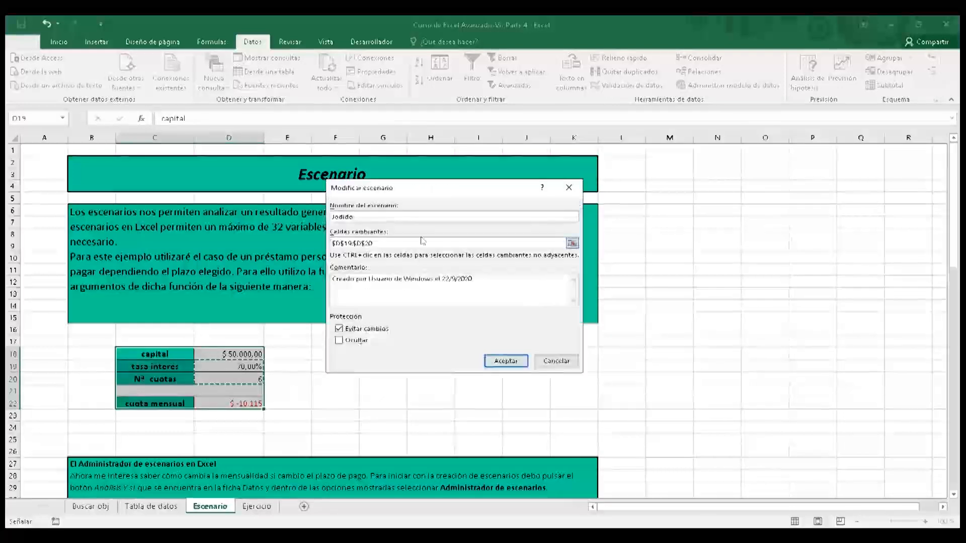
{"action": "left_click", "coordinate": [407, 278]}
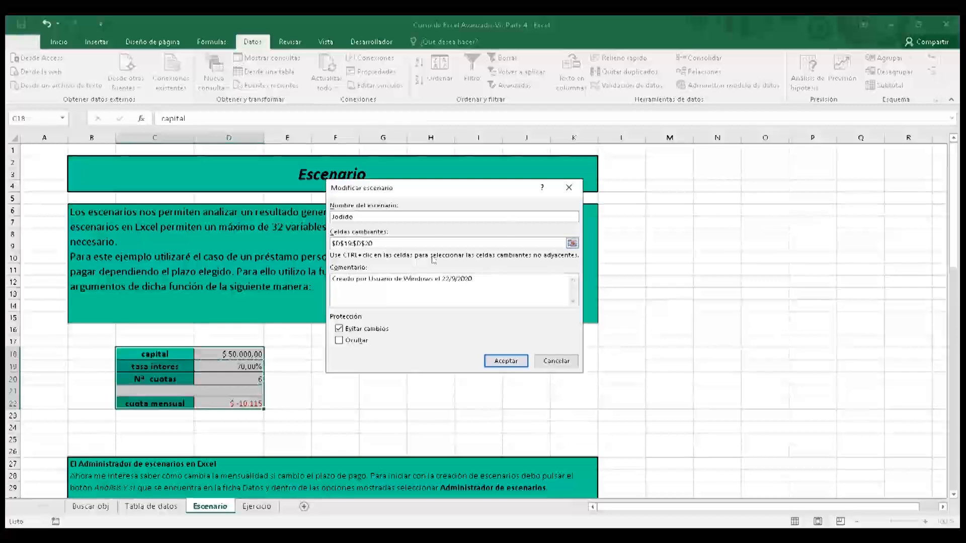
- Keep 0,7 for D19 and 6 for D20 as the scenario values and add the Jodido scenario
{"action": "left_click", "coordinate": [496, 361]}
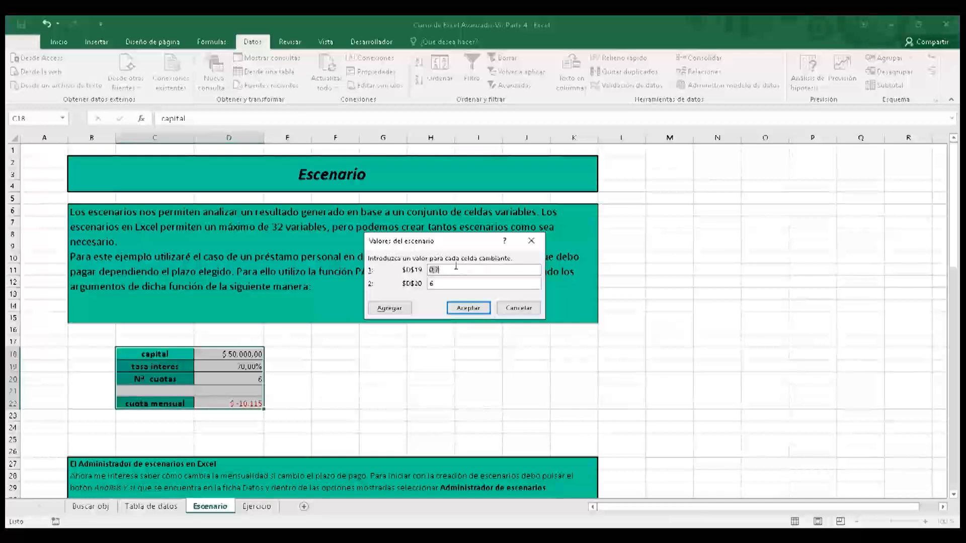
{"action": "left_click", "coordinate": [459, 270]}
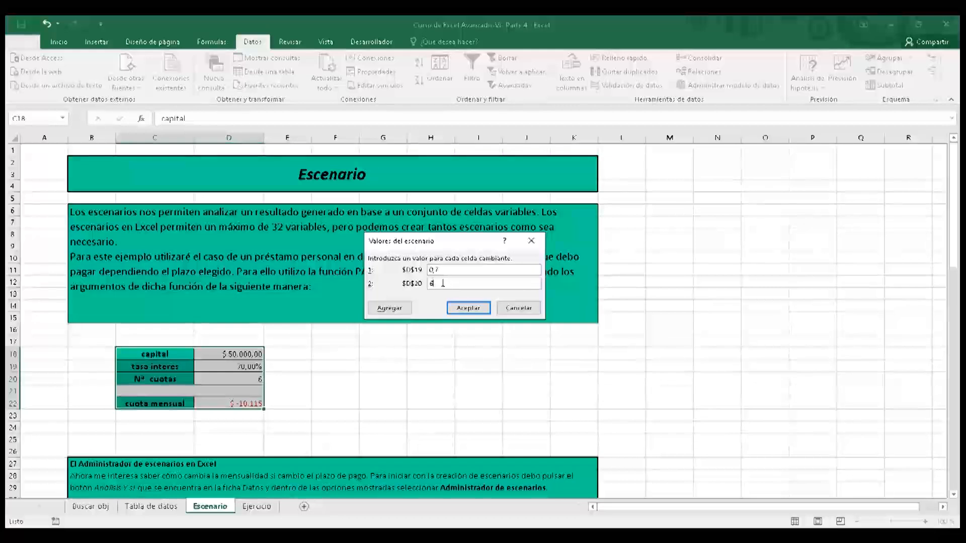
{"action": "left_click", "coordinate": [402, 308]}
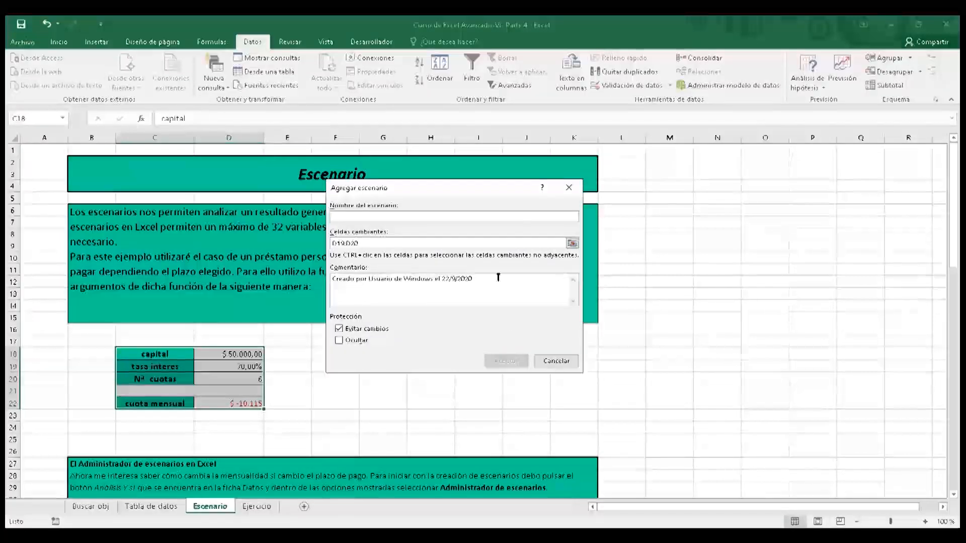
- Try to add another scenario named Jodido with changing cells $D$19:$D$20
{"action": "type", "text": "Jodido"}
{"action": "left_click", "coordinate": [571, 242]}
{"action": "left_click_drag", "start_coordinate": [215, 367], "coordinate": [215, 376]}
{"action": "left_click", "coordinate": [420, 199]}
{"action": "key", "text": "Return"}
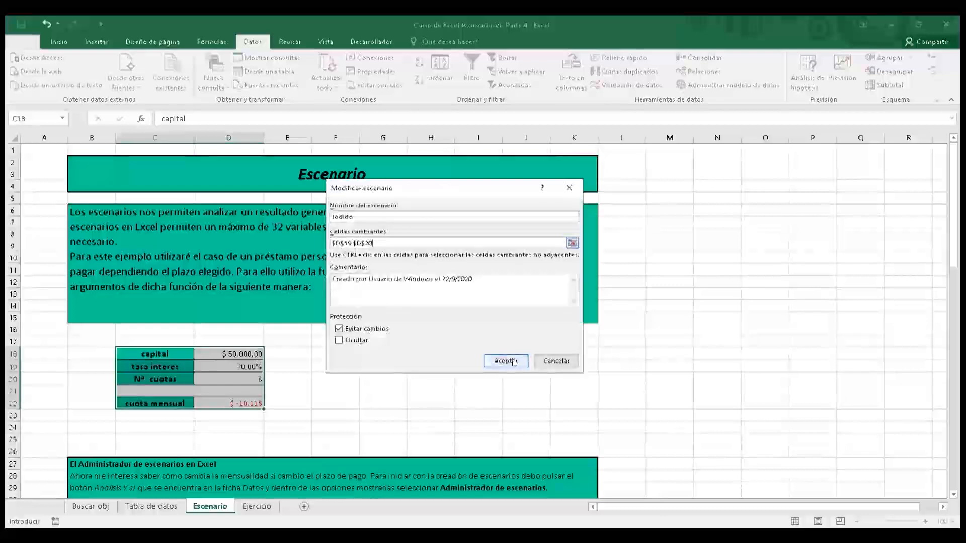
{"action": "left_click", "coordinate": [509, 363]}
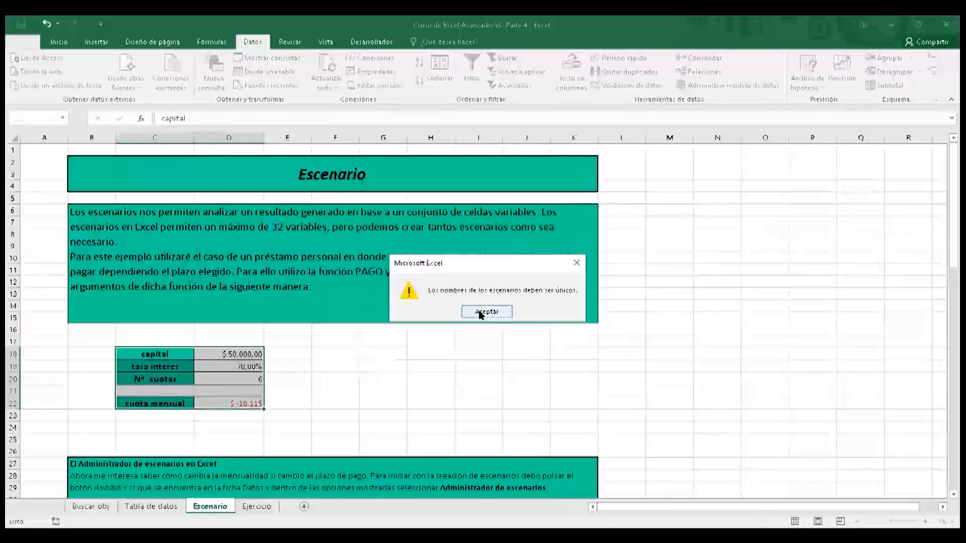
{"action": "key", "text": "Return"}
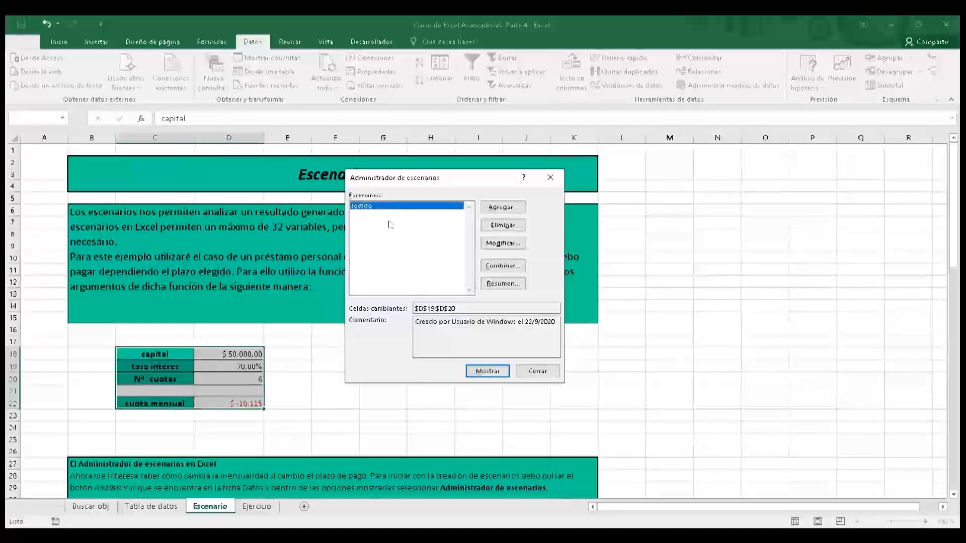
- Add a scenario named Intermedio for the interest rate and instalments, with 0,4 for D19 and 18 for D20
{"action": "left_click", "coordinate": [497, 207]}
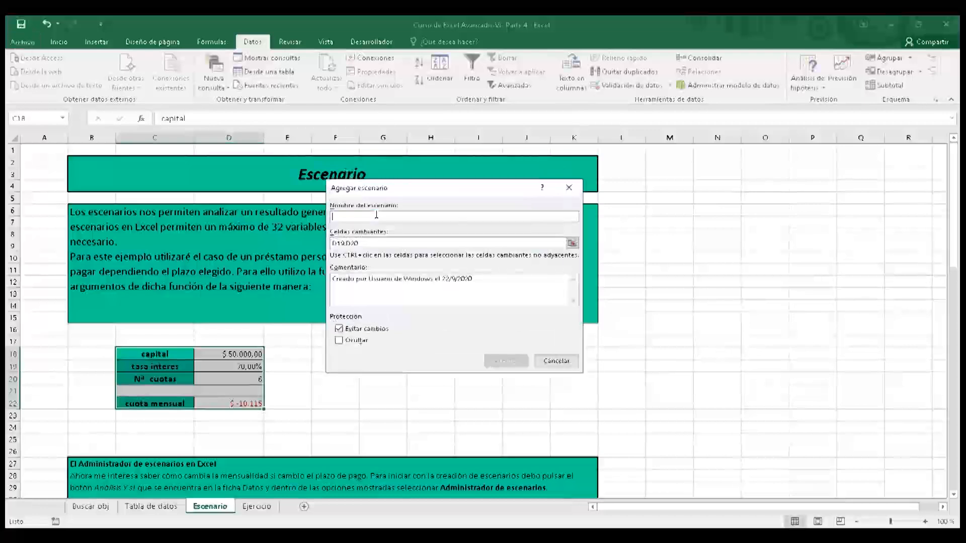
{"action": "type", "text": "Intermedio"}
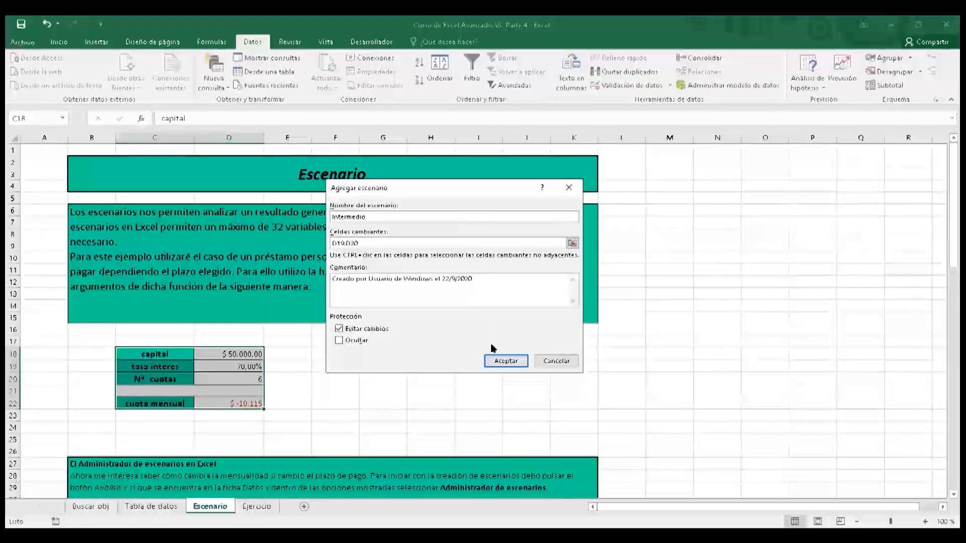
{"action": "left_click", "coordinate": [506, 361]}
{"action": "left_click", "coordinate": [451, 269]}
{"action": "key", "text": "BackSpace"}
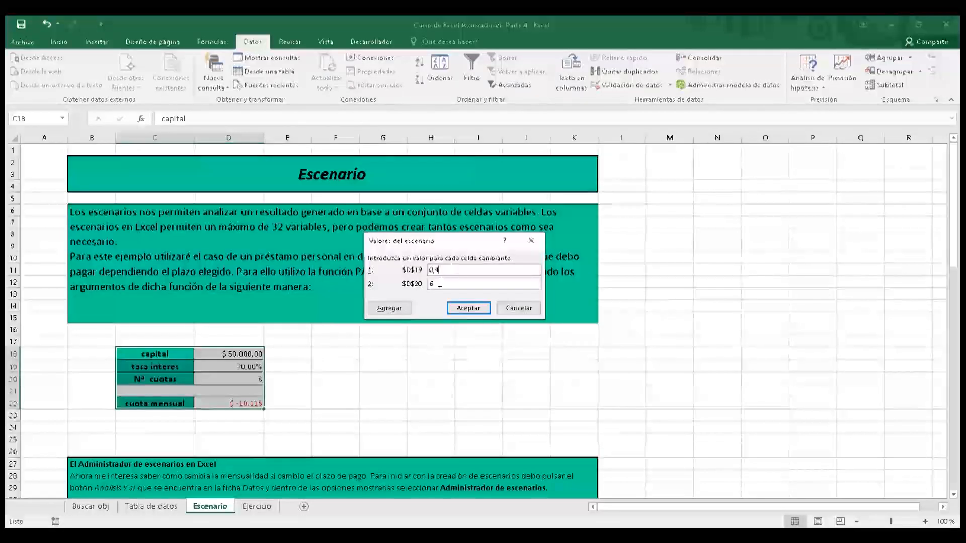
{"action": "double_click", "coordinate": [430, 283]}
{"action": "type", "text": "18"}
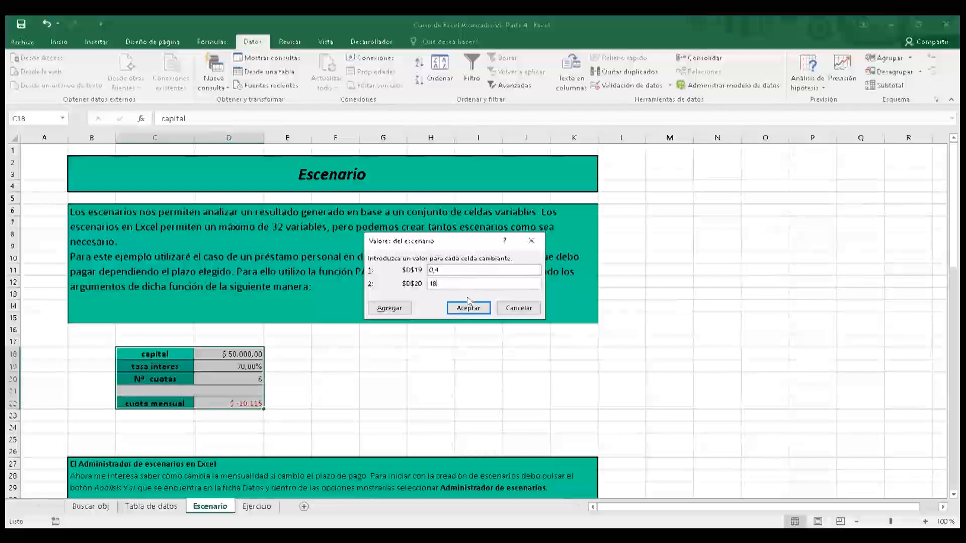
{"action": "left_click", "coordinate": [467, 308]}
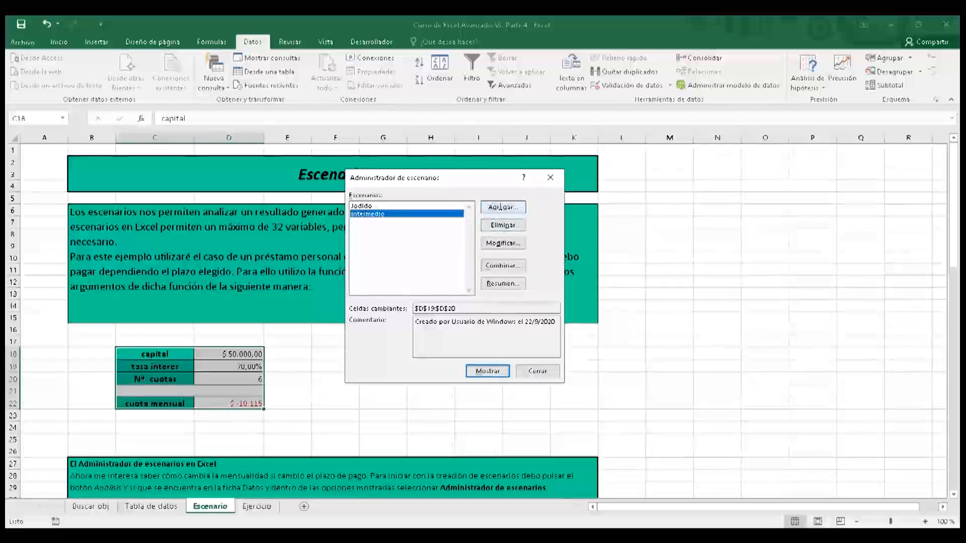
- Add a scenario named Muuuy tranqui with 0,24 for D19 and 36 for D20
{"action": "left_click", "coordinate": [500, 206]}
{"action": "type", "text": "Muuuy tranqui"}
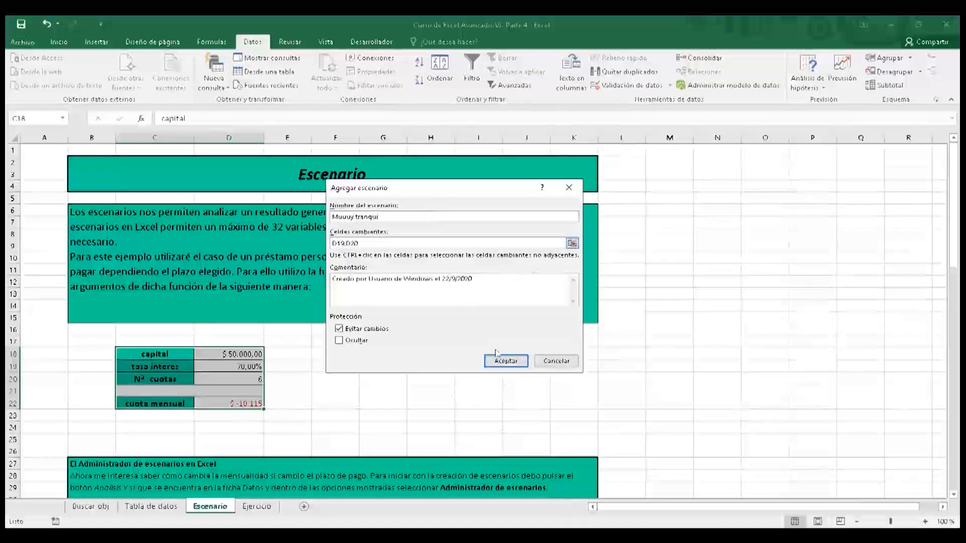
{"action": "left_click", "coordinate": [496, 359]}
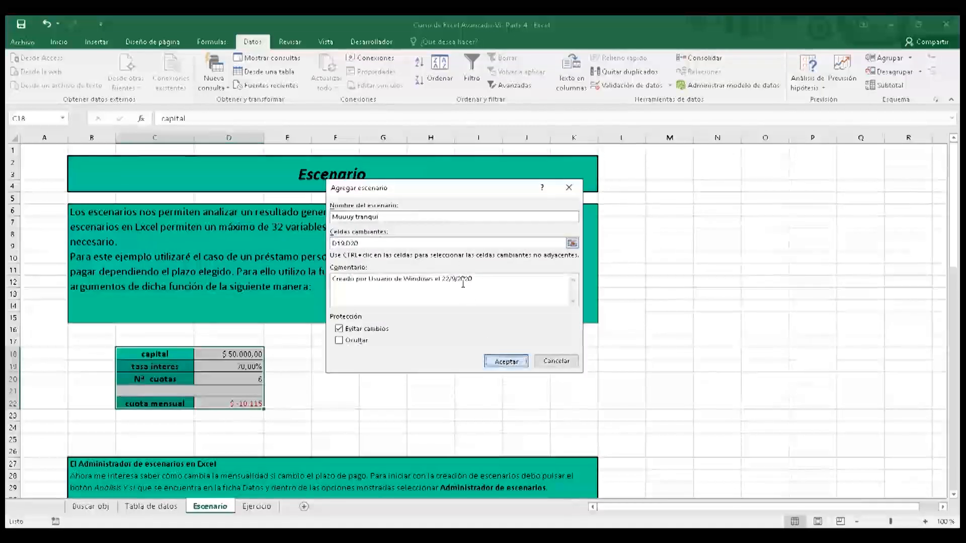
{"action": "left_click", "coordinate": [455, 269]}
{"action": "key", "text": "BackSpace"}
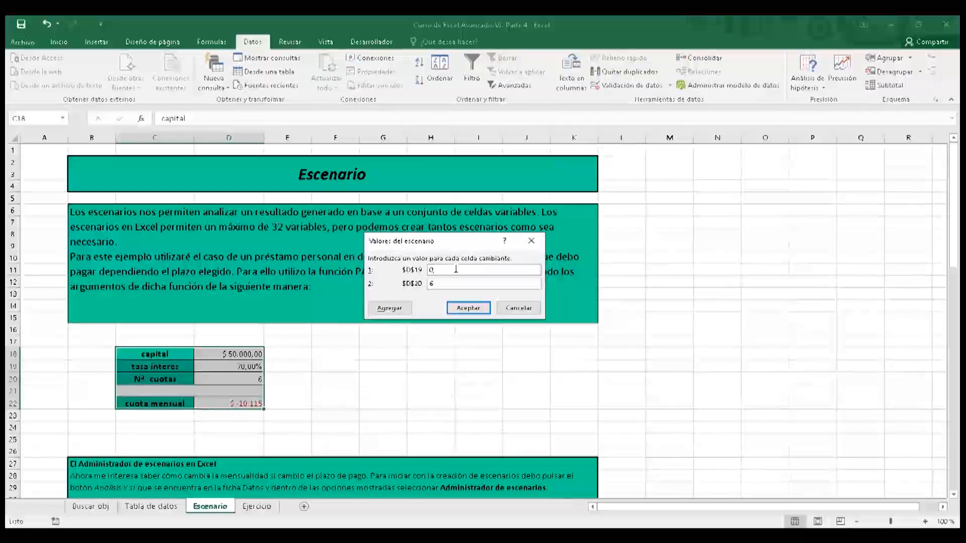
{"action": "type", "text": "3"}
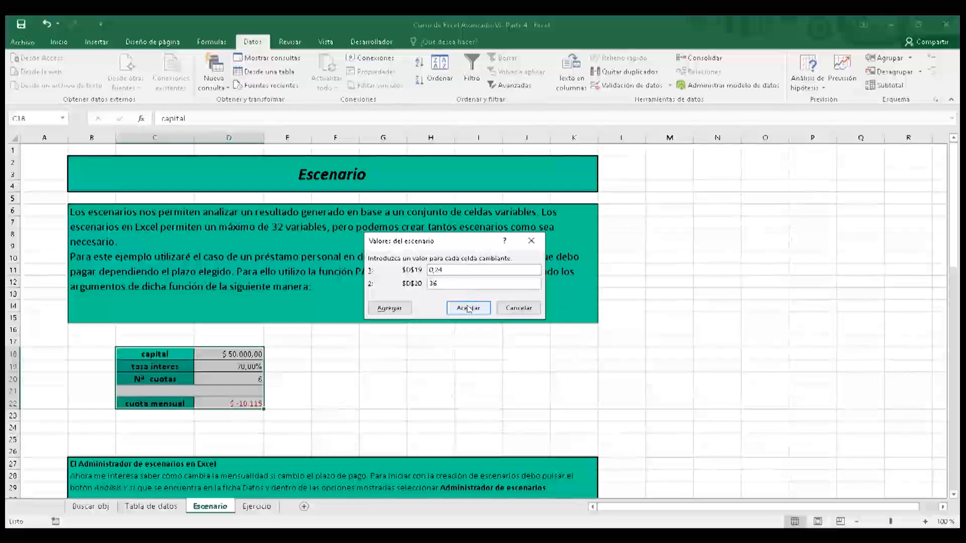
{"action": "key", "text": "Return"}
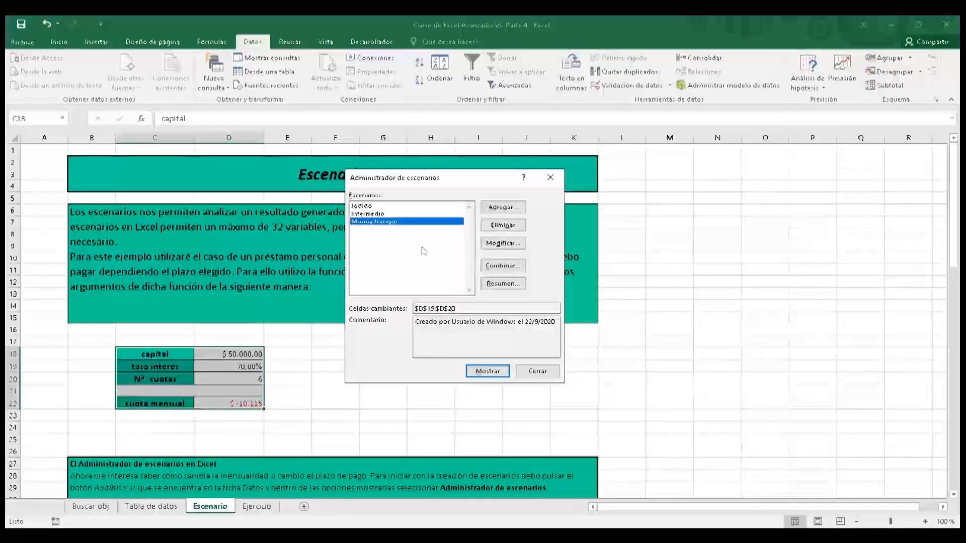
- Generate a scenario summary as an Informe de tabla dinámica de escenario with D22 as the result cell
{"action": "left_click", "coordinate": [503, 283]}
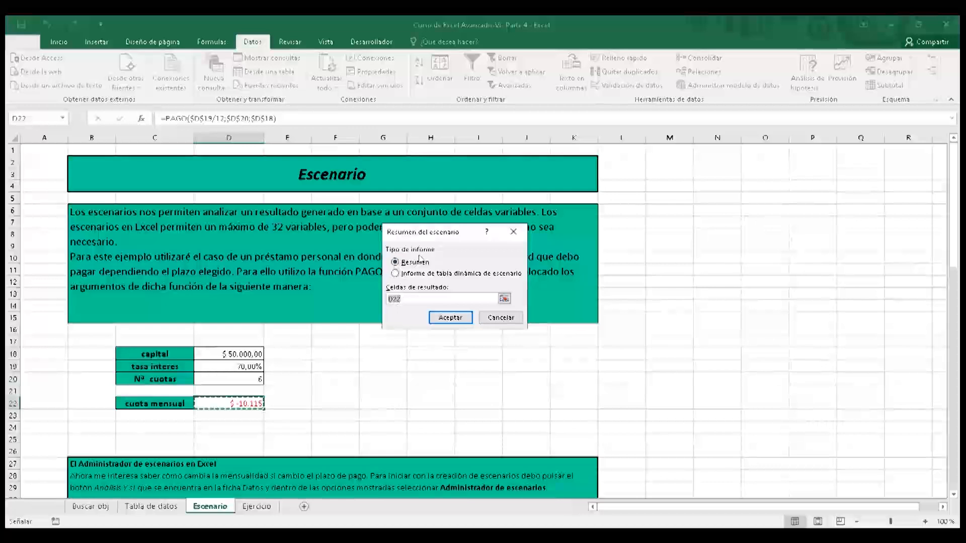
{"action": "left_click", "coordinate": [395, 273]}
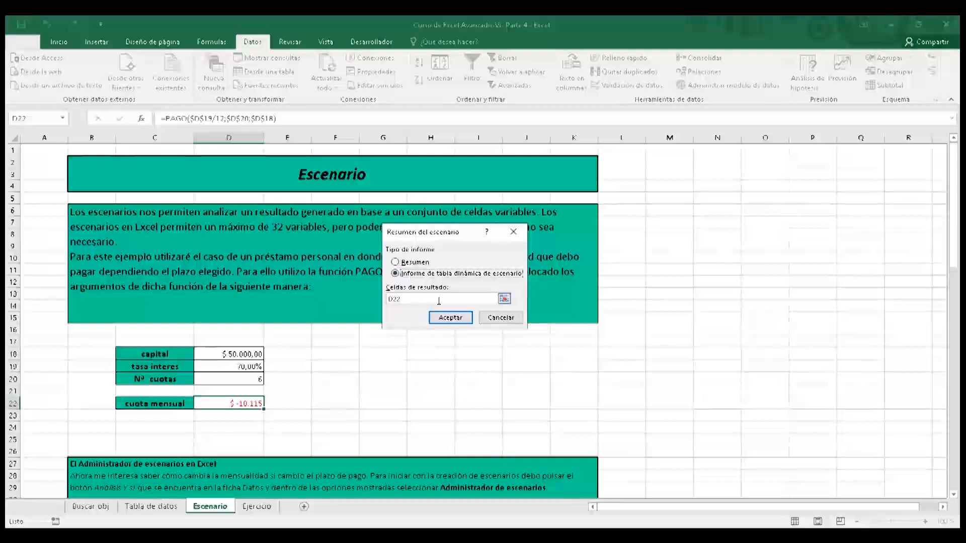
{"action": "left_click", "coordinate": [441, 311]}
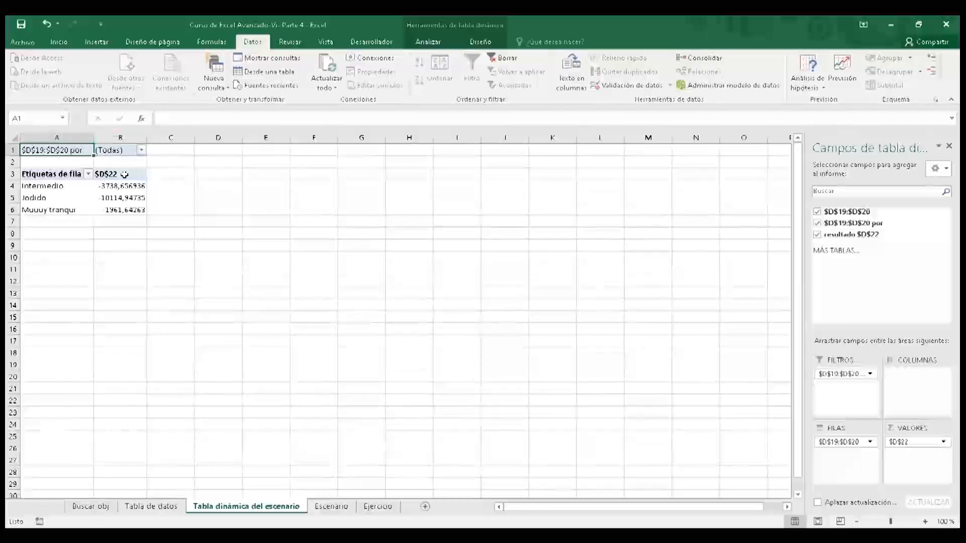
- Rename the pivot table's value header in B3 as Cuota mensual and autofit column B
{"action": "left_click", "coordinate": [116, 189]}
{"action": "left_click", "coordinate": [116, 173]}
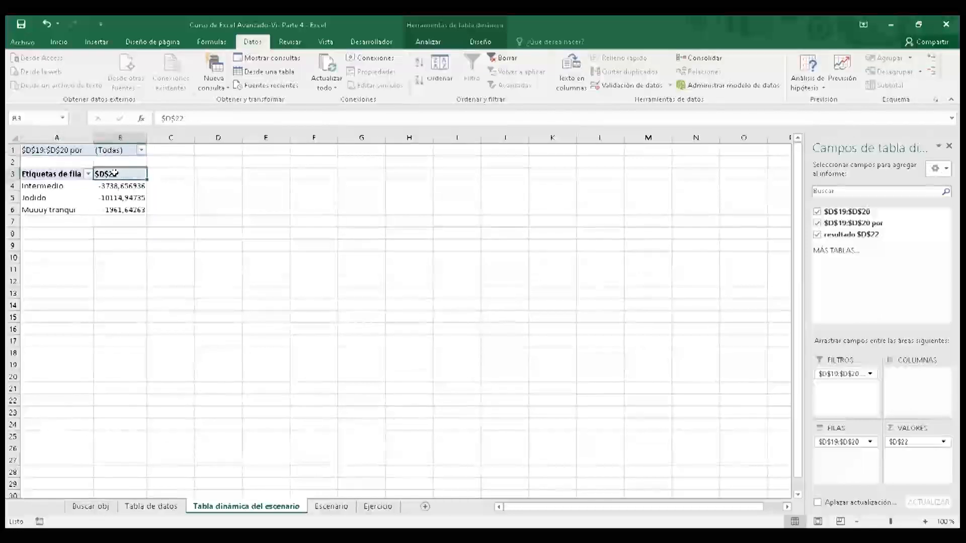
{"action": "left_click_drag", "start_coordinate": [185, 118], "coordinate": [157, 117]}
{"action": "type", "text": "Cu"}
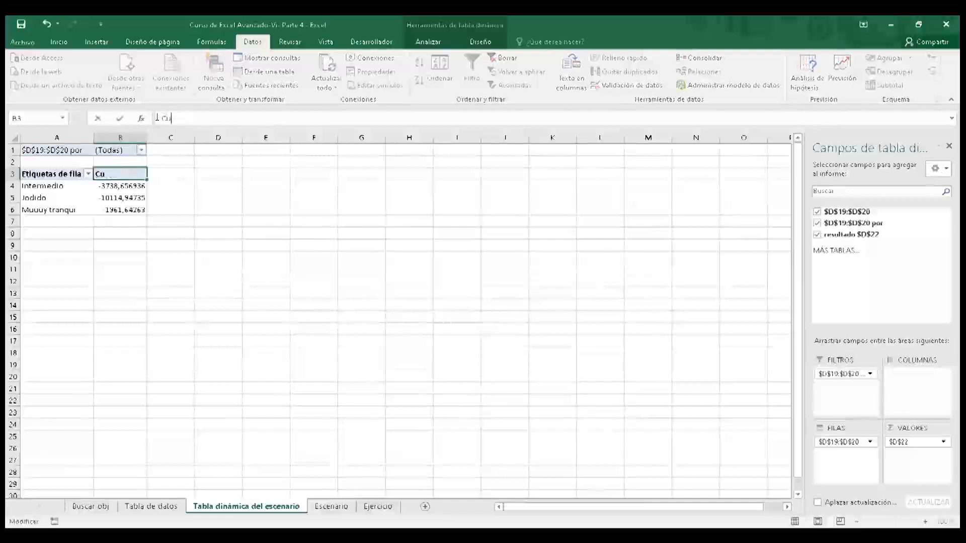
{"action": "type", "text": "ota mensual"}
{"action": "key", "text": "Return"}
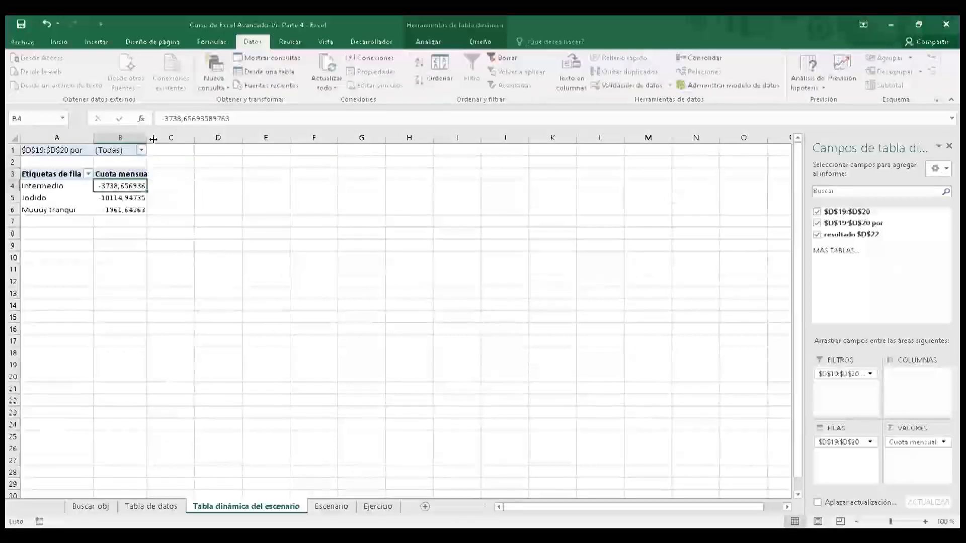
{"action": "double_click", "coordinate": [147, 136]}
- Examine the monthly payment of each scenario in the pivot table, comparing Jodido, Muuuy tranqui and Intermedio
{"action": "left_click_drag", "start_coordinate": [172, 185], "coordinate": [174, 208]}
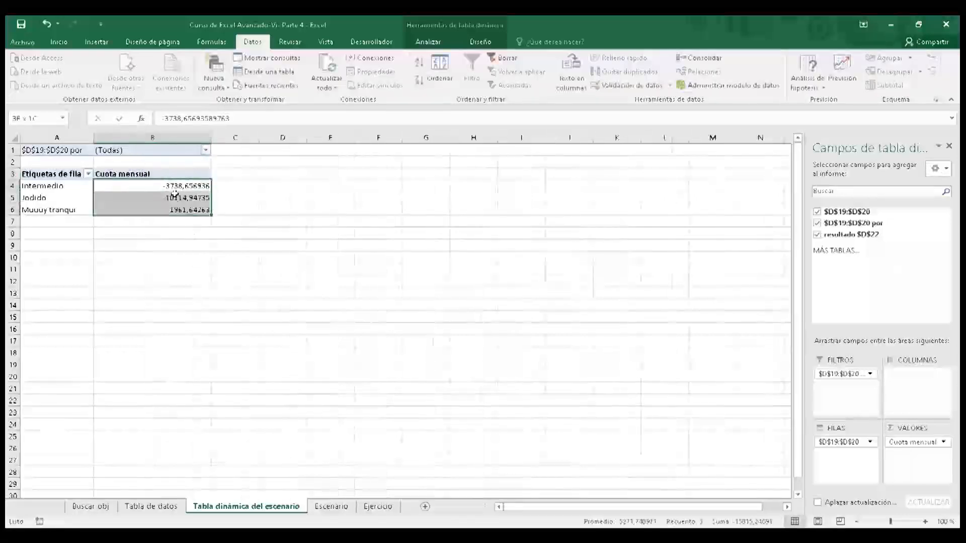
{"action": "left_click", "coordinate": [113, 200]}
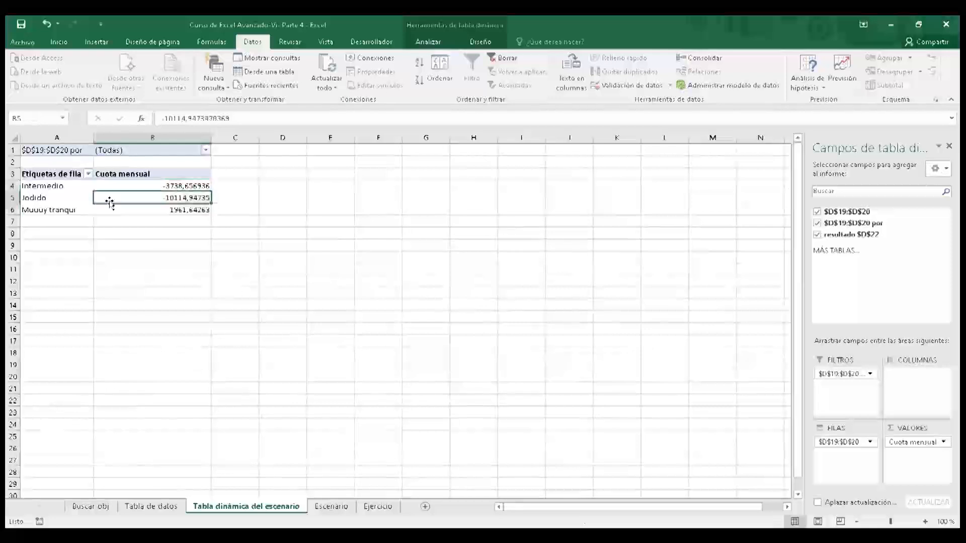
{"action": "left_click", "coordinate": [61, 208]}
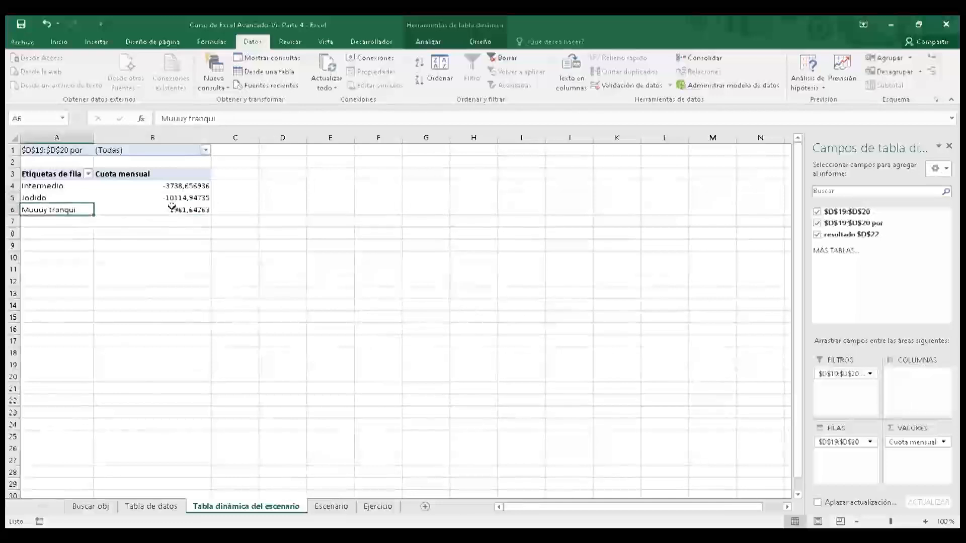
{"action": "key", "text": "Right"}
{"action": "key", "text": "Up"}
{"action": "key", "text": "Up"}
{"action": "key", "text": "Left"}
{"action": "key", "text": "Right"}
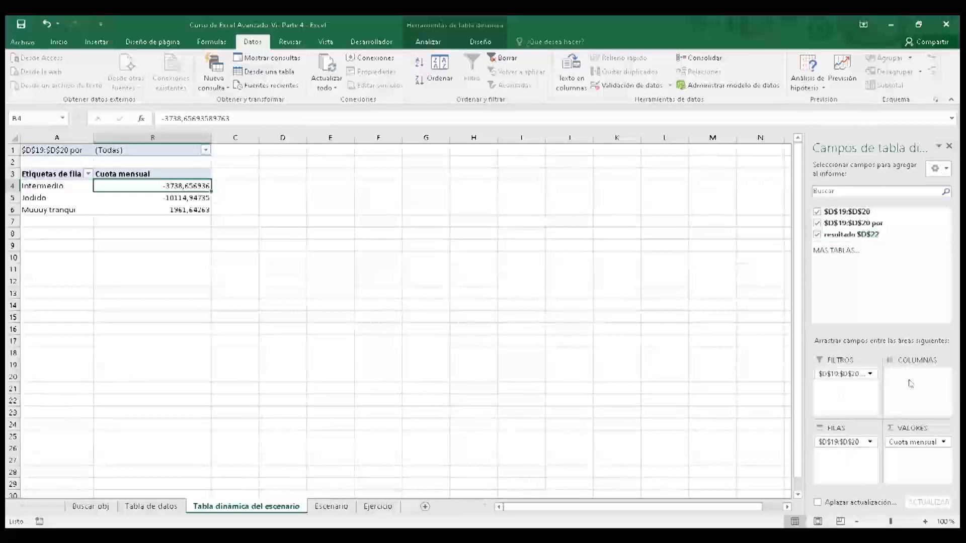
- Look at the options of the Cuota mensual value field and close the pivot table field list
{"action": "left_click", "coordinate": [922, 442]}
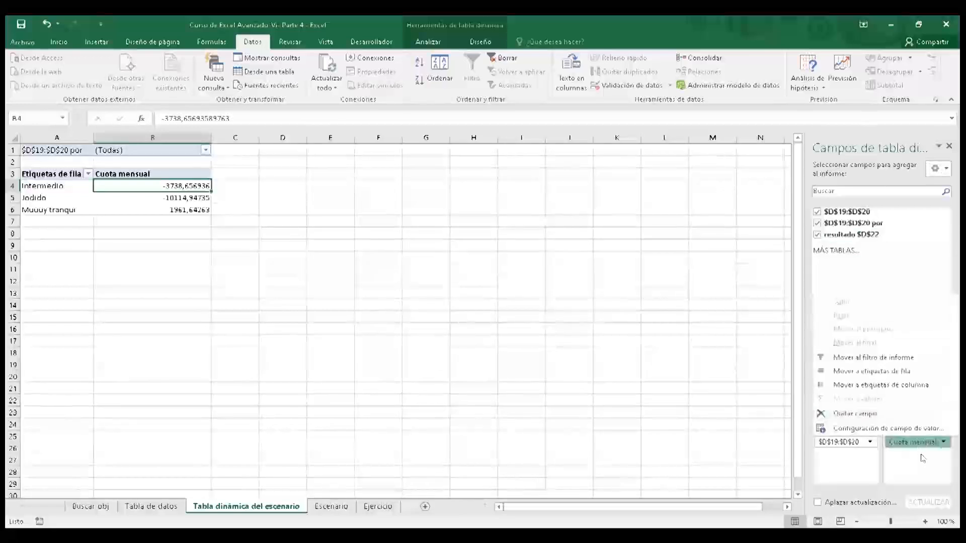
{"action": "left_click", "coordinate": [922, 462]}
{"action": "left_click", "coordinate": [949, 146]}
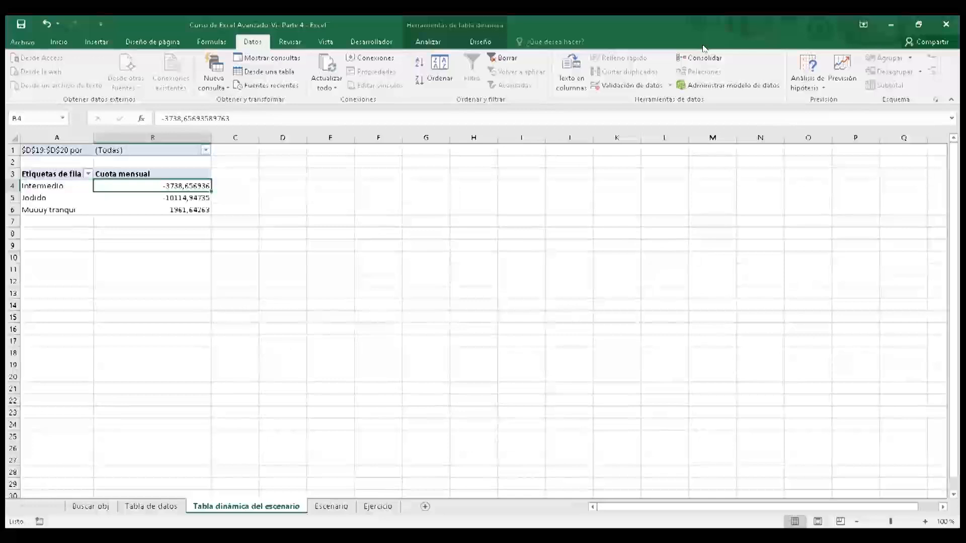
- Return to the Escenario sheet and select cell E21 beside the loan block
{"action": "left_click", "coordinate": [155, 507]}
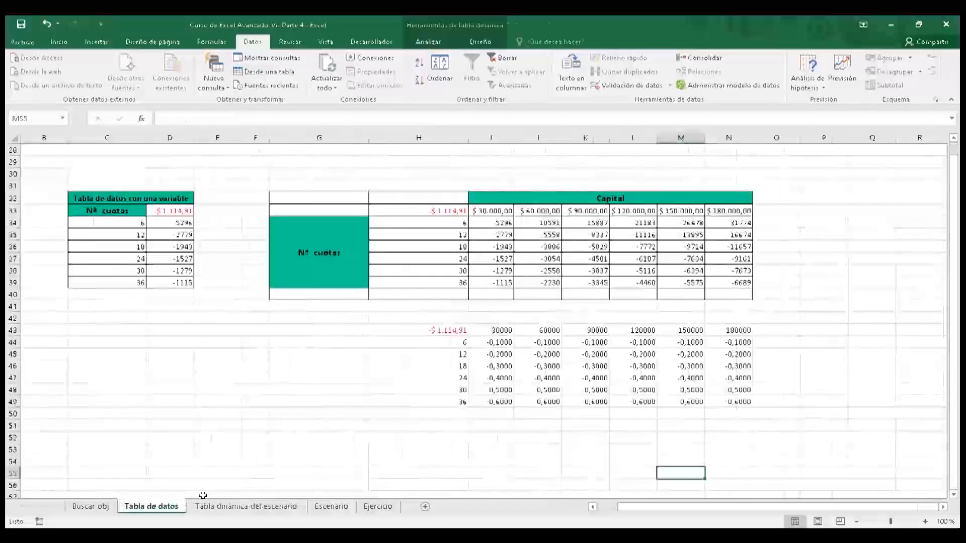
{"action": "left_click", "coordinate": [241, 507]}
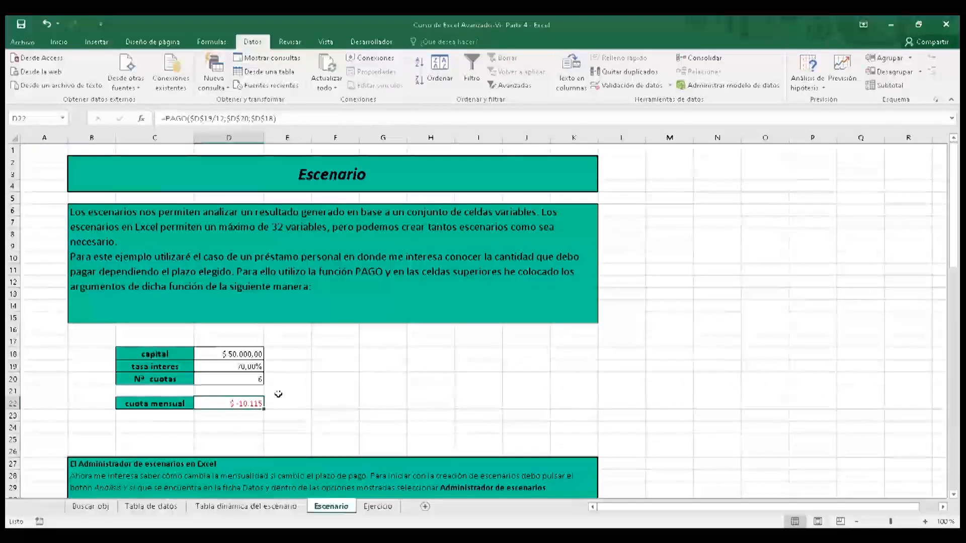
{"action": "left_click", "coordinate": [299, 392]}
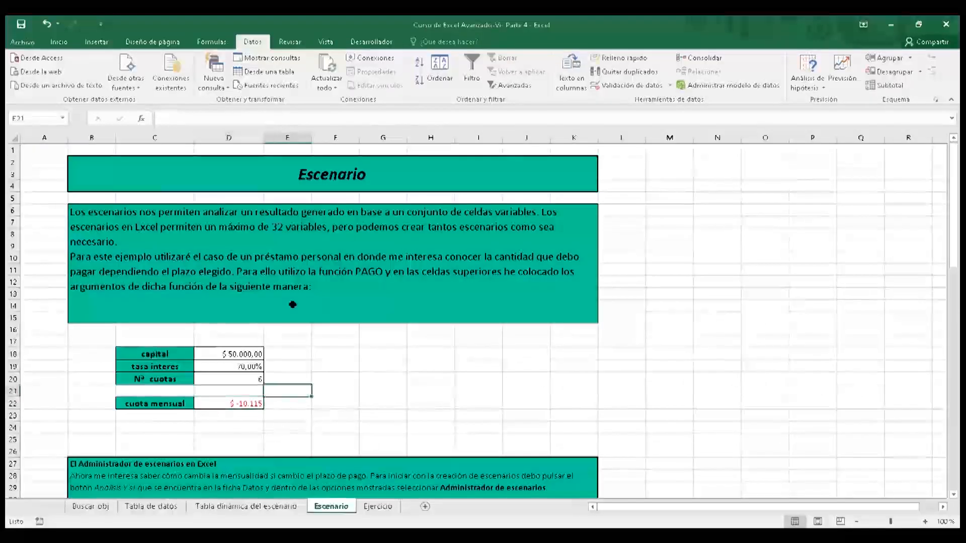